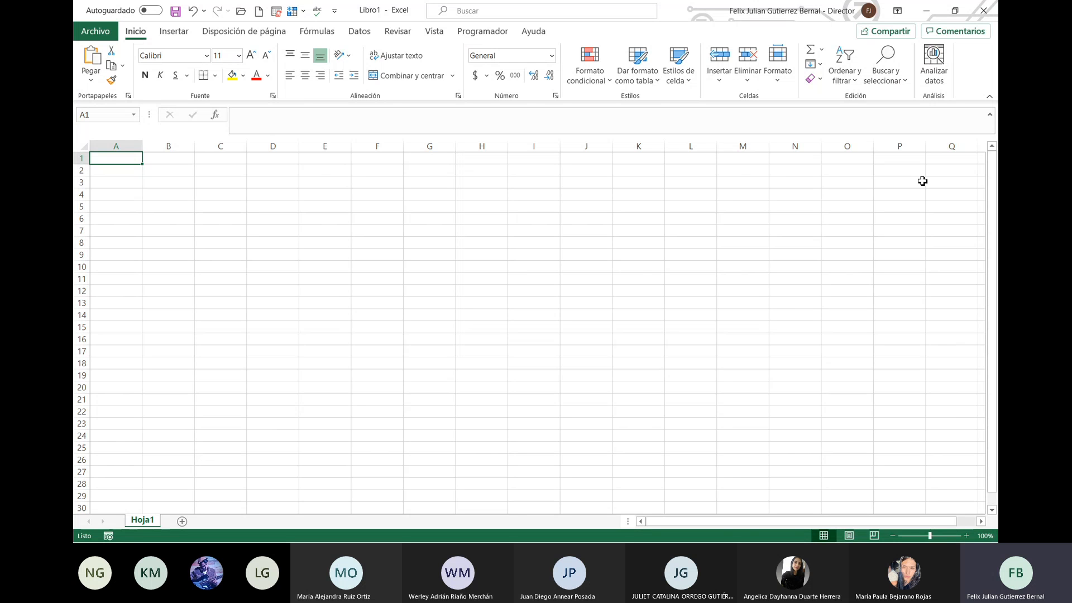
# Step: Enter the heading semestre in cell A1
pyautogui.write('semestre')
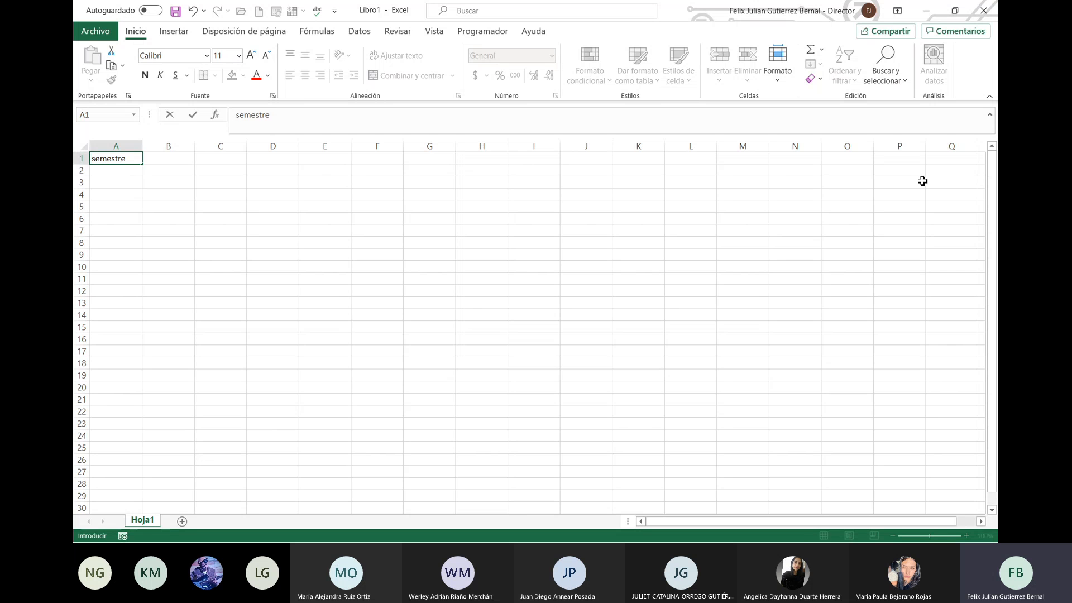
pyautogui.press('Return')
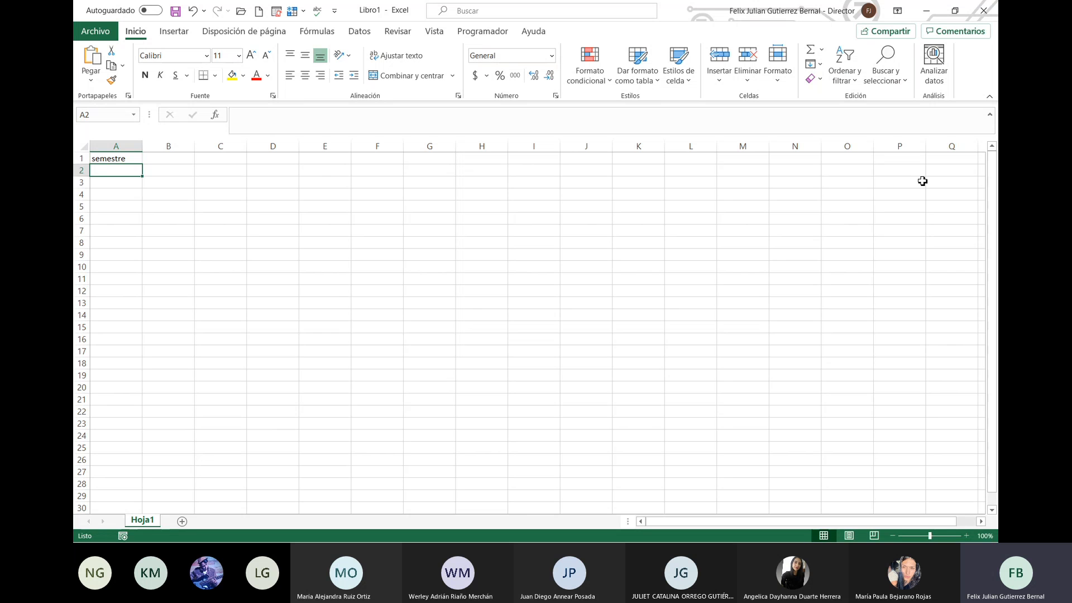
pyautogui.press('Up')
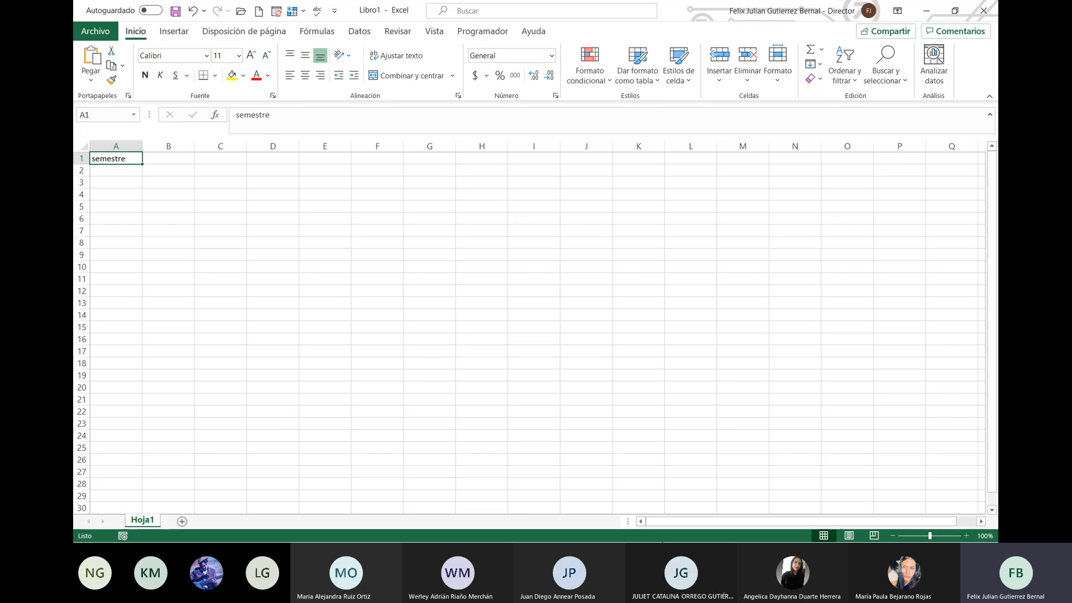
# Step: Rename the first sheet from Hoja1 to datos
pyautogui.rightClick(146, 525)
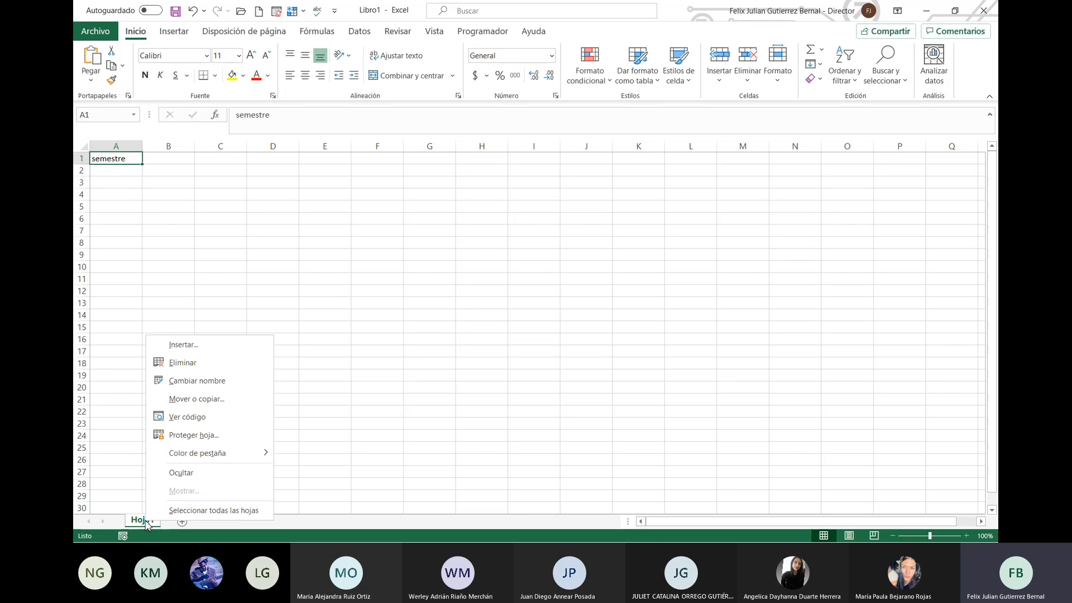
pyautogui.click(228, 381)
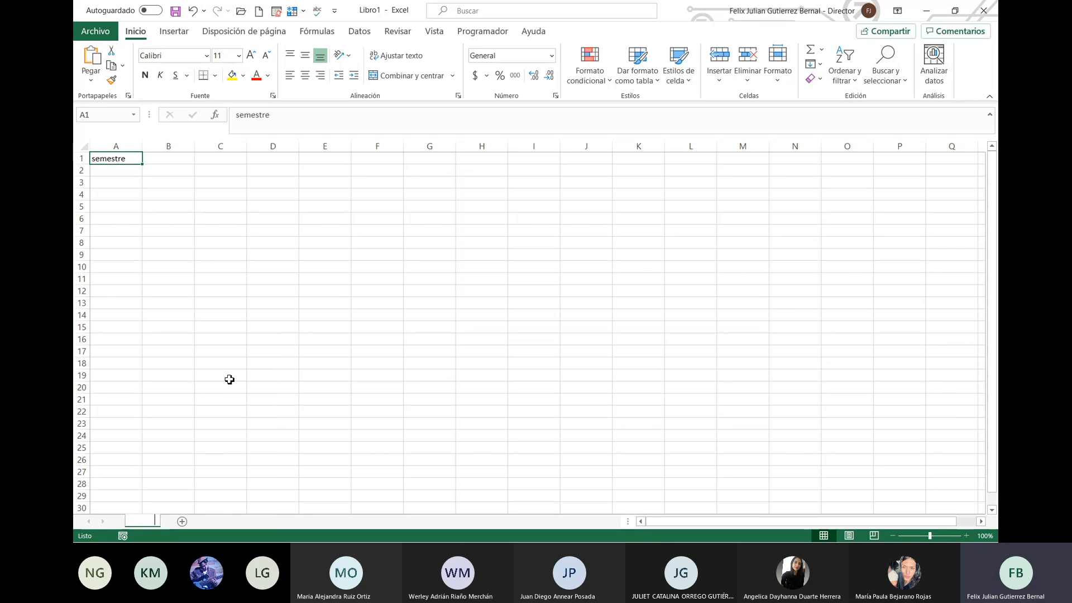
pyautogui.write('datos')
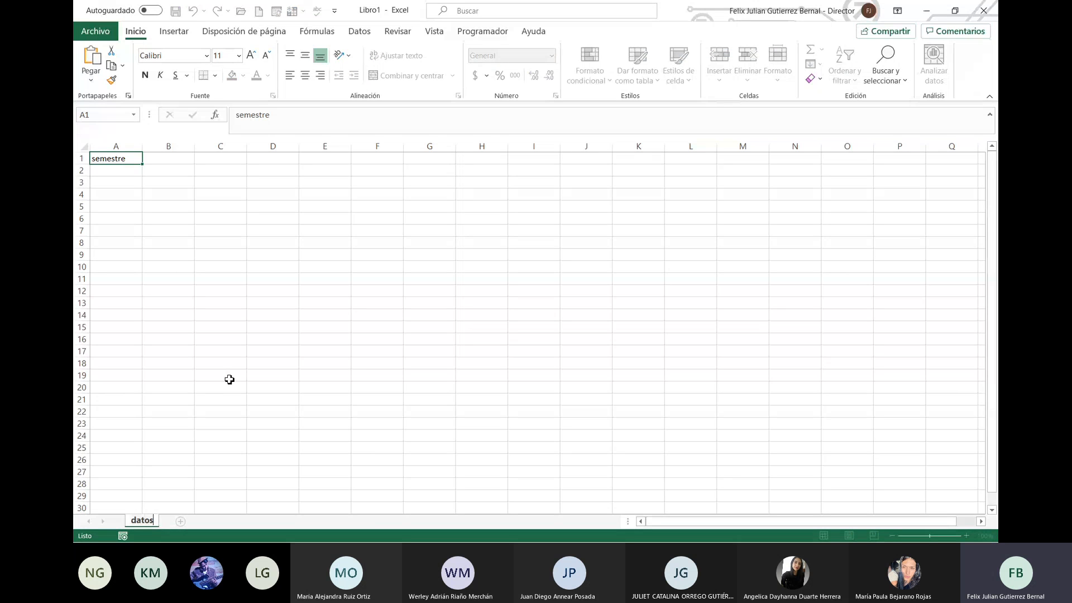
pyautogui.press('Return')
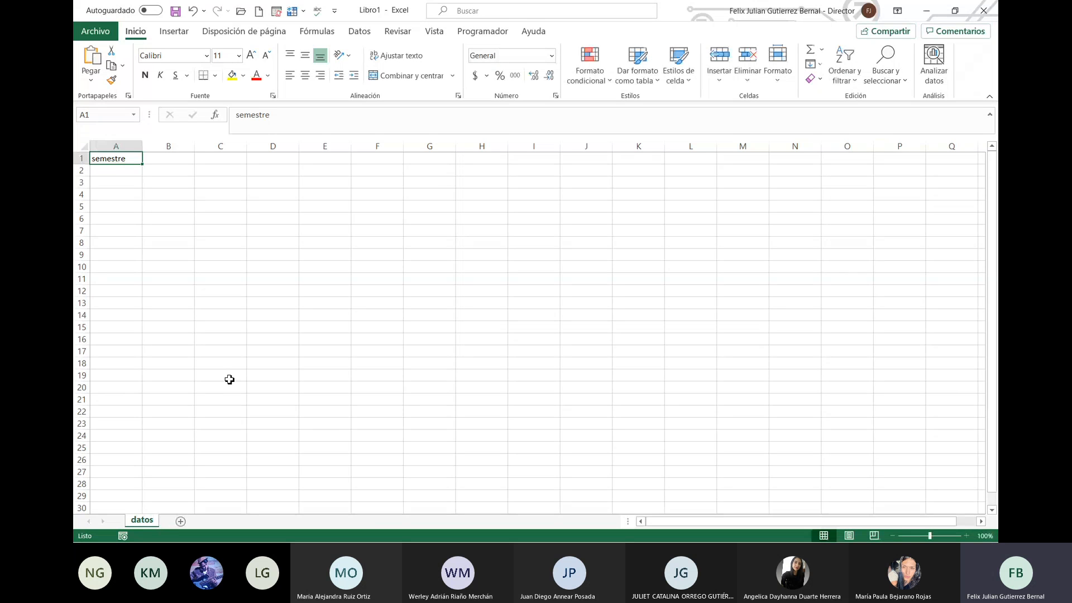
# Step: Add a second sheet named información, then go back to datos
pyautogui.click(181, 522)
pyautogui.rightClick(184, 522)
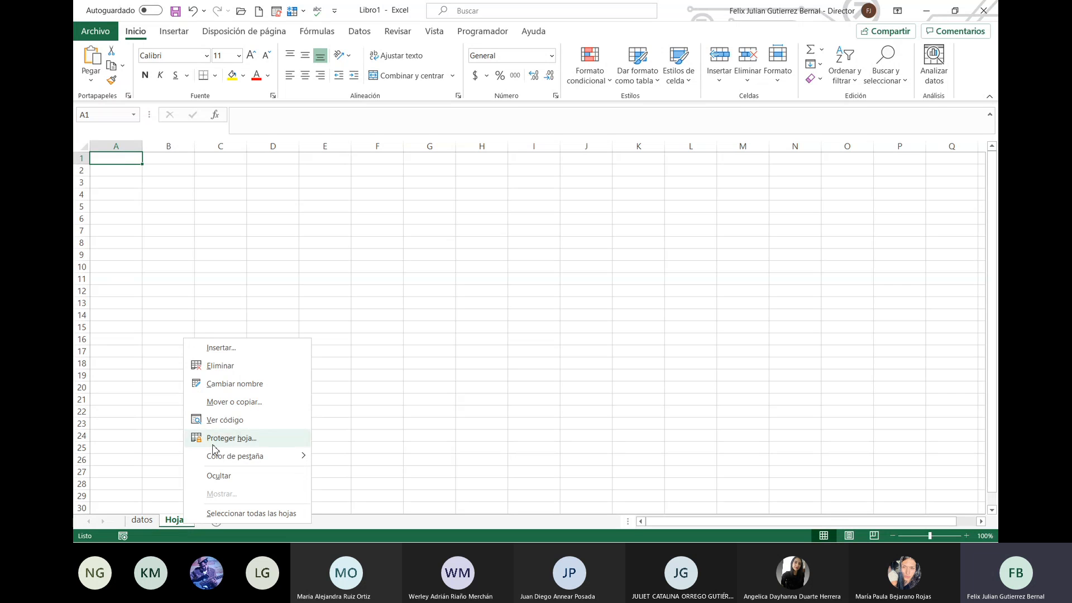
pyautogui.click(262, 382)
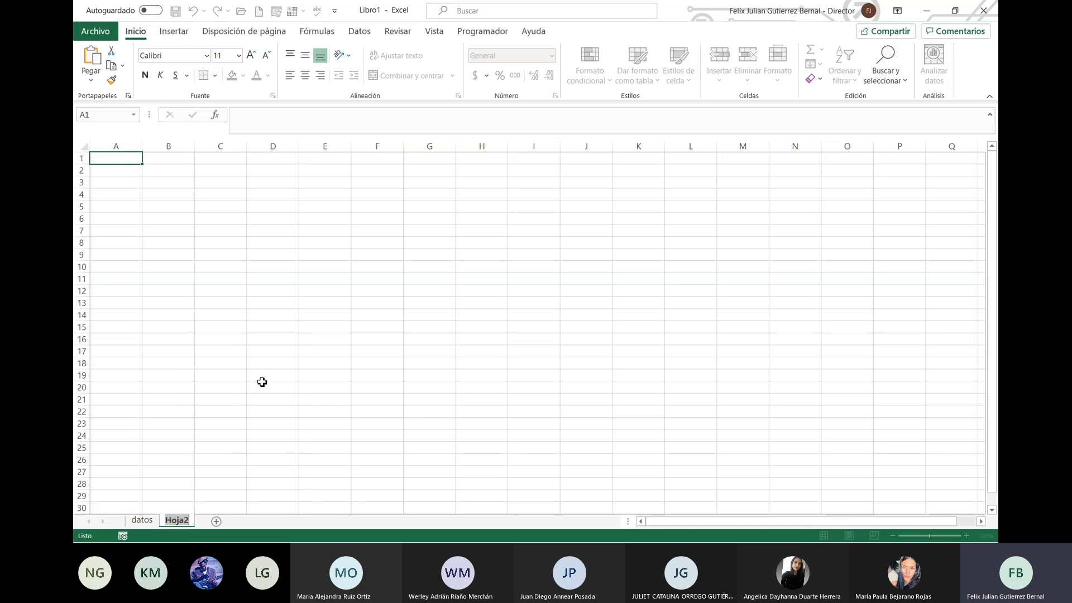
pyautogui.write('informaci')
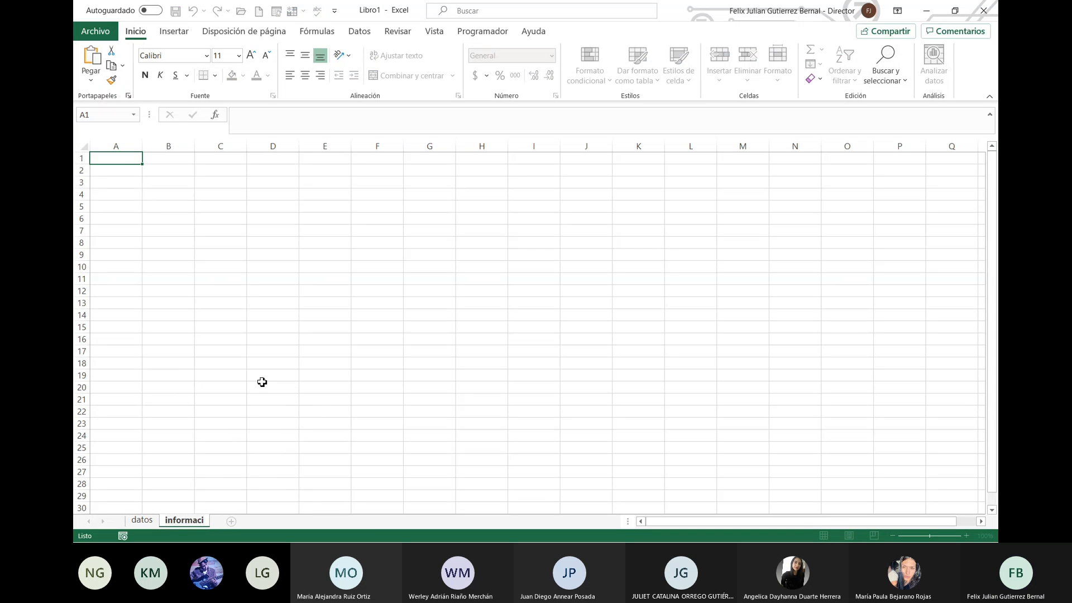
pyautogui.write('ón')
pyautogui.press('Return')
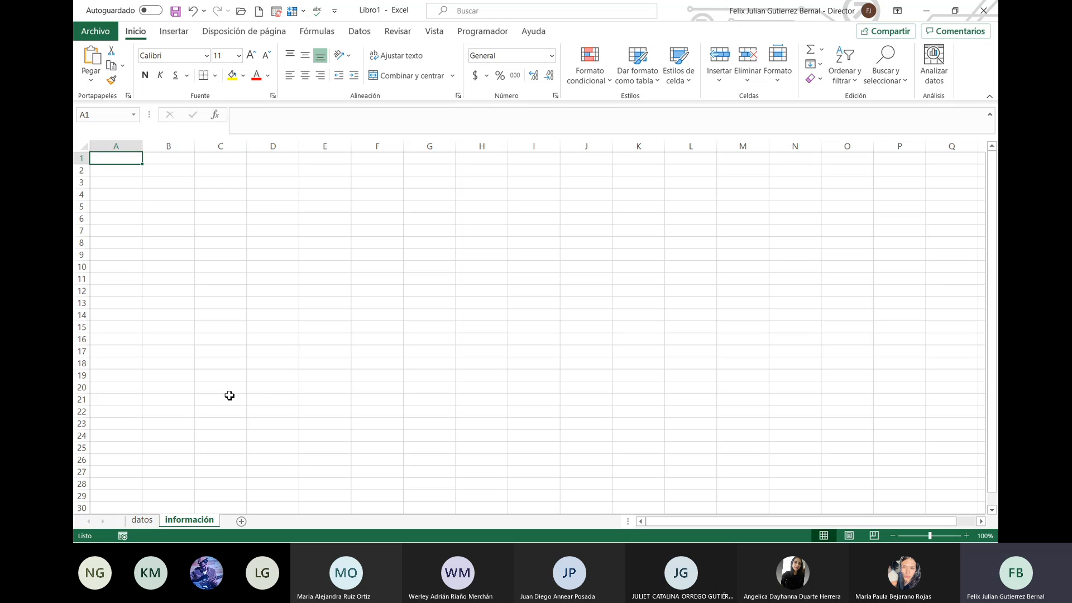
pyautogui.click(142, 520)
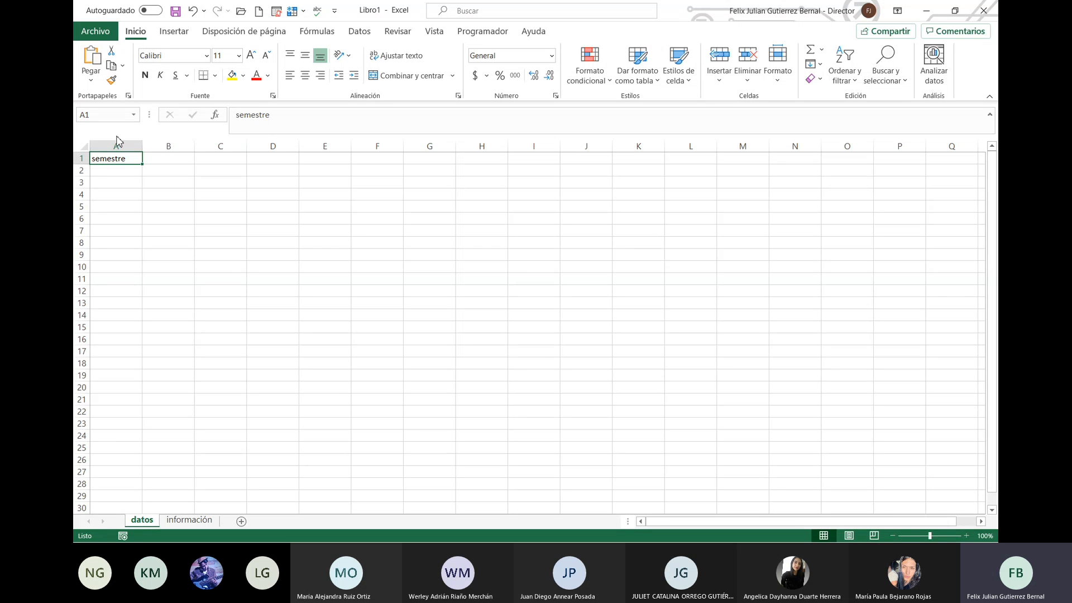
# Step: Select cell A2 directly below the semestre heading
pyautogui.click(123, 173)
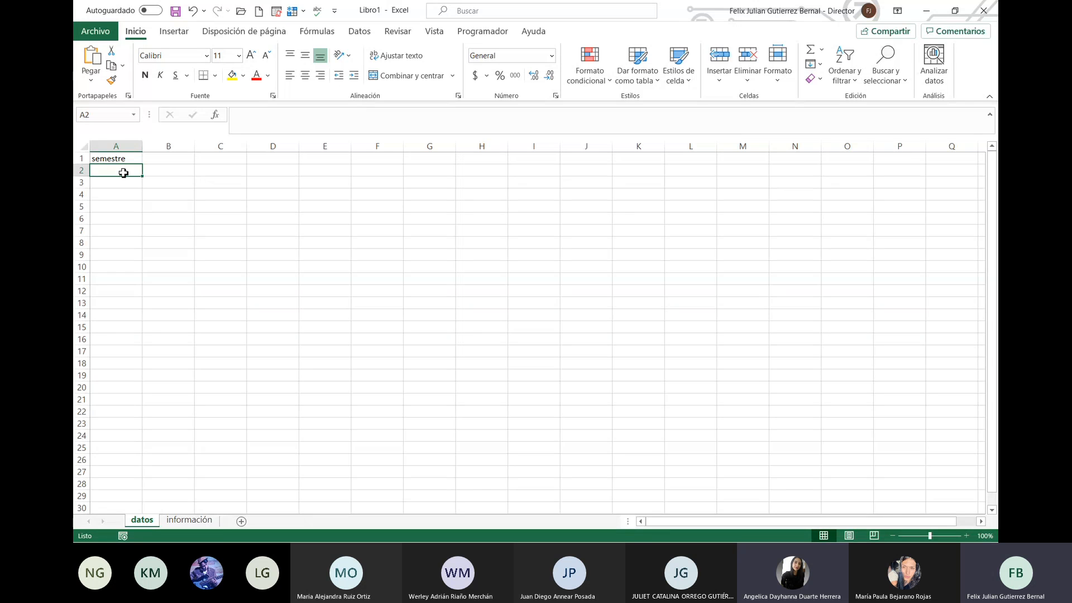
# Step: Enter the semester numbers 1 through 10 in A2:A11
pyautogui.write('1')
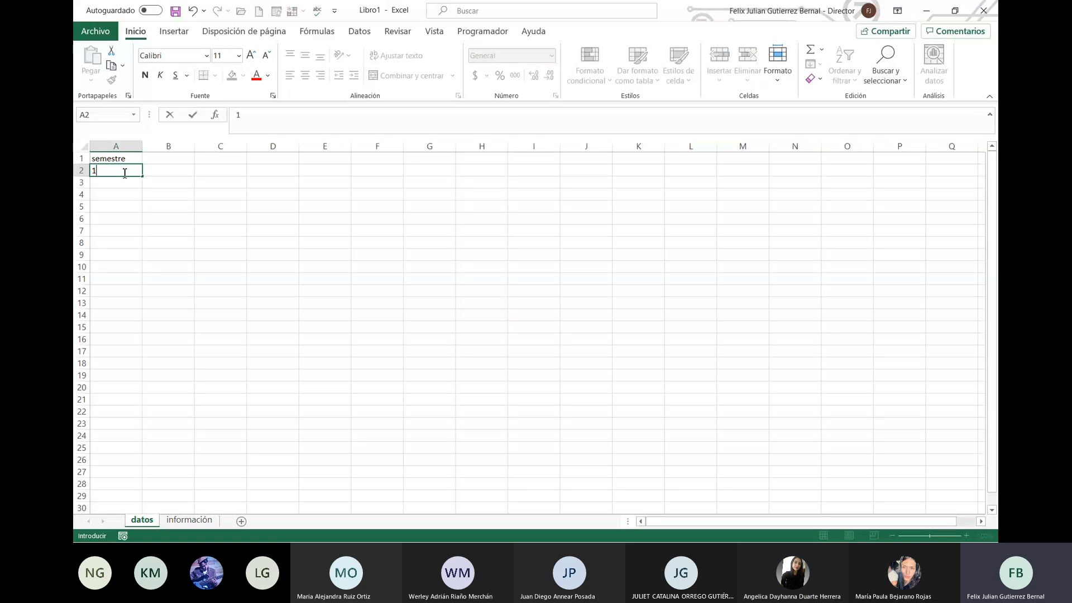
pyautogui.press('Return')
pyautogui.write('2')
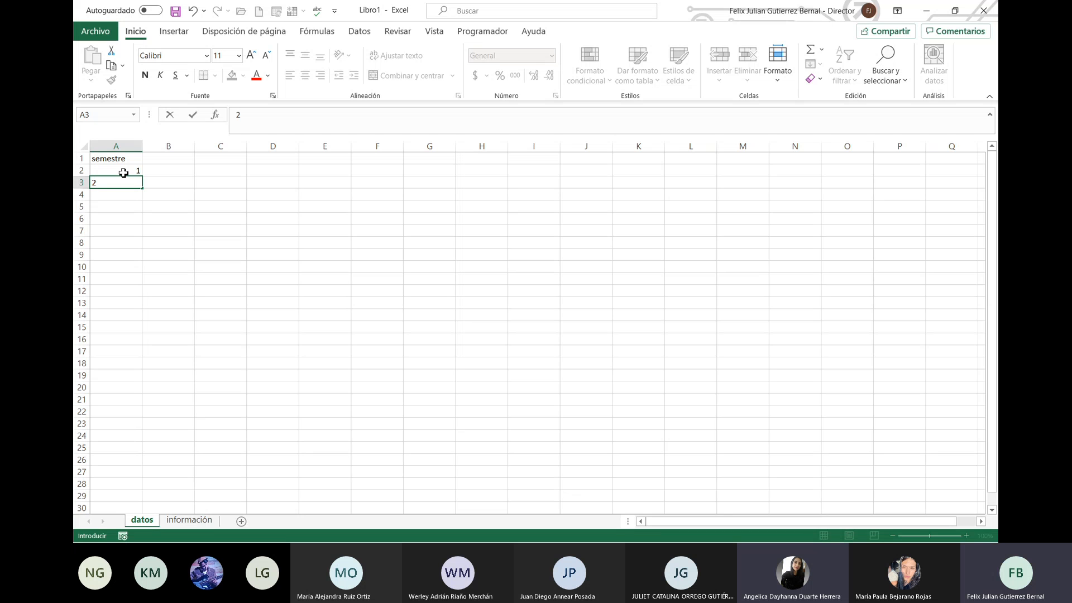
pyautogui.press('Return')
pyautogui.write('3')
pyautogui.press('Return')
pyautogui.write('4')
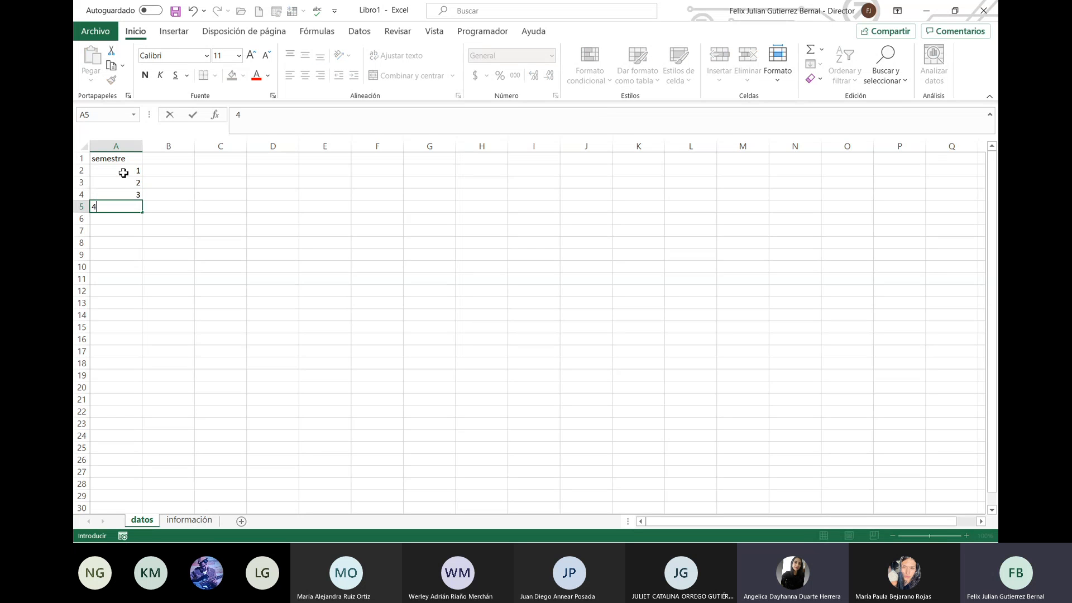
pyautogui.press('Return')
pyautogui.write('5')
pyautogui.press('Return')
pyautogui.write('6')
pyautogui.press('Return')
pyautogui.write('7')
pyautogui.press('Return')
pyautogui.write('8')
pyautogui.press('Return')
pyautogui.write('9')
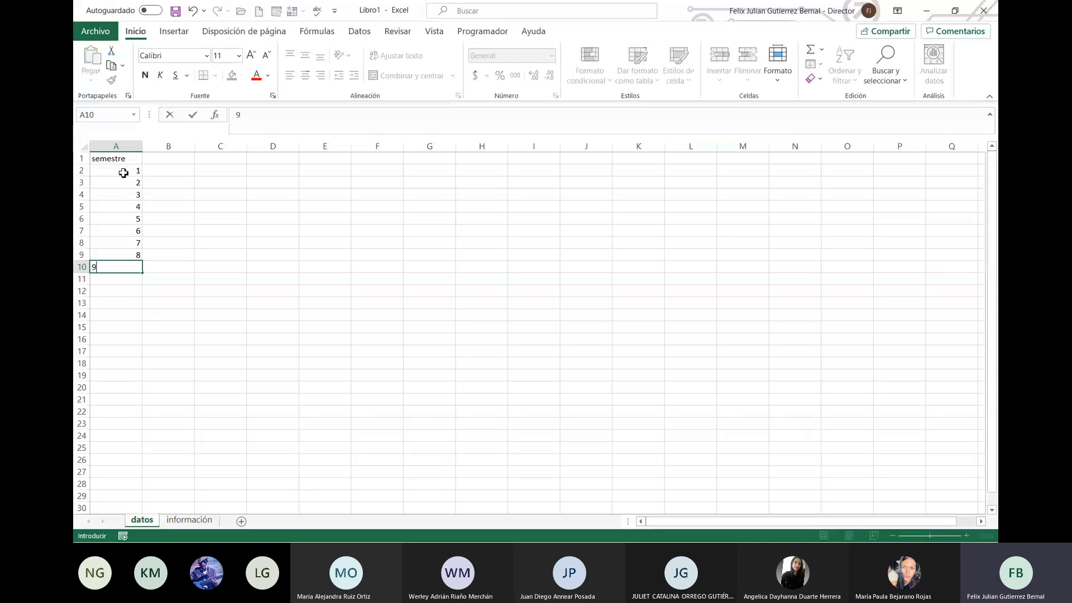
pyautogui.press('Return')
pyautogui.write('10')
pyautogui.press('Tab')
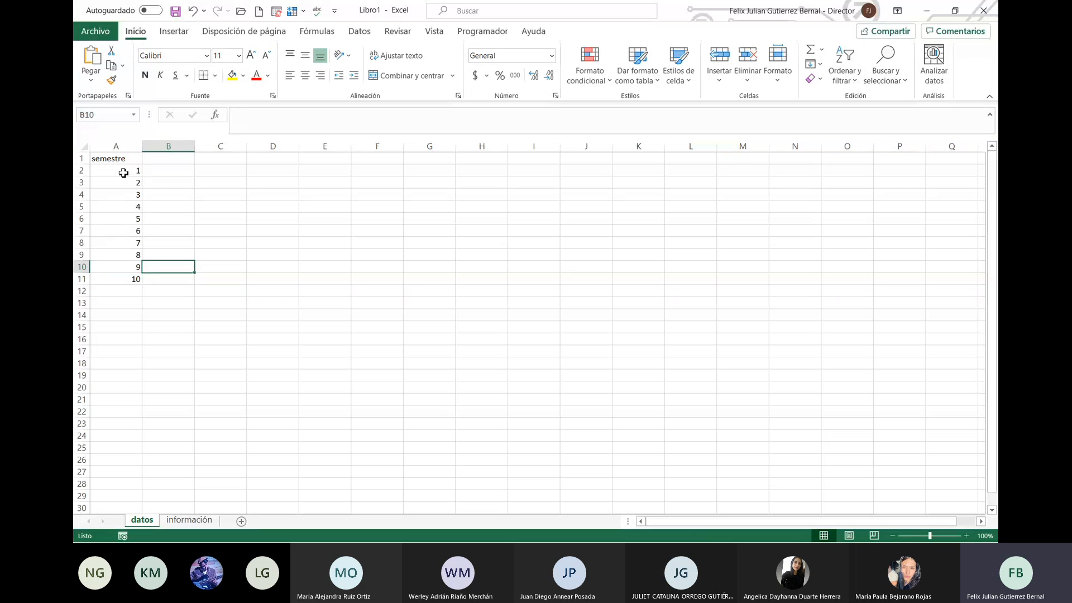
# Step: Select the numbers in A2:A11, check the información sheet, then return to datos at B1
pyautogui.press('Up')
pyautogui.press('Up')
pyautogui.press('Up')
pyautogui.press('Up')
pyautogui.press('Up')
pyautogui.press('Up')
pyautogui.press('Up')
pyautogui.press('Up')
pyautogui.press('Up')
pyautogui.press('Up')
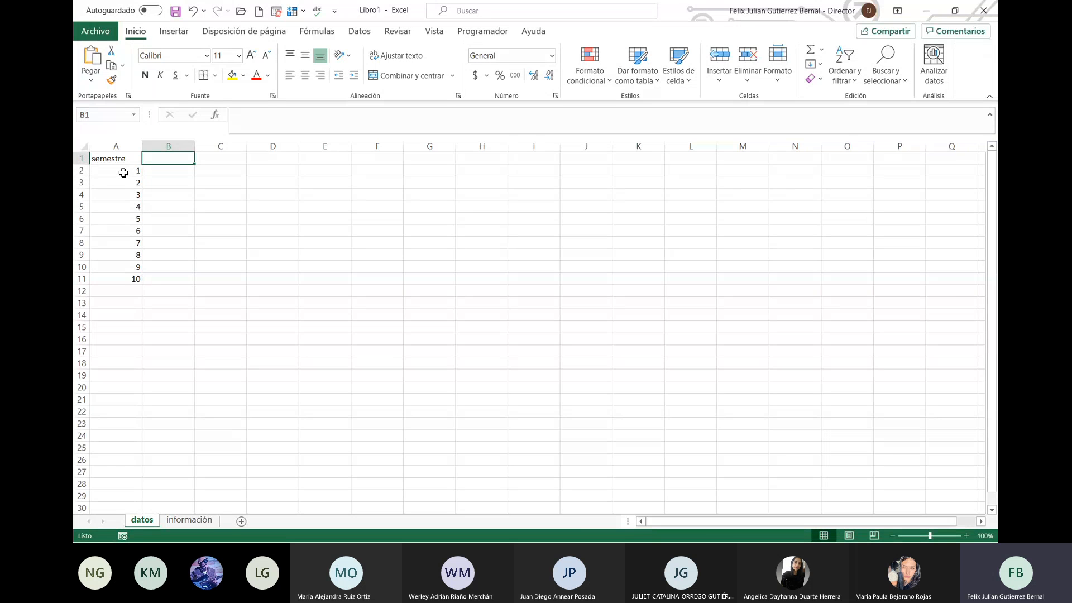
pyautogui.press('Left')
pyautogui.press('Down')
pyautogui.hotkey('shift', 'Down')
pyautogui.hotkey('shift', 'Down')
pyautogui.hotkey('shift', 'Down')
pyautogui.hotkey('shift', 'Down')
pyautogui.hotkey('shift', 'Down')
pyautogui.hotkey('shift', 'Down')
pyautogui.hotkey('shift', 'Down')
pyautogui.hotkey('shift', 'Down')
pyautogui.hotkey('shift', 'Down')
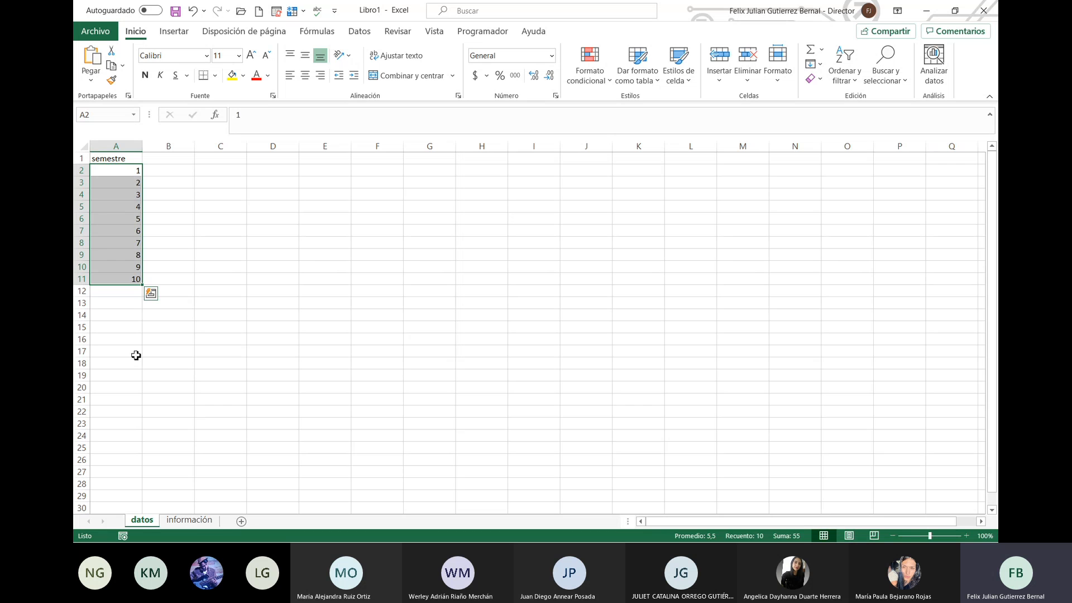
pyautogui.click(191, 520)
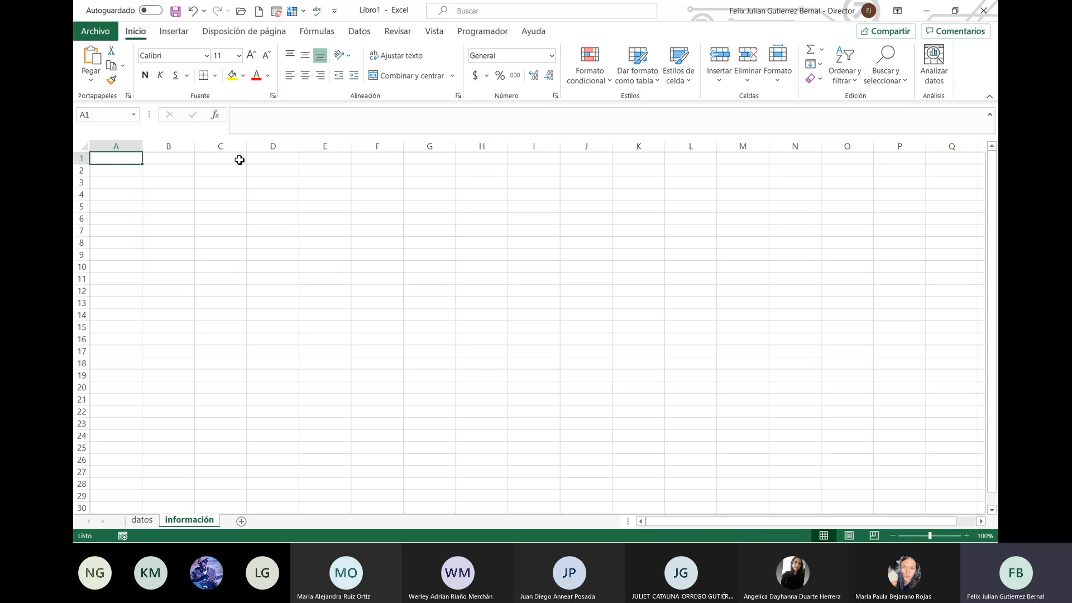
pyautogui.click(141, 520)
pyautogui.click(172, 160)
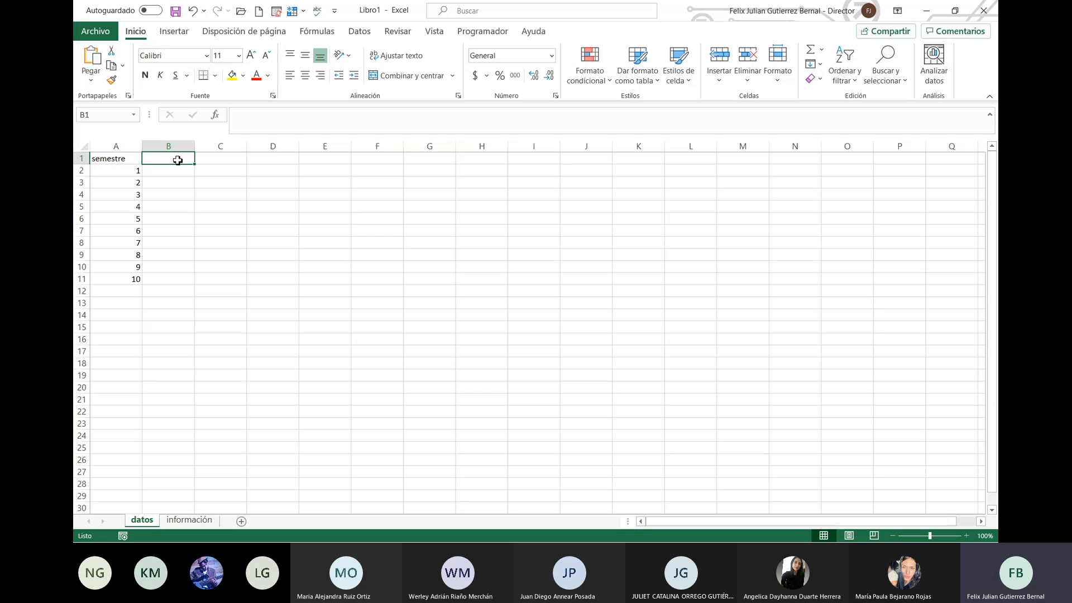
# Step: Enter the heading programa in B1 with Marketing in B2
pyautogui.write('programa')
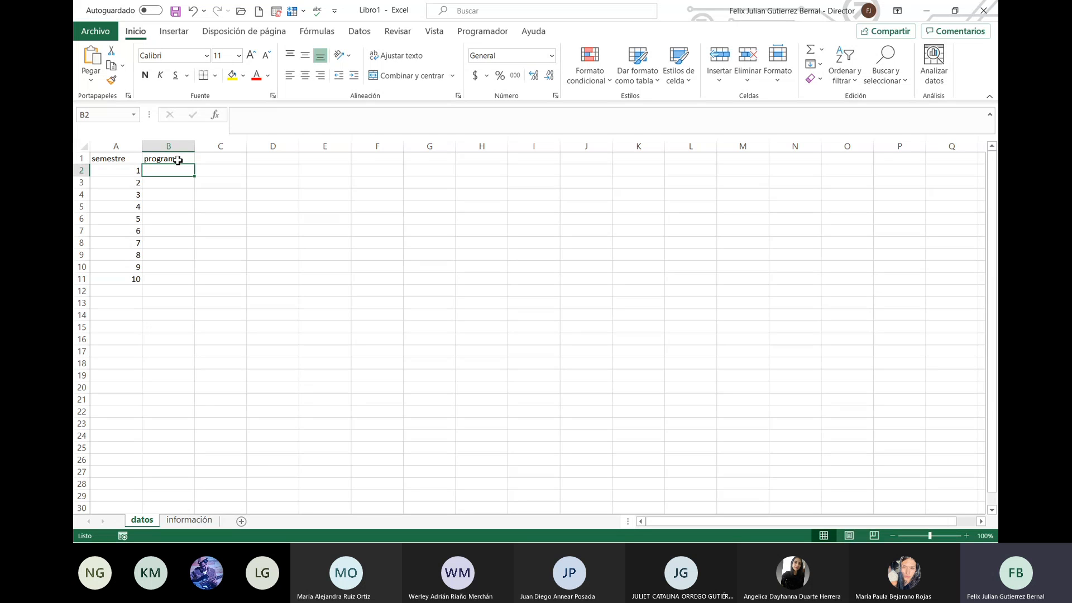
pyautogui.press('Return')
pyautogui.write('Marketing')
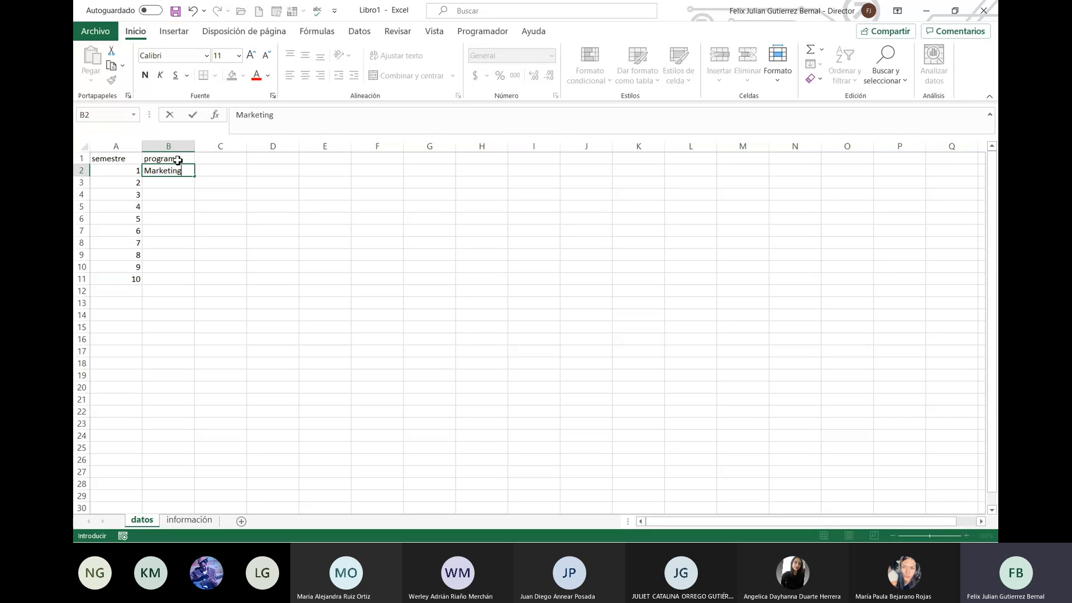
pyautogui.press('Return')
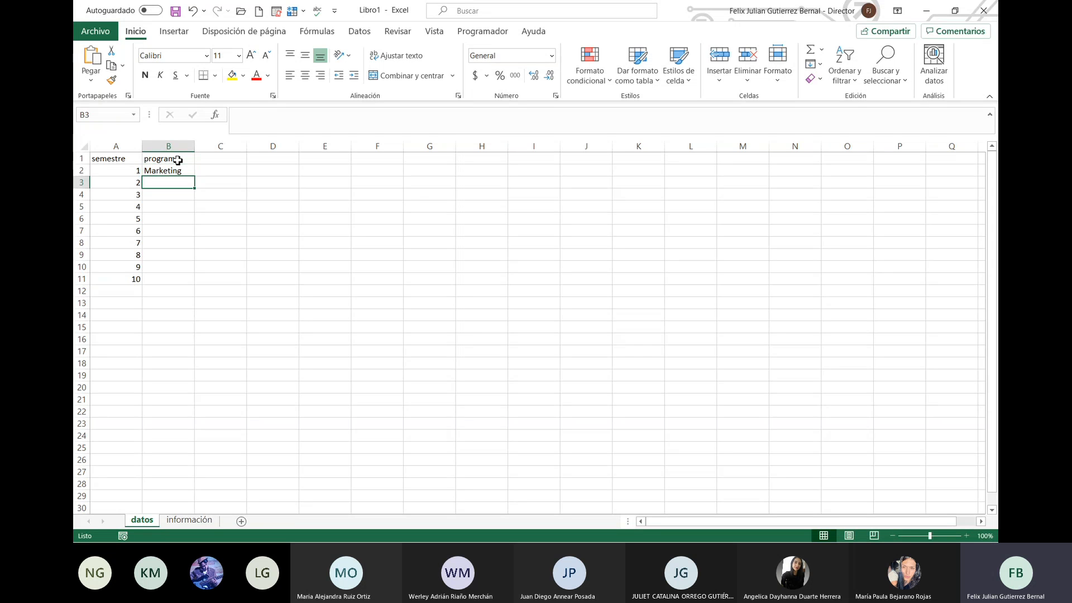
# Step: Enter the heading universidades in C1 with Uniempresarial in C2
pyautogui.press('Up')
pyautogui.press('Up')
pyautogui.press('Right')
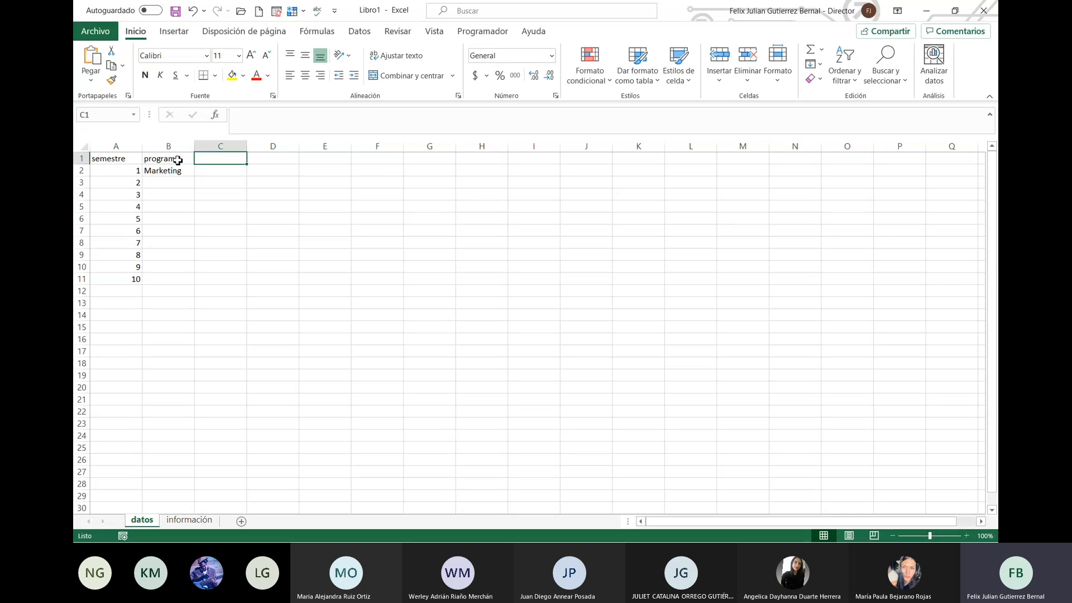
pyautogui.write('uni')
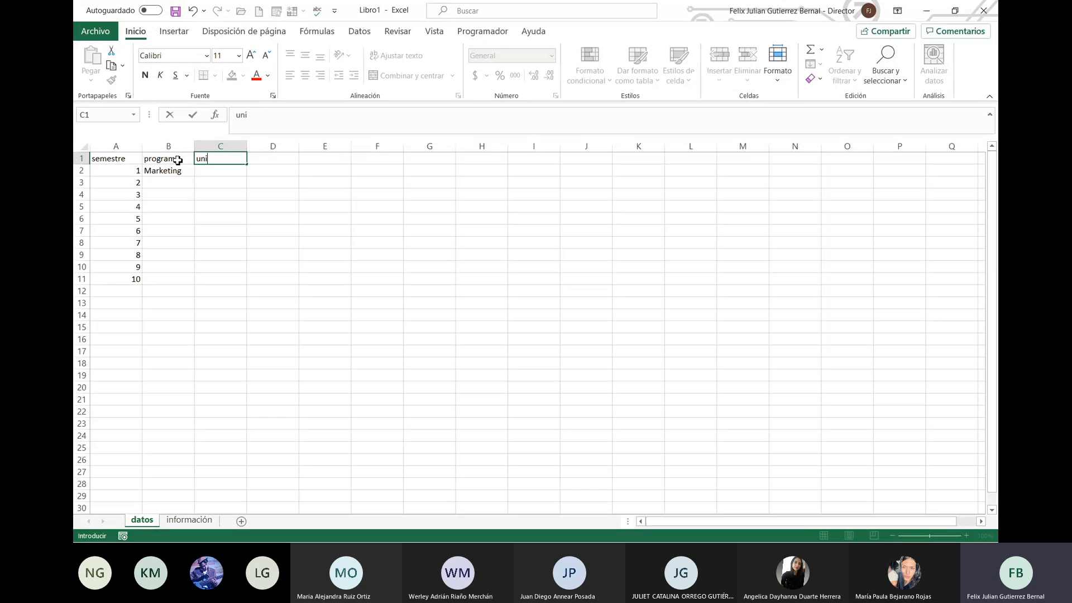
pyautogui.write('versidades')
pyautogui.press('Return')
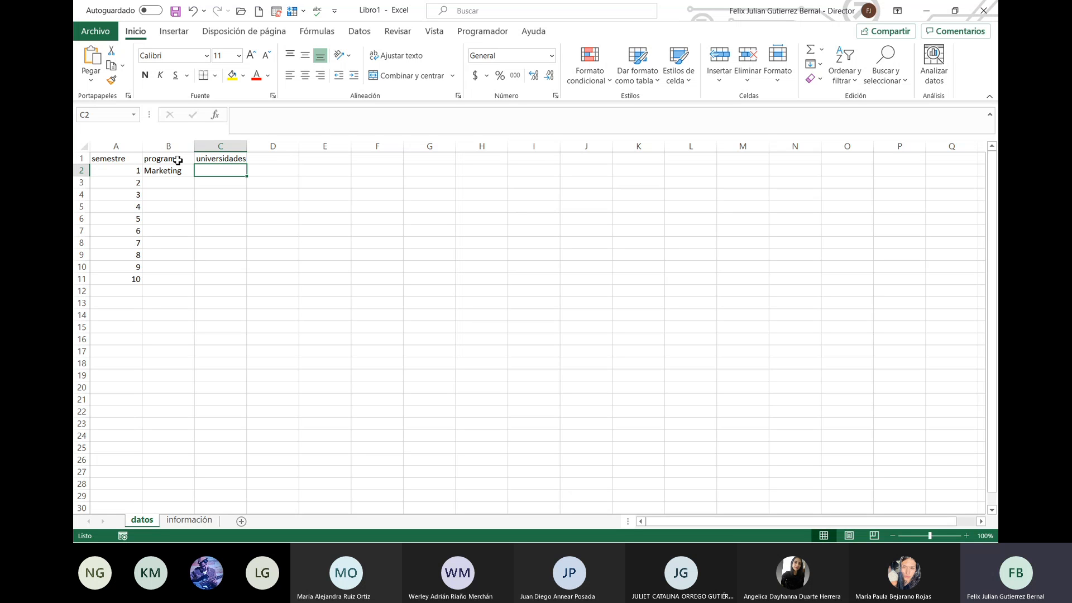
pyautogui.write('Uniempresarial')
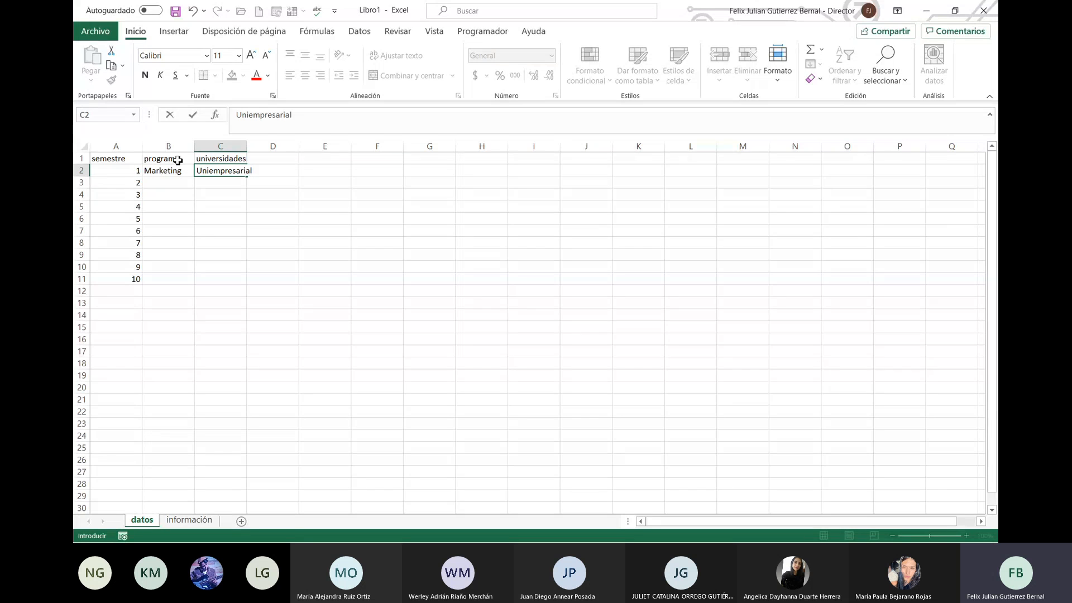
pyautogui.press('Return')
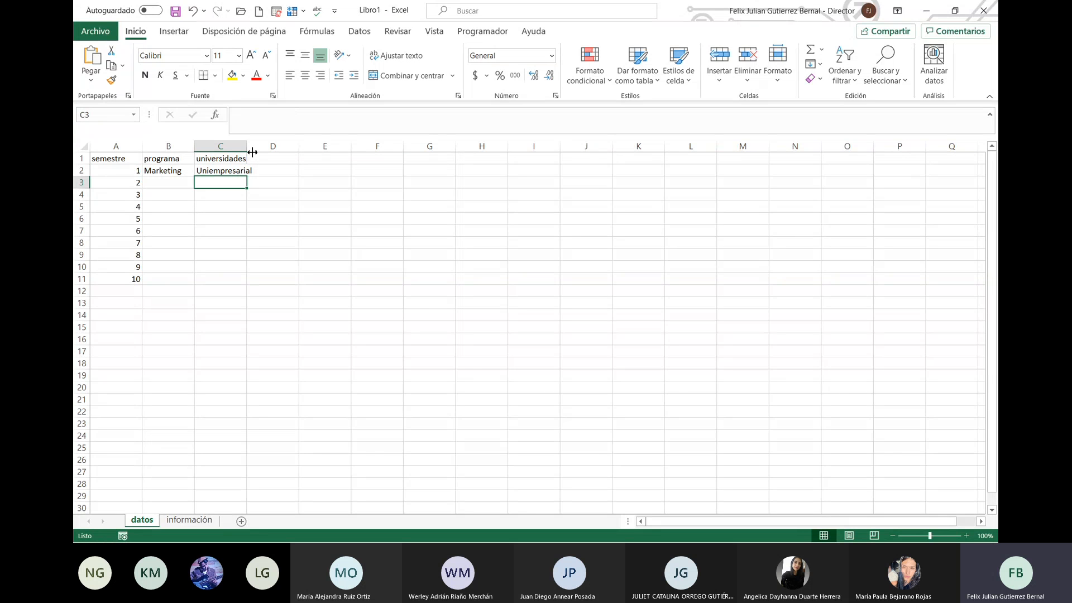
# Step: Widen column C and enter Piloto and Rosario in C3:C4
pyautogui.moveTo(254, 152); pyautogui.dragTo(270, 152)
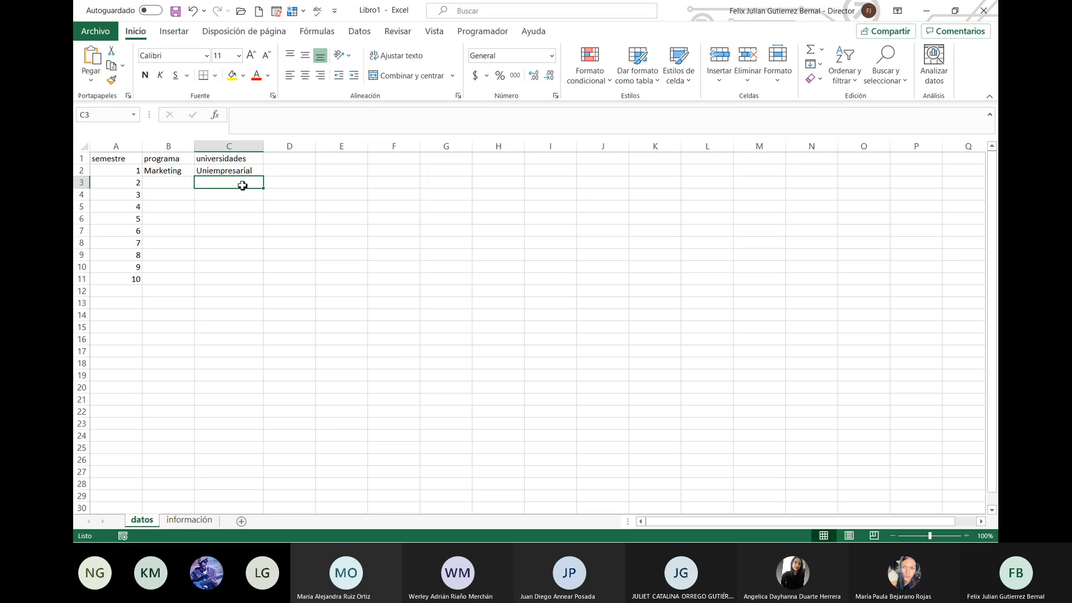
pyautogui.write('Pio')
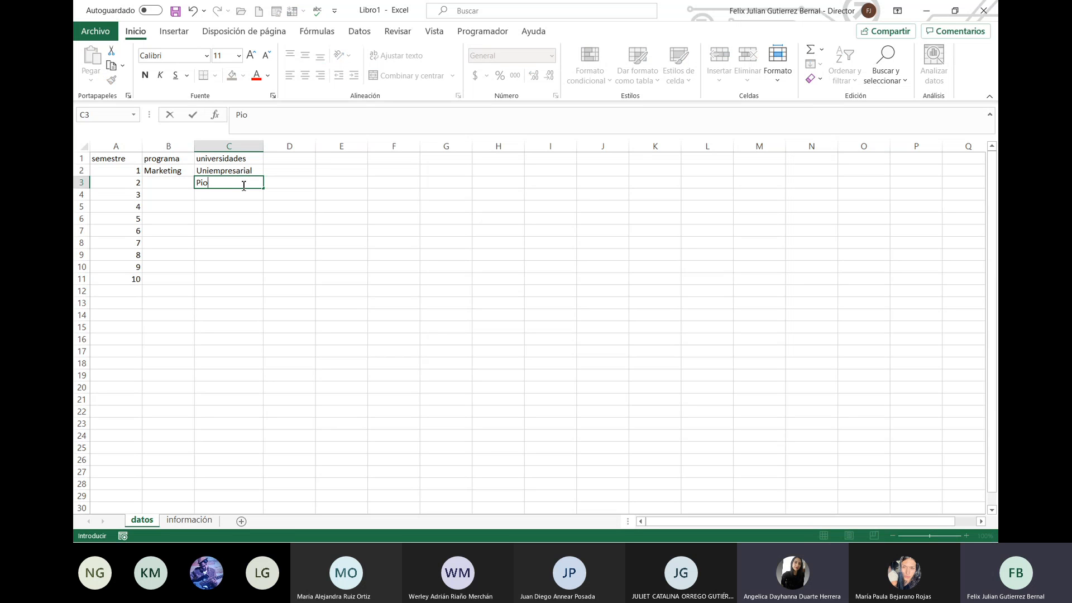
pyautogui.press('BackSpace')
pyautogui.write('loto')
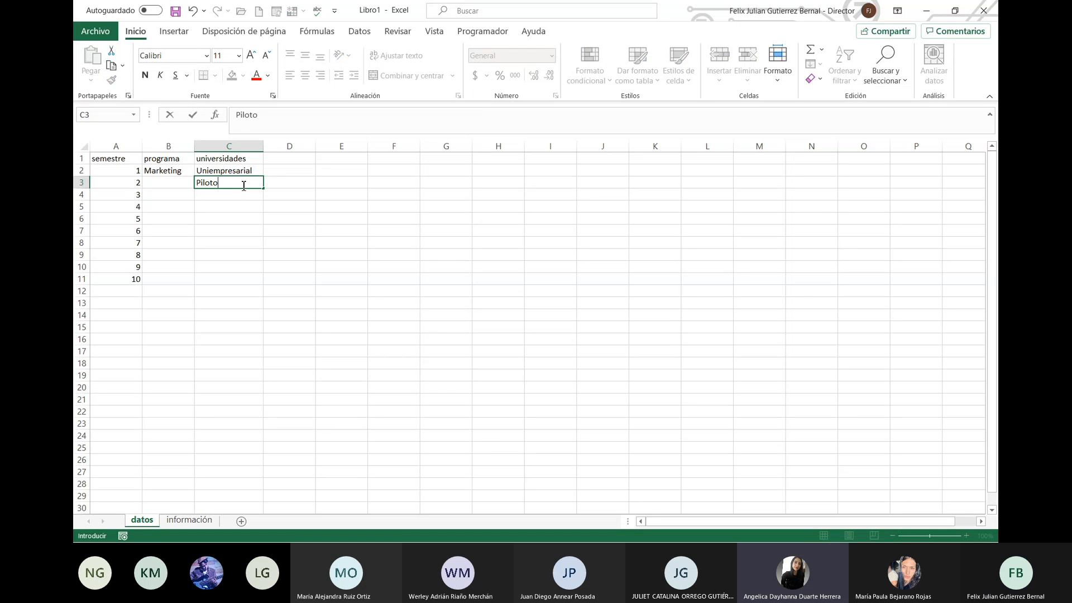
pyautogui.press('Return')
pyautogui.write('Rosario')
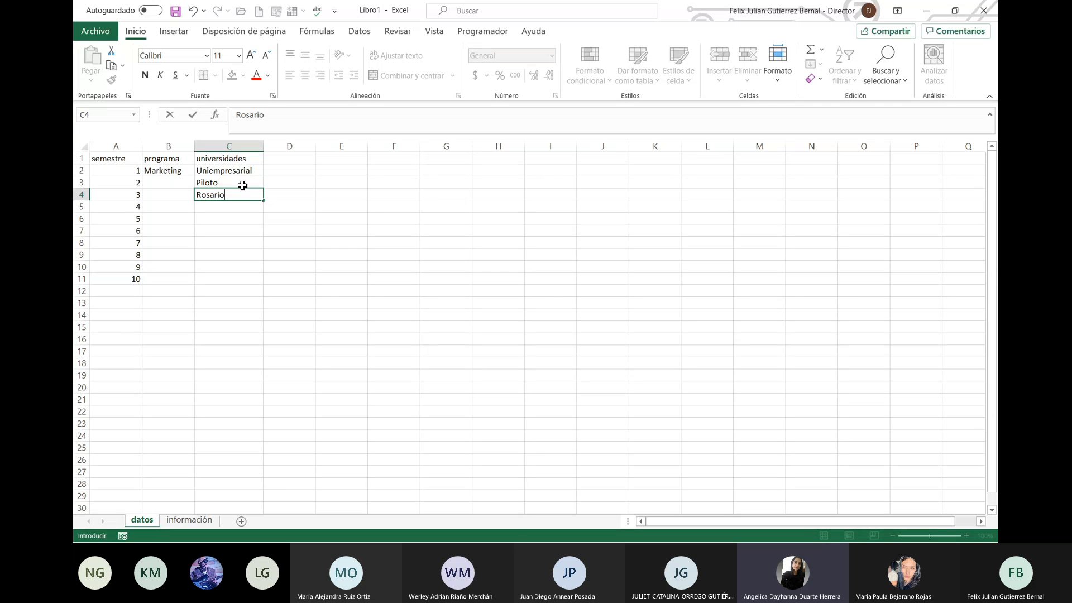
pyautogui.press('Return')
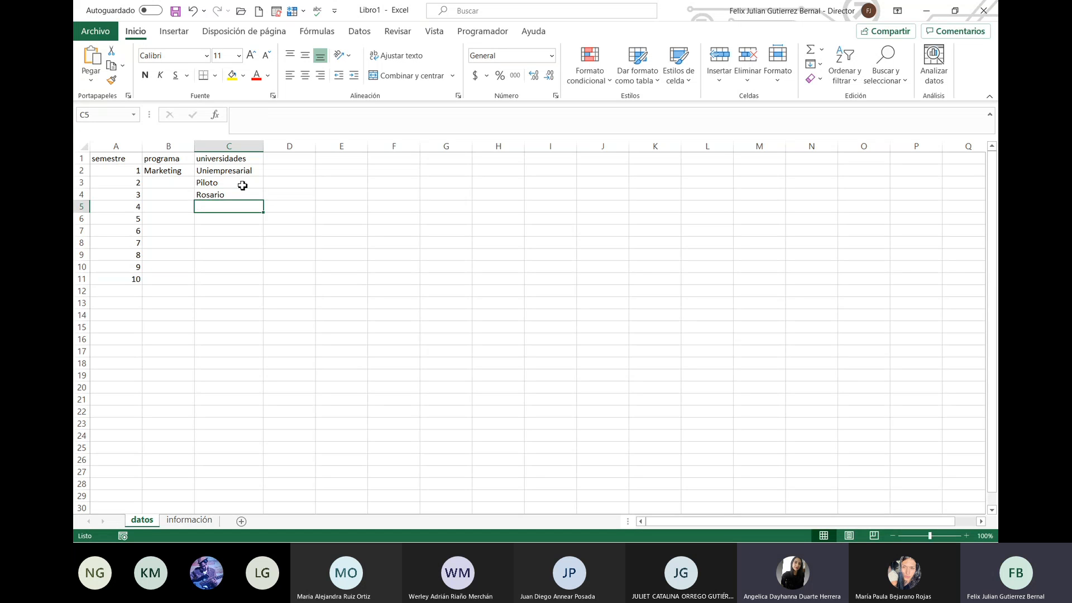
# Step: Add Tadeo Lozano, Konrad Lorenz, Panamericana and Sergio Arboleda in C5:C8
pyautogui.write('Tadeo Lo')
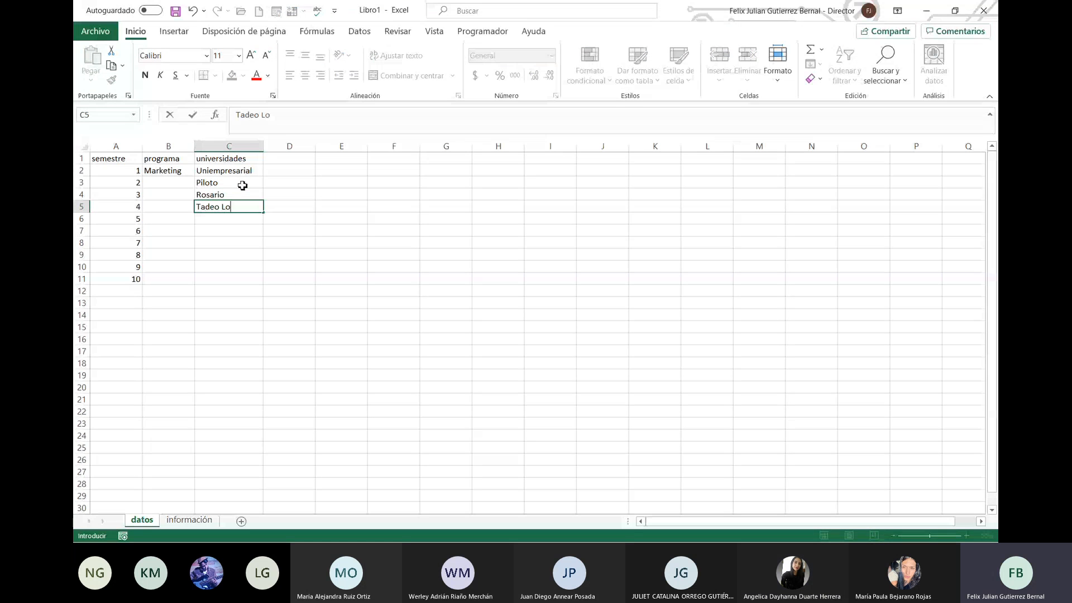
pyautogui.write('zano')
pyautogui.press('Return')
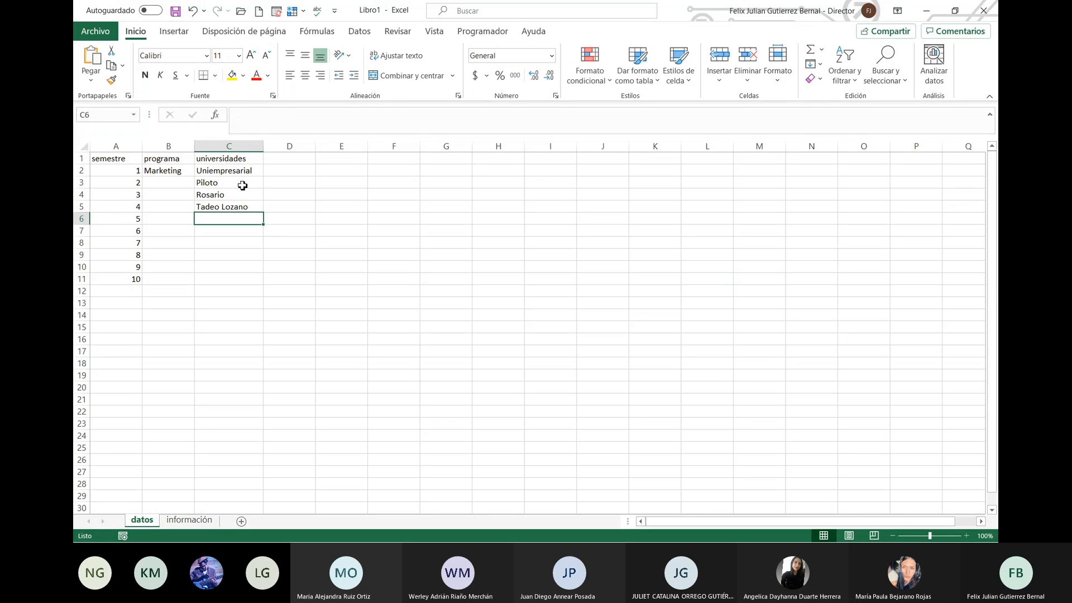
pyautogui.write('Konrad Lorenz')
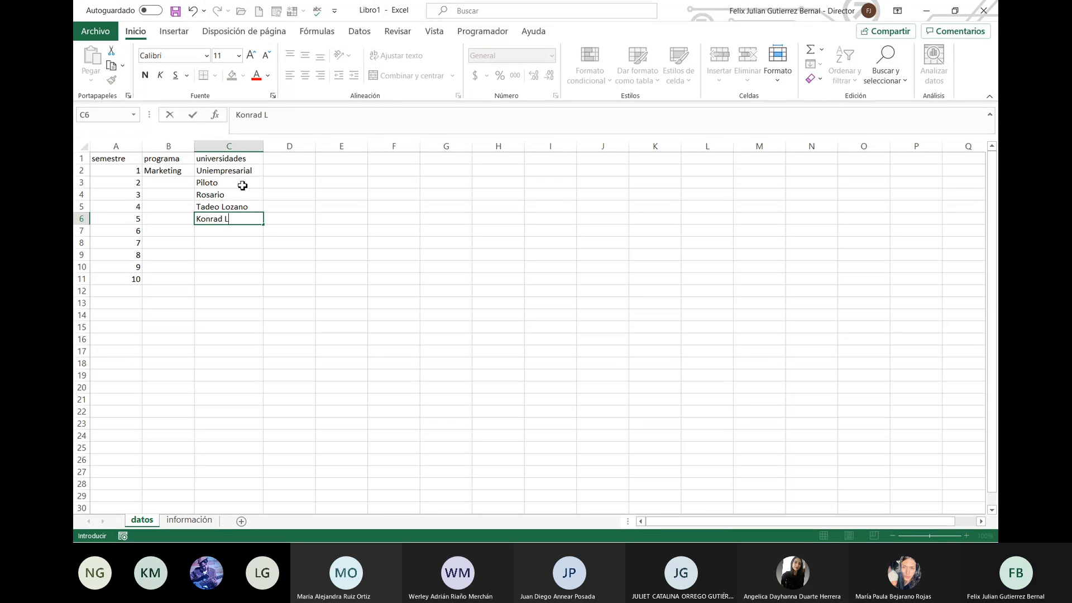
pyautogui.press('Return')
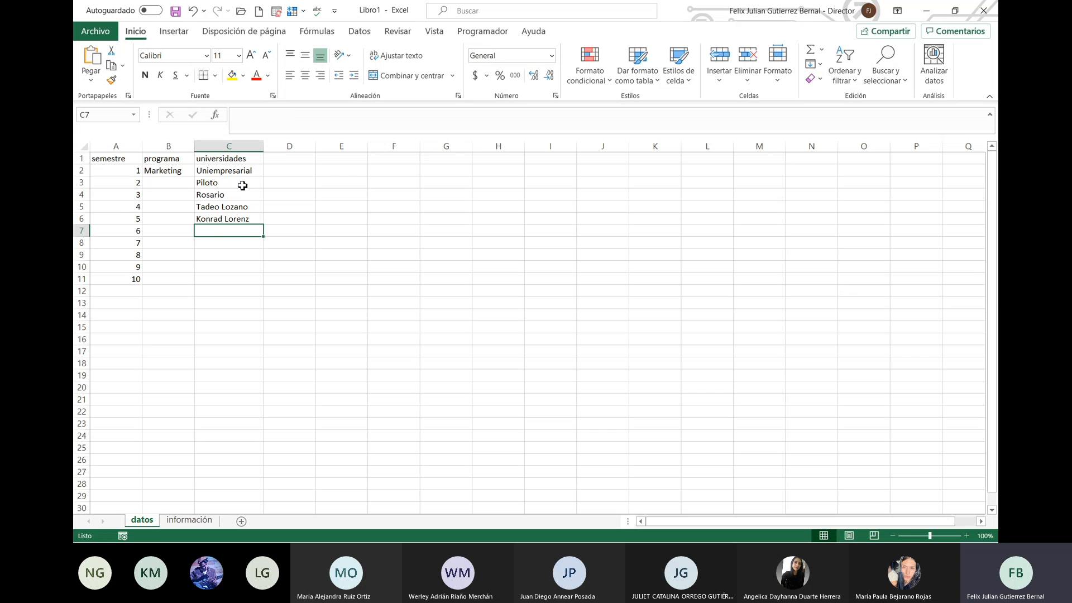
pyautogui.write('PAnamericana')
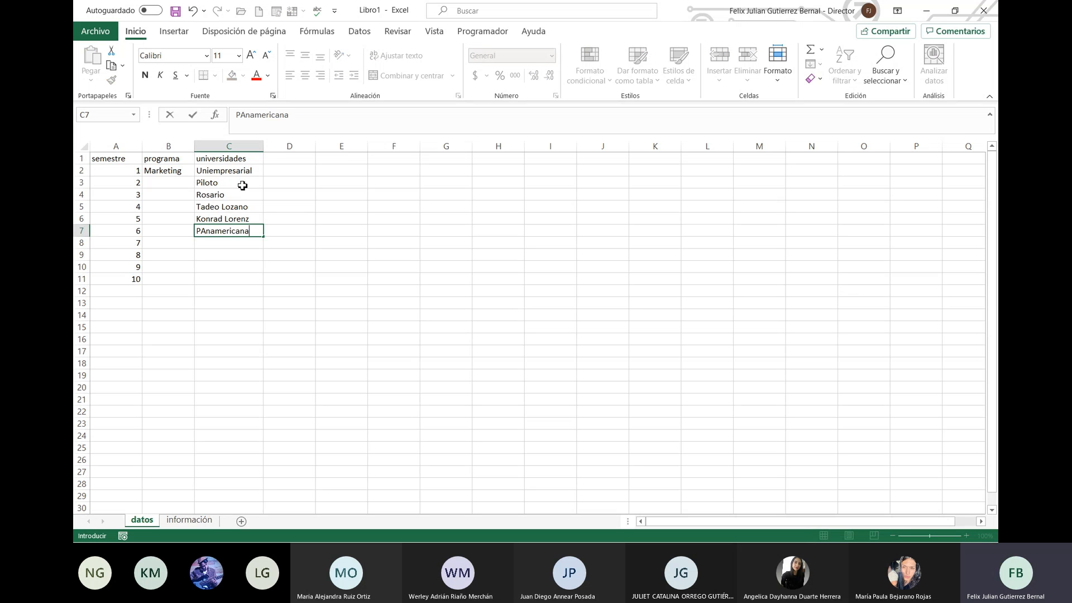
pyautogui.press('Return')
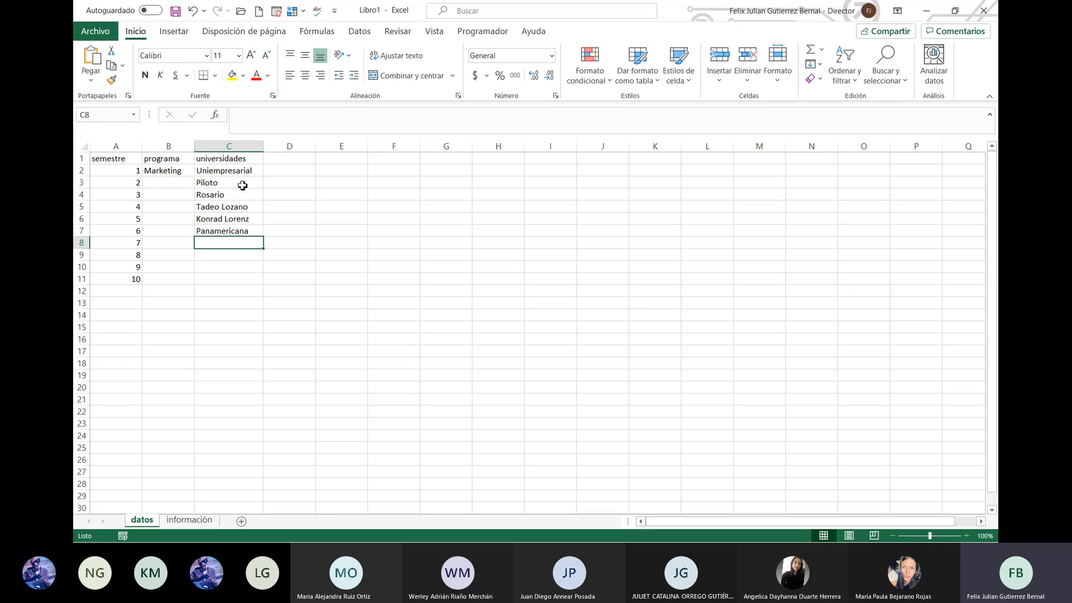
pyautogui.write('Sergio Arboleda')
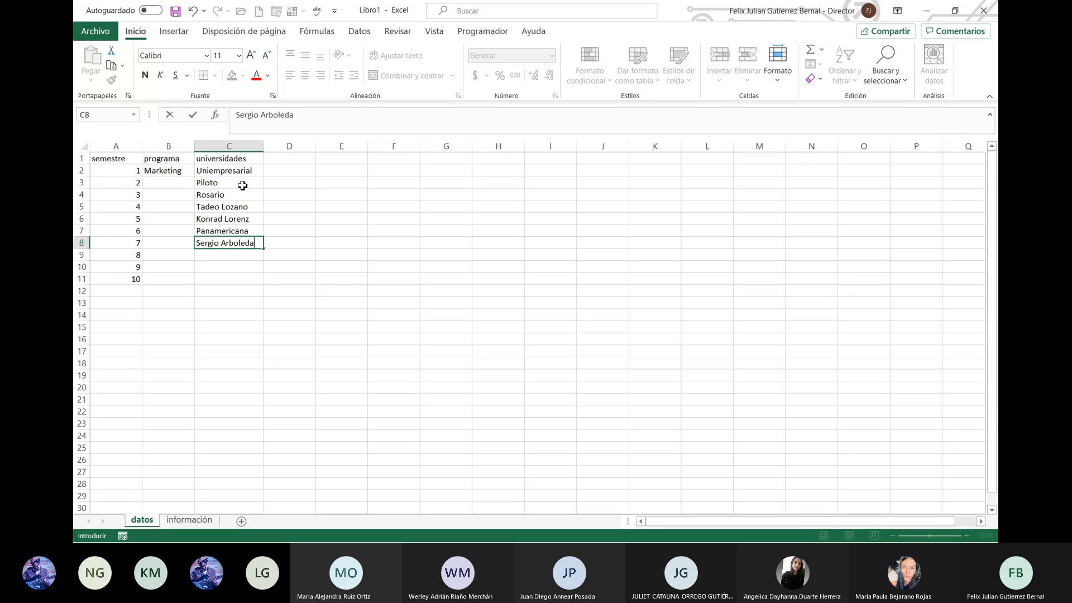
pyautogui.press('Return')
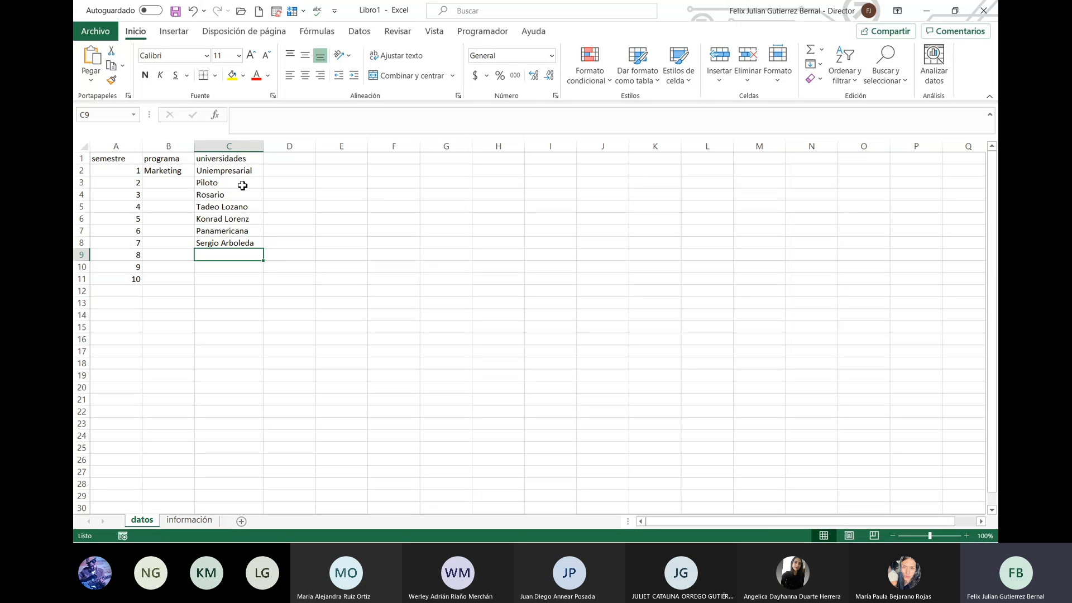
# Step: Bold the header cells A1:C1 with Ctrl+N, then go to the información sheet
pyautogui.moveTo(115, 159); pyautogui.dragTo(213, 163)
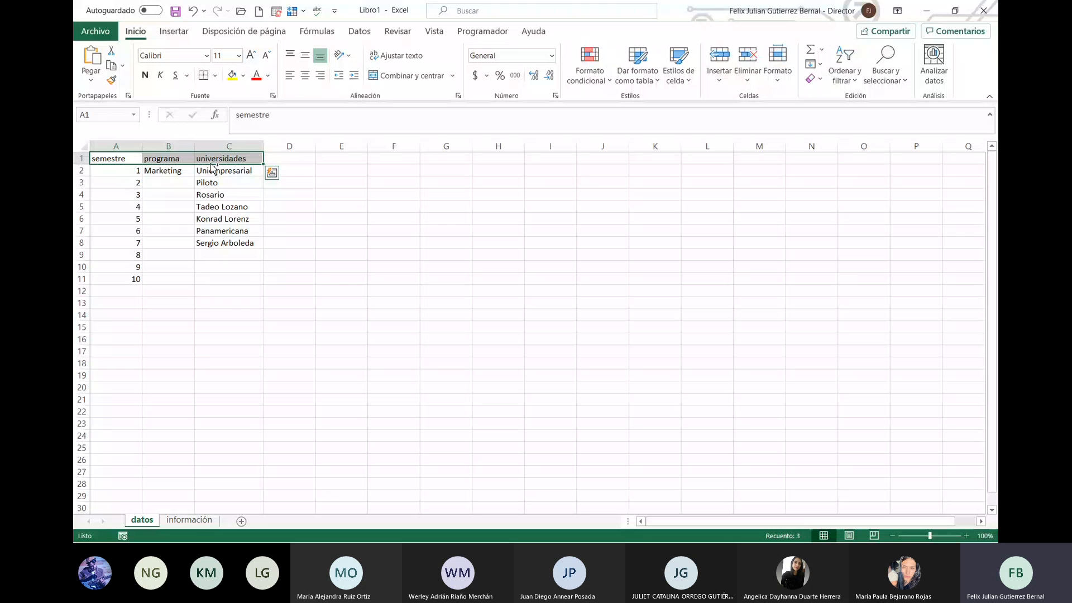
pyautogui.hotkey('ctrl', 'n')
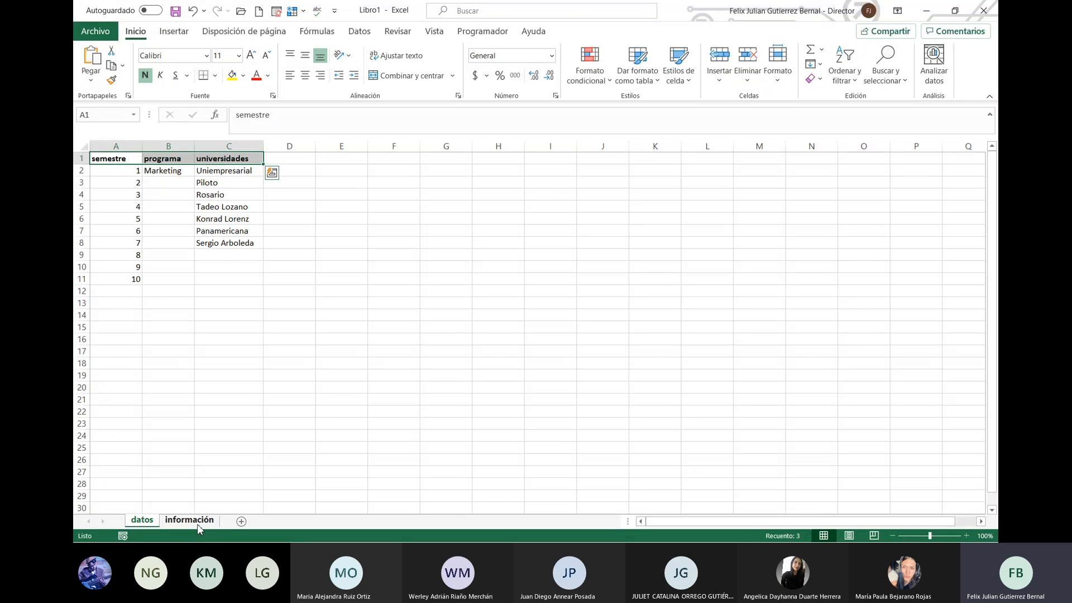
pyautogui.click(198, 520)
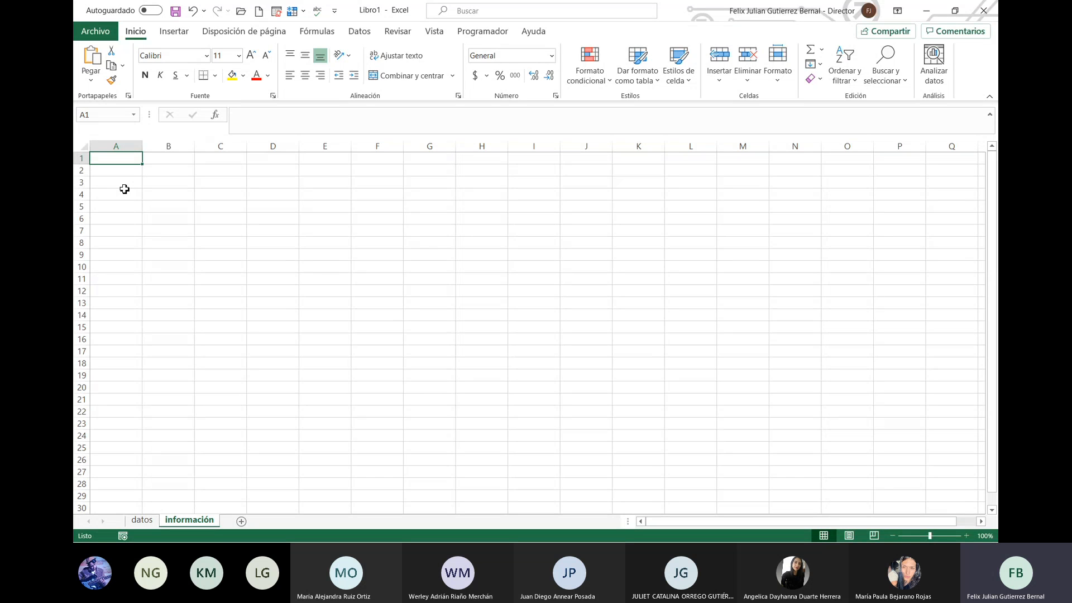
# Step: Type apellido, nombre, programa and universidad across A1:D1, then go back to datos
pyautogui.write('apellido')
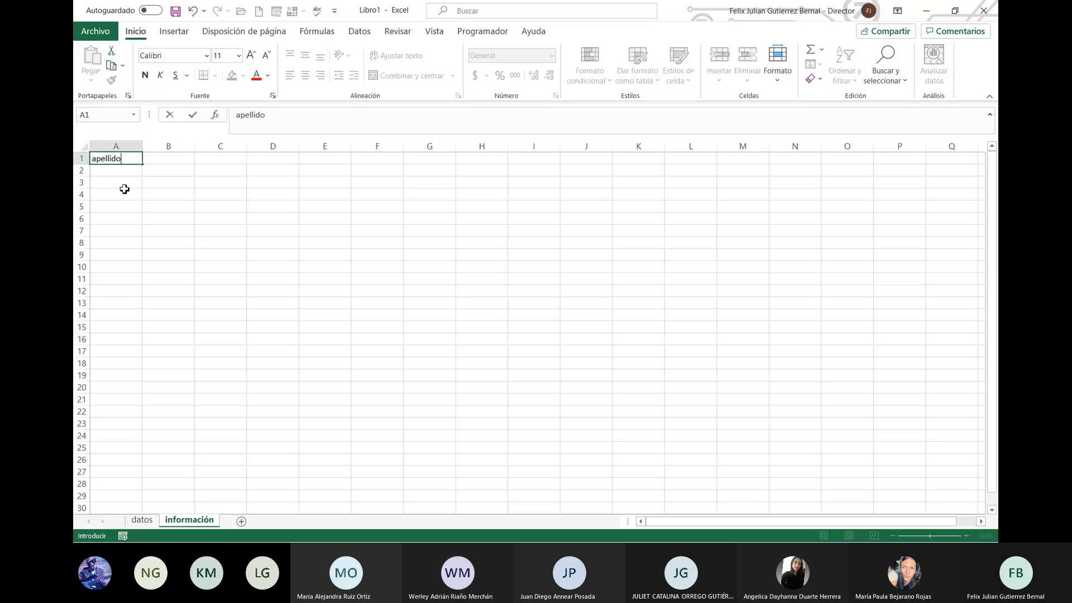
pyautogui.press('Tab')
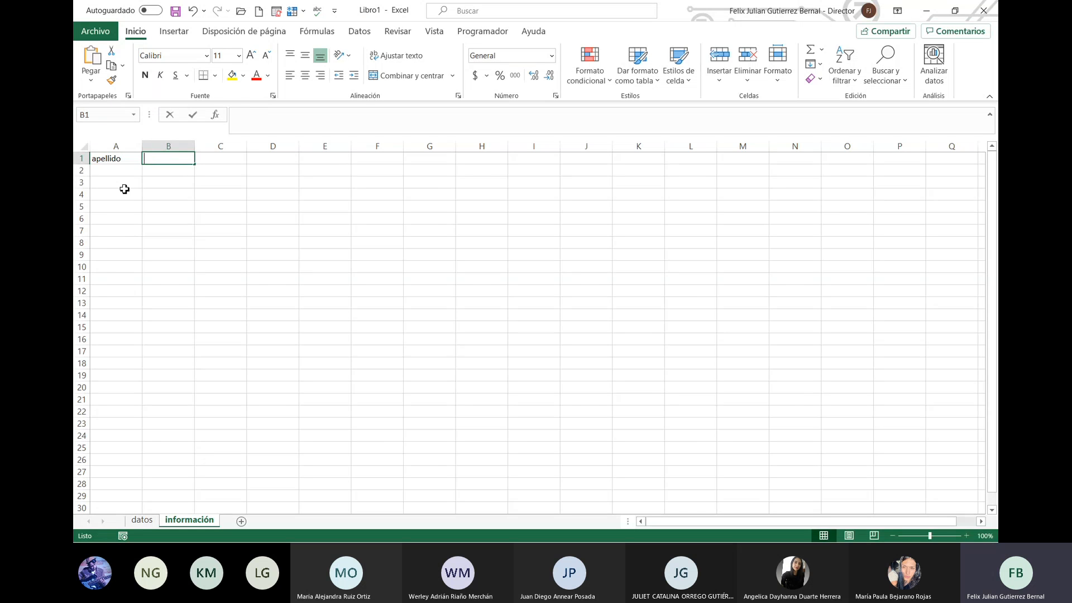
pyautogui.write('nombre')
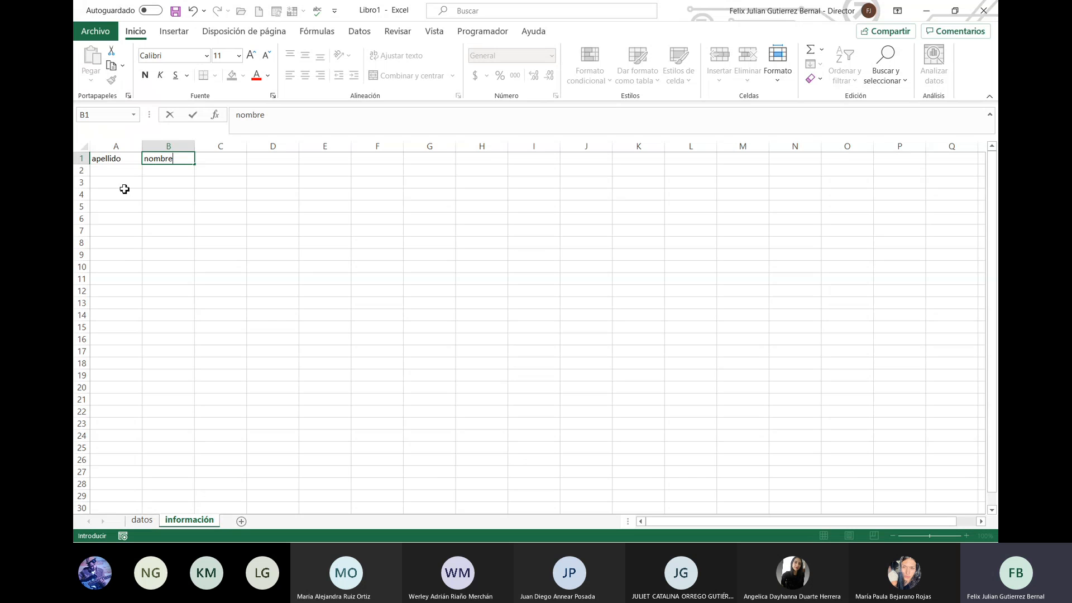
pyautogui.hotkey('ctrl', 'Return')
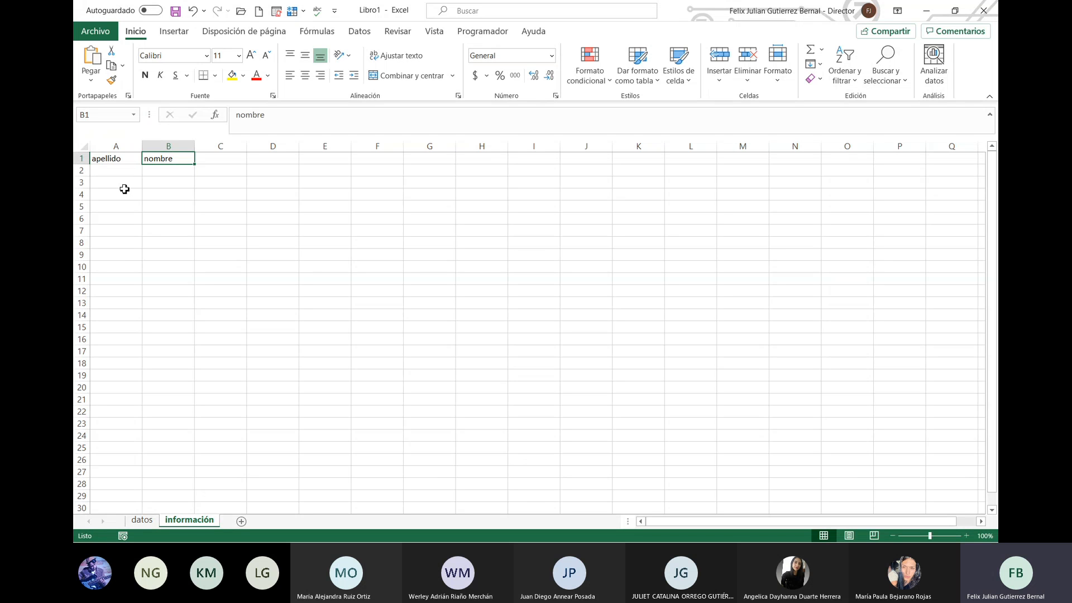
pyautogui.press('Tab')
pyautogui.write('p')
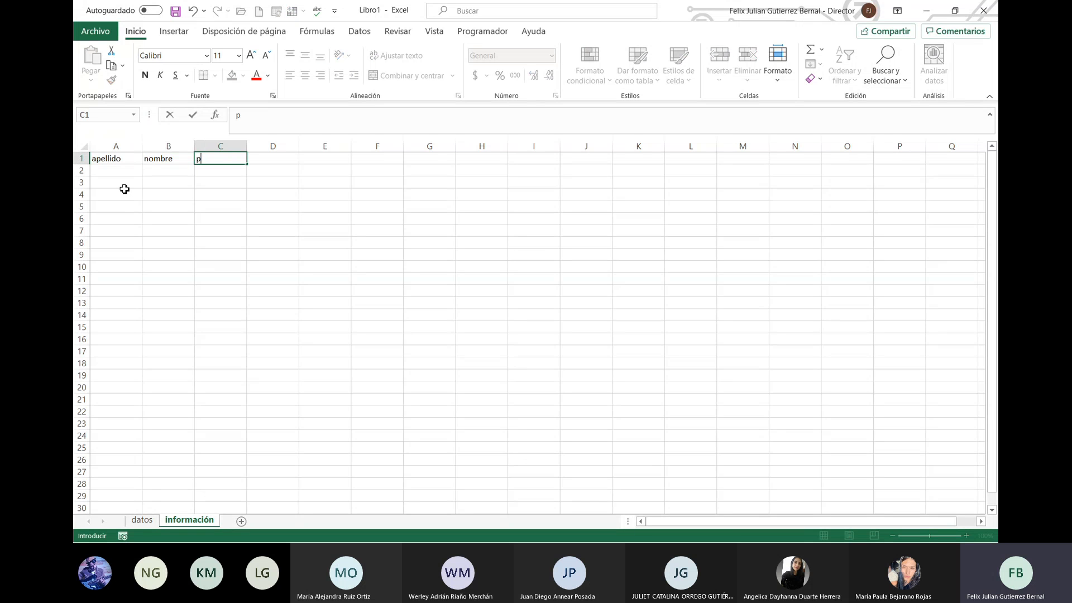
pyautogui.write('rograma')
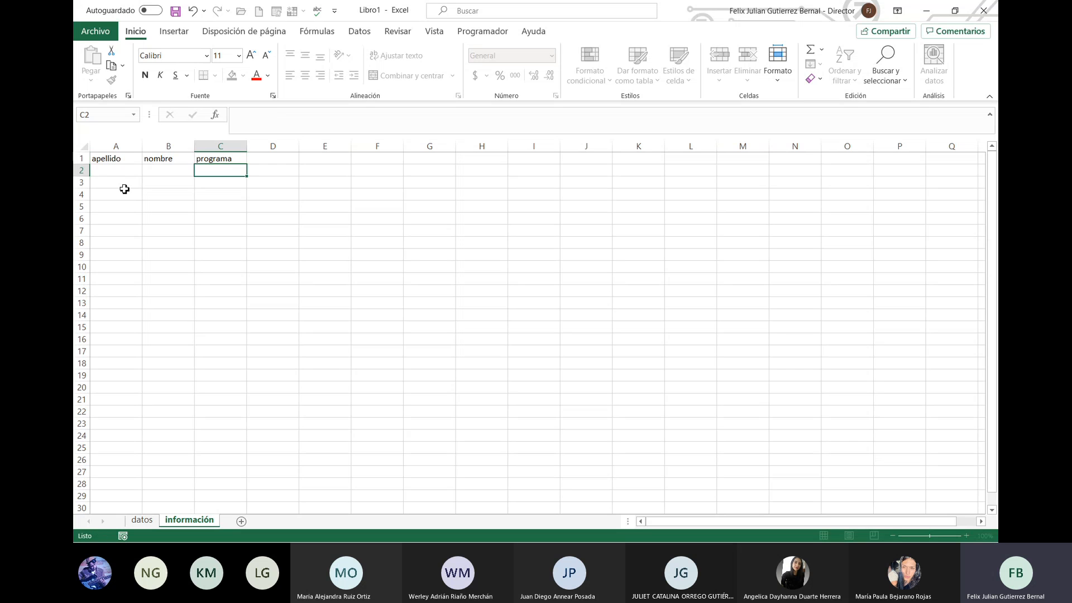
pyautogui.press('Tab')
pyautogui.write('universidad')
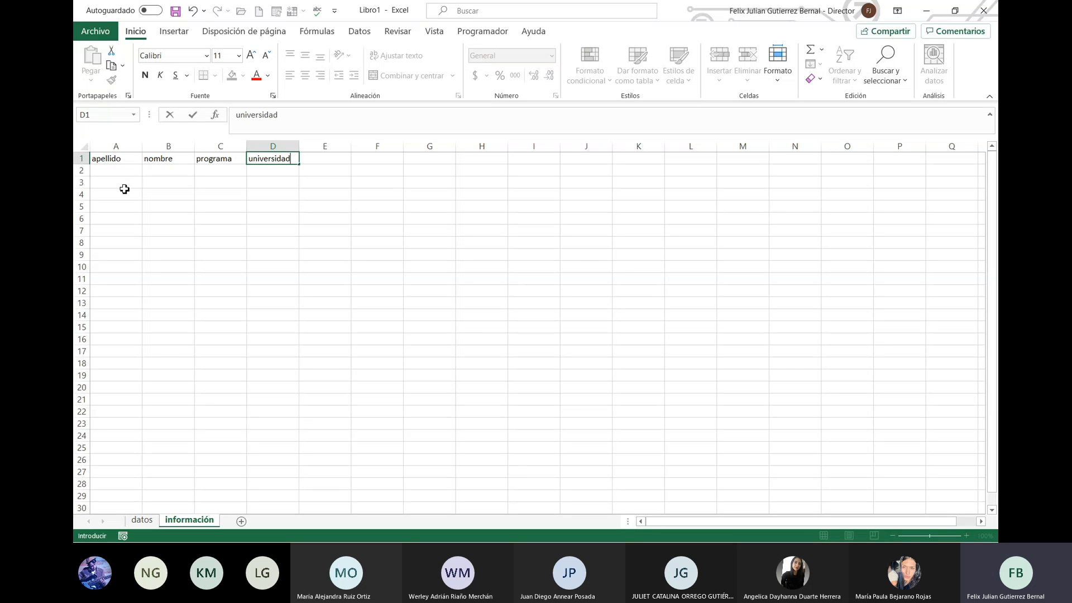
pyautogui.press('Return')
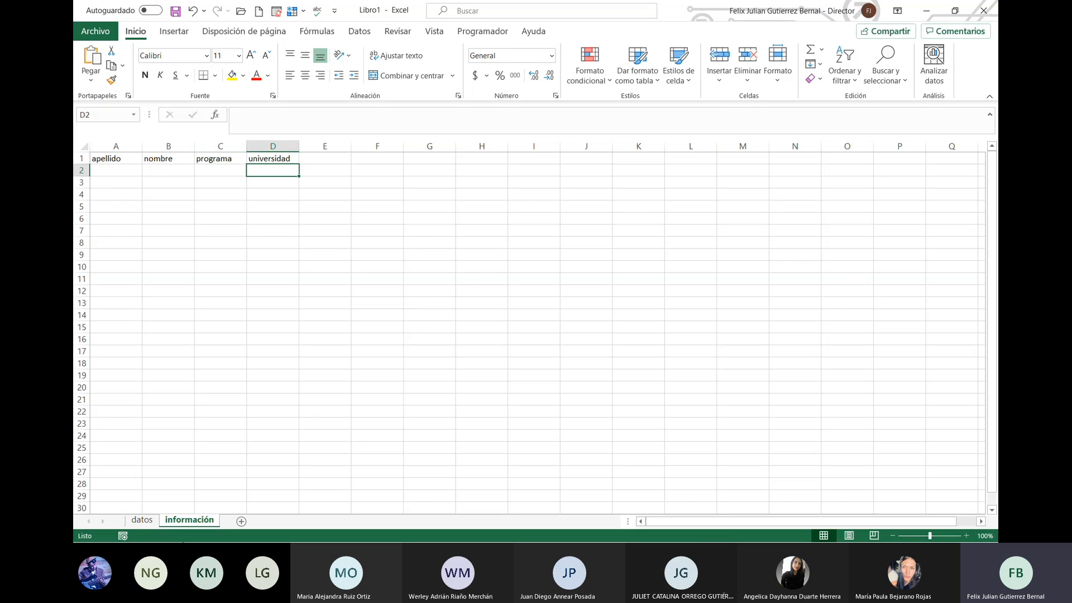
pyautogui.click(142, 520)
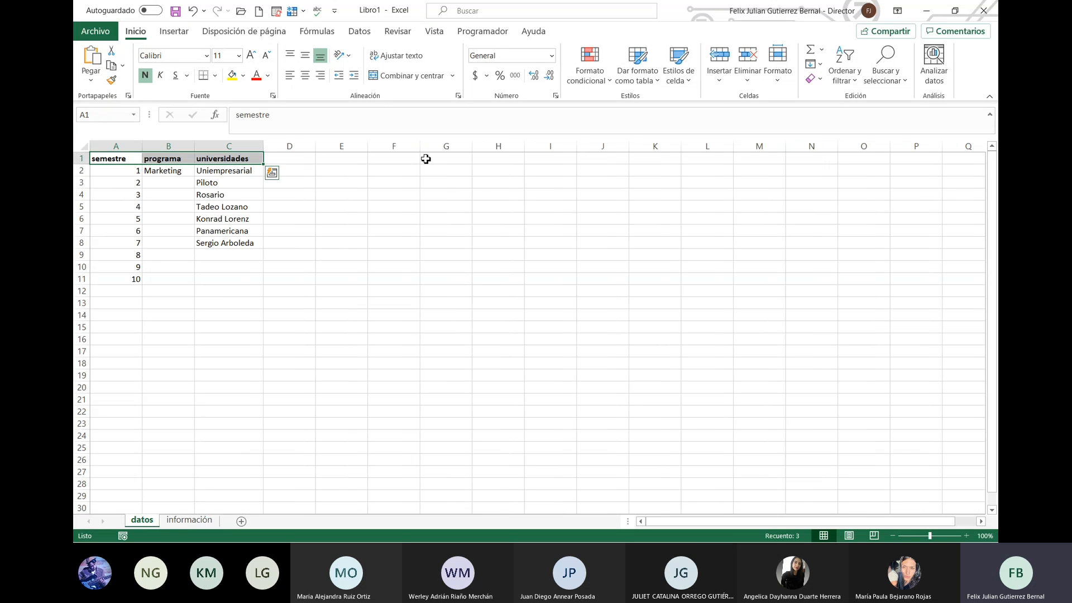
# Step: Enter the heading año in D1 with the years 2000 and 2021 in D2:D3
pyautogui.click(308, 161)
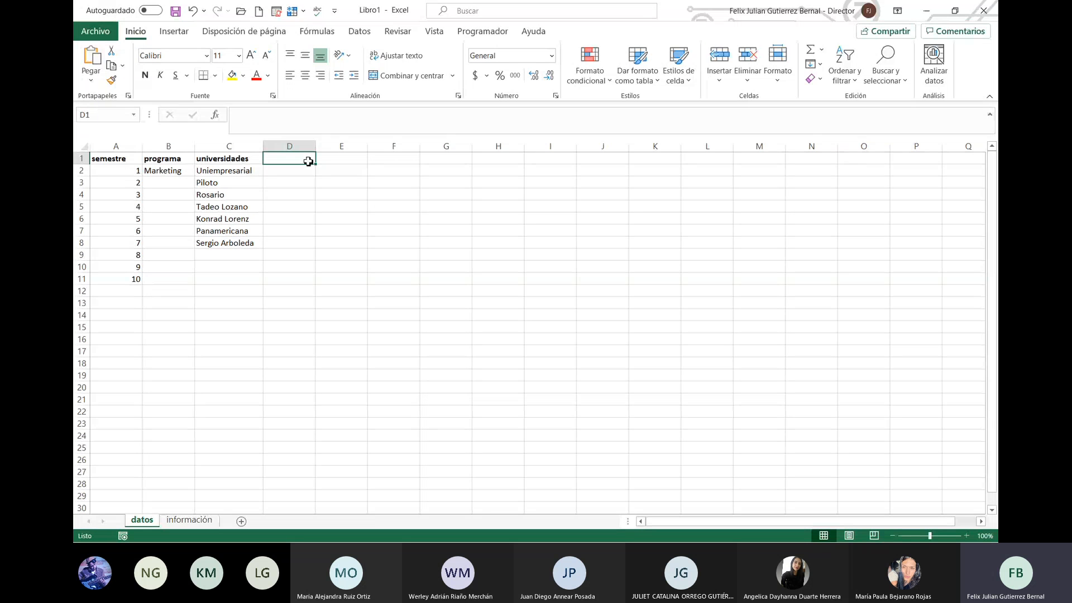
pyautogui.doubleClick(308, 161)
pyautogui.write('2015')
pyautogui.press('BackSpace')
pyautogui.press('BackSpace')
pyautogui.press('BackSpace')
pyautogui.press('BackSpace')
pyautogui.write('añ')
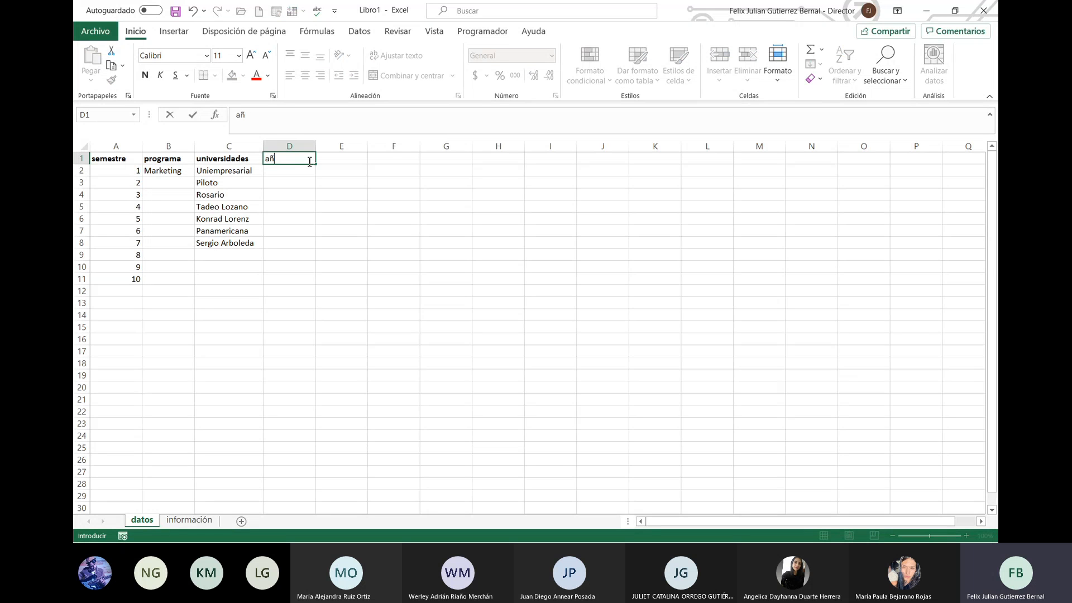
pyautogui.write('o')
pyautogui.press('Return')
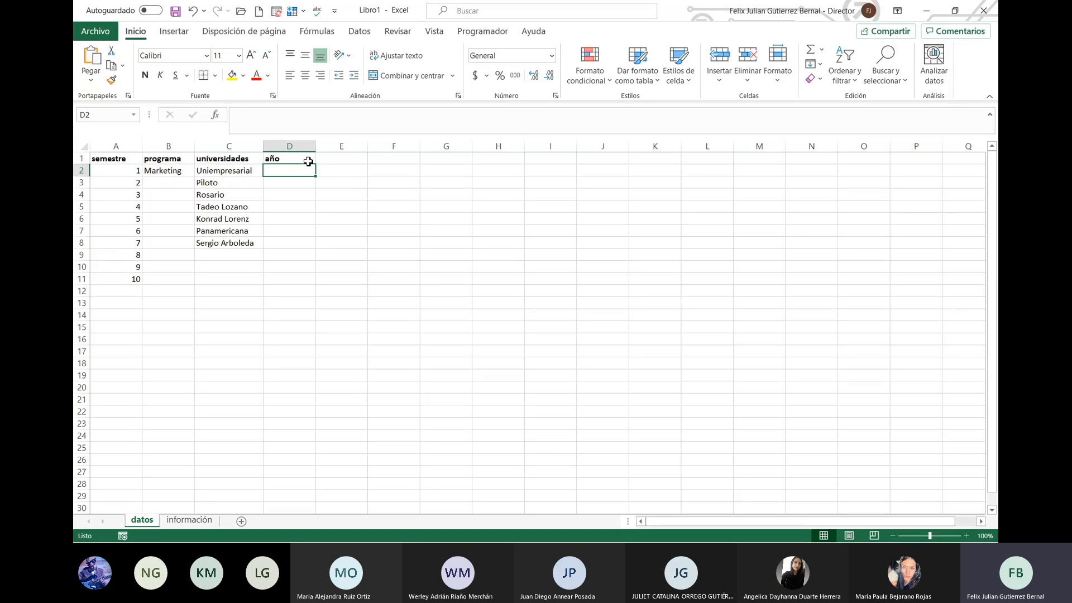
pyautogui.write('2')
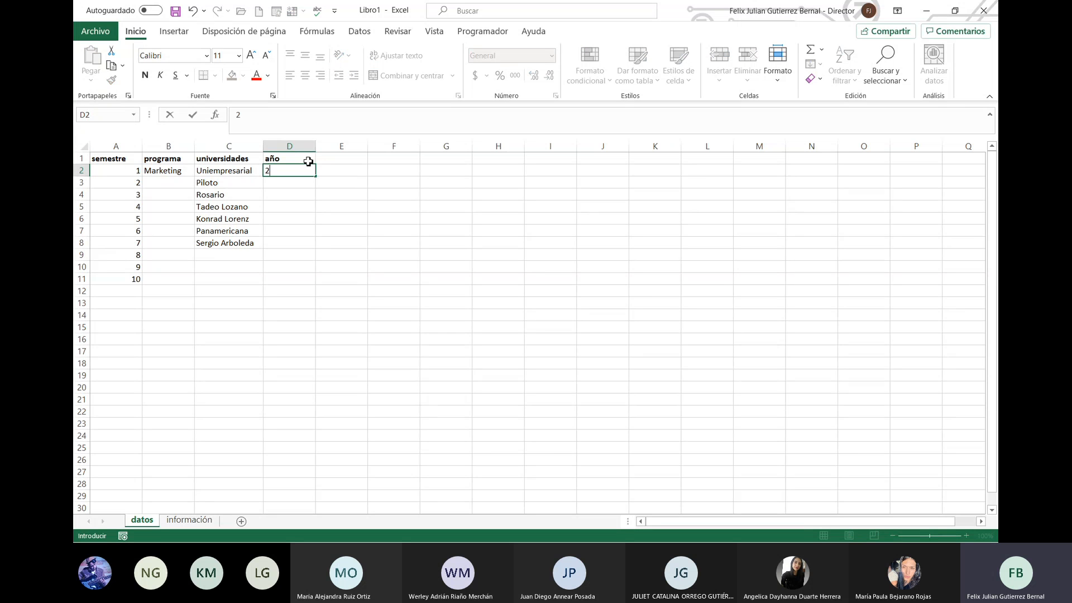
pyautogui.write('000')
pyautogui.press('Return')
pyautogui.write('2021')
pyautogui.press('Return')
pyautogui.click(309, 161)
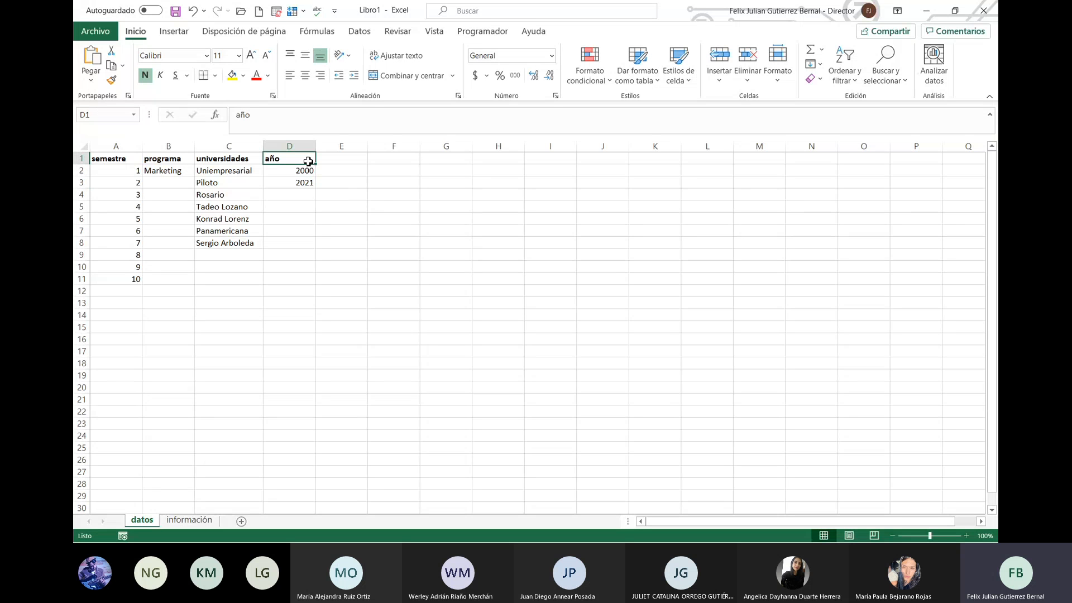
pyautogui.press('Right')
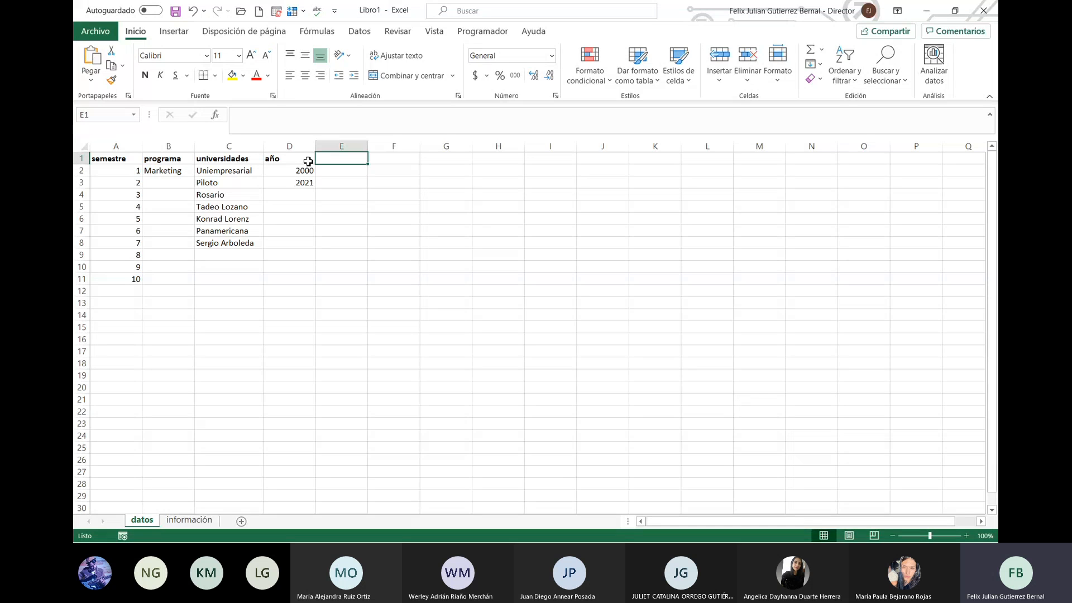
# Step: Enter the heading periodo in E1 with values 1, 2 and 3 in E2:E4
pyautogui.write('semestre')
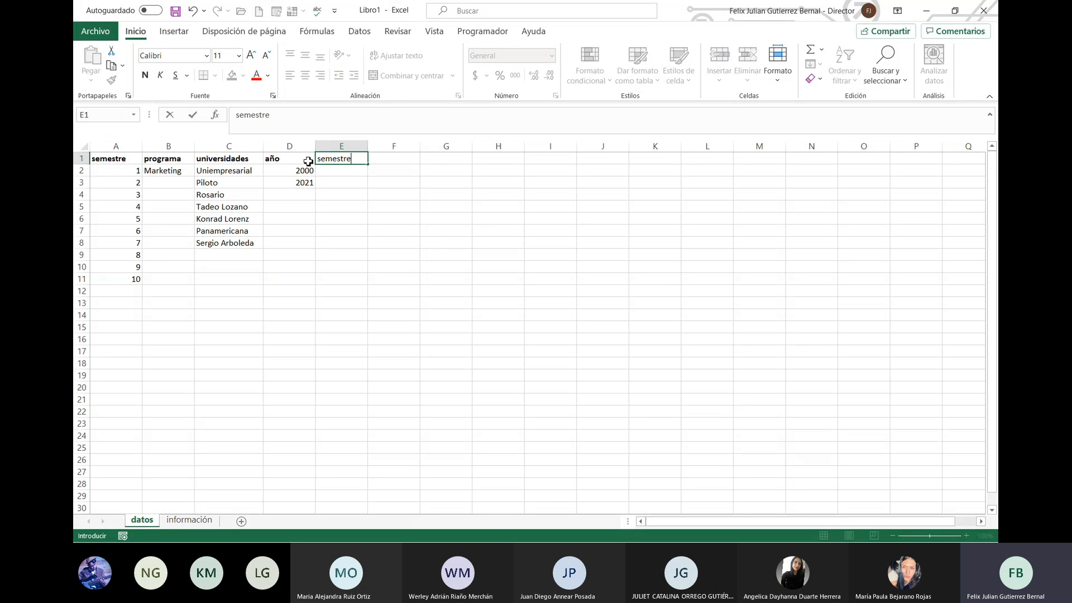
pyautogui.press('BackSpace')
pyautogui.press('BackSpace')
pyautogui.press('BackSpace')
pyautogui.press('BackSpace')
pyautogui.press('BackSpace')
pyautogui.press('BackSpace')
pyautogui.press('BackSpace')
pyautogui.press('BackSpace')
pyautogui.write('perido')
pyautogui.press('BackSpace')
pyautogui.press('BackSpace')
pyautogui.write('odo')
pyautogui.press('Return')
pyautogui.write('1')
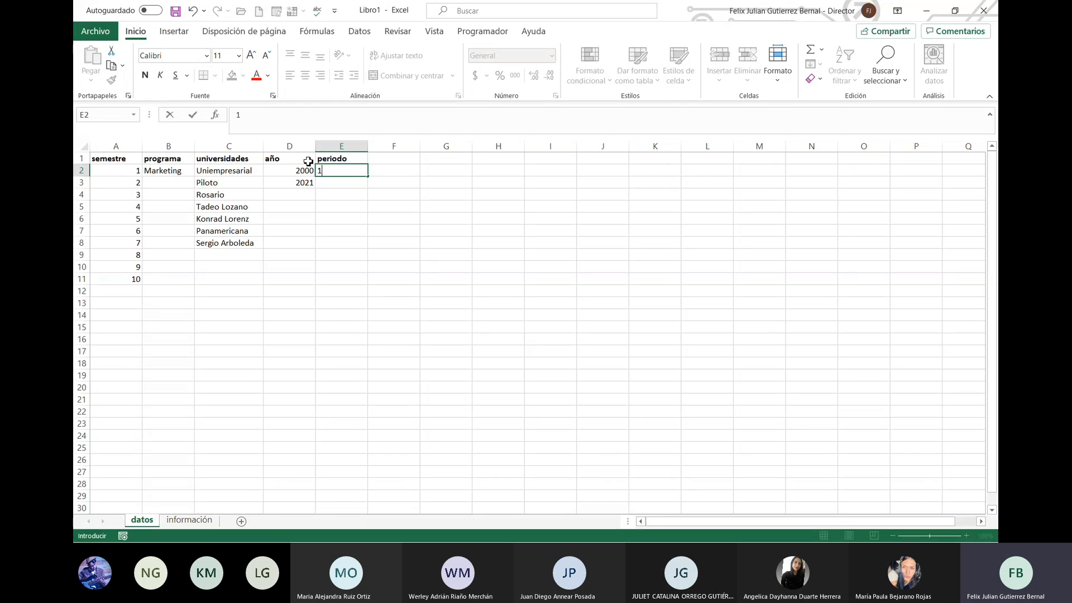
pyautogui.press('Return')
pyautogui.write('2')
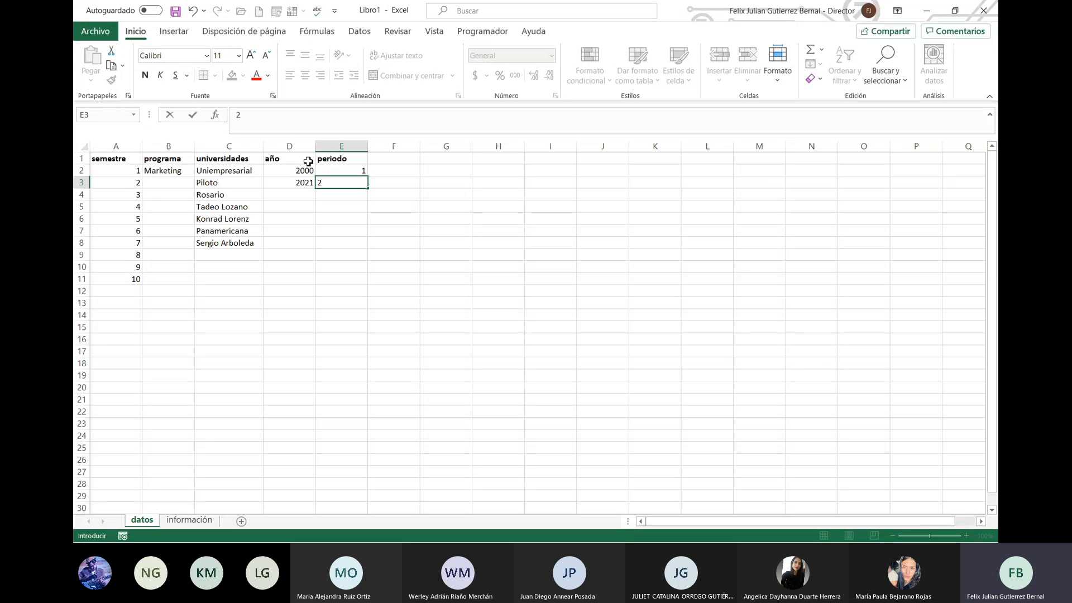
pyautogui.press('Return')
pyautogui.write('3')
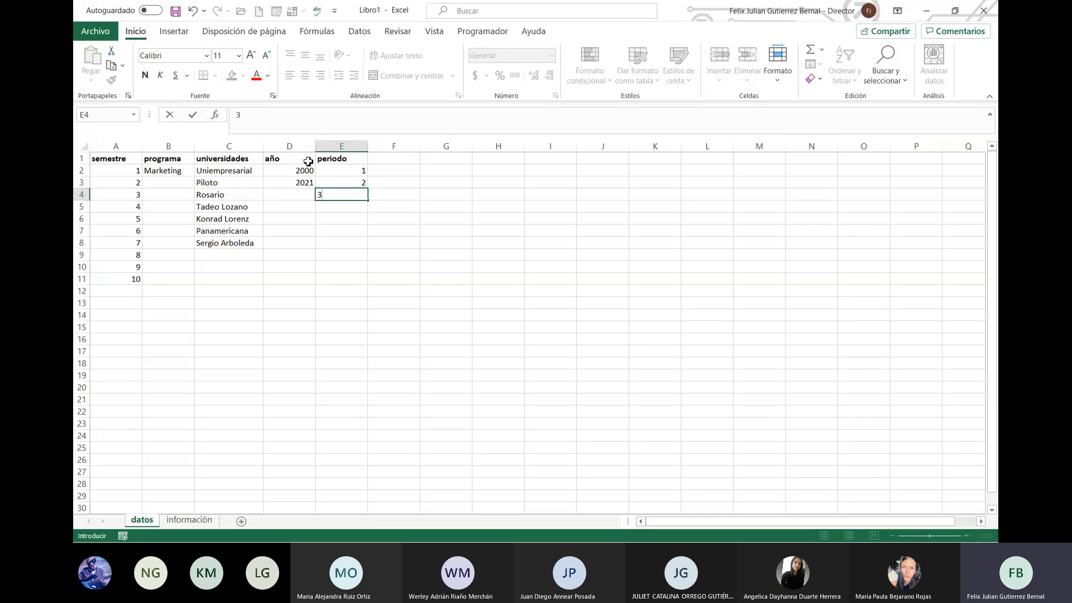
pyautogui.hotkey('ctrl', 'Return')
# Step: Move back over the periodo header and the years 2000 and 2021 to review them
pyautogui.hotkey('ctrl', 'Up')
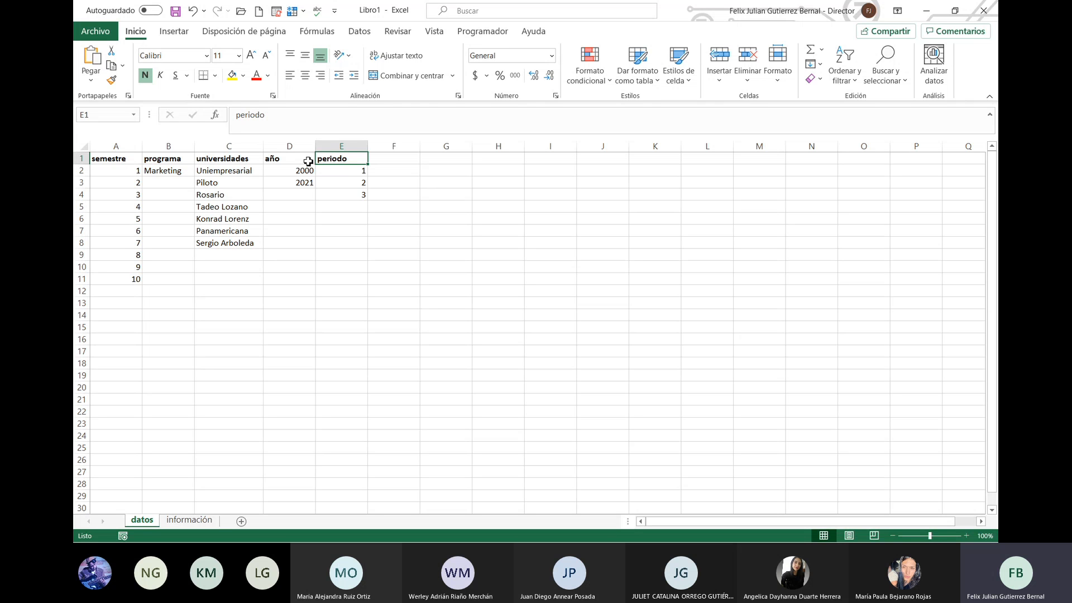
pyautogui.press('Down')
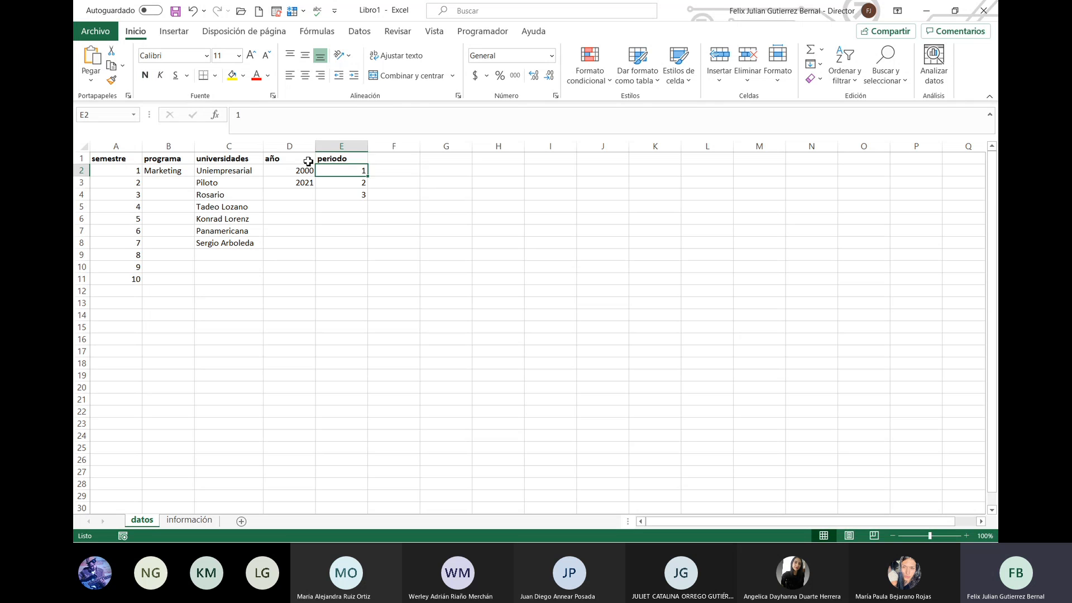
pyautogui.press('Left')
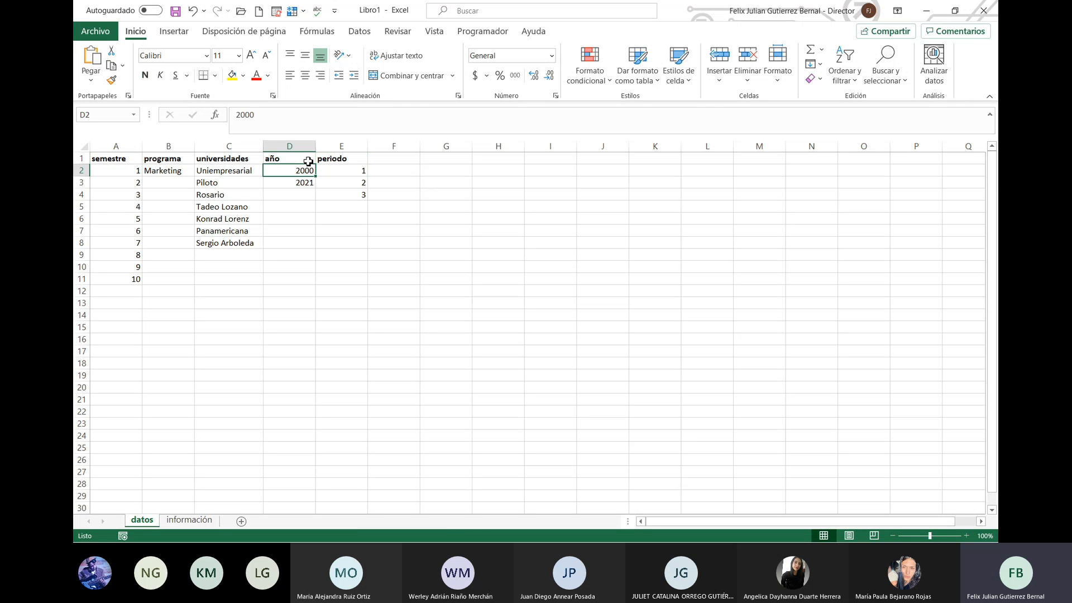
pyautogui.press('Down')
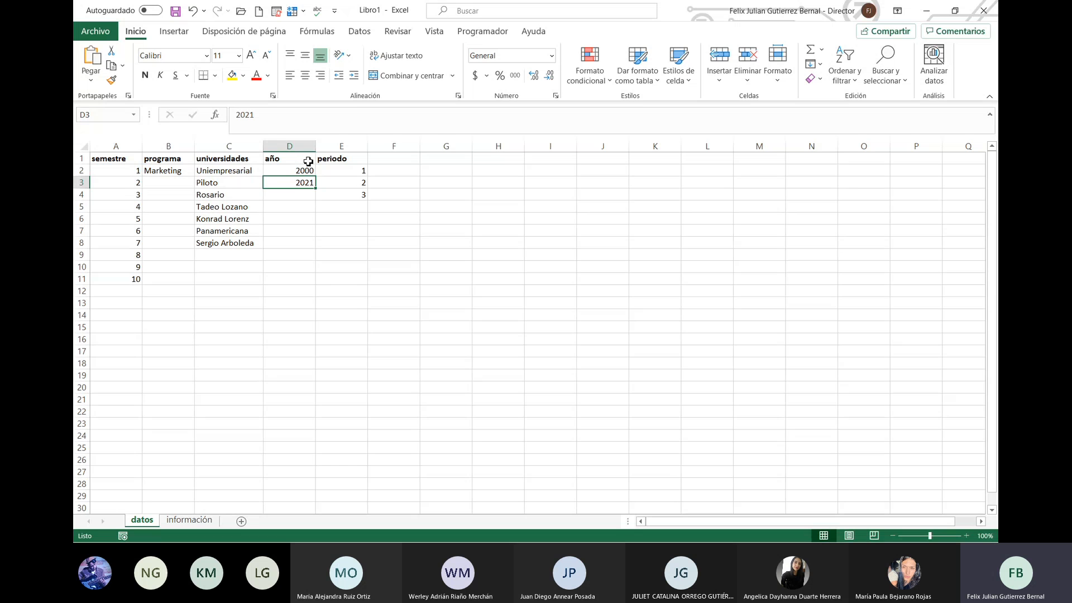
pyautogui.press('Up')
pyautogui.press('Up')
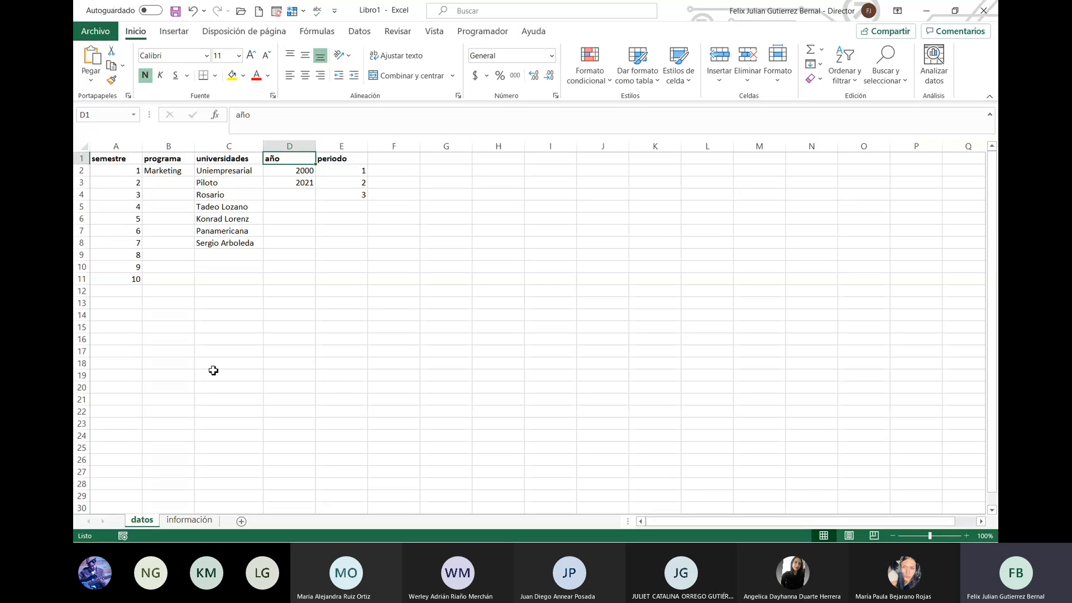
# Step: On the información sheet, insert a new empty column C before programa
pyautogui.click(190, 520)
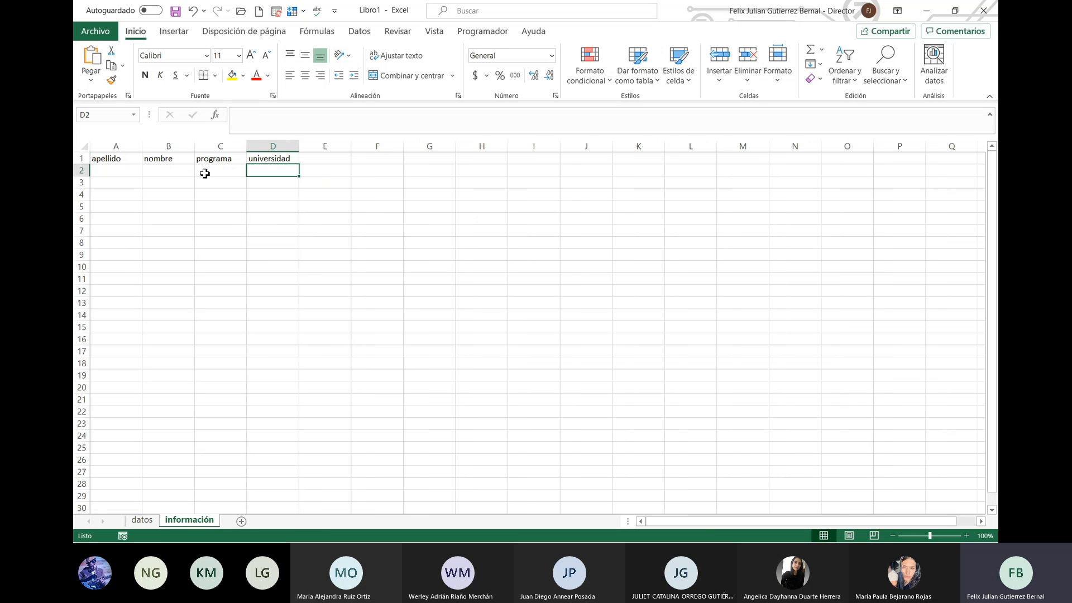
pyautogui.click(230, 144)
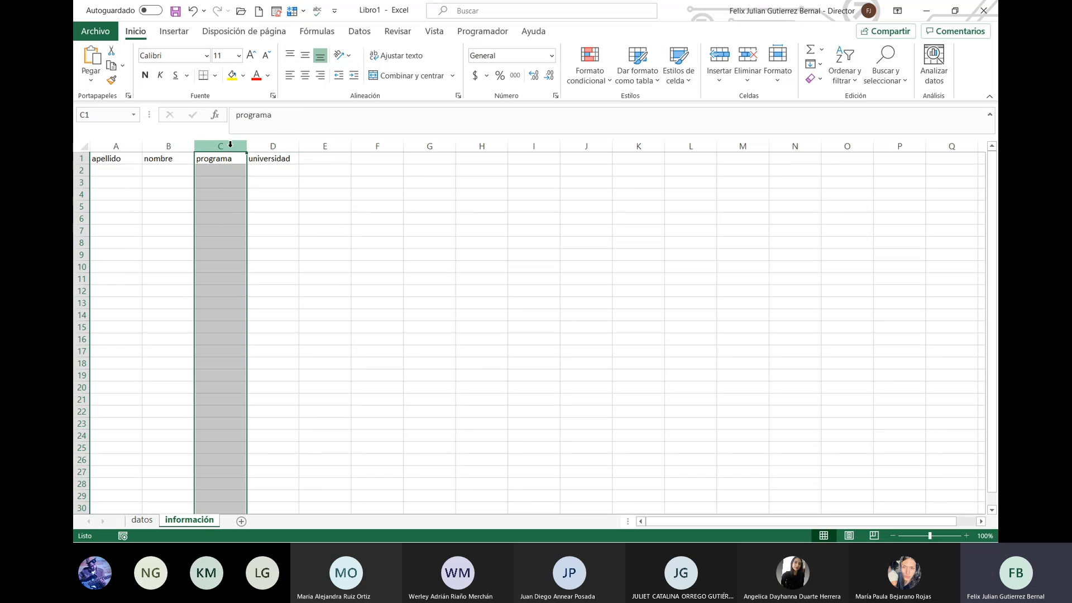
pyautogui.rightClick(230, 144)
pyautogui.click(304, 248)
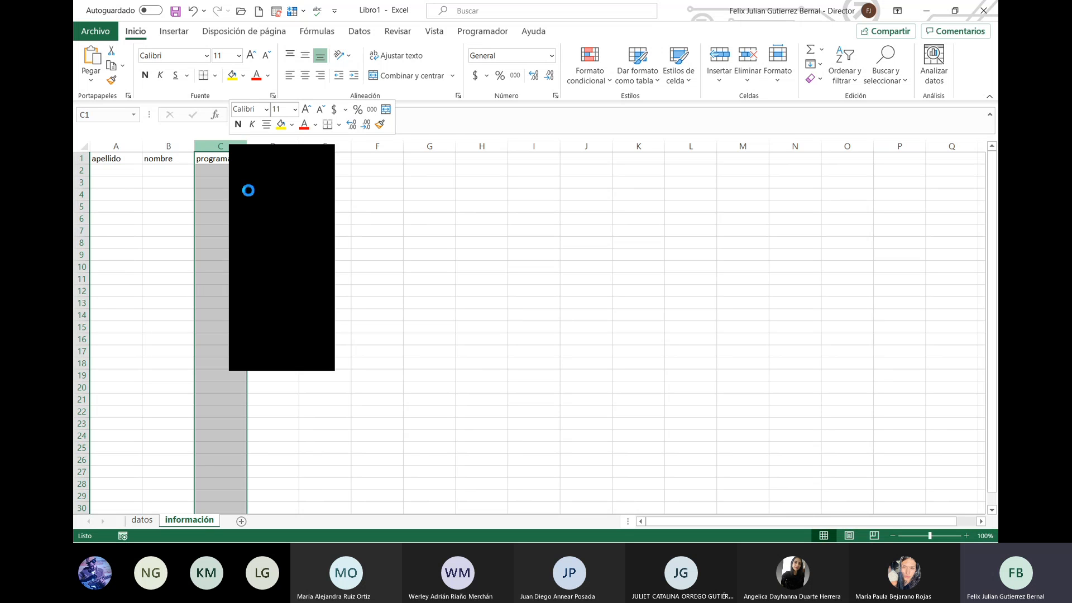
# Step: Head the new column C 'apellido y nombre' and widen it to fit
pyautogui.click(226, 169)
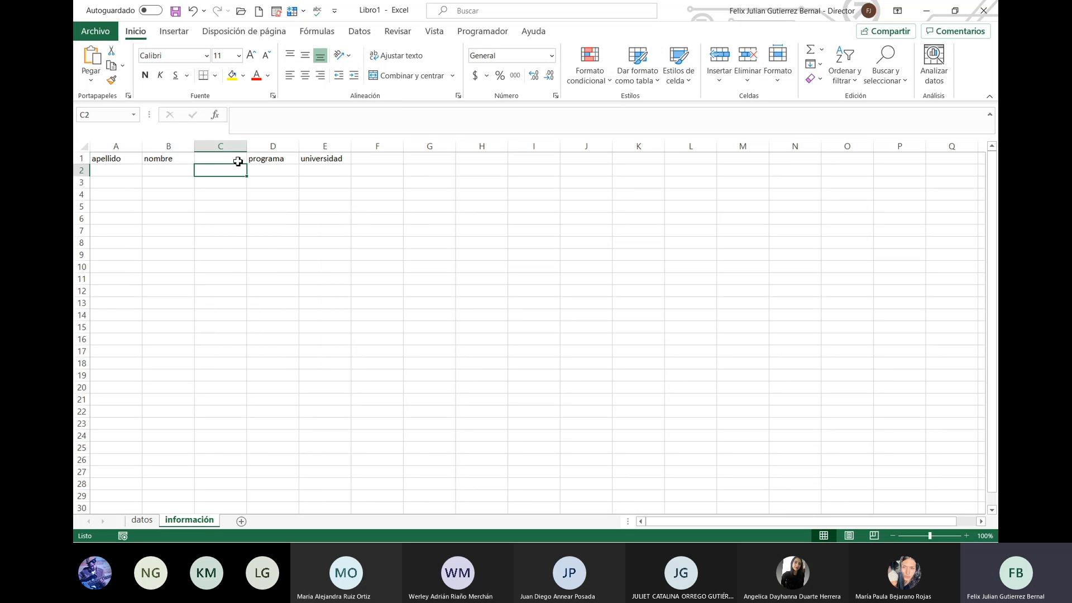
pyautogui.click(238, 161)
pyautogui.write('apelli')
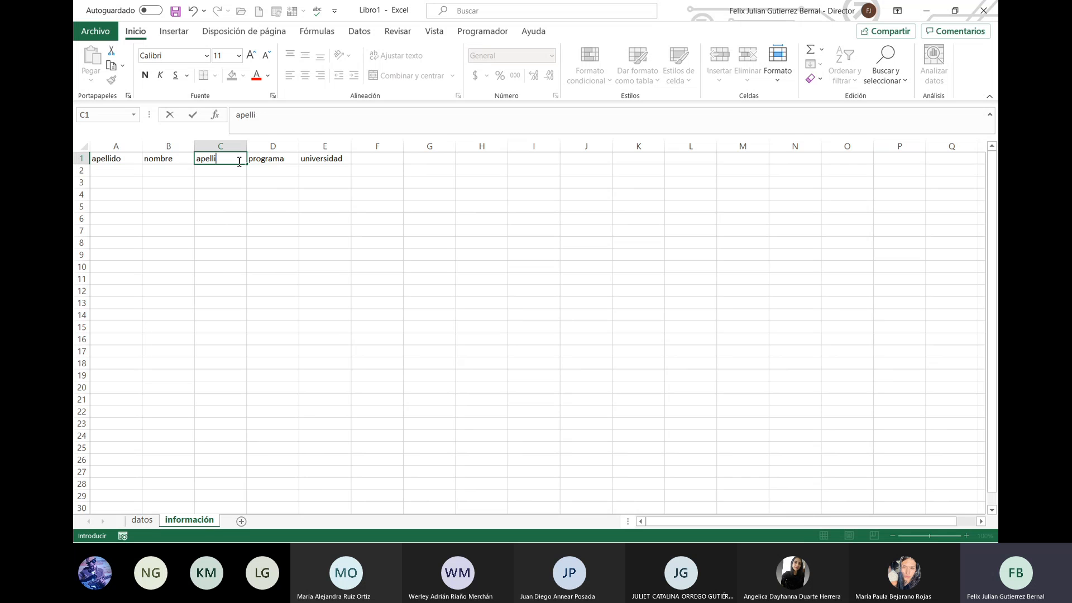
pyautogui.write('do y normeb')
pyautogui.press('BackSpace')
pyautogui.press('BackSpace')
pyautogui.press('BackSpace')
pyautogui.press('BackSpace')
pyautogui.press('BackSpace')
pyautogui.write('ombre')
pyautogui.press('Return')
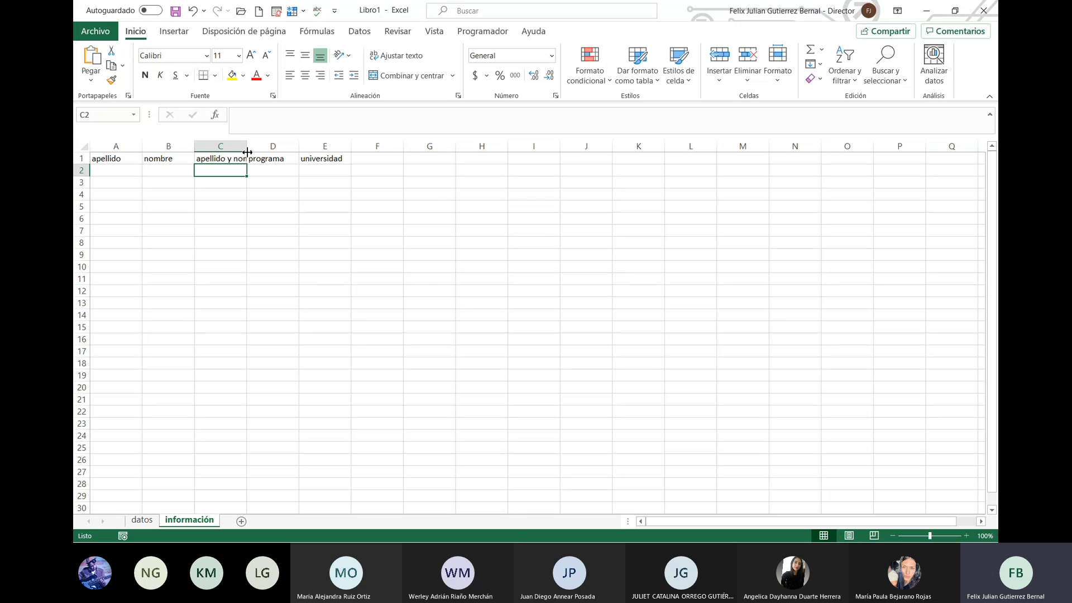
pyautogui.moveTo(246, 147); pyautogui.dragTo(323, 149)
# Step: Add the header año in cell F1
pyautogui.click(112, 168)
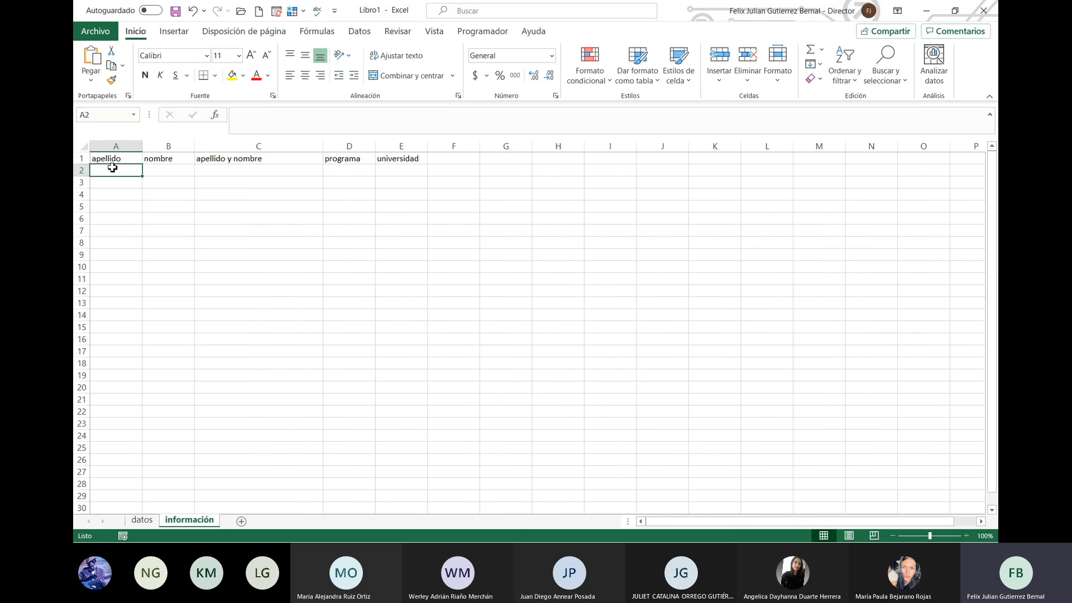
pyautogui.press('Tab')
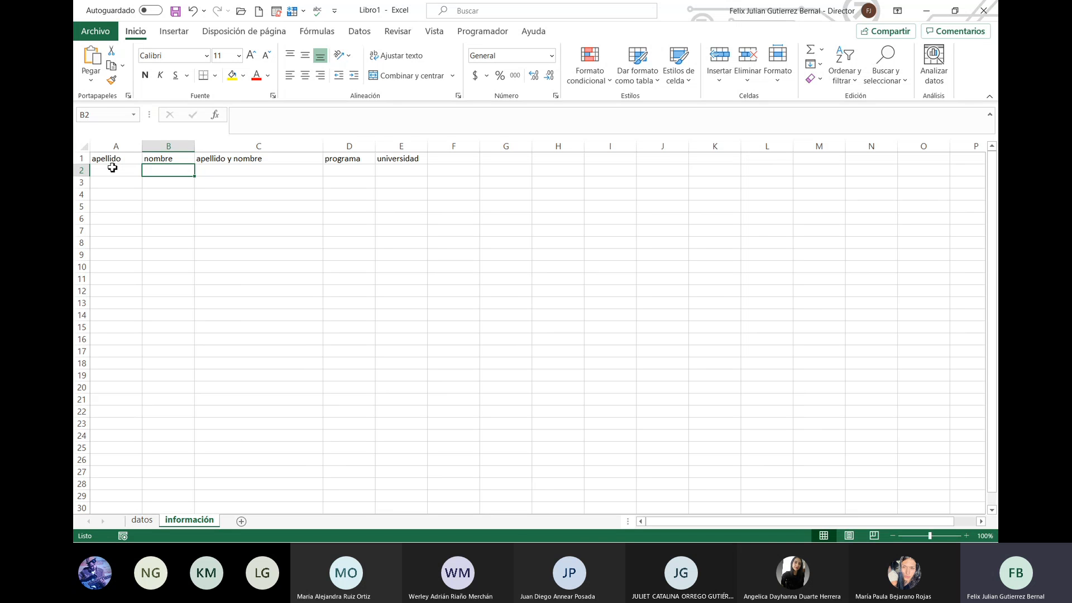
pyautogui.click(112, 168)
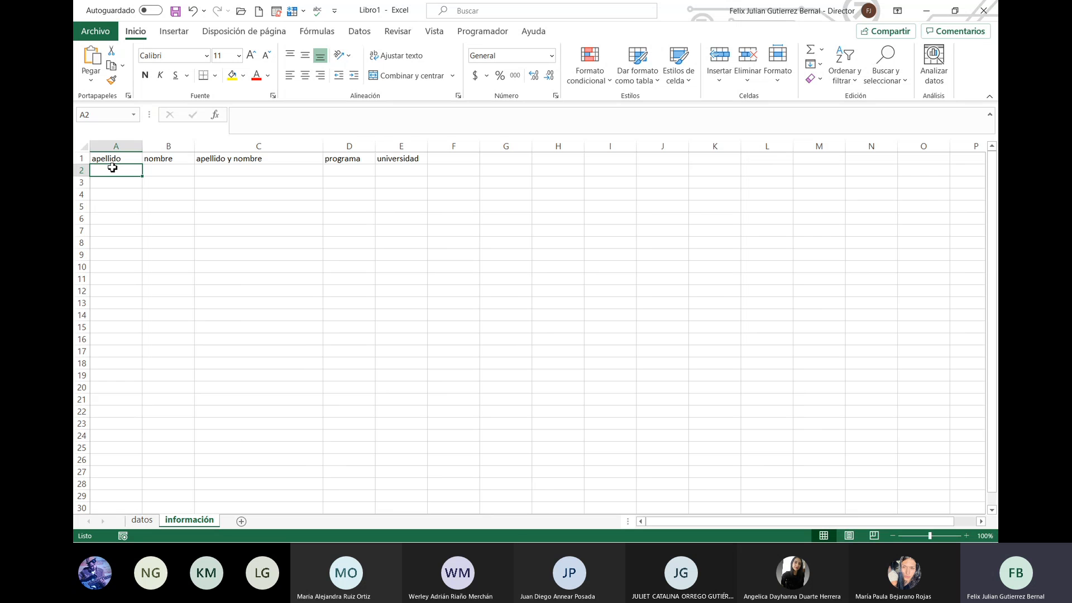
pyautogui.press('Right')
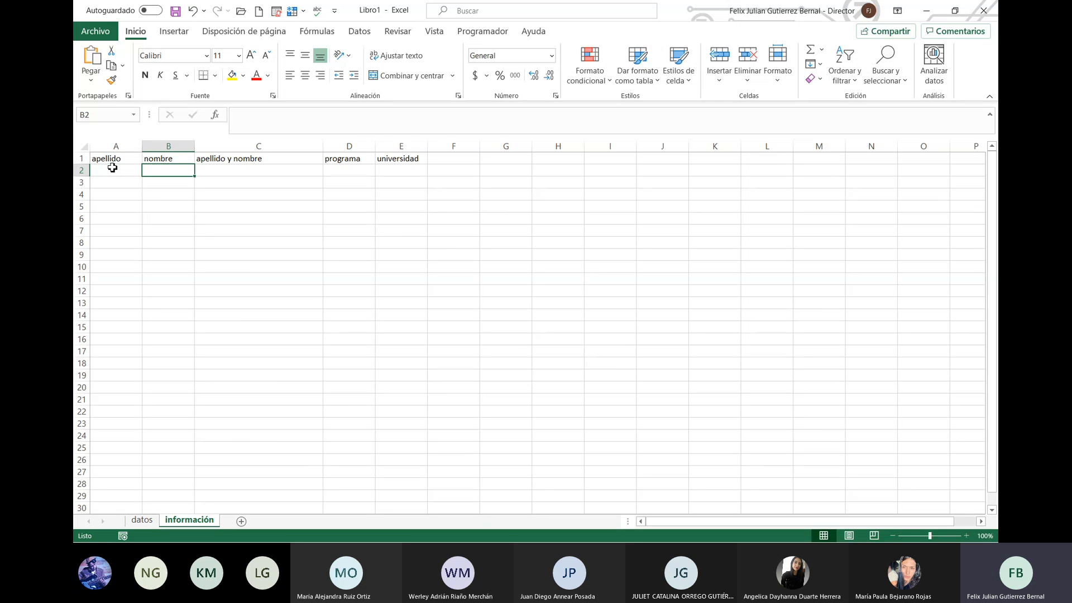
pyautogui.press('Left')
pyautogui.press('Right')
pyautogui.press('Left')
pyautogui.press('Right')
pyautogui.press('Right')
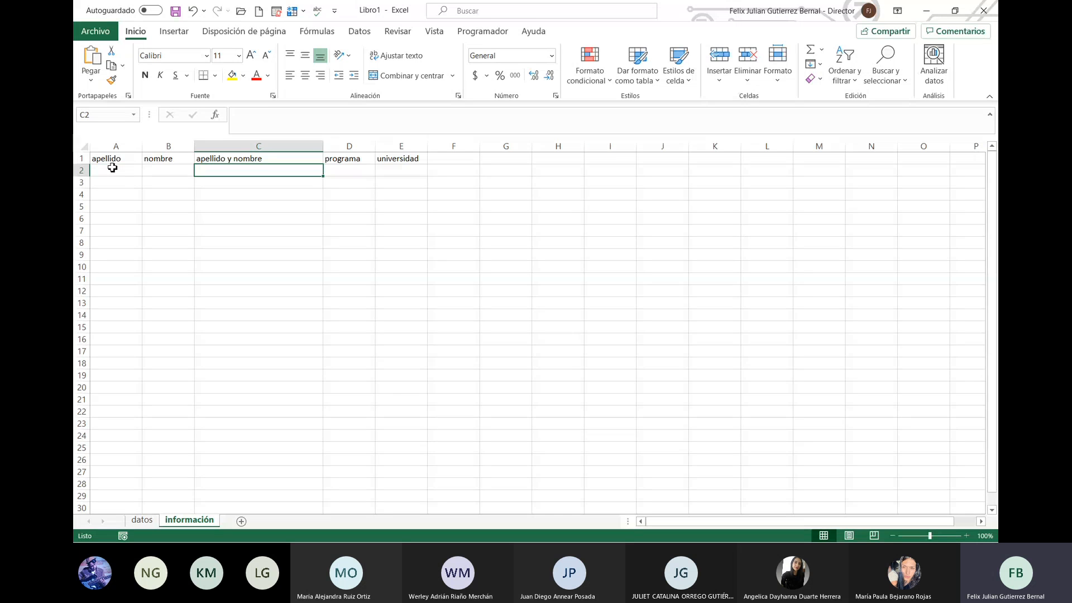
pyautogui.press('Right')
pyautogui.press('Right')
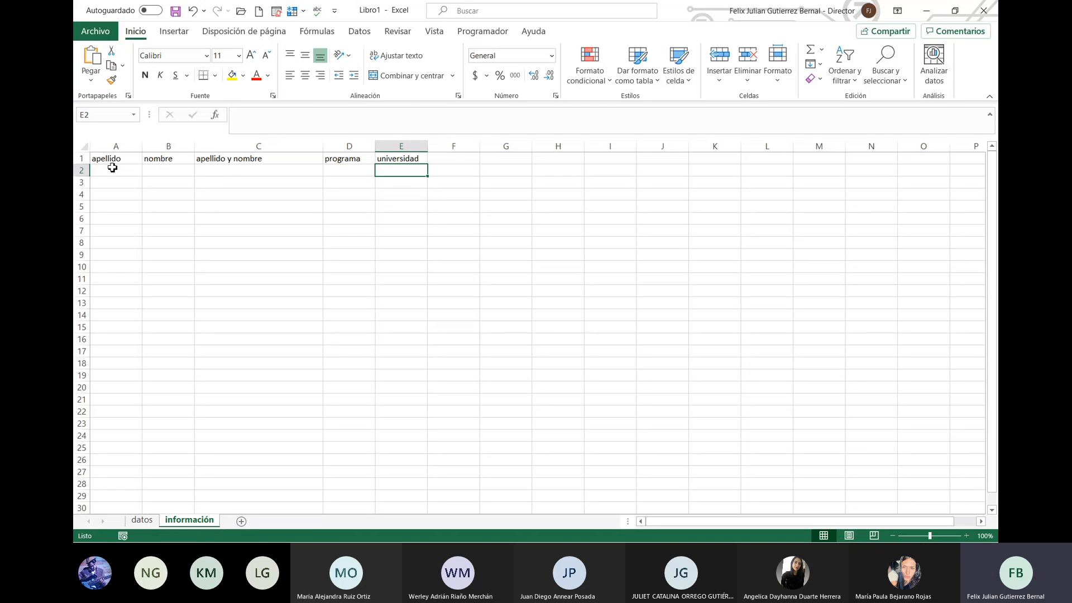
pyautogui.press('Right')
pyautogui.press('Up')
pyautogui.write('año0')
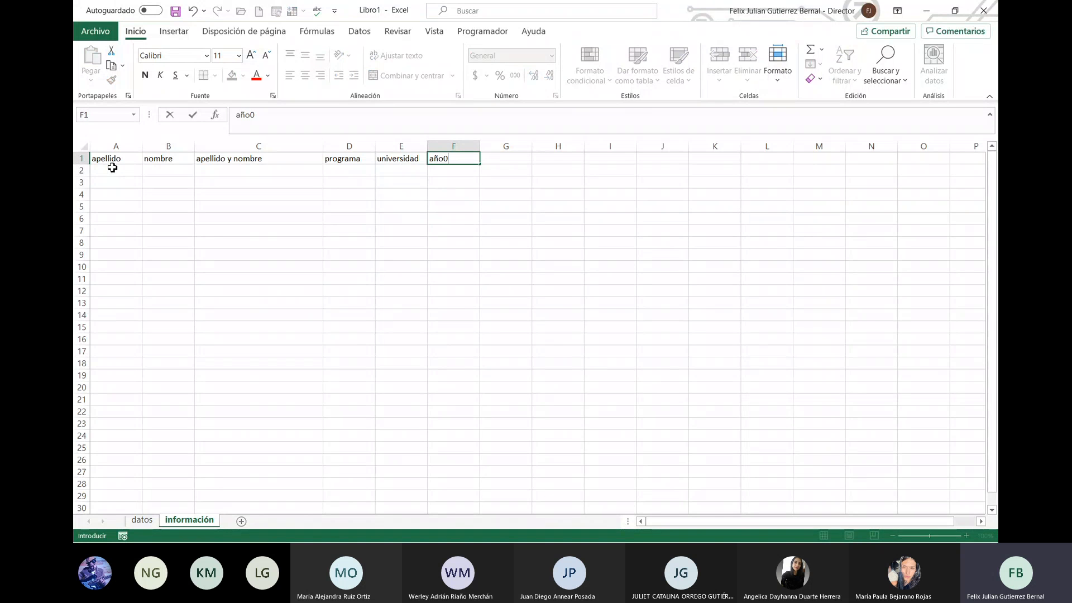
pyautogui.press('BackSpace')
pyautogui.press('Tab')
# Step: Enter periodo as the G1 header, replacing semestre
pyautogui.write('semestre')
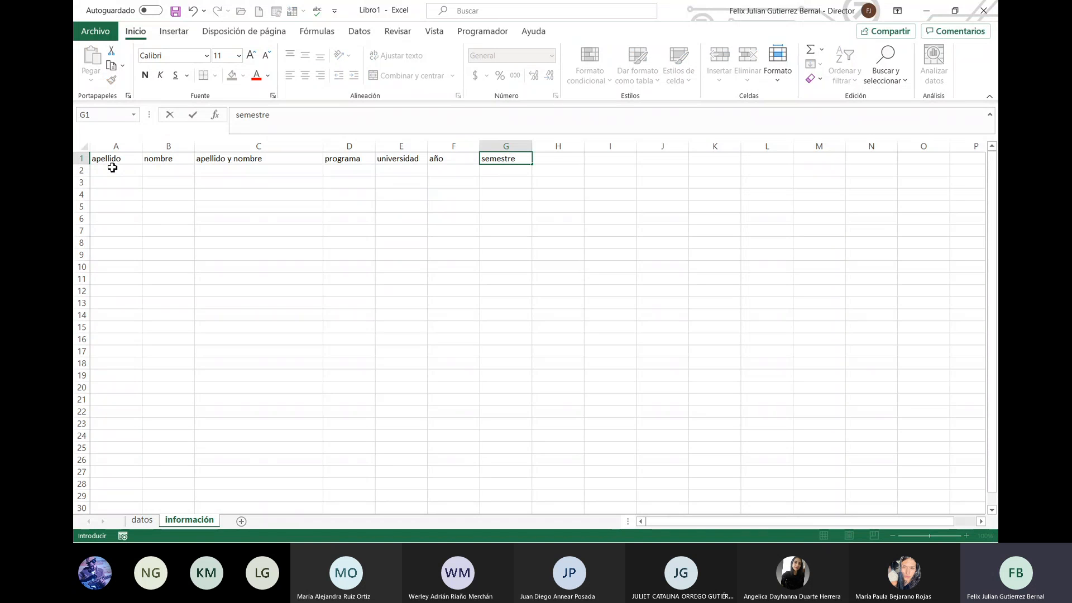
pyautogui.press('Tab')
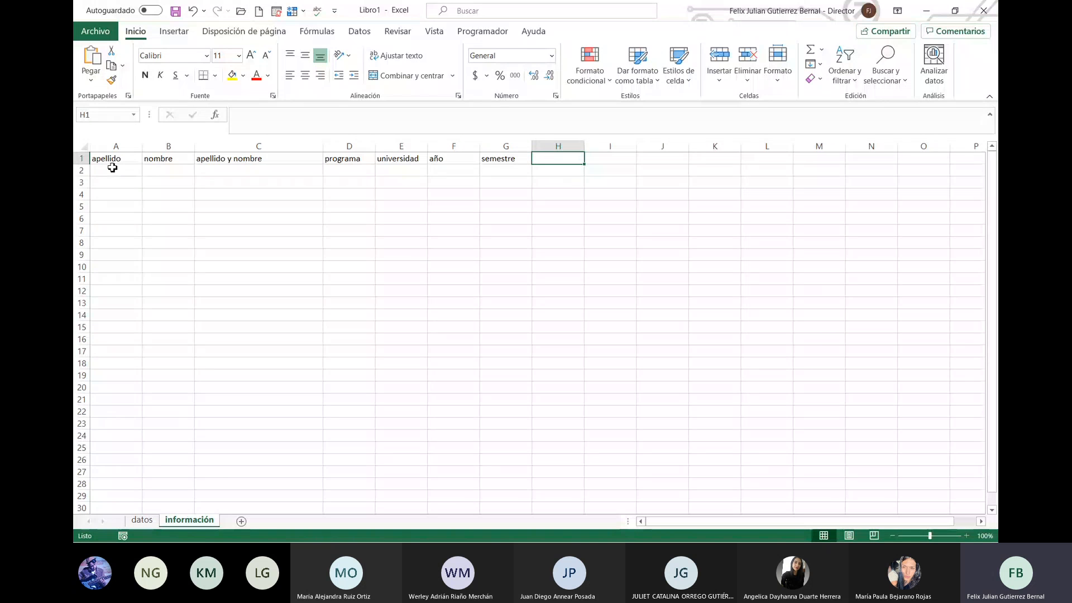
pyautogui.press('Left')
pyautogui.write('periodo')
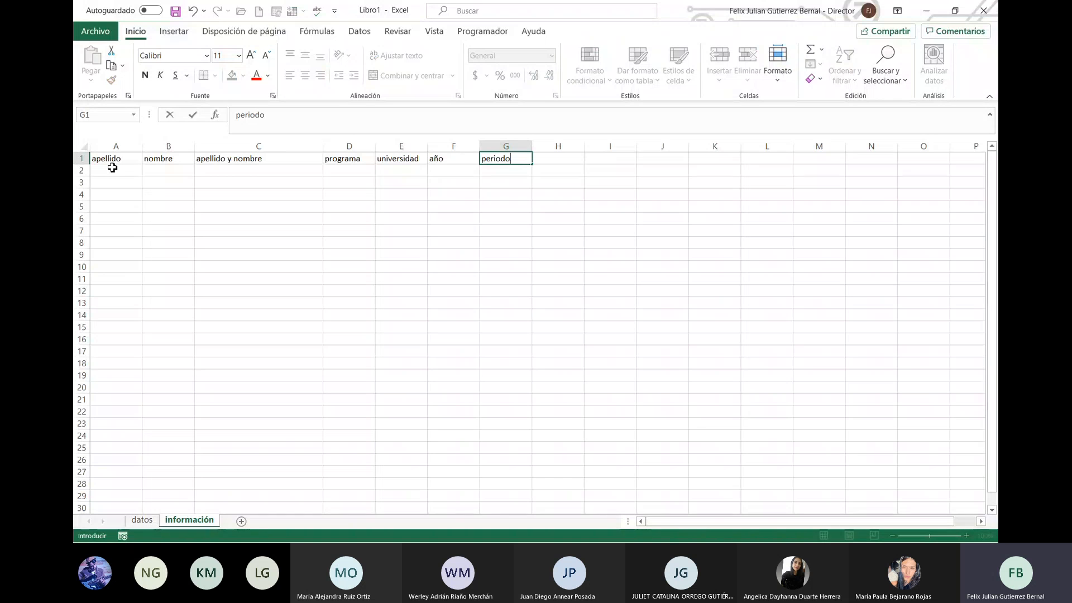
pyautogui.press('Tab')
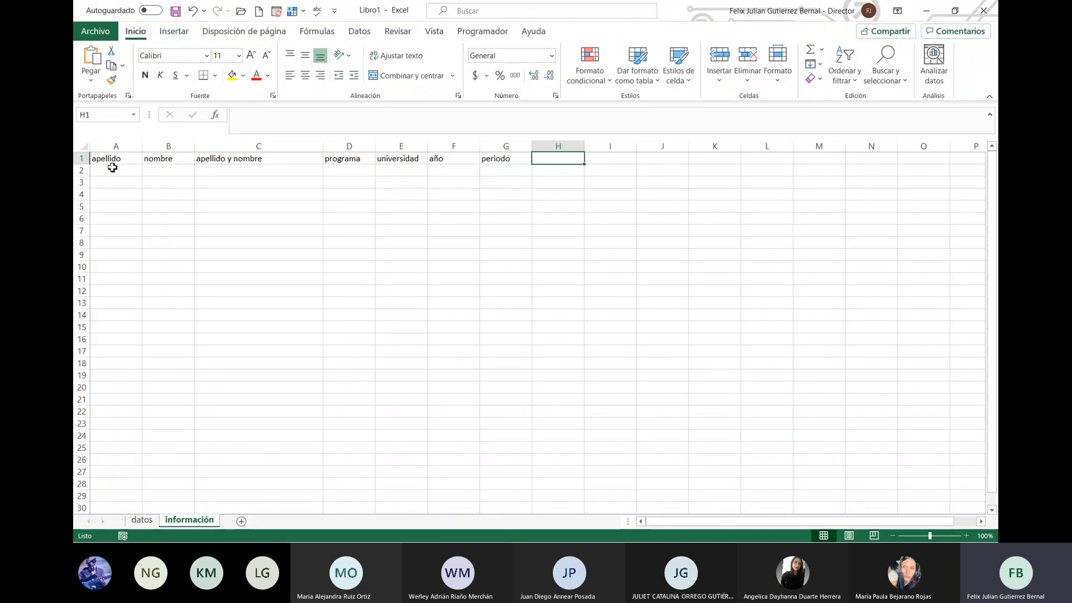
# Step: Add the headers semestre ingreso in H1 and semestre actual in I1
pyautogui.write('semest')
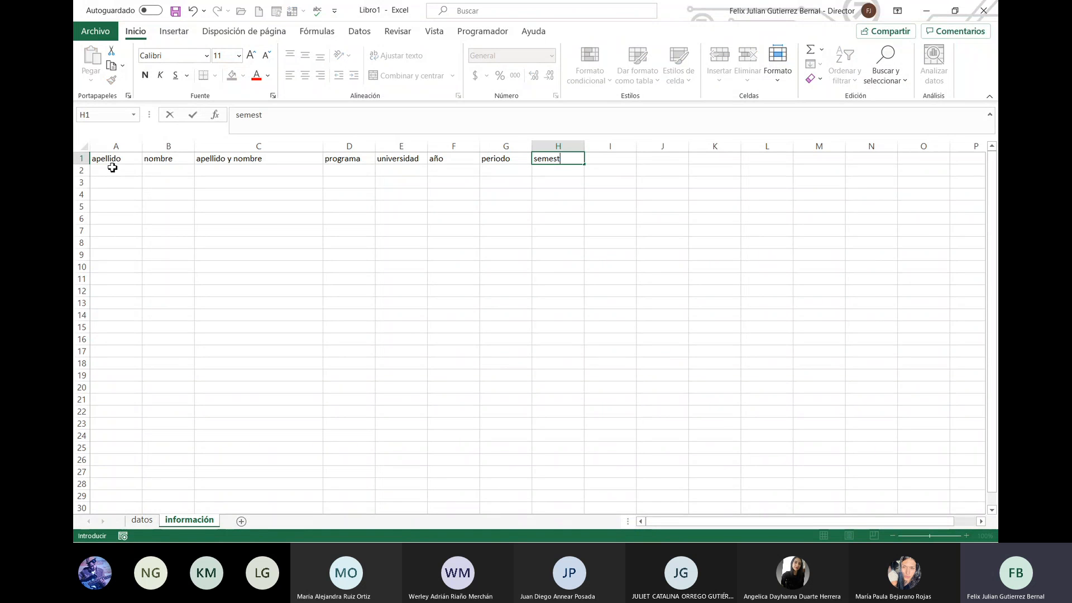
pyautogui.write('re')
pyautogui.write(' ingreso')
pyautogui.press('Return')
pyautogui.press('Up')
pyautogui.press('Right')
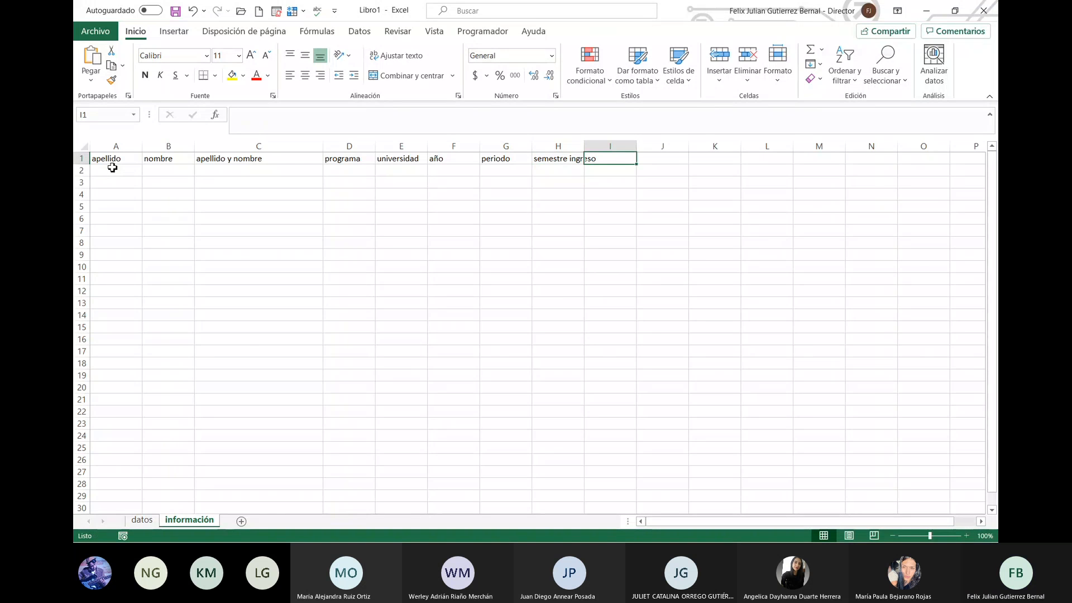
pyautogui.write('semestre actual')
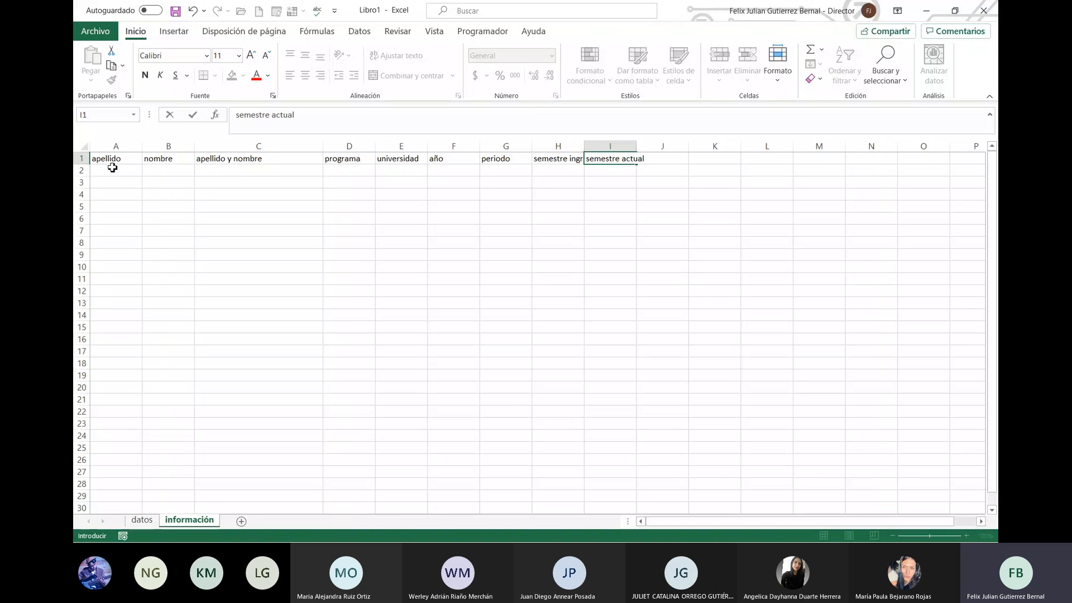
pyautogui.press('Return')
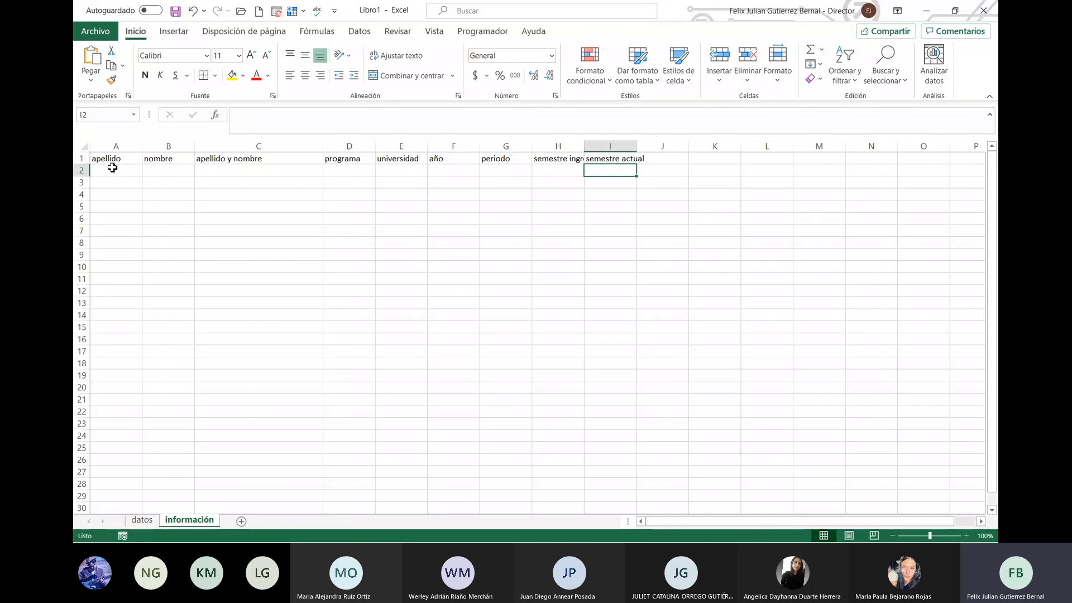
pyautogui.press('Up')
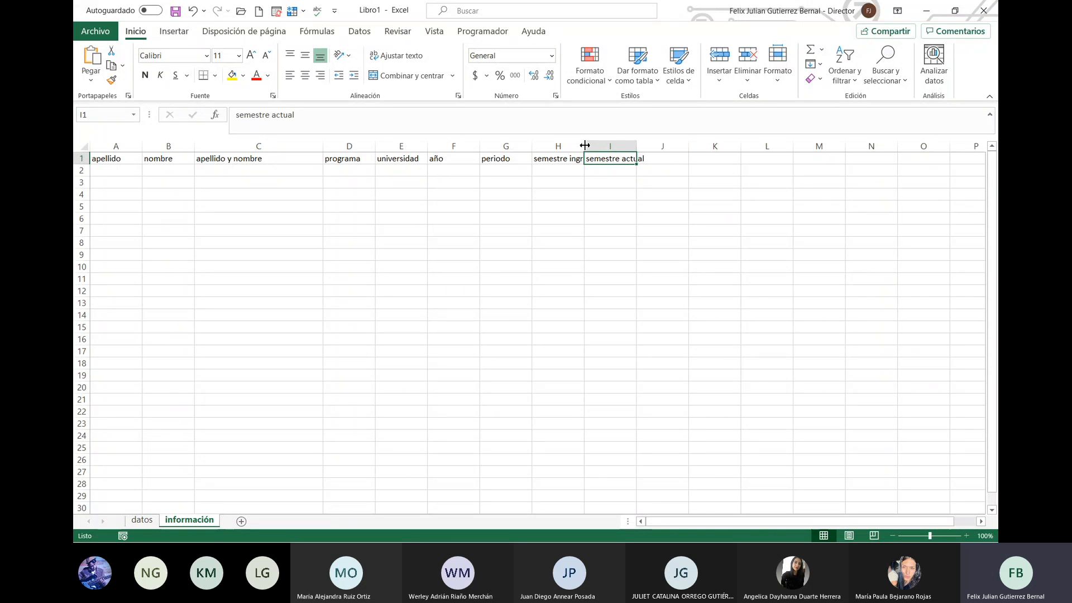
# Step: Widen column H to show semestre ingreso and add fecha ingreso in J1
pyautogui.moveTo(584, 146); pyautogui.dragTo(670, 151)
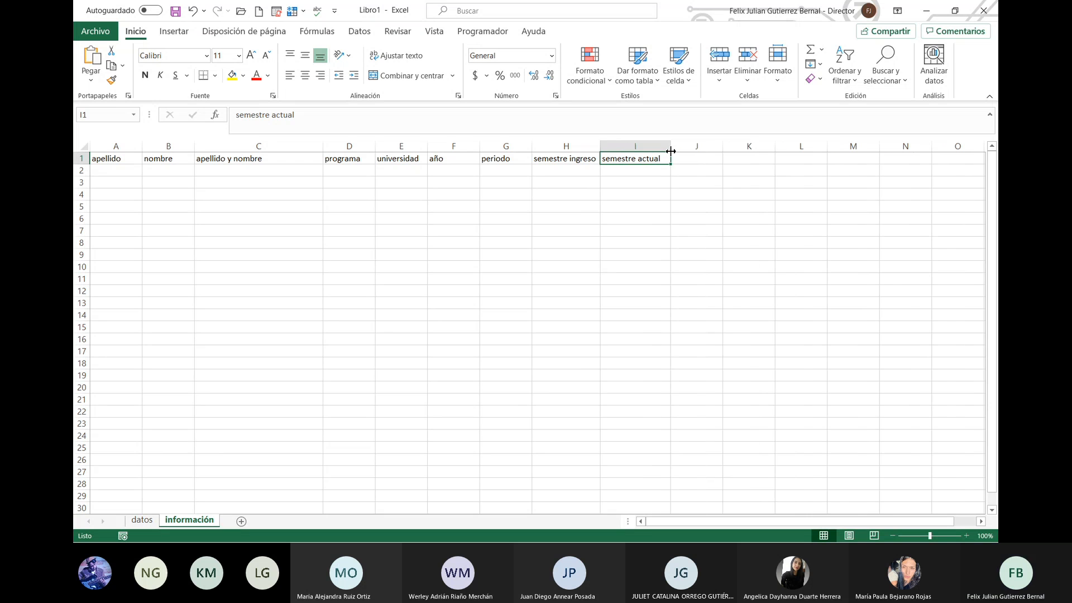
pyautogui.click(709, 159)
pyautogui.write('f')
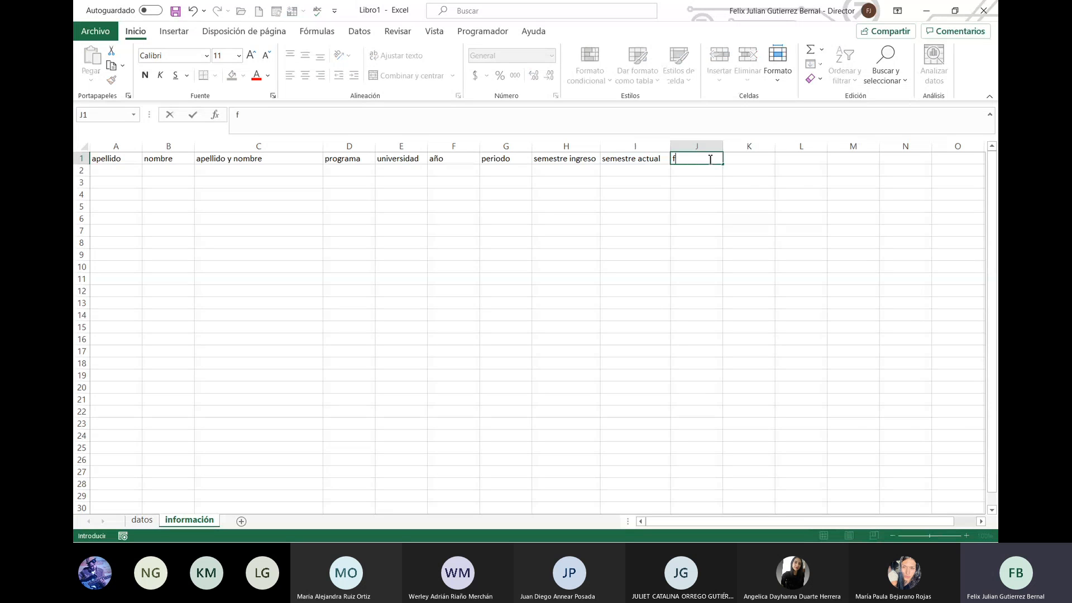
pyautogui.write('echa ingreso')
pyautogui.press('Return')
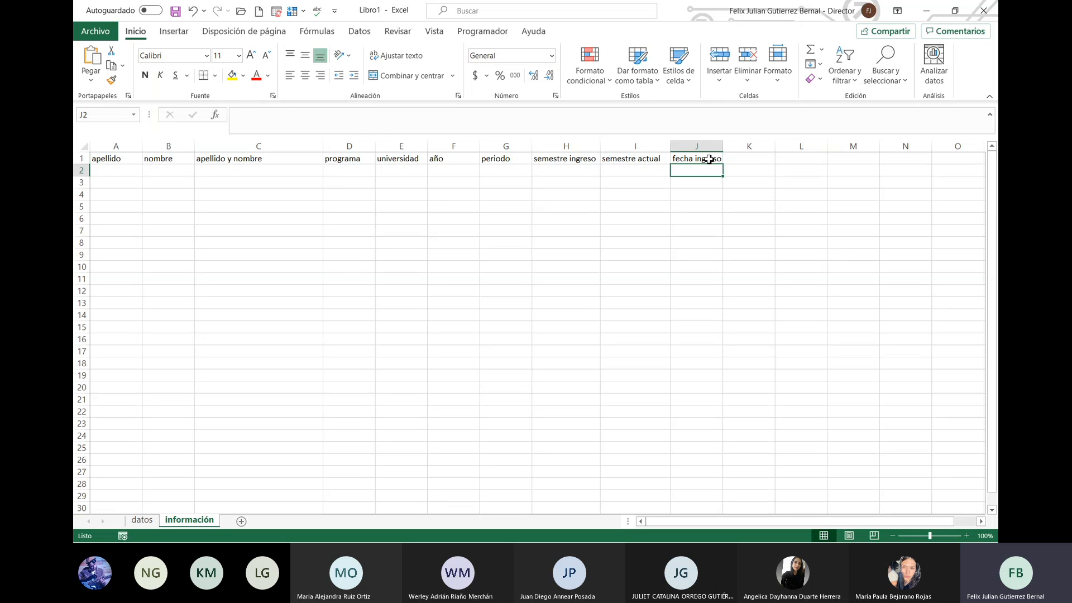
pyautogui.click(709, 160)
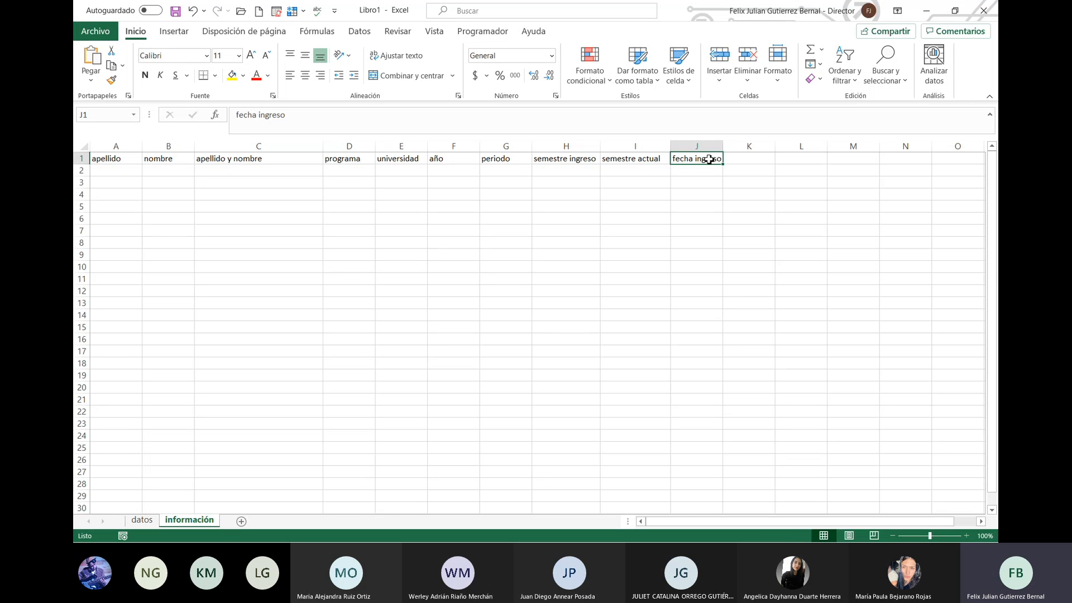
# Step: Bold the header cells A1:J1, then move to the empty cell K1
pyautogui.hotkey('shift', 'Left')
pyautogui.hotkey('ctrl', 'shift', 'Left')
pyautogui.hotkey('ctrl', 'n')
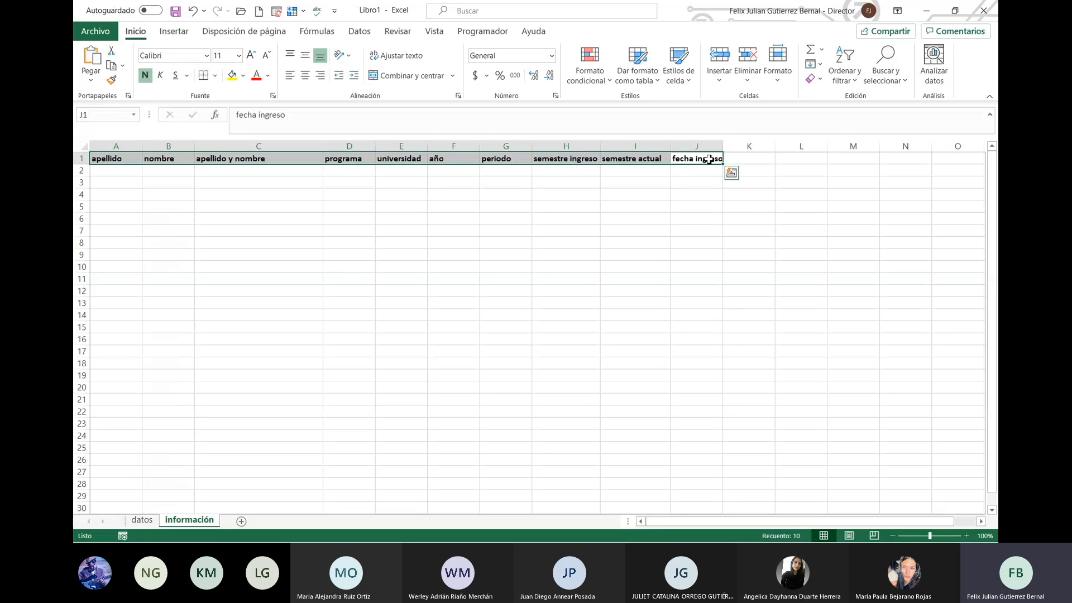
pyautogui.press('Right')
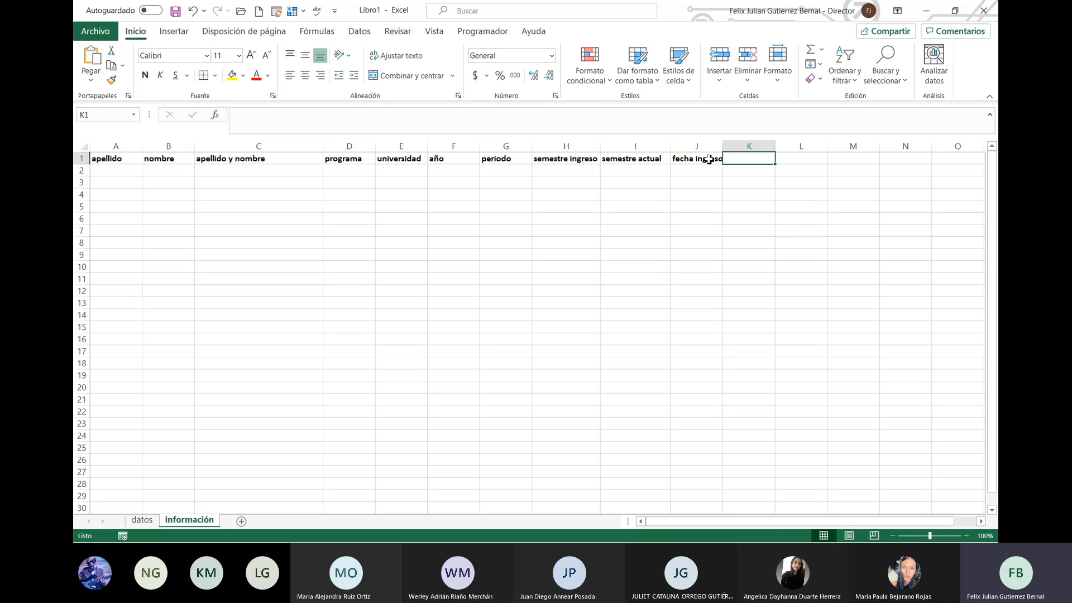
pyautogui.press('Left')
pyautogui.press('Left')
pyautogui.press('Left')
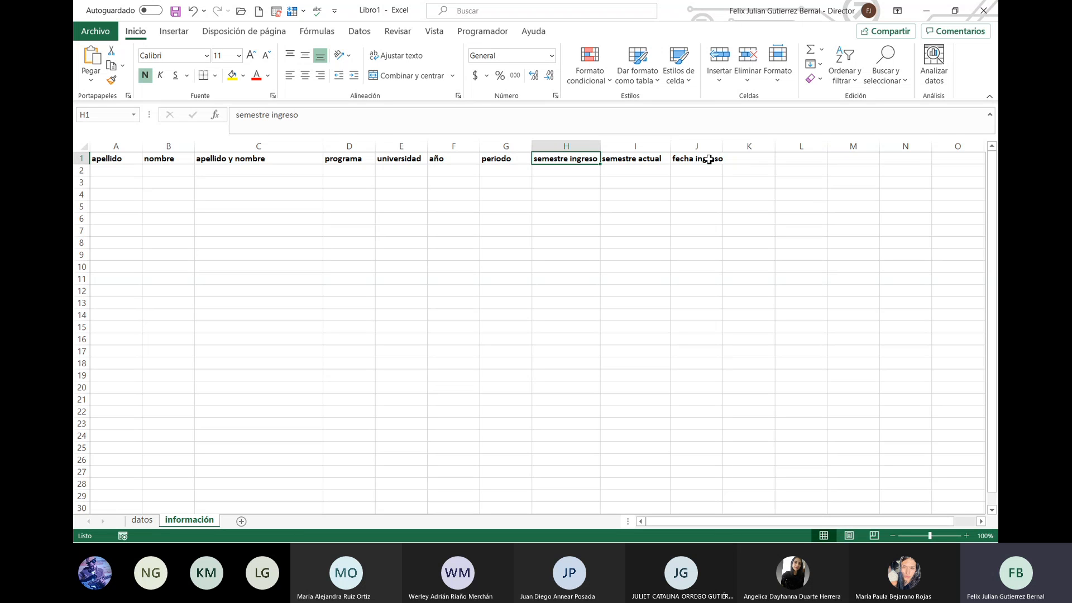
pyautogui.press('Right')
pyautogui.press('Right')
pyautogui.press('Right')
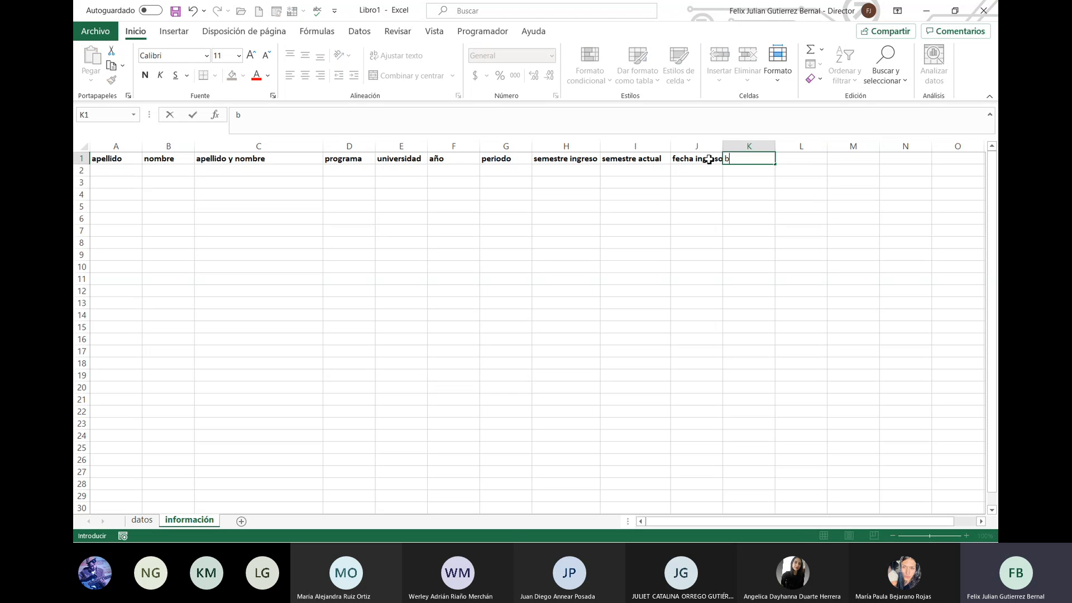
# Step: Enter the headers basica, disciplinar and profesional in K1, L1 and M1
pyautogui.write('basica')
pyautogui.press('Return')
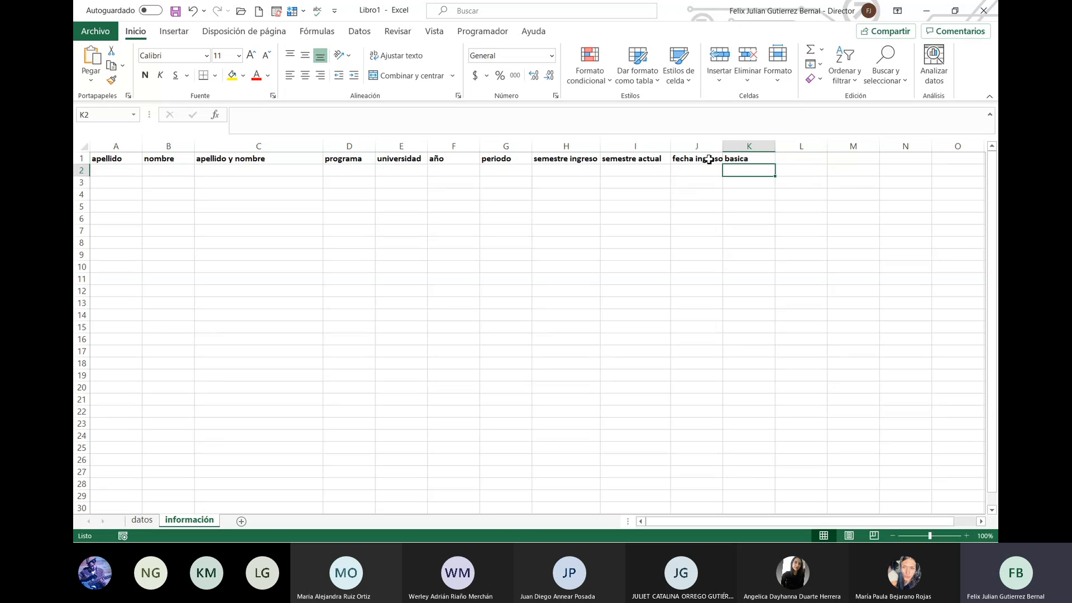
pyautogui.press('Up')
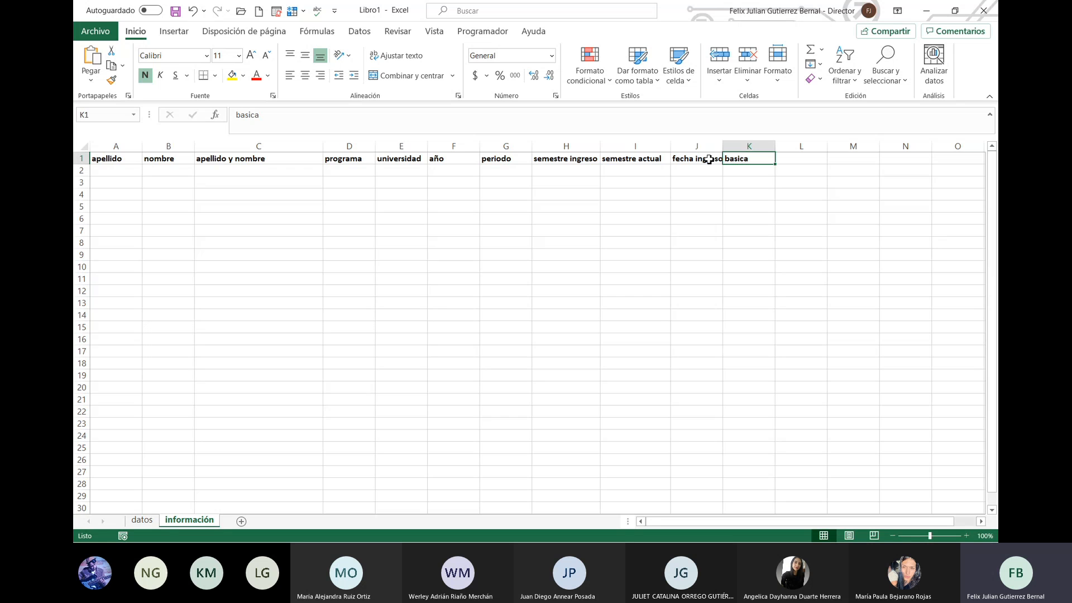
pyautogui.press('Right')
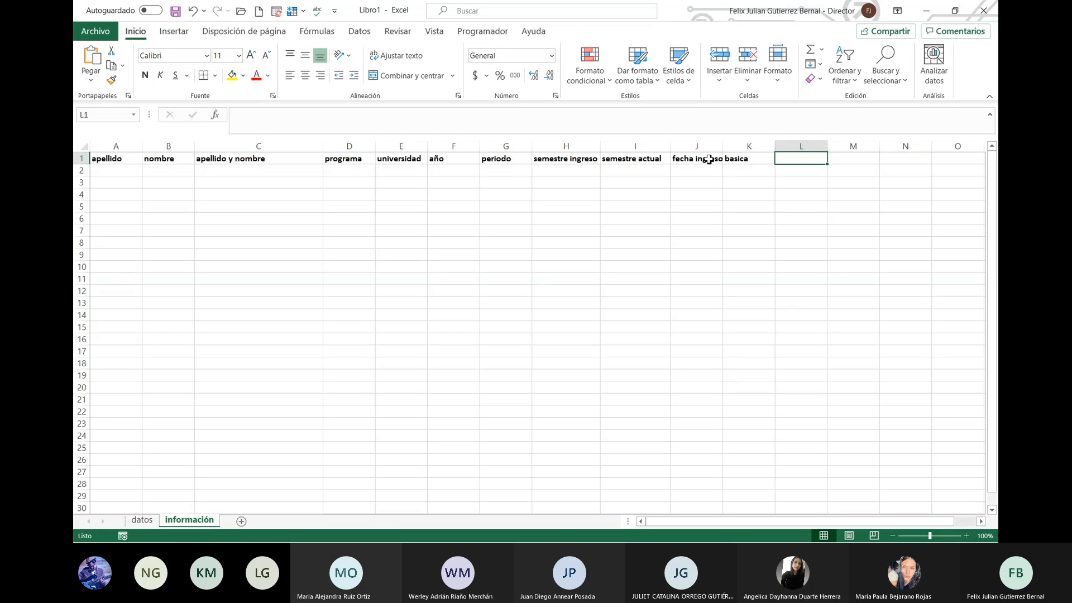
pyautogui.write('disciplinar')
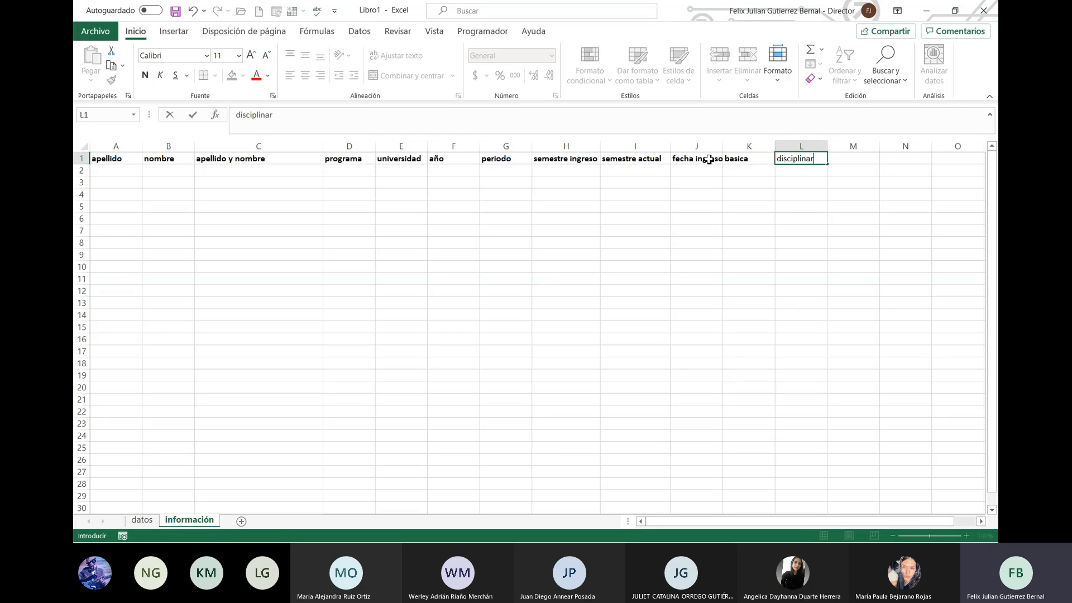
pyautogui.press('Return')
pyautogui.press('Up')
pyautogui.press('Right')
pyautogui.write('p')
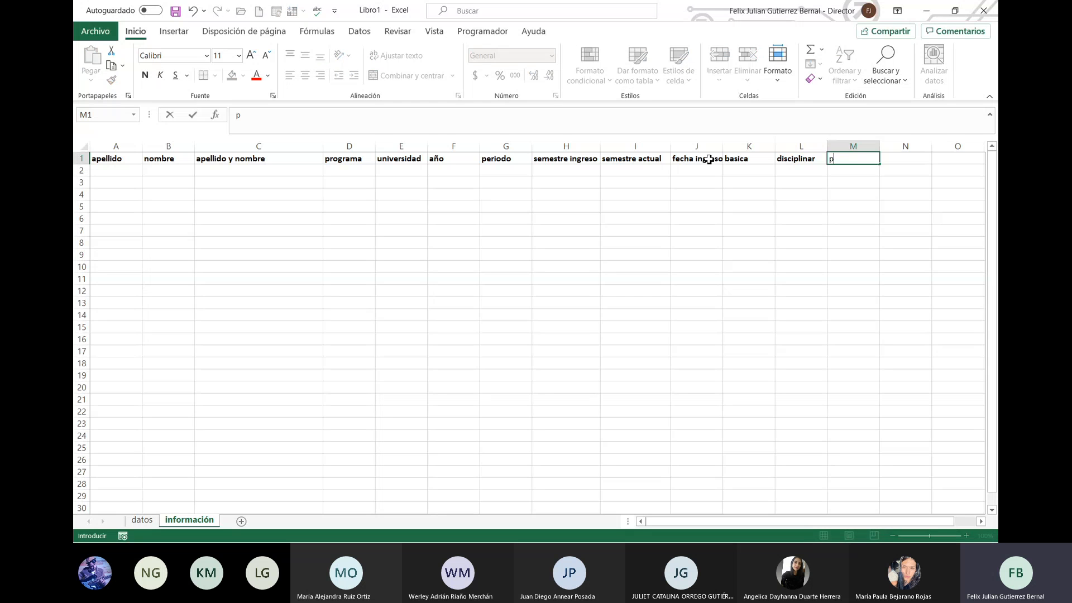
pyautogui.write('rofesional')
pyautogui.press('Left')
pyautogui.press('Left')
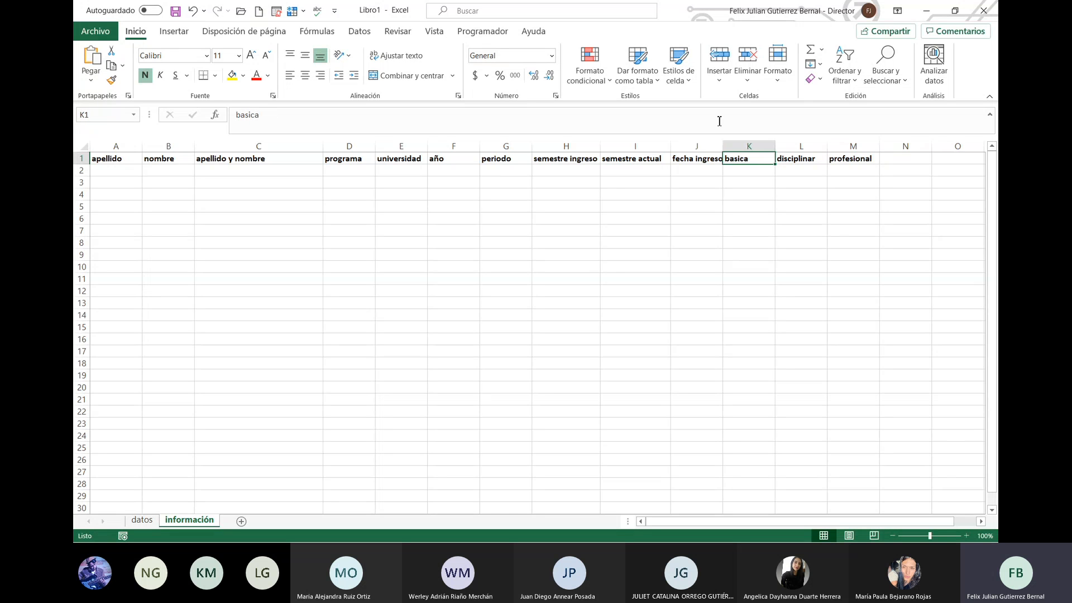
# Step: Change the K1 header to basica (1-3)
pyautogui.click(699, 115)
pyautogui.write('(')
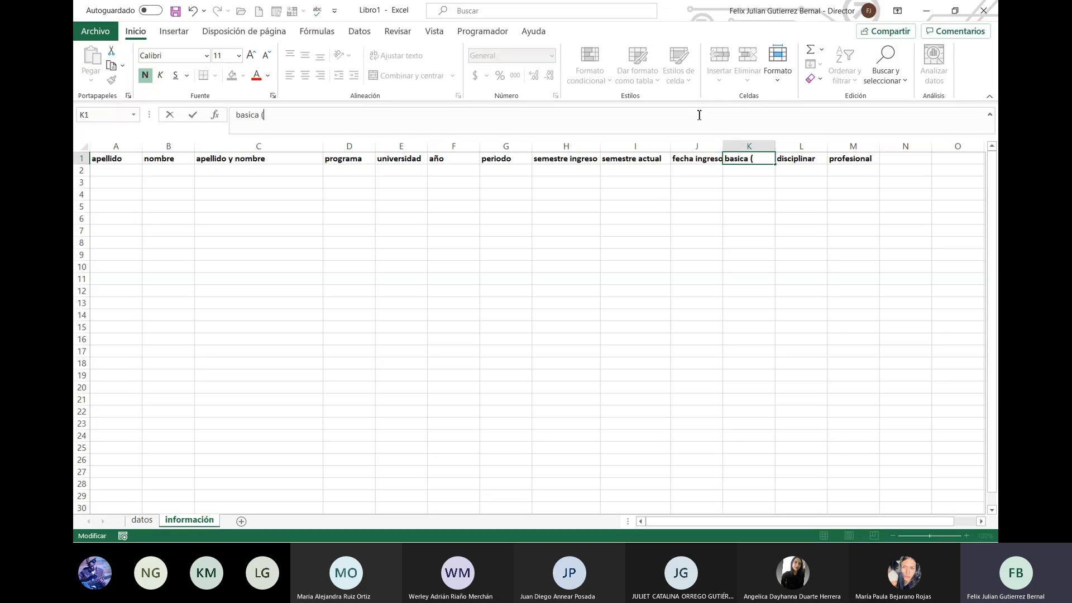
pyautogui.write('1-3')
pyautogui.press('Home')
pyautogui.write('9')
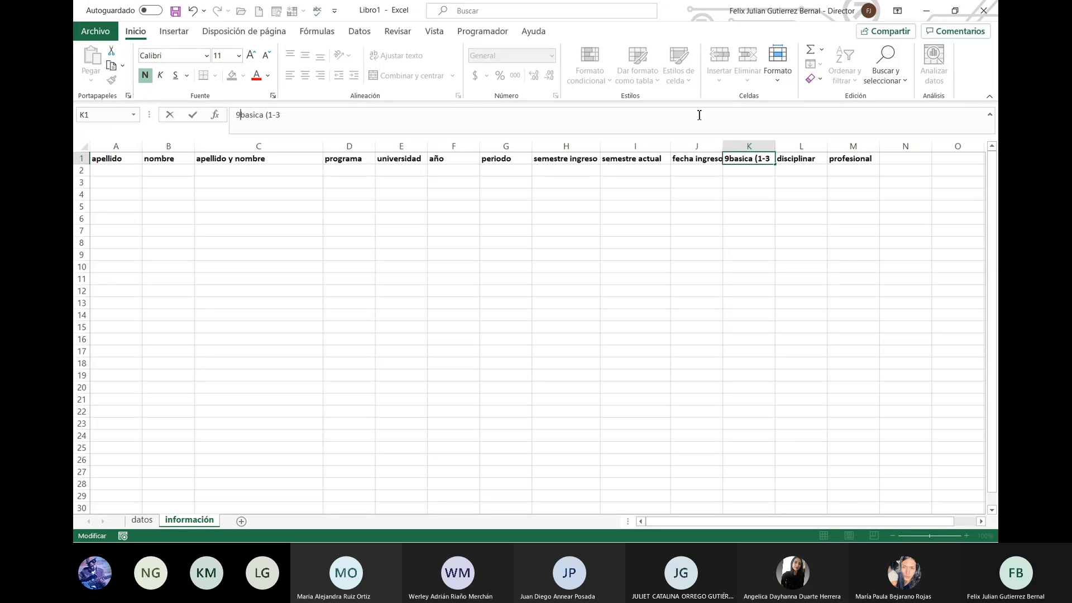
pyautogui.press('BackSpace')
pyautogui.press('Right')
pyautogui.press('Right')
pyautogui.press('Right')
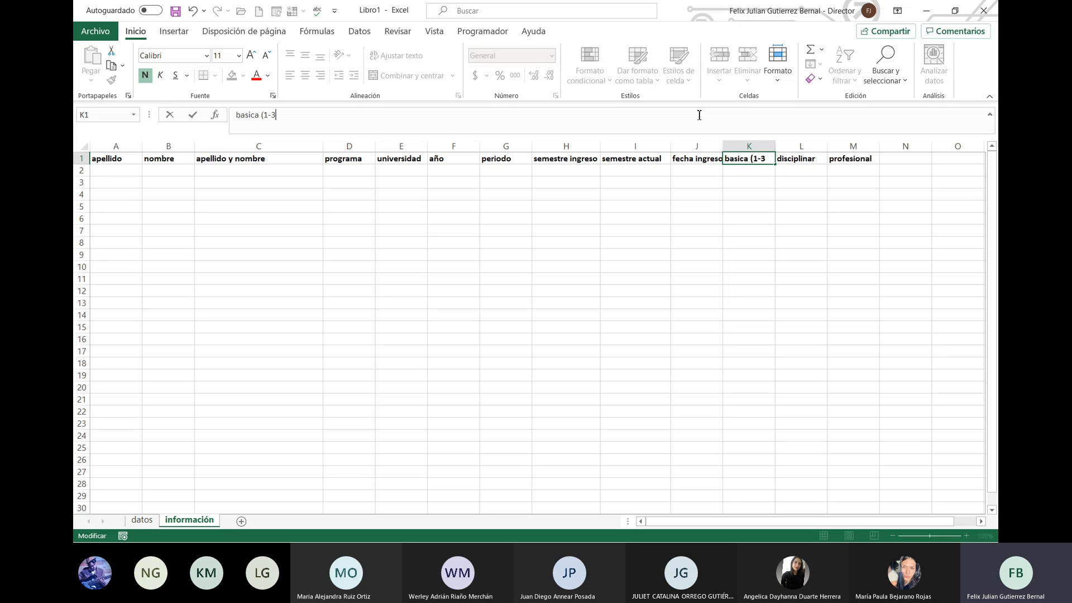
pyautogui.press('Return')
pyautogui.press('Up')
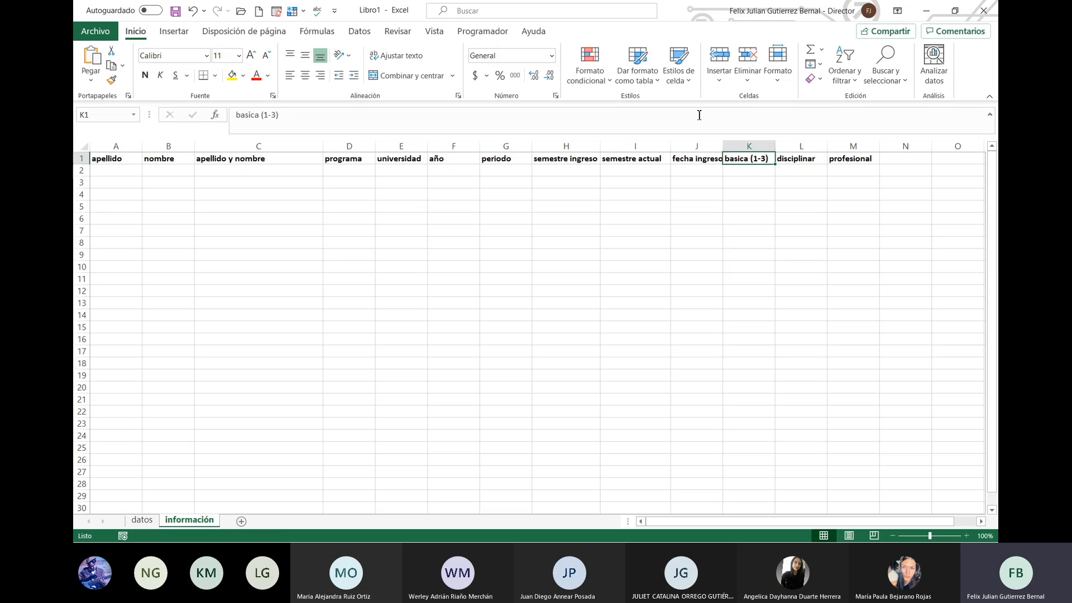
pyautogui.press('Right')
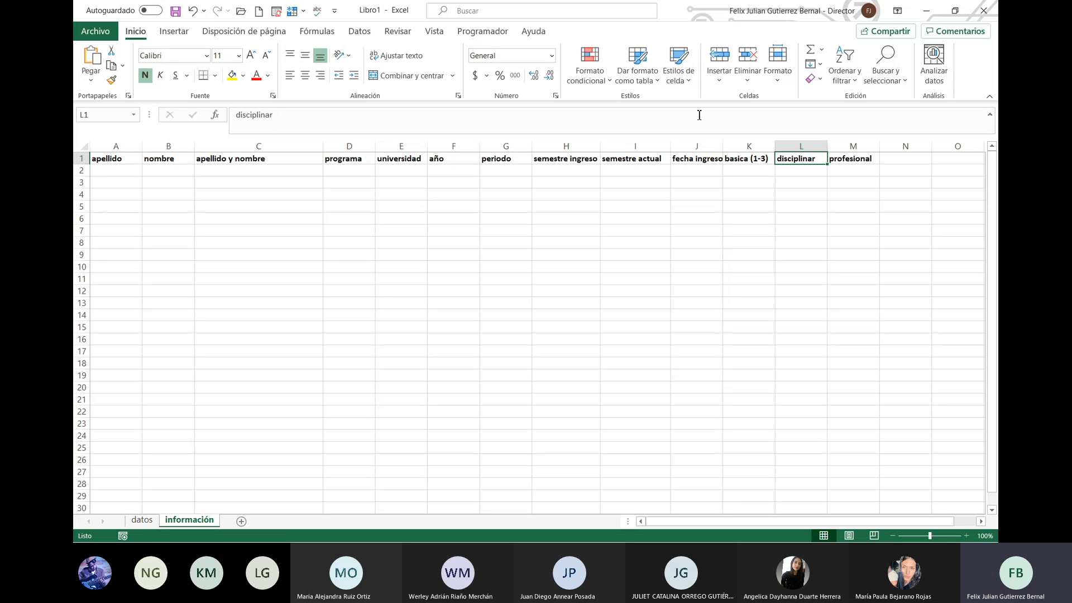
# Step: Change the L1 header to disciplinar (4-6)
pyautogui.click(662, 110)
pyautogui.write('(')
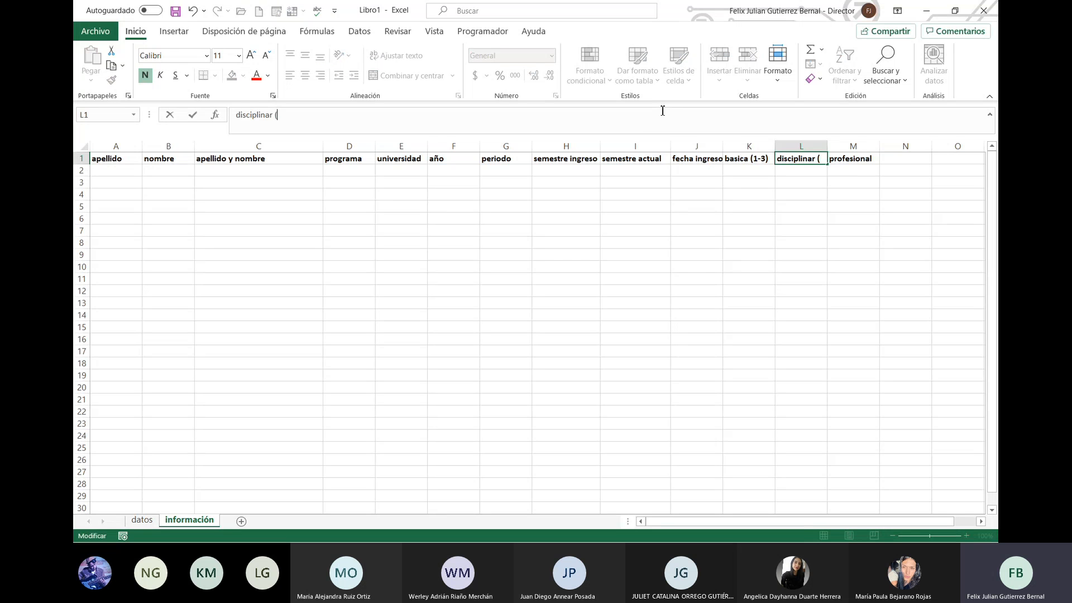
pyautogui.write('4-6')
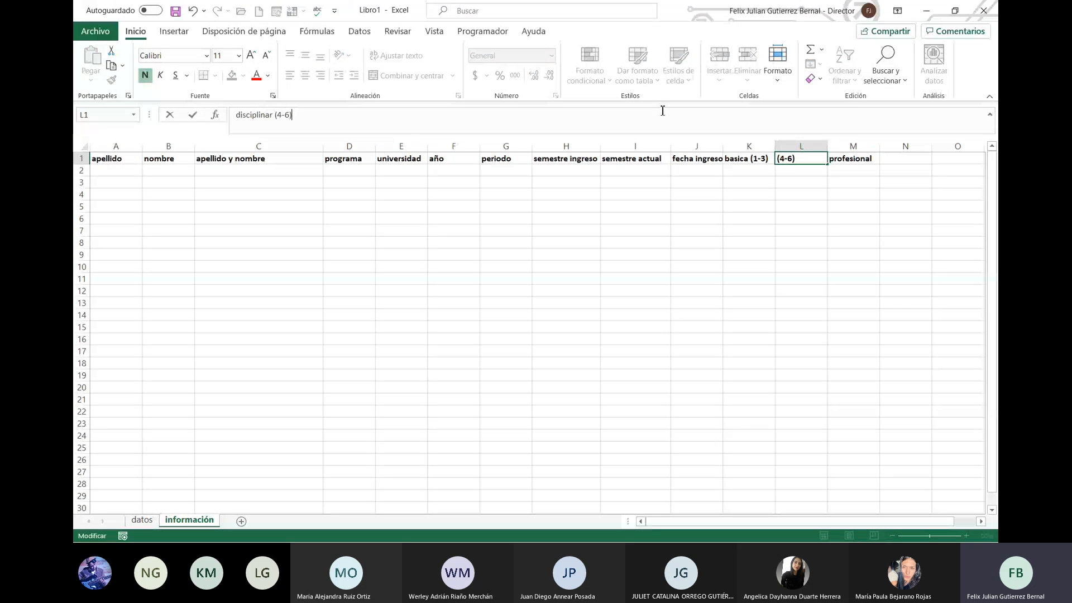
pyautogui.press('Return')
pyautogui.press('Up')
pyautogui.press('Right')
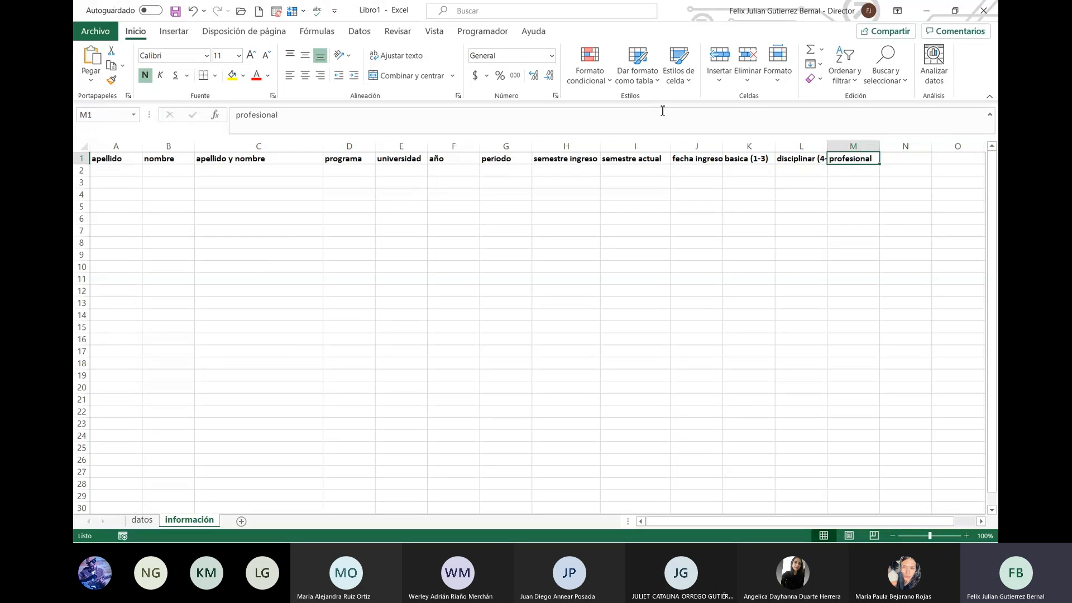
# Step: Change the M1 header to profesional (Mayor 6)
pyautogui.click(615, 109)
pyautogui.write('MAyo')
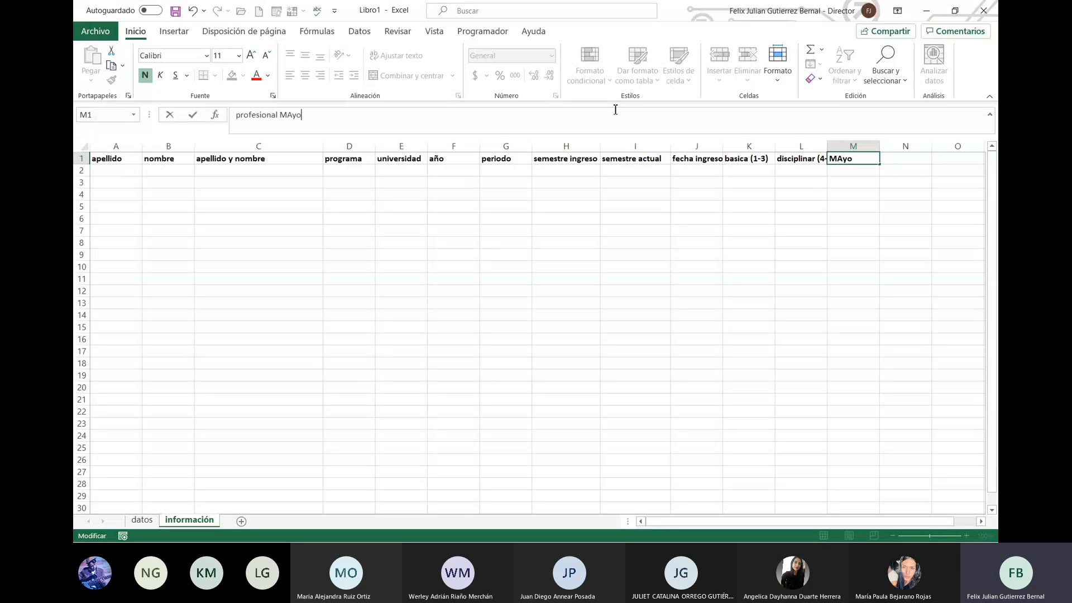
pyautogui.write('r 6)')
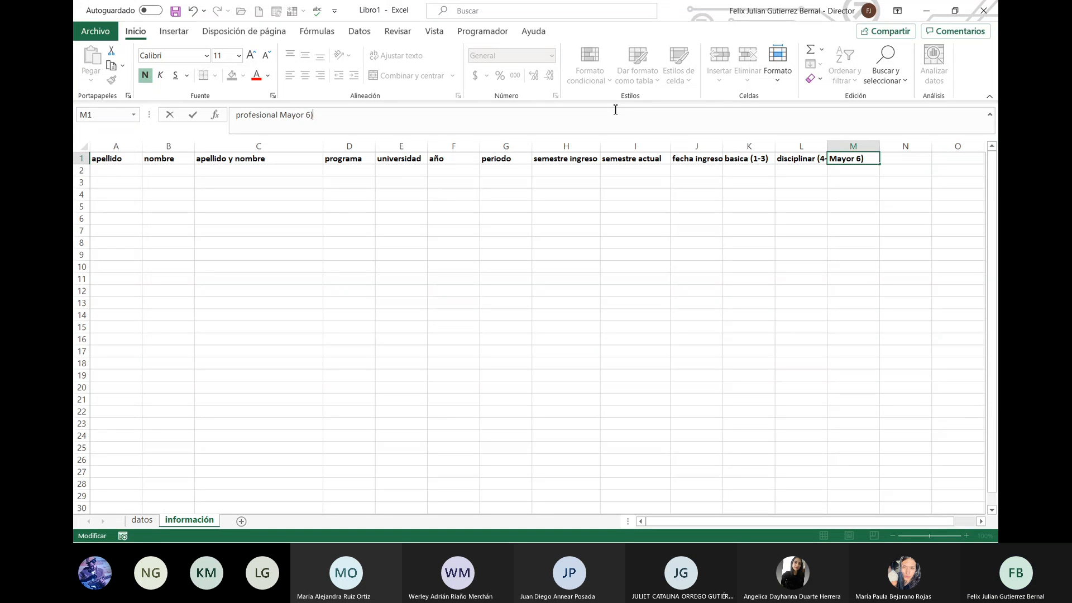
pyautogui.click(283, 117)
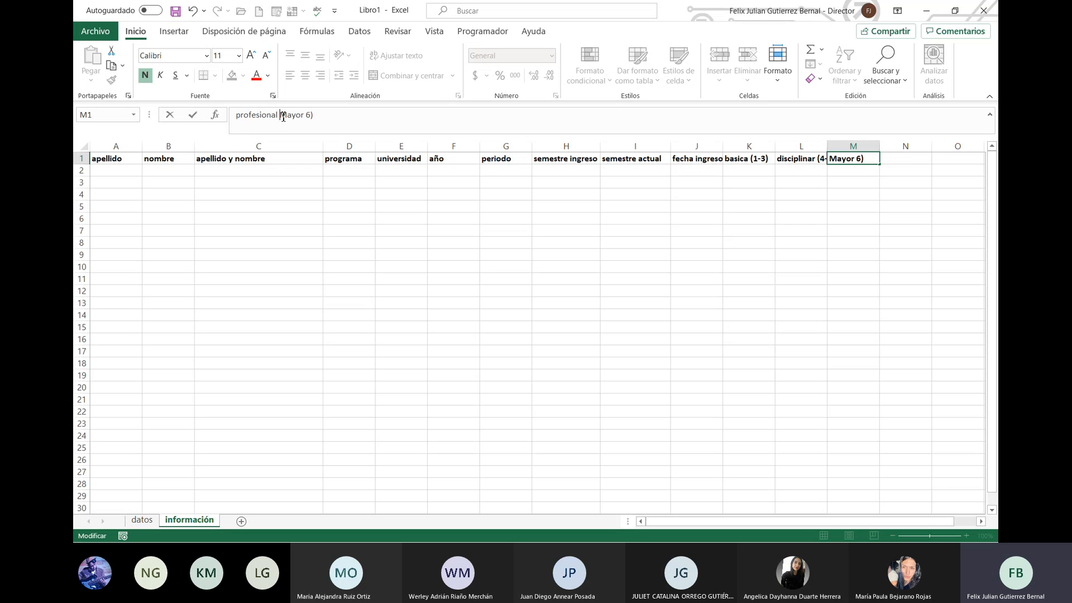
pyautogui.write('(')
pyautogui.press('Return')
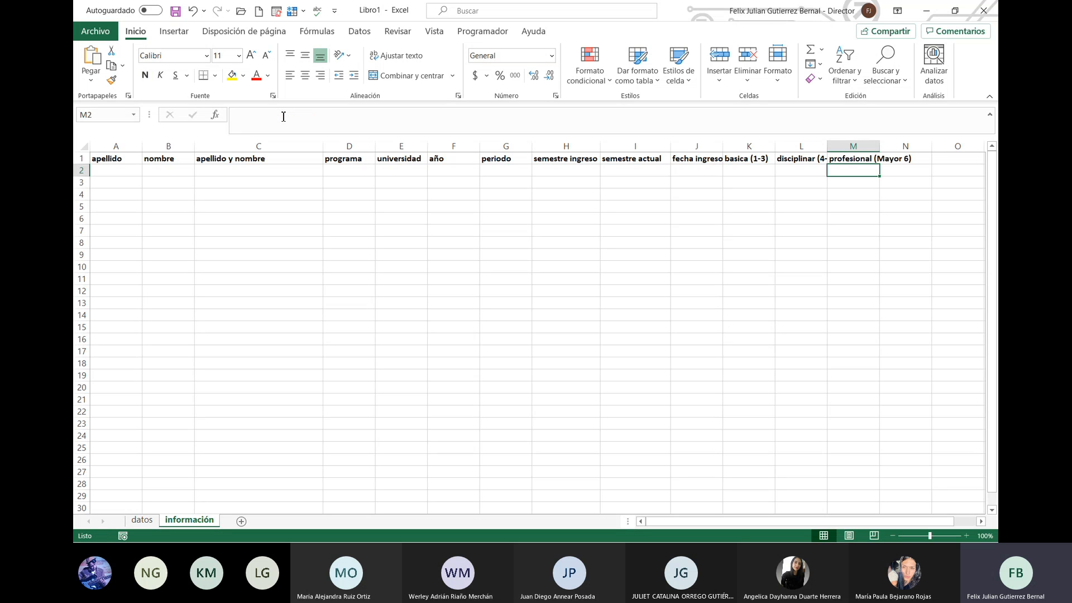
# Step: Remove bold from the headers in K1:M1
pyautogui.press('Up')
pyautogui.hotkey('shift', 'Left')
pyautogui.hotkey('shift', 'Left')
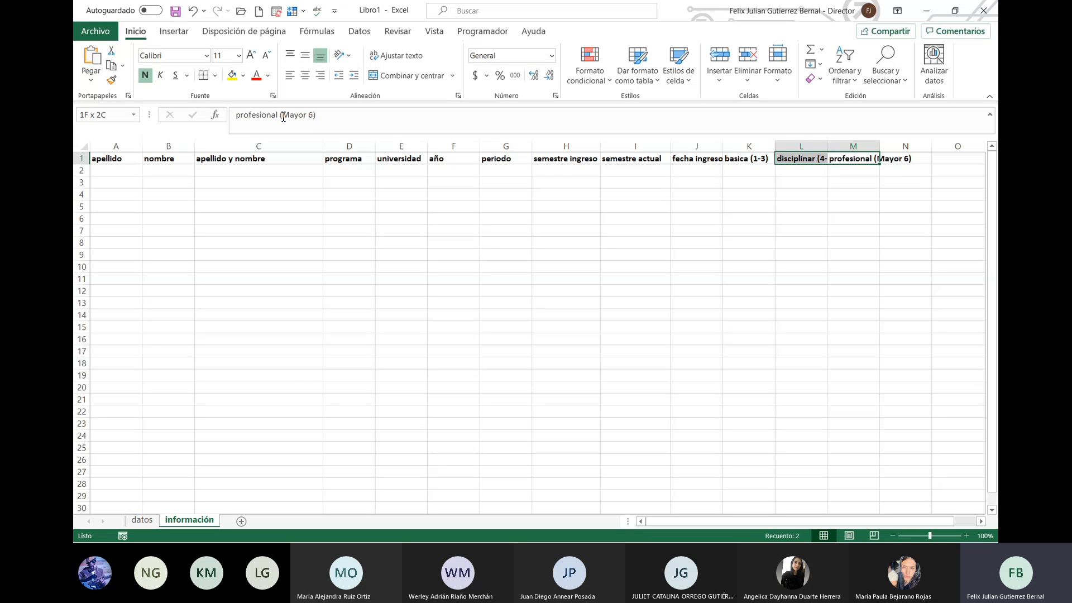
pyautogui.hotkey('ctrl', 'n')
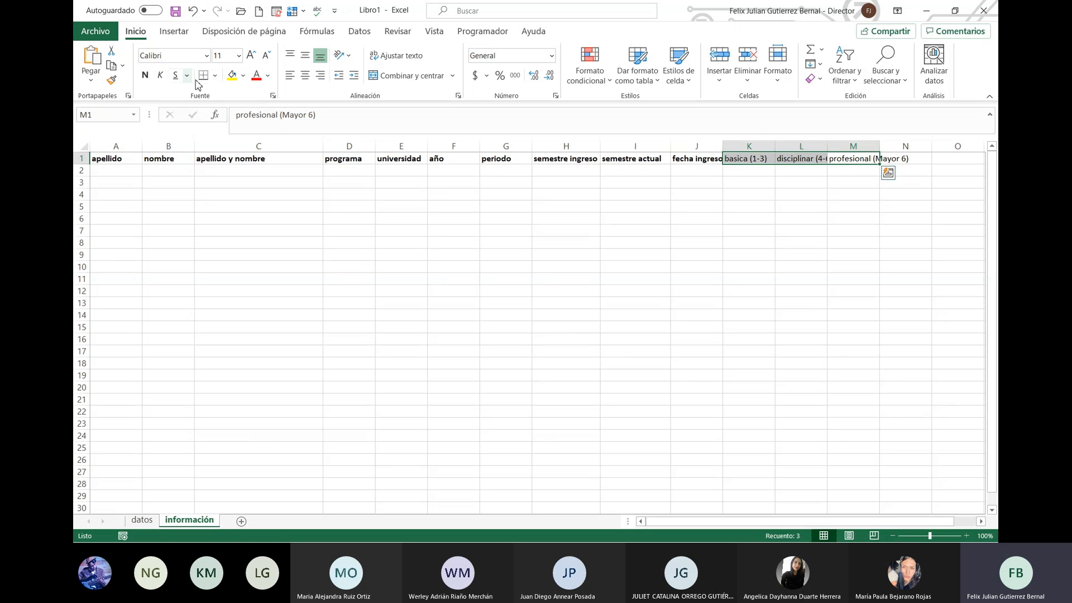
# Step: Fill columns K:M light blue and autofit them to their headers
pyautogui.keyDown('shift'); pyautogui.click(748, 145); pyautogui.keyUp('shift')
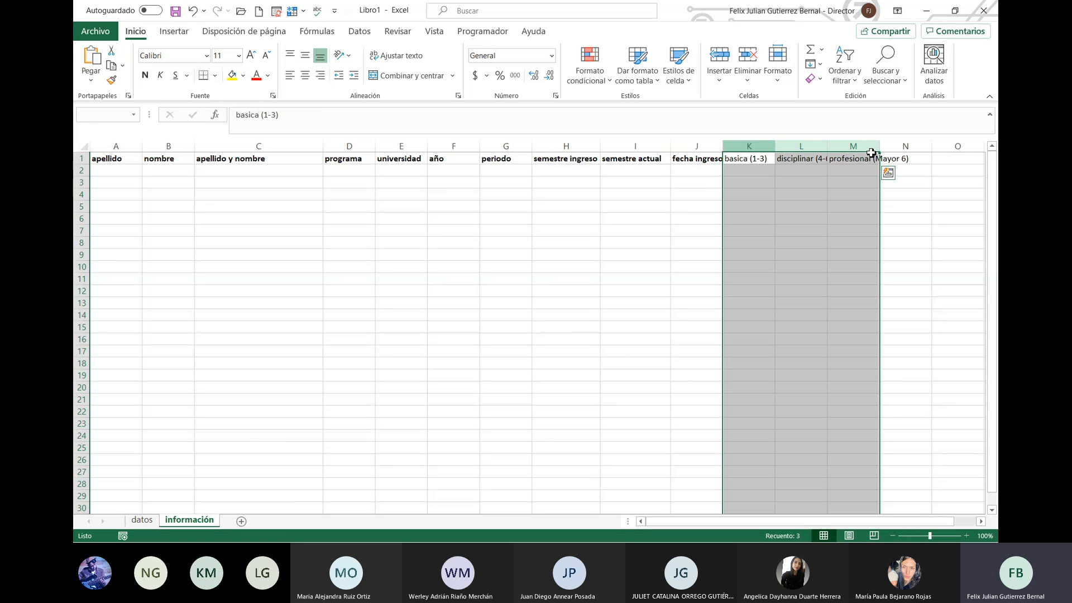
pyautogui.click(243, 76)
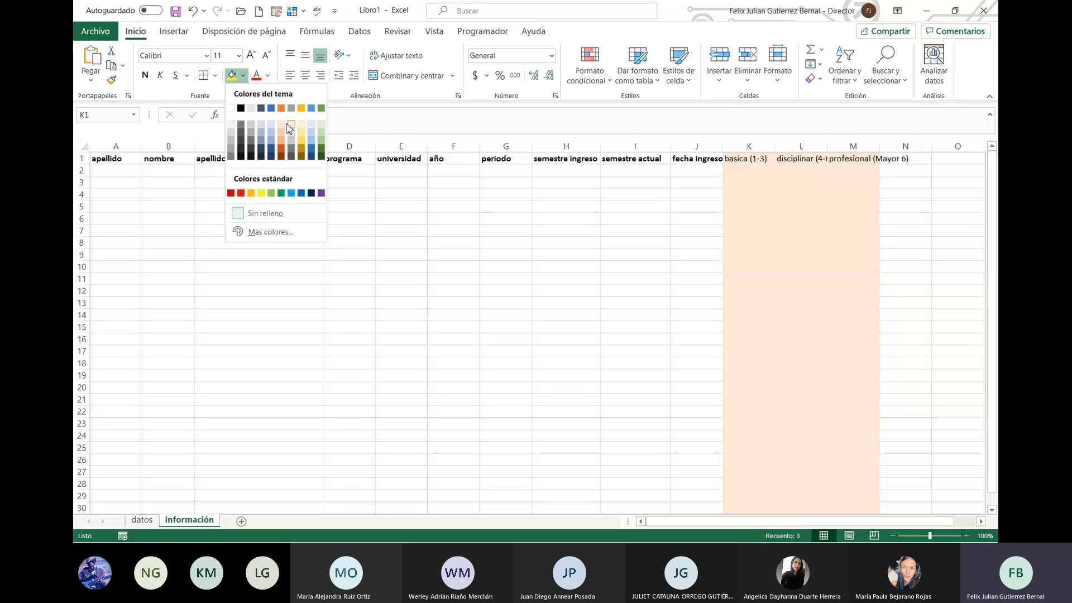
pyautogui.click(272, 124)
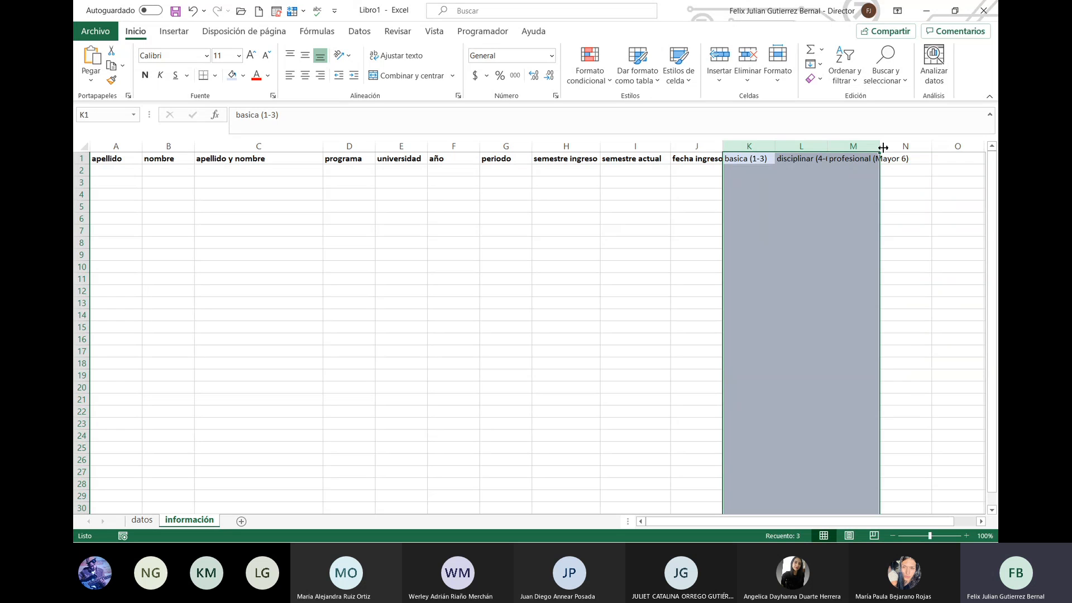
pyautogui.moveTo(879, 145); pyautogui.dragTo(911, 147)
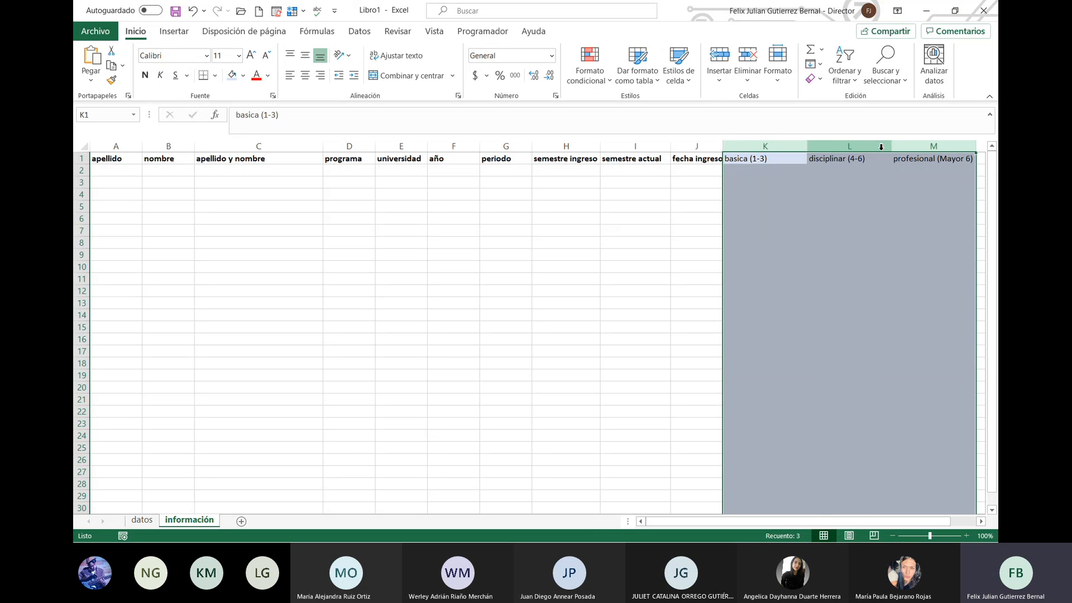
pyautogui.moveTo(803, 146); pyautogui.dragTo(794, 147)
pyautogui.doubleClick(794, 146)
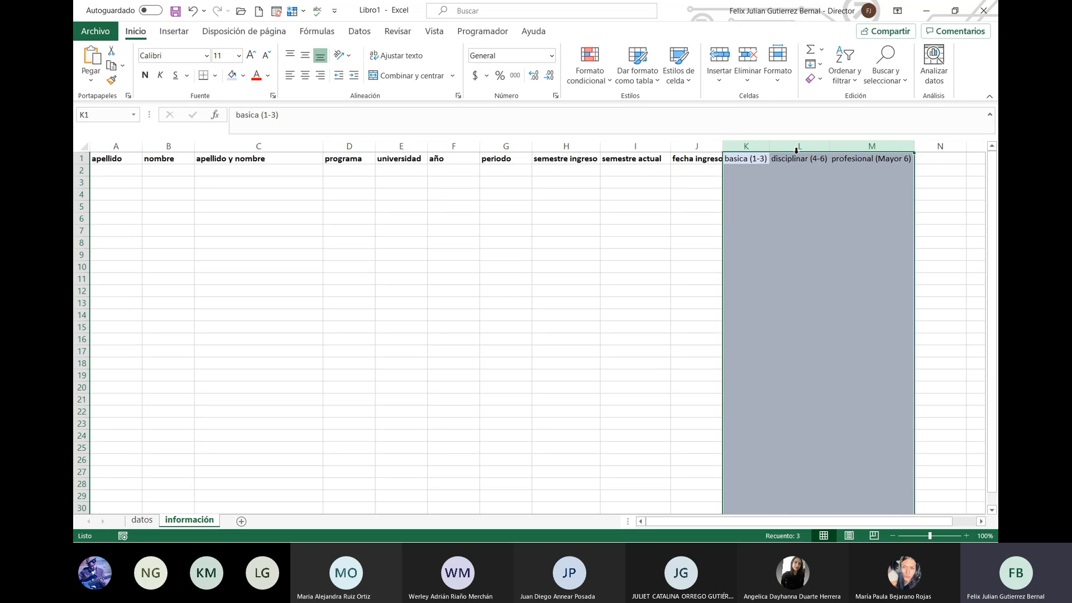
pyautogui.click(916, 208)
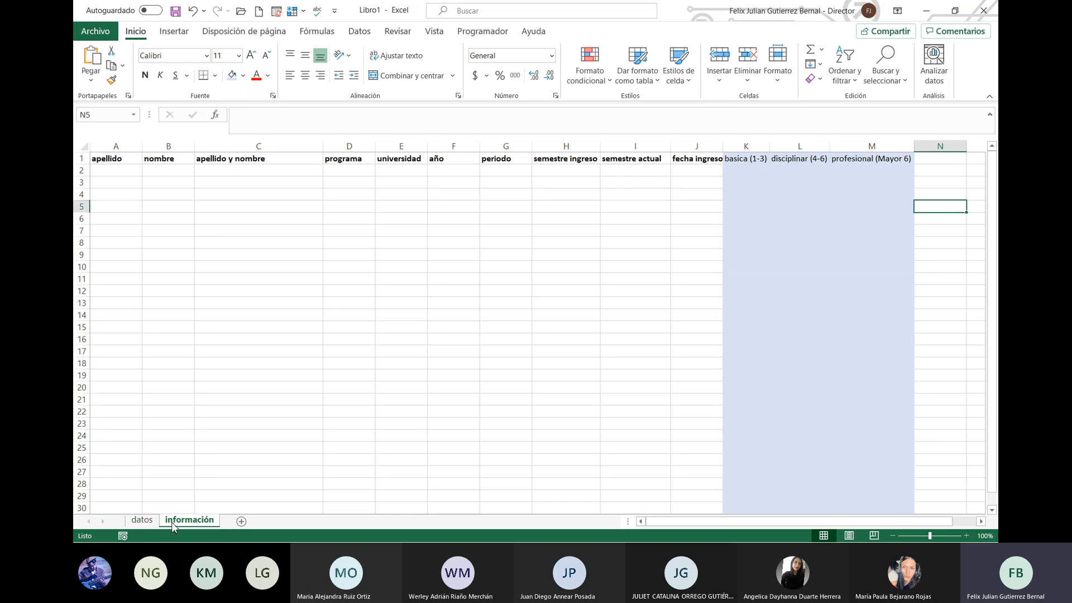
# Step: On the datos sheet, name the semester numbers A2:A11 semestre
pyautogui.click(142, 520)
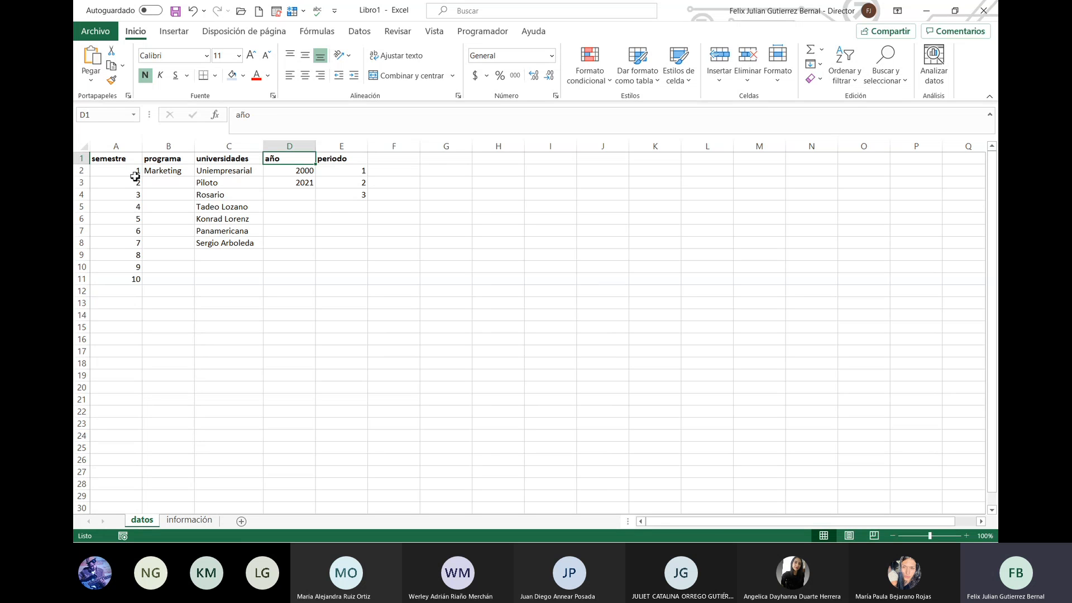
pyautogui.moveTo(129, 159); pyautogui.dragTo(127, 279)
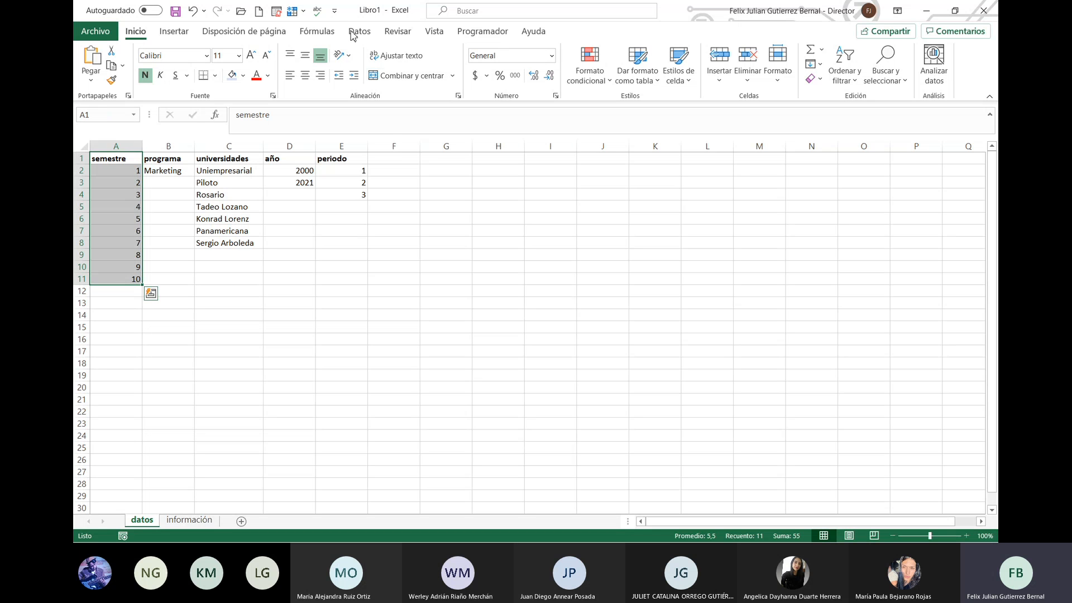
pyautogui.click(317, 31)
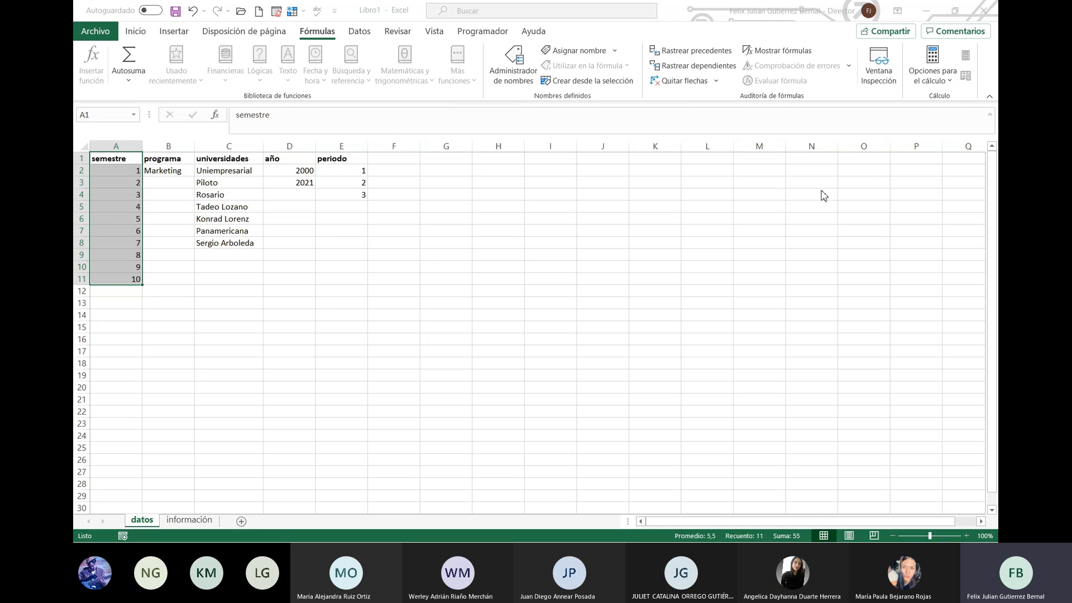
pyautogui.click(776, 184)
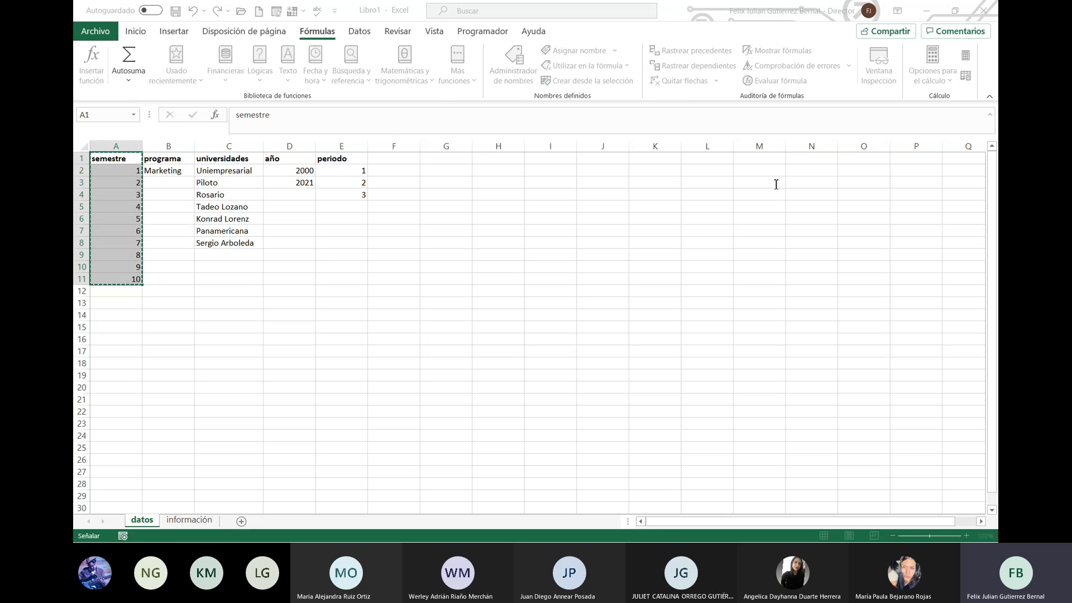
pyautogui.press('BackSpace')
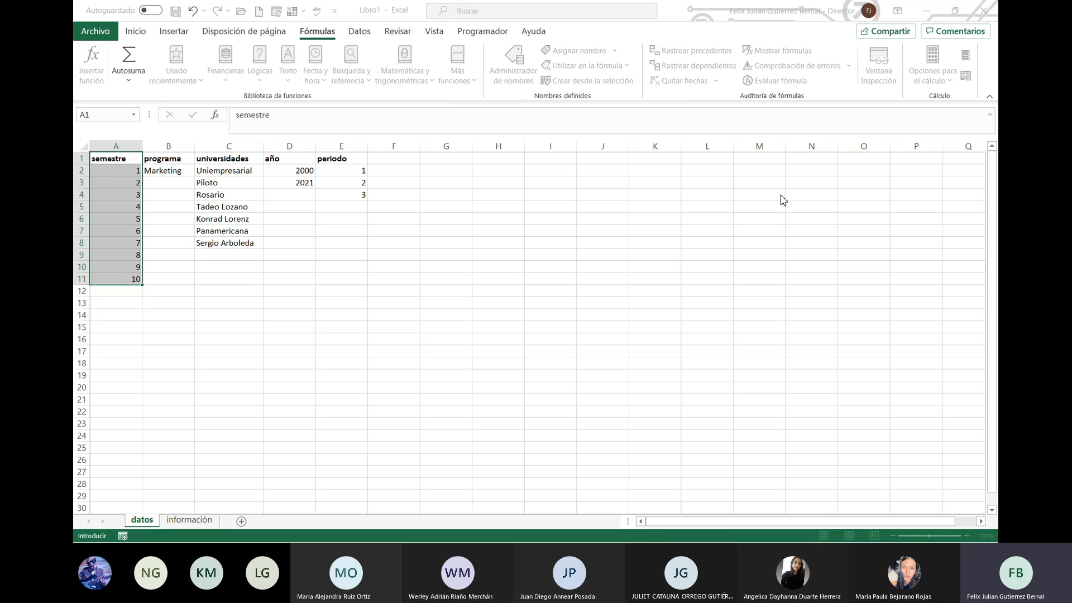
pyautogui.press('Escape')
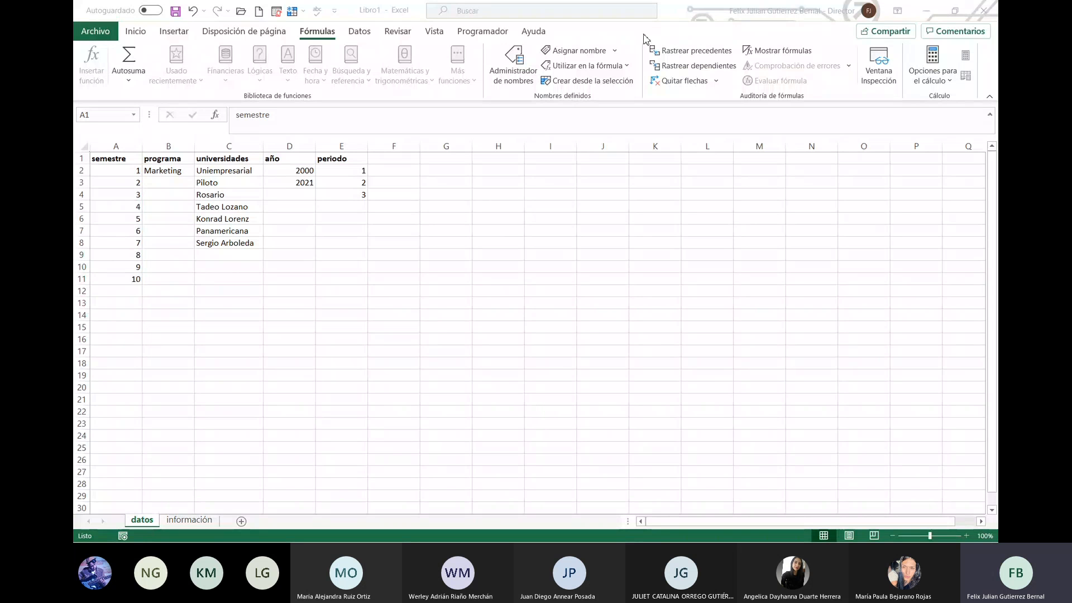
pyautogui.click(530, 75)
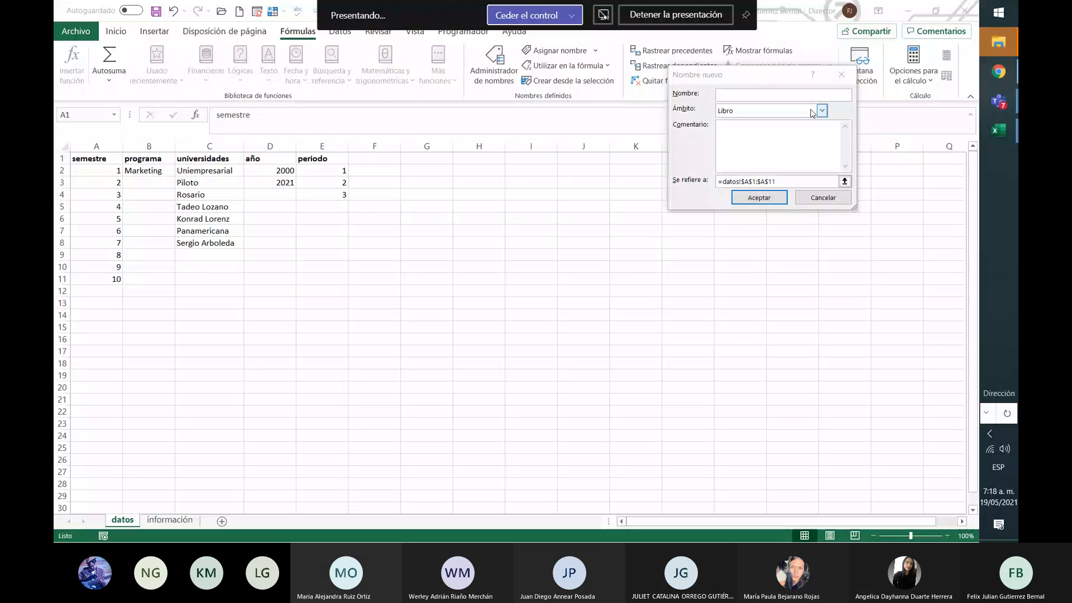
pyautogui.click(816, 198)
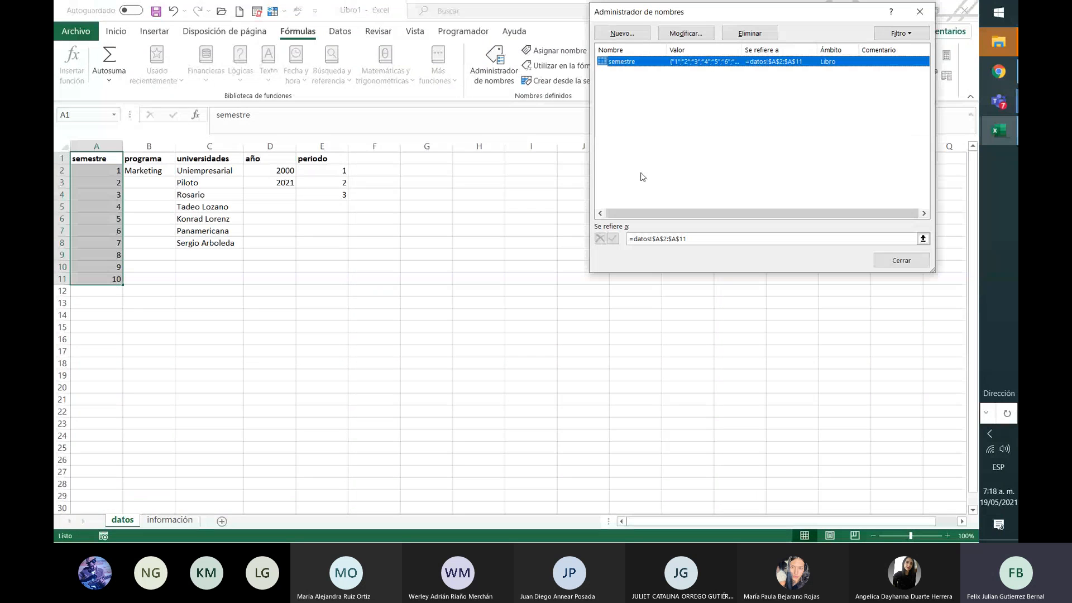
# Step: Define the name programa referring to datos!$B$2
pyautogui.click(631, 38)
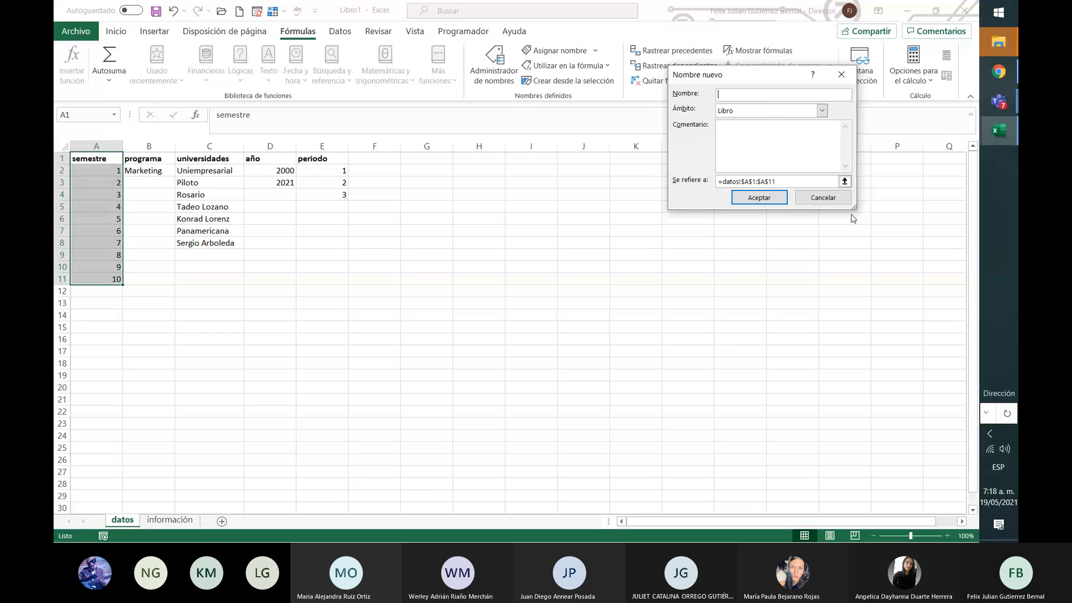
pyautogui.click(823, 198)
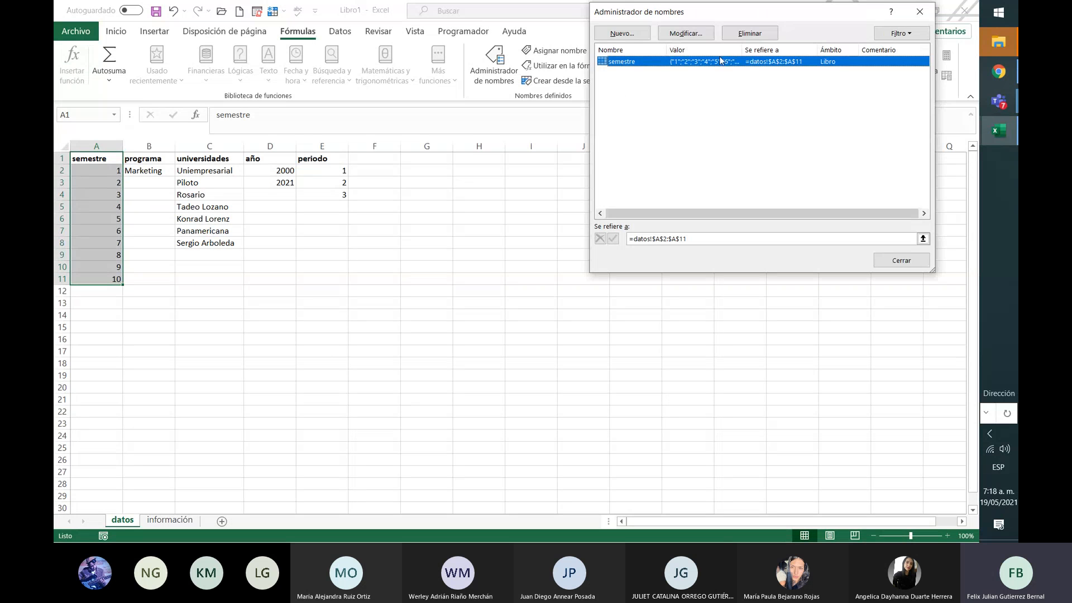
pyautogui.click(622, 34)
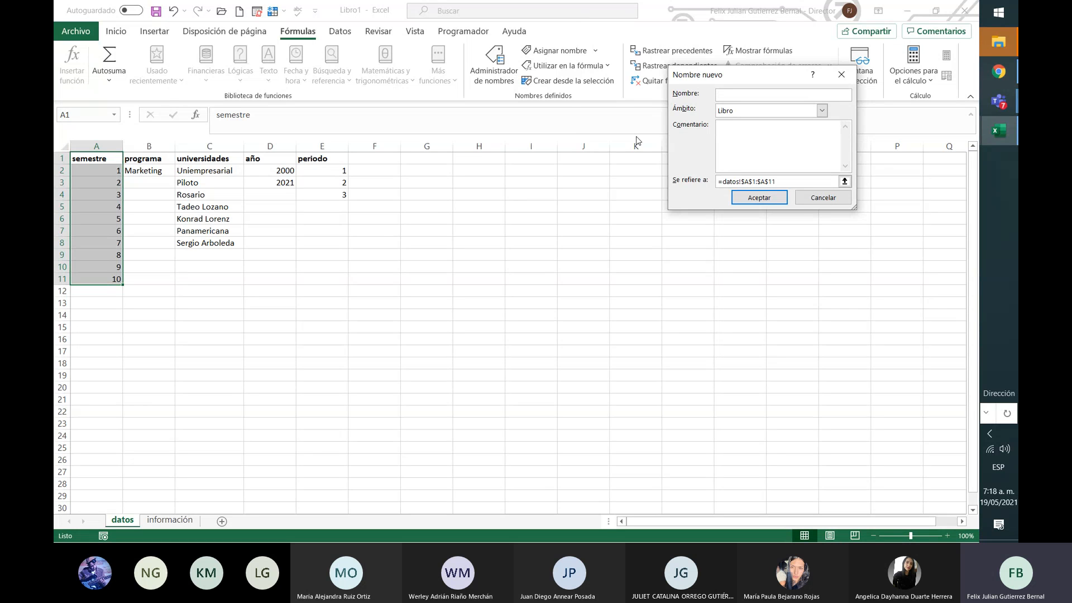
pyautogui.write('programa')
pyautogui.click(844, 181)
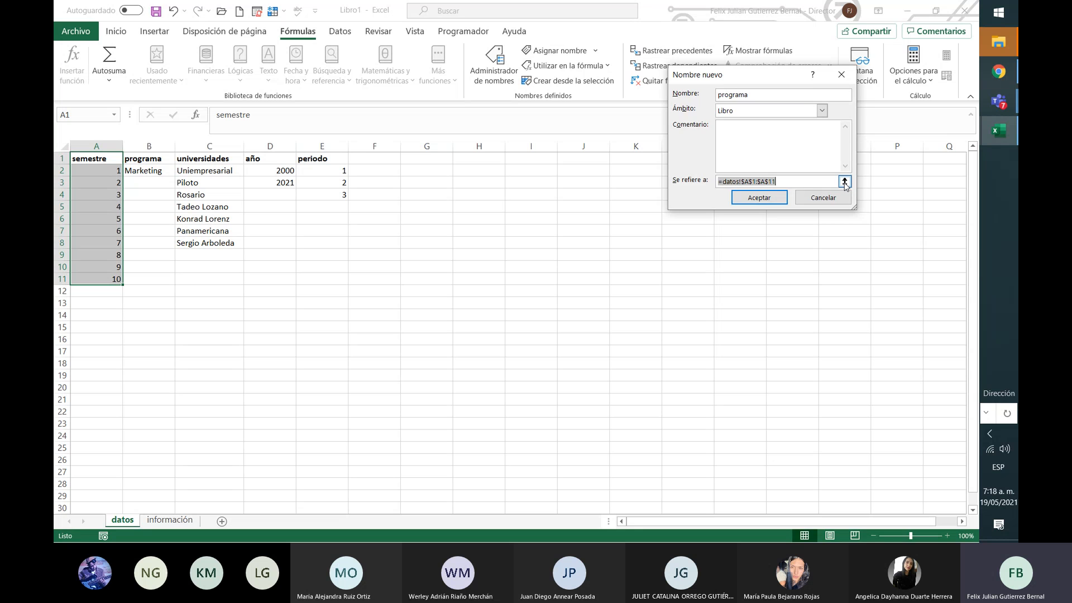
pyautogui.click(164, 173)
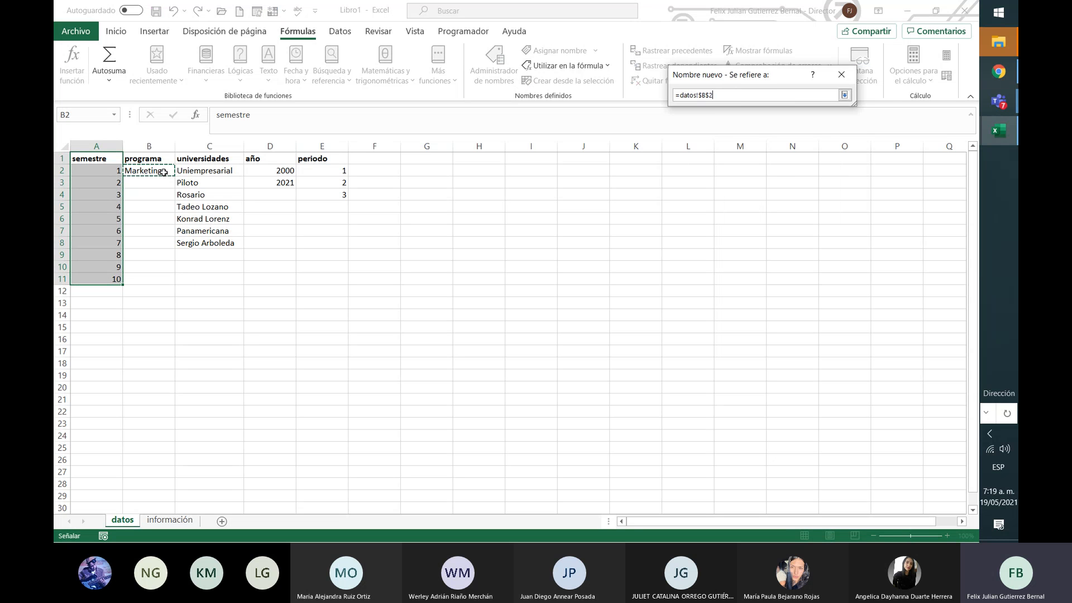
pyautogui.click(844, 95)
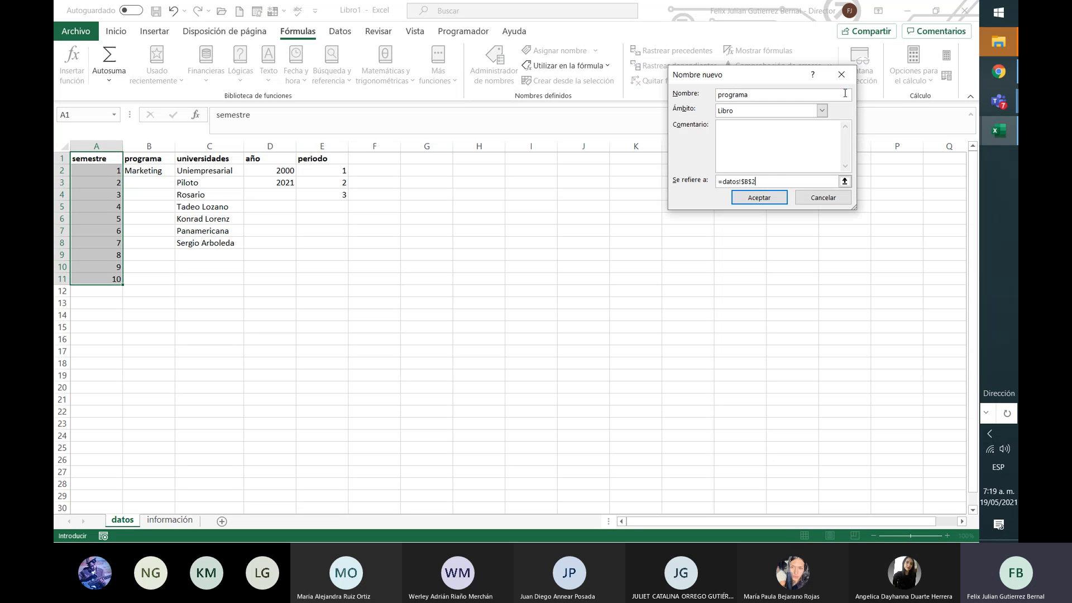
pyautogui.click(759, 202)
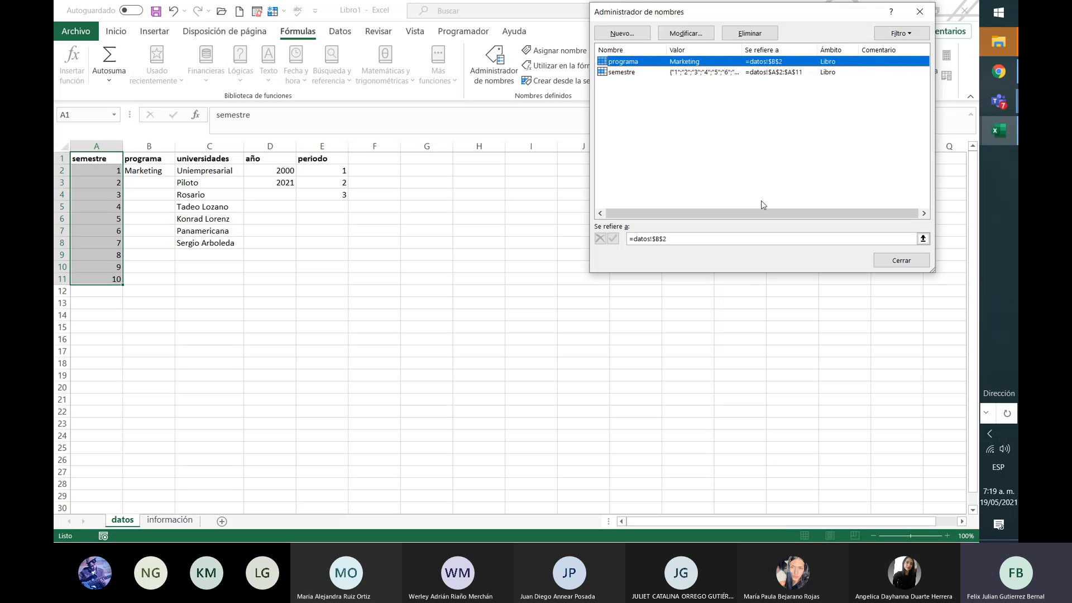
# Step: Begin a new name universidades with its range set to datos C2:C8
pyautogui.click(616, 33)
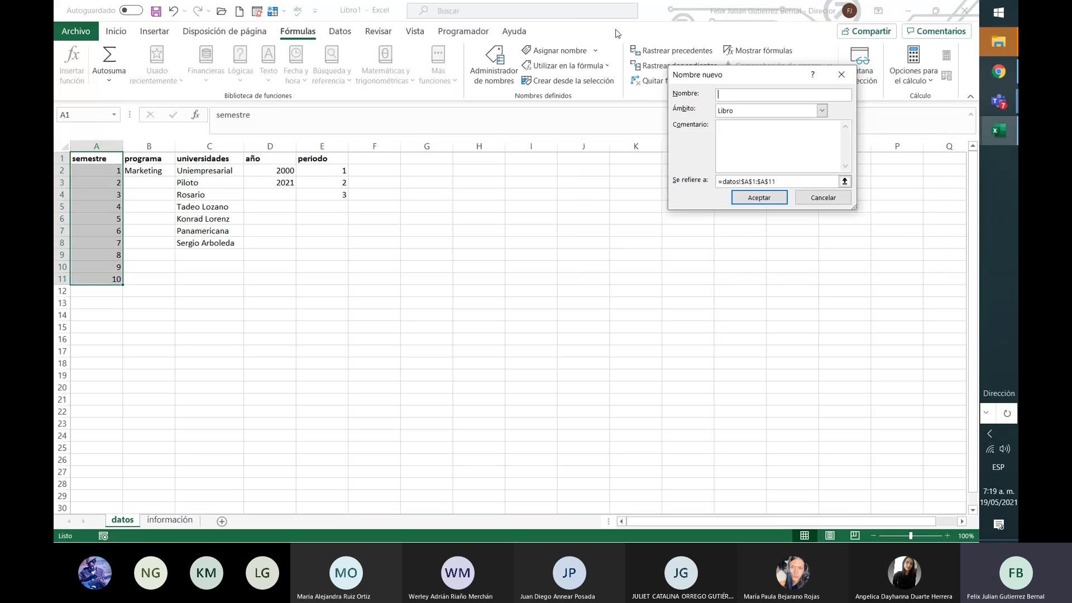
pyautogui.write('u')
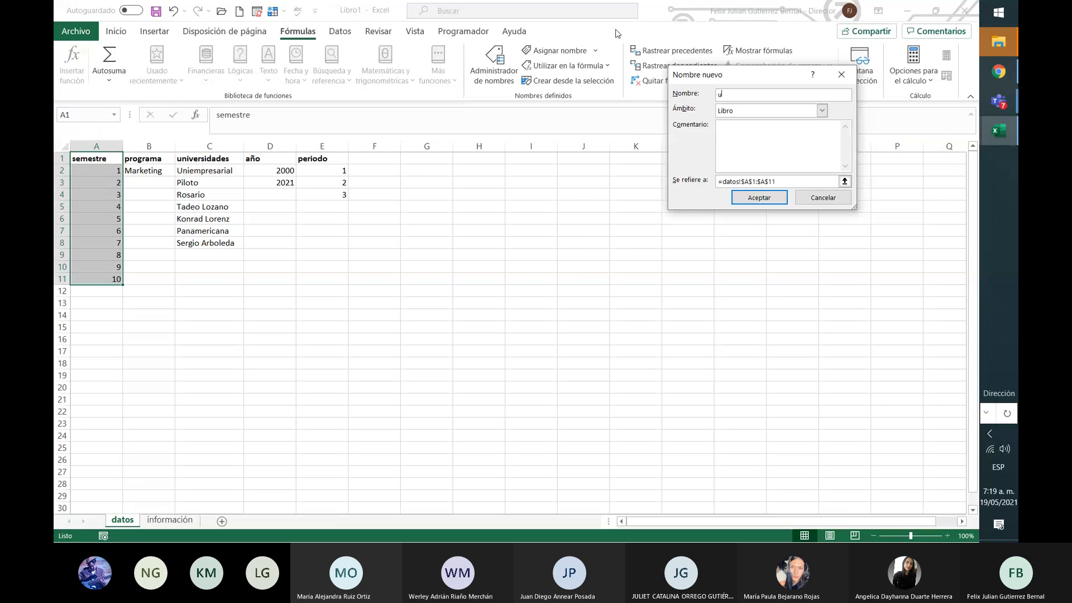
pyautogui.write('niversidades')
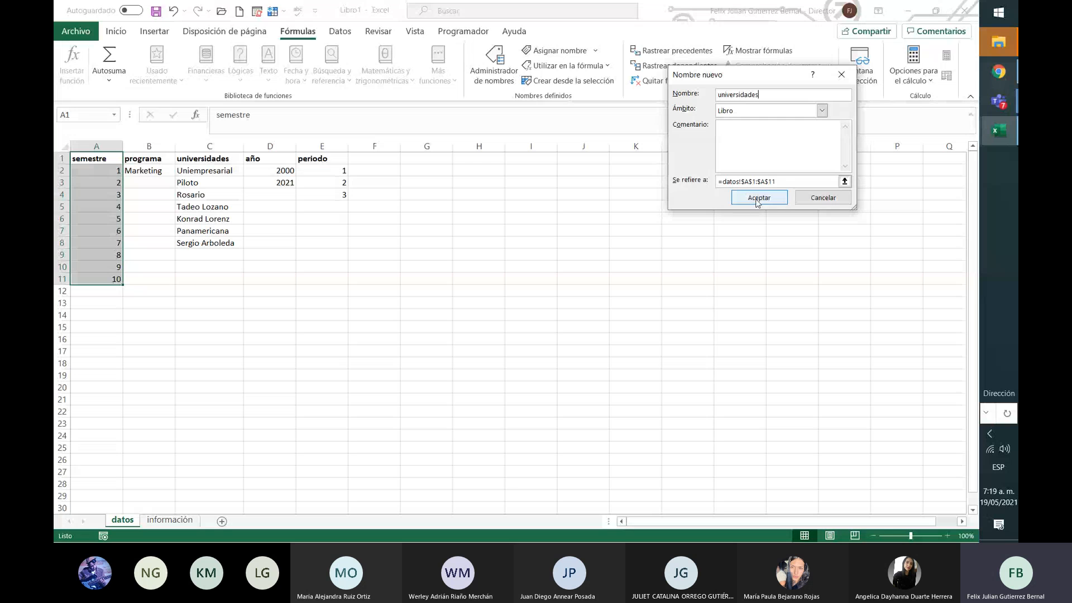
pyautogui.click(840, 183)
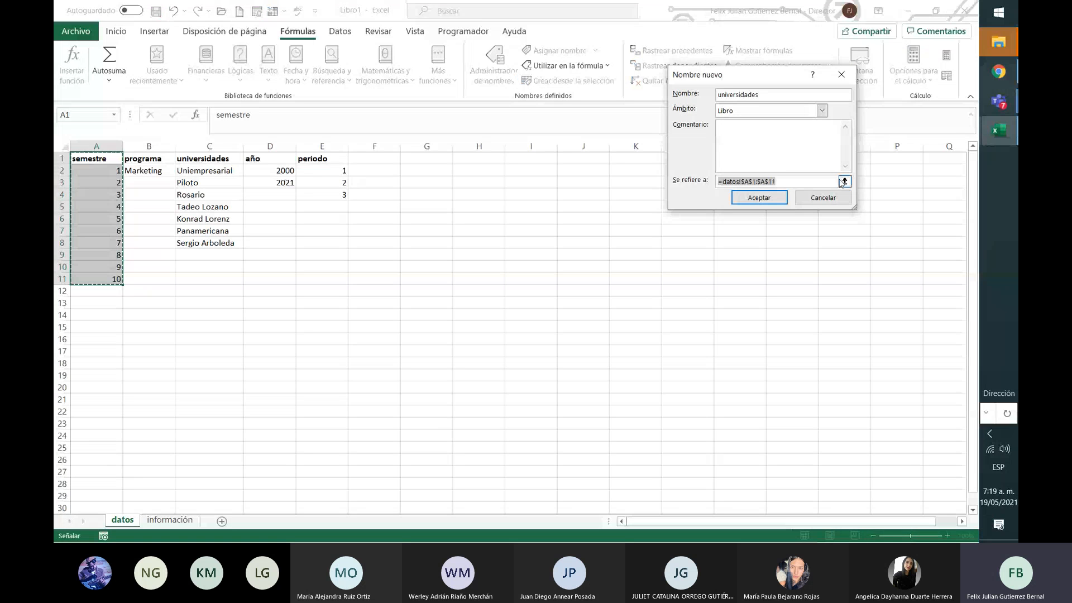
pyautogui.click(844, 181)
pyautogui.moveTo(212, 169); pyautogui.dragTo(218, 241)
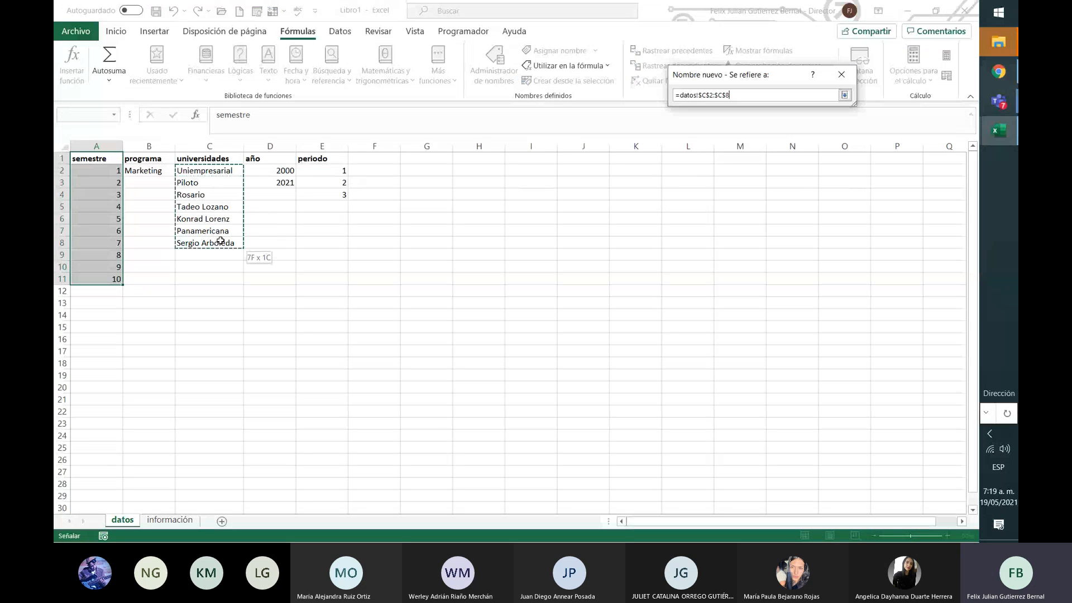
pyautogui.click(844, 95)
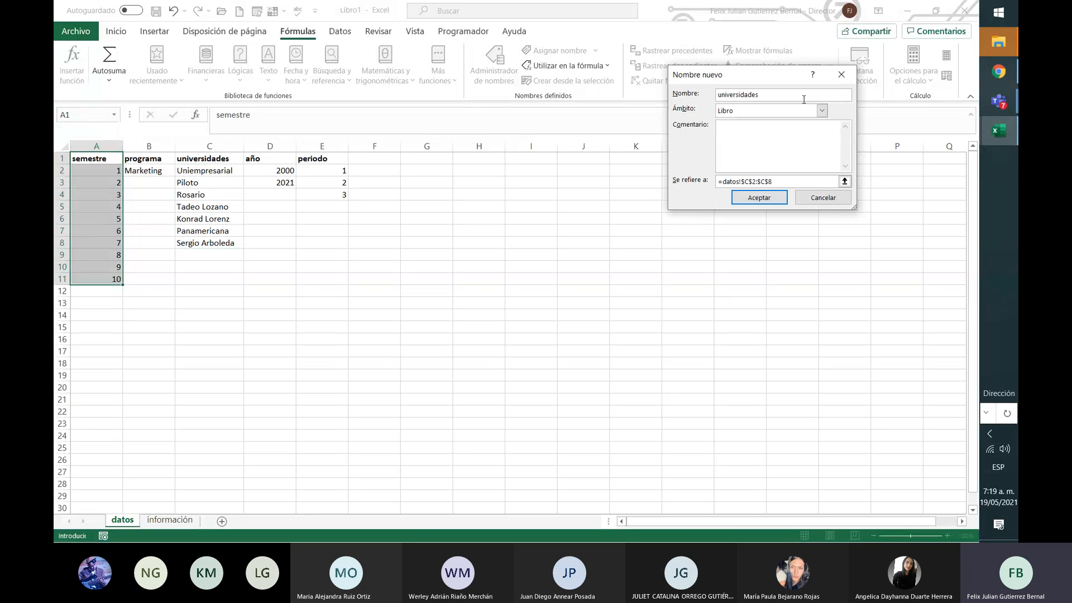
# Step: Rename it periodo, point it at datos!$E$2:$E$4, and create it
pyautogui.press('BackSpace')
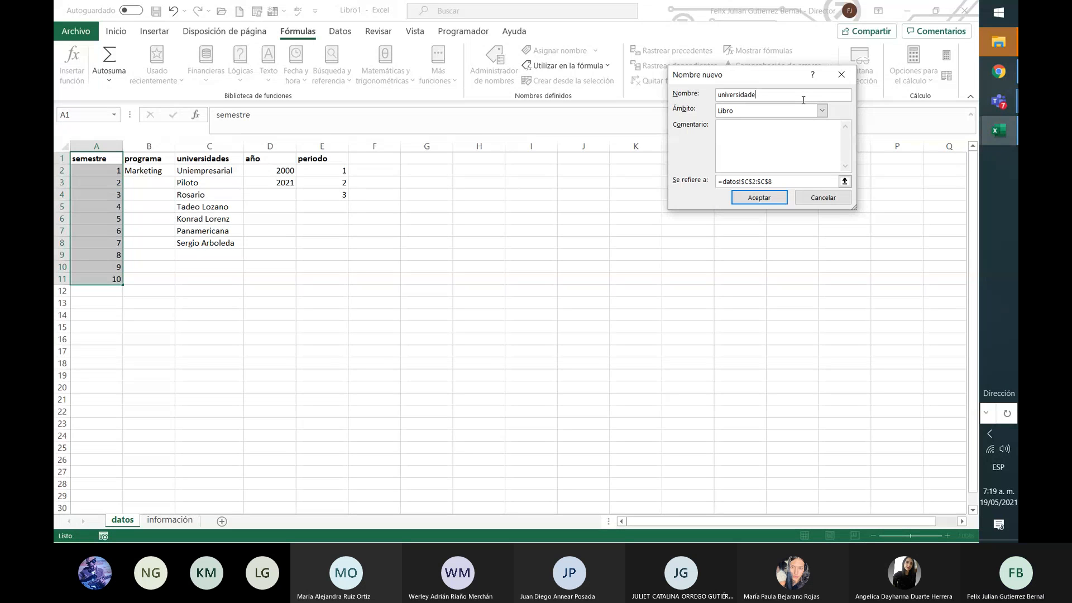
pyautogui.hotkey('ctrl', 'a')
pyautogui.press('BackSpace')
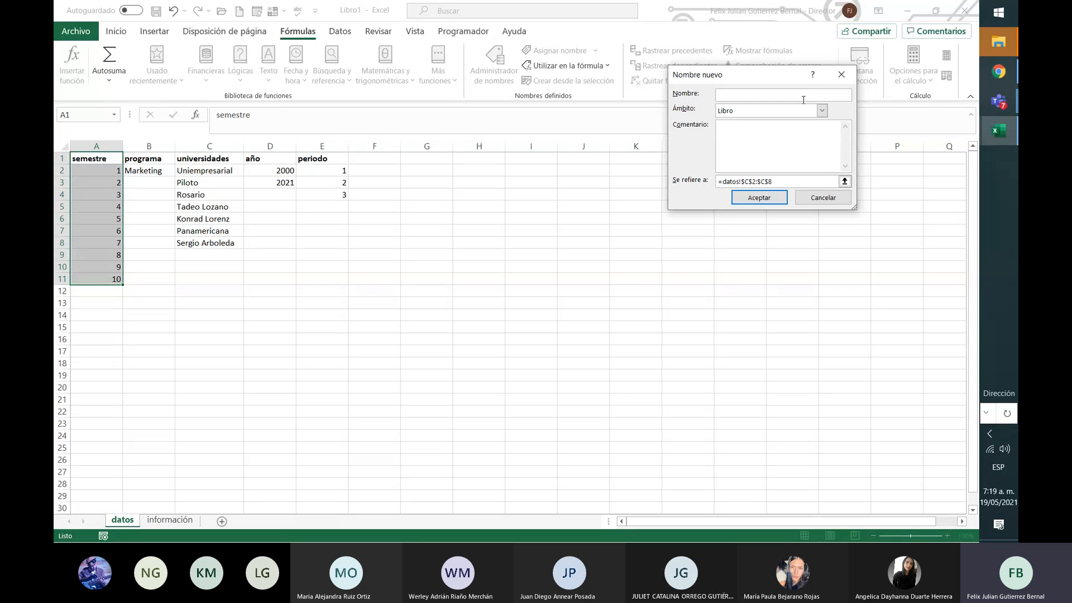
pyautogui.write('periodo')
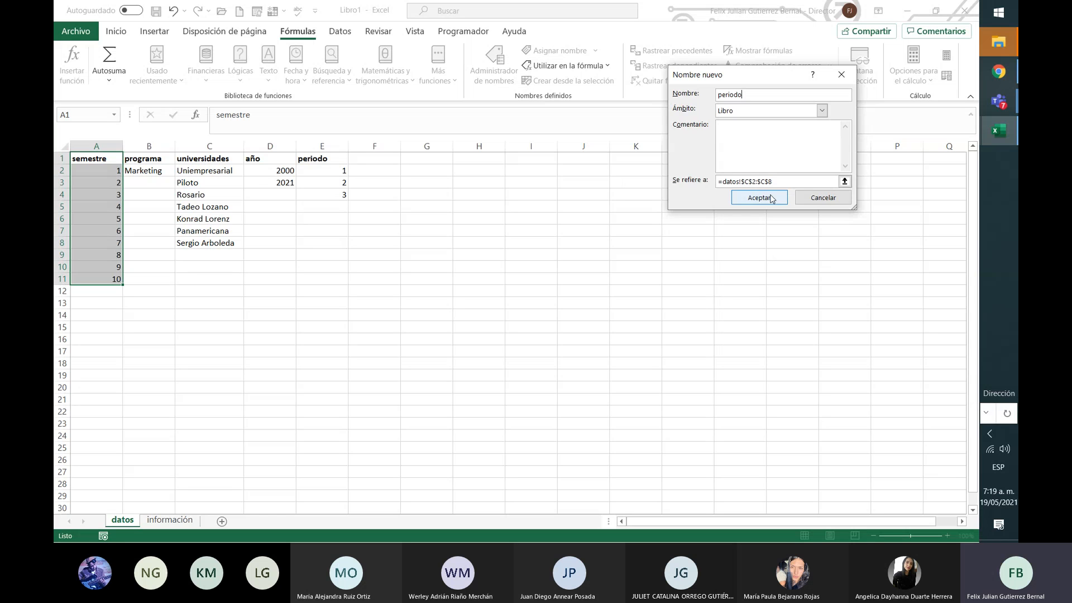
pyautogui.click(844, 181)
pyautogui.moveTo(342, 170); pyautogui.dragTo(343, 199)
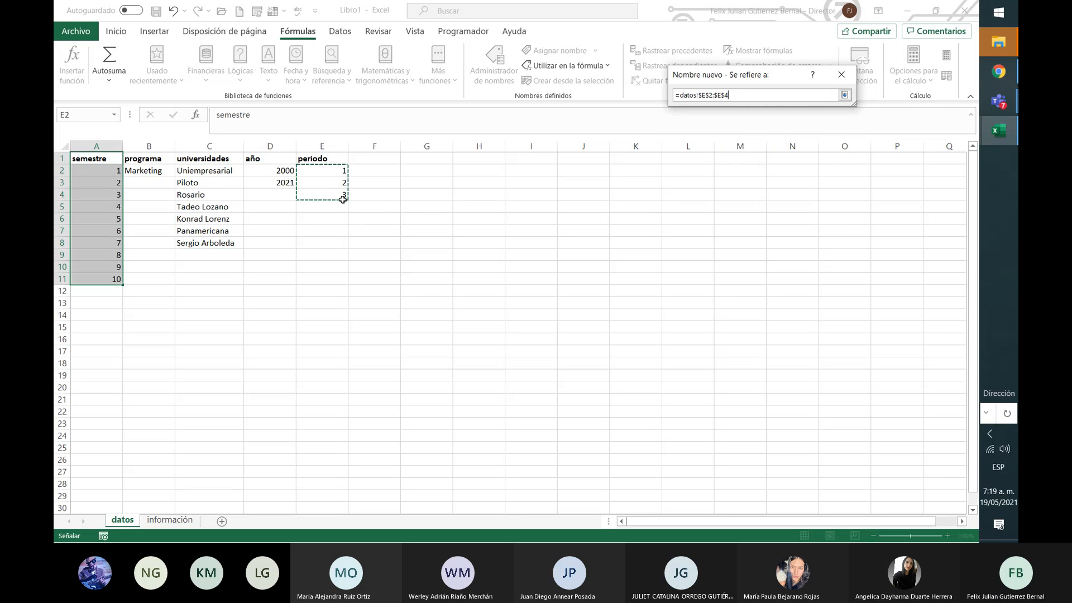
pyautogui.click(844, 95)
pyautogui.click(773, 201)
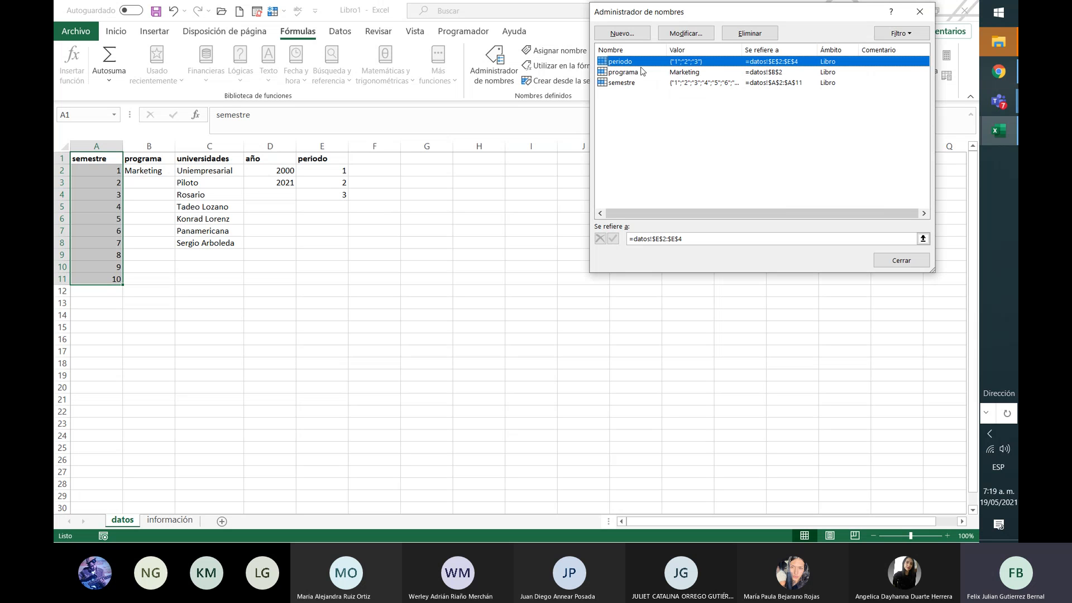
# Step: Define universidades as datos!$C$2:$C$8, then close the Name Manager
pyautogui.click(633, 34)
pyautogui.write('universidades')
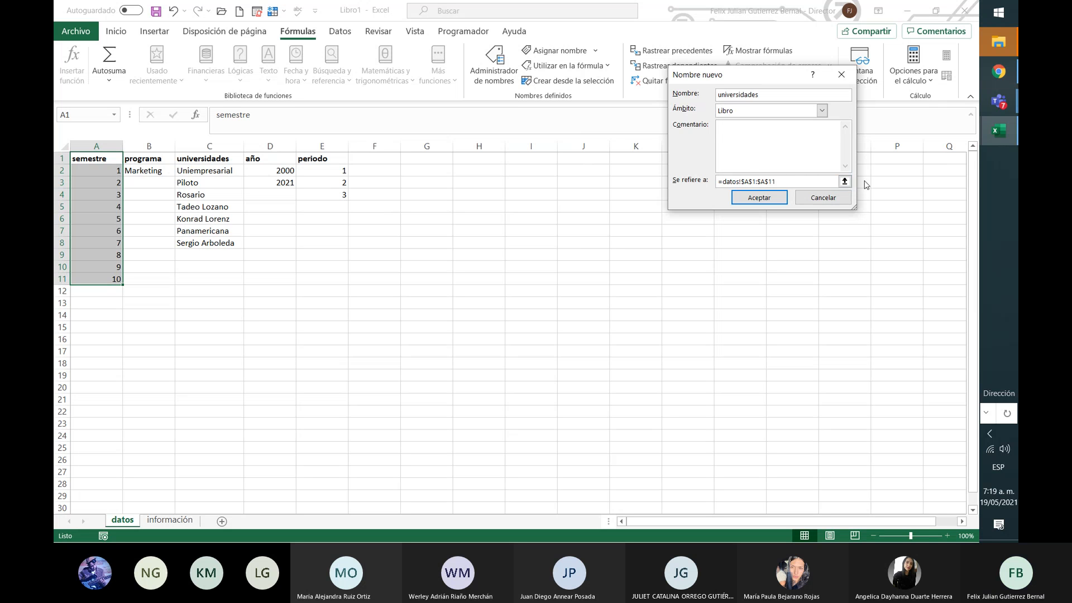
pyautogui.click(844, 180)
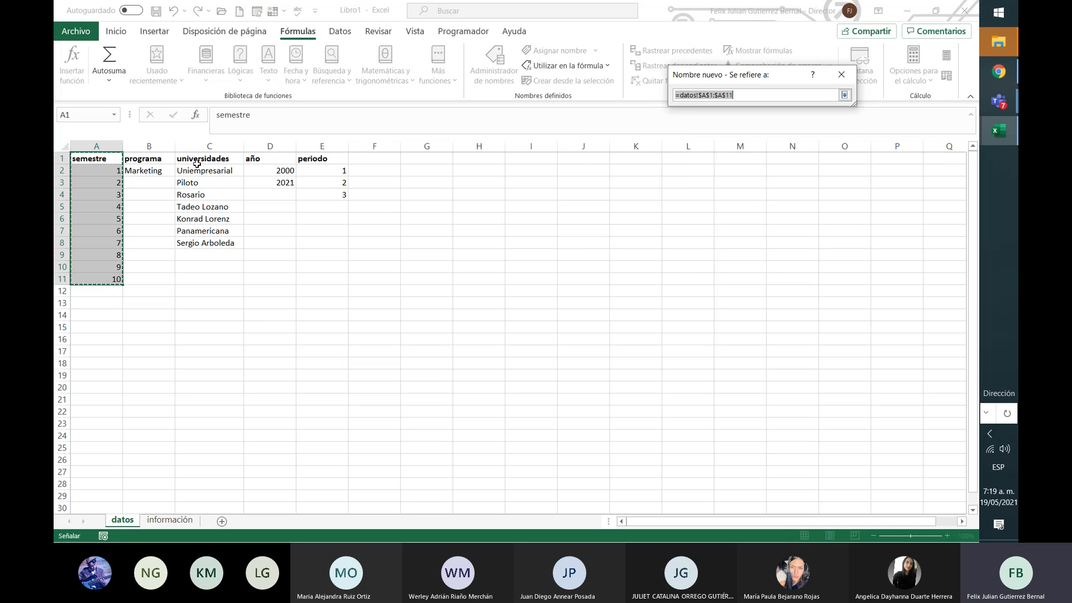
pyautogui.moveTo(200, 171); pyautogui.dragTo(210, 241)
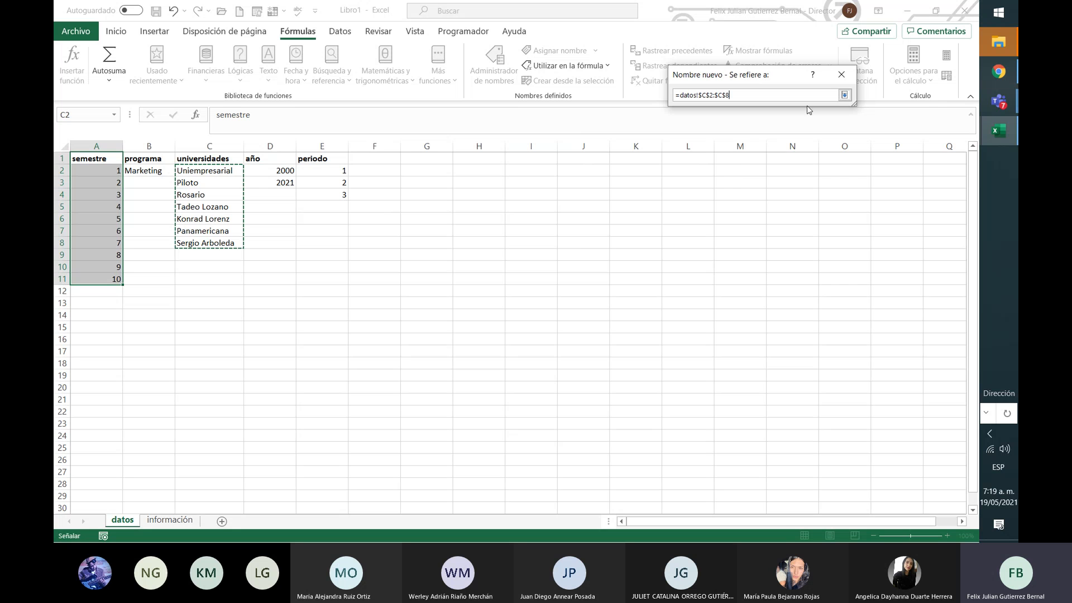
pyautogui.click(844, 96)
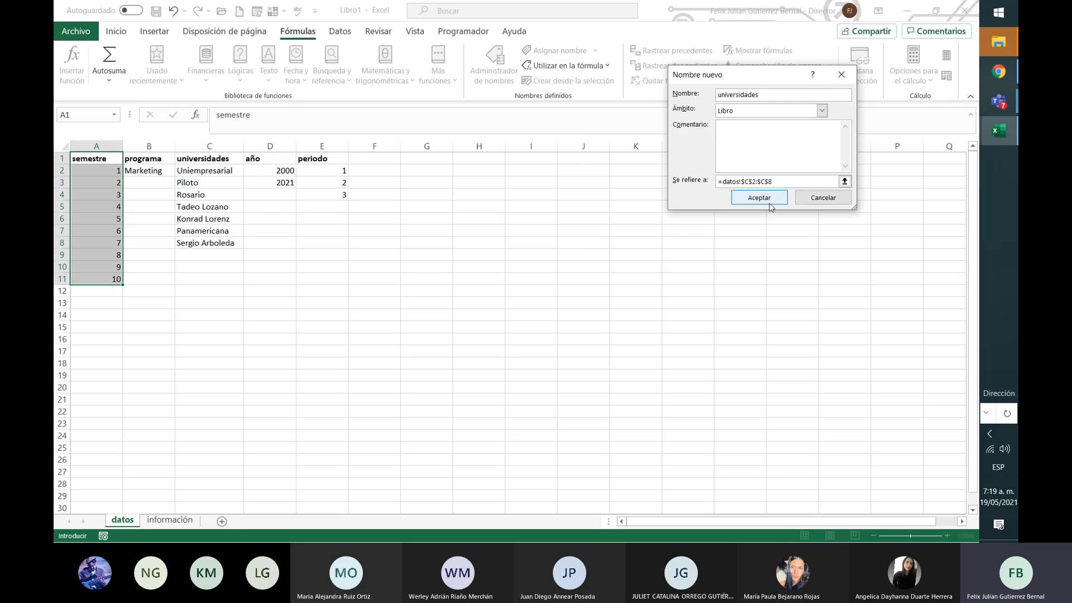
pyautogui.click(774, 198)
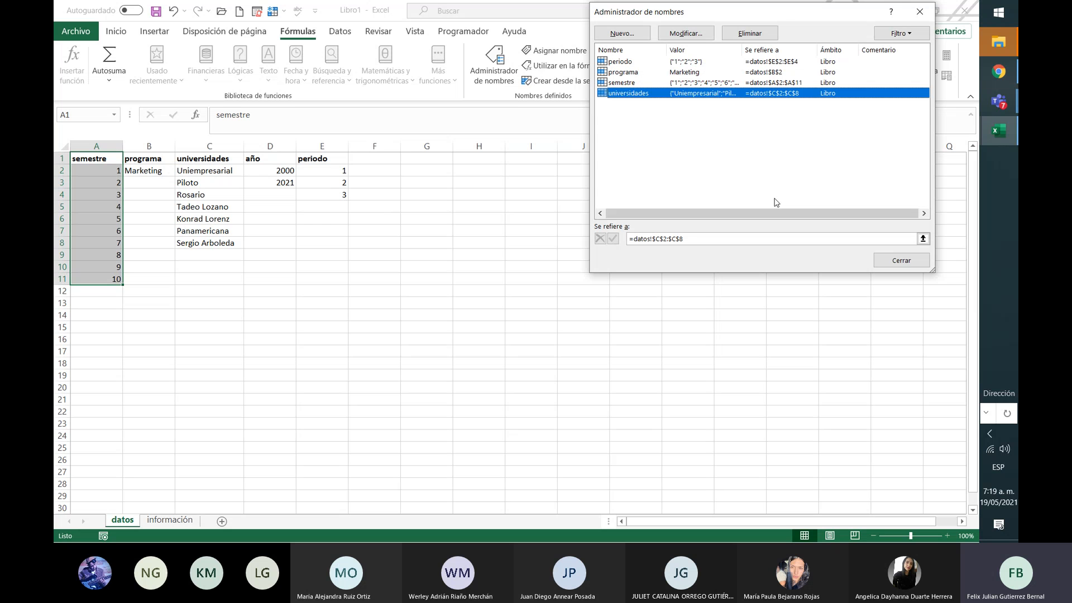
pyautogui.click(915, 263)
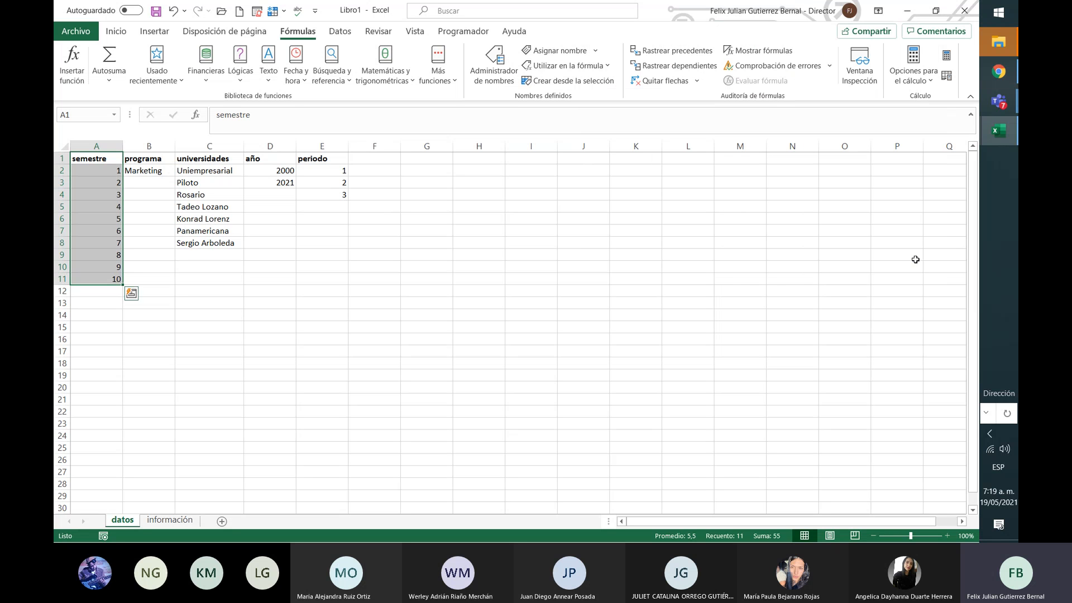
# Step: Return to the información sheet and select the programa column D
pyautogui.click(188, 520)
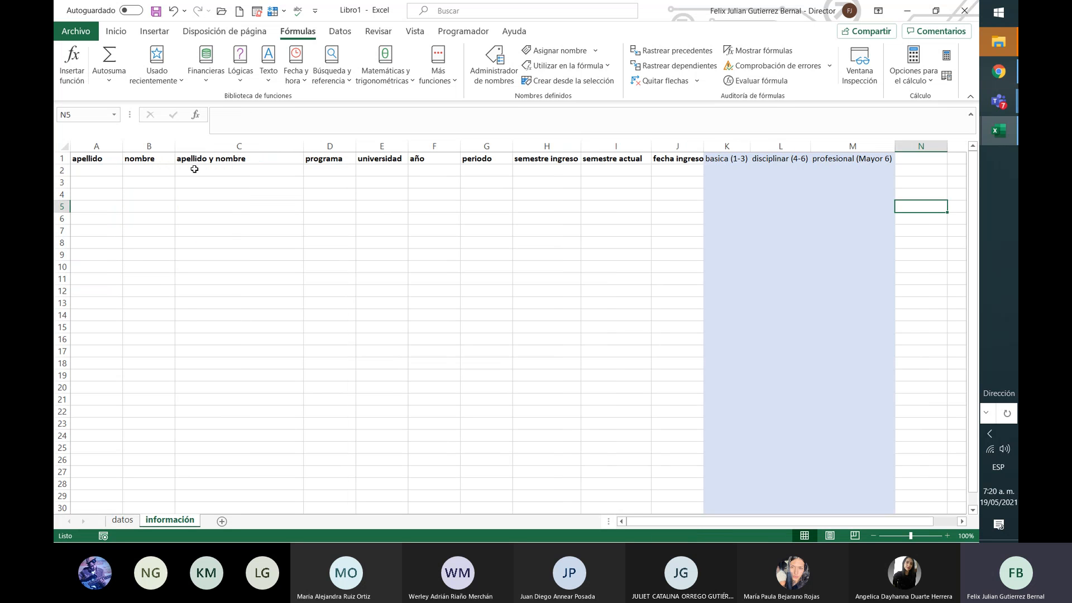
pyautogui.moveTo(104, 167); pyautogui.dragTo(252, 262)
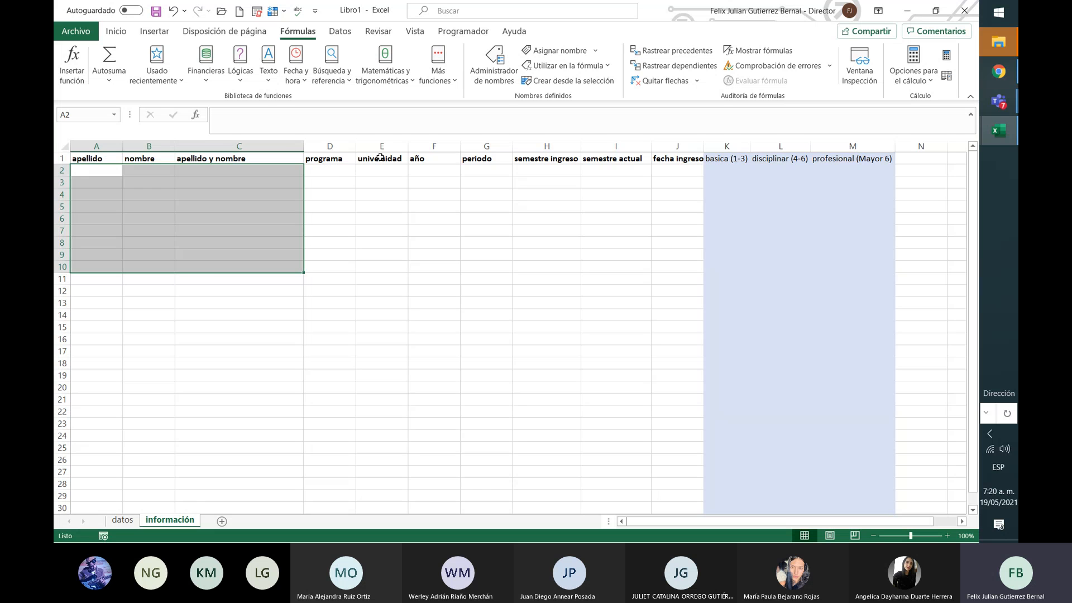
pyautogui.click(354, 173)
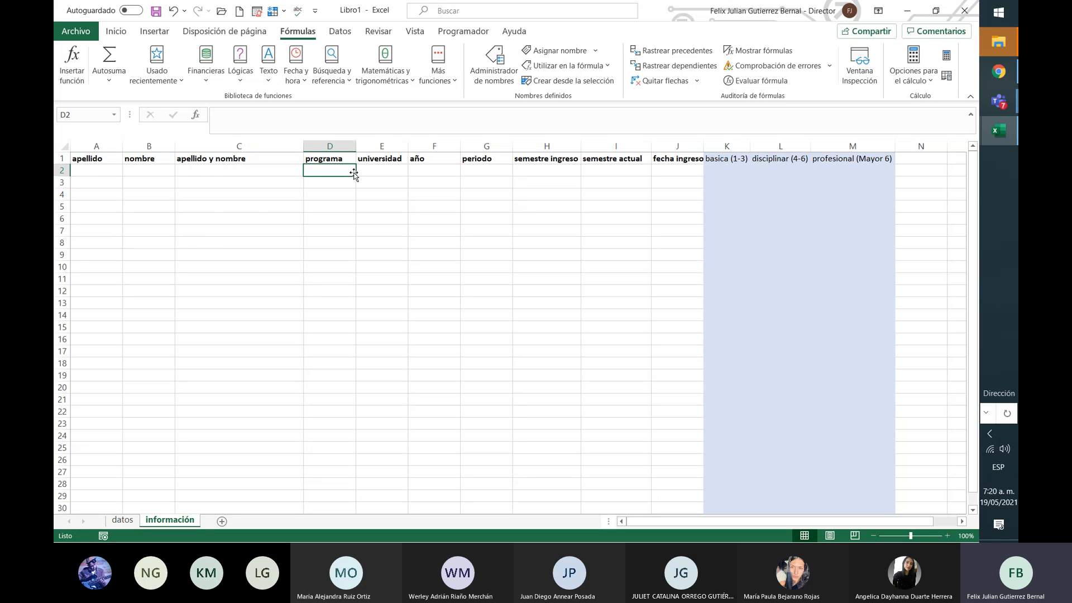
pyautogui.click(347, 146)
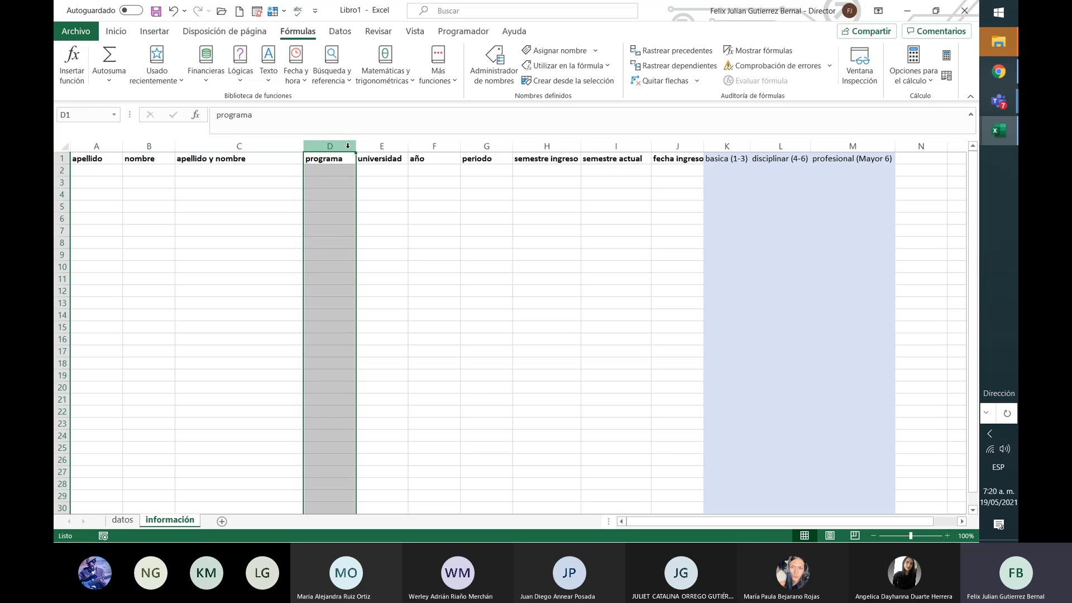
pyautogui.click(296, 217)
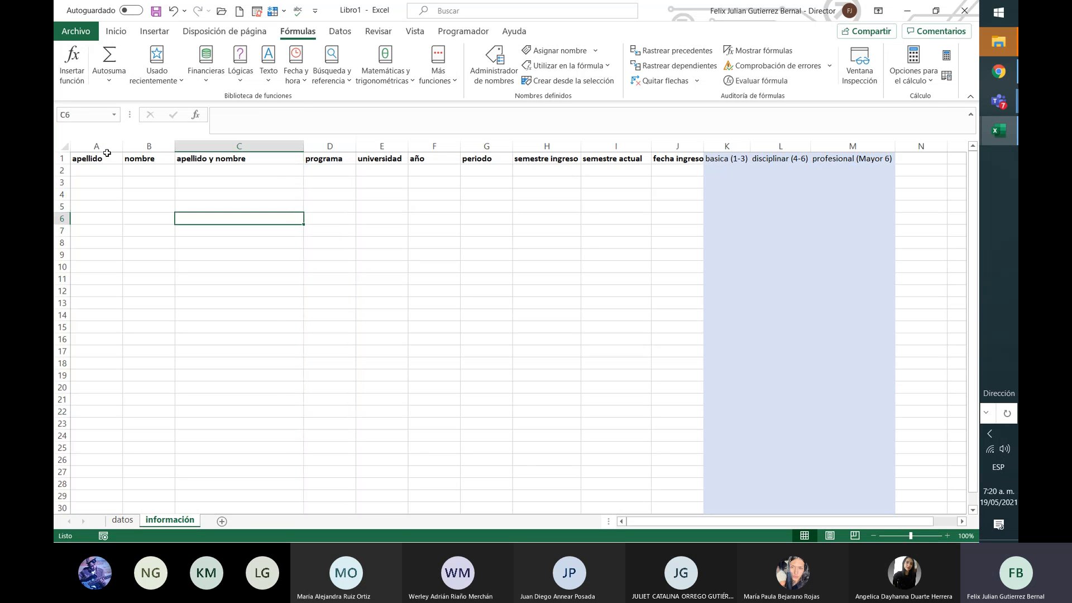
pyautogui.moveTo(98, 158); pyautogui.dragTo(546, 160)
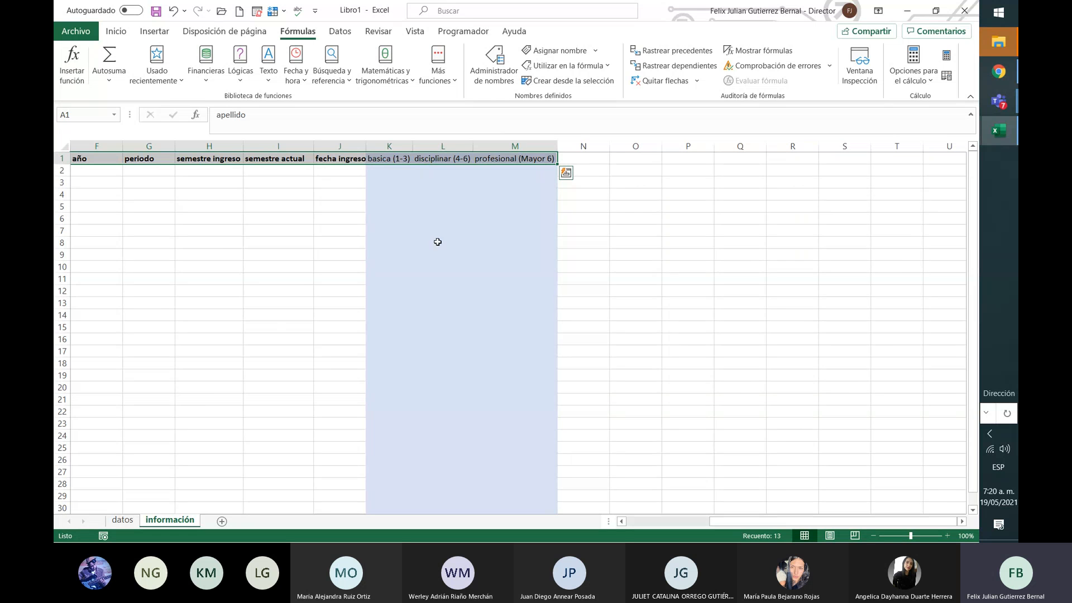
pyautogui.click(672, 520)
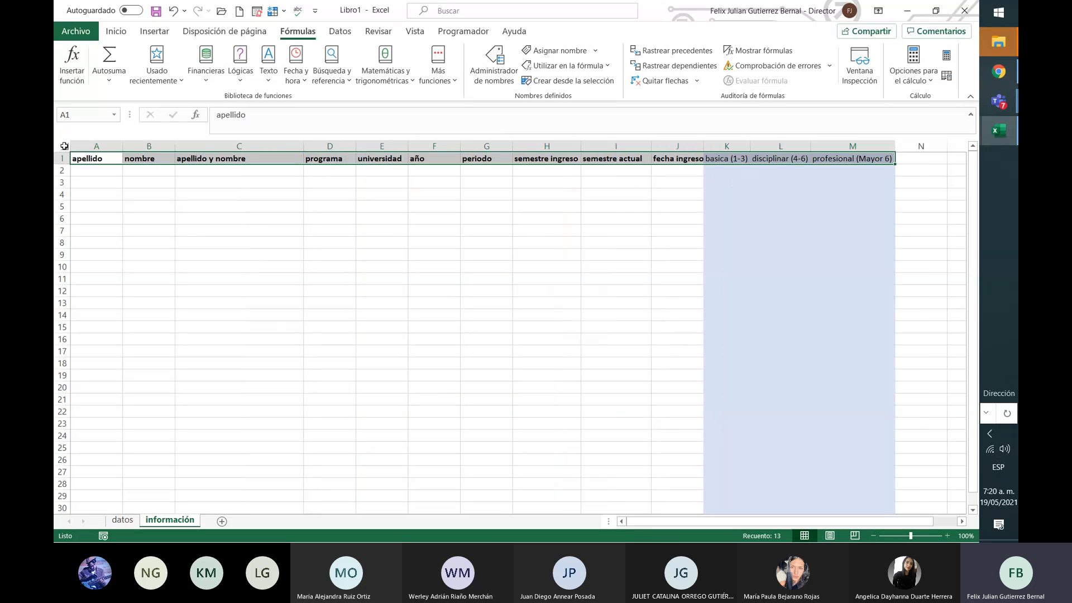
pyautogui.click(61, 158)
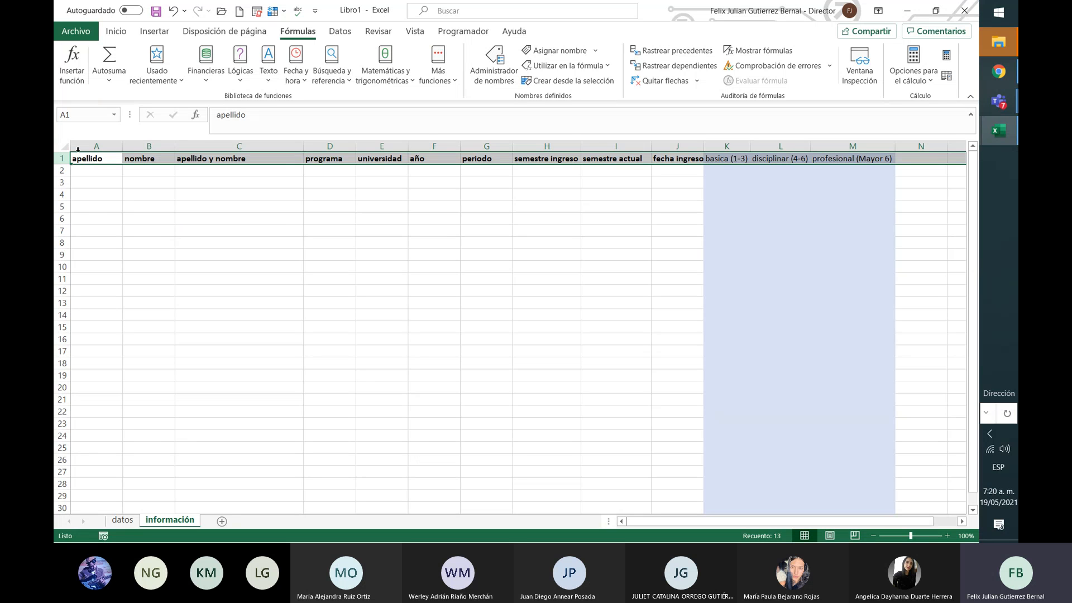
pyautogui.click(299, 253)
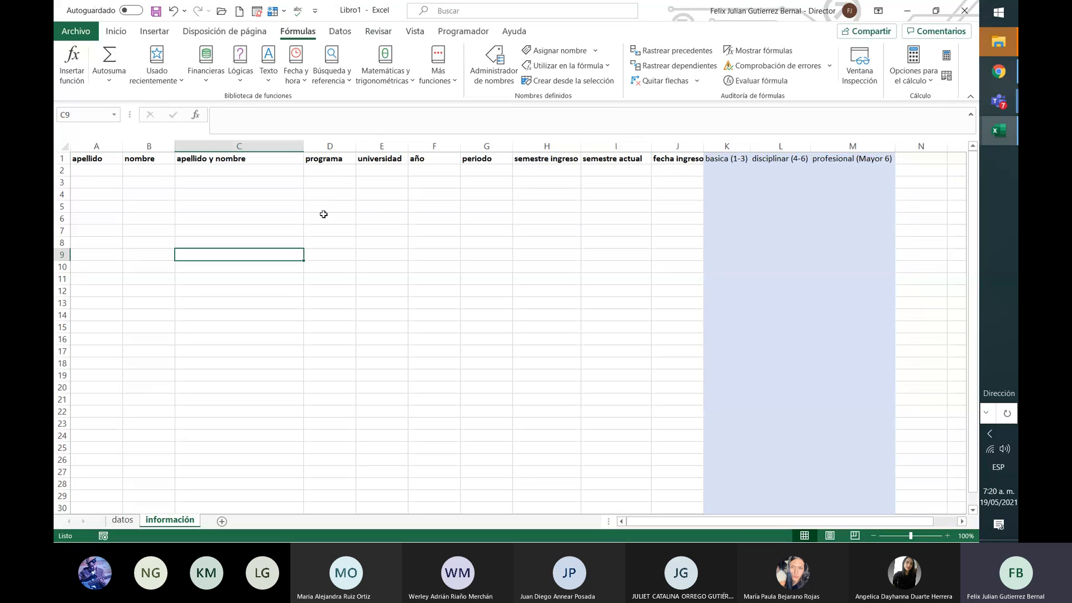
pyautogui.click(342, 146)
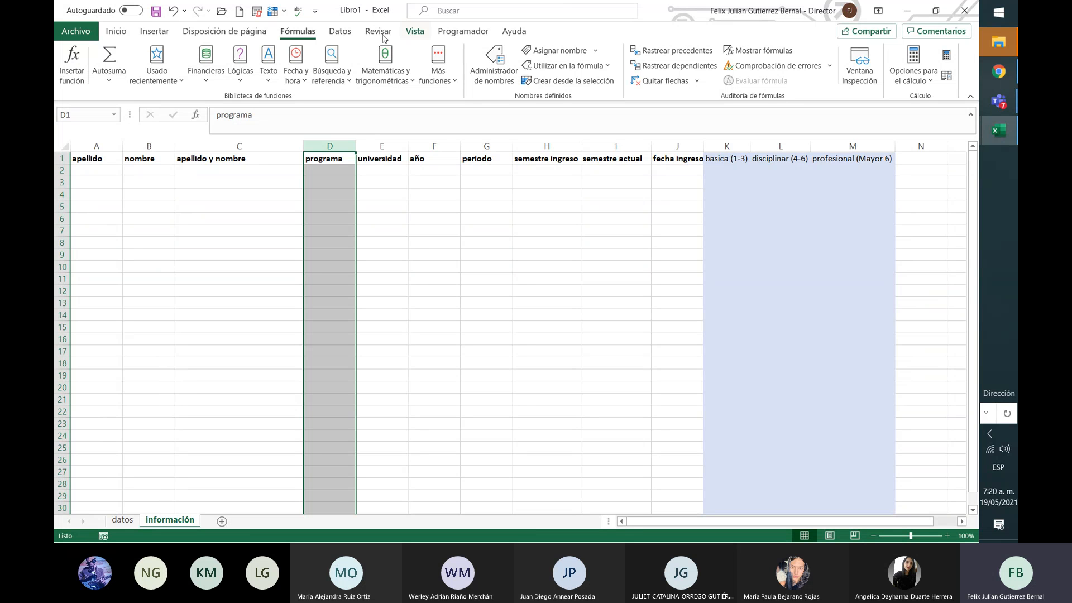
# Step: Give column D list data validation with source =programa
pyautogui.click(332, 31)
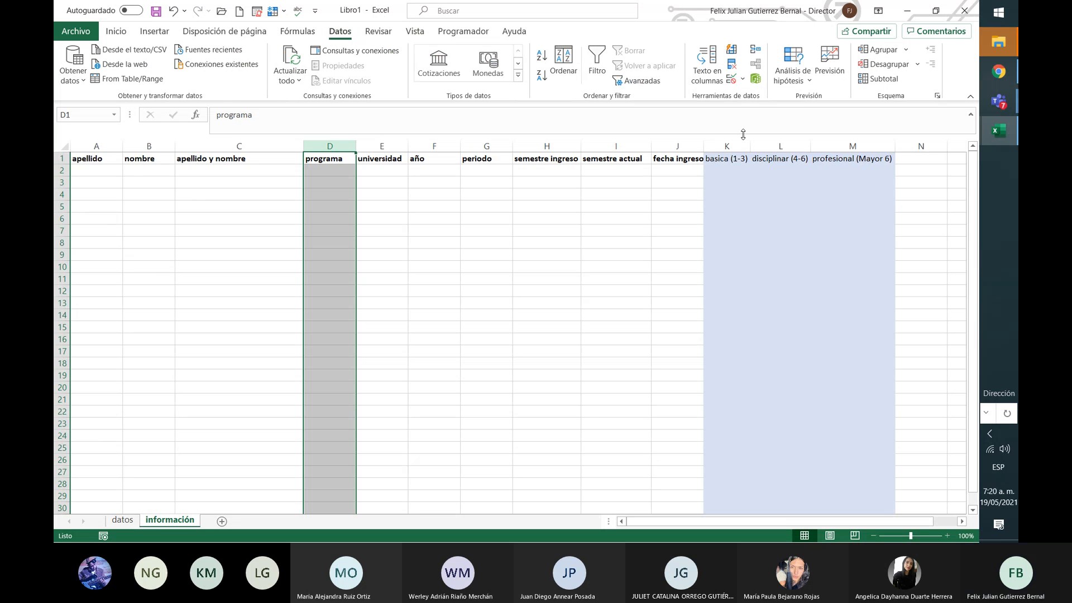
pyautogui.press('Return')
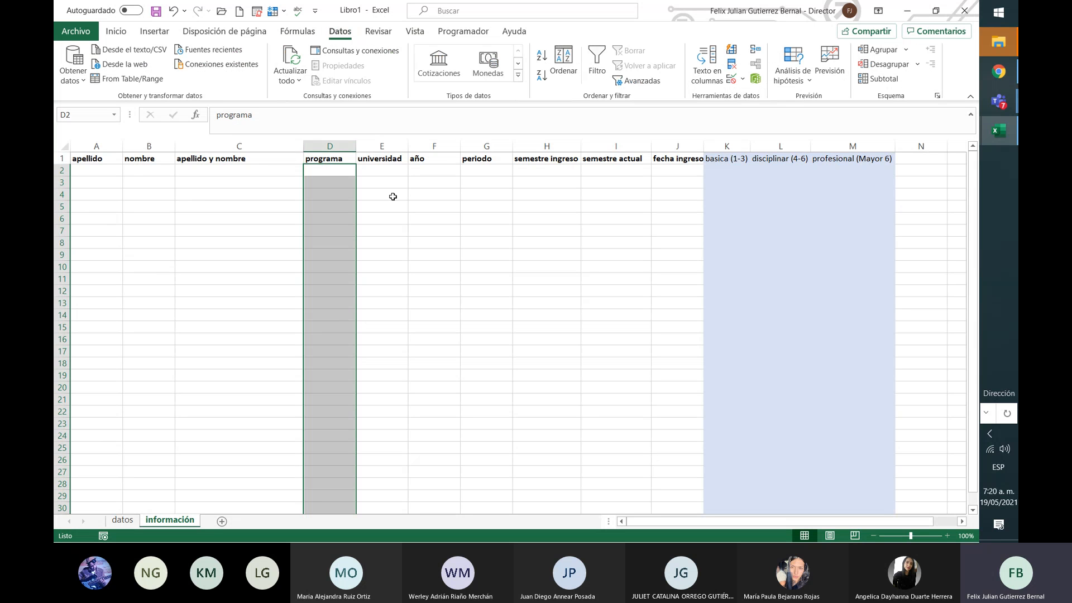
pyautogui.click(743, 79)
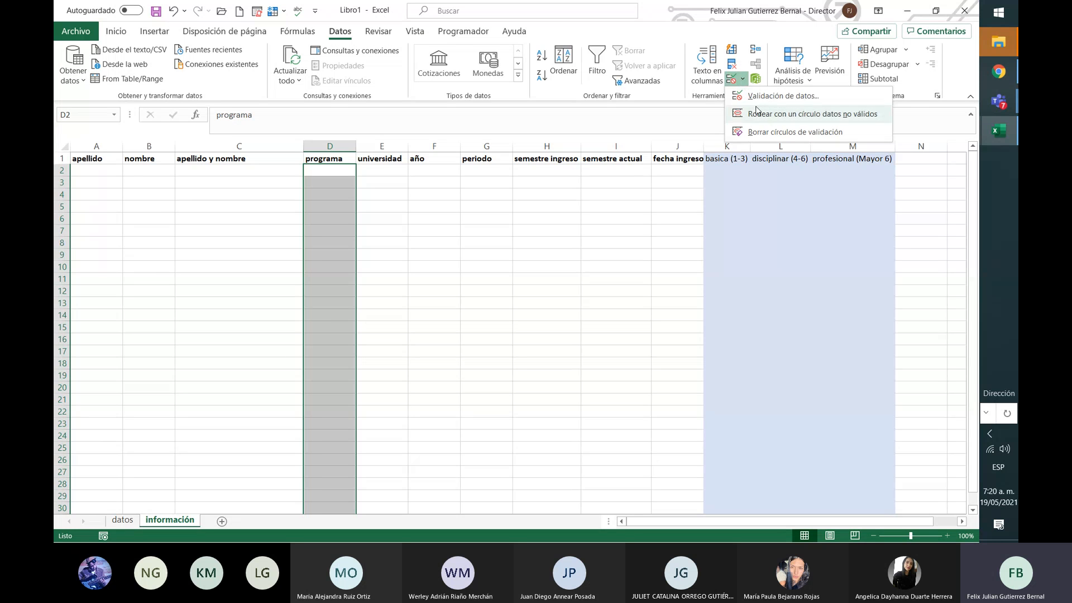
pyautogui.click(779, 97)
pyautogui.click(716, 110)
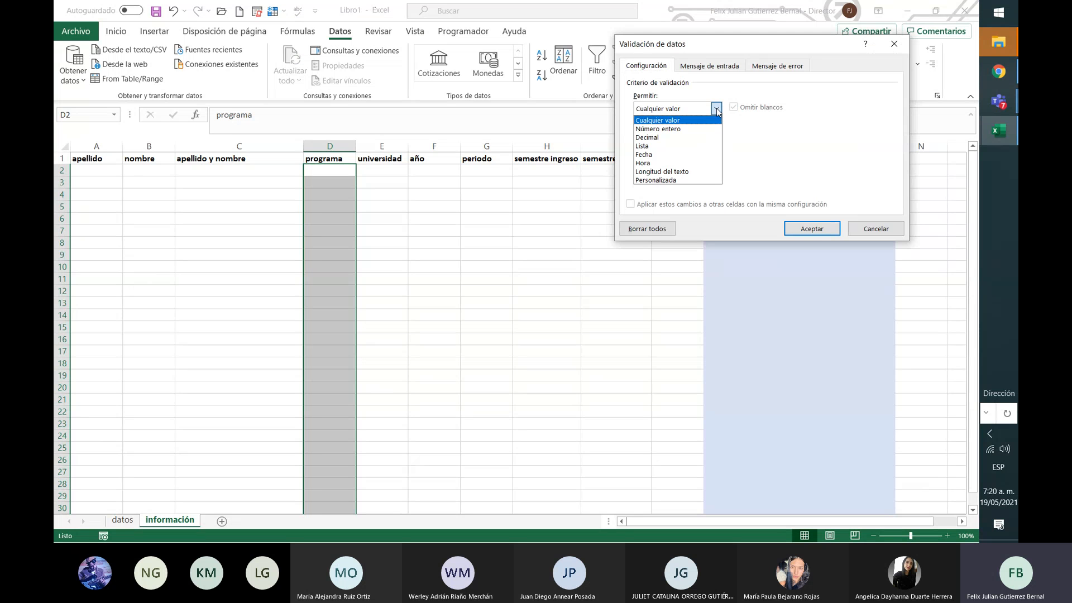
pyautogui.click(695, 147)
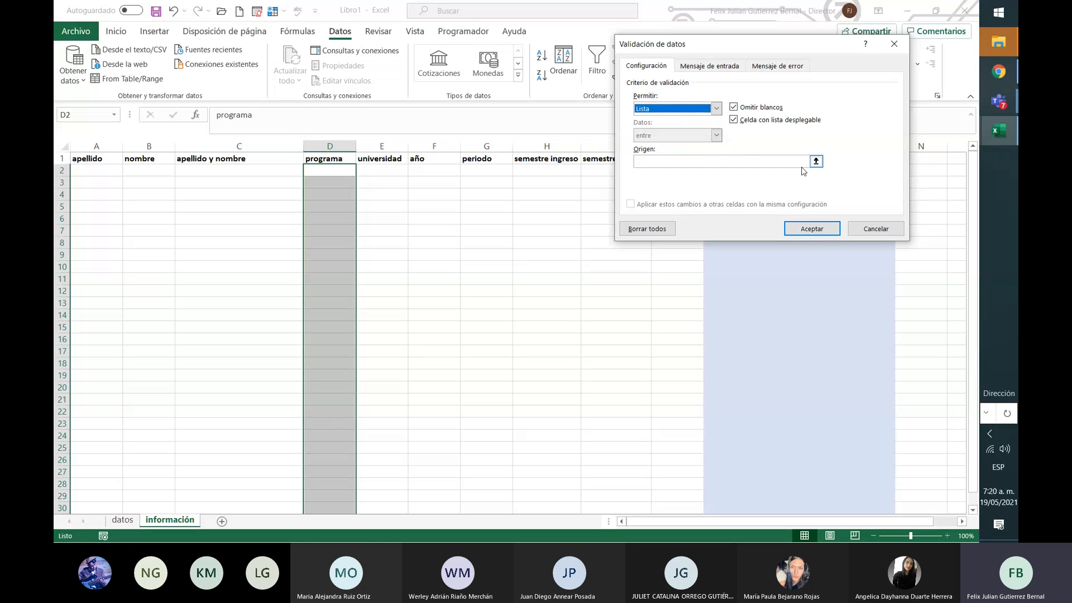
pyautogui.click(788, 162)
pyautogui.write('=')
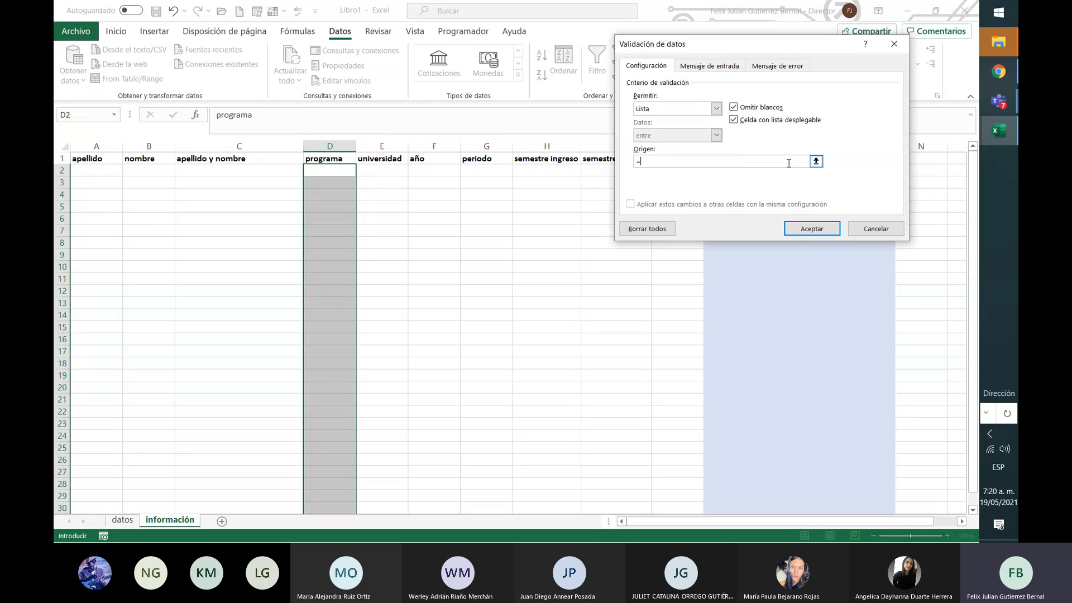
pyautogui.write('programa')
pyautogui.click(829, 226)
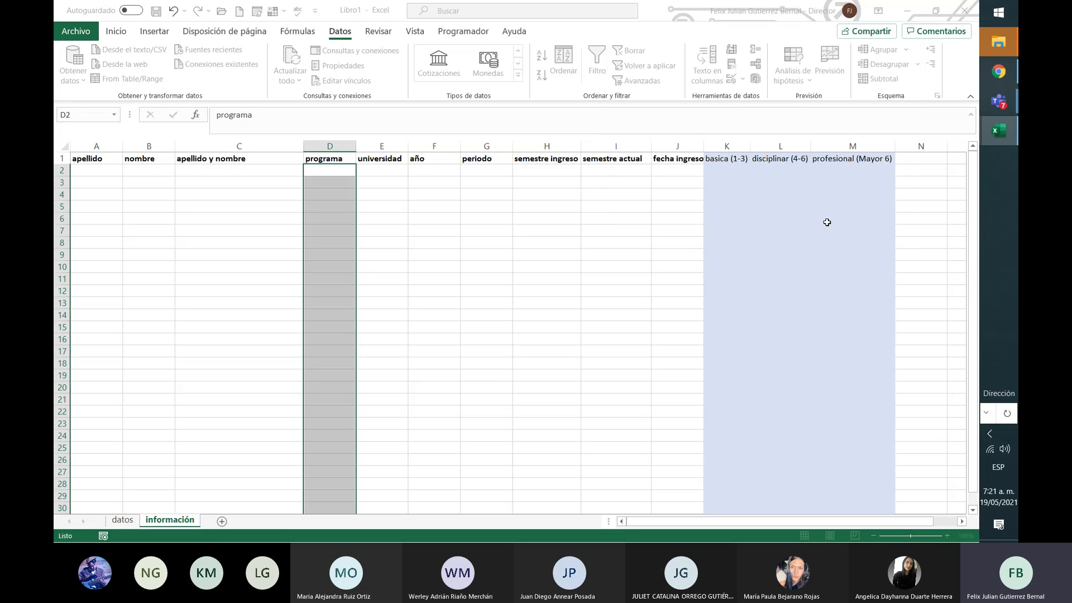
# Step: Select the universidad column E, starting below its header
pyautogui.click(392, 169)
pyautogui.click(391, 146)
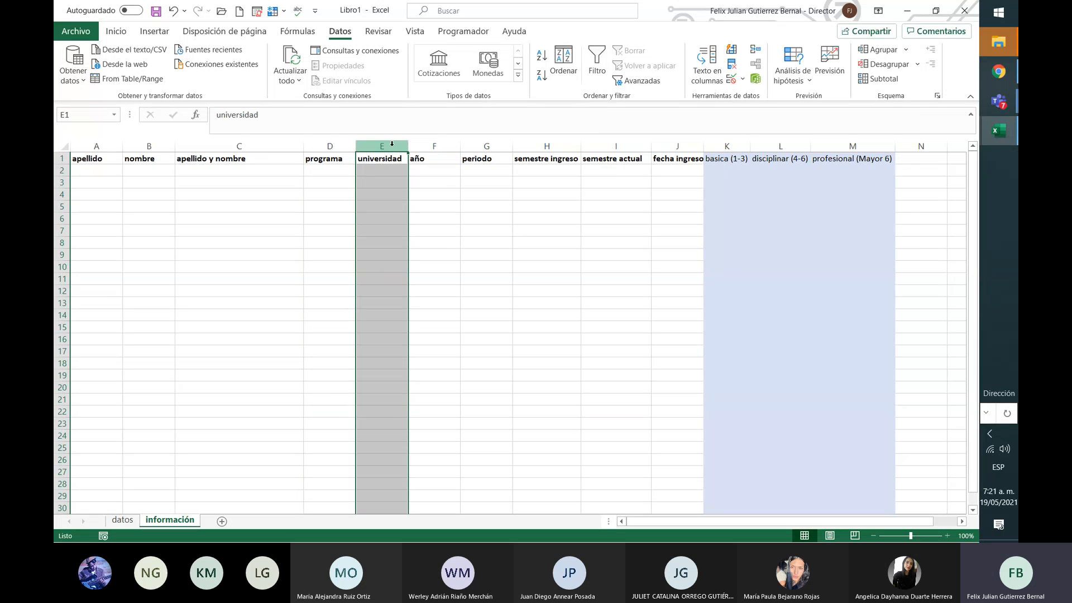
pyautogui.keyDown('ctrl'); pyautogui.click(389, 161); pyautogui.keyUp('ctrl')
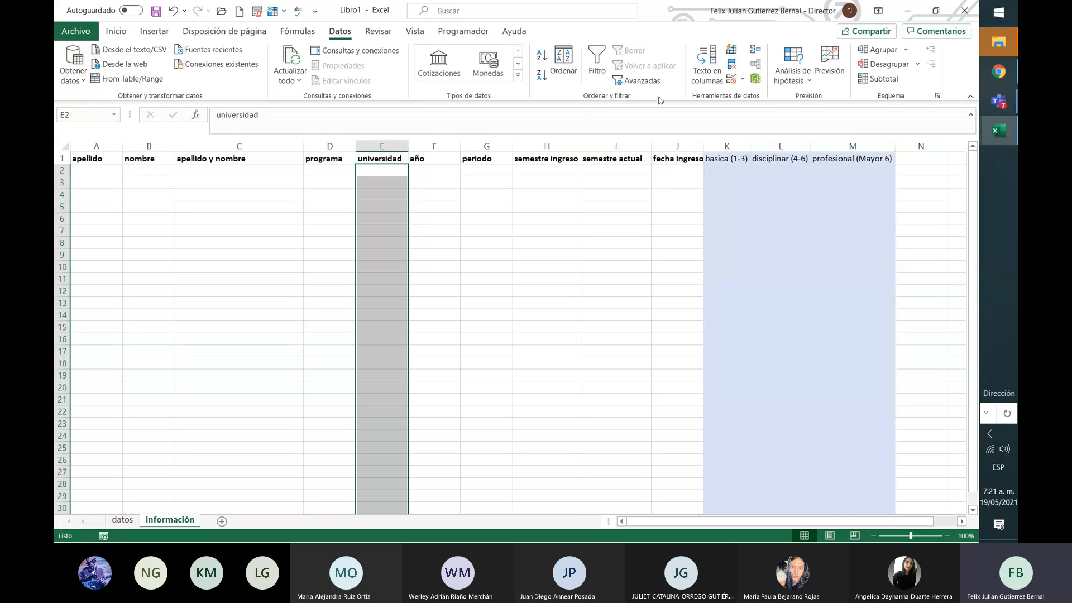
# Step: Add list data validation with source =universidades to the universidad column E
pyautogui.click(743, 78)
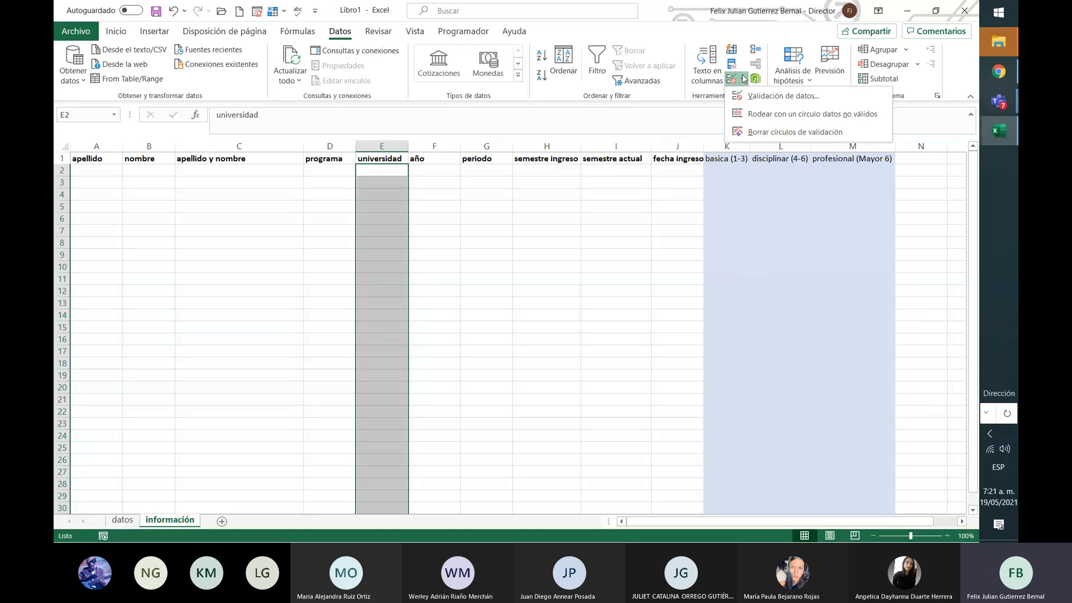
pyautogui.click(779, 97)
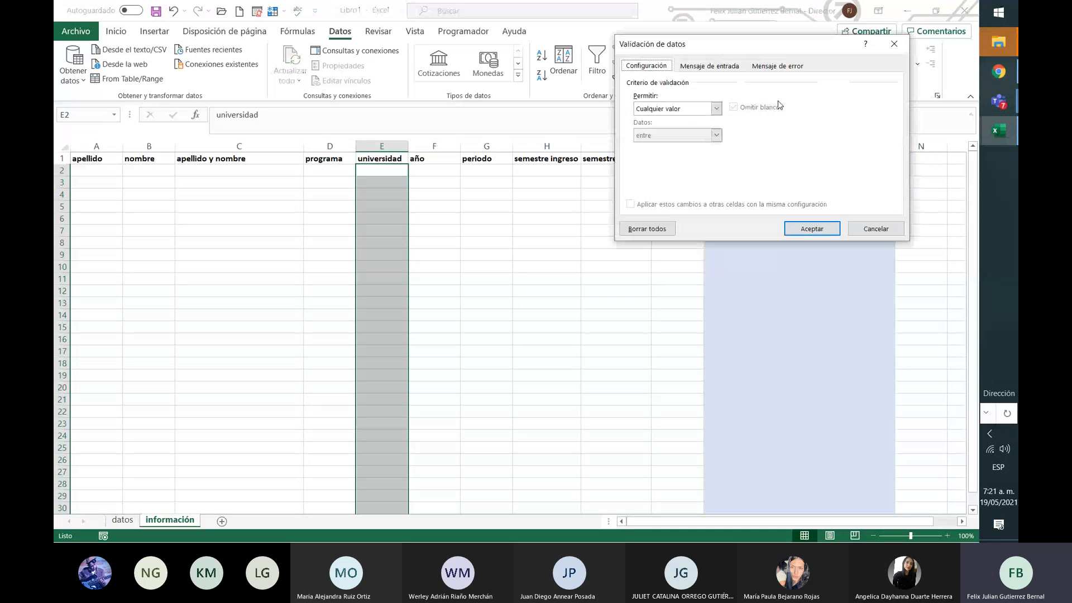
pyautogui.click(717, 110)
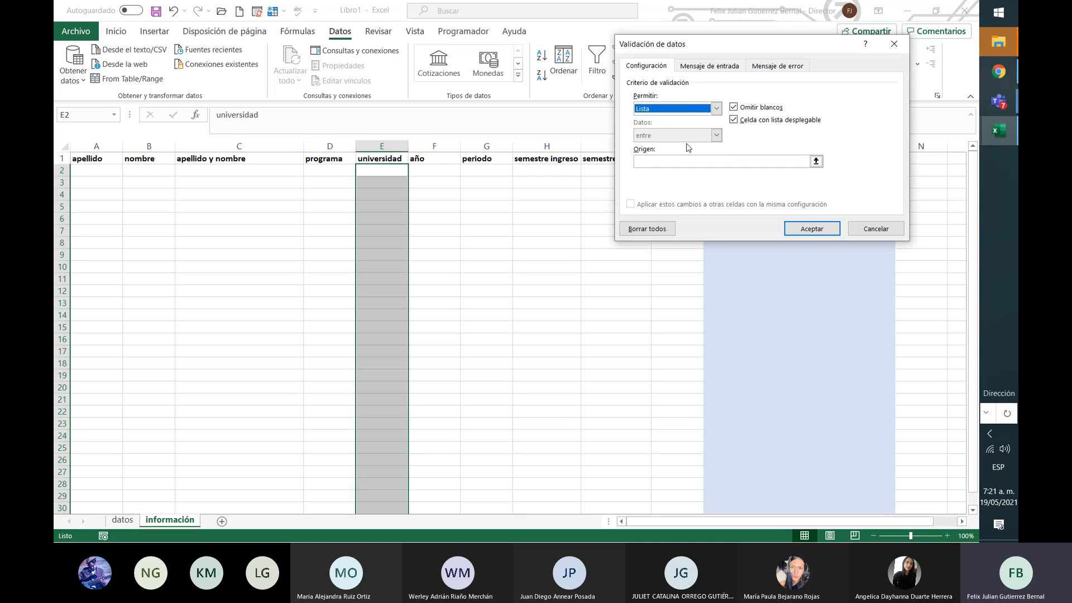
pyautogui.click(689, 147)
pyautogui.click(779, 163)
pyautogui.write('=')
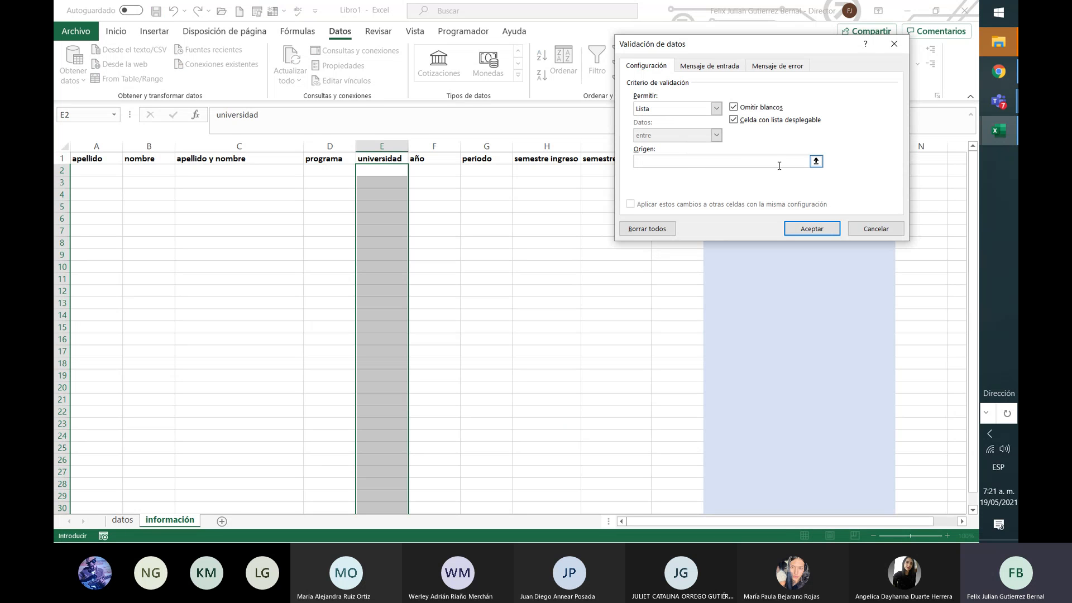
pyautogui.write('universi')
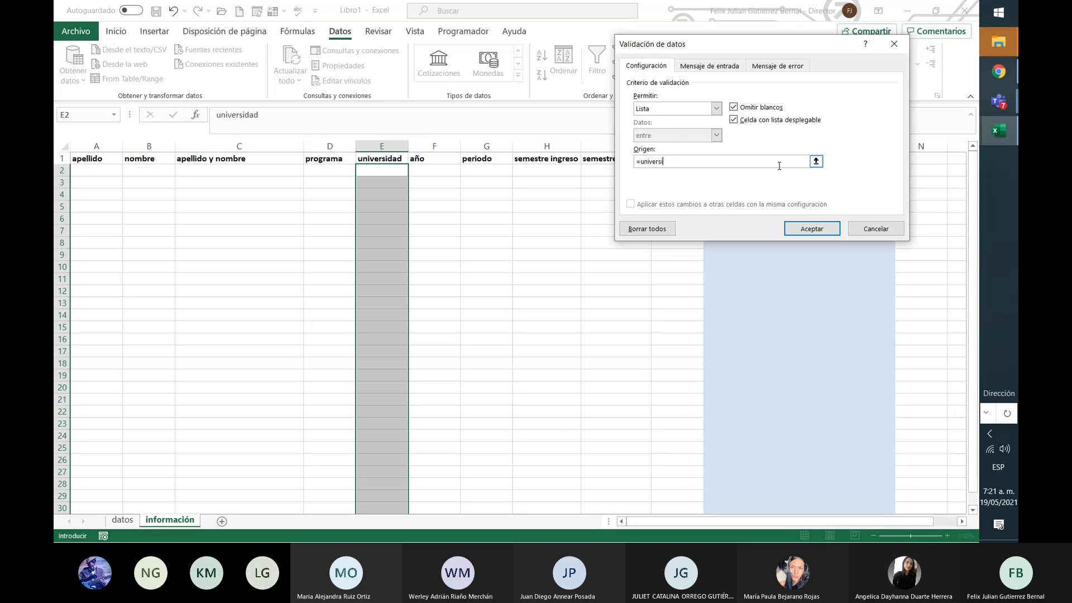
pyautogui.write('dades')
pyautogui.press('Return')
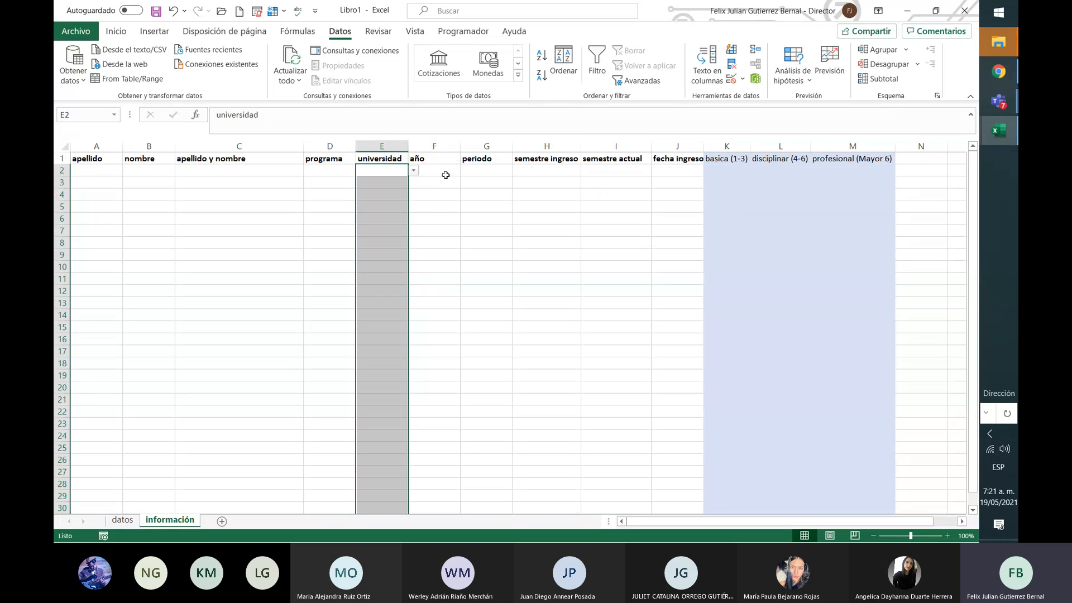
pyautogui.click(447, 145)
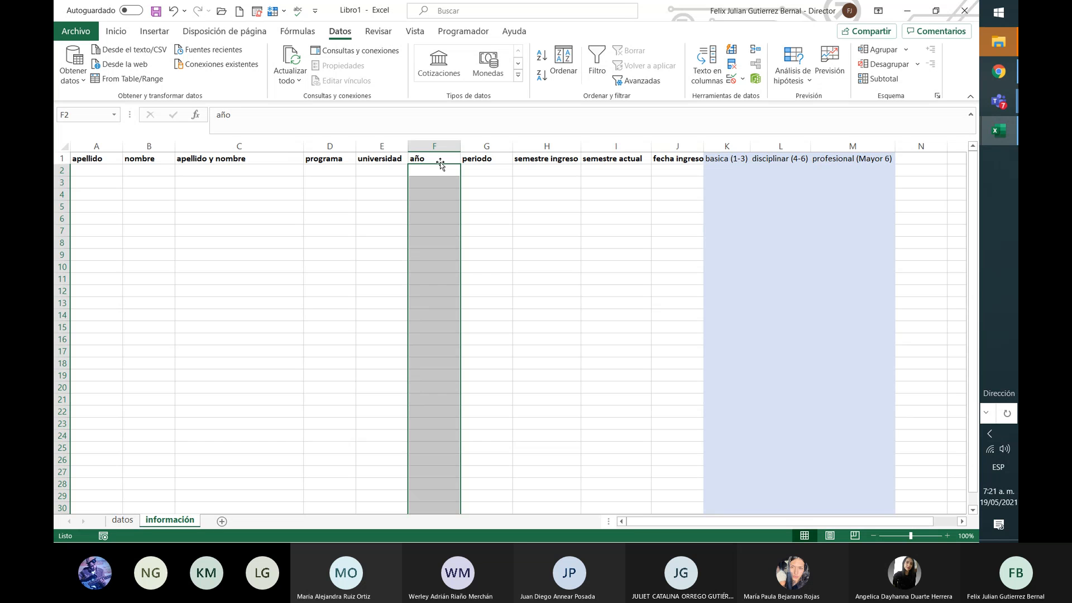
# Step: Allow only dates in the año column, starting from datos!D2 (2000)
pyautogui.click(742, 82)
pyautogui.click(757, 99)
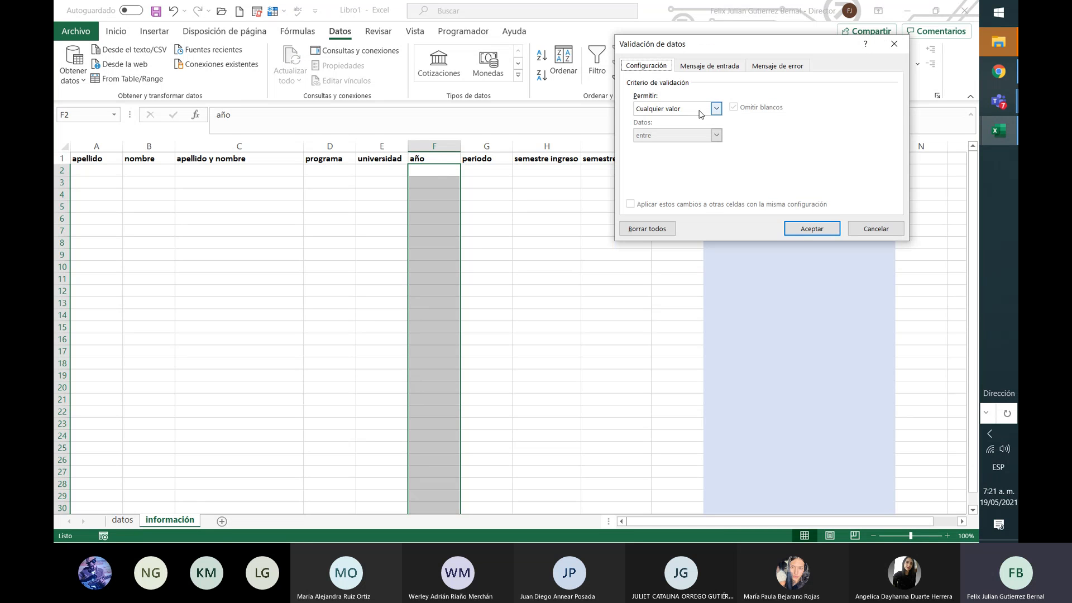
pyautogui.click(705, 110)
pyautogui.click(677, 154)
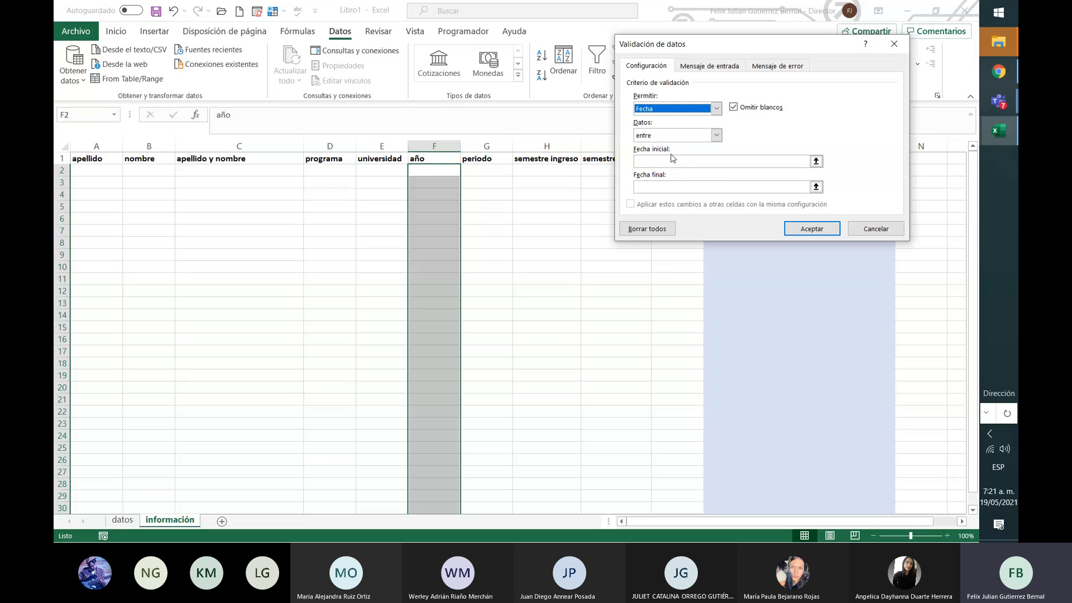
pyautogui.click(806, 161)
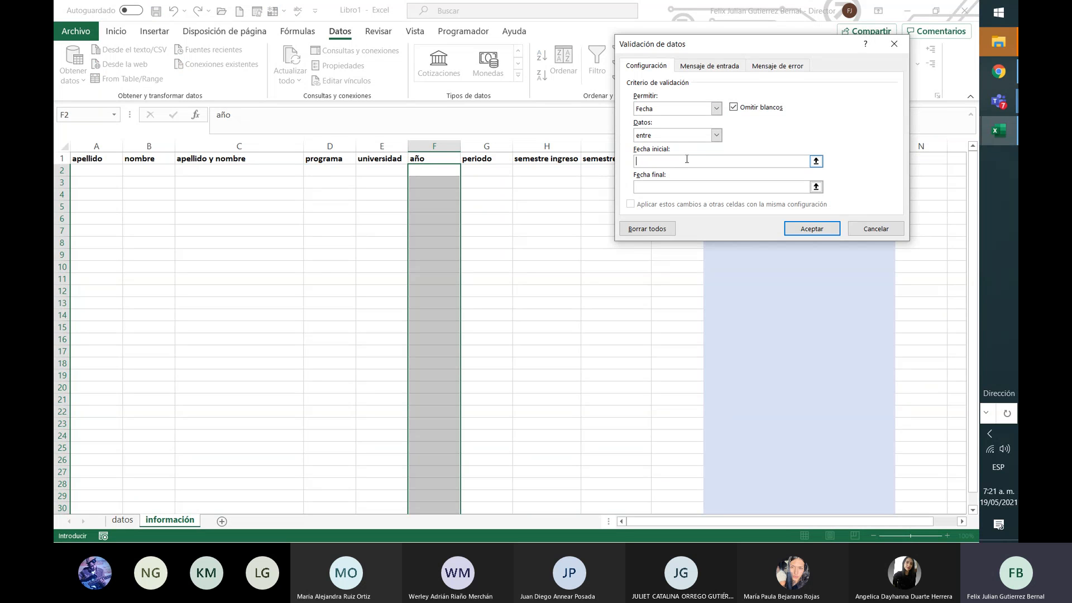
pyautogui.click(816, 162)
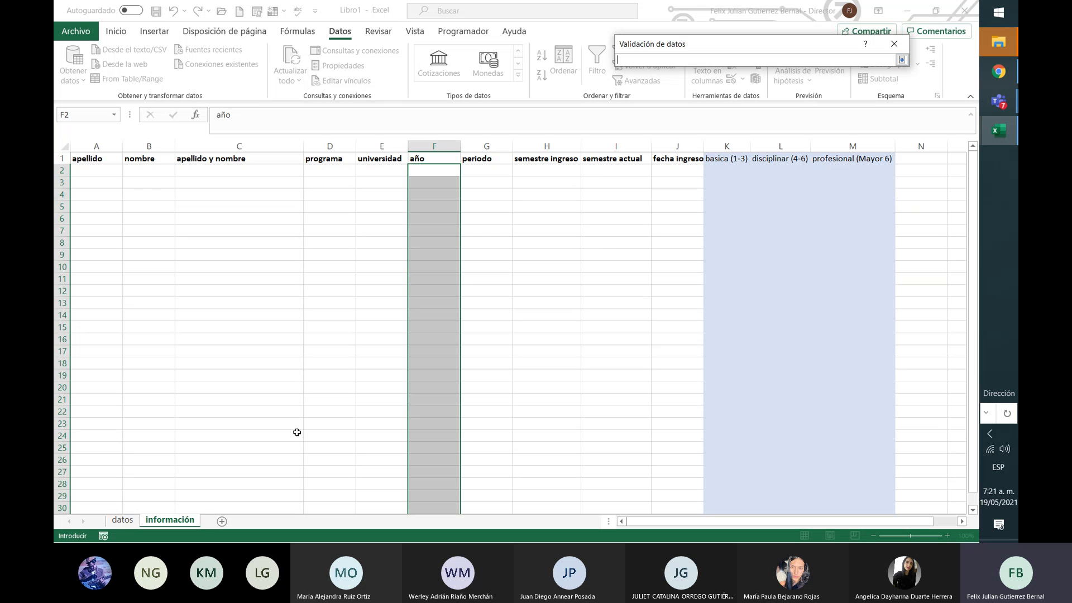
pyautogui.click(122, 522)
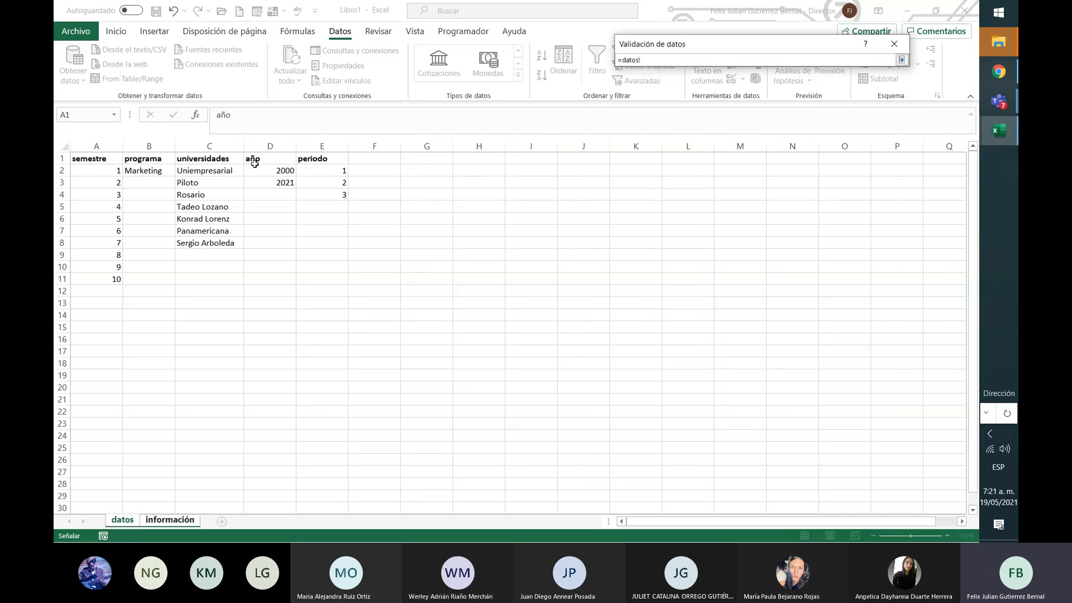
pyautogui.click(263, 169)
pyautogui.press('Return')
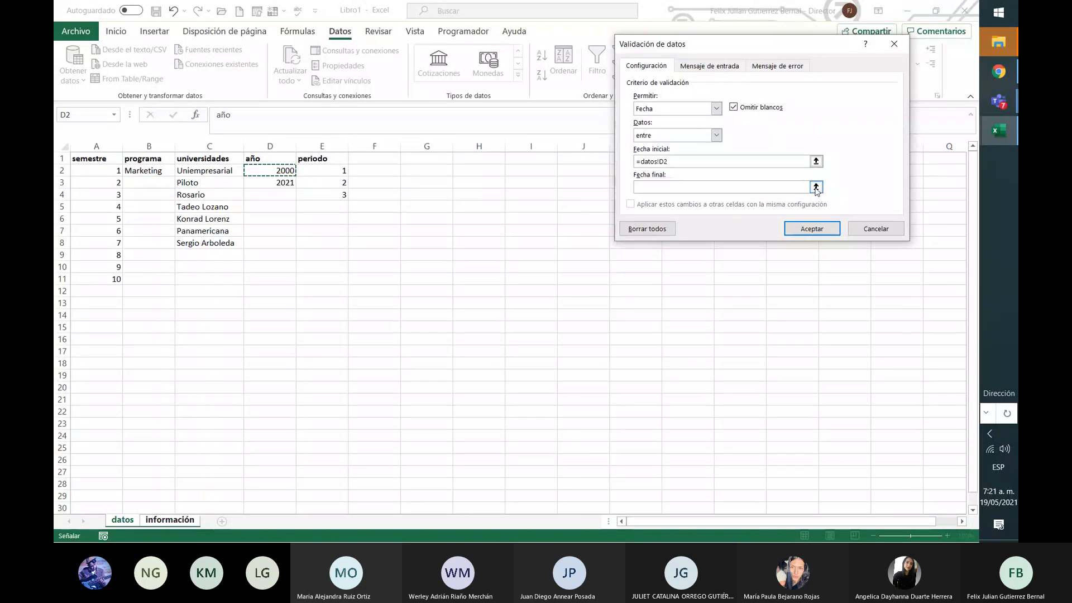
# Step: Set the date validation's end date to datos!D3 (2021) and confirm it
pyautogui.click(814, 188)
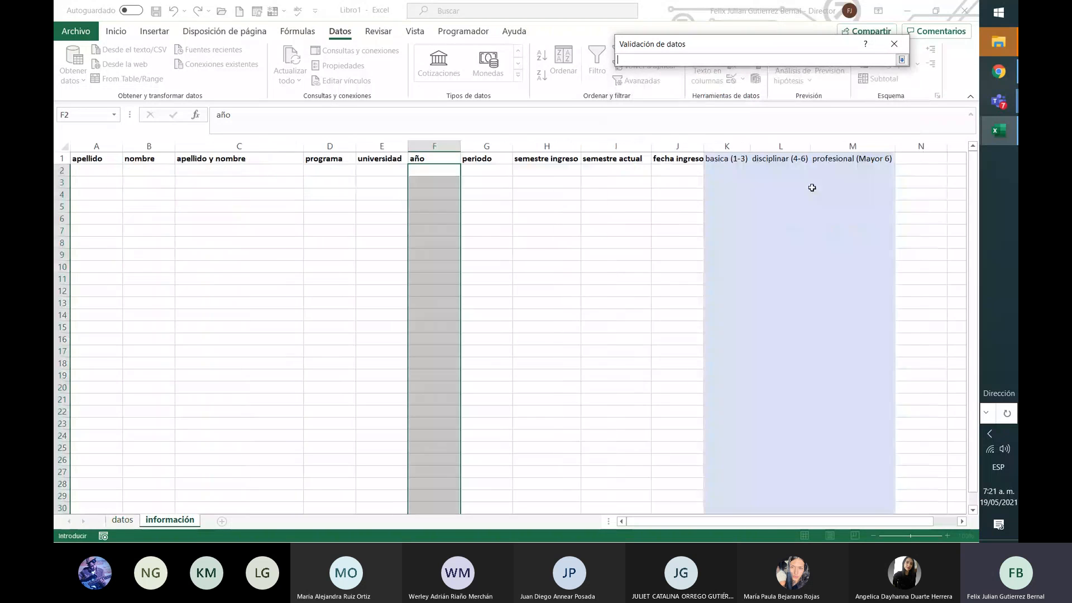
pyautogui.click(123, 520)
pyautogui.click(276, 183)
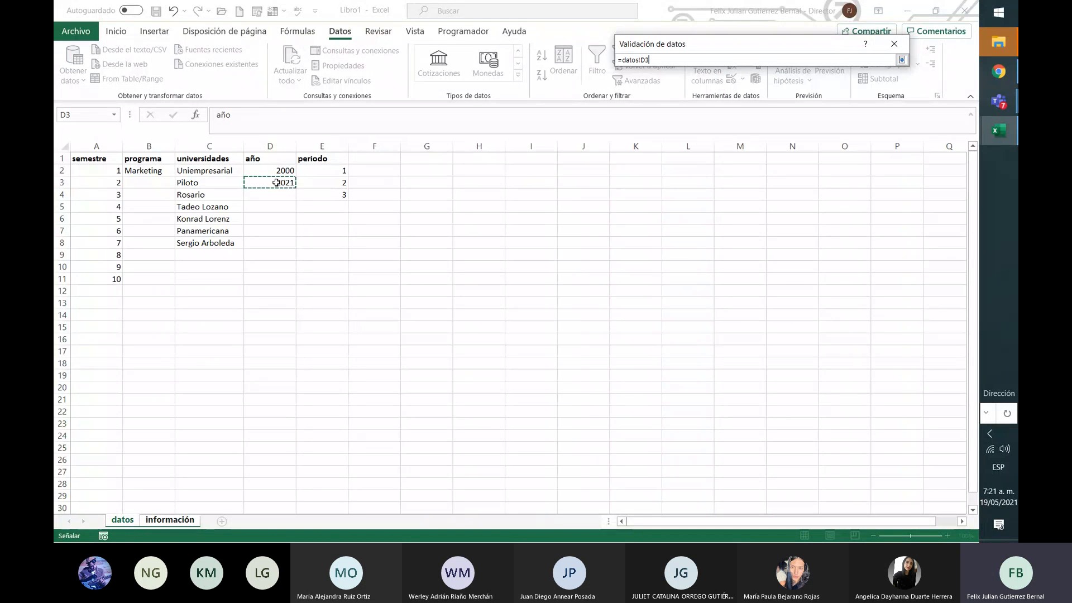
pyautogui.press('Return')
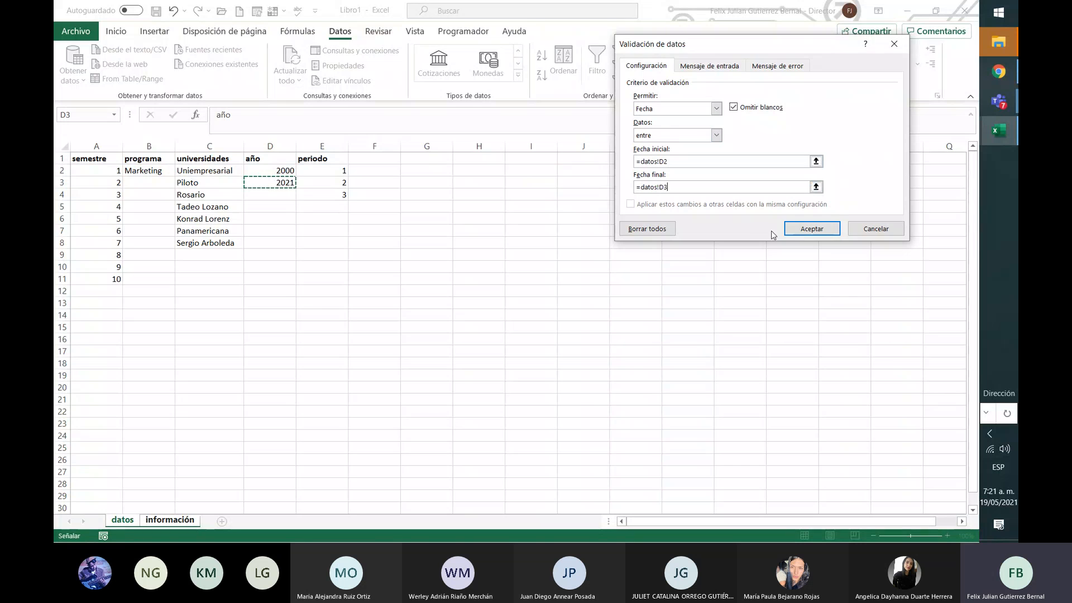
pyautogui.click(810, 231)
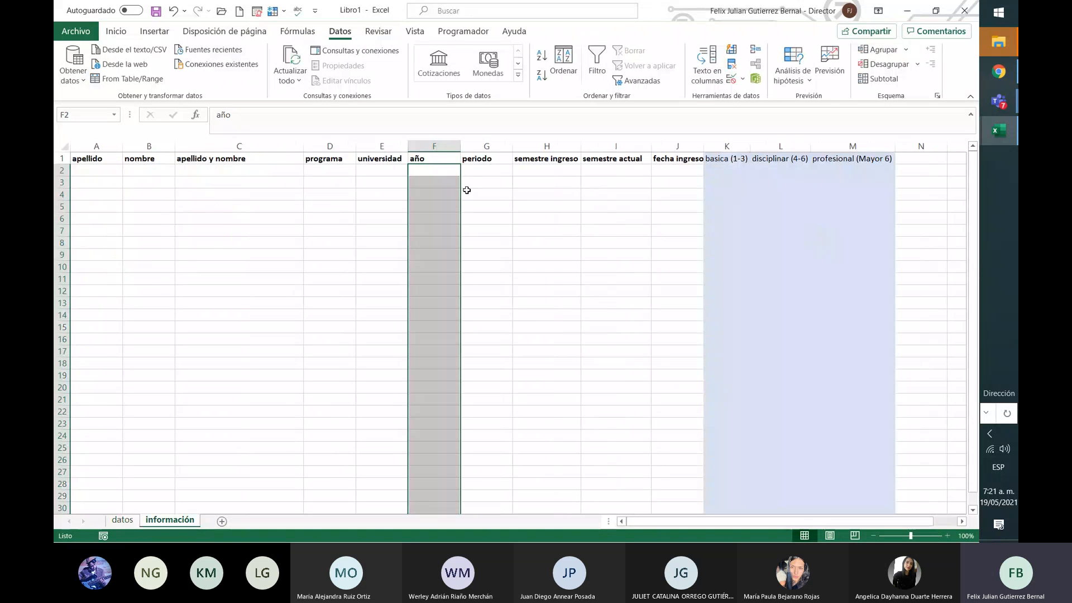
# Step: Add list data validation with source =periodo to the periodo column G
pyautogui.click(475, 147)
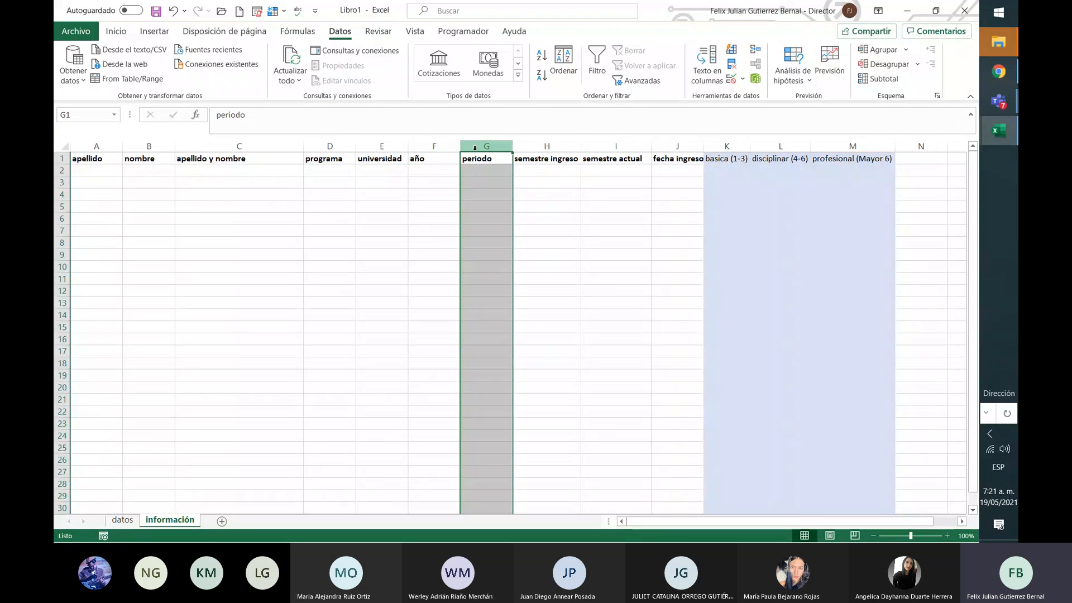
pyautogui.press('Return')
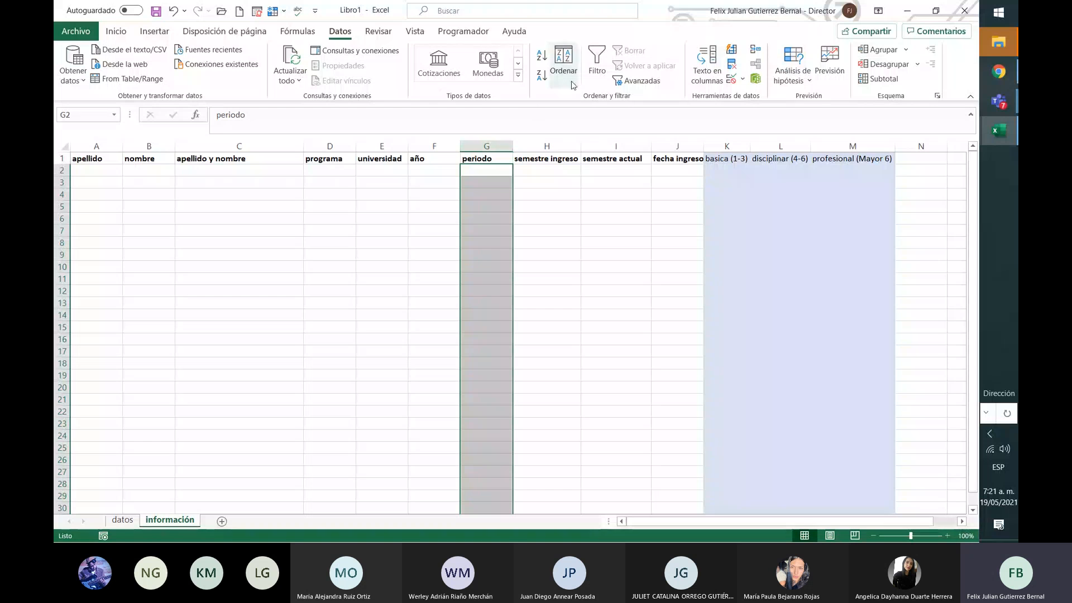
pyautogui.click(741, 83)
pyautogui.click(771, 99)
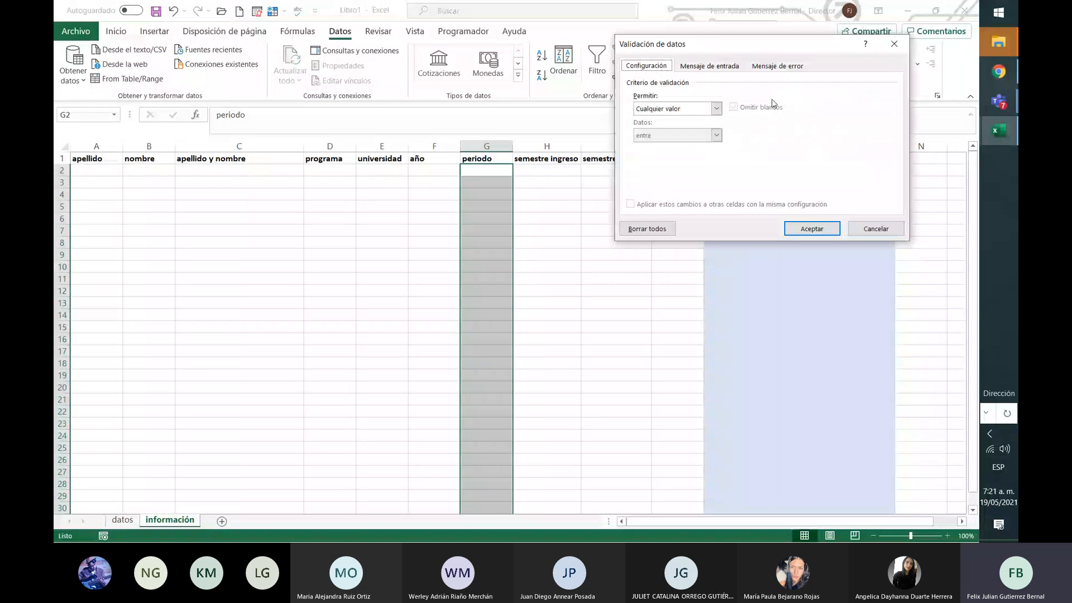
pyautogui.click(716, 108)
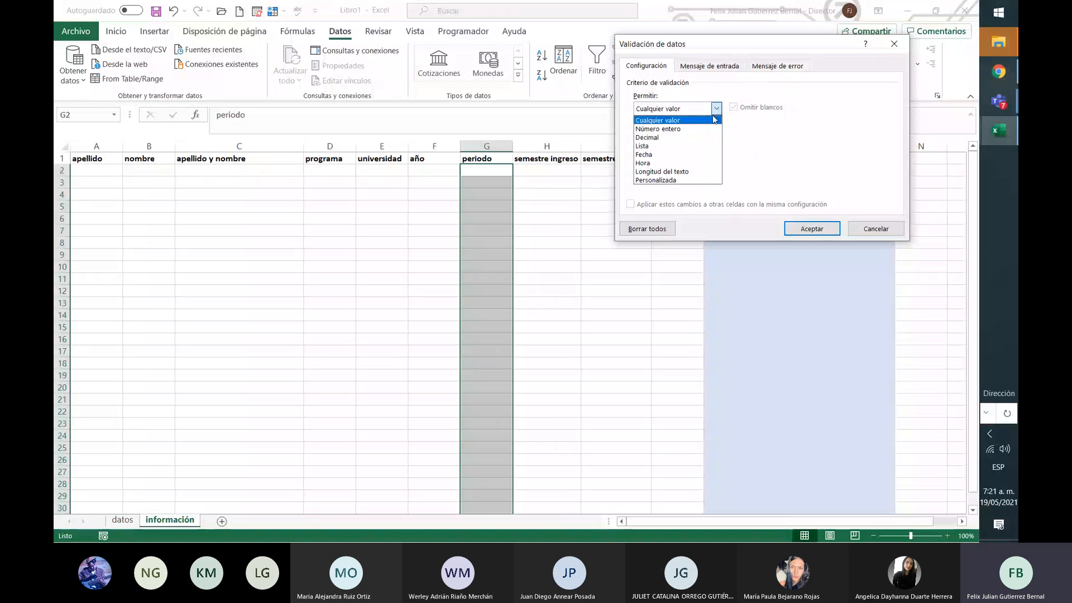
pyautogui.click(703, 146)
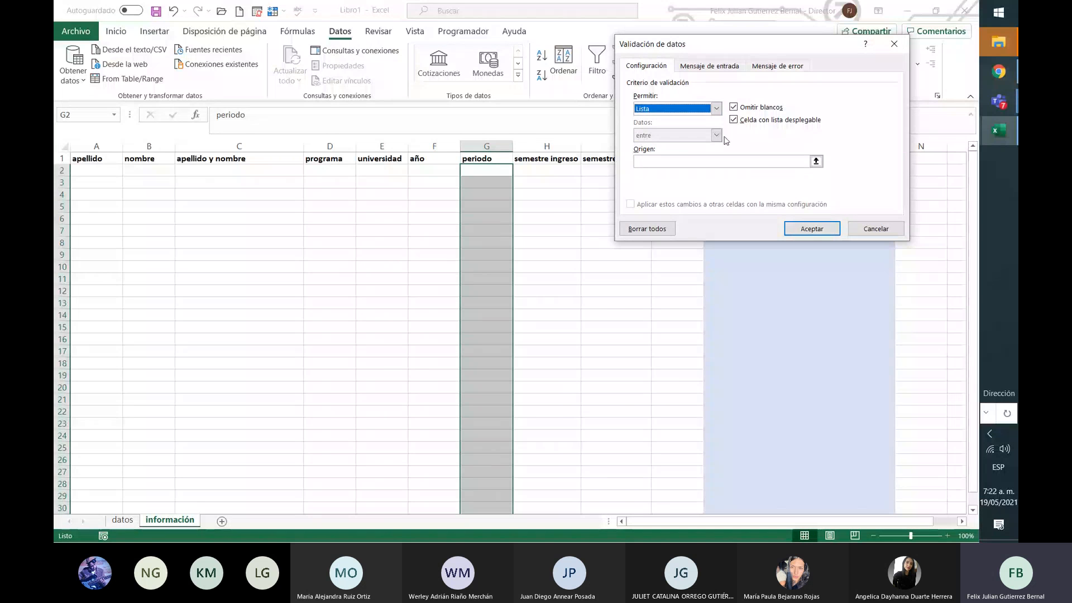
pyautogui.click(765, 162)
pyautogui.write('=periodo')
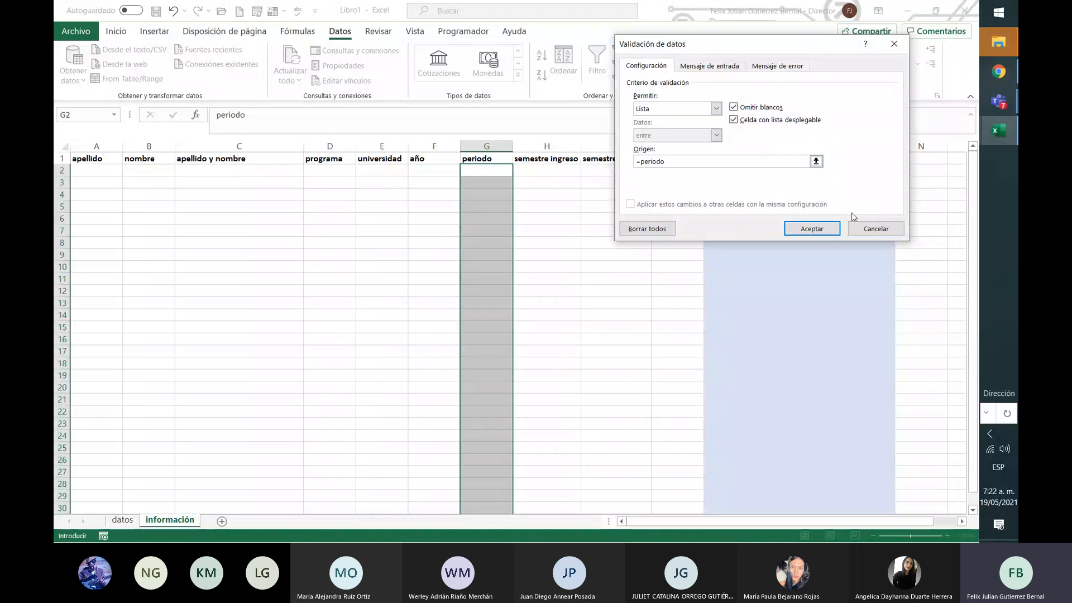
pyautogui.click(829, 228)
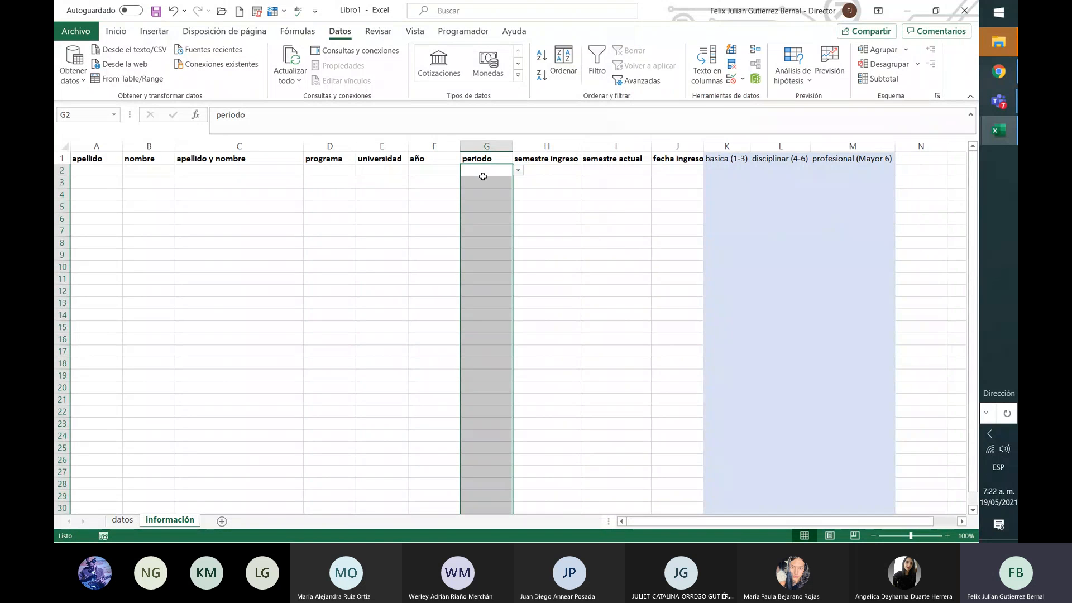
pyautogui.click(556, 173)
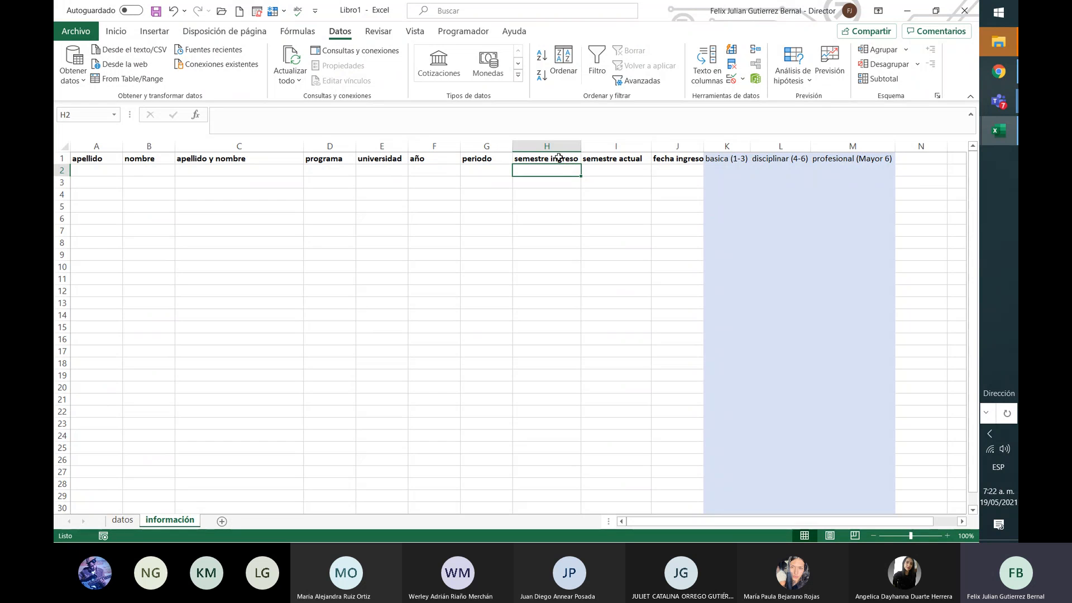
pyautogui.click(558, 158)
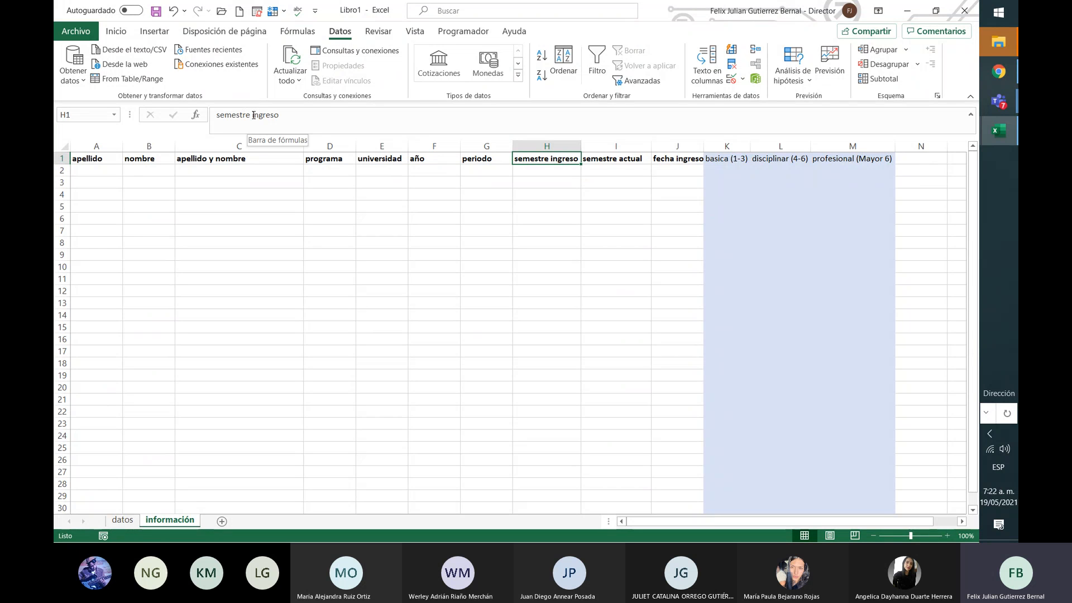
pyautogui.moveTo(252, 115); pyautogui.dragTo(197, 122)
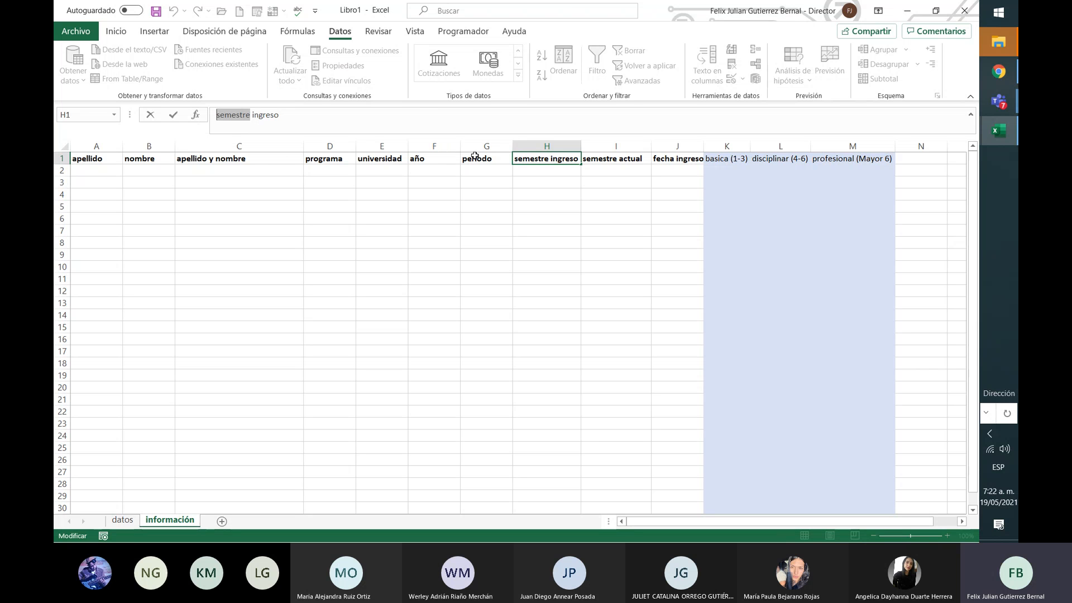
pyautogui.click(536, 176)
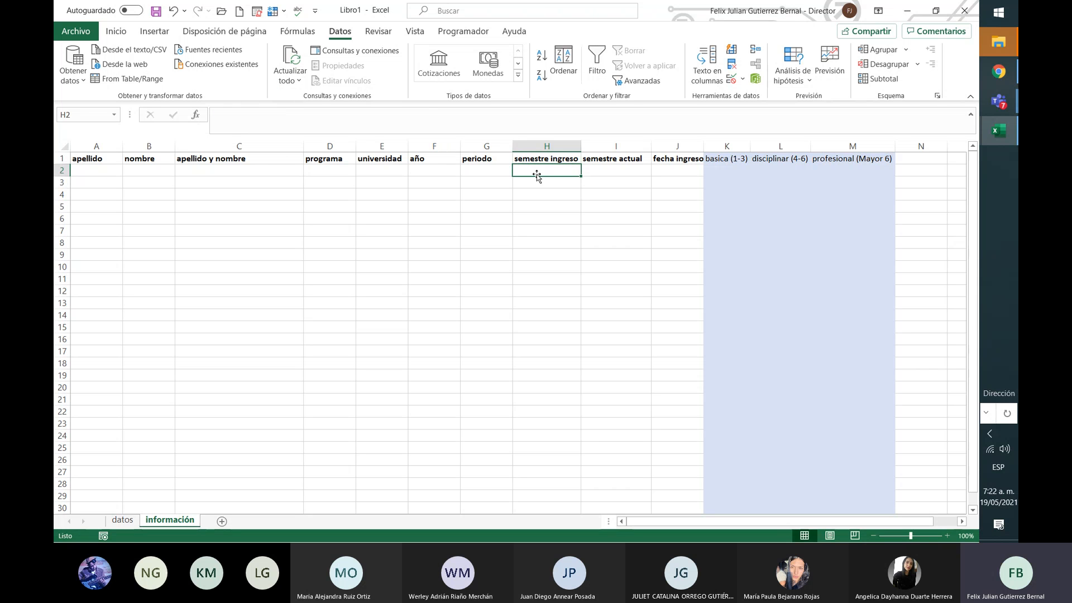
pyautogui.click(438, 171)
pyautogui.click(479, 173)
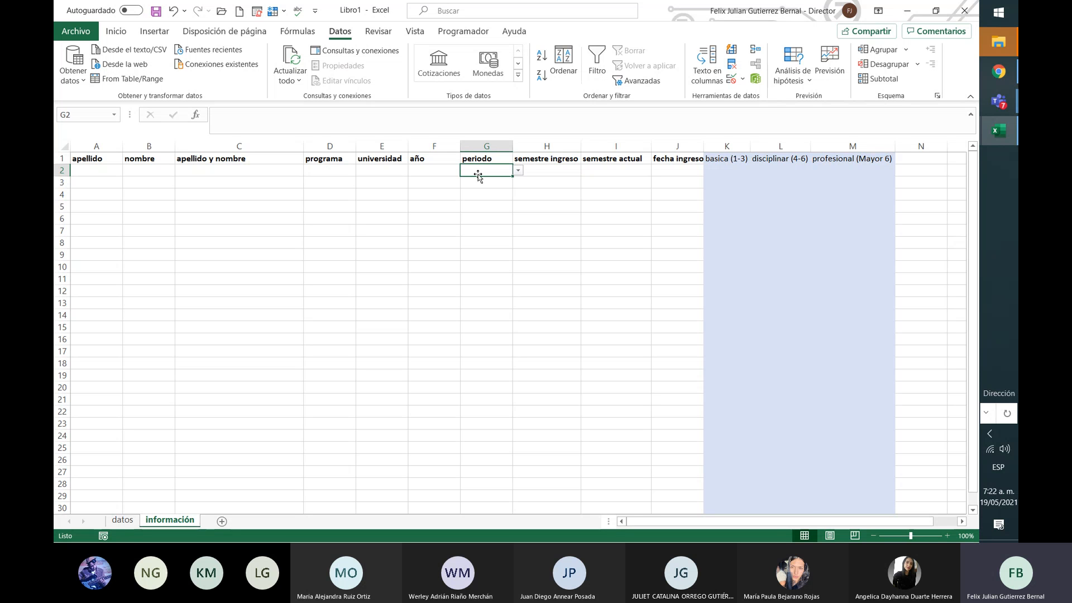
pyautogui.click(550, 147)
pyautogui.click(551, 160)
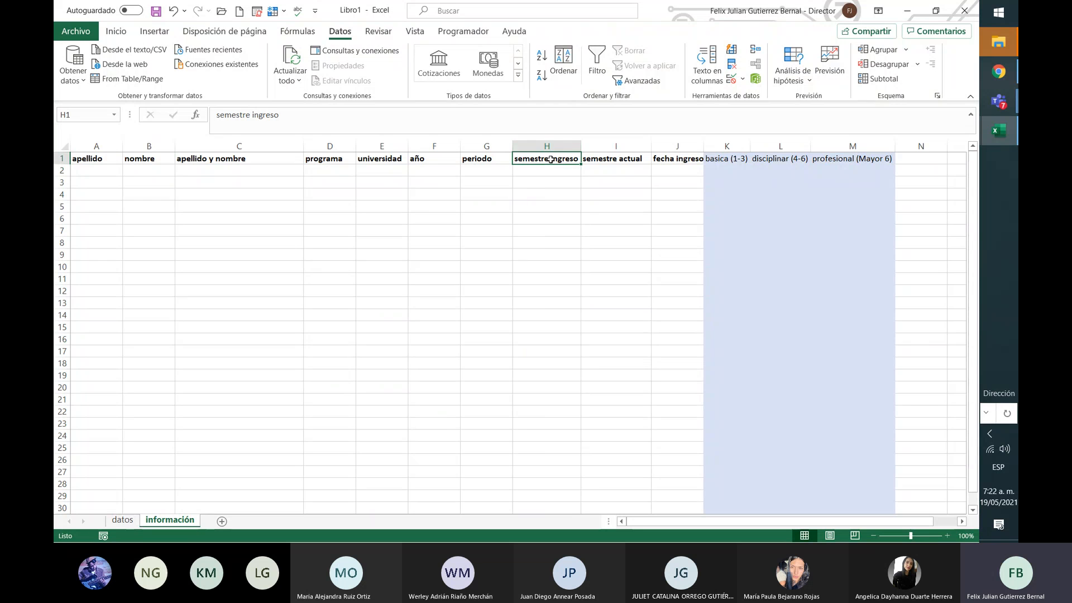
pyautogui.click(607, 173)
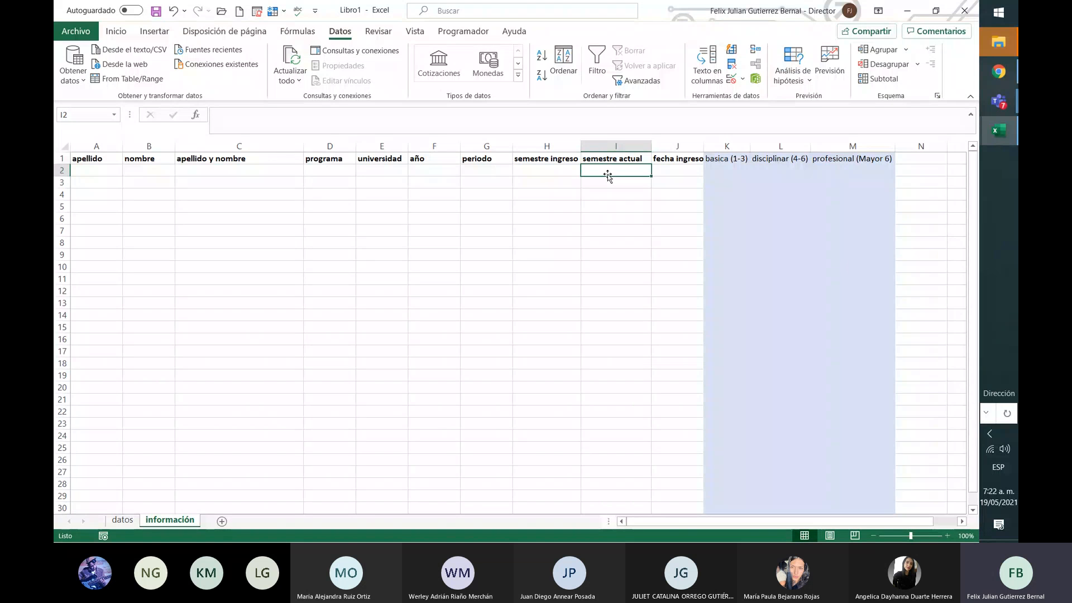
pyautogui.click(684, 175)
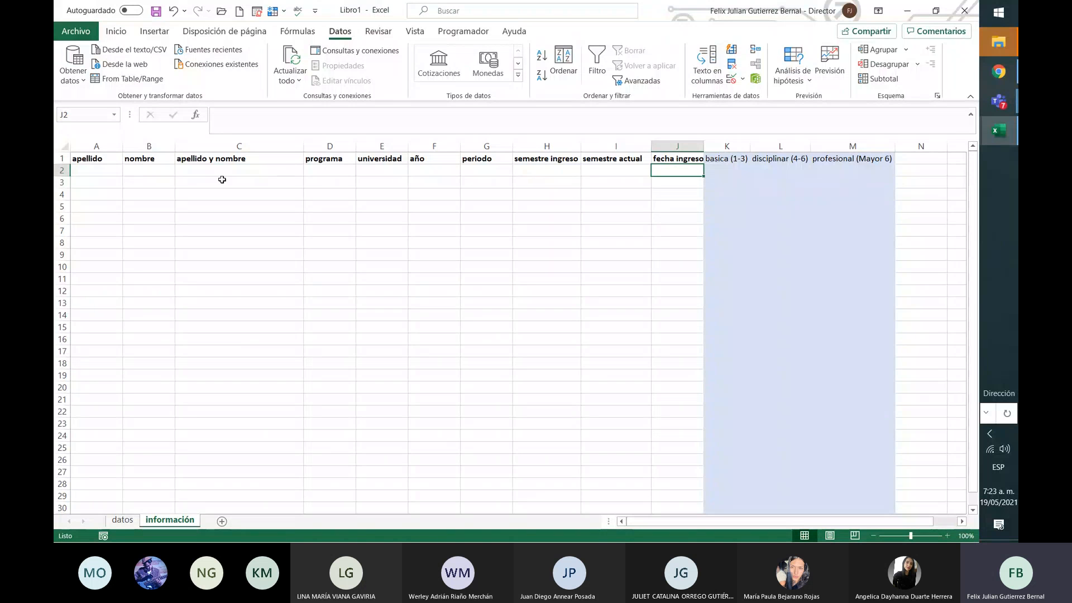
# Step: Enter a sample surname in A2 and rename the A1 header to 'apellidos'
pyautogui.click(80, 173)
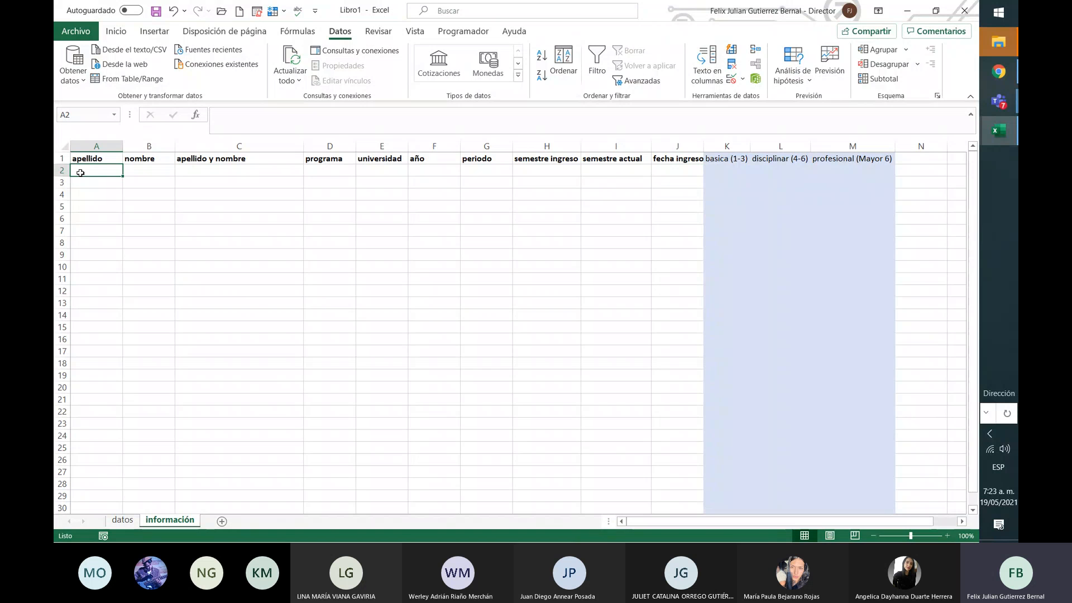
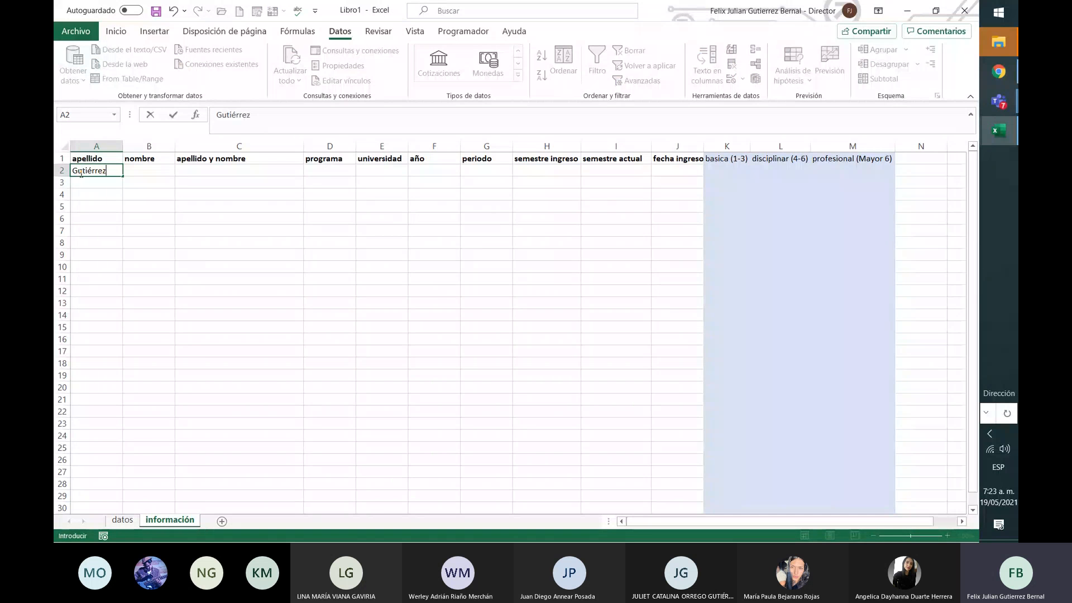
pyautogui.press('Return')
pyautogui.click(92, 170)
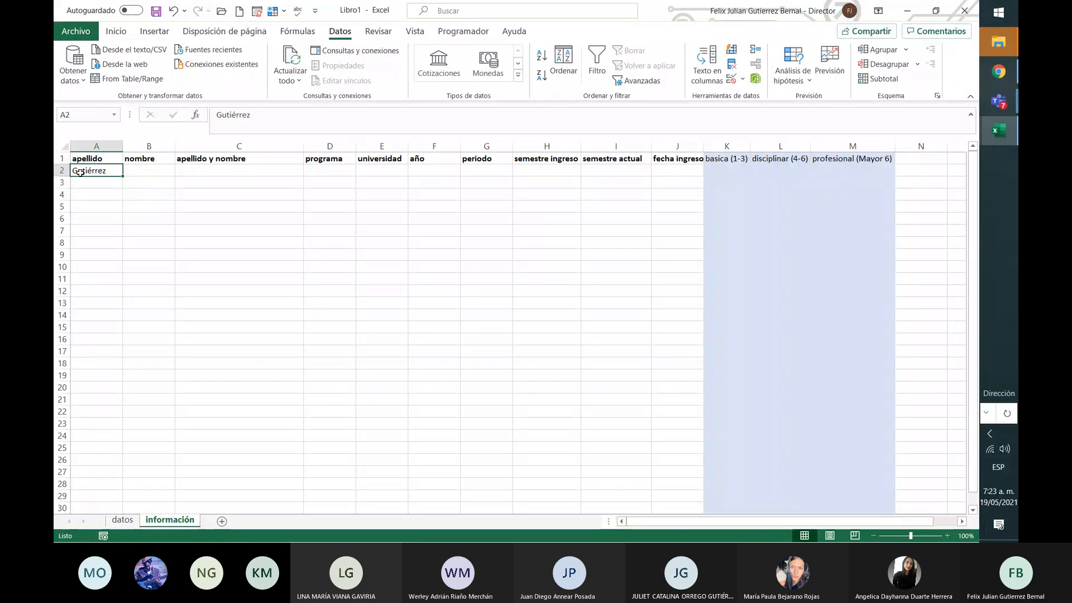
pyautogui.click(108, 157)
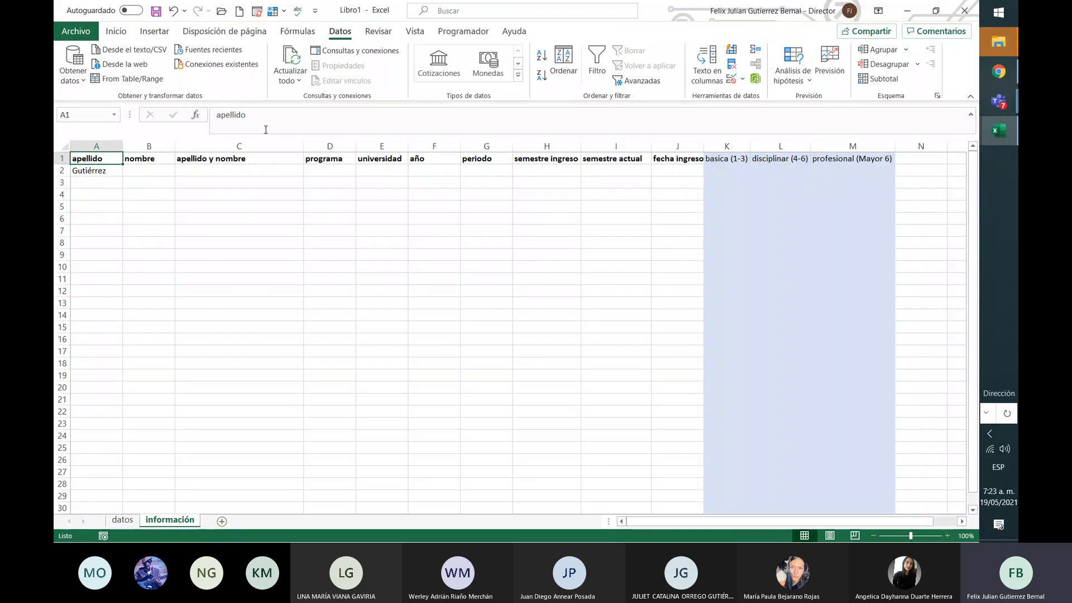
pyautogui.click(273, 114)
pyautogui.write('s')
pyautogui.press('Return')
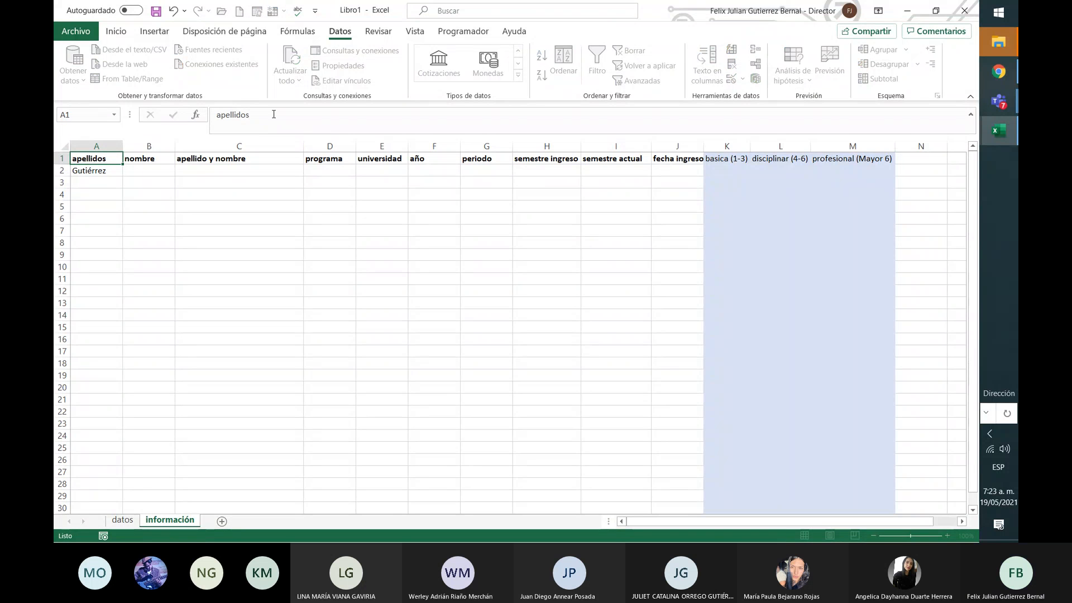
# Step: Add a second surname to A2 and enter the person's first names in B2
pyautogui.click(274, 114)
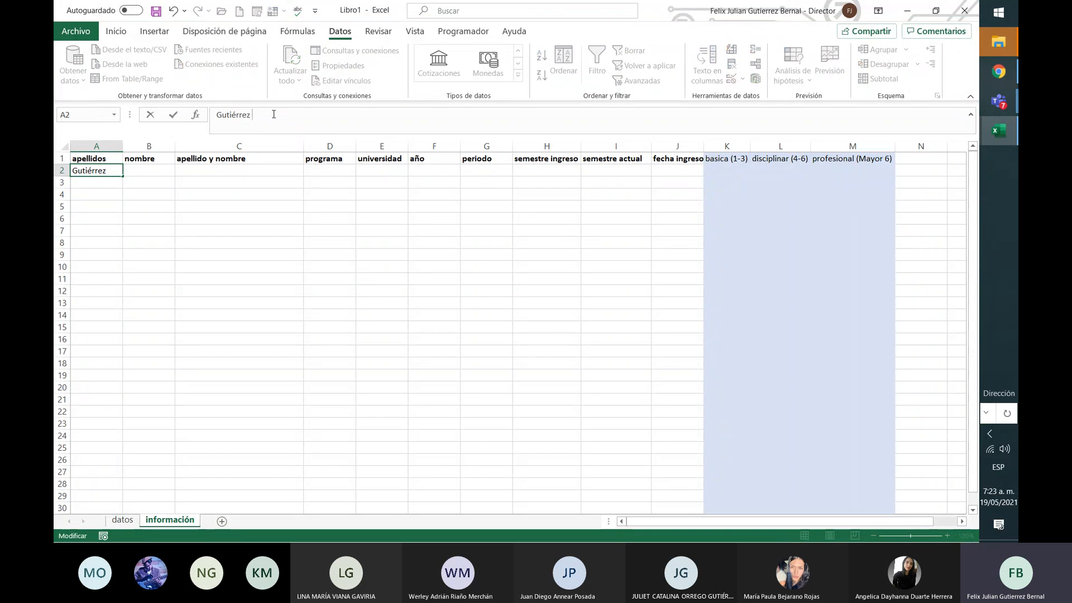
pyautogui.press('Return')
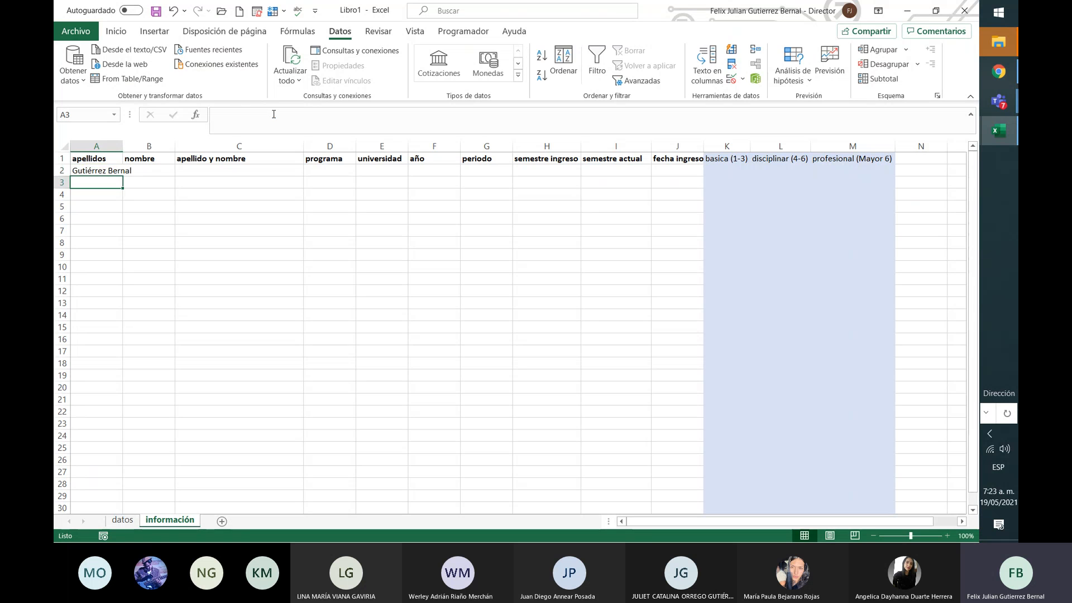
pyautogui.press('Up')
pyautogui.press('Right')
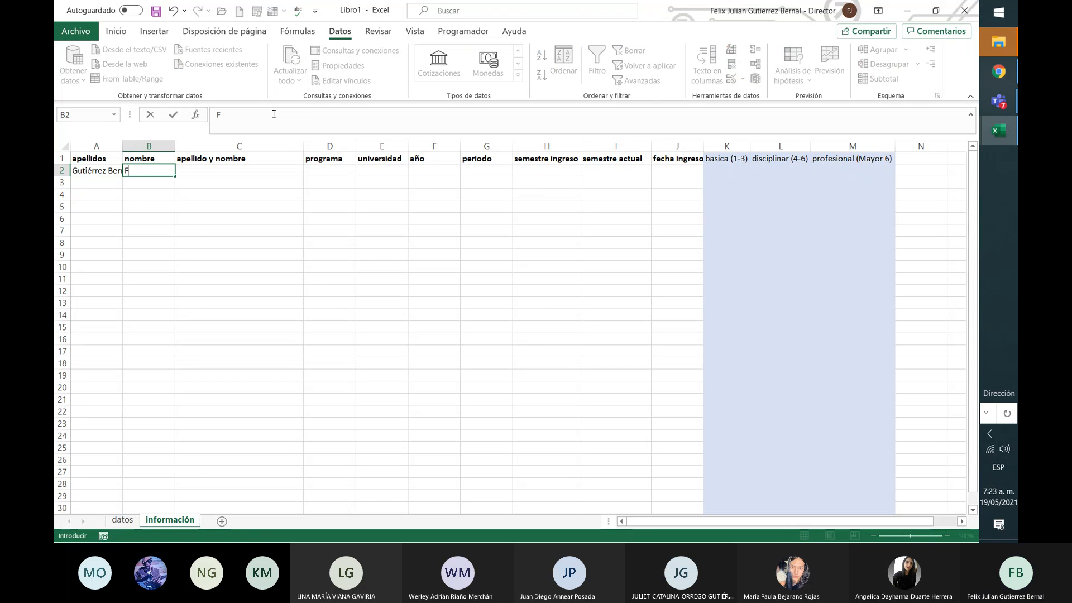
pyautogui.click(203, 192)
# Step: AutoFit columns A and B to their contents and zoom the sheet to 120%
pyautogui.doubleClick(122, 144)
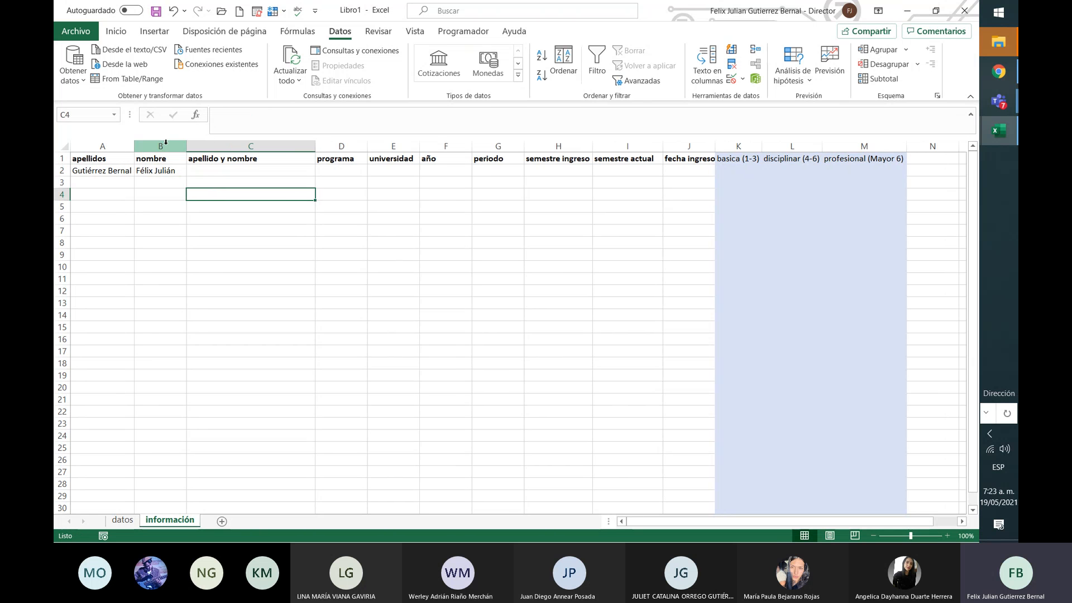
pyautogui.doubleClick(183, 146)
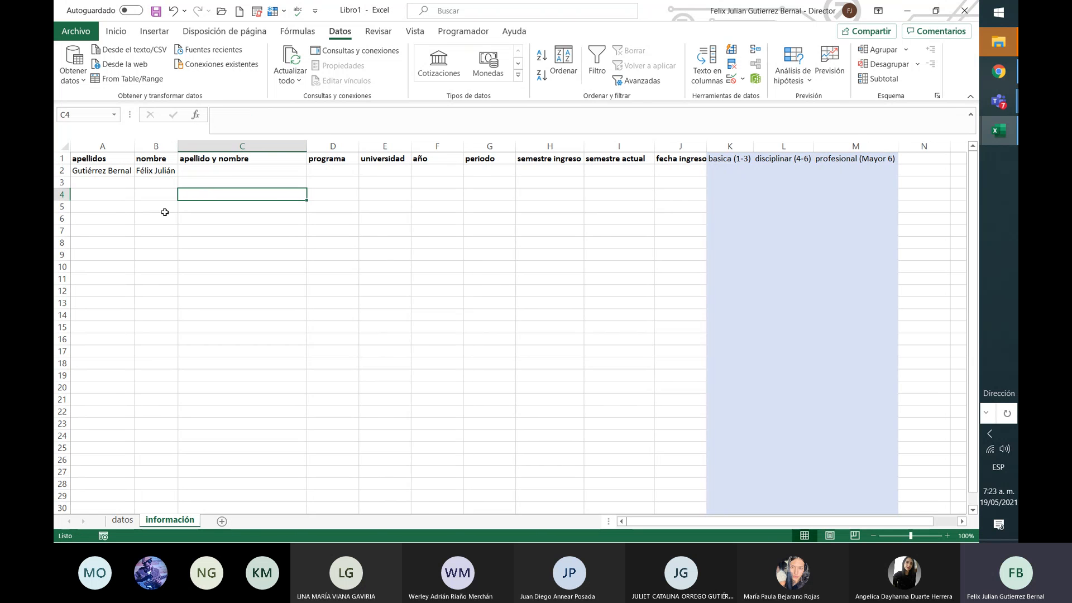
pyautogui.click(165, 217)
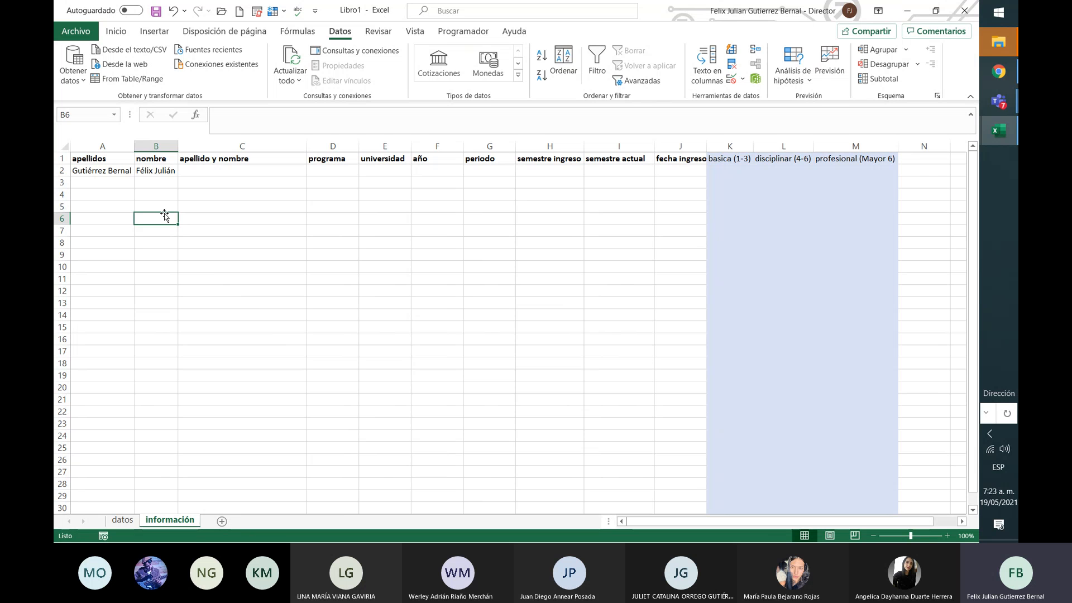
pyautogui.moveTo(114, 171); pyautogui.dragTo(151, 171)
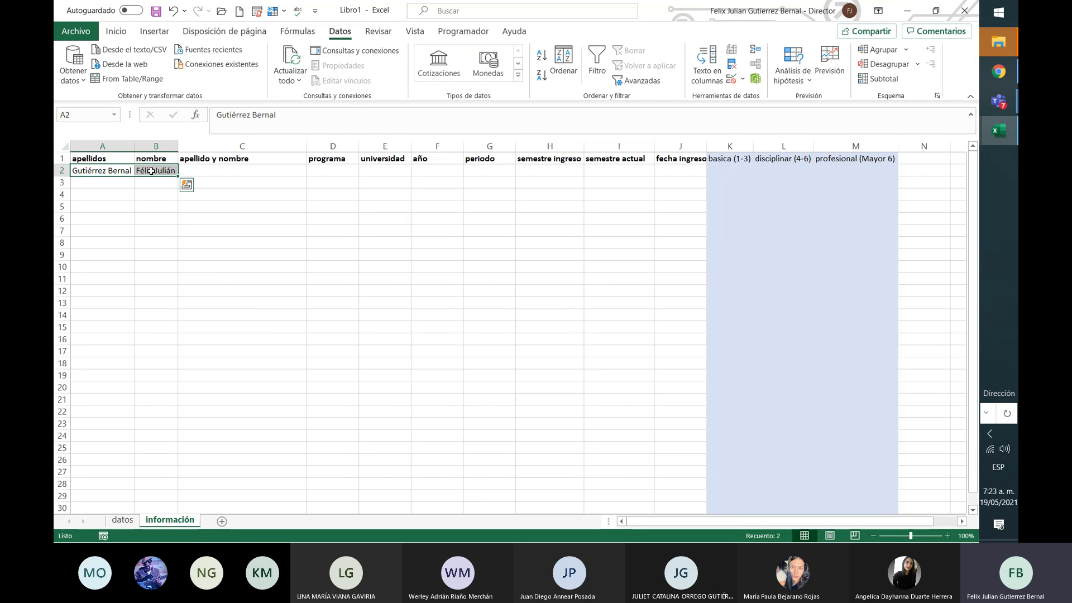
pyautogui.click(187, 170)
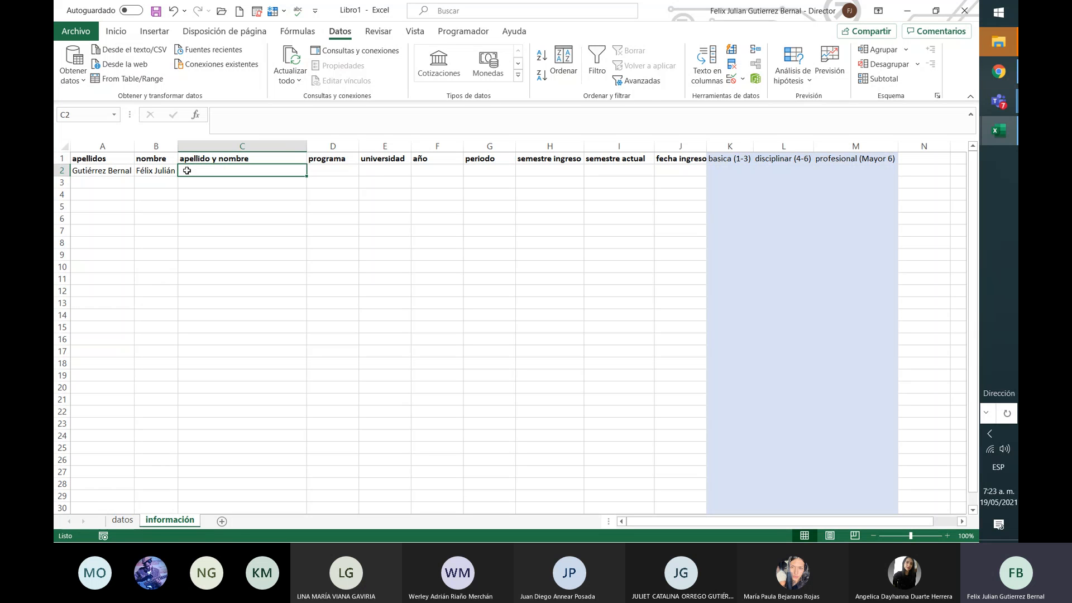
pyautogui.click(119, 172)
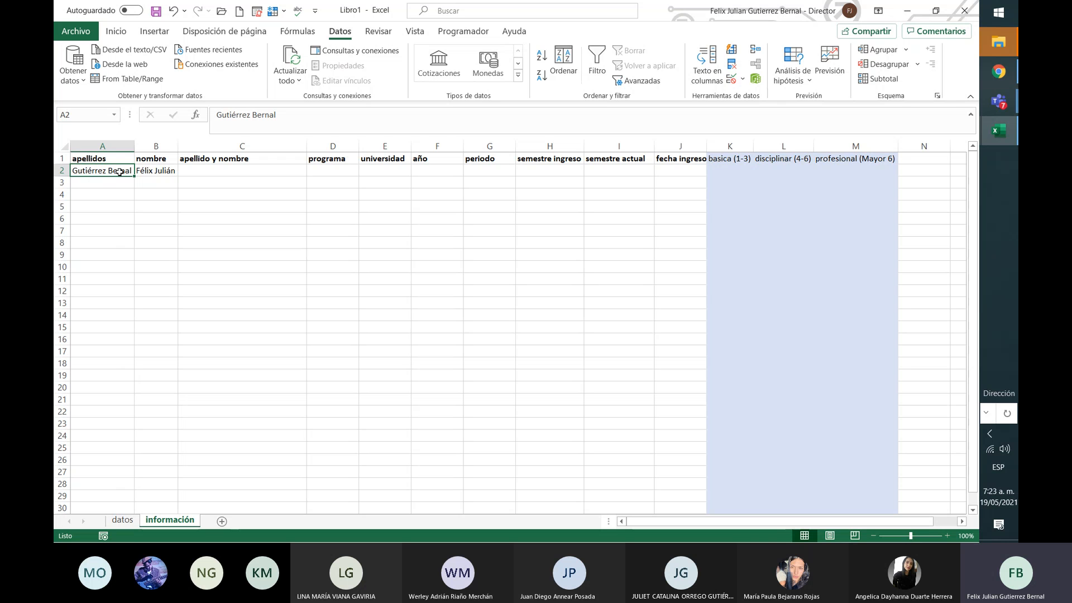
pyautogui.click(200, 170)
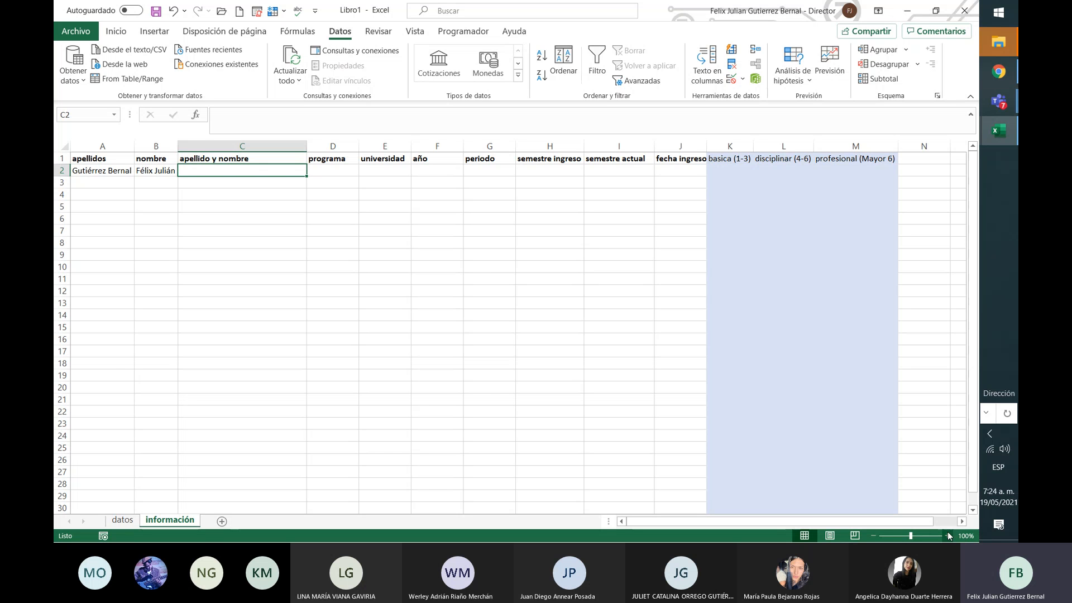
pyautogui.click(947, 535)
pyautogui.click(947, 535)
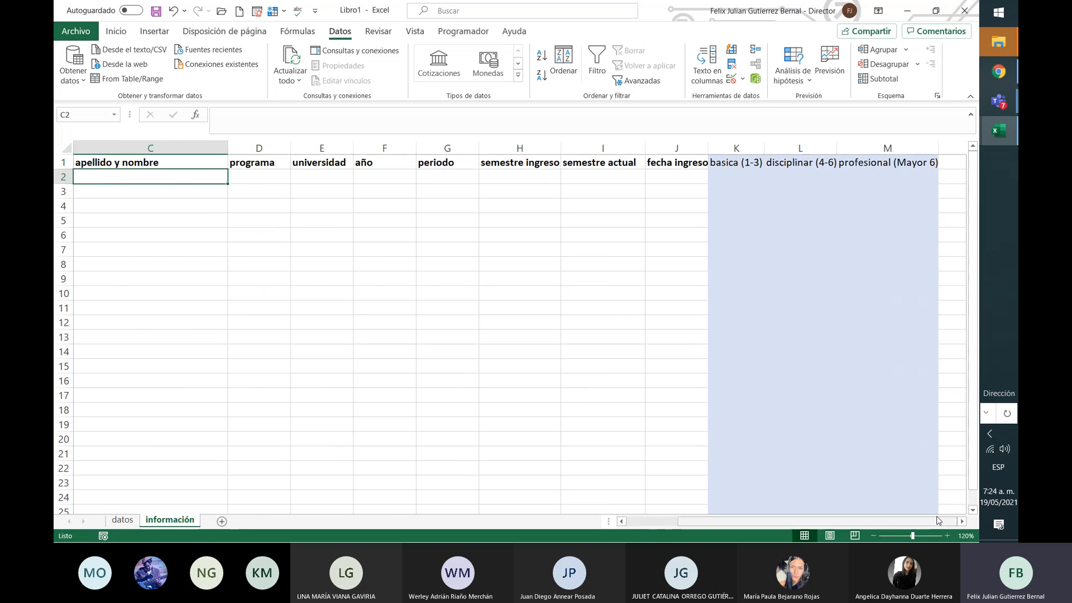
# Step: Enter the formula =A2&B2 in C2 to join surname and first name
pyautogui.moveTo(938, 520); pyautogui.dragTo(886, 520)
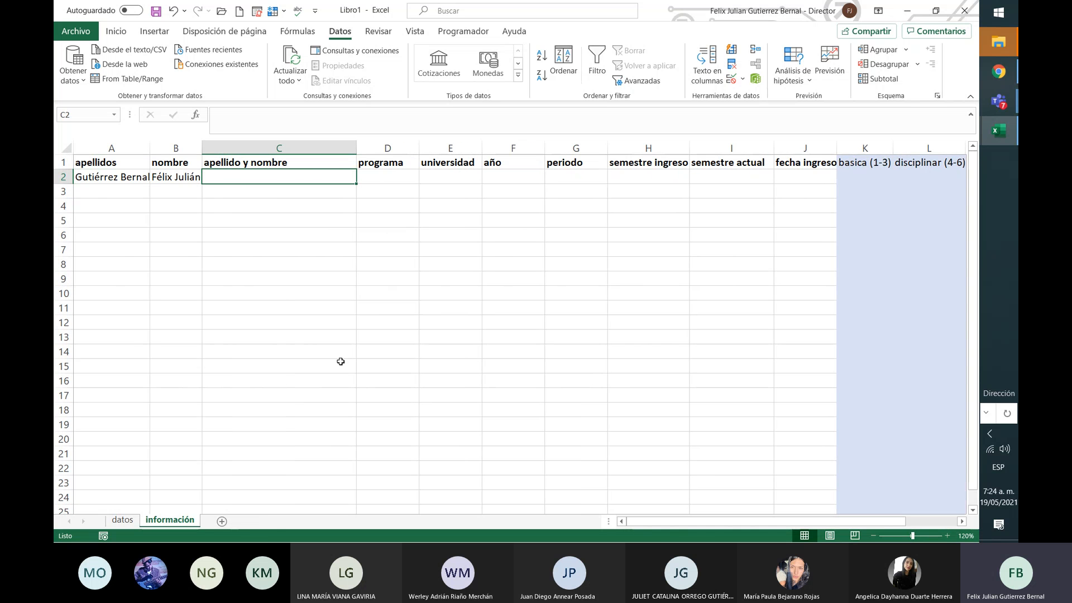
pyautogui.write('&')
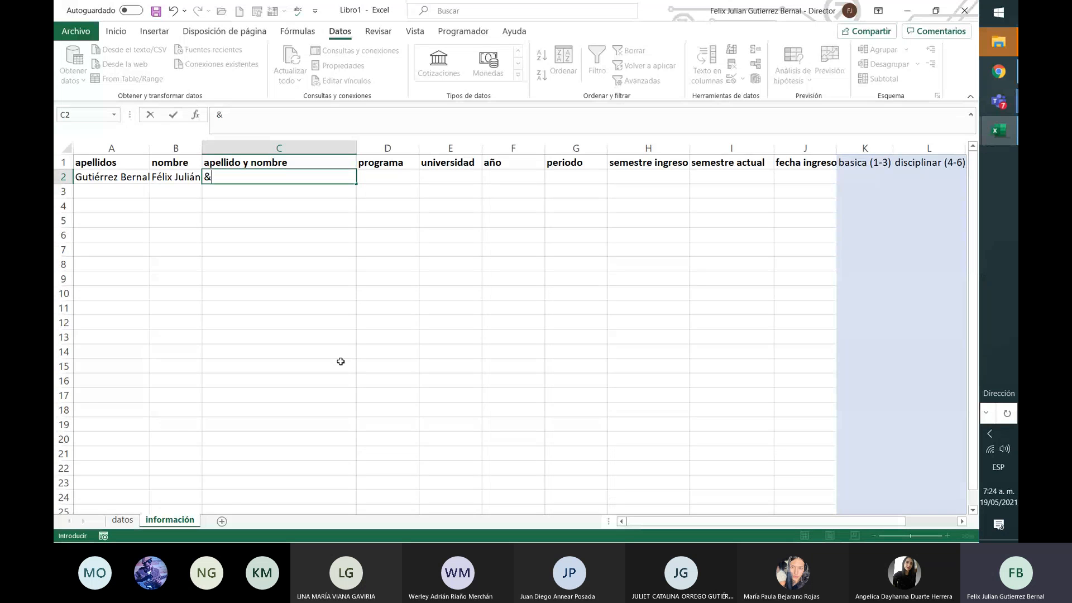
pyautogui.press('BackSpace')
pyautogui.write('=')
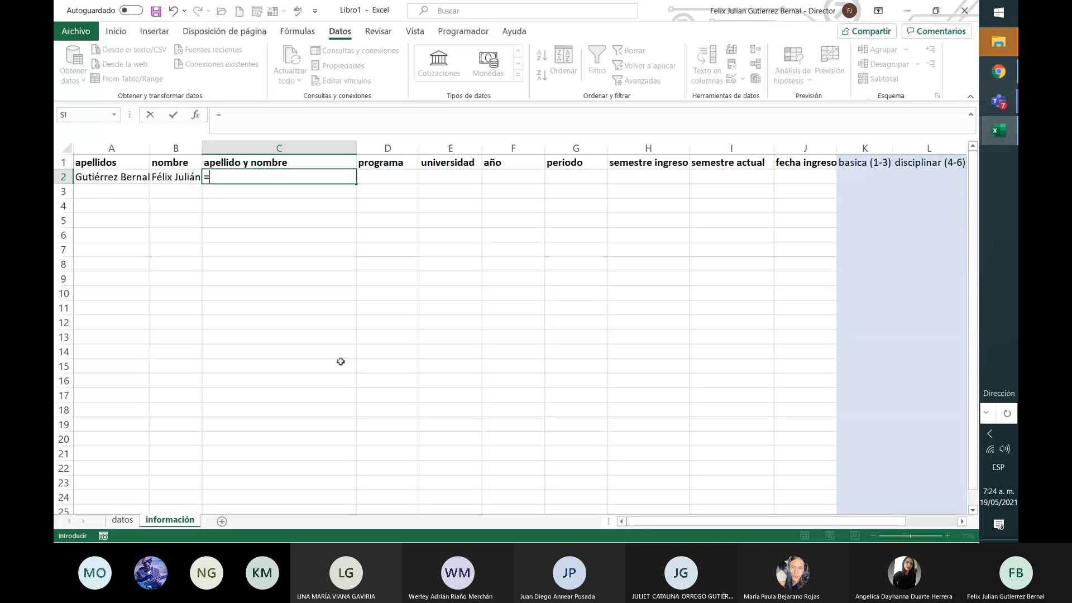
pyautogui.click(99, 176)
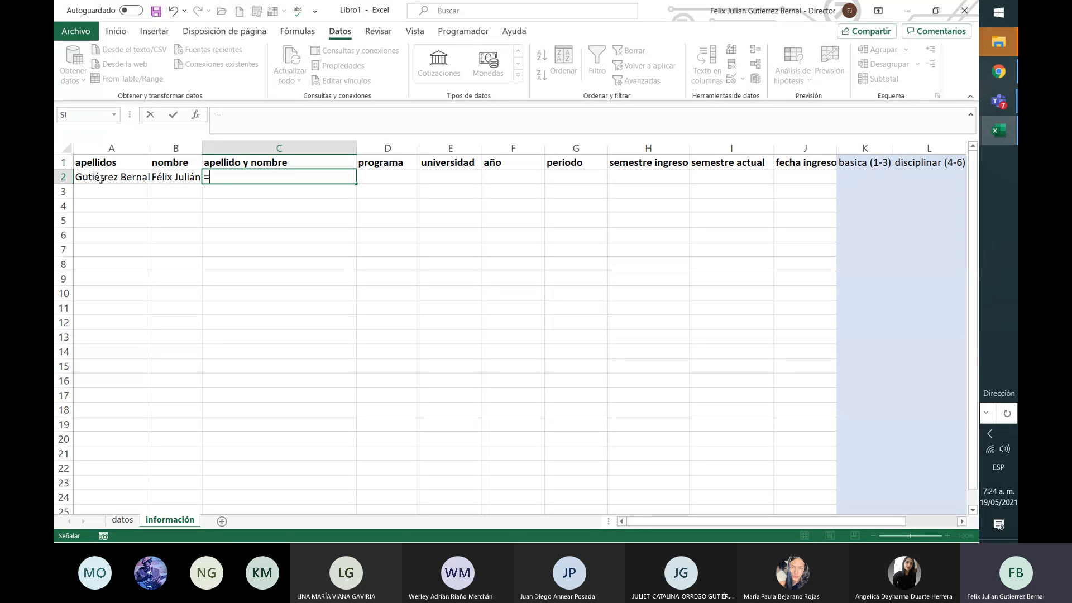
pyautogui.write('&')
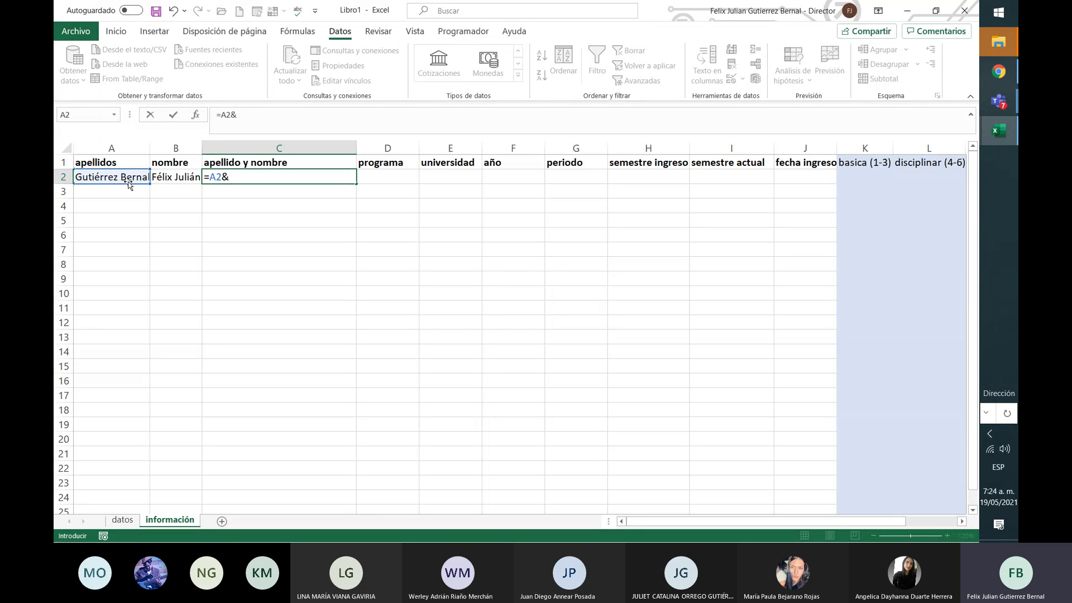
pyautogui.click(176, 176)
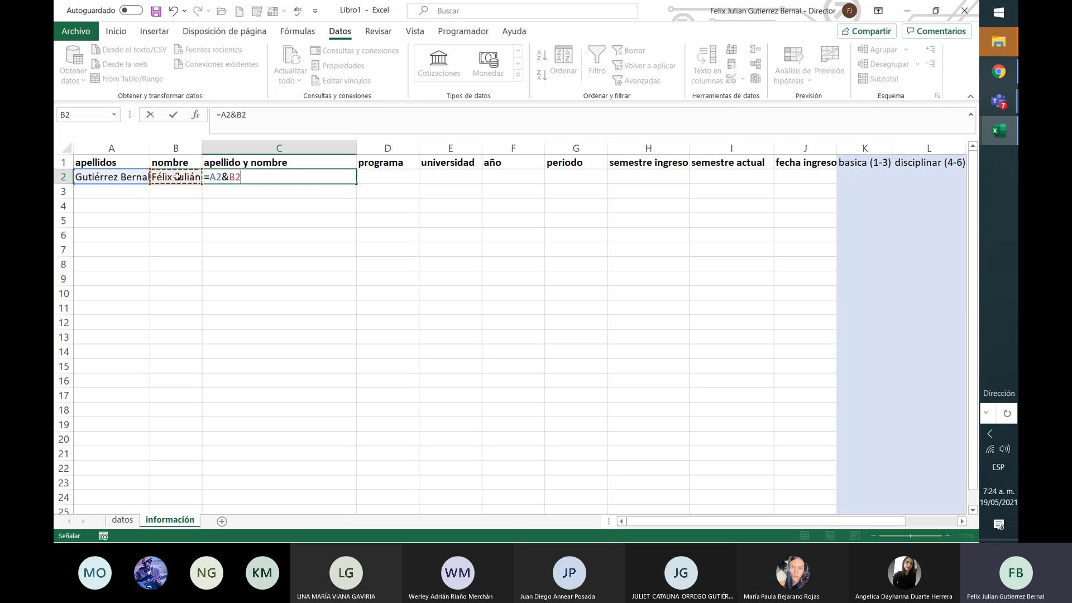
pyautogui.hotkey('ctrl', 'Return')
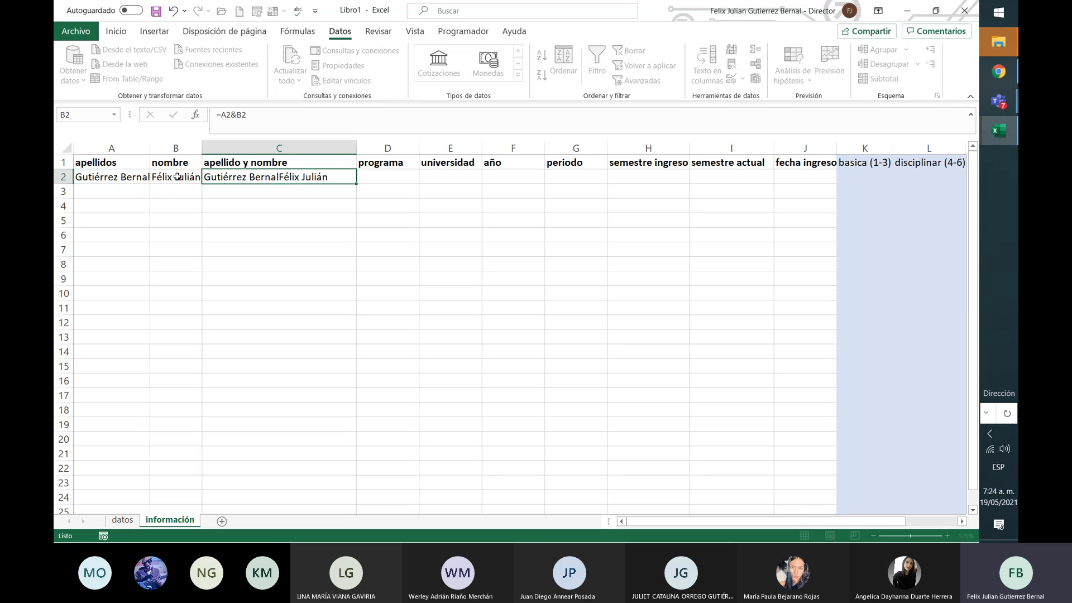
pyautogui.press('Return')
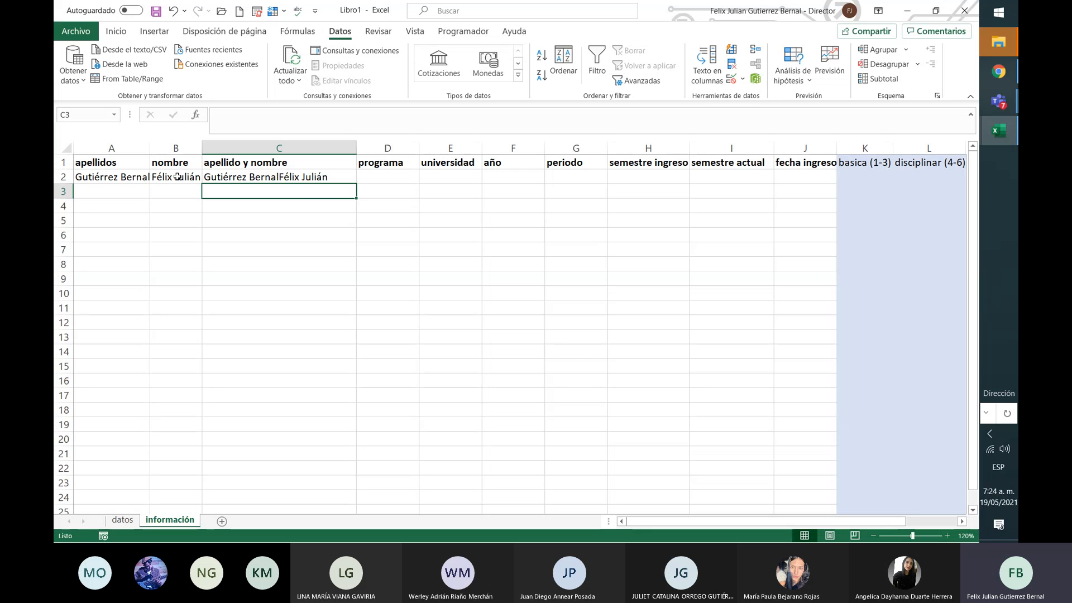
# Step: Enter the test text formula ="nksñbd" in cell C3
pyautogui.click(296, 178)
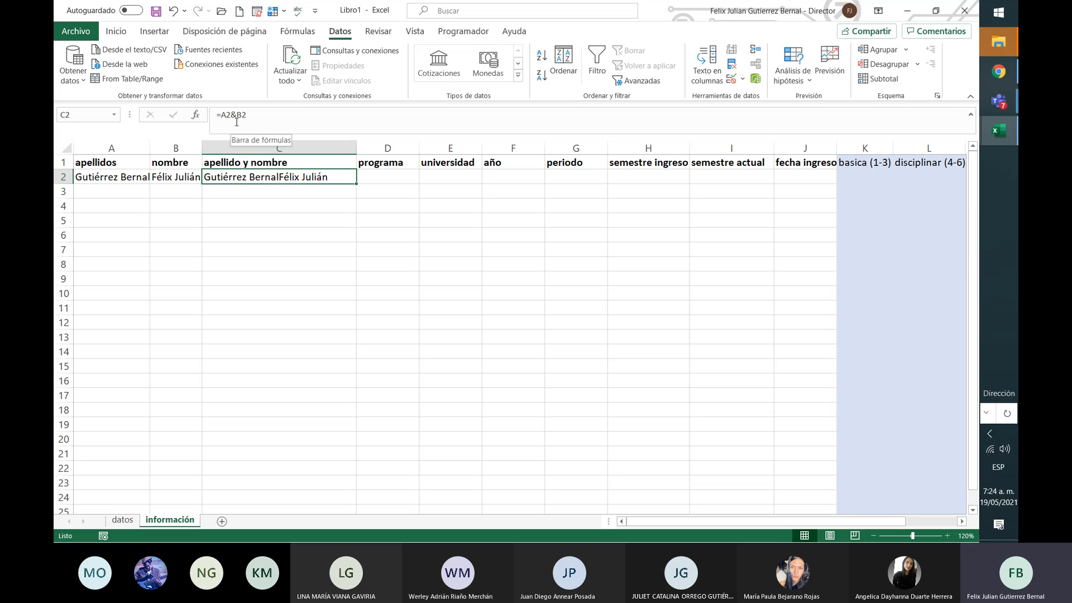
pyautogui.press('Down')
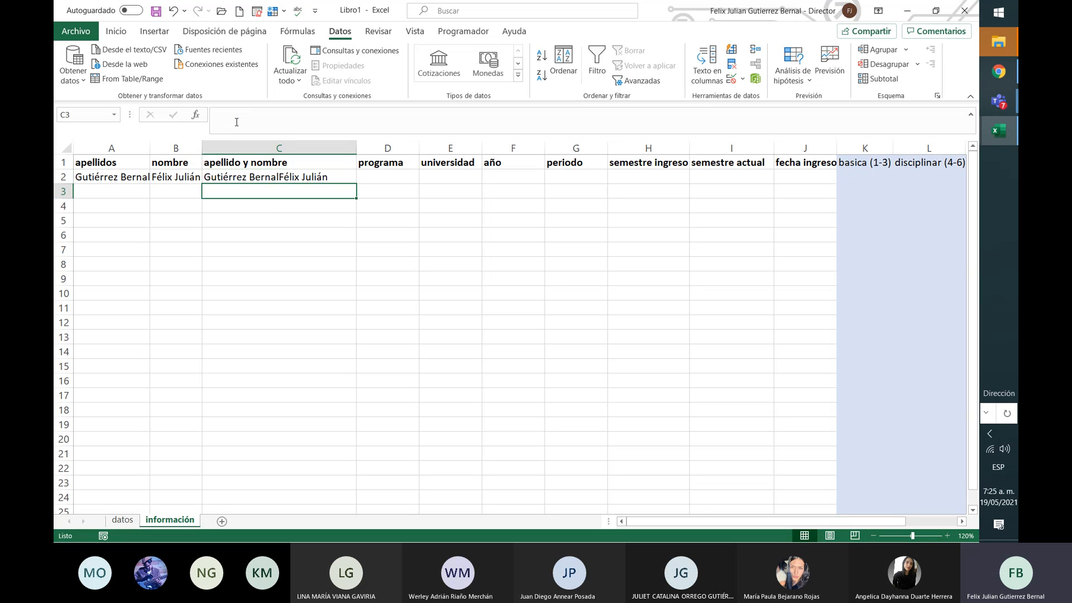
pyautogui.write('=')
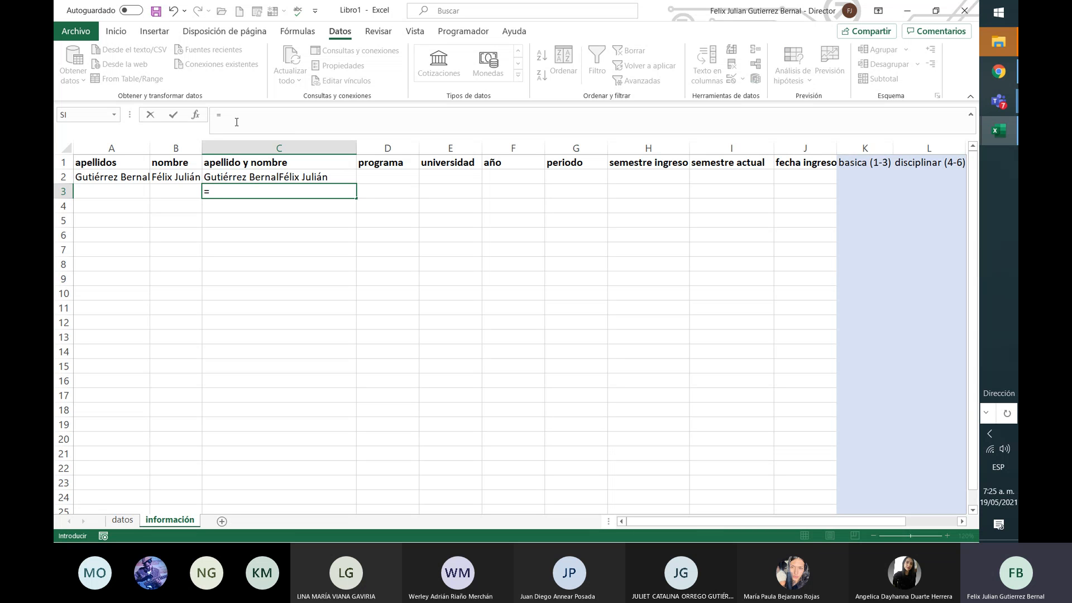
pyautogui.write('"nksñbd"')
pyautogui.press('Return')
pyautogui.press('Up')
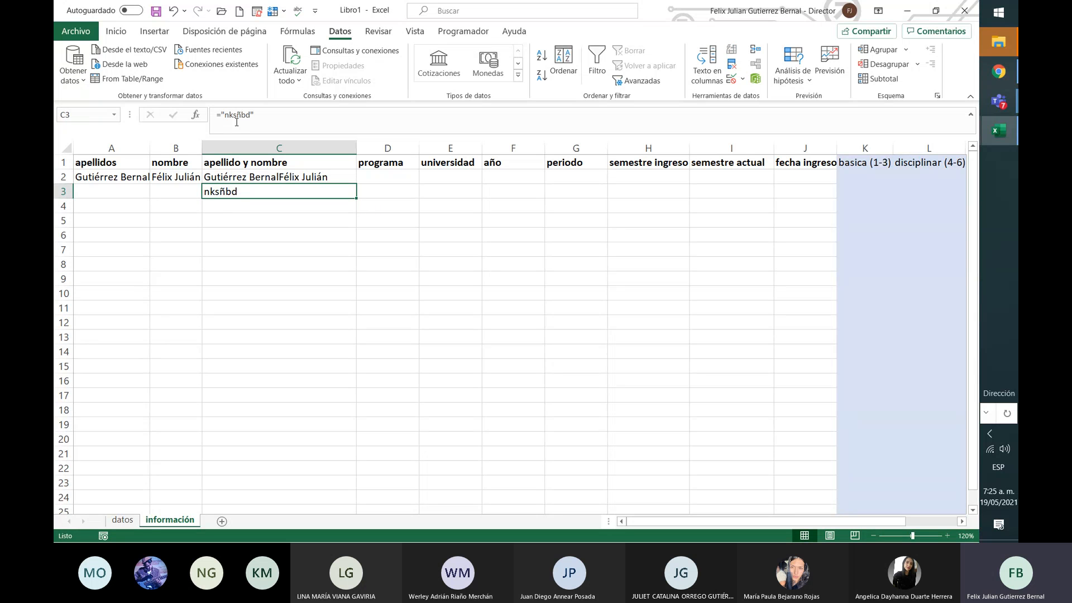
# Step: Erase the test formula from C3 and reopen C2's =A2&B2 formula for editing
pyautogui.click(236, 121)
pyautogui.press('BackSpace')
pyautogui.press('BackSpace')
pyautogui.press('BackSpace')
pyautogui.press('BackSpace')
pyautogui.press('BackSpace')
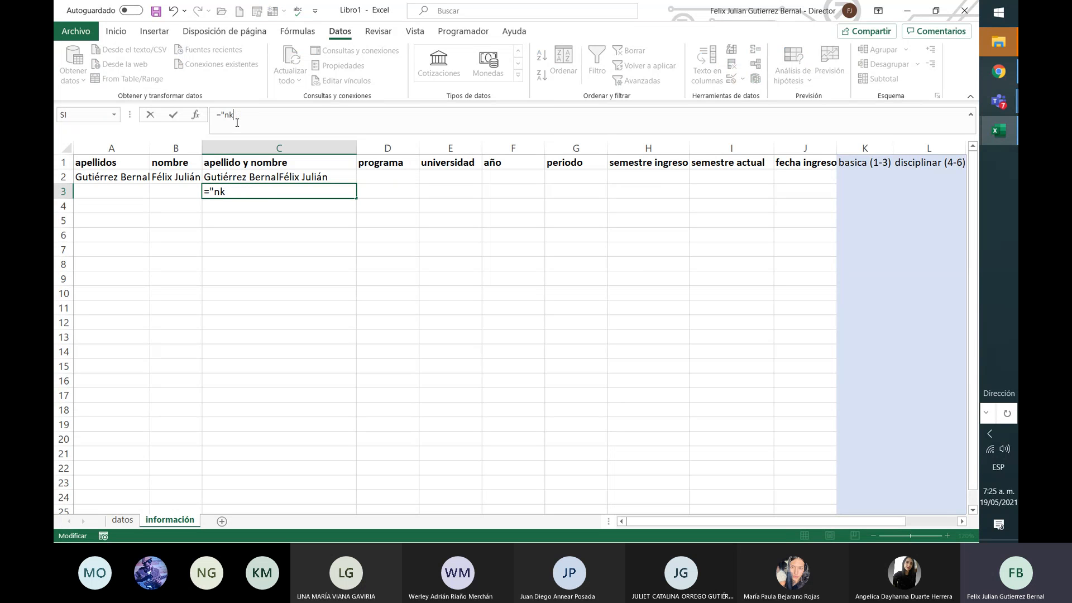
pyautogui.press('BackSpace')
pyautogui.press('BackSpace')
pyautogui.press('BackSpace')
pyautogui.press('BackSpace')
pyautogui.click(246, 173)
pyautogui.doubleClick(246, 173)
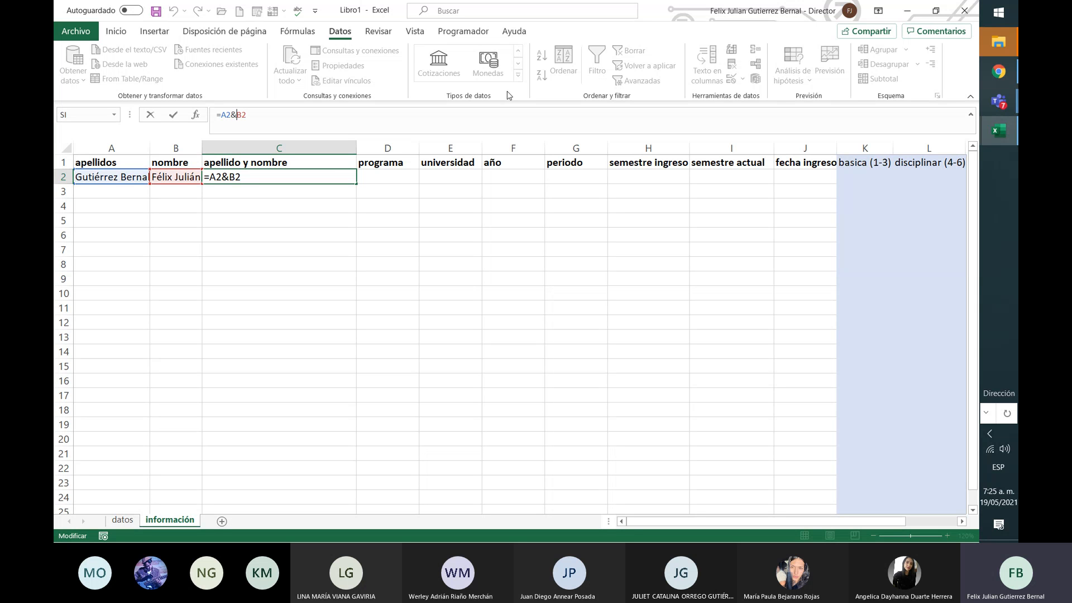
# Step: Change C2's formula to =A2&", "&B2 so a comma and space separate the names
pyautogui.write('""')
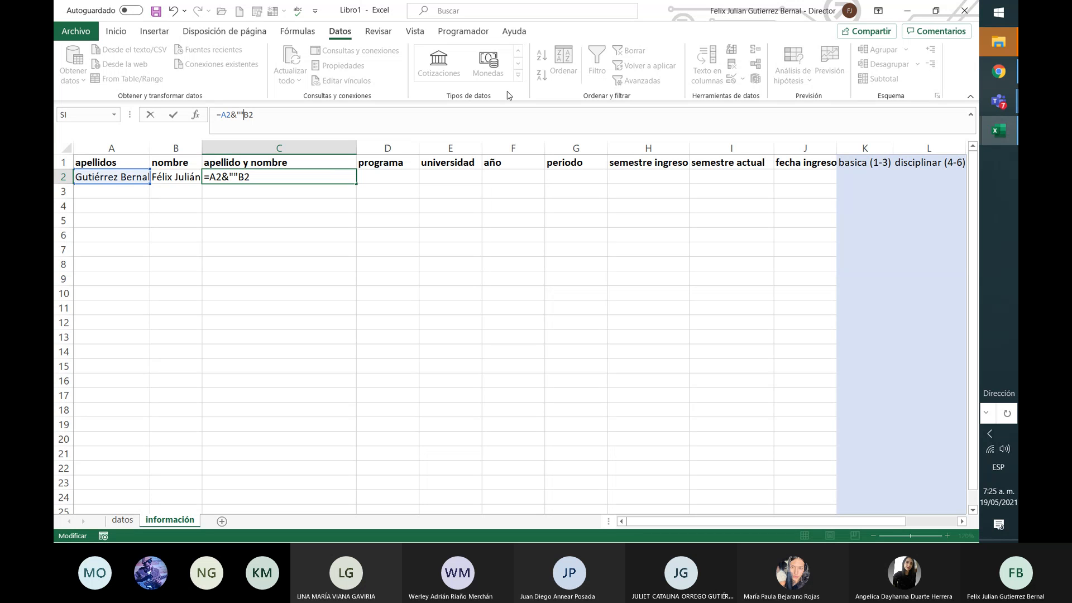
pyautogui.write('&')
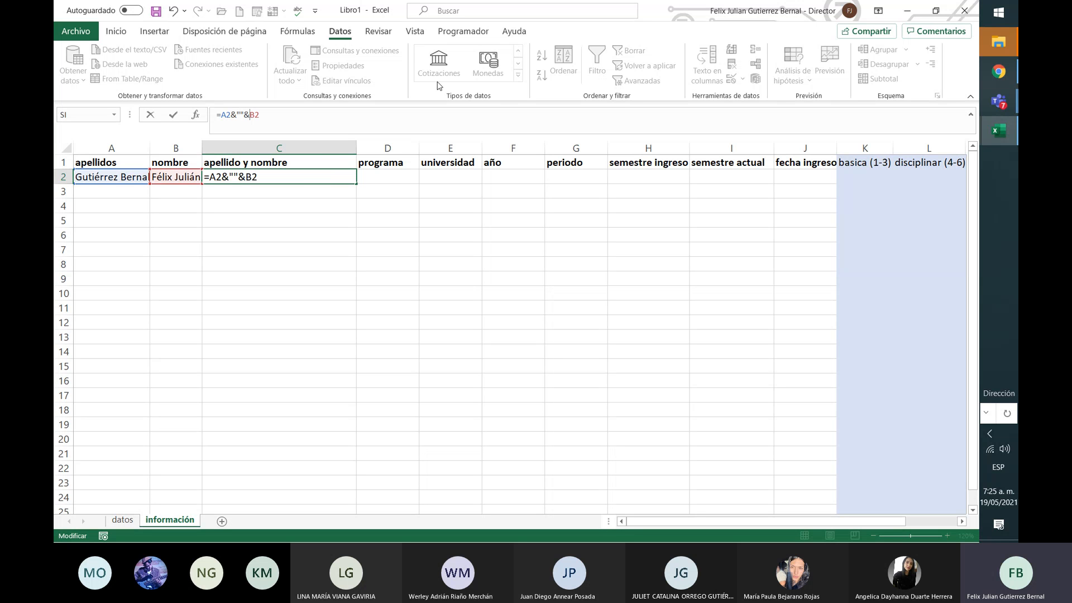
pyautogui.click(240, 114)
pyautogui.press('Return')
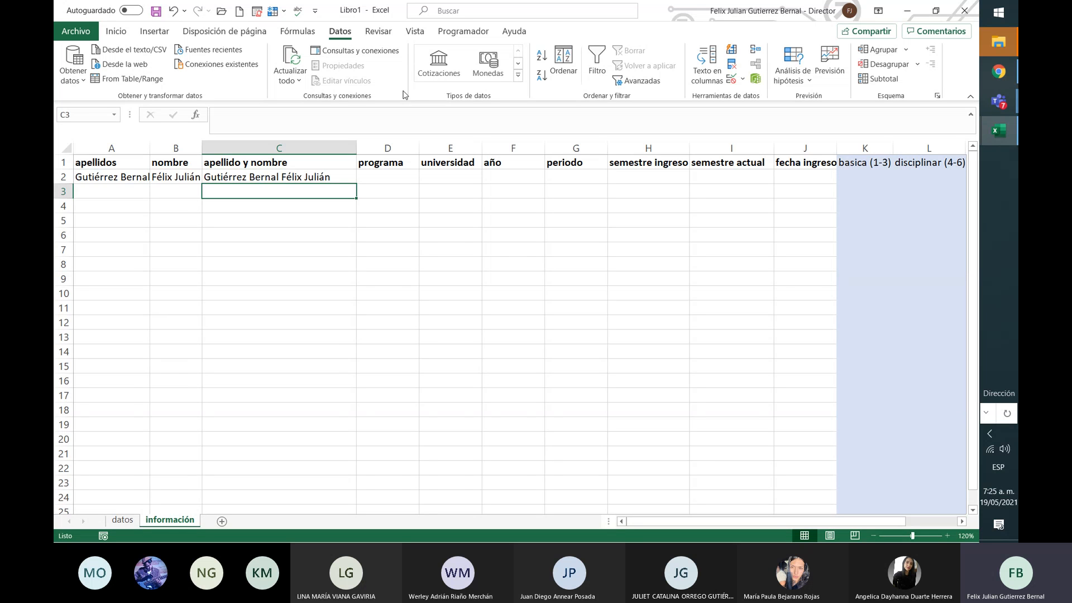
pyautogui.press('Up')
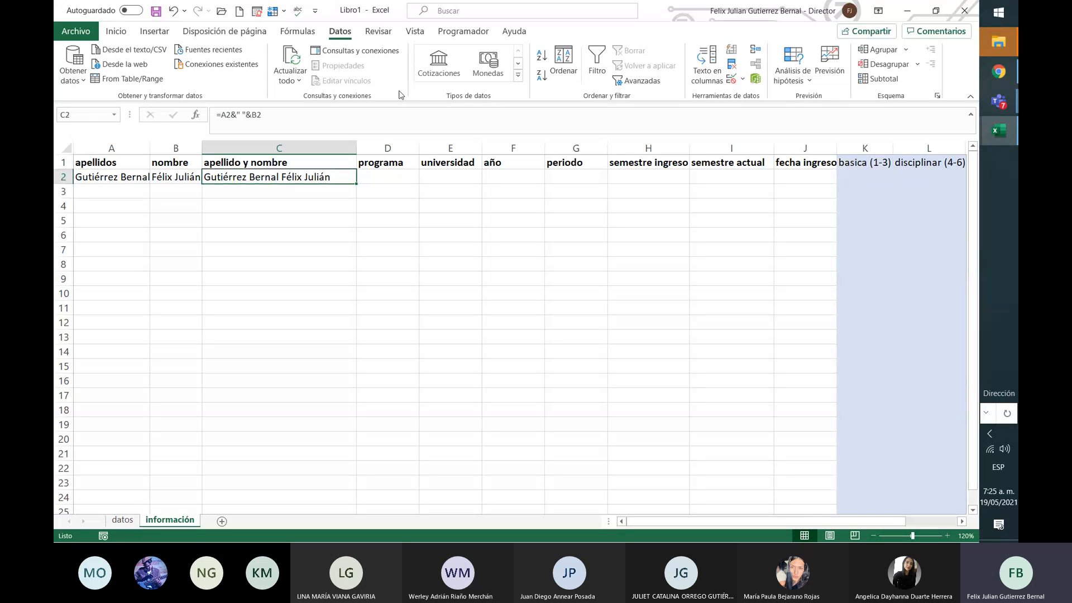
pyautogui.click(240, 114)
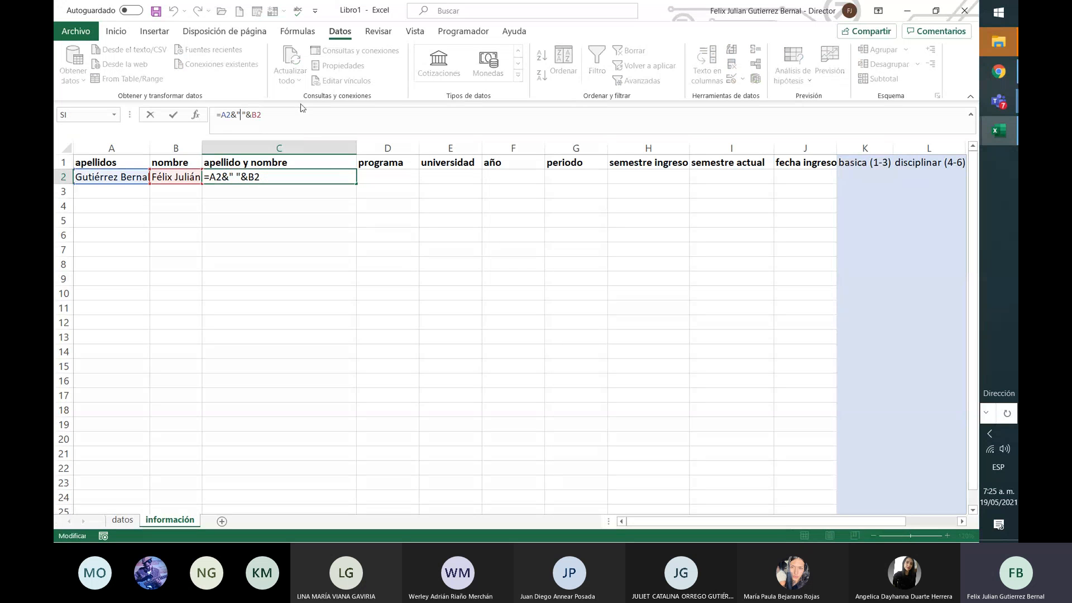
pyautogui.write(',')
pyautogui.press('Return')
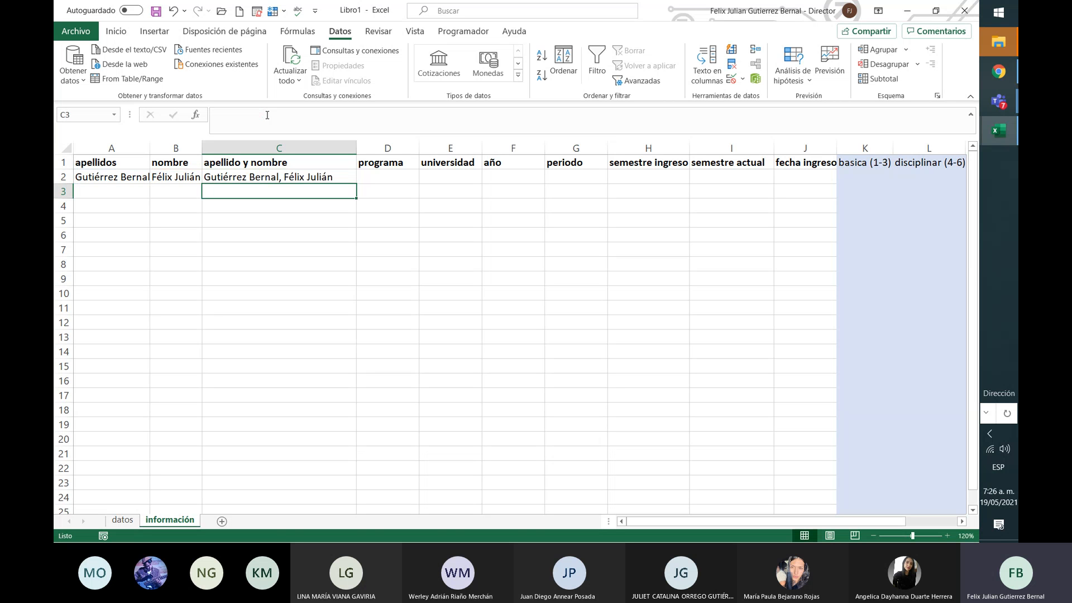
# Step: AutoFit columns A and B to fit their contents
pyautogui.click(337, 175)
pyautogui.click(130, 193)
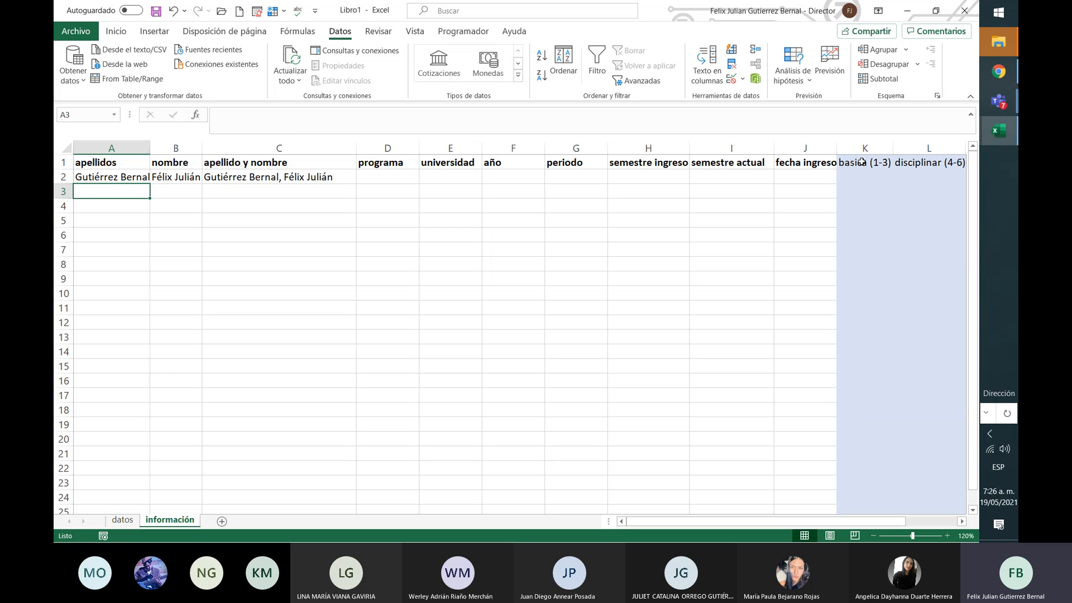
pyautogui.doubleClick(150, 148)
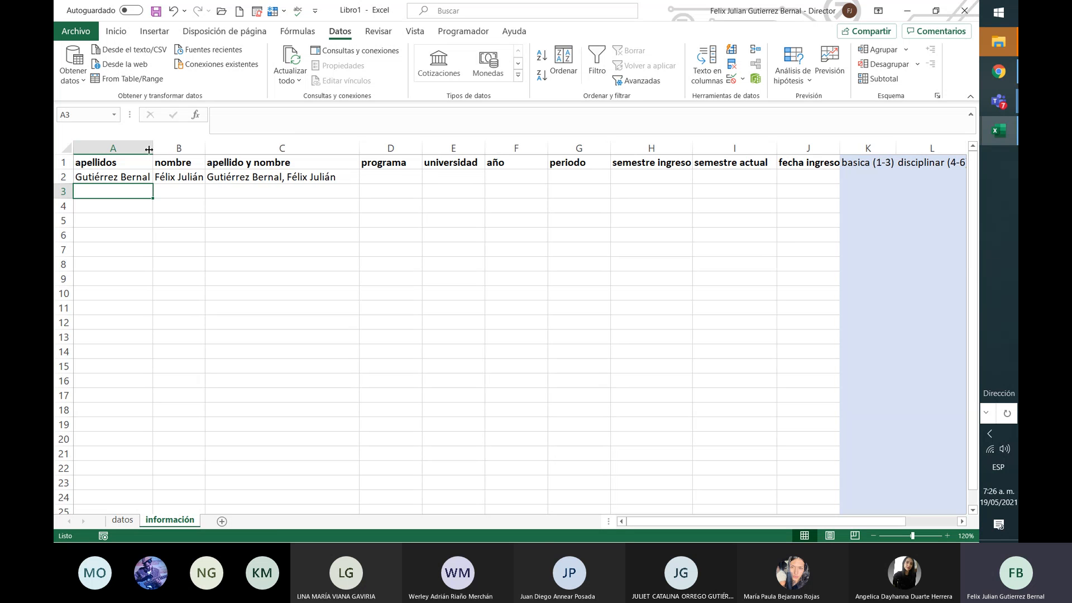
pyautogui.doubleClick(202, 149)
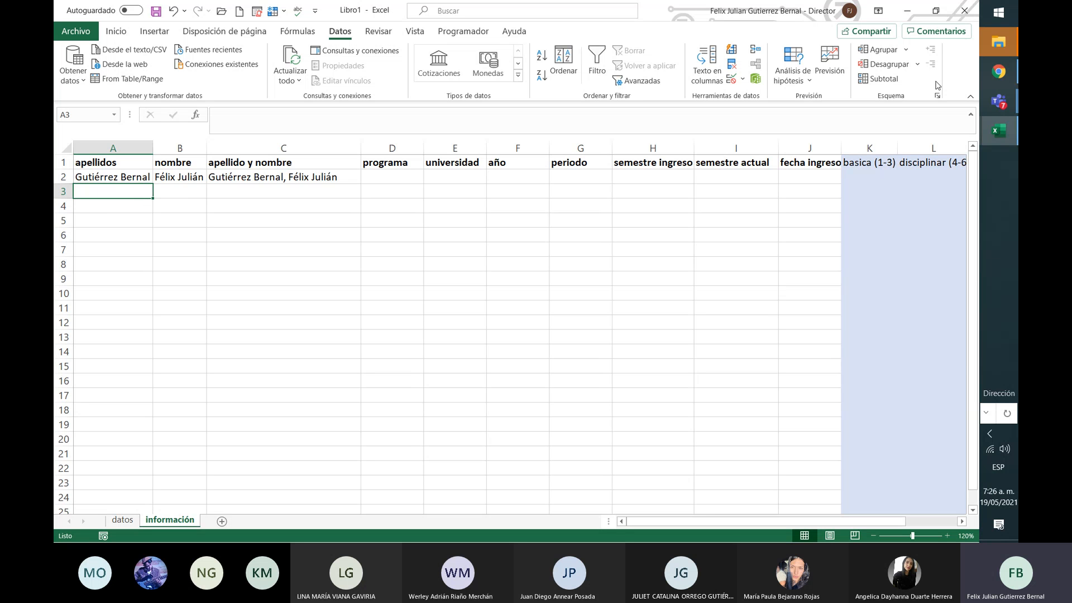
pyautogui.click(994, 110)
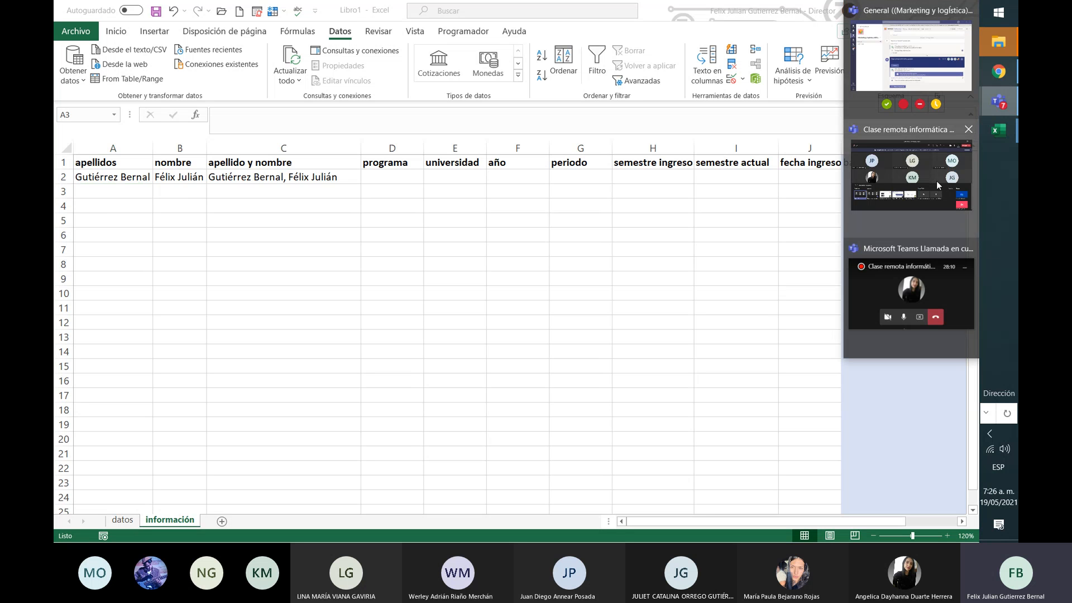
pyautogui.click(936, 181)
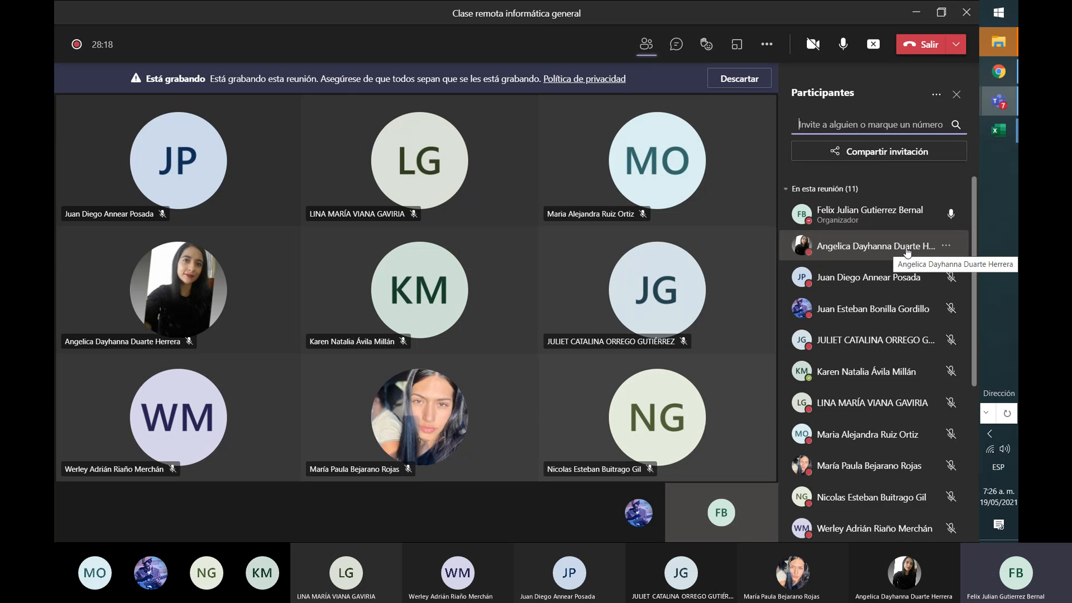
pyautogui.click(1007, 132)
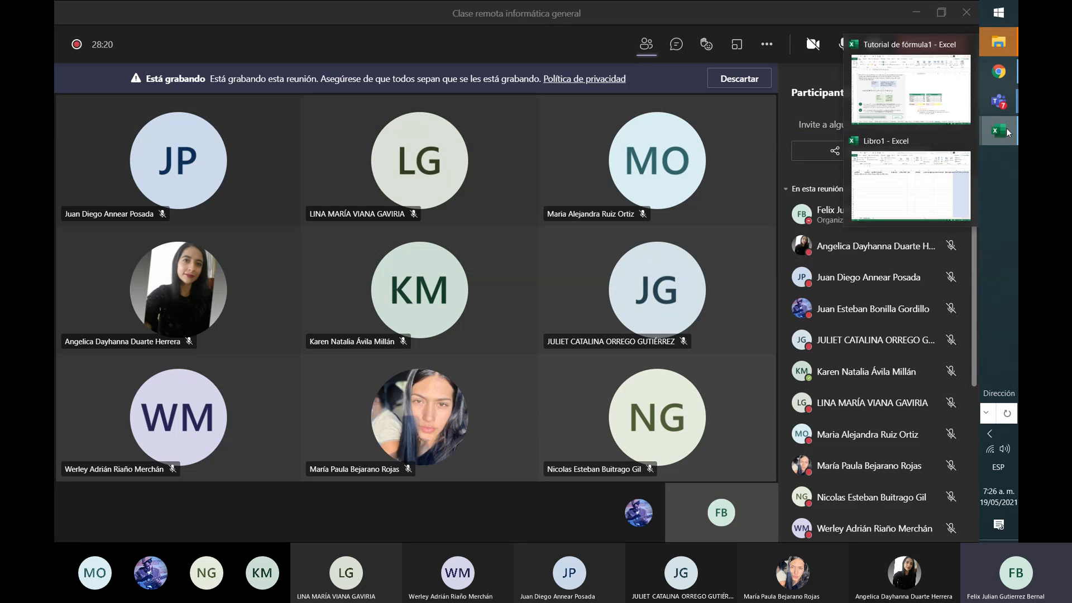
pyautogui.click(921, 145)
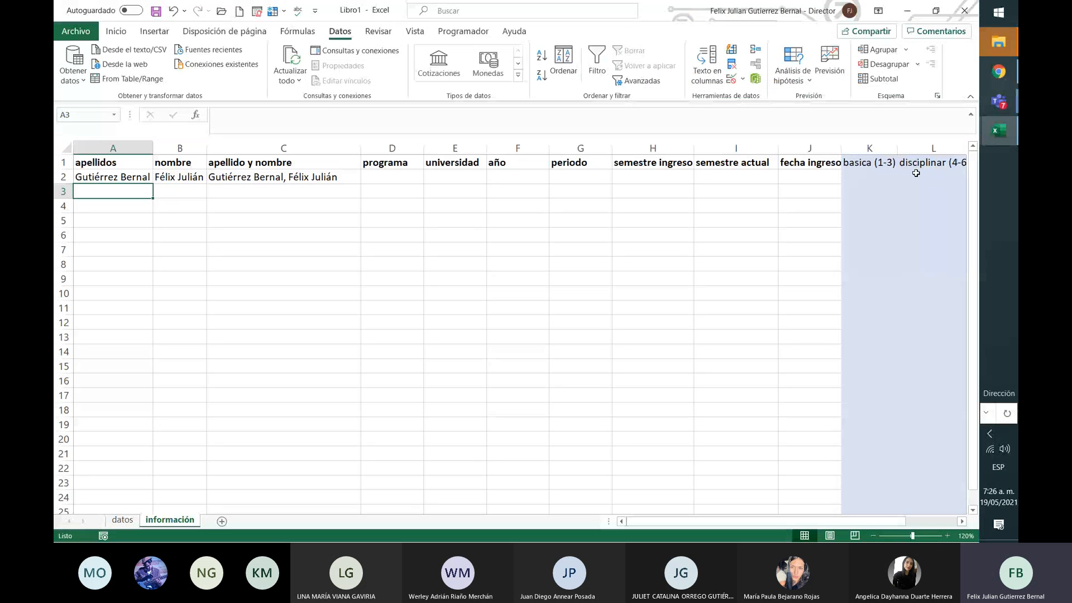
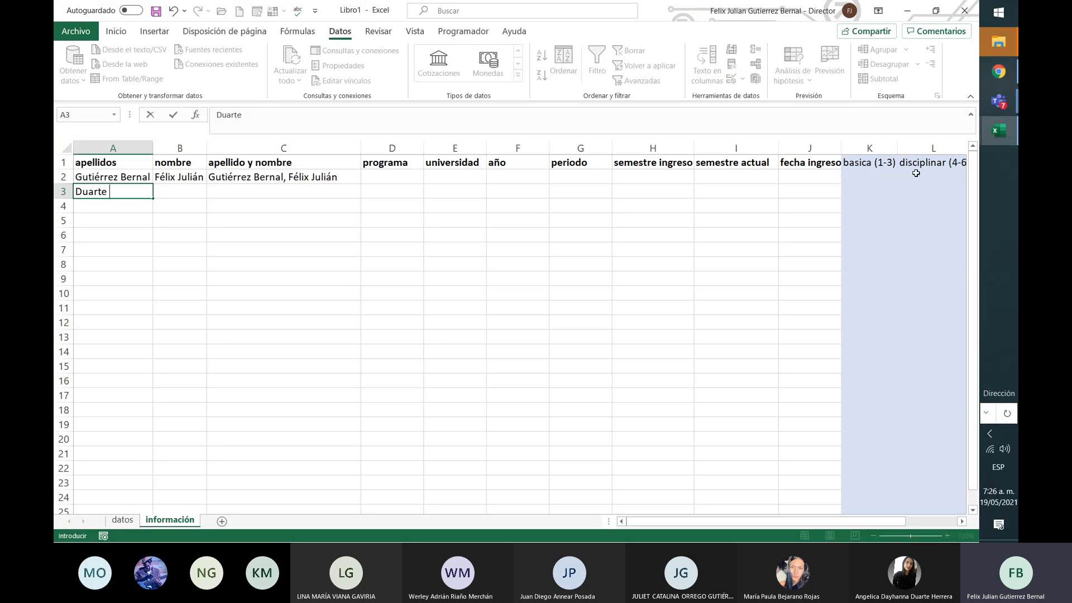
# Step: Enter a second person's surnames in A3 and first names in B3, then fit column B
pyautogui.press('Tab')
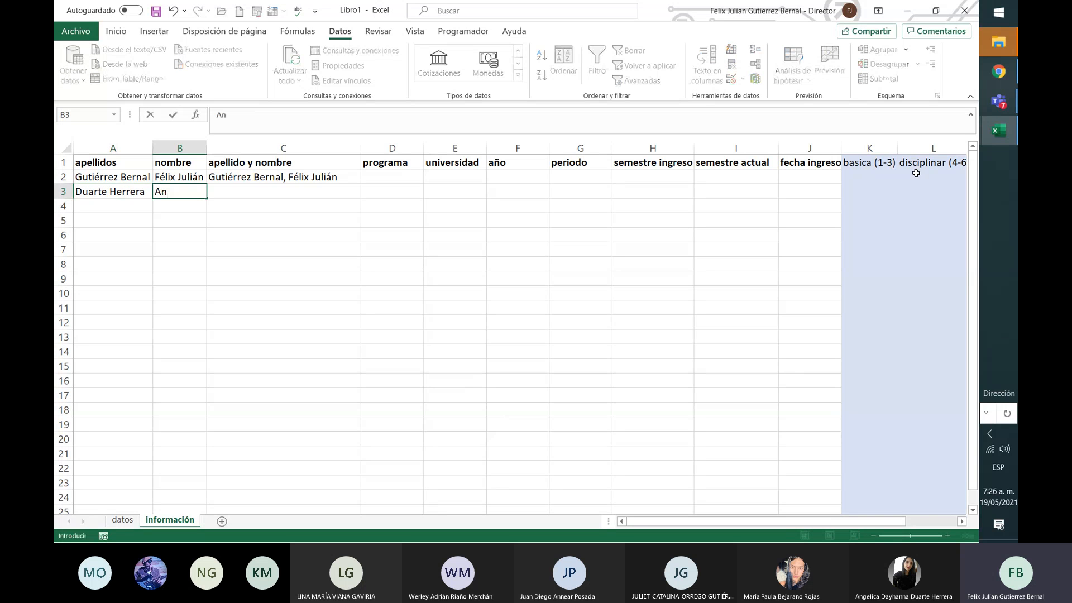
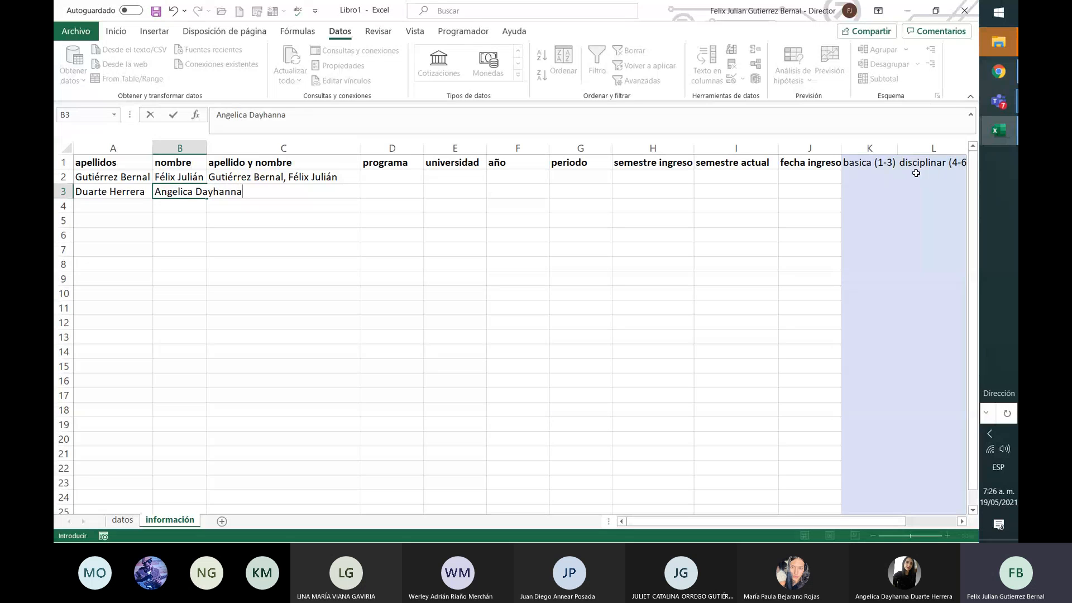
pyautogui.press('Return')
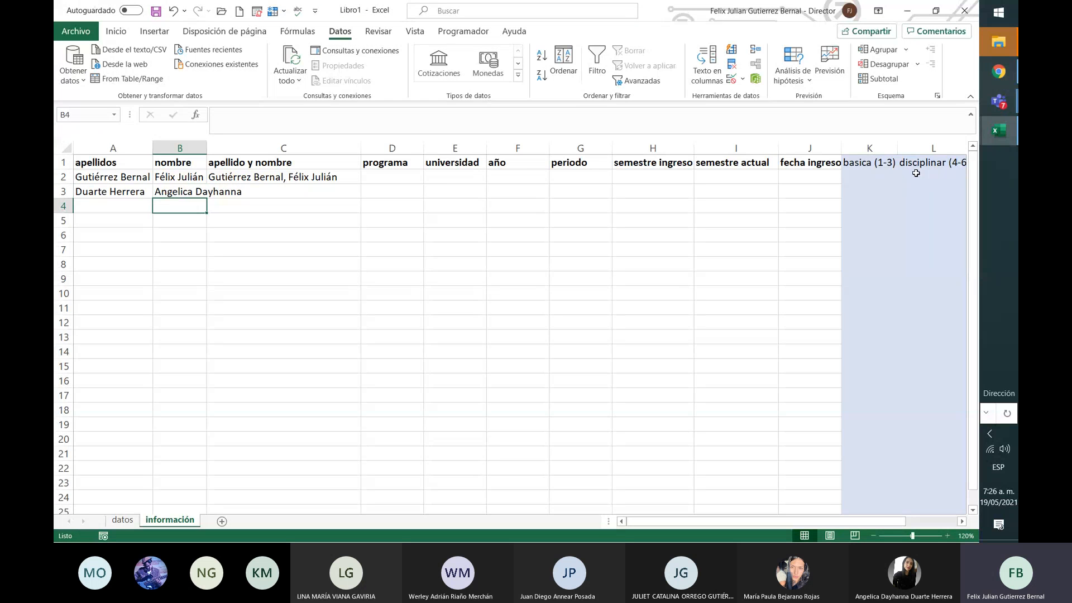
pyautogui.moveTo(207, 148); pyautogui.dragTo(222, 148)
pyautogui.doubleClick(222, 148)
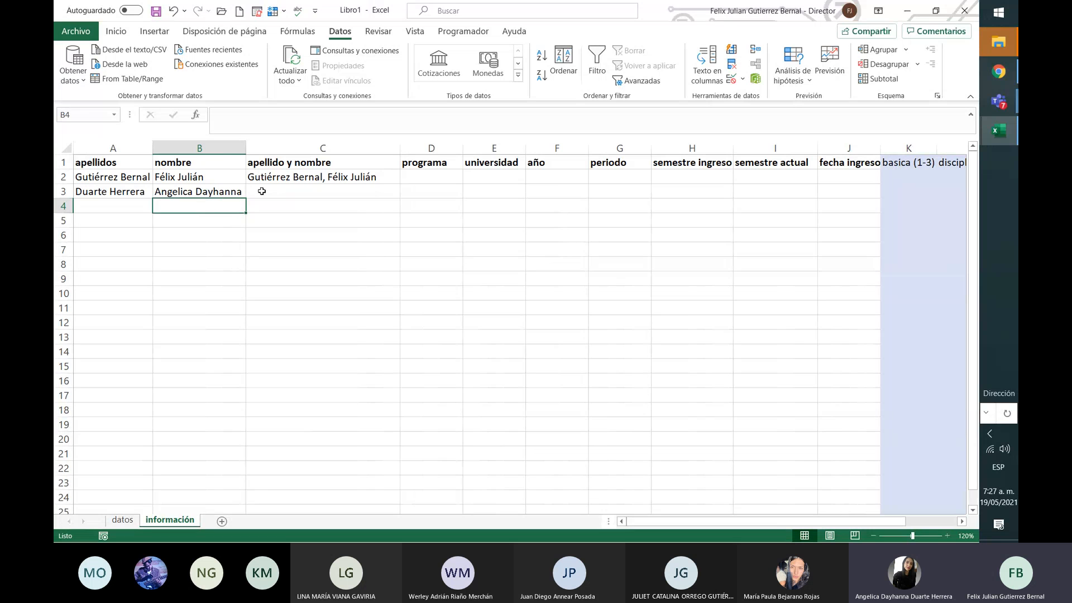
# Step: Fill C2's joining formula down to C3 and AutoFit column C
pyautogui.click(290, 177)
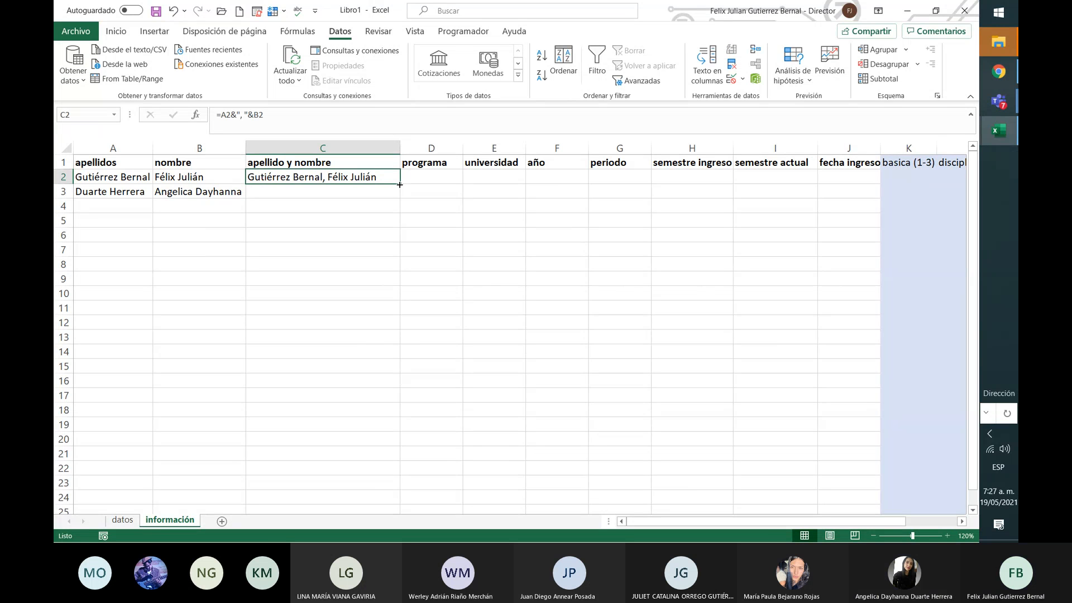
pyautogui.moveTo(400, 185); pyautogui.dragTo(400, 198)
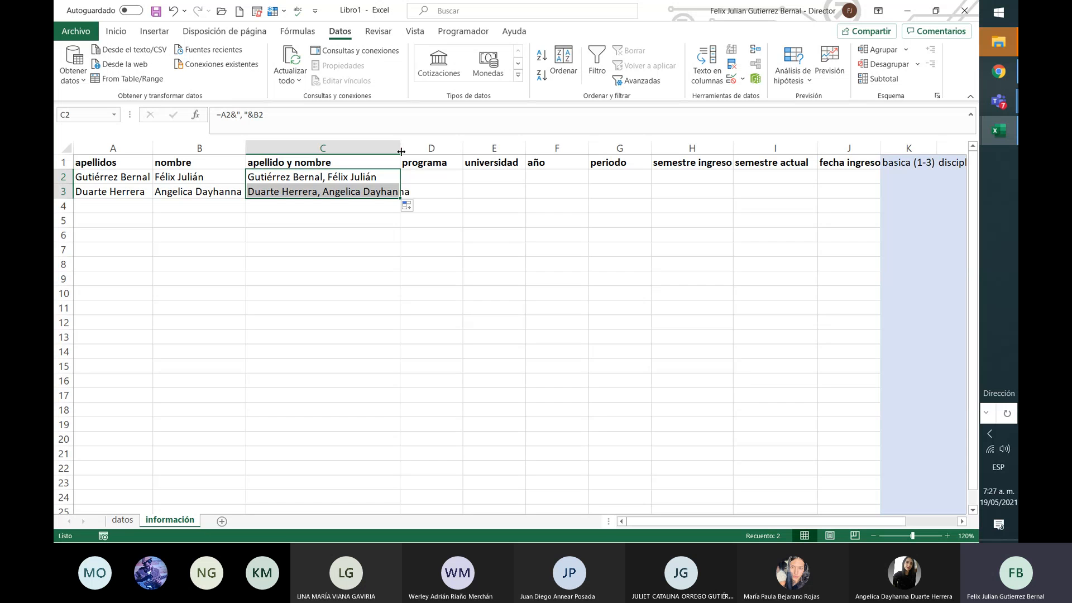
pyautogui.doubleClick(399, 148)
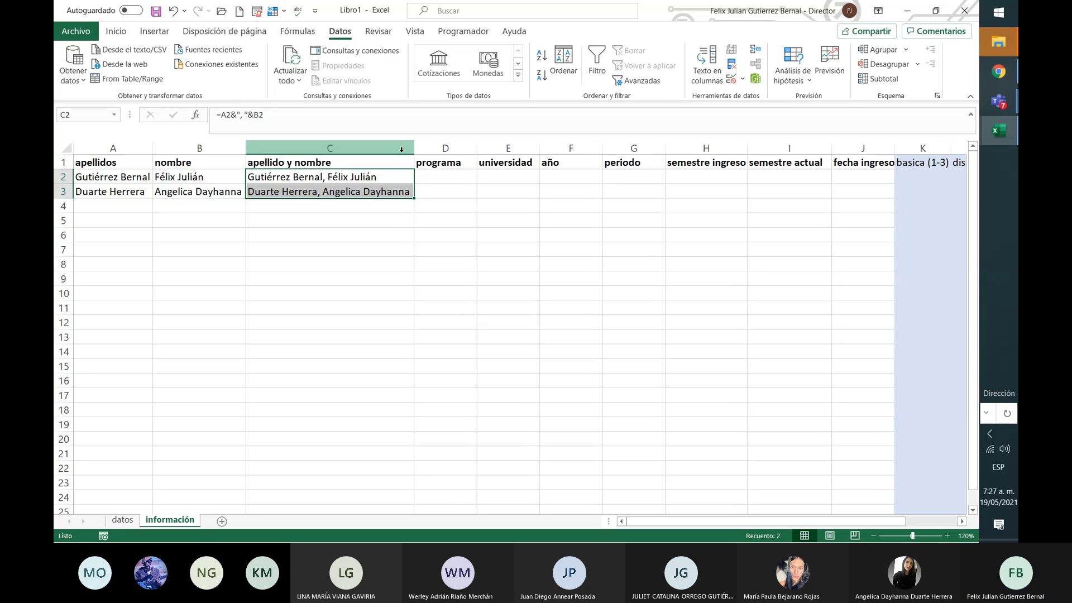
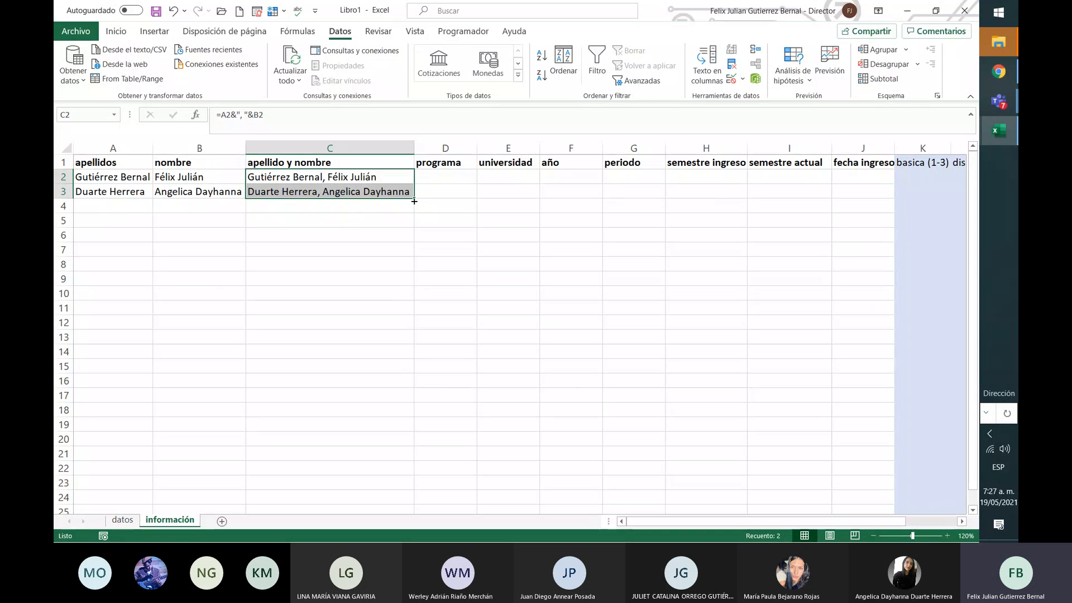
# Step: Fill the C2:C3 name-joining formula down to row 107, check C4–C5, then go to A4
pyautogui.moveTo(414, 201); pyautogui.dragTo(408, 427)
pyautogui.click(366, 339)
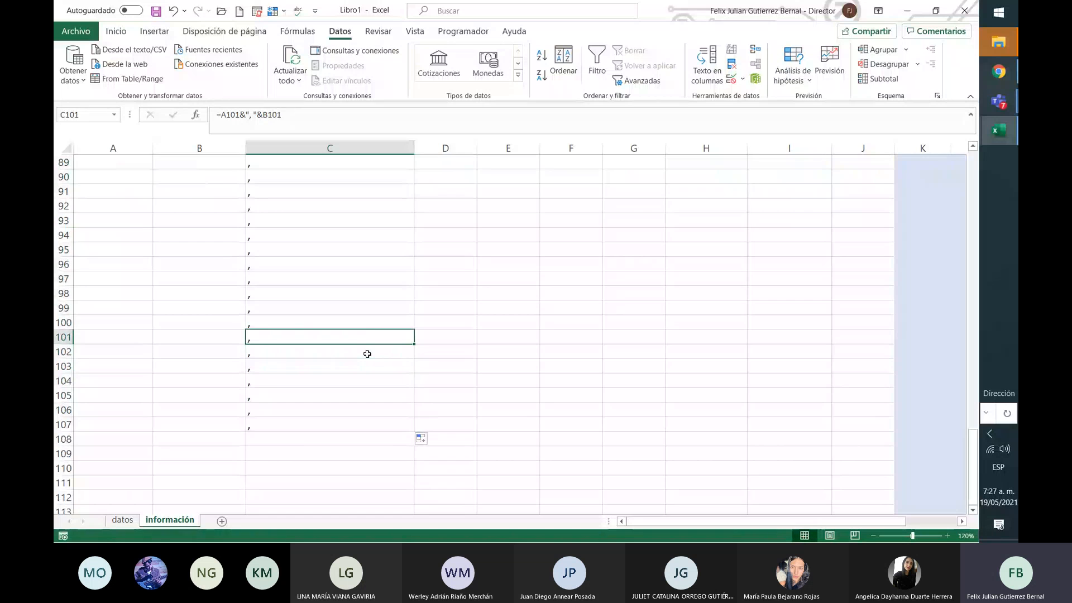
pyautogui.press('Up')
pyautogui.press('Up')
pyautogui.press('Up')
pyautogui.press('Up')
pyautogui.press('Up')
pyautogui.press('Up')
pyautogui.press('Up')
pyautogui.press('Up')
pyautogui.press('Up')
pyautogui.press('Up')
pyautogui.press('Up')
pyautogui.press('Up')
pyautogui.press('Up')
pyautogui.press('Up')
pyautogui.press('Up')
pyautogui.press('Up')
pyautogui.press('Up')
pyautogui.press('Up')
pyautogui.press('Up')
pyautogui.press('Up')
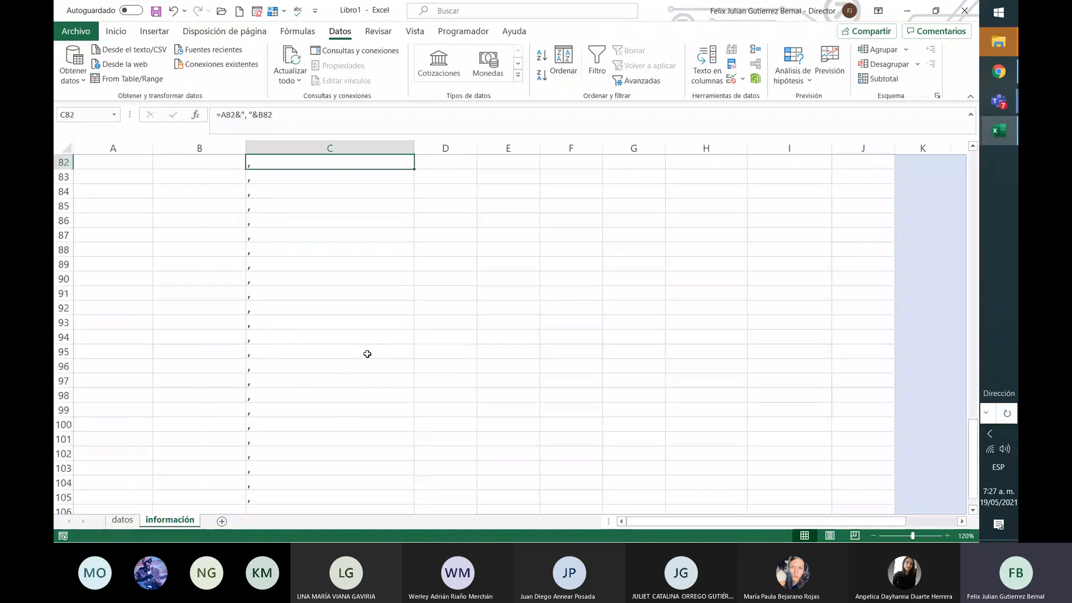
pyautogui.press('Up')
pyautogui.press('Up')
pyautogui.press('Up')
pyautogui.press('Up')
pyautogui.press('Up')
pyautogui.press('Up')
pyautogui.press('Up')
pyautogui.press('Up')
pyautogui.press('Up')
pyautogui.press('Up')
pyautogui.press('Up')
pyautogui.press('Up')
pyautogui.press('Up')
pyautogui.press('Up')
pyautogui.press('Up')
pyautogui.press('Up')
pyautogui.press('Up')
pyautogui.press('Up')
pyautogui.press('Up')
pyautogui.press('Up')
pyautogui.press('Up')
pyautogui.press('Up')
pyautogui.press('Up')
pyautogui.press('Up')
pyautogui.press('Up')
pyautogui.press('Up')
pyautogui.press('Up')
pyautogui.press('Up')
pyautogui.press('Up')
pyautogui.press('Up')
pyautogui.press('Up')
pyautogui.press('Up')
pyautogui.press('Up')
pyautogui.press('Up')
pyautogui.press('Up')
pyautogui.press('Up')
pyautogui.press('Up')
pyautogui.press('Up')
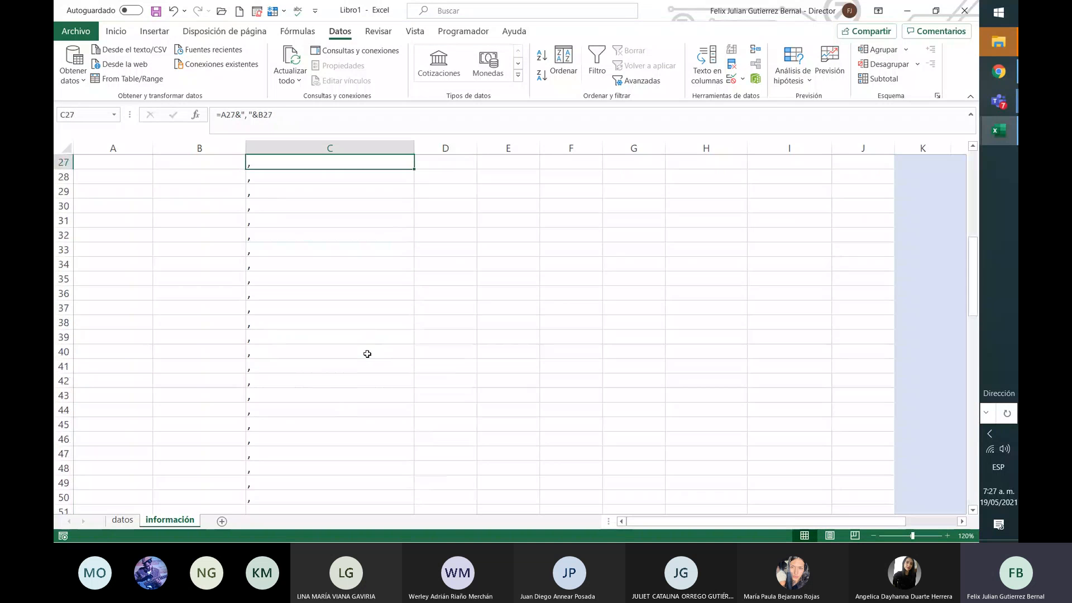
pyautogui.press('Up')
pyautogui.press('Up')
pyautogui.press('Up')
pyautogui.press('Up')
pyautogui.press('Up')
pyautogui.press('Up')
pyautogui.press('Up')
pyautogui.press('Up')
pyautogui.press('Up')
pyautogui.press('Up')
pyautogui.press('Up')
pyautogui.press('Up')
pyautogui.press('Up')
pyautogui.press('Up')
pyautogui.press('Up')
pyautogui.press('Up')
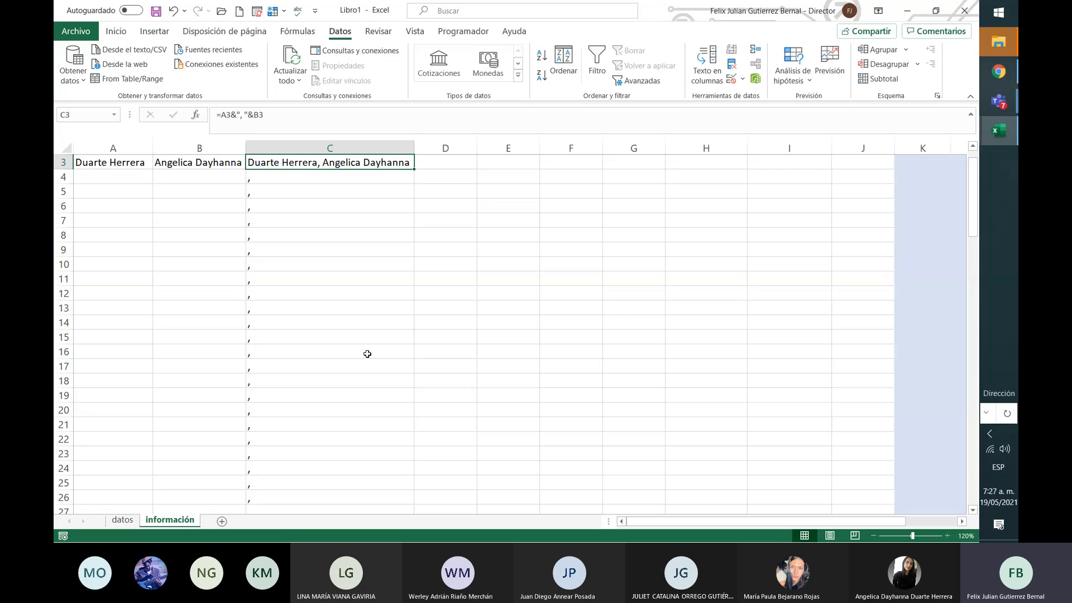
pyautogui.press('Up')
pyautogui.press('Down')
pyautogui.press('Down')
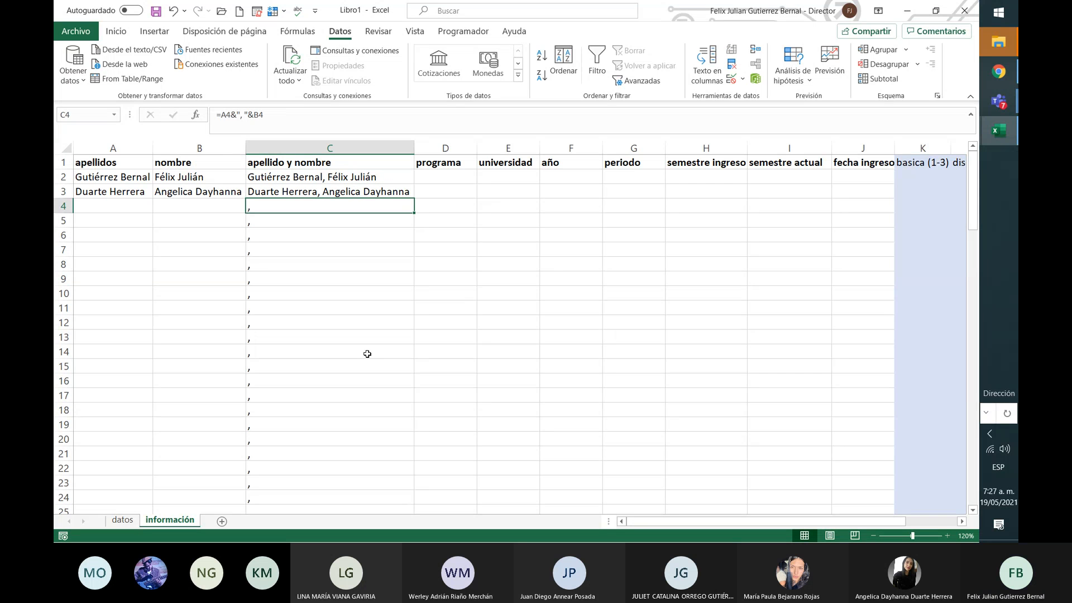
pyautogui.press('Down')
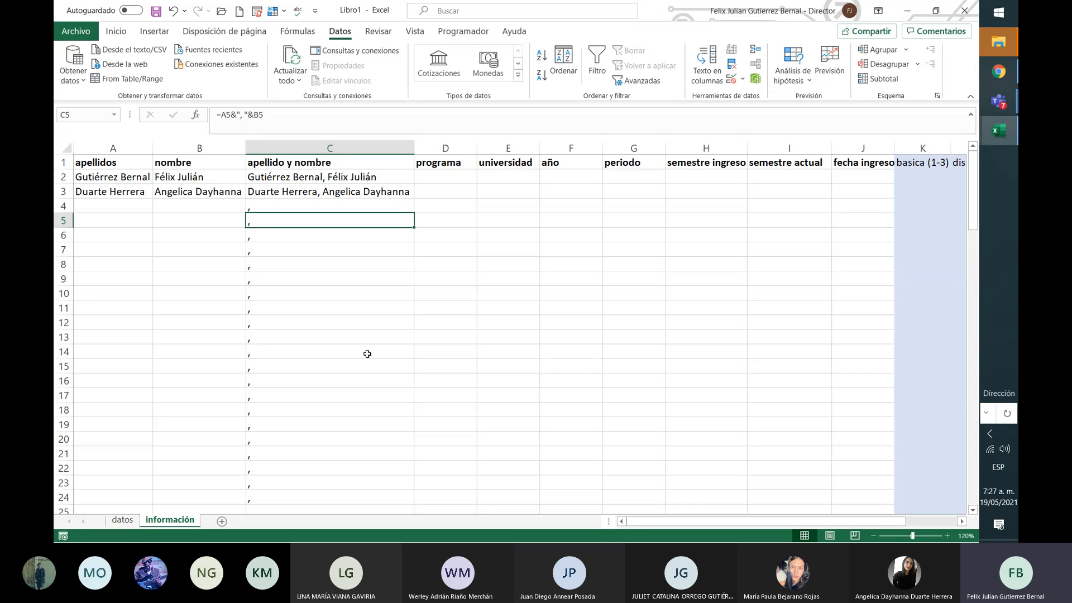
pyautogui.press('Up')
pyautogui.press('Left')
pyautogui.press('Left')
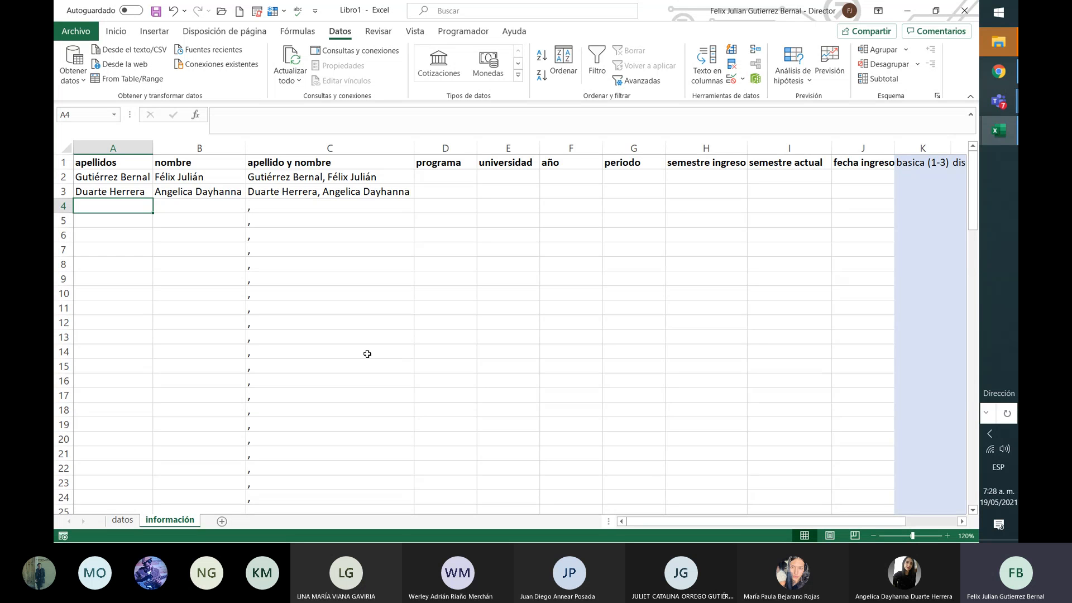
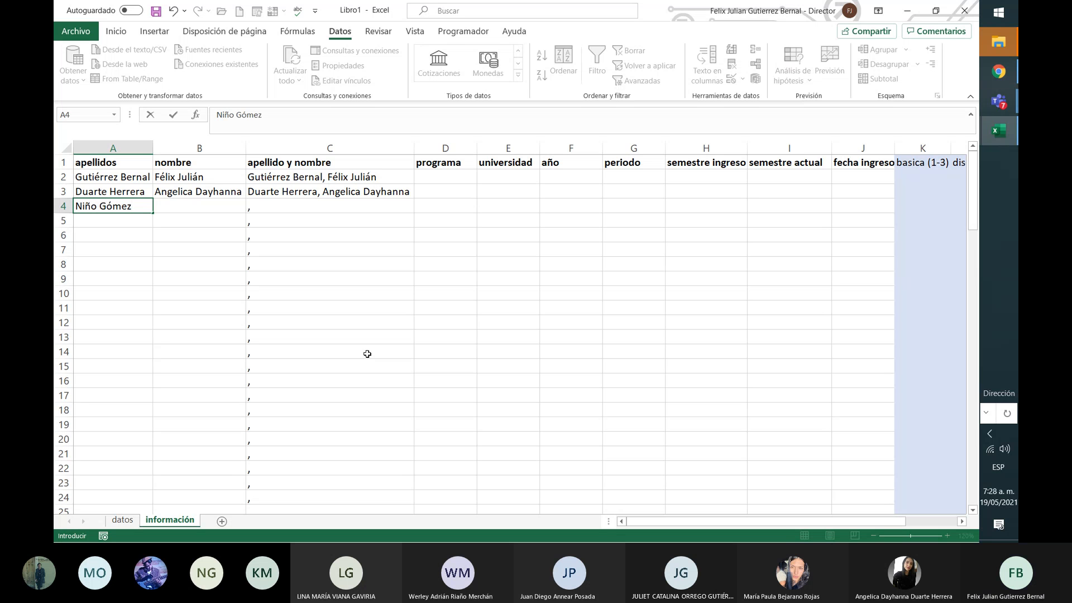
# Step: Enter the third person's surnames in A4 and first names in B4, then view C4's joined name
pyautogui.press('Tab')
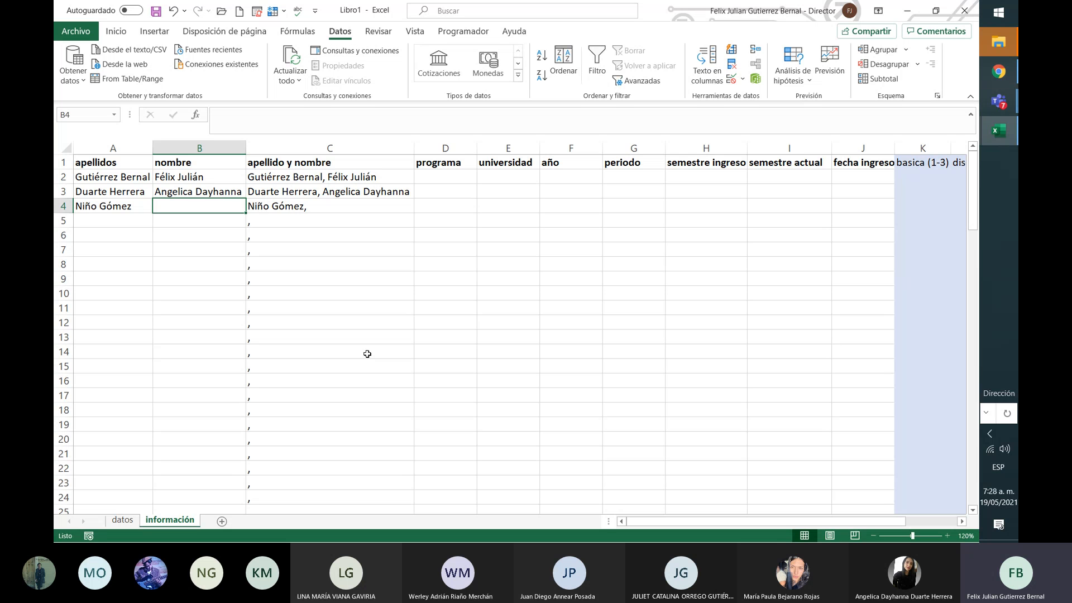
pyautogui.write('juan')
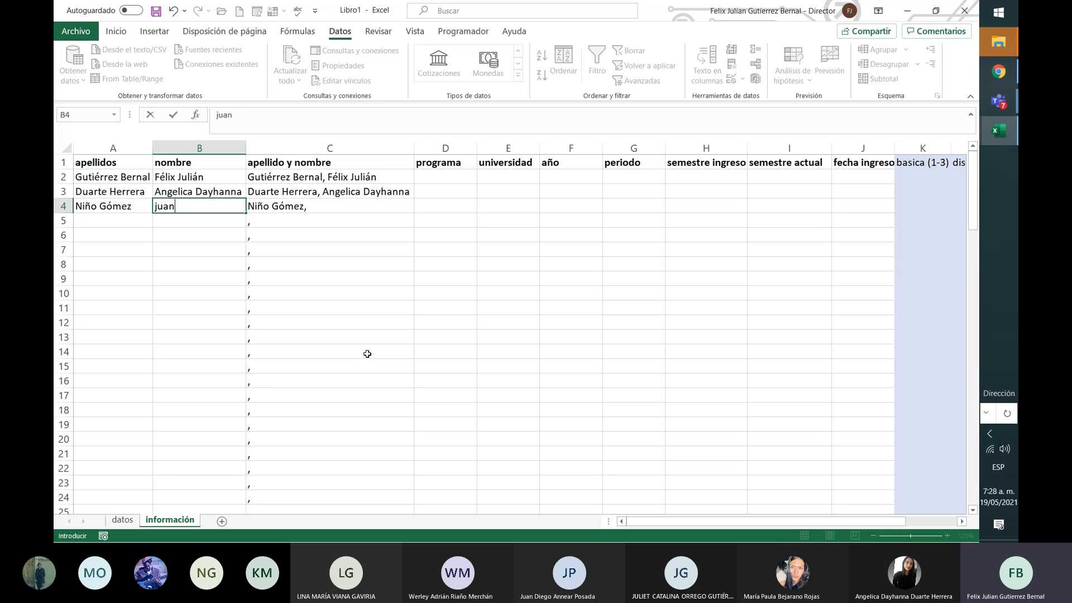
pyautogui.press('BackSpace')
pyautogui.press('BackSpace')
pyautogui.press('BackSpace')
pyautogui.press('BackSpace')
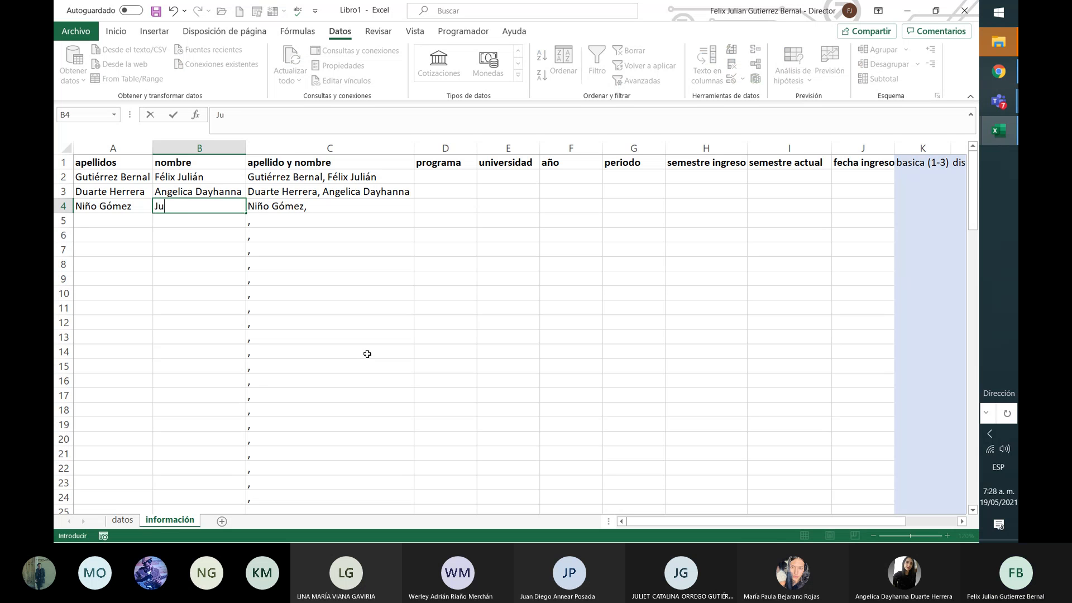
pyautogui.press('Return')
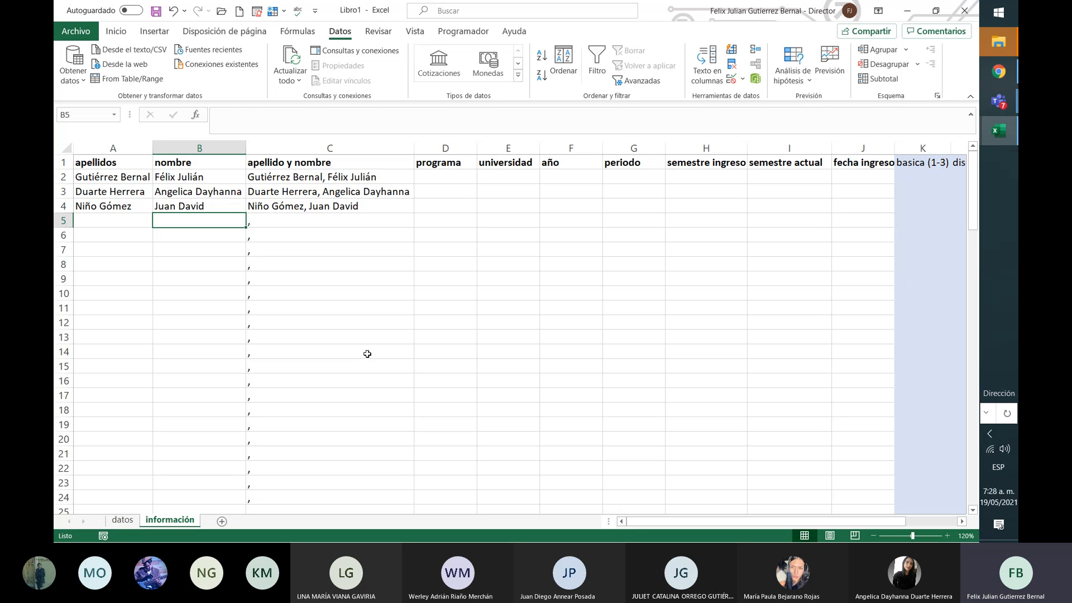
pyautogui.press('Up')
pyautogui.press('Right')
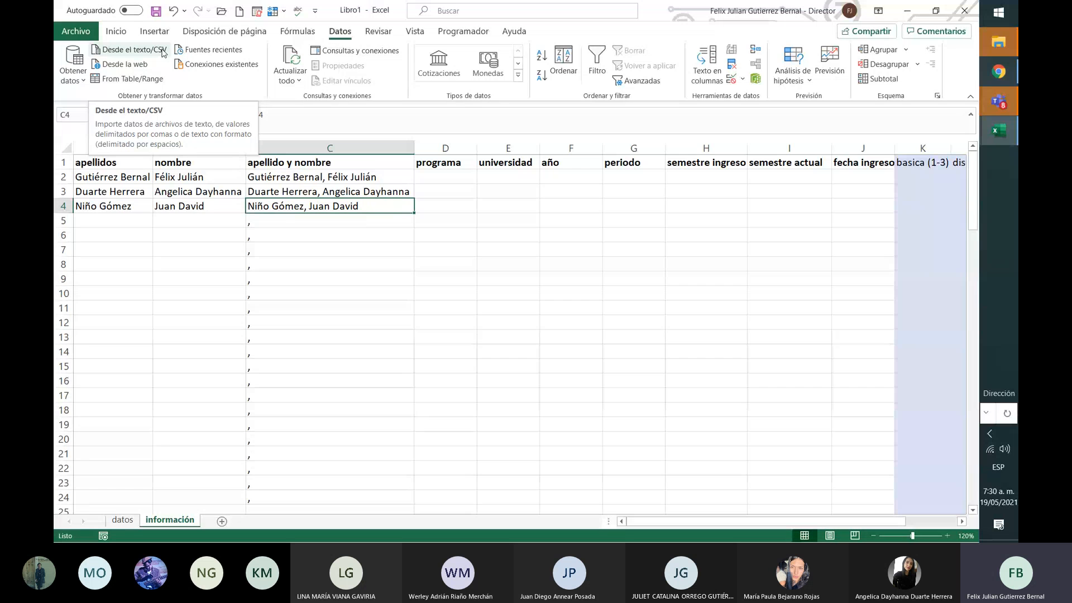
pyautogui.press('Left')
pyautogui.press('Left')
pyautogui.press('Right')
pyautogui.press('Right')
pyautogui.press('Right')
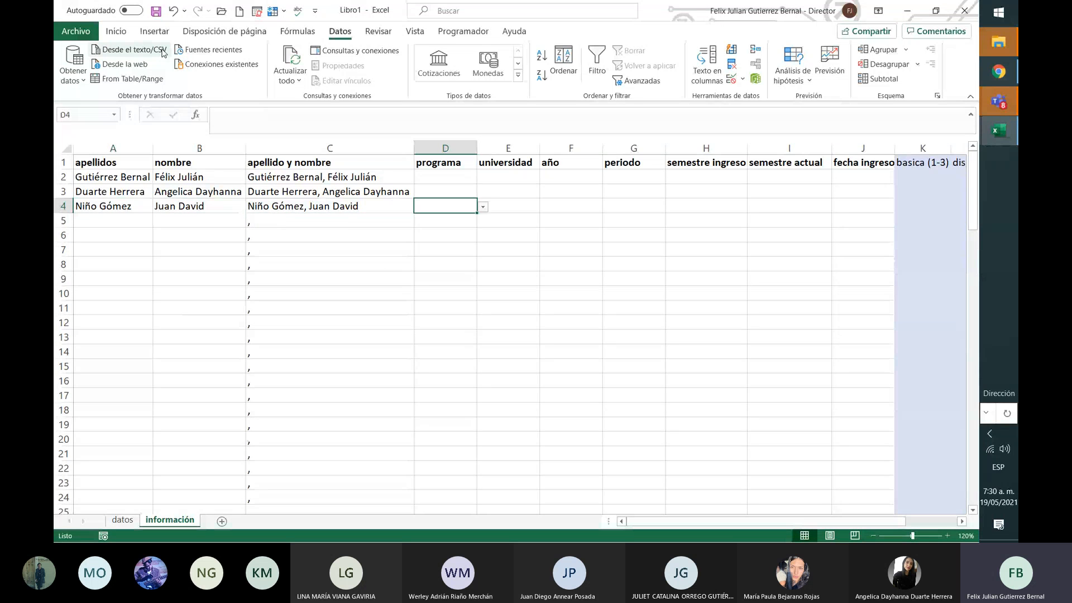
pyautogui.press('Left')
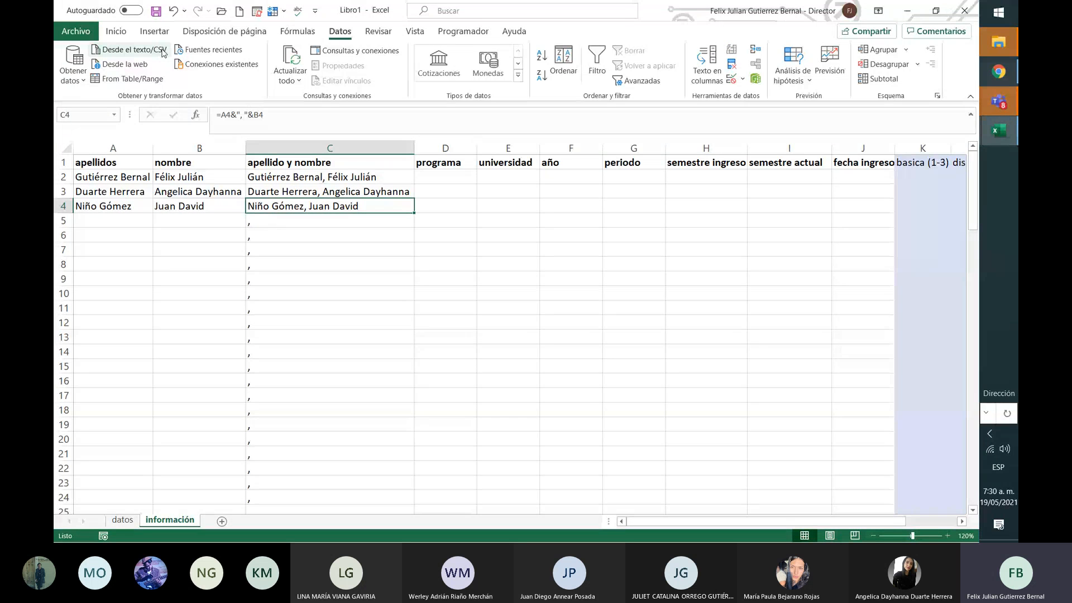
pyautogui.press('Left')
pyautogui.press('Left')
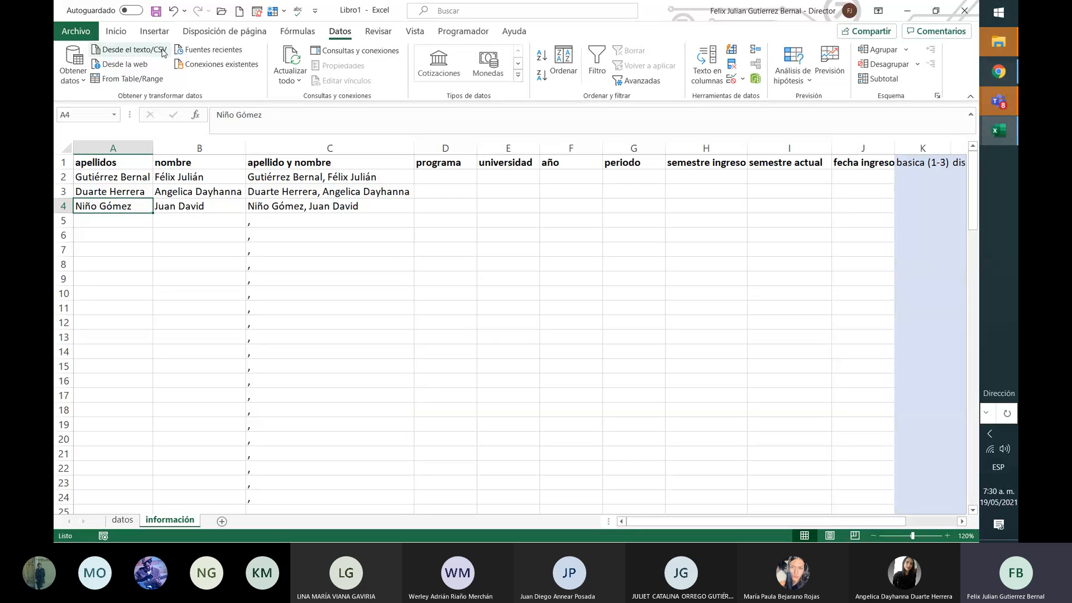
pyautogui.press('Right')
pyautogui.press('Right')
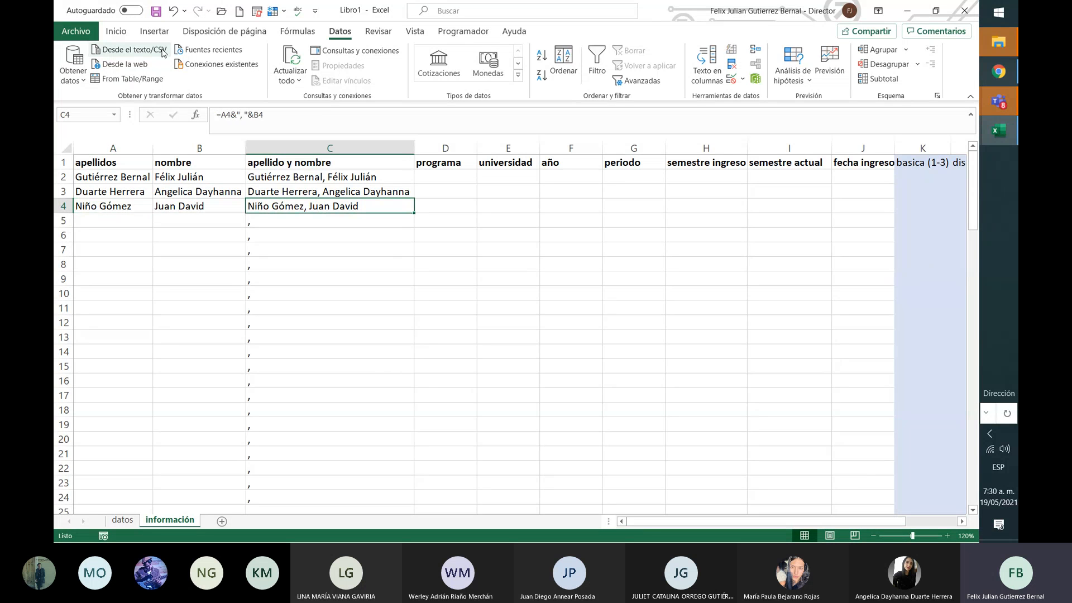
pyautogui.press('Right')
pyautogui.press('Up')
pyautogui.press('Up')
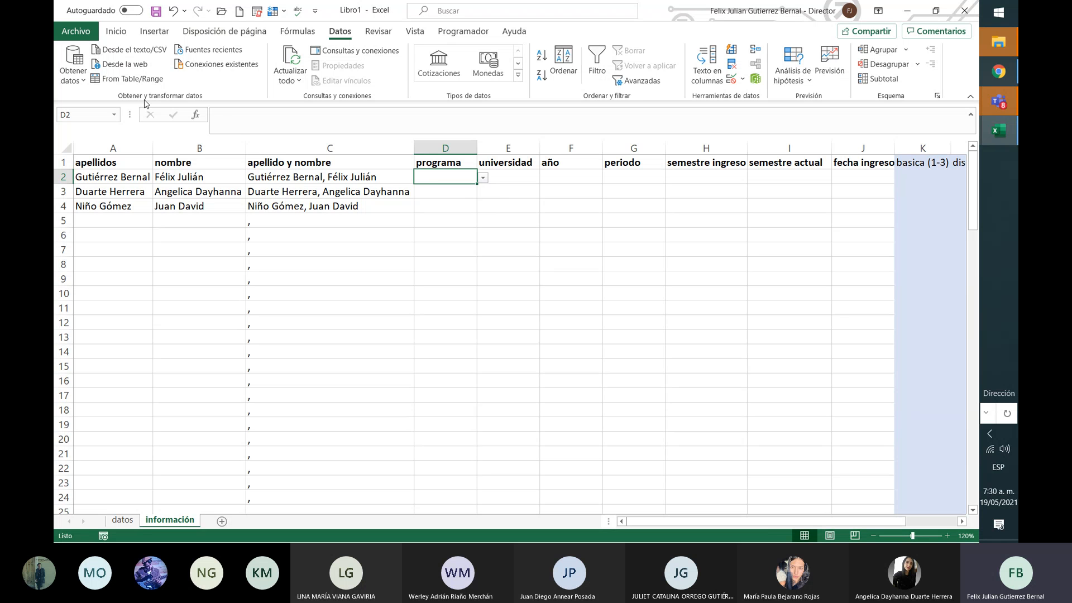
# Step: Set programa to Marketing in D2, D3 and D4 from the dropdown lists
pyautogui.click(483, 177)
pyautogui.click(471, 192)
pyautogui.click(471, 193)
pyautogui.click(482, 192)
pyautogui.click(469, 207)
pyautogui.click(469, 207)
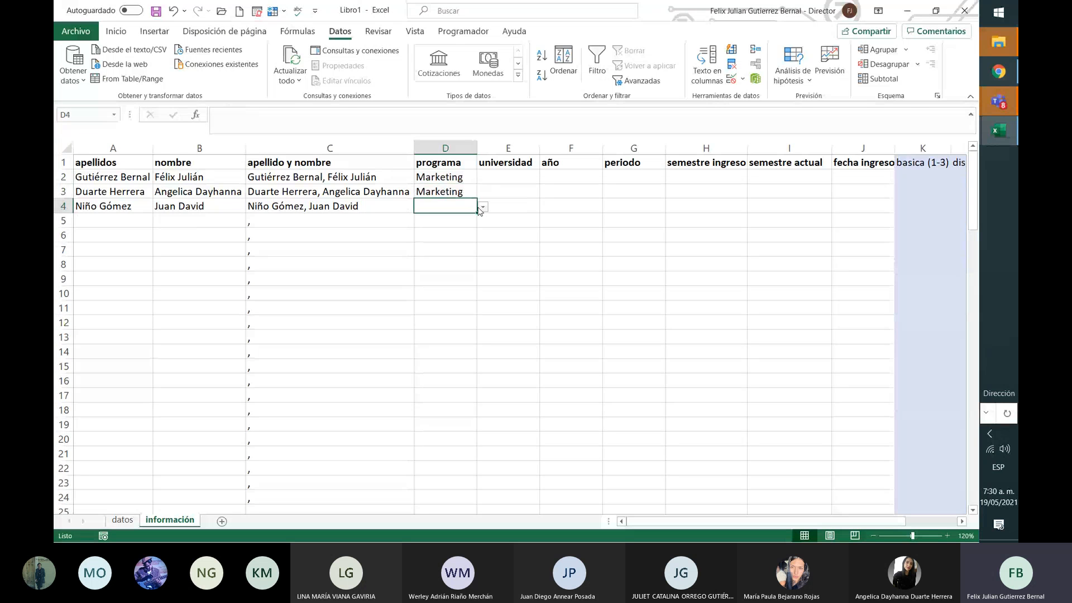
pyautogui.click(482, 207)
pyautogui.click(453, 220)
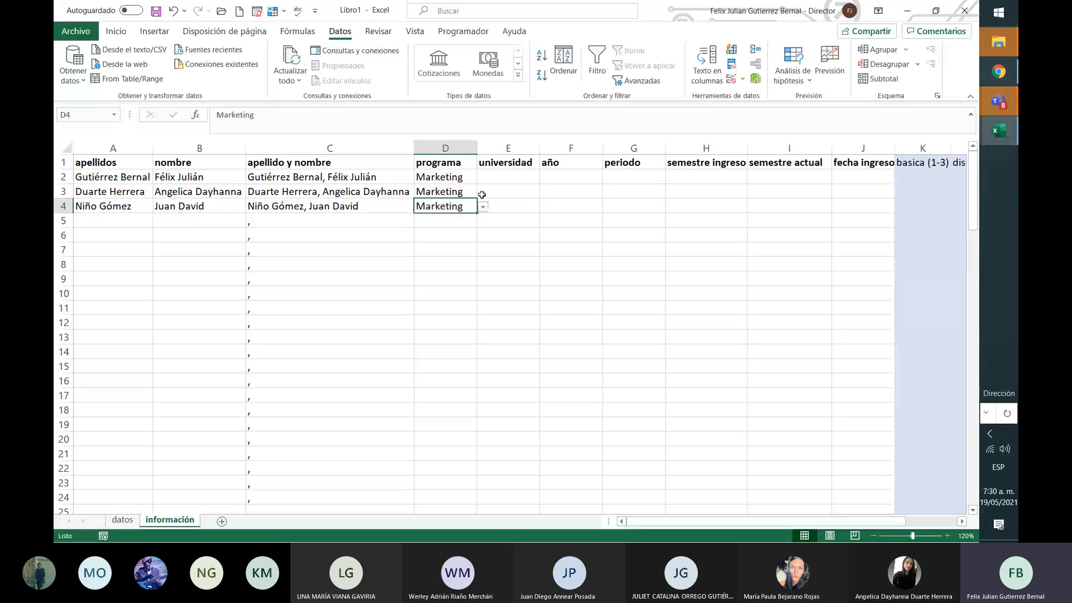
# Step: Choose universities Piloto, Uniempresarial and Sergio Arboleda for E2:E4 and AutoFit column E
pyautogui.click(511, 179)
pyautogui.click(546, 178)
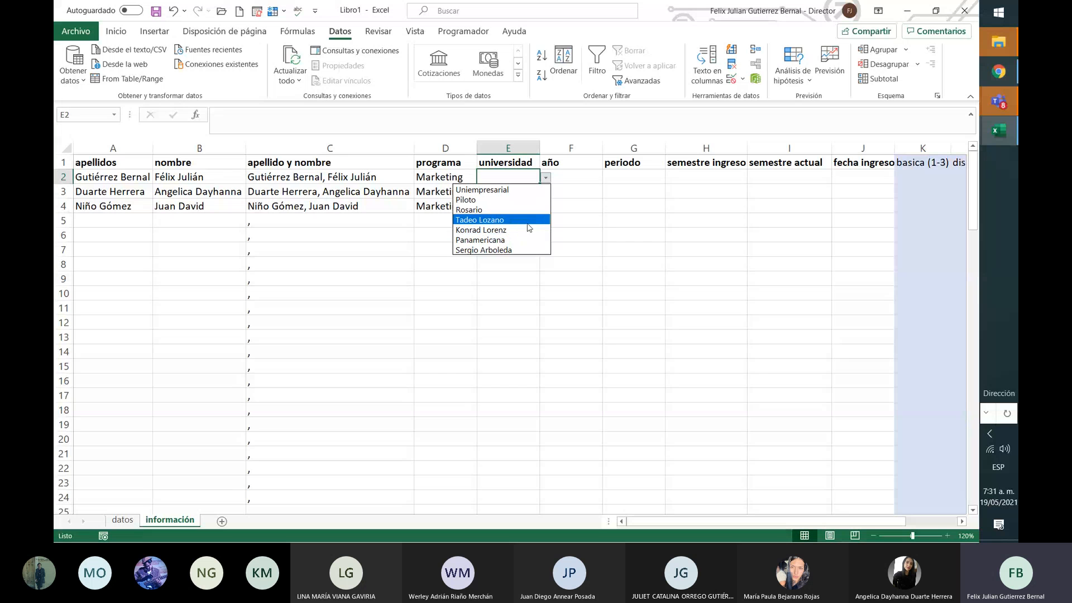
pyautogui.click(540, 201)
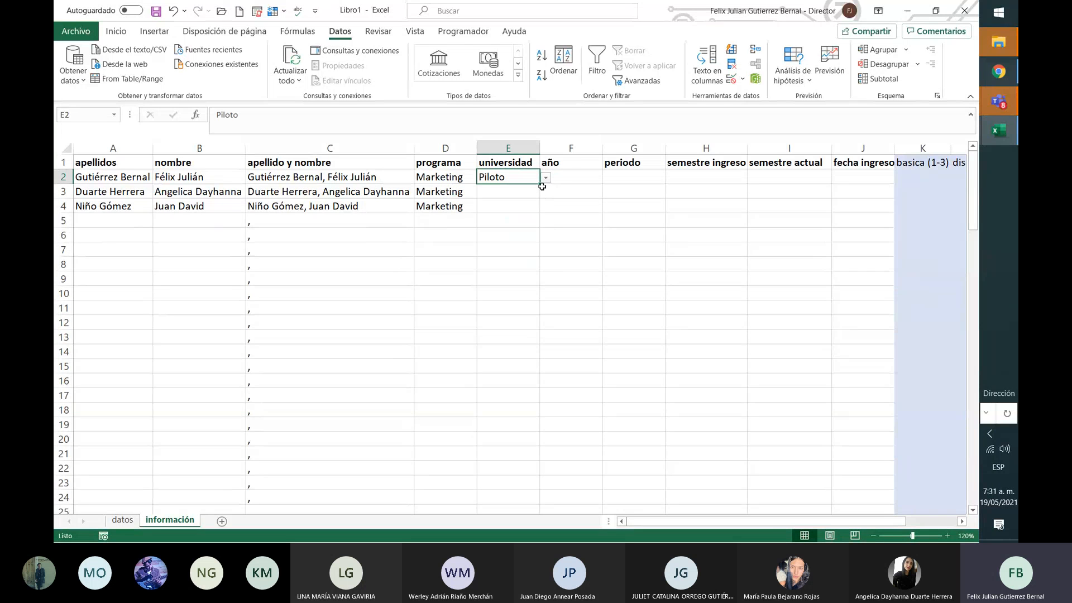
pyautogui.click(535, 190)
pyautogui.click(546, 192)
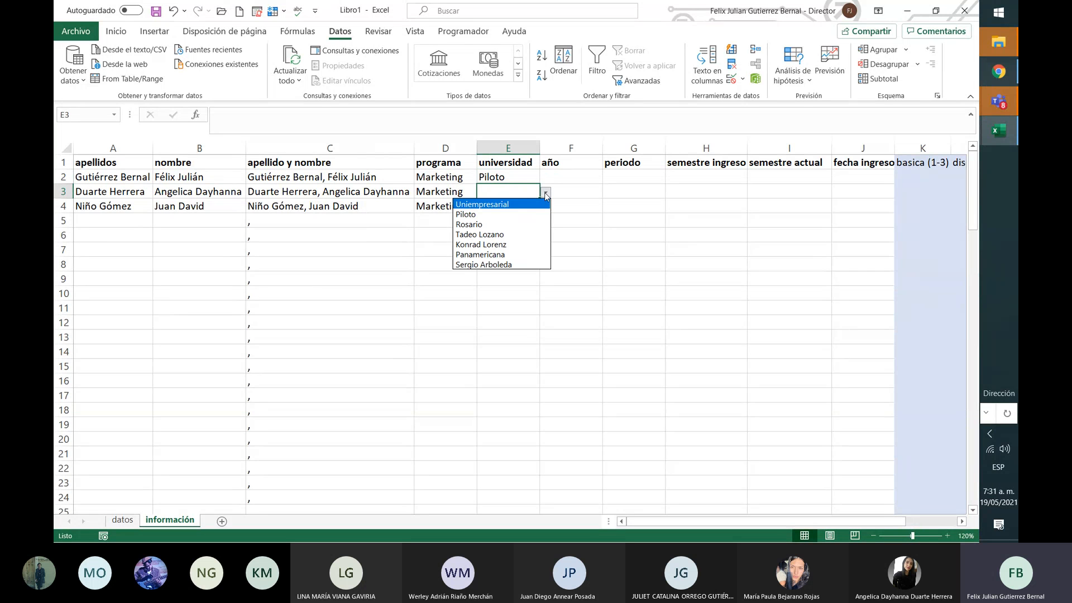
pyautogui.click(534, 204)
pyautogui.click(533, 205)
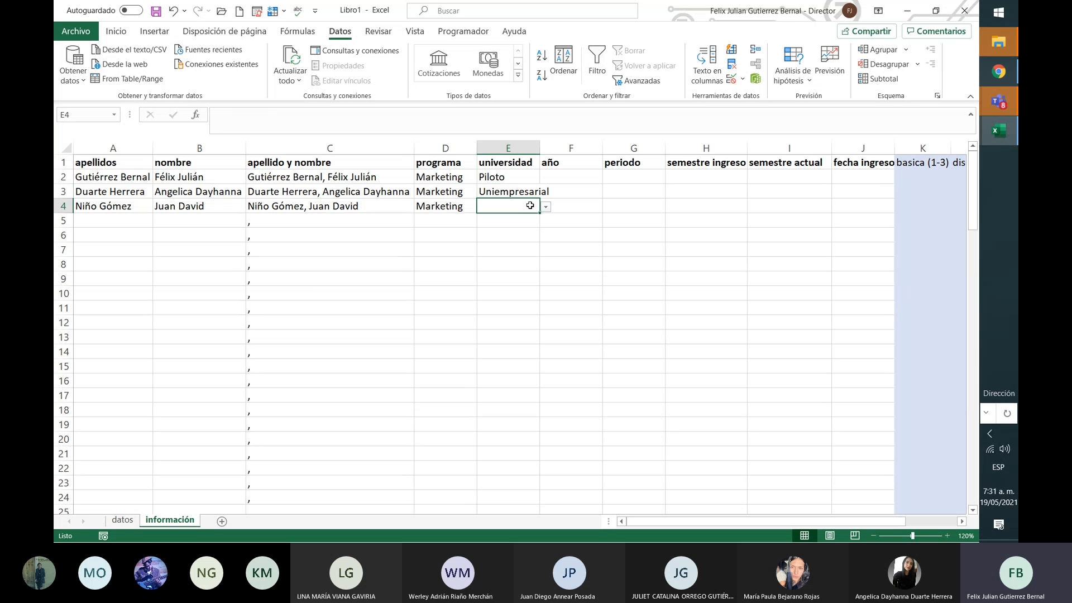
pyautogui.click(548, 208)
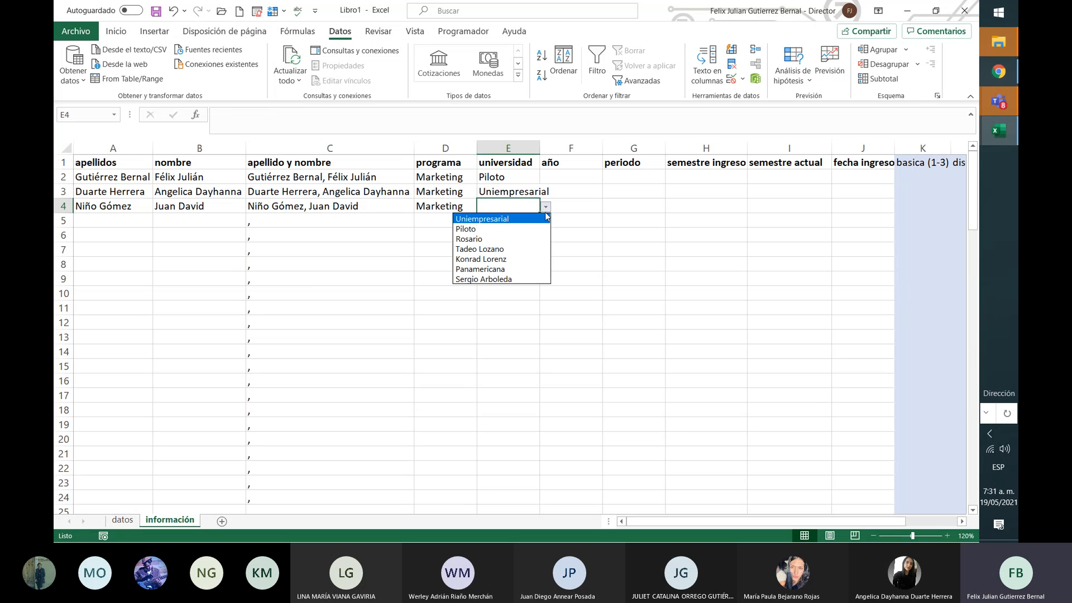
pyautogui.click(525, 277)
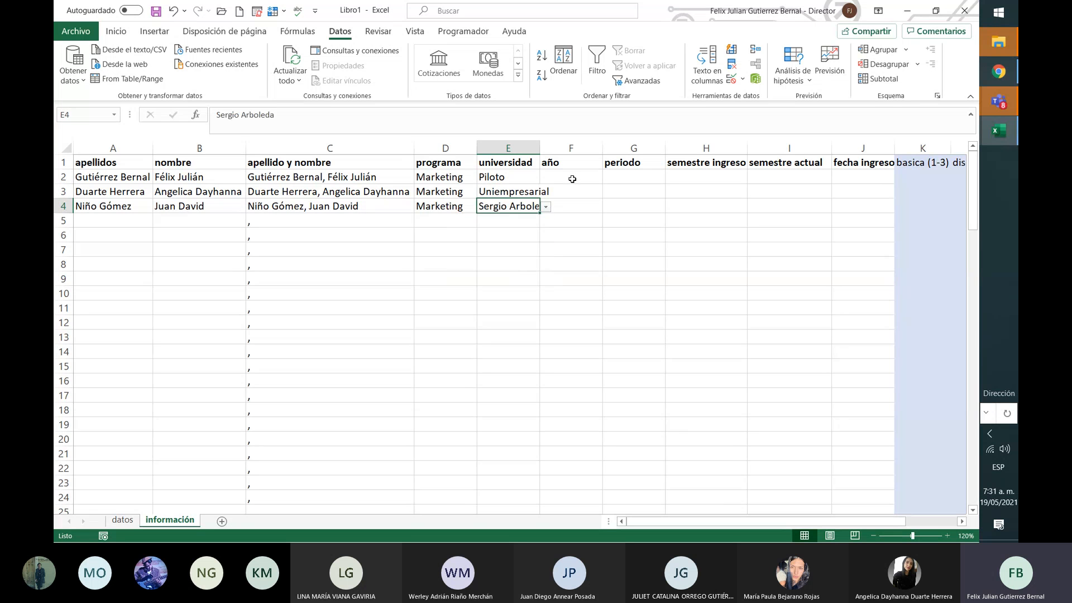
pyautogui.click(570, 177)
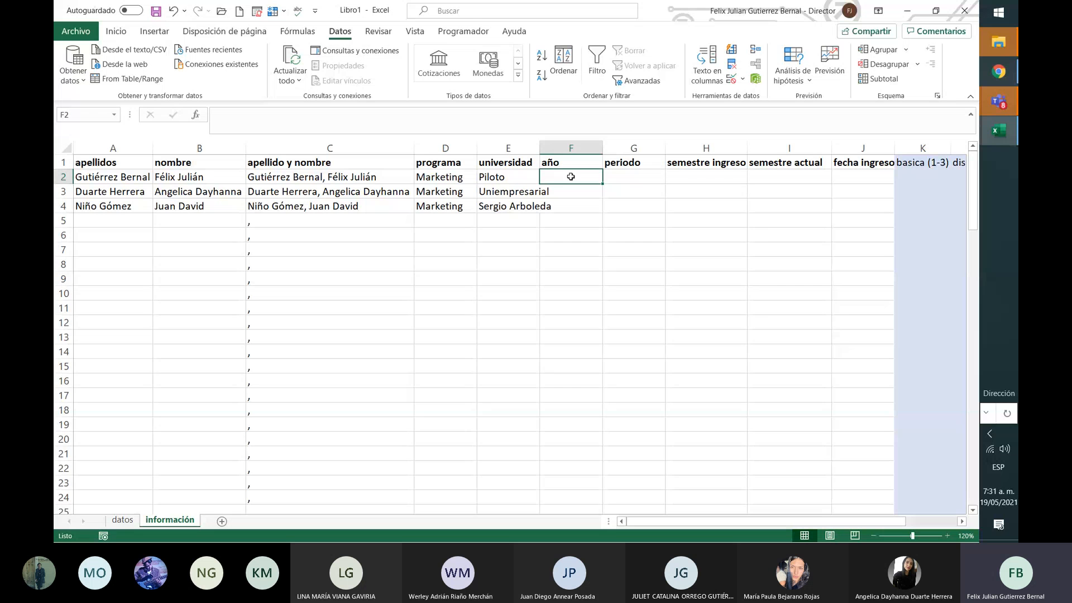
pyautogui.doubleClick(540, 148)
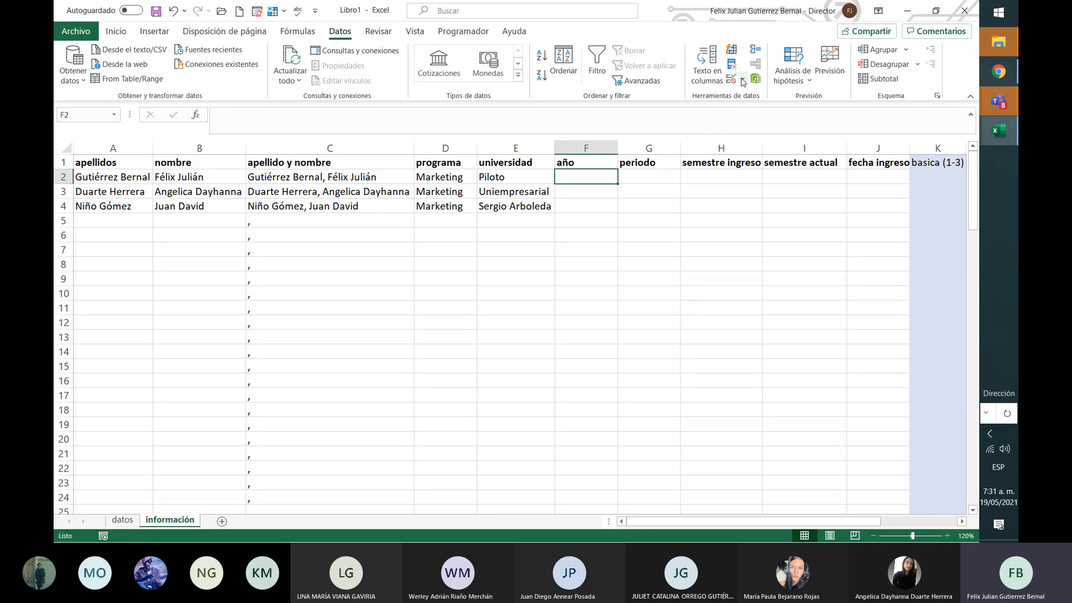
# Step: Give column F's data validation a 2000-2021 input message and a 'fuera de rango' error message
pyautogui.click(583, 148)
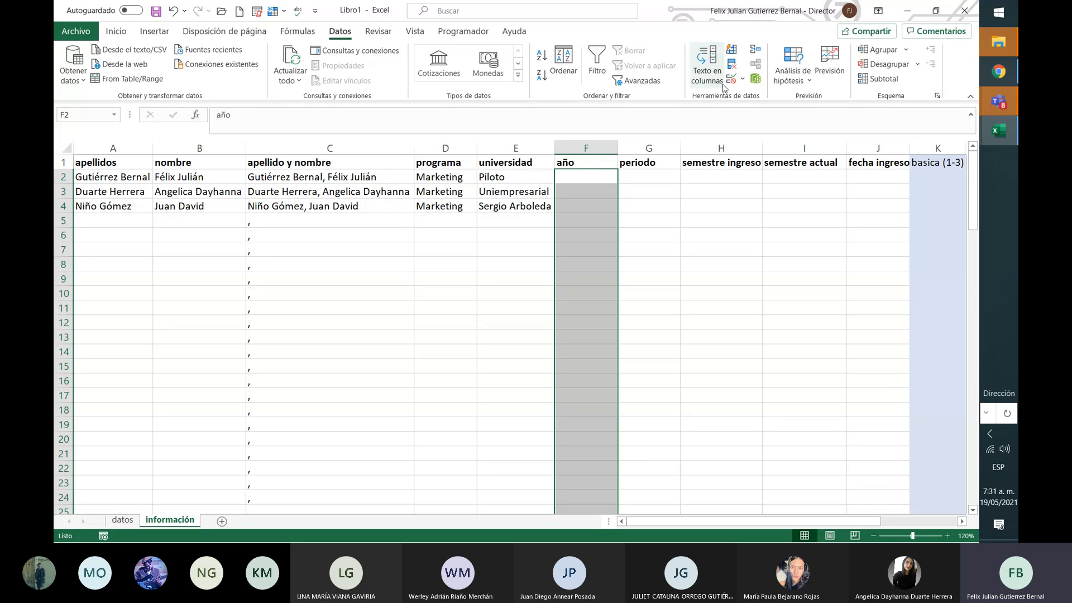
pyautogui.click(741, 79)
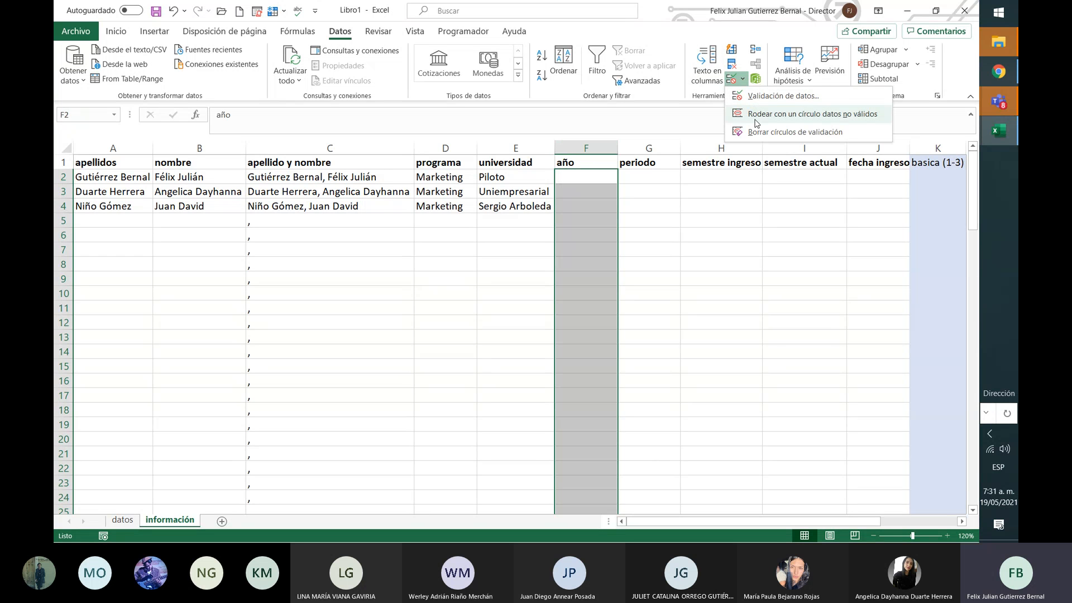
pyautogui.click(766, 99)
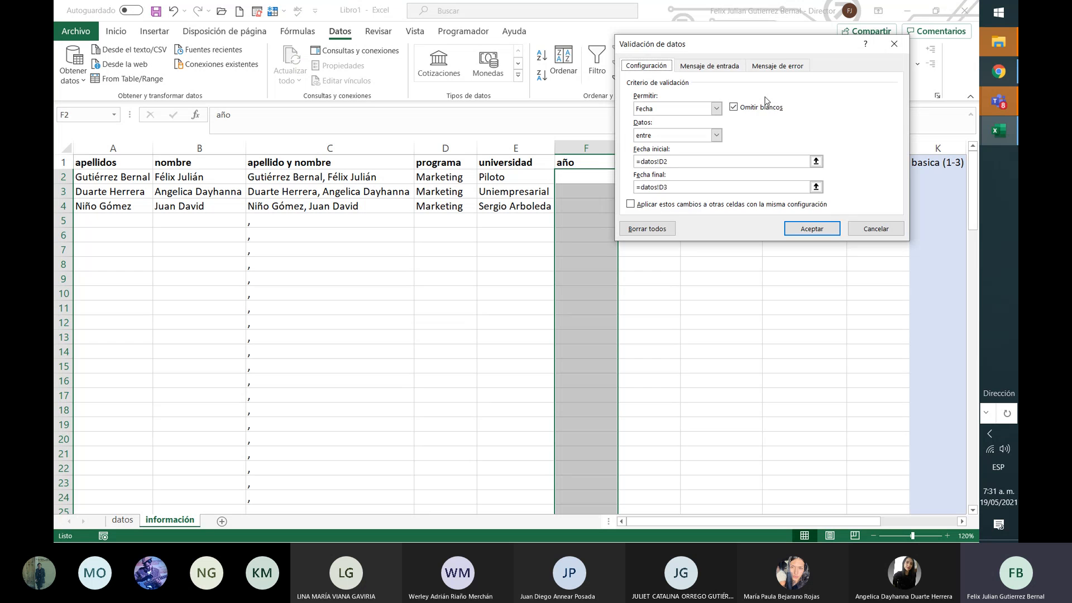
pyautogui.click(726, 66)
pyautogui.click(701, 177)
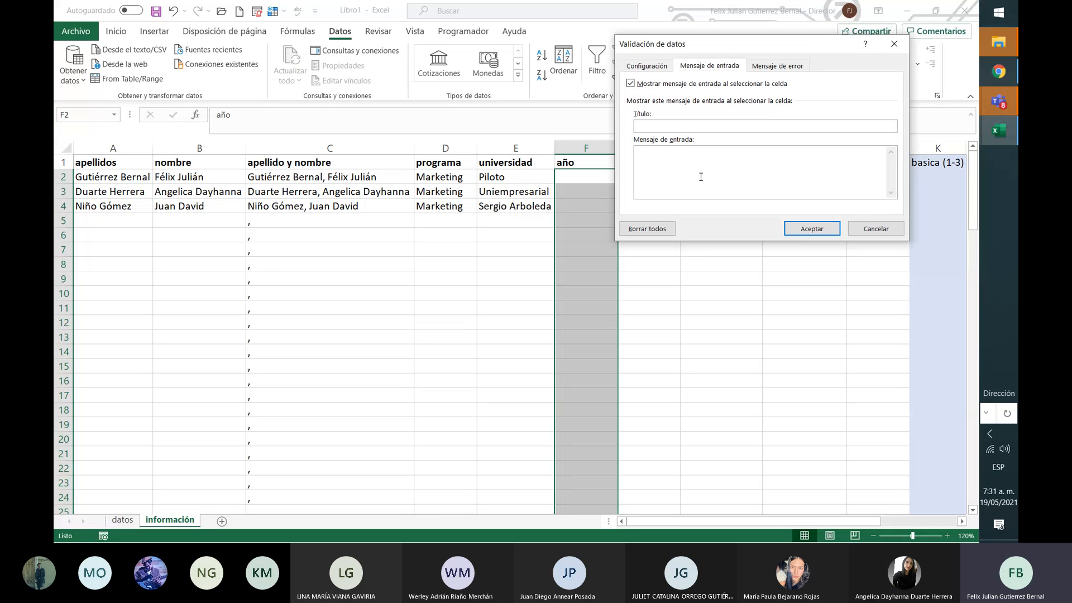
pyautogui.write('20')
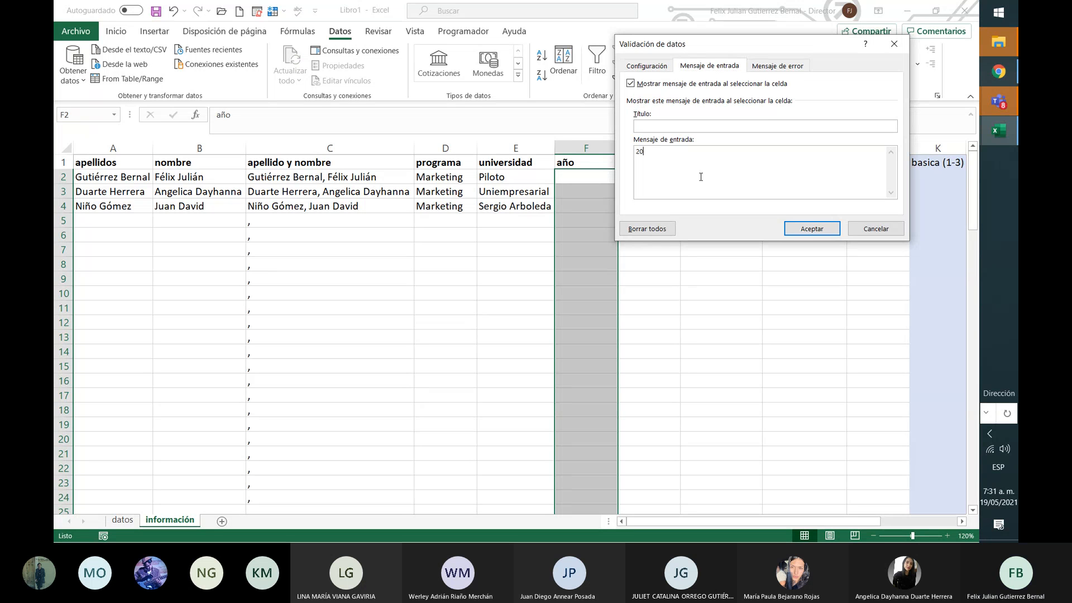
pyautogui.write('0-2021')
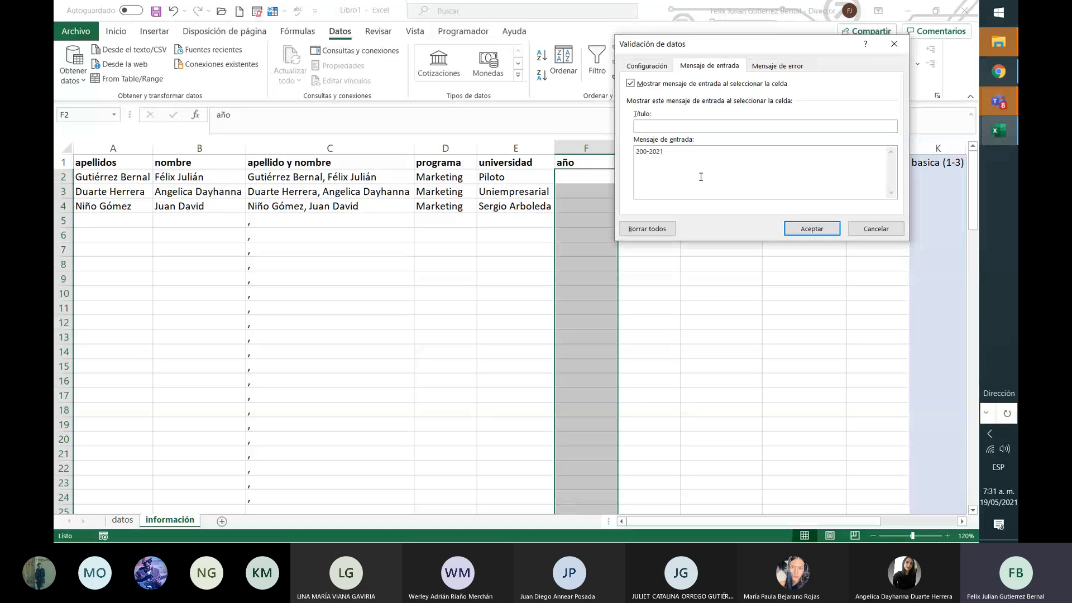
pyautogui.write('0')
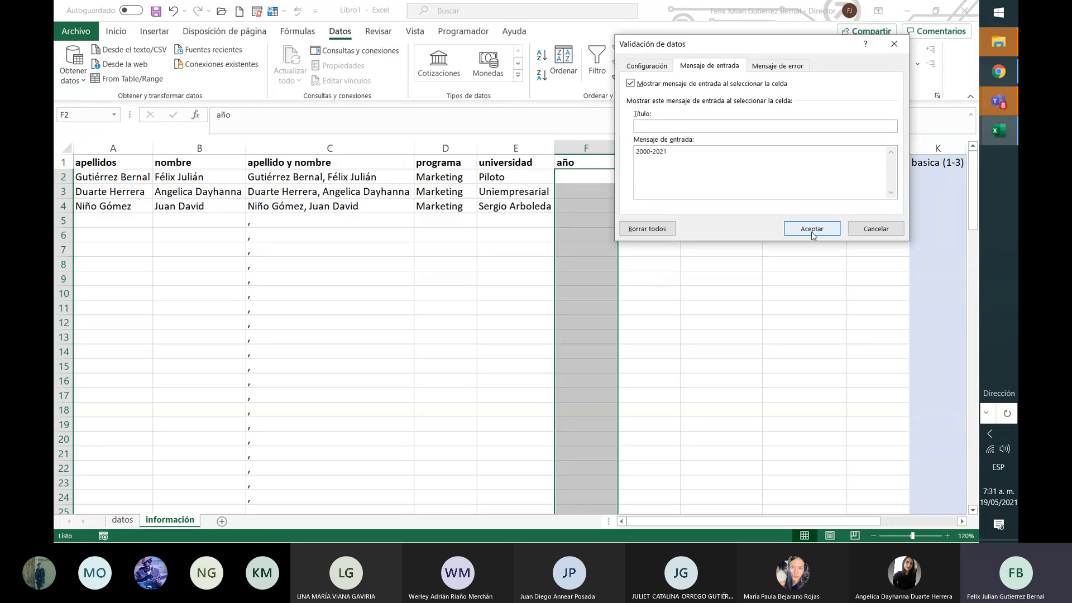
pyautogui.click(770, 67)
pyautogui.click(776, 166)
pyautogui.write('fuer')
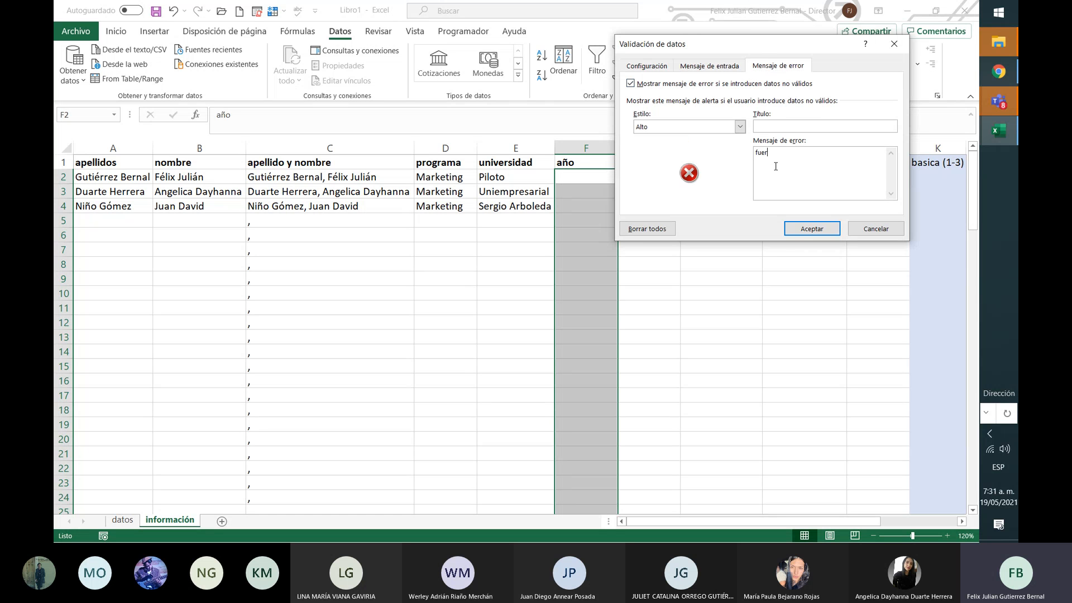
pyautogui.write('a de rango')
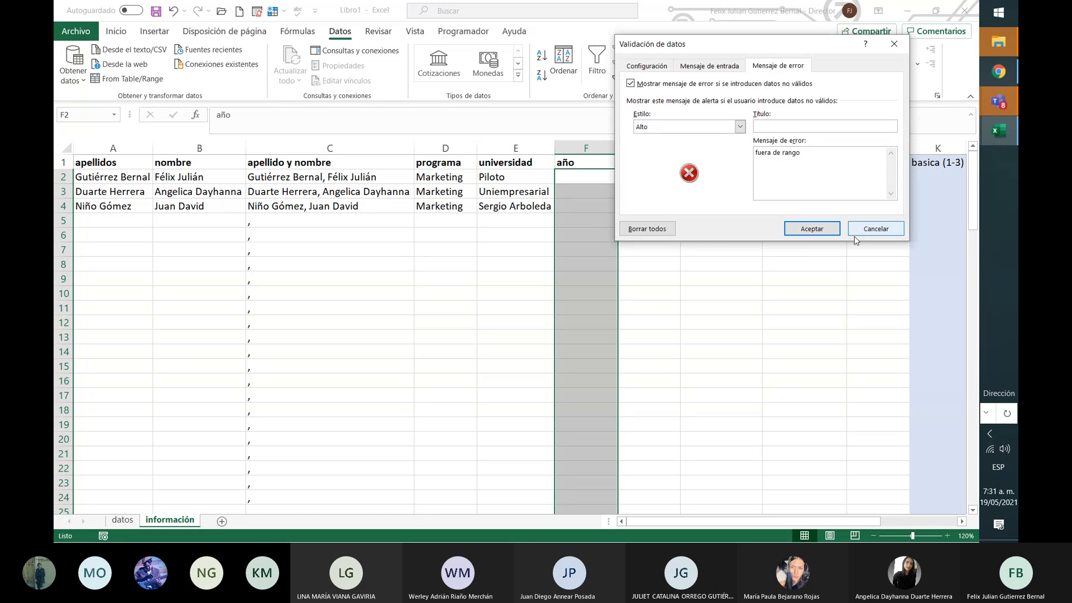
pyautogui.click(812, 229)
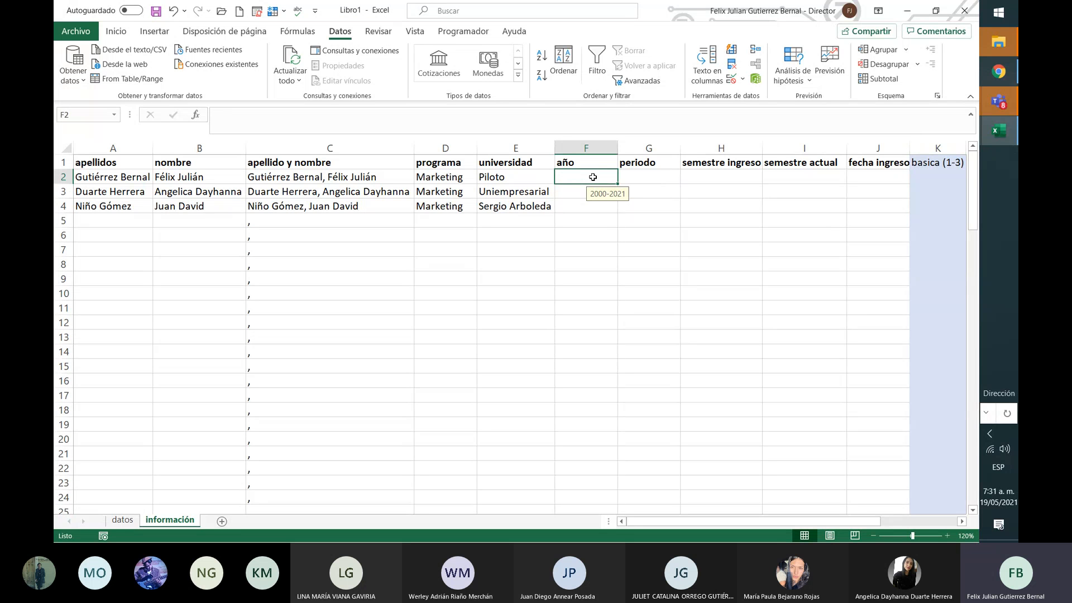
# Step: Enter años 2001 and 2021 in F2:F3 and type 2019 in F4
pyautogui.write('001')
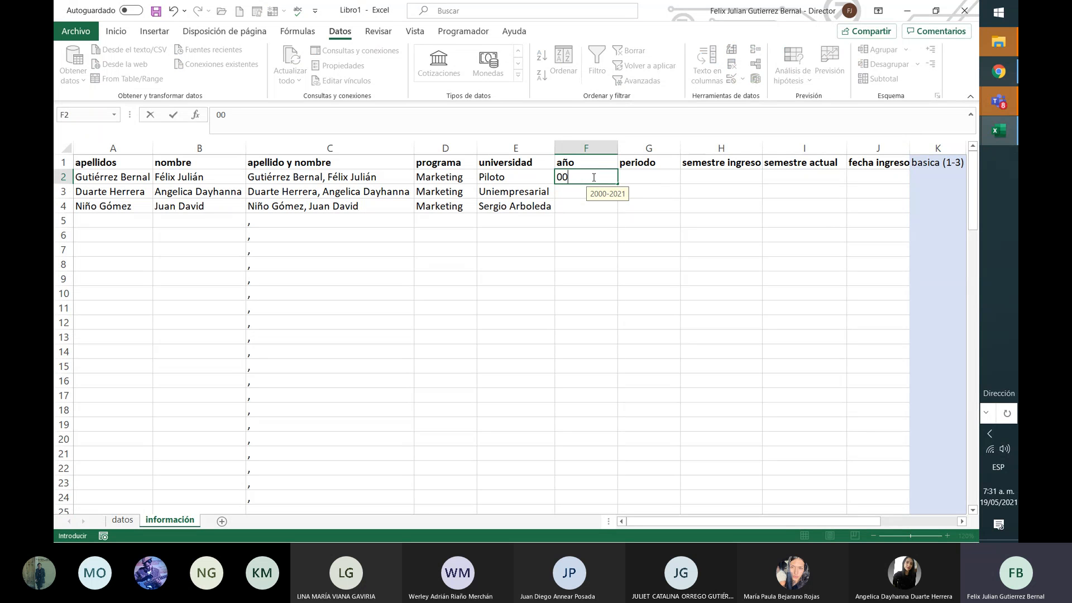
pyautogui.press('BackSpace')
pyautogui.press('BackSpace')
pyautogui.press('BackSpace')
pyautogui.write('2001')
pyautogui.press('Return')
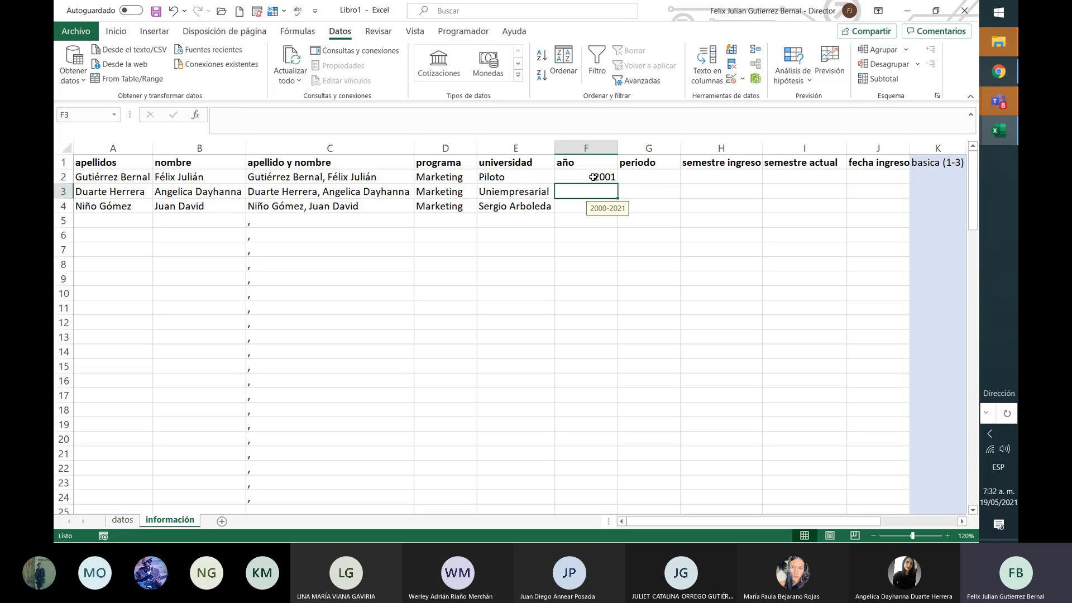
pyautogui.write('2021')
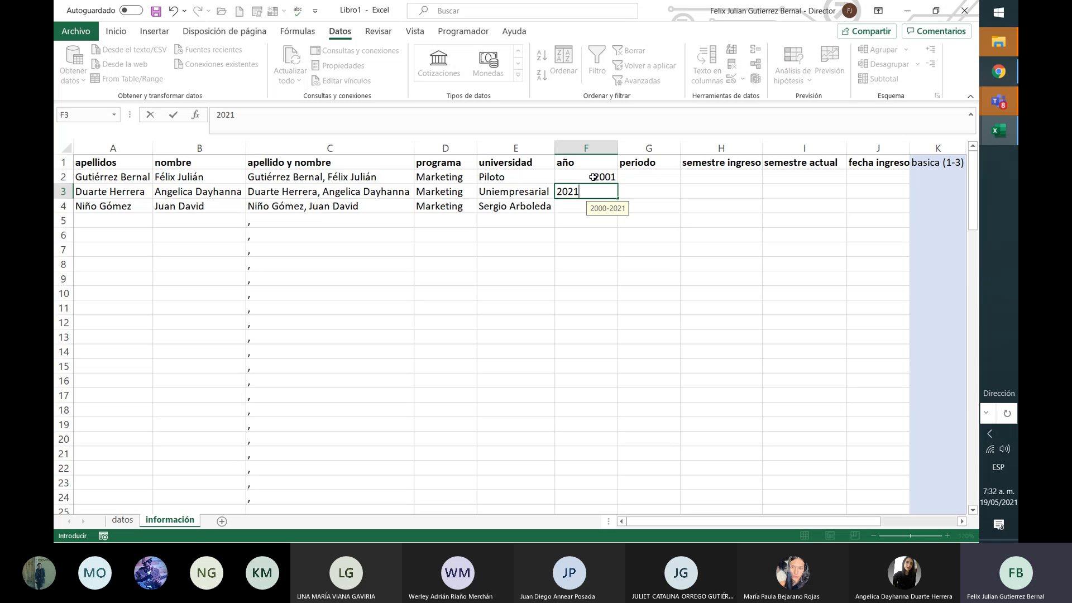
pyautogui.press('Return')
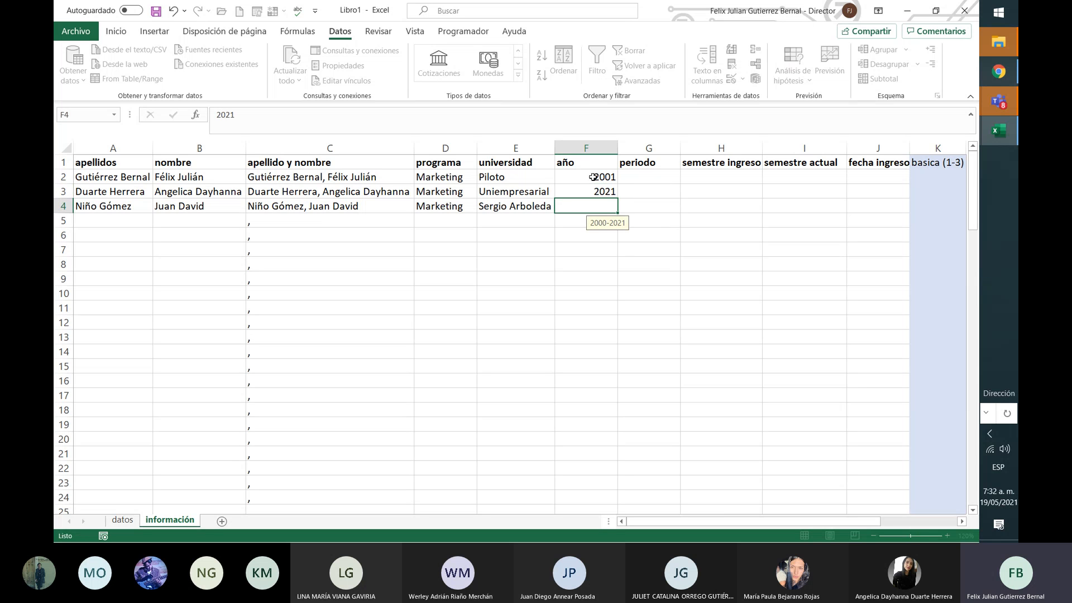
pyautogui.write('2019')
# Step: Commit 2019 in F4 and pick periodo 2, 1 and 3 for G2, G3 and G4
pyautogui.click(648, 176)
pyautogui.click(686, 177)
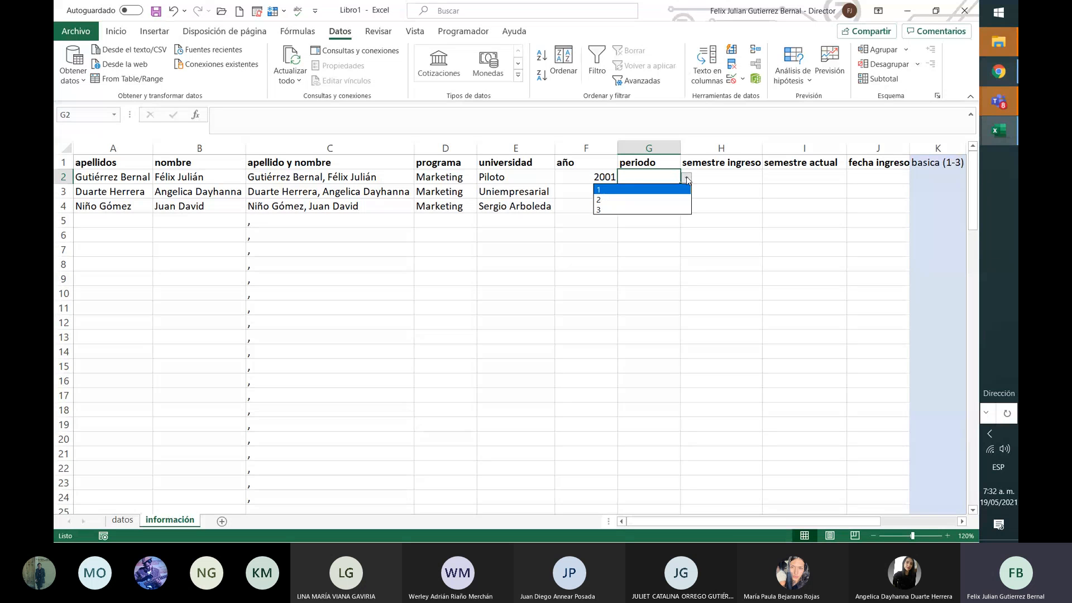
pyautogui.click(677, 199)
pyautogui.press('Return')
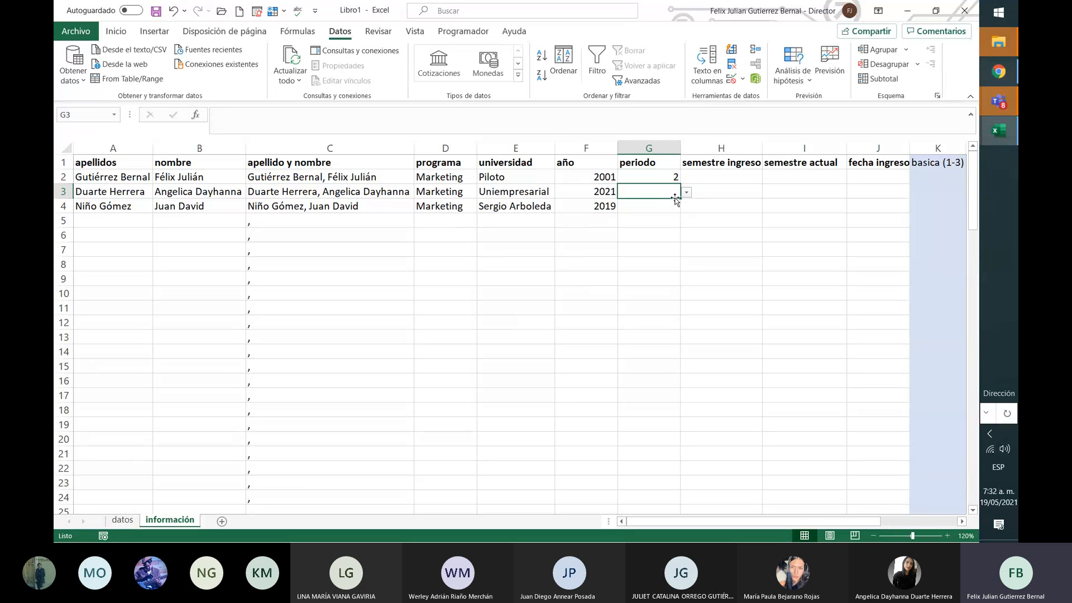
pyautogui.click(687, 192)
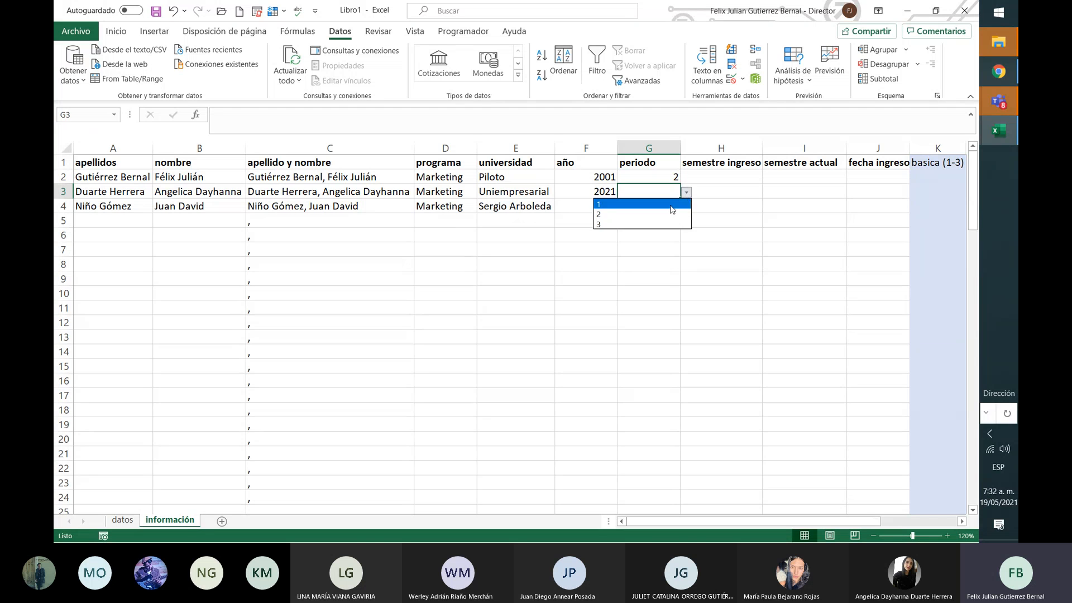
pyautogui.click(672, 204)
pyautogui.click(668, 211)
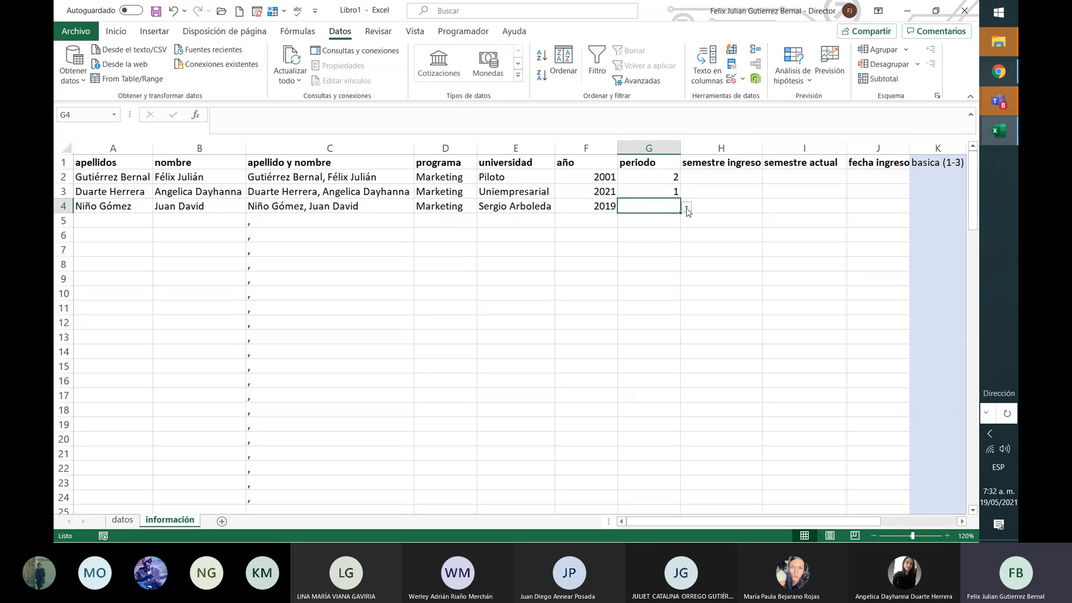
pyautogui.click(687, 206)
pyautogui.click(666, 239)
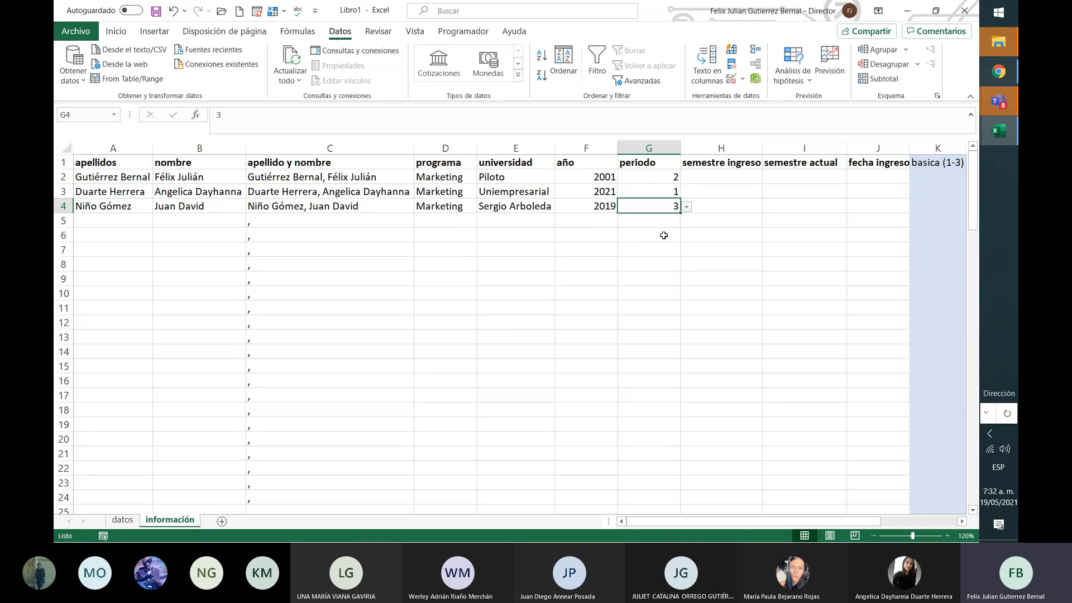
# Step: Review each student's año and periodo pair in rows 2–4, ending on H2
pyautogui.click(721, 175)
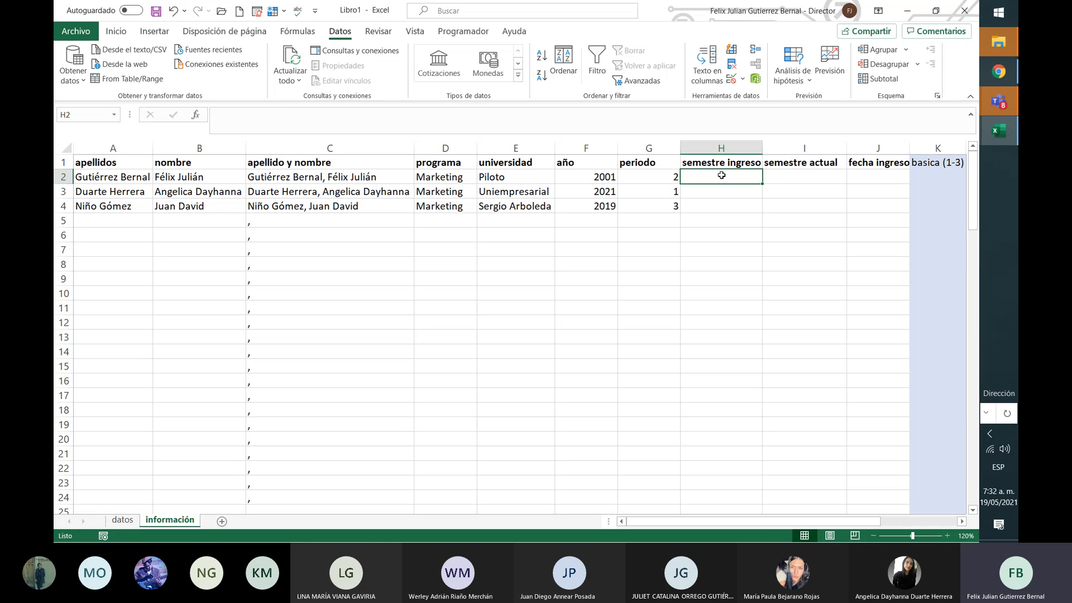
pyautogui.click(586, 180)
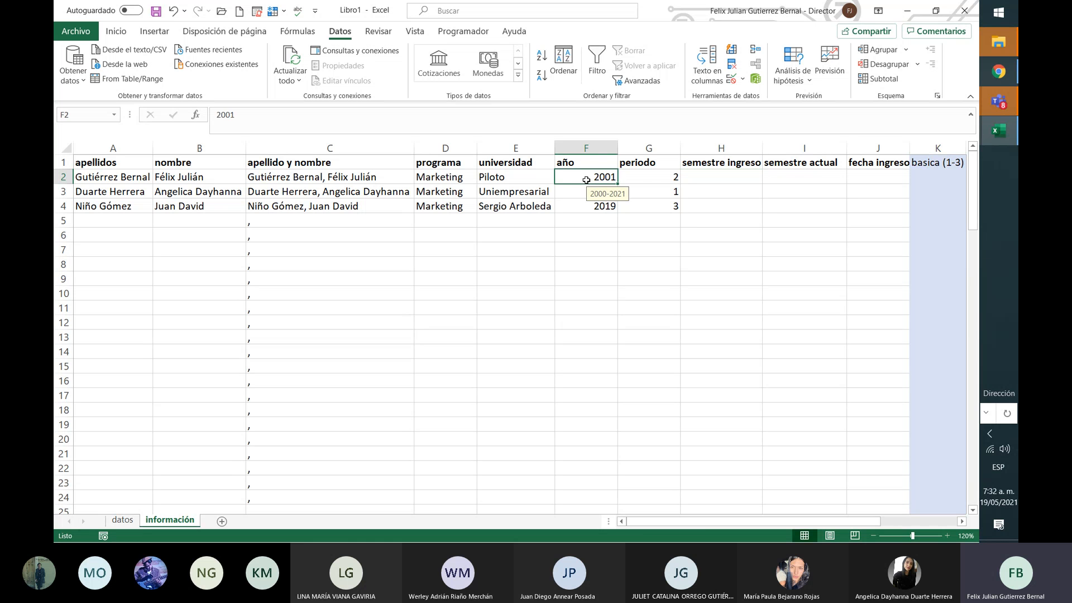
pyautogui.moveTo(586, 180); pyautogui.dragTo(646, 179)
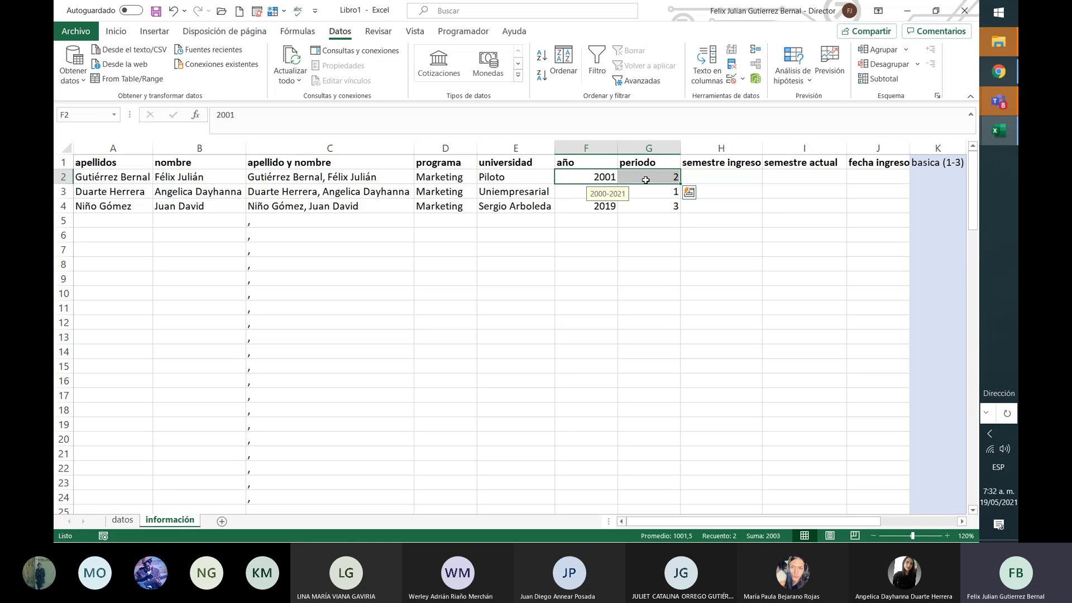
pyautogui.click(574, 190)
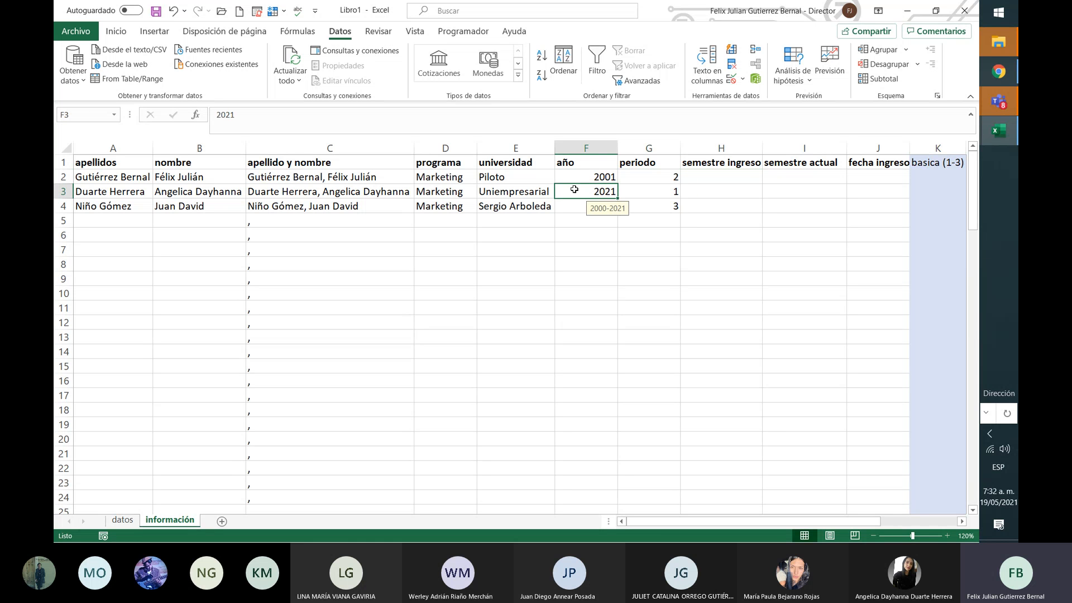
pyautogui.moveTo(574, 189); pyautogui.dragTo(650, 191)
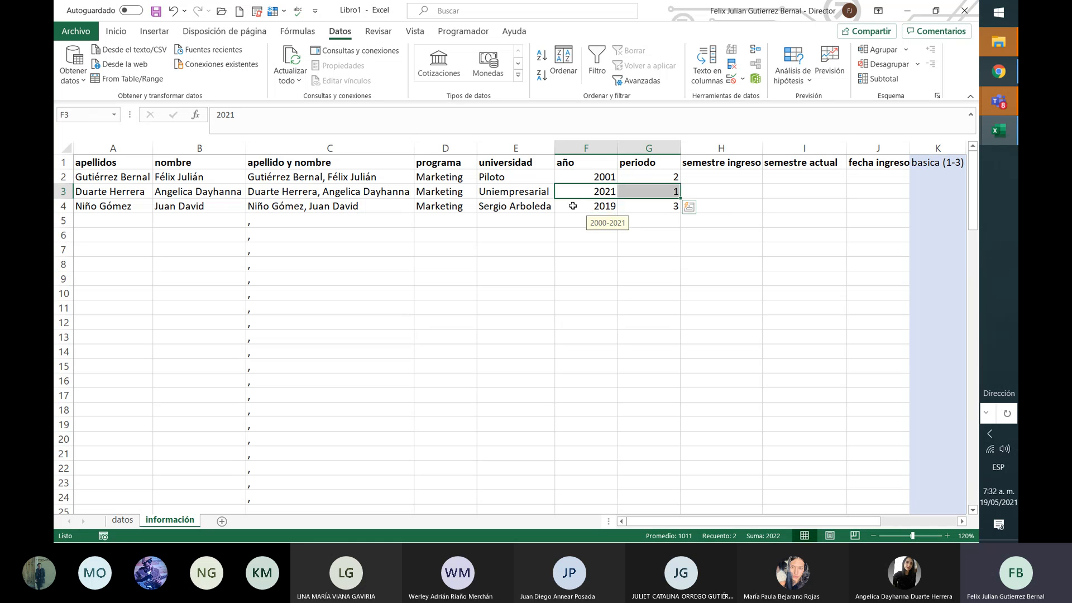
pyautogui.moveTo(572, 206); pyautogui.dragTo(641, 207)
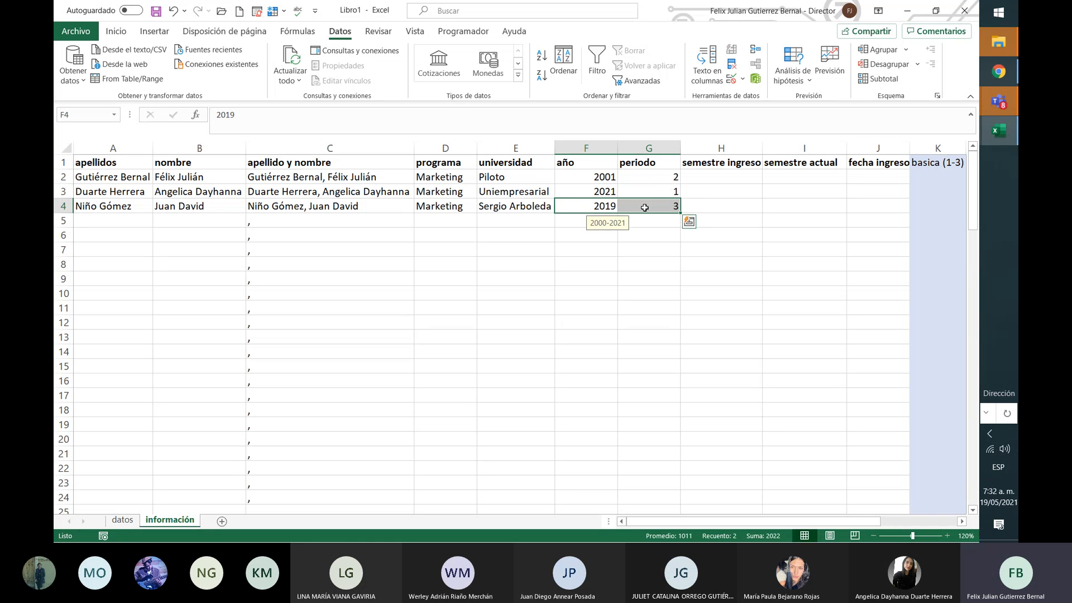
pyautogui.click(733, 175)
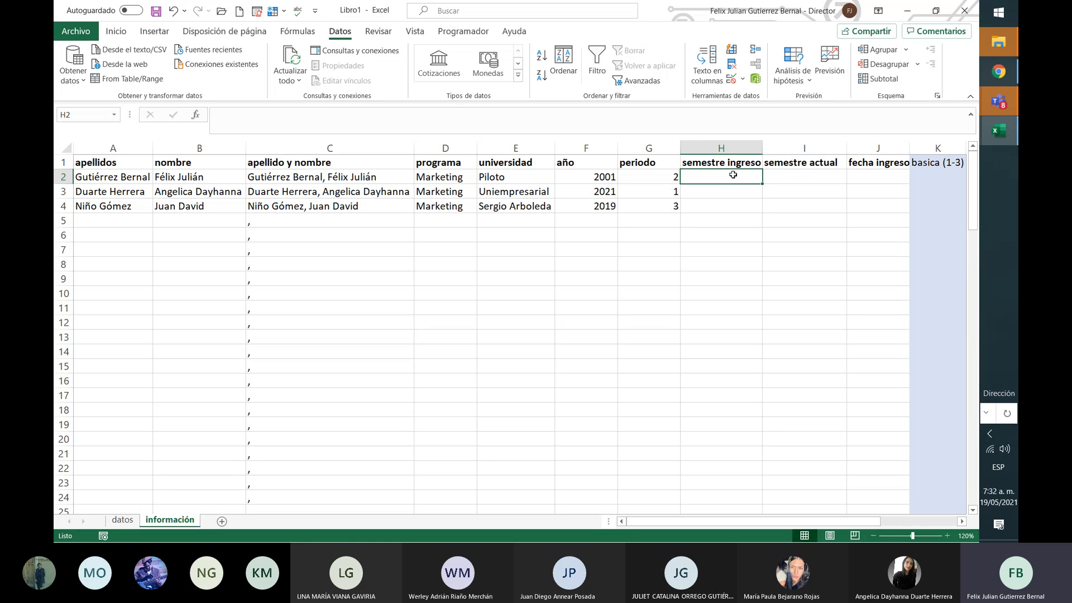
# Step: Enter =F2&" - "&G2 in H2 so it shows 2001 - 2
pyautogui.write('=')
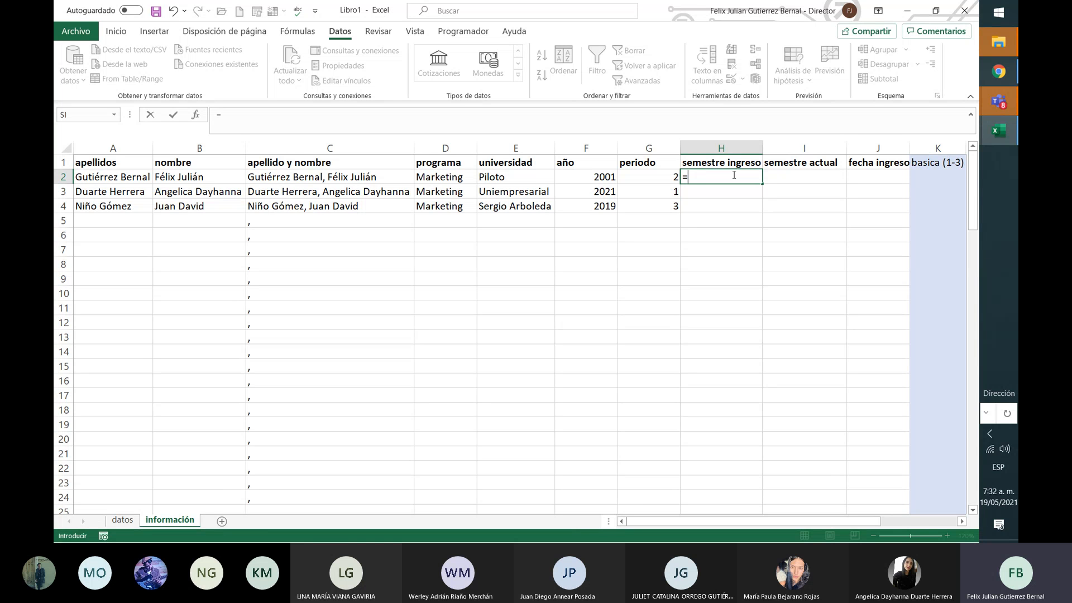
pyautogui.click(602, 178)
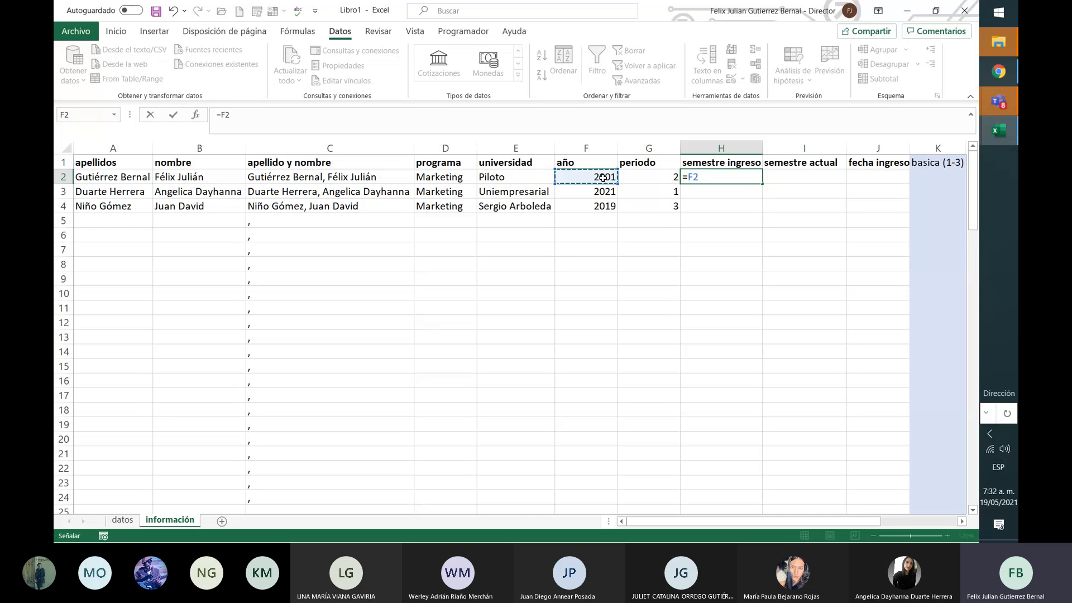
pyautogui.write('&"-')
pyautogui.press('BackSpace')
pyautogui.write('- "')
pyautogui.click(642, 176)
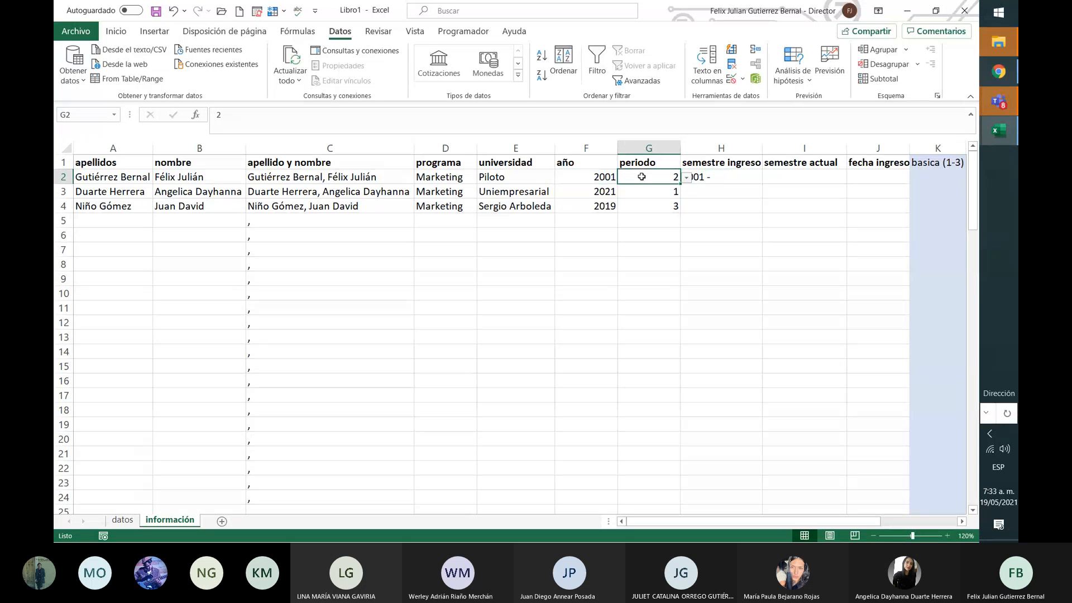
pyautogui.click(725, 176)
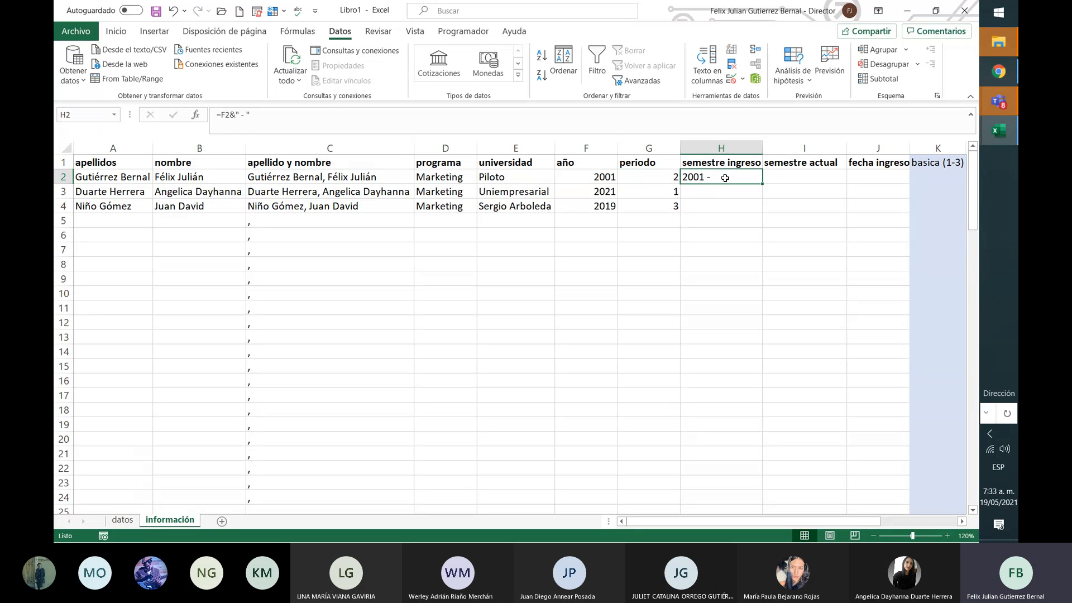
pyautogui.click(384, 111)
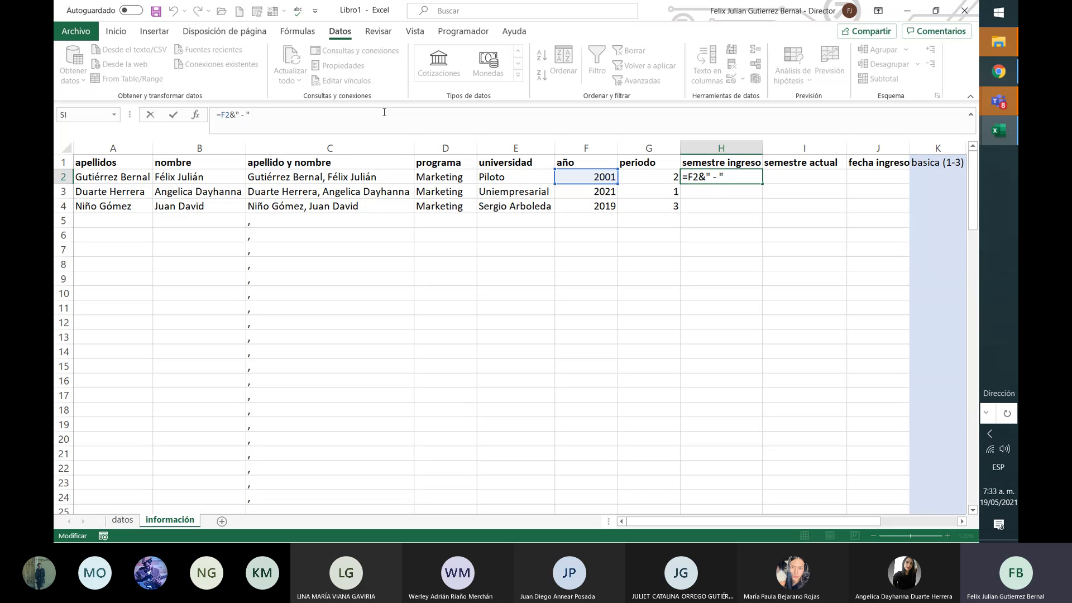
pyautogui.write('&')
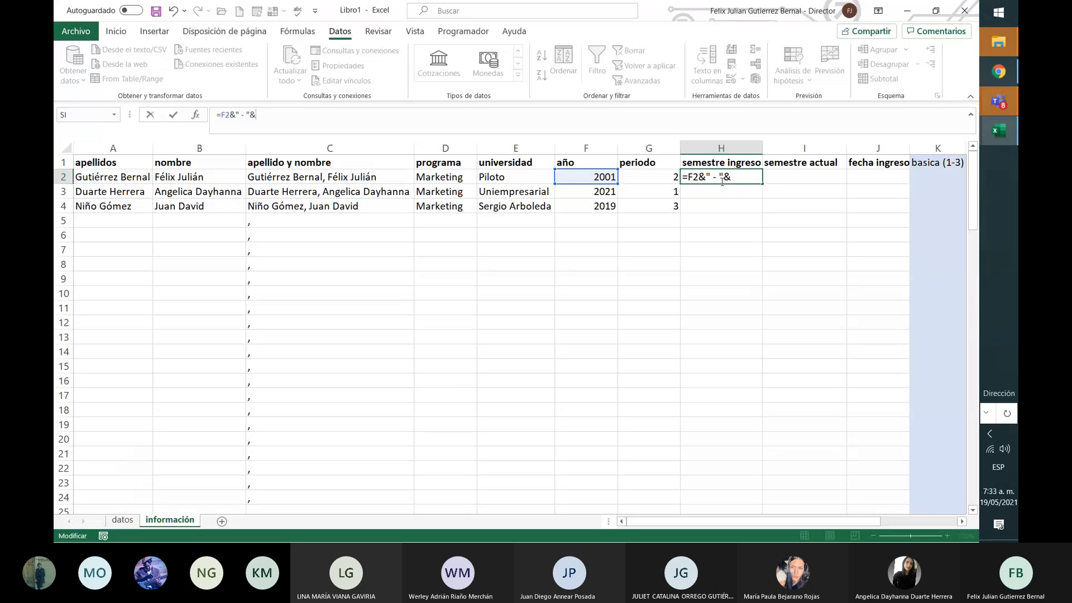
pyautogui.click(670, 177)
pyautogui.press('Return')
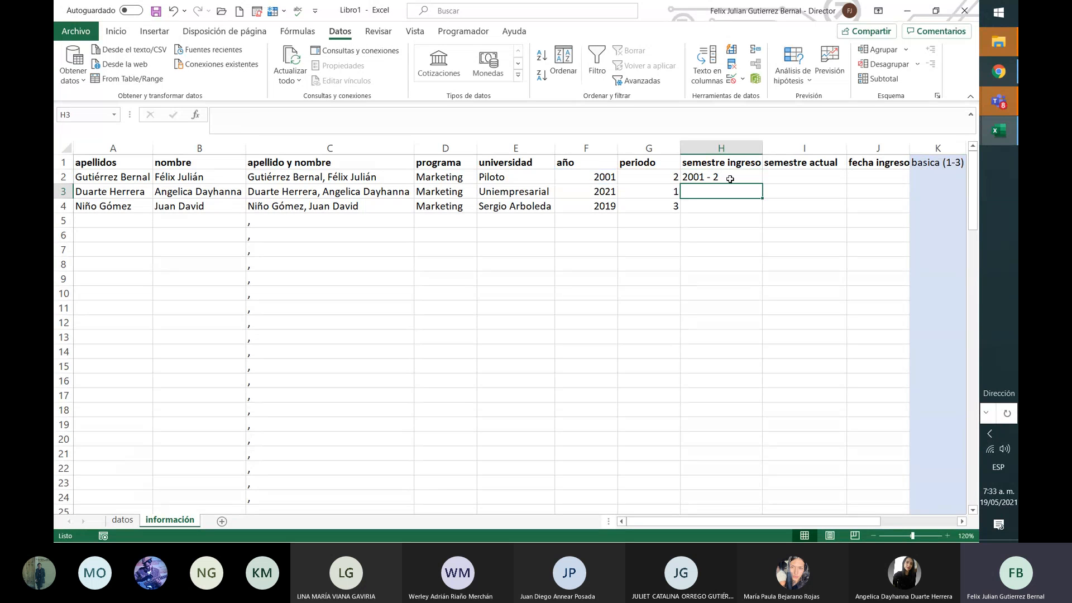
# Step: Fill the H2 formula down column H, giving 2021 - 1 and 2019 - 3
pyautogui.click(745, 178)
pyautogui.doubleClick(761, 184)
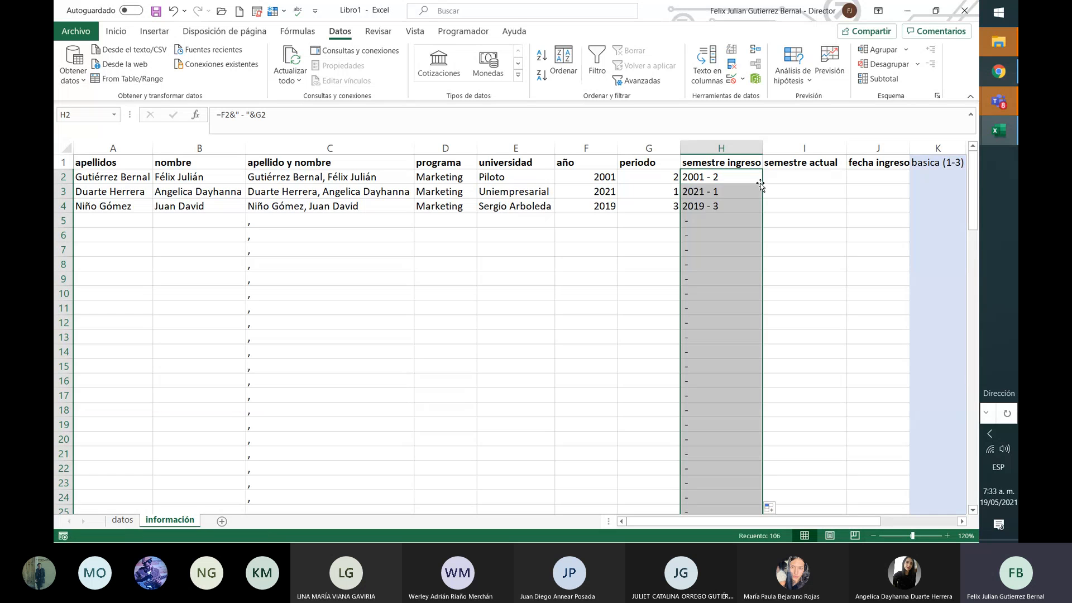
pyautogui.click(748, 276)
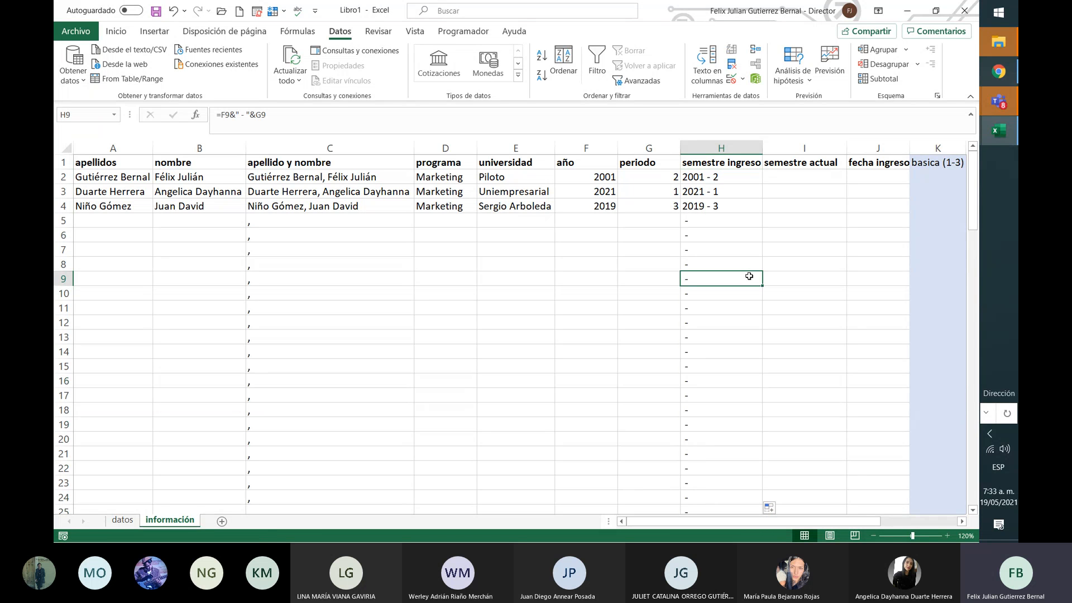
pyautogui.press('Up')
pyautogui.press('Up')
pyautogui.press('Up')
pyautogui.press('Up')
pyautogui.press('Up')
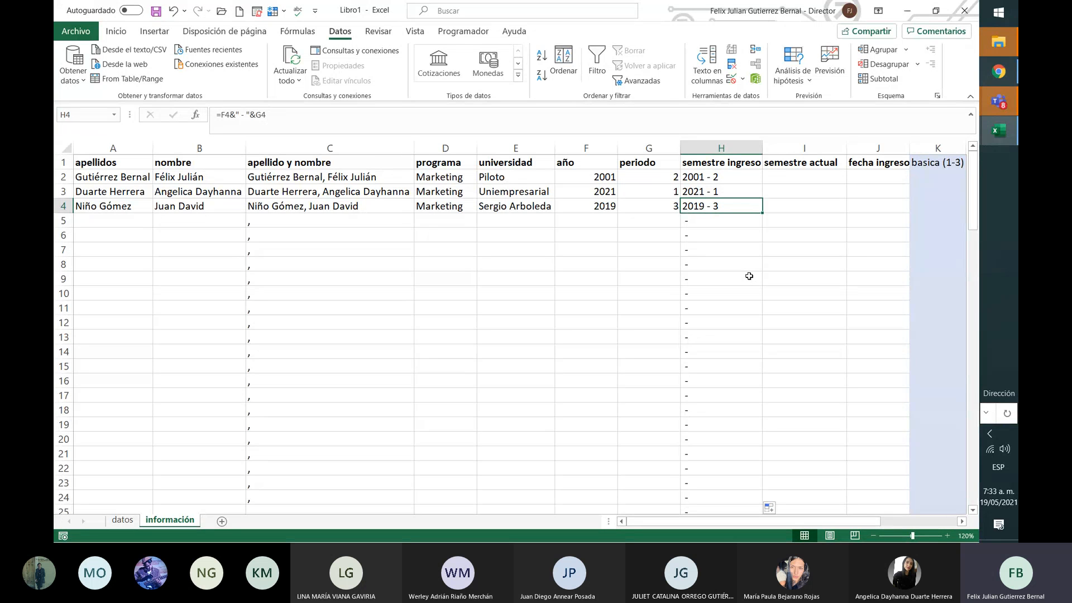
pyautogui.press('Right')
pyautogui.press('Right')
pyautogui.press('Left')
pyautogui.press('Left')
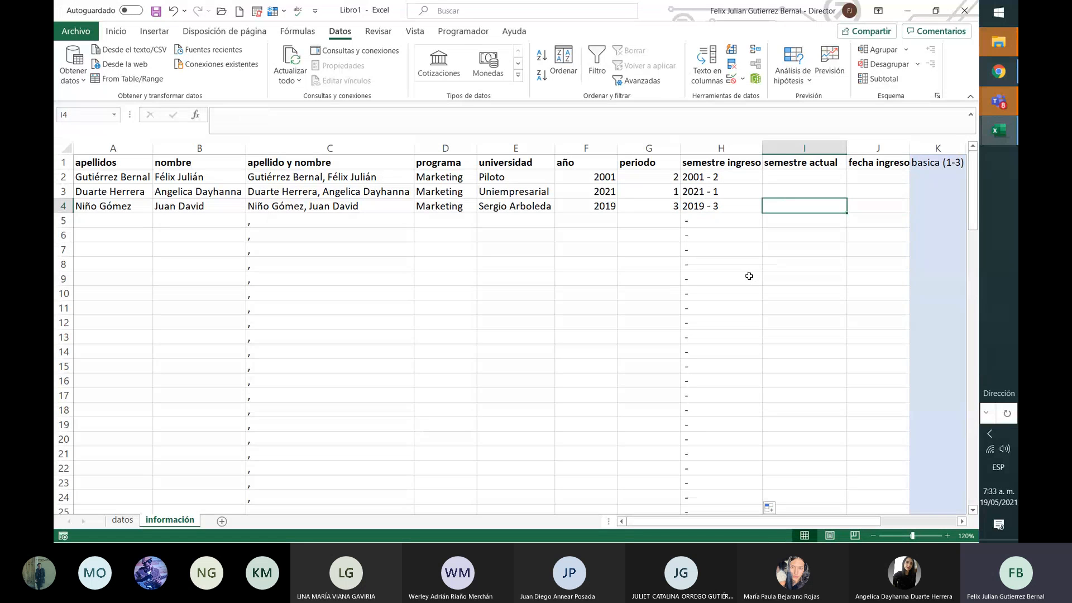
pyautogui.press('Right')
pyautogui.press('Right')
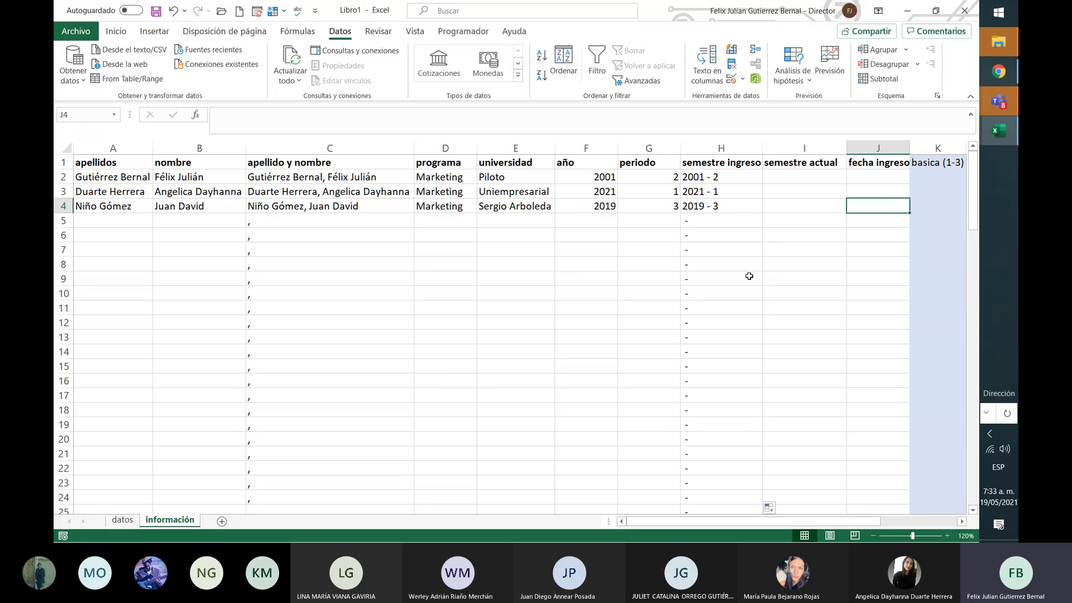
pyautogui.press('Right')
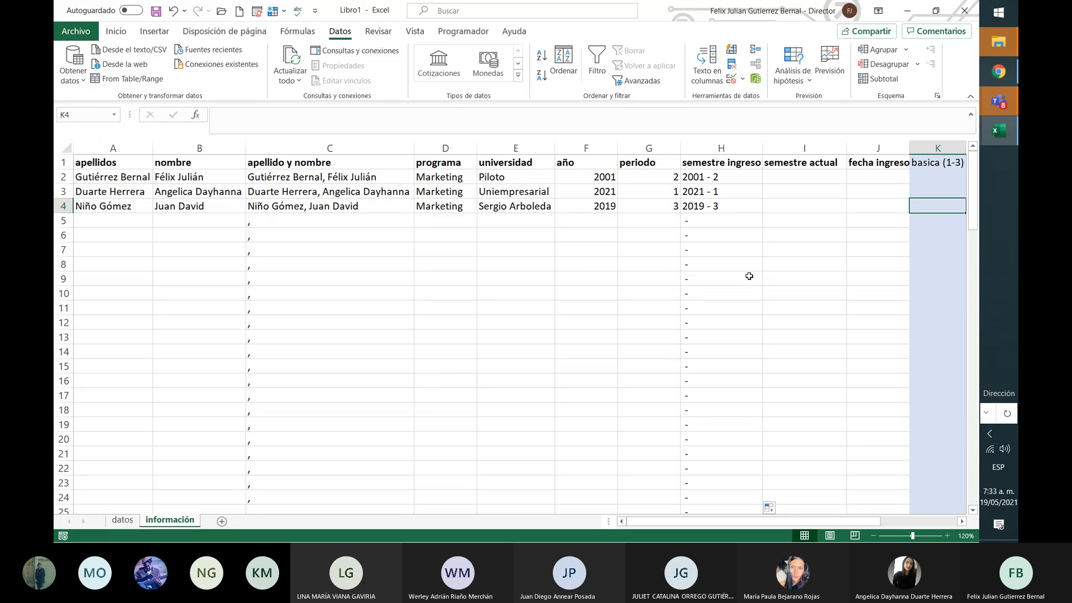
pyautogui.press('Left')
pyautogui.press('Left')
pyautogui.press('Up')
pyautogui.press('Up')
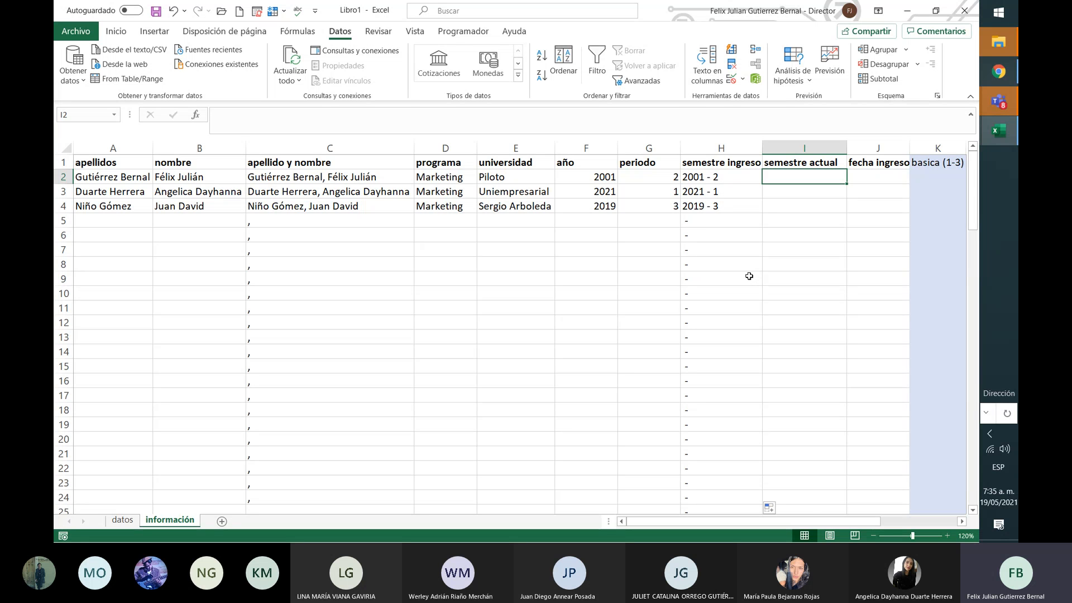
# Step: Select I2 under semestre actual and begin a formula with an equals sign
pyautogui.press('Down')
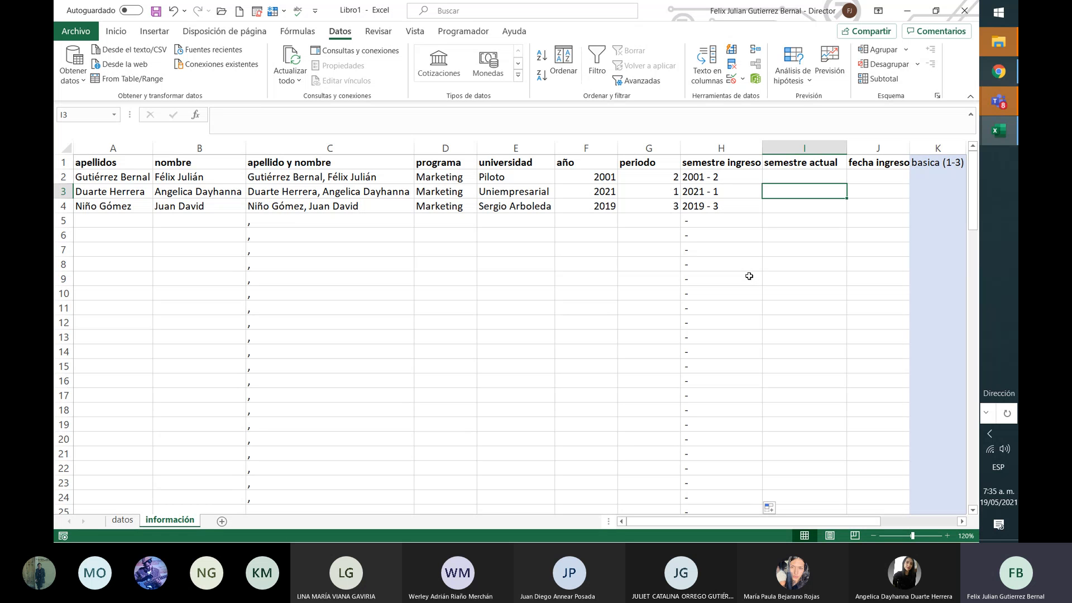
pyautogui.press('Up')
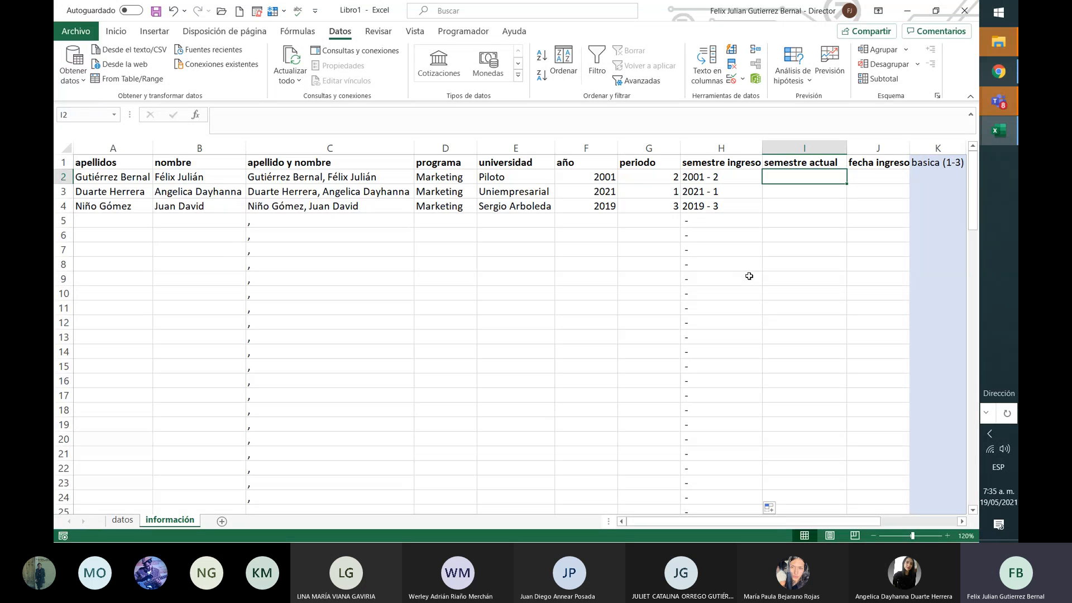
pyautogui.click(603, 123)
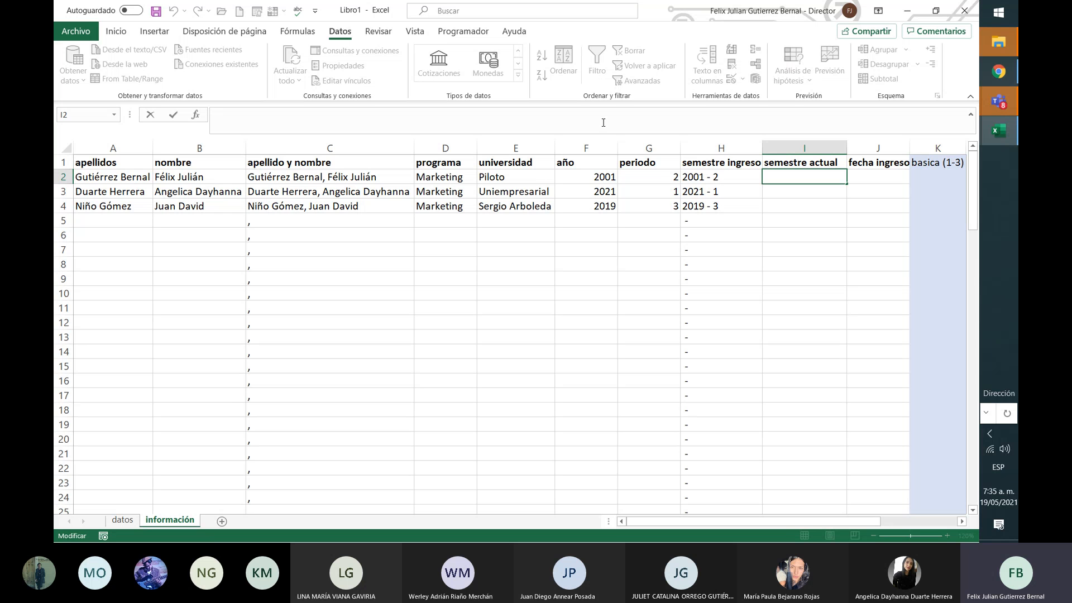
pyautogui.write('=')
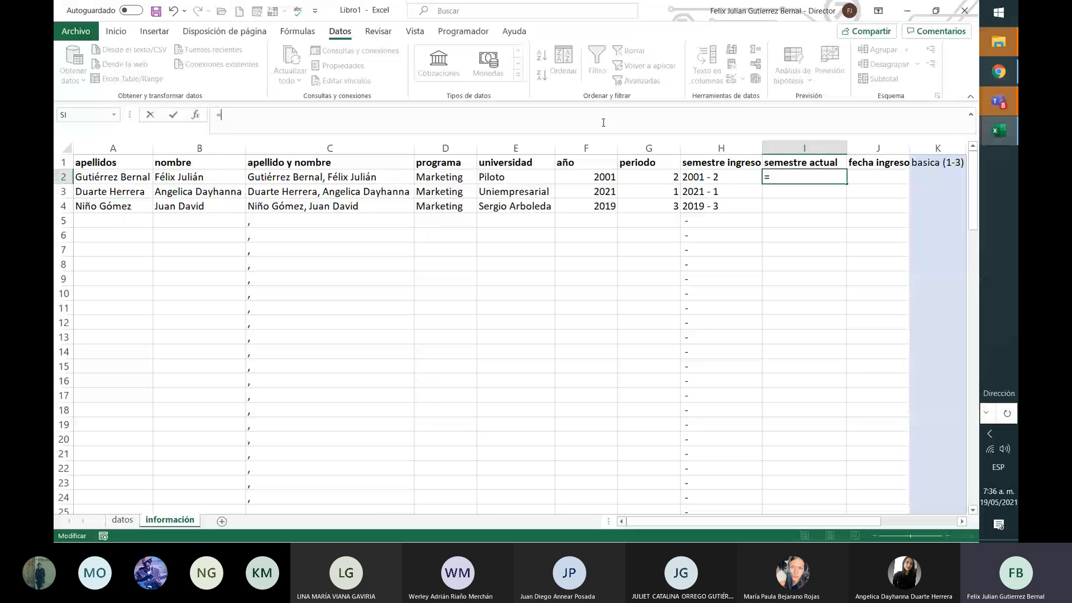
# Step: Start the I2 formula as =FECHA(F2; using the año in F2 as the year
pyautogui.write('fech')
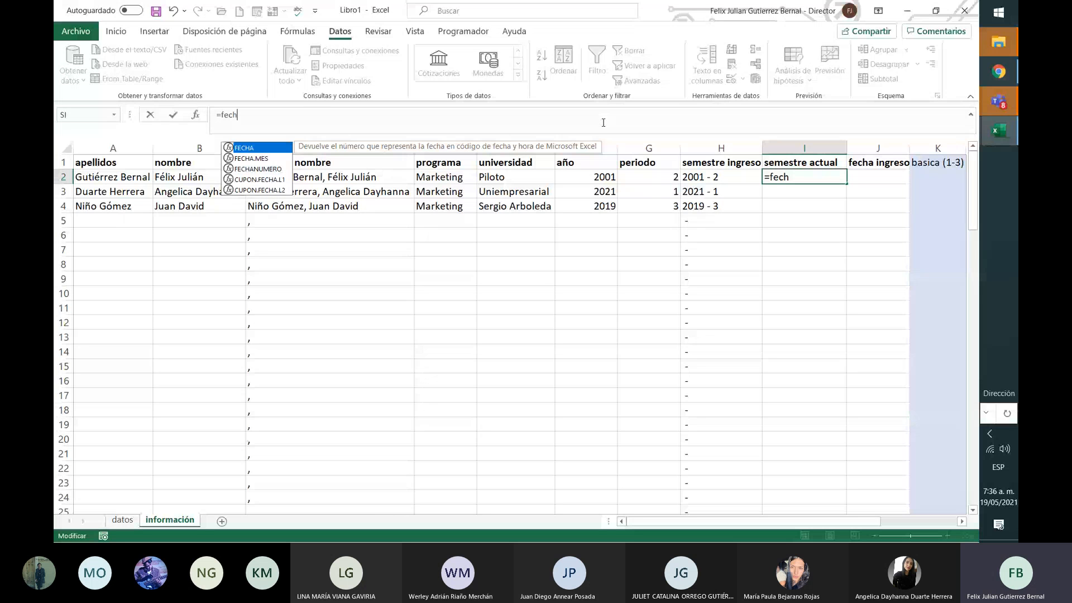
pyautogui.press('Tab')
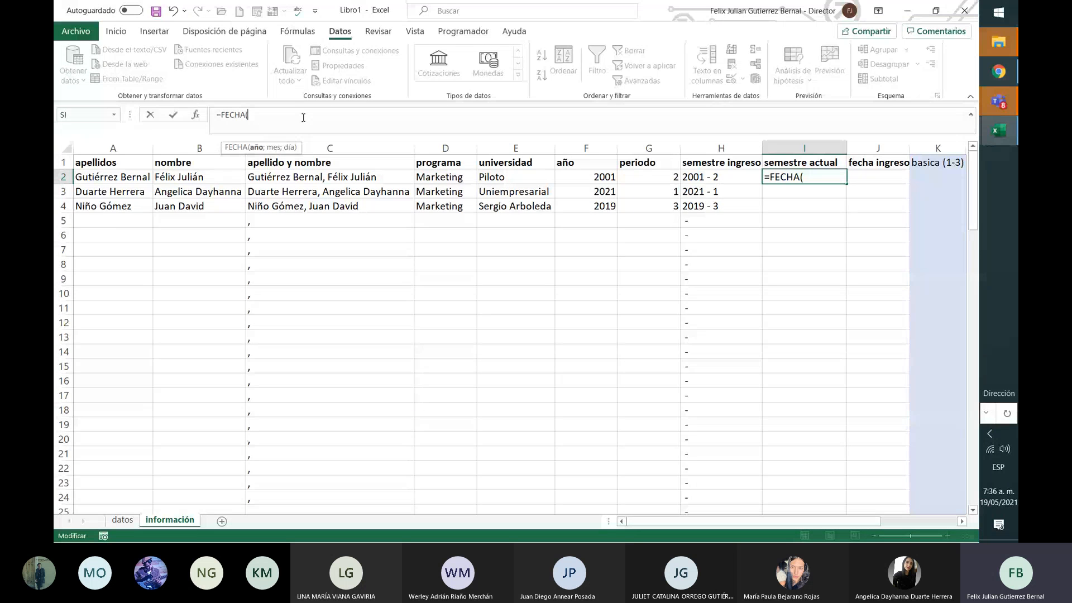
pyautogui.press('BackSpace')
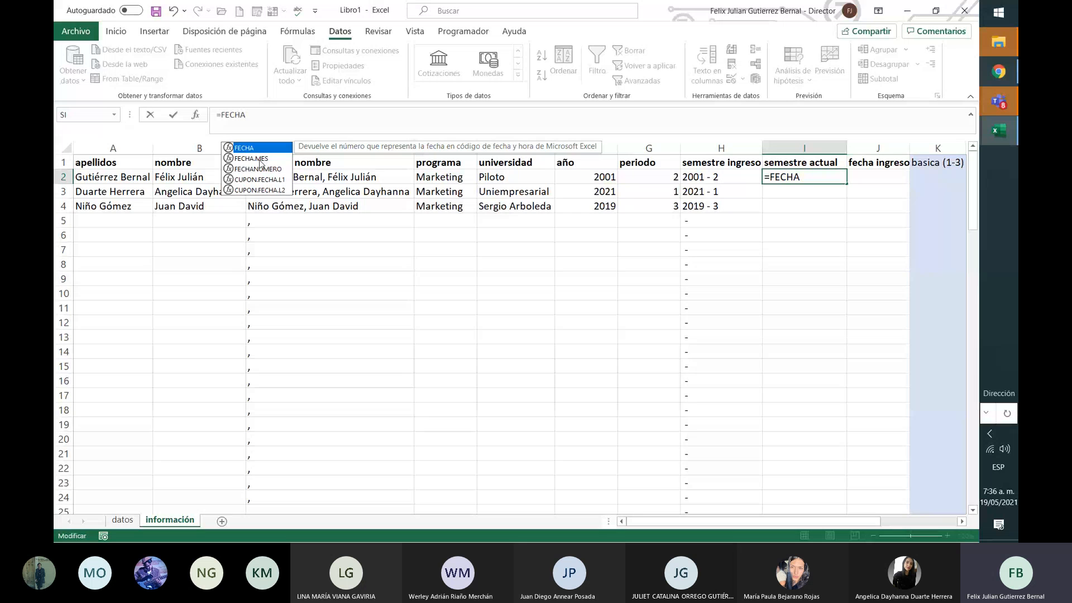
pyautogui.click(260, 160)
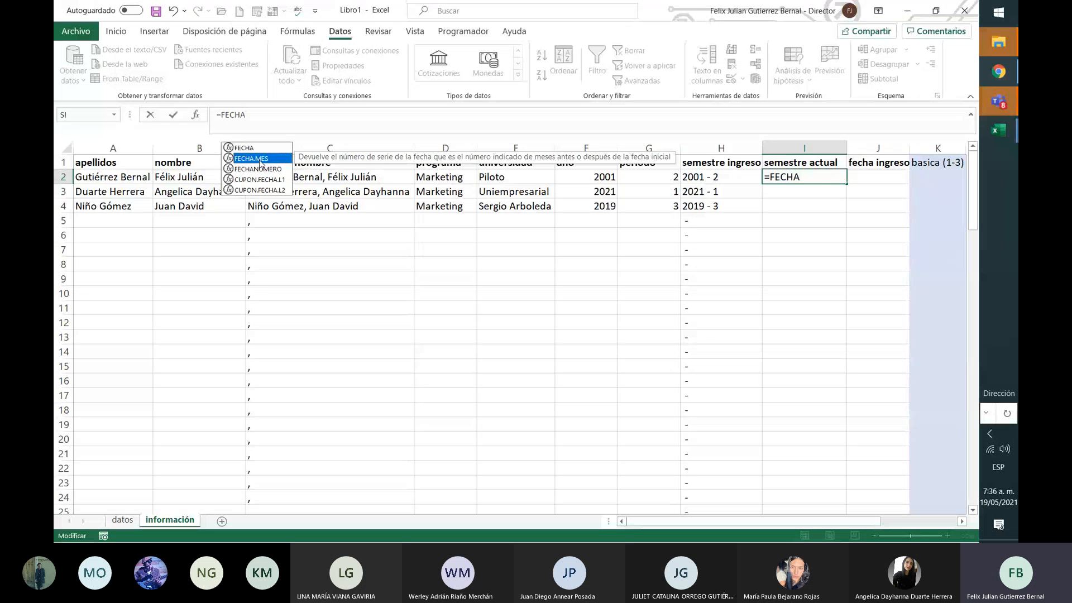
pyautogui.doubleClick(260, 160)
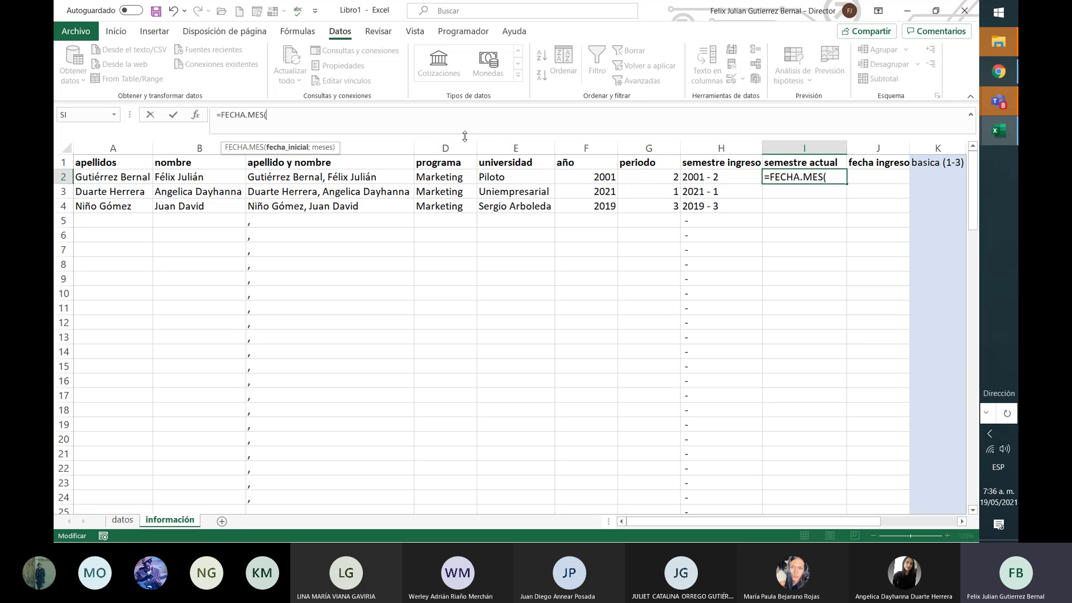
pyautogui.press('BackSpace')
pyautogui.press('BackSpace')
pyautogui.press('BackSpace')
pyautogui.press('BackSpace')
pyautogui.press('BackSpace')
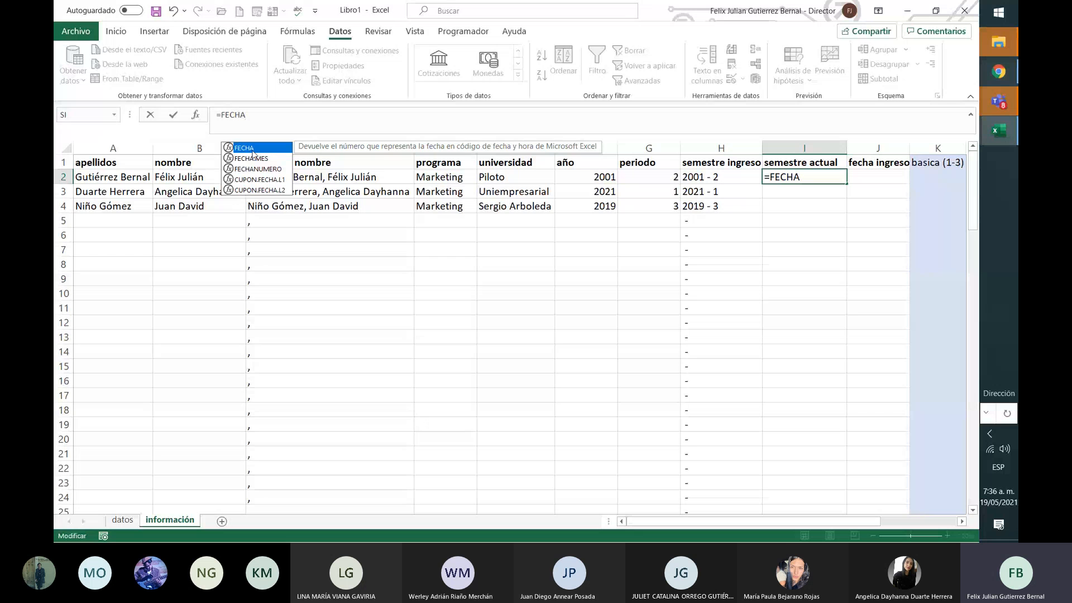
pyautogui.write('(')
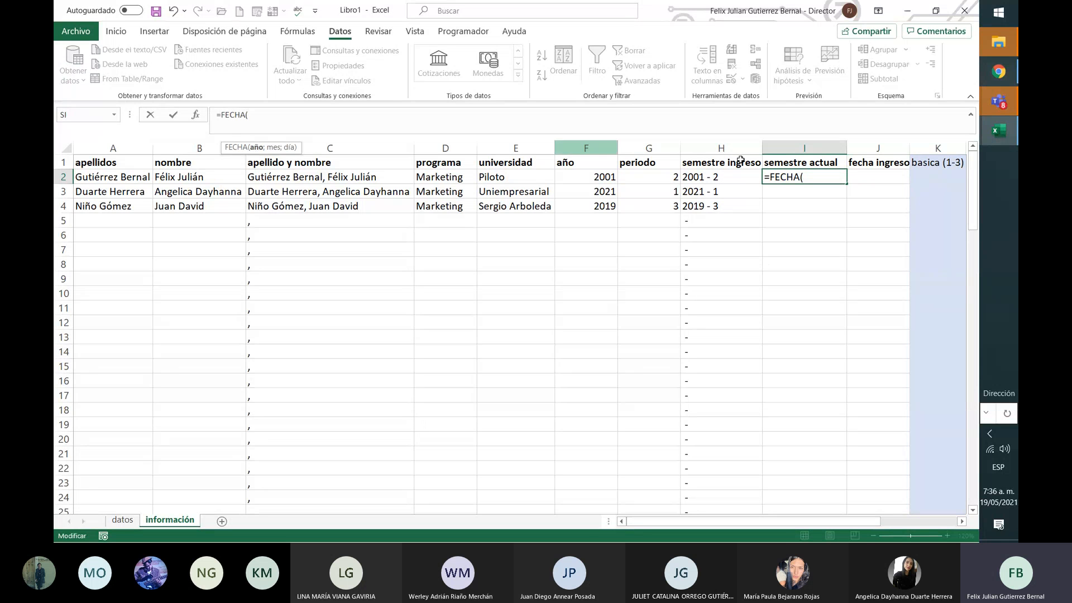
pyautogui.click(603, 177)
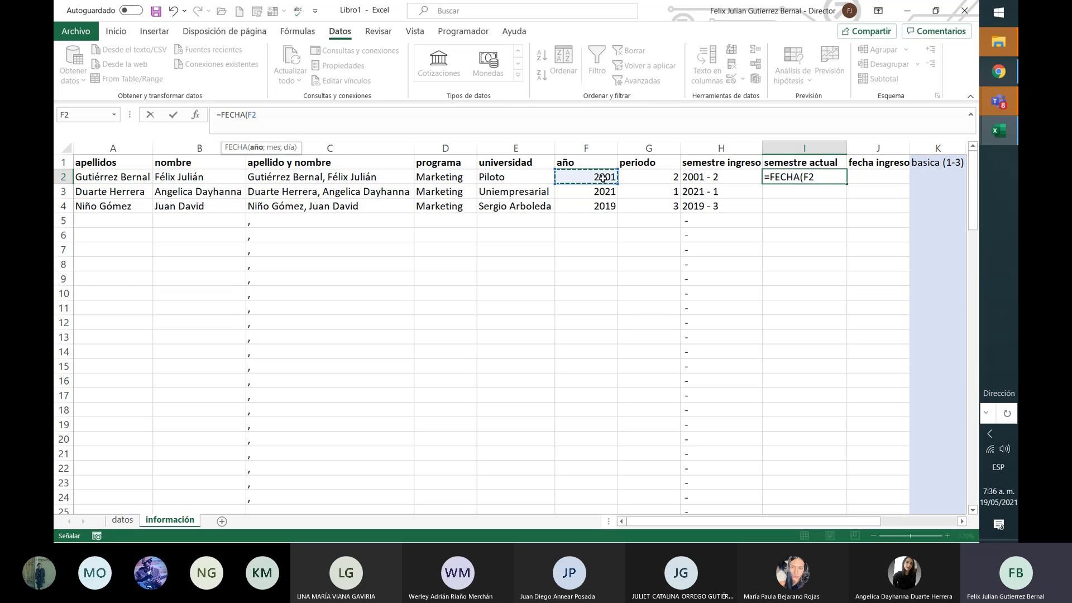
pyautogui.write(';')
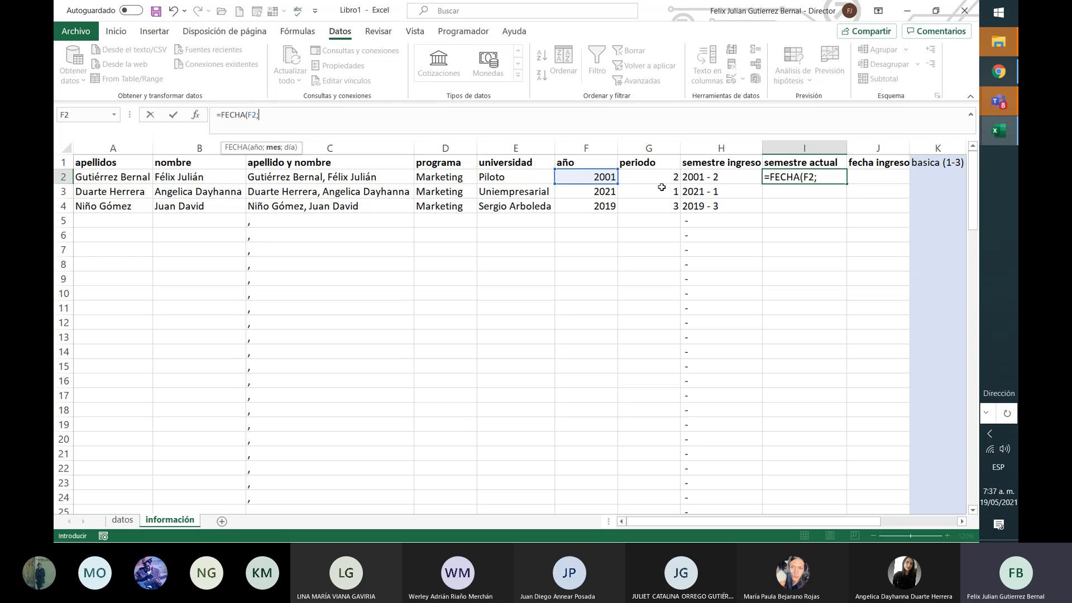
# Step: Nest an SI test for the month argument, so far reading SI(G2=
pyautogui.write('s')
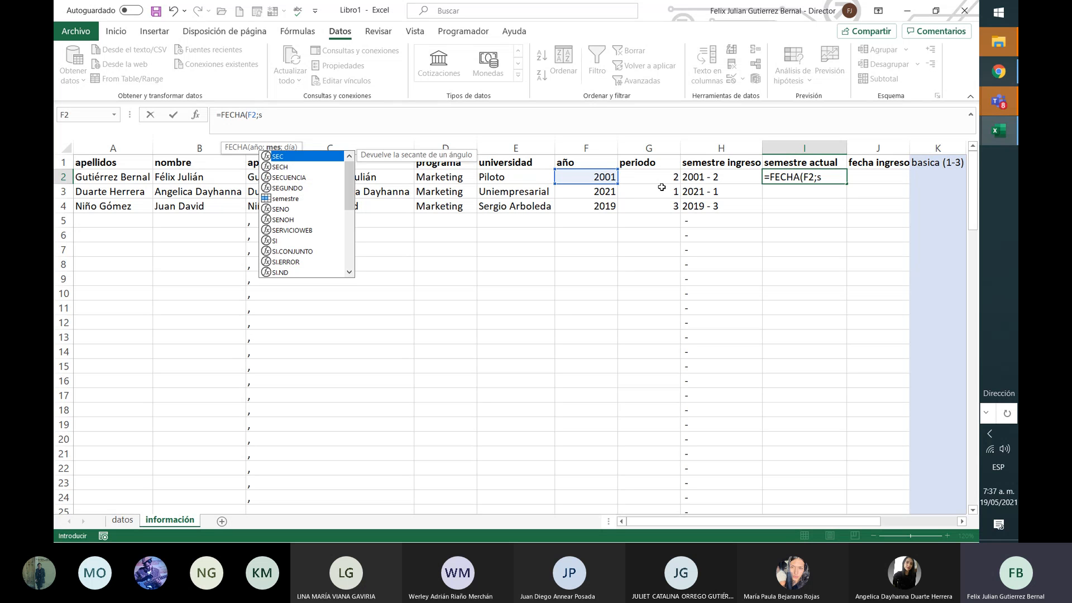
pyautogui.write('i')
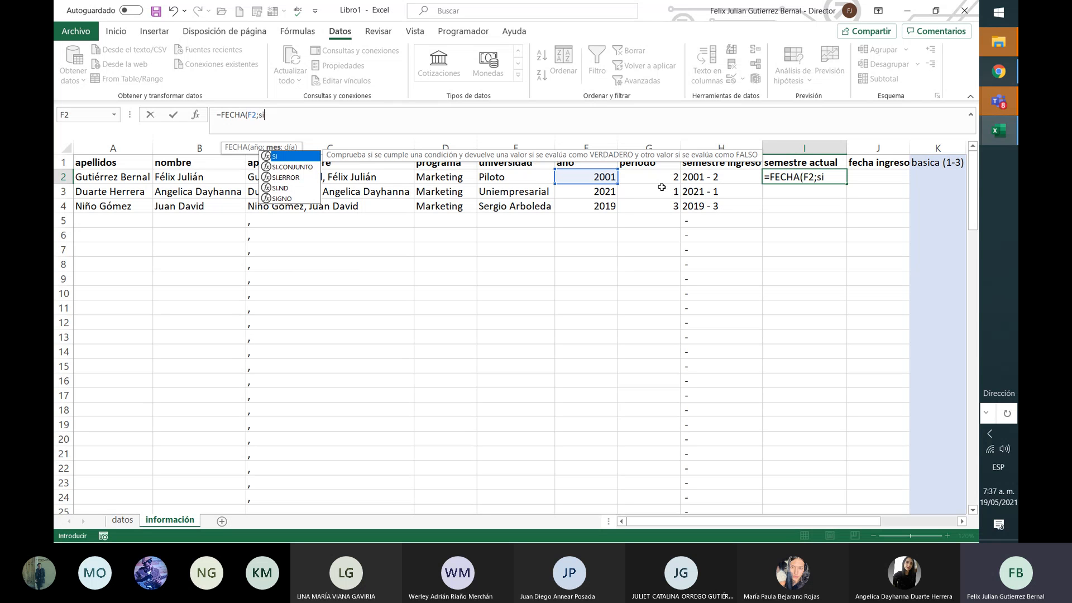
pyautogui.doubleClick(283, 161)
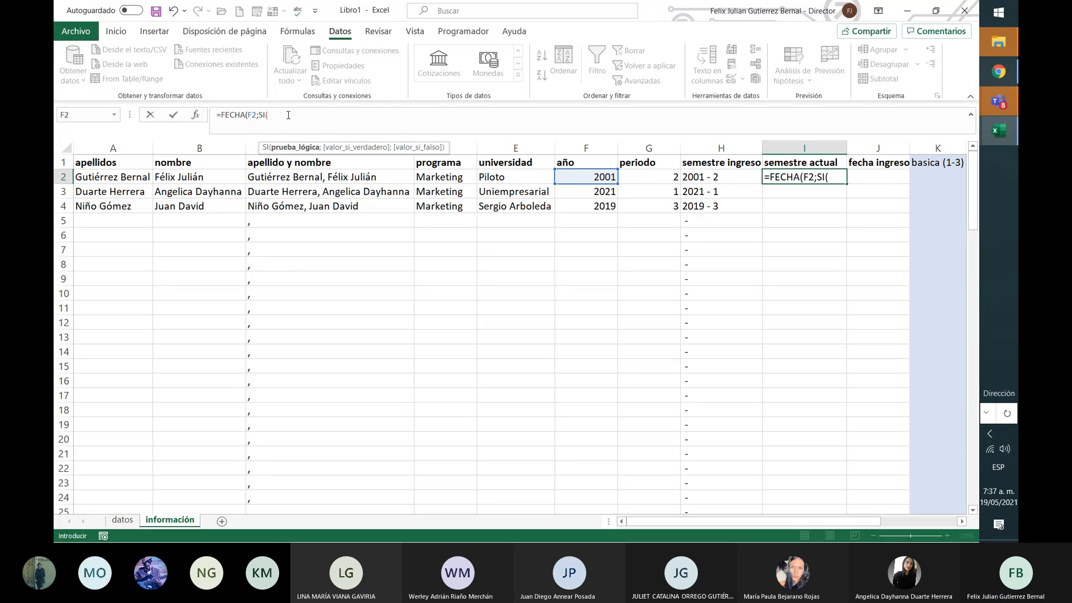
pyautogui.click(658, 177)
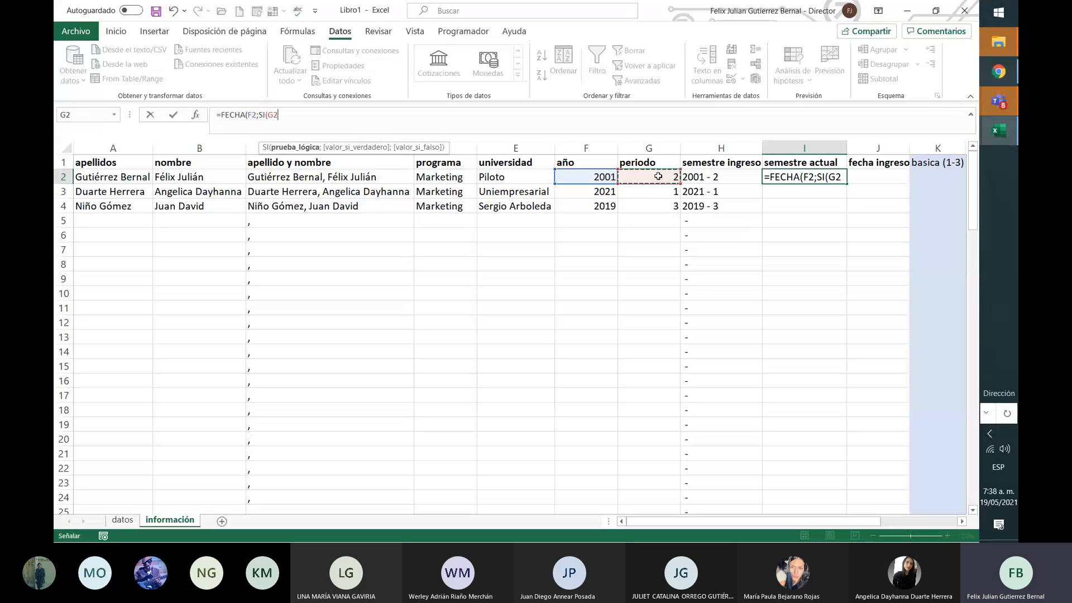
pyautogui.write('=1')
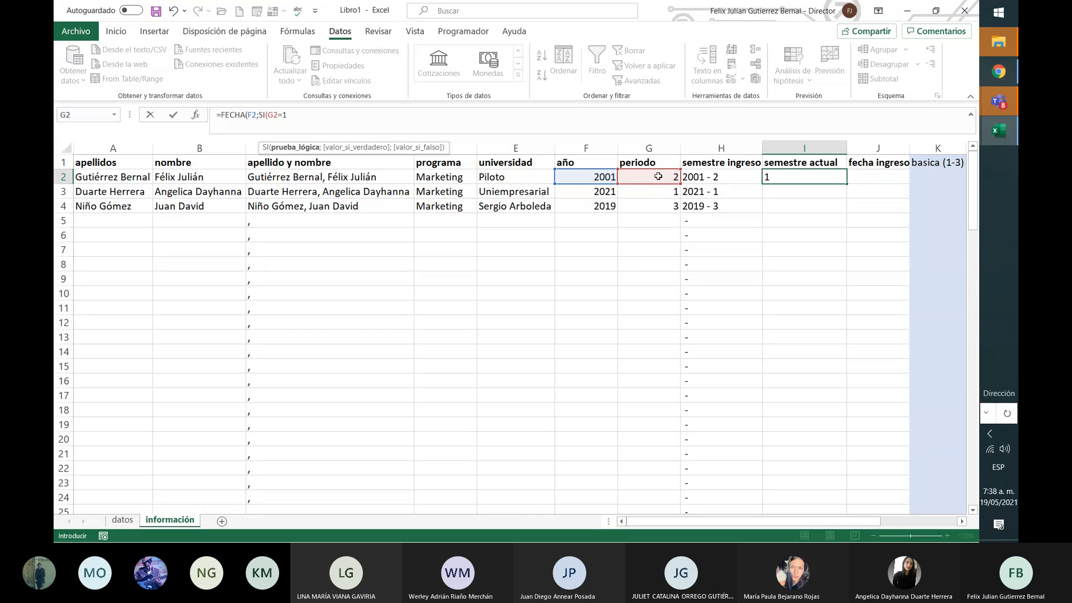
# Step: Complete I2 as =FECHA(F2;SI(G2=1;"febrero";"agosto");1) and commit it
pyautogui.write(';')
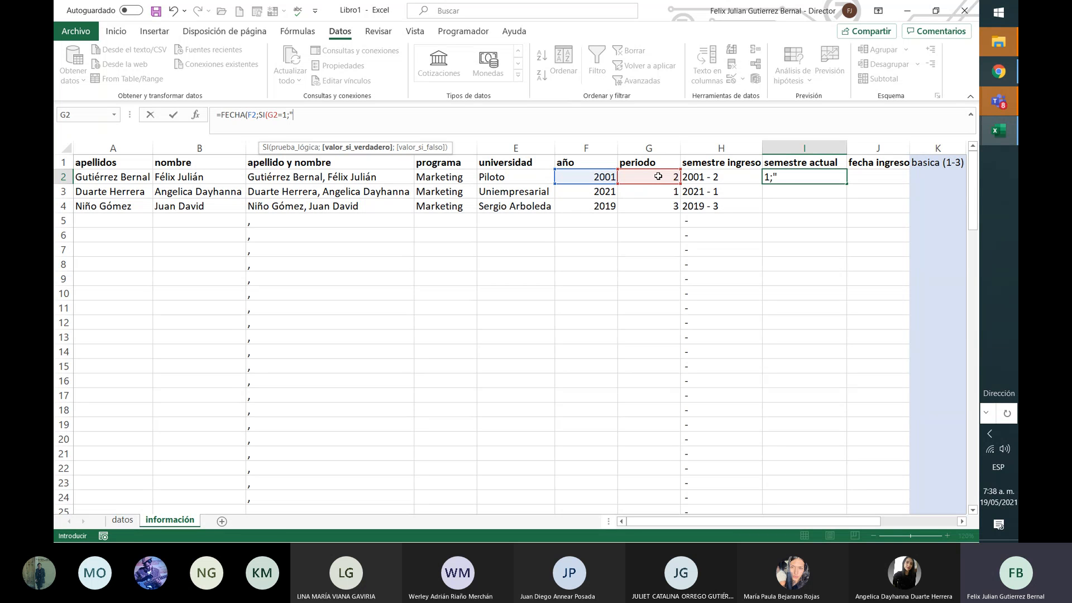
pyautogui.write('"febrewro')
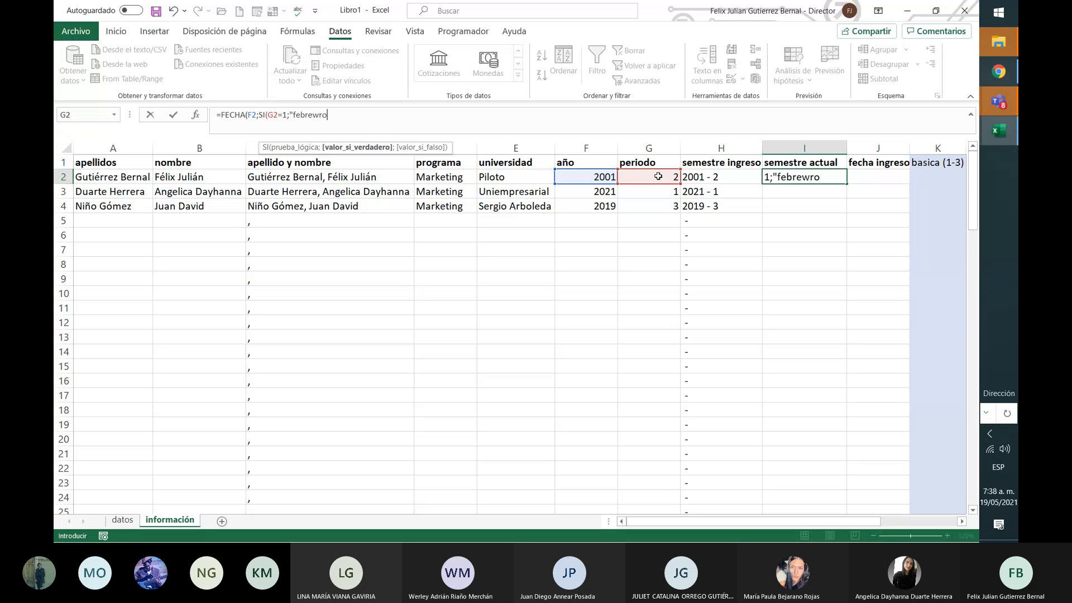
pyautogui.press('BackSpace')
pyautogui.press('BackSpace')
pyautogui.press('BackSpace')
pyautogui.write('r')
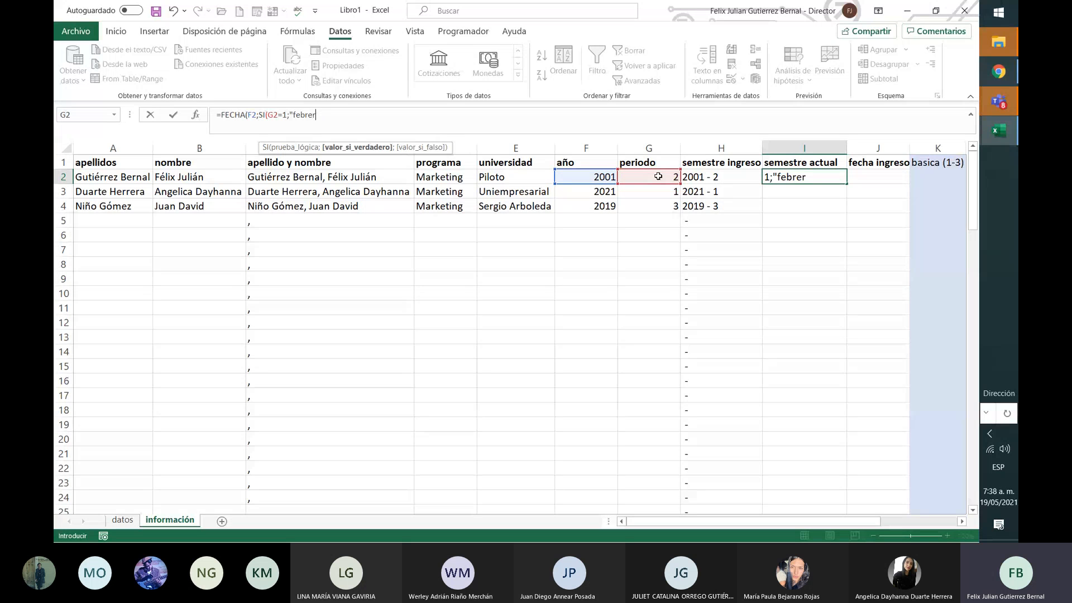
pyautogui.write('o"')
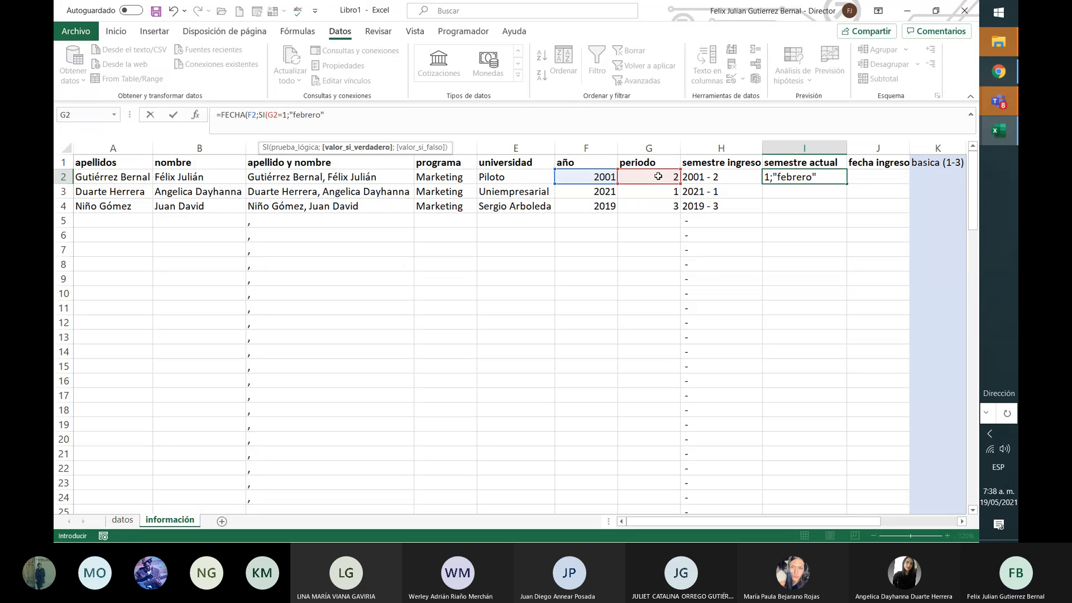
pyautogui.write(';')
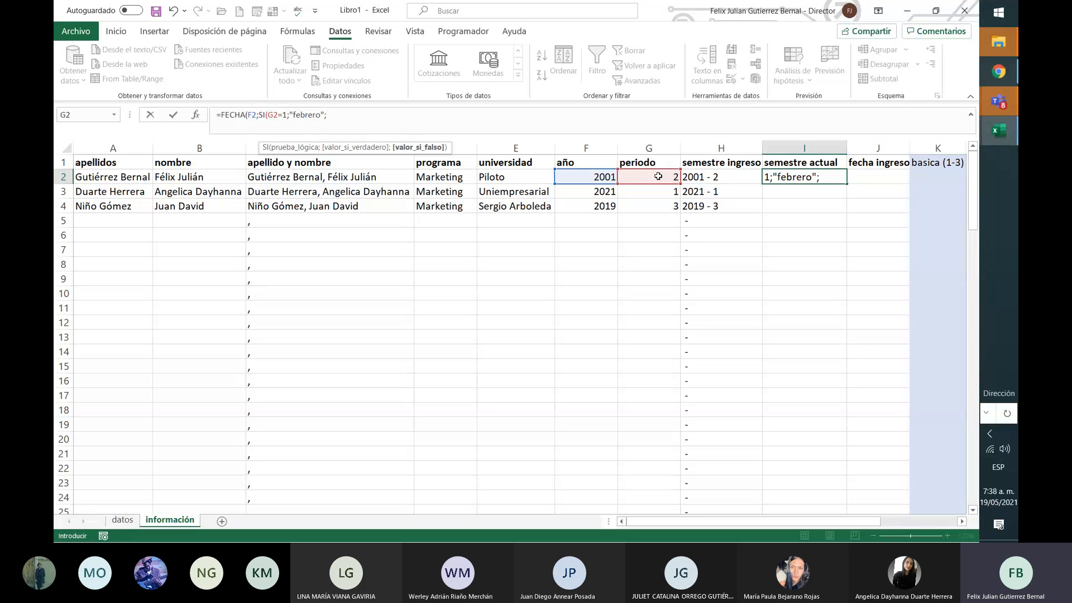
pyautogui.write('"agosto')
pyautogui.write('")')
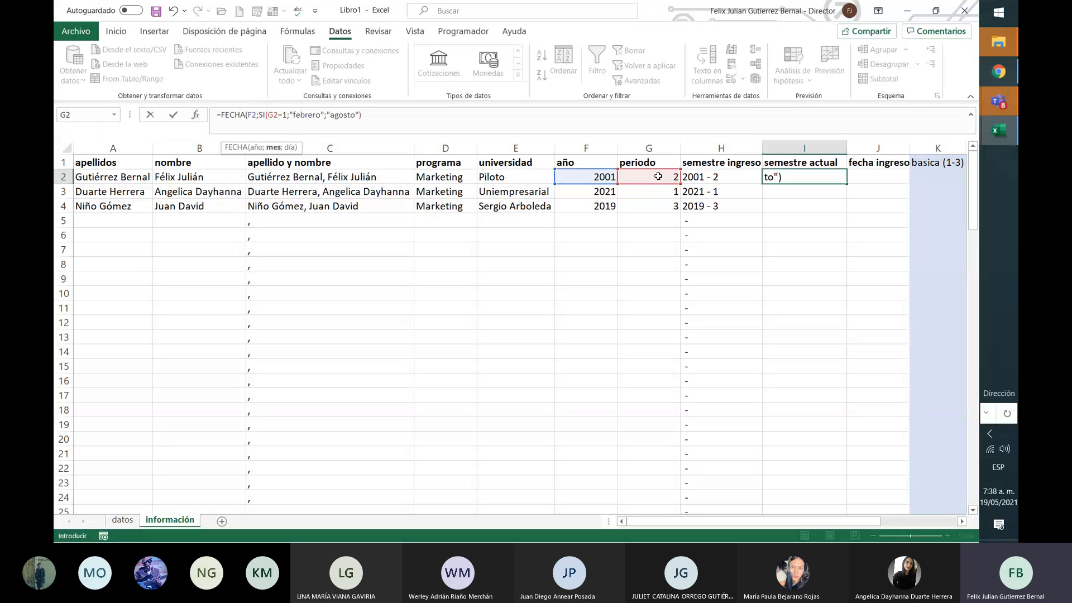
pyautogui.click(275, 148)
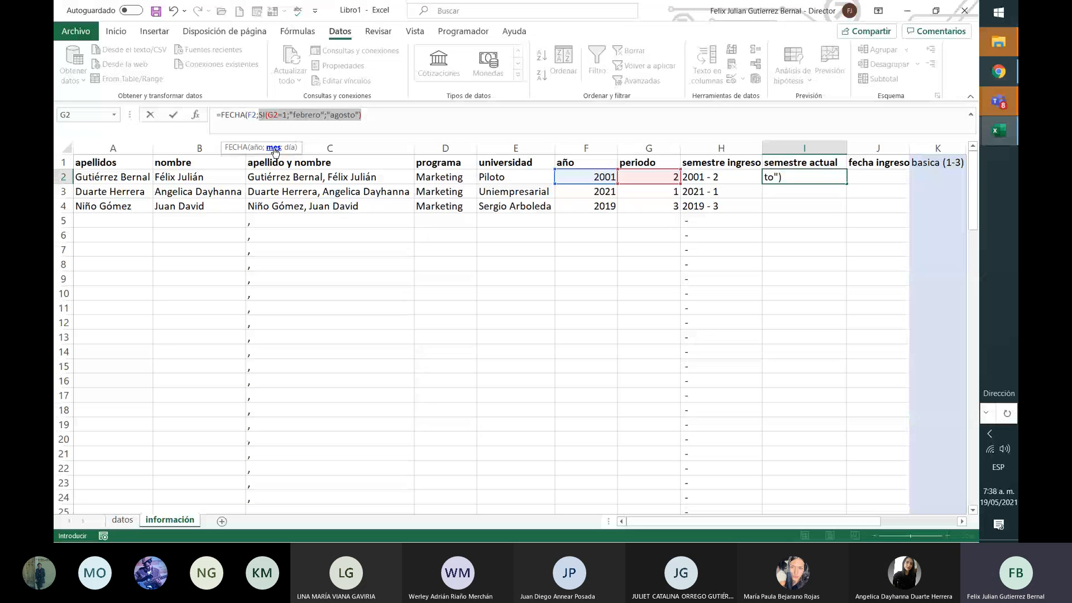
pyautogui.click(400, 111)
pyautogui.write(';1')
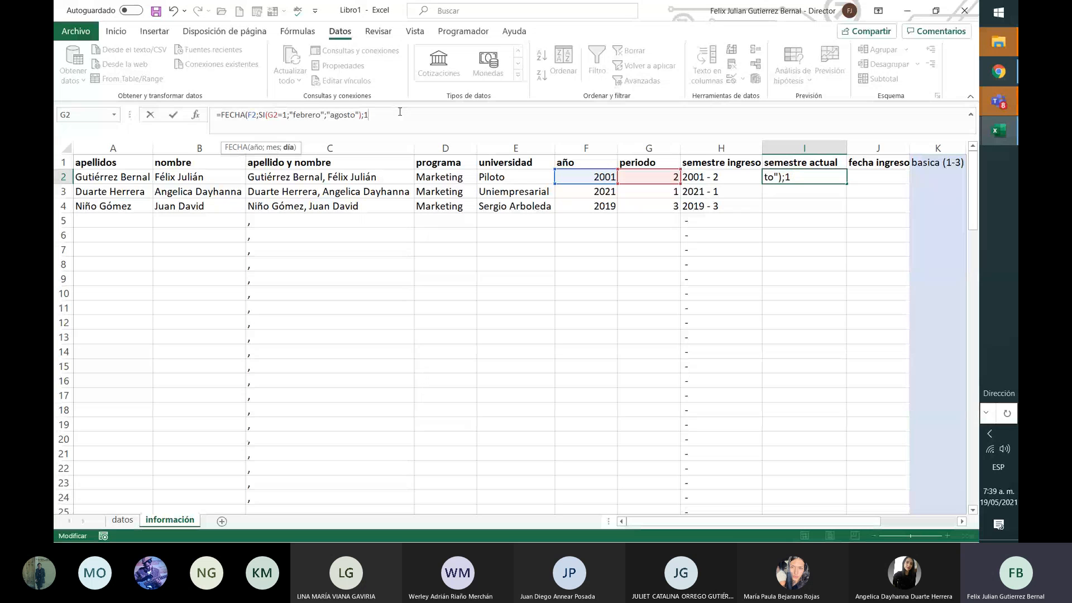
pyautogui.write(')')
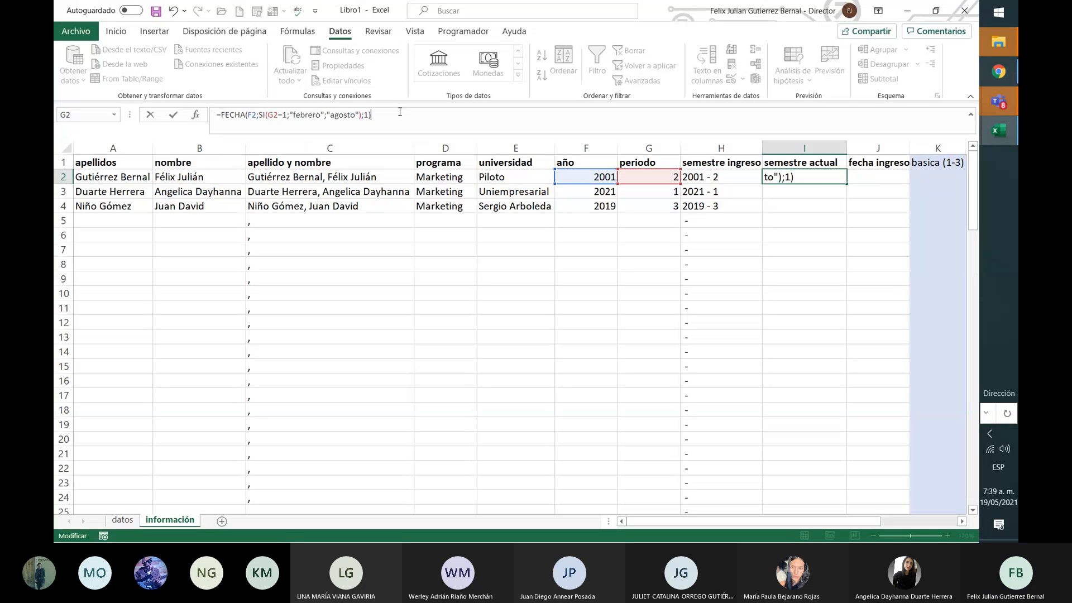
pyautogui.hotkey('ctrl', 'Return')
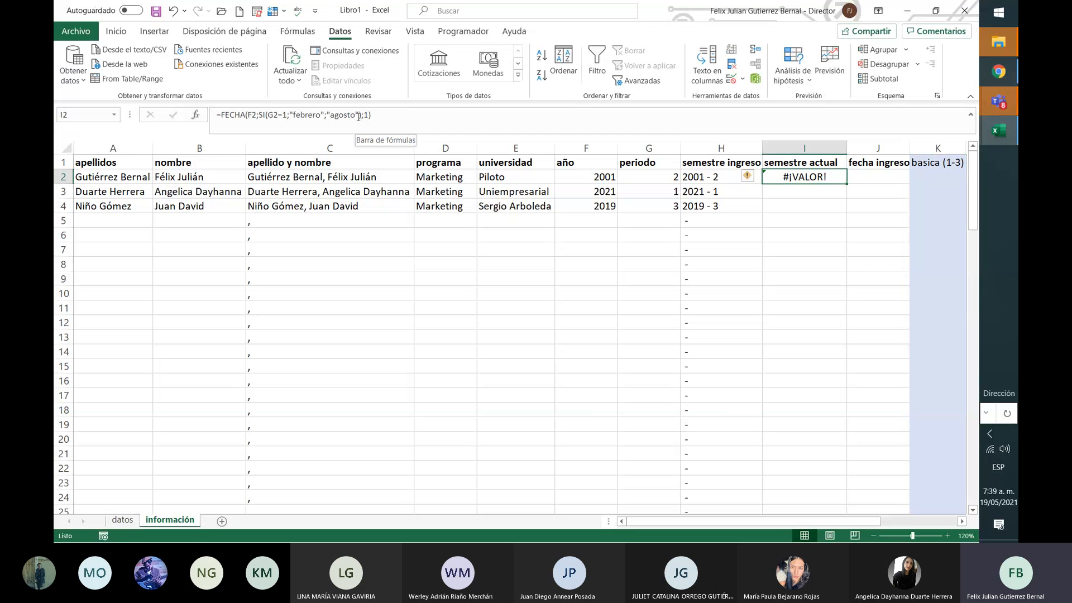
# Step: Replace 'febrero' and 'agosto' in the I2 formula with months 2 and 8, giving 1/08/2001
pyautogui.click(358, 117)
pyautogui.press('BackSpace')
pyautogui.press('BackSpace')
pyautogui.press('BackSpace')
pyautogui.press('BackSpace')
pyautogui.press('BackSpace')
pyautogui.press('BackSpace')
pyautogui.press('BackSpace')
pyautogui.press('BackSpace')
pyautogui.write('8')
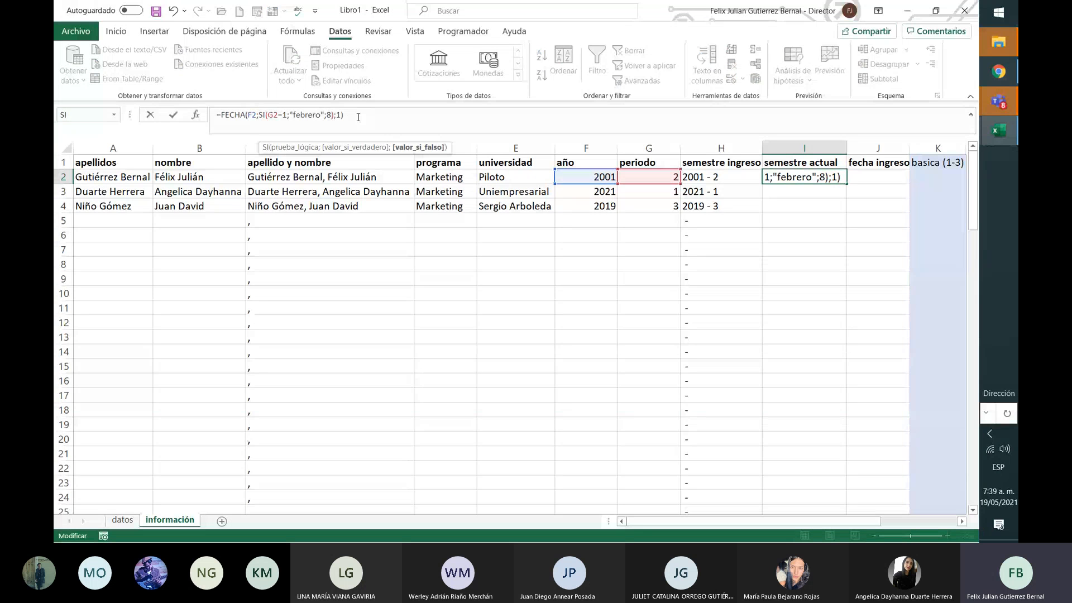
pyautogui.press('Left')
pyautogui.press('Left')
pyautogui.press('BackSpace')
pyautogui.press('BackSpace')
pyautogui.press('BackSpace')
pyautogui.press('BackSpace')
pyautogui.press('BackSpace')
pyautogui.press('BackSpace')
pyautogui.press('BackSpace')
pyautogui.press('BackSpace')
pyautogui.press('BackSpace')
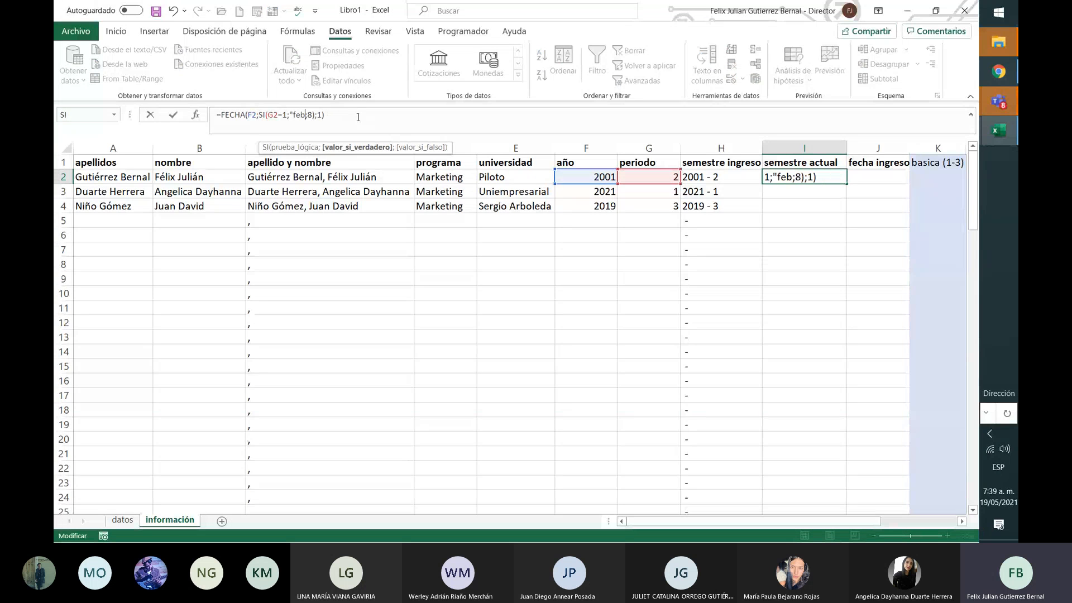
pyautogui.write('2')
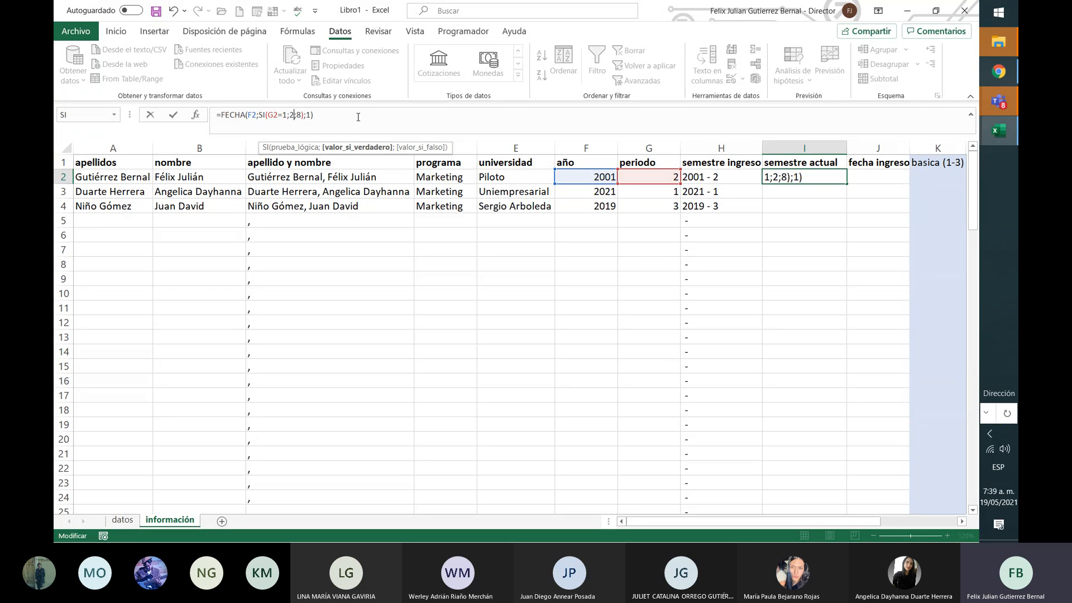
pyautogui.press('Return')
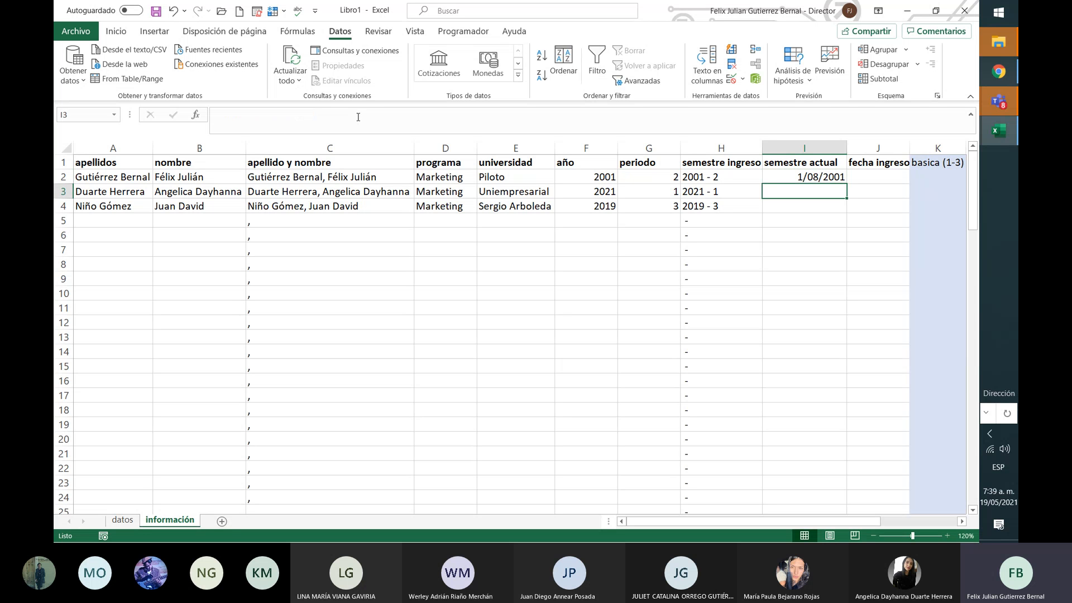
pyautogui.press('Up')
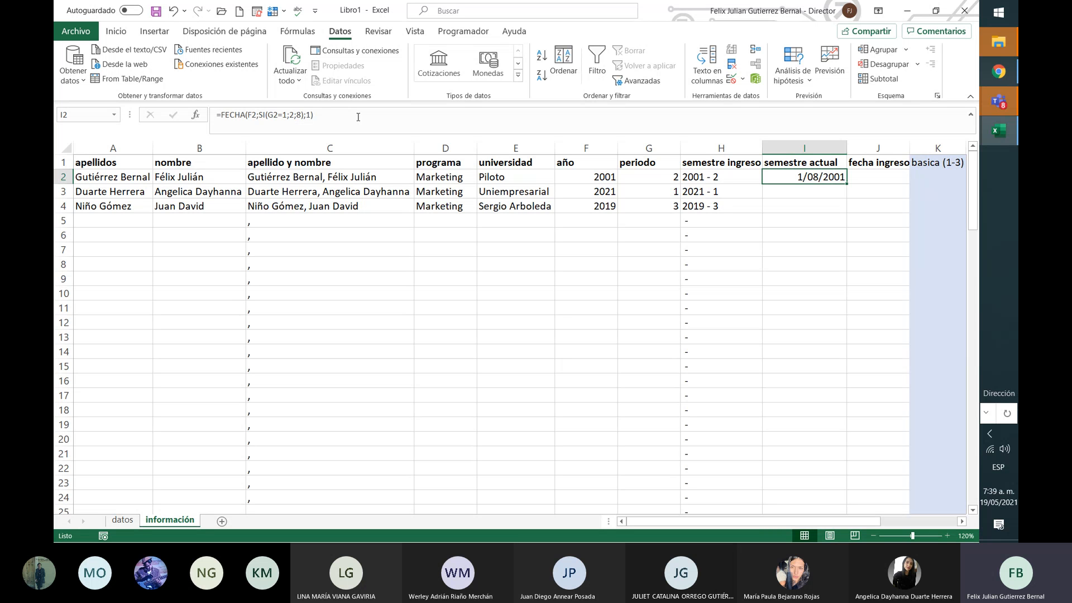
pyautogui.click(674, 176)
# Step: Fill I2's semestre actual formula down to I4, giving 1/02/2021 and 1/08/2019, and check I4
pyautogui.click(816, 177)
pyautogui.moveTo(847, 184); pyautogui.dragTo(842, 209)
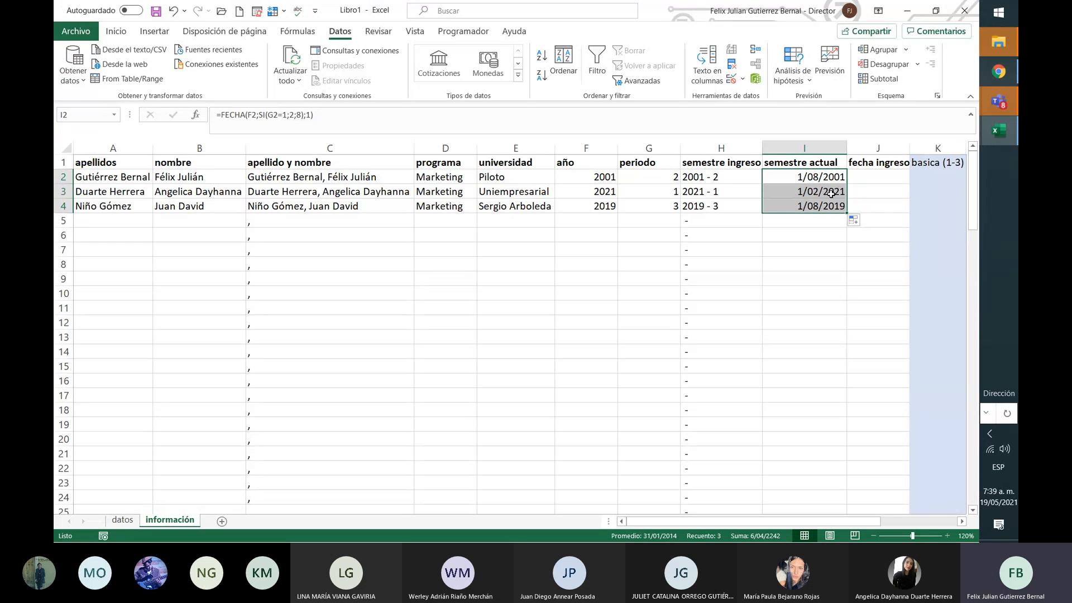
pyautogui.click(831, 206)
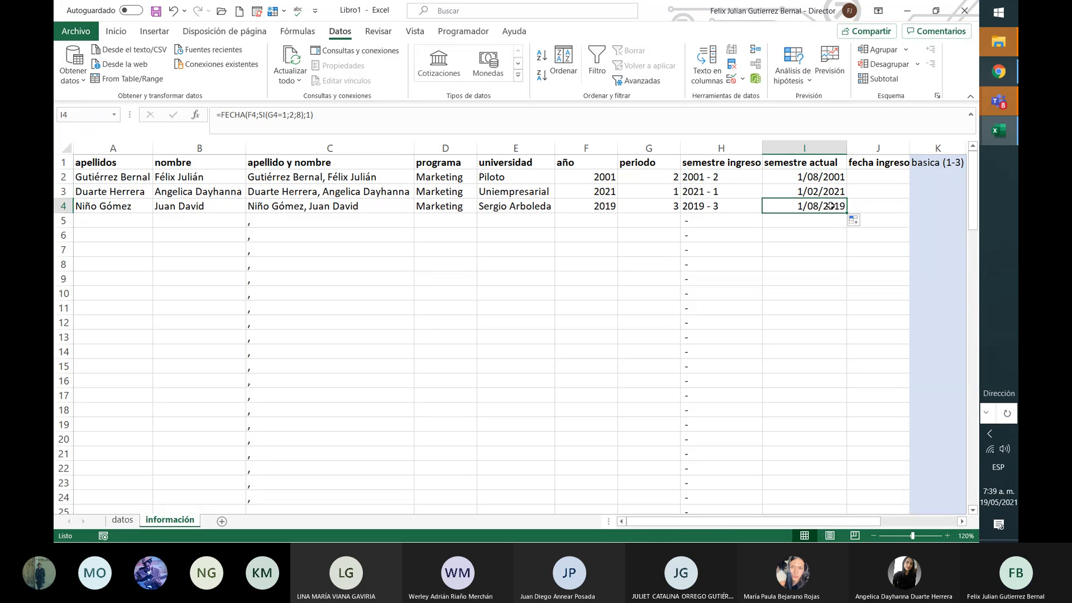
pyautogui.click(402, 110)
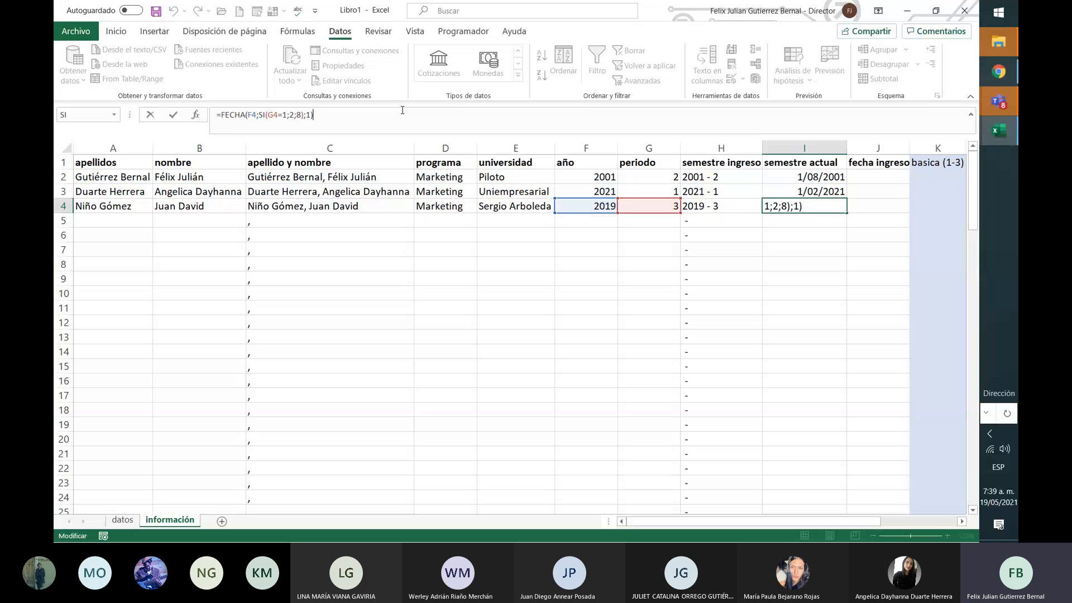
pyautogui.press('Return')
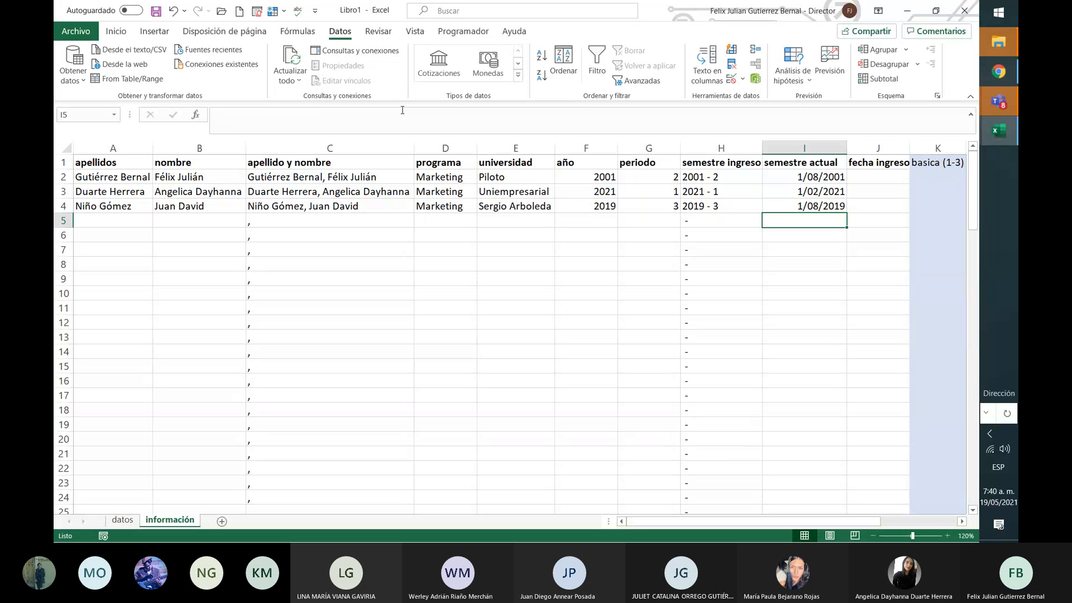
# Step: Delete the FECHA expression from I2's formula, keeping only the equals sign
pyautogui.click(391, 113)
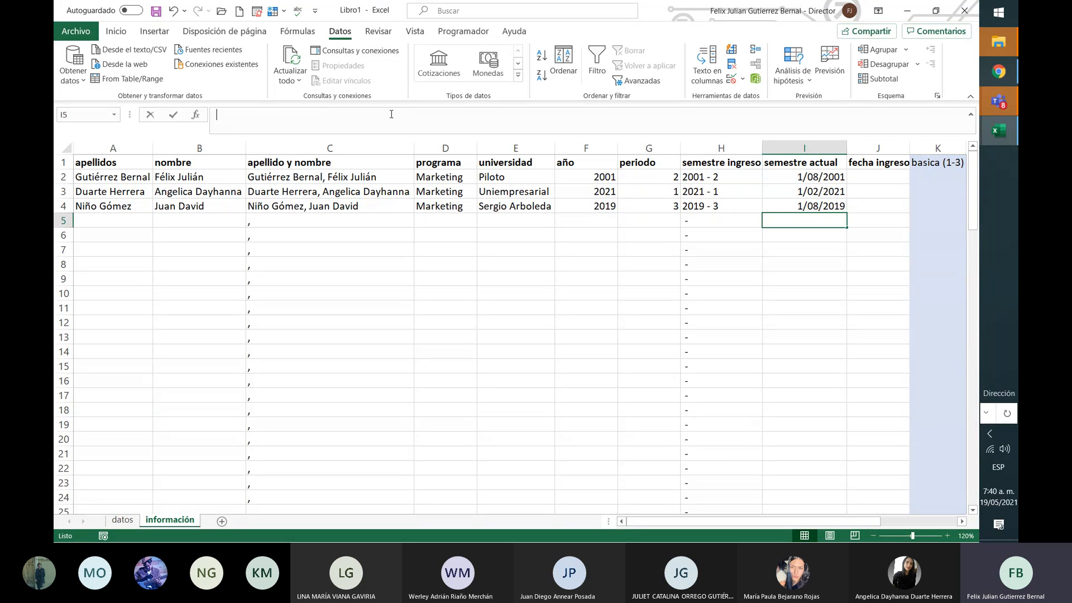
pyautogui.click(793, 172)
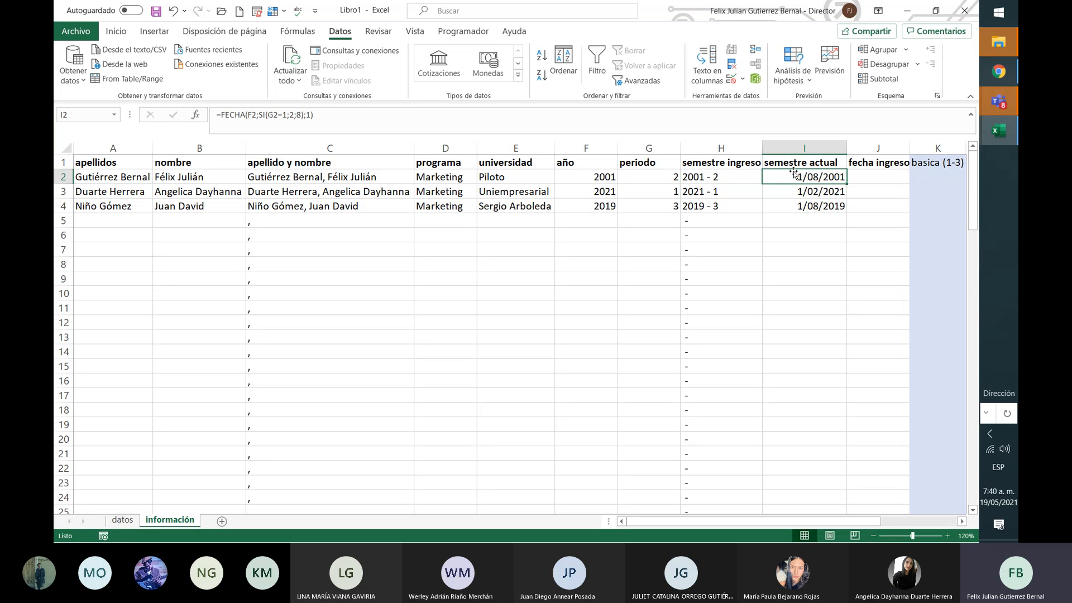
pyautogui.click(220, 115)
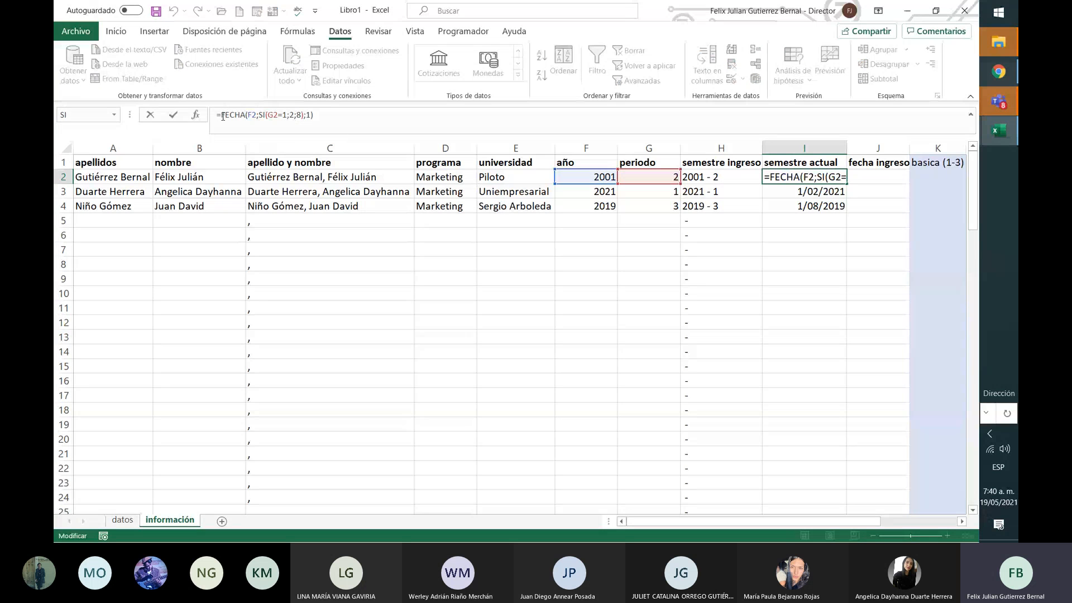
pyautogui.hotkey('ctrl', 'Return')
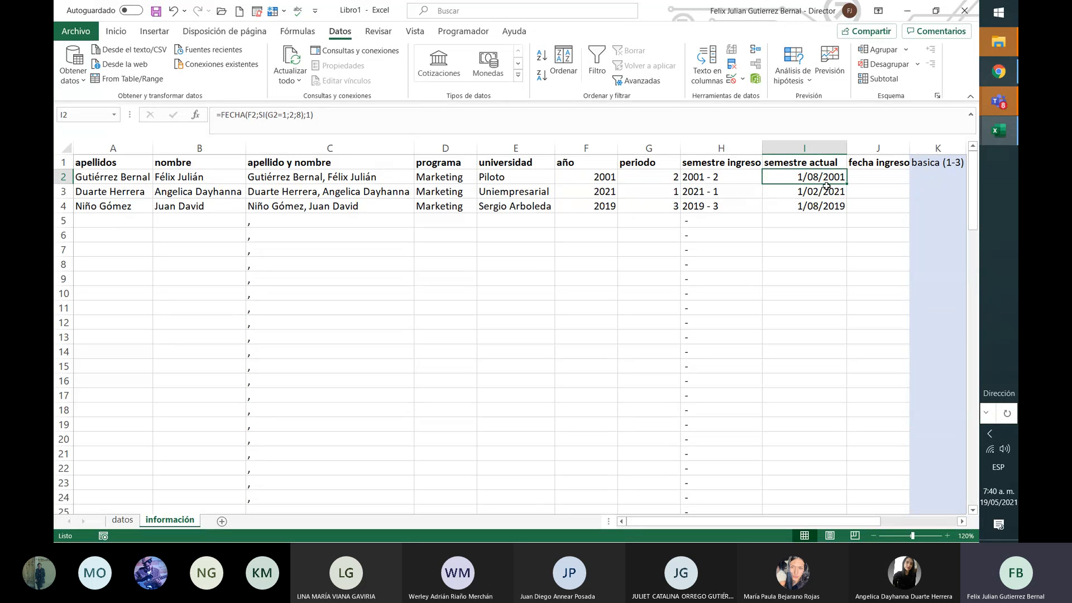
pyautogui.click(218, 115)
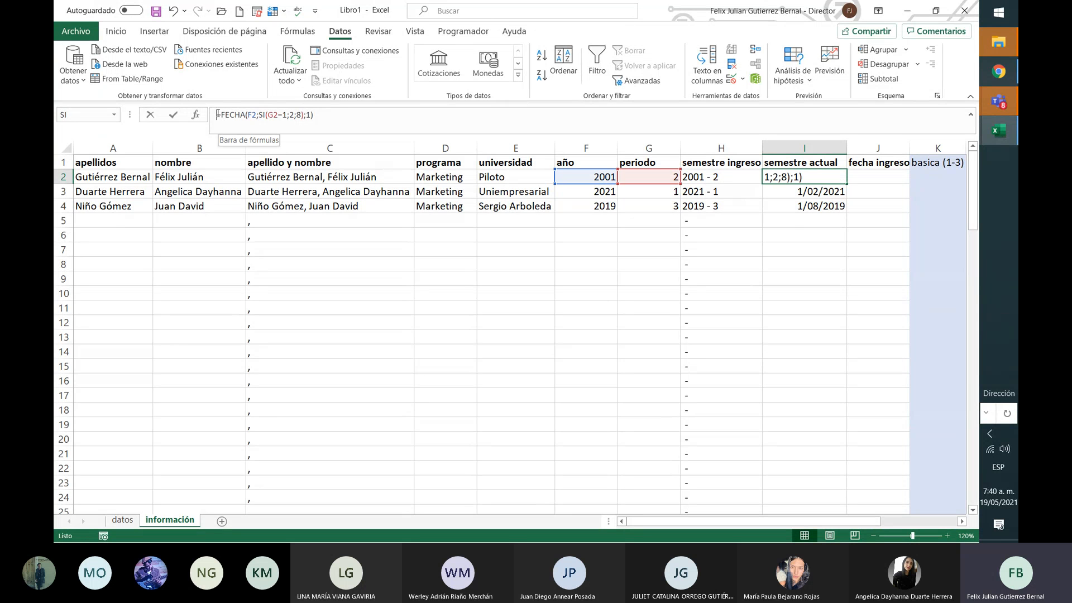
pyautogui.press('Right')
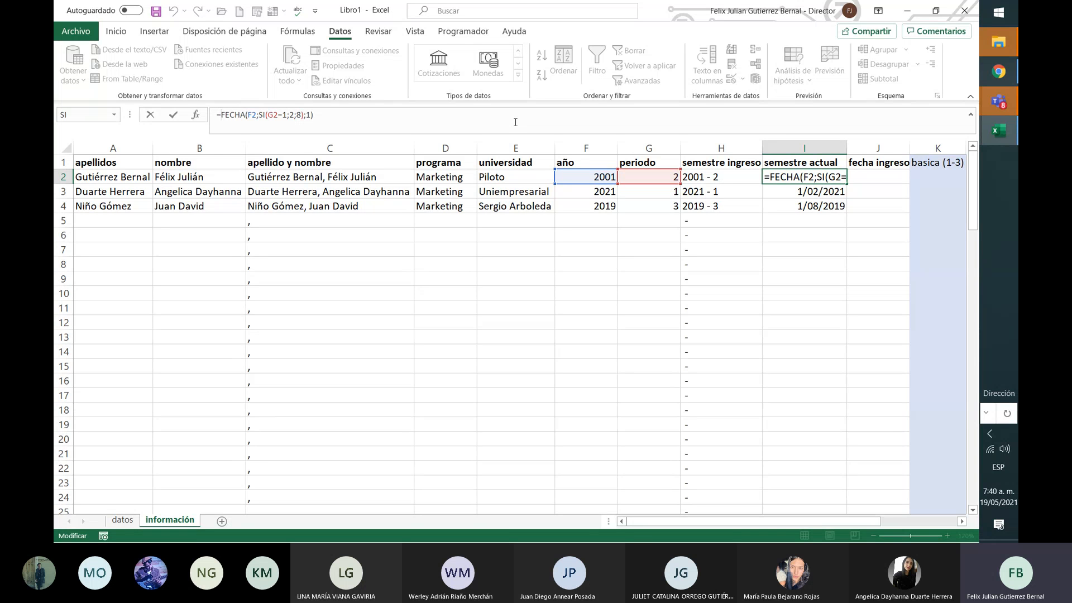
pyautogui.hotkey('shift', 'Right')
pyautogui.hotkey('shift', 'Right')
pyautogui.hotkey('shift', 'Right')
pyautogui.hotkey('shift', 'Right')
pyautogui.hotkey('shift', 'Right')
pyautogui.hotkey('shift', 'Right')
pyautogui.hotkey('shift', 'Right')
pyautogui.hotkey('shift', 'Right')
pyautogui.hotkey('shift', 'Right')
pyautogui.hotkey('shift', 'Right')
pyautogui.hotkey('shift', 'Right')
pyautogui.hotkey('shift', 'Right')
pyautogui.hotkey('shift', 'Right')
pyautogui.hotkey('shift', 'Right')
pyautogui.hotkey('shift', 'Right')
pyautogui.hotkey('shift', 'Right')
pyautogui.hotkey('shift', 'Right')
pyautogui.hotkey('shift', 'Right')
pyautogui.hotkey('shift', 'Right')
pyautogui.hotkey('shift', 'Right')
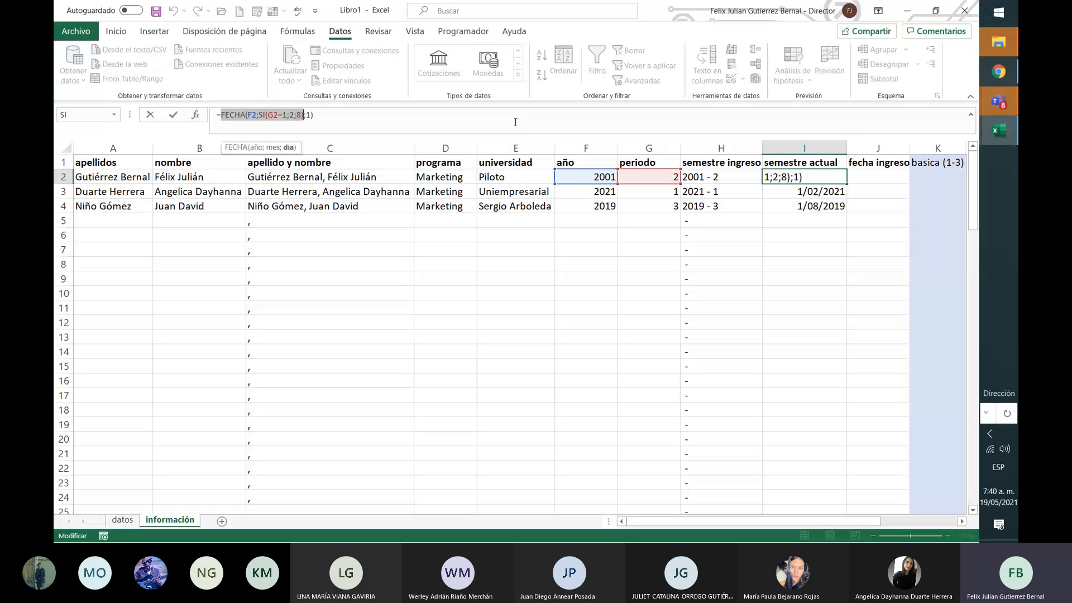
pyautogui.hotkey('shift', 'End')
pyautogui.hotkey('ctrl', 'c')
pyautogui.press('BackSpace')
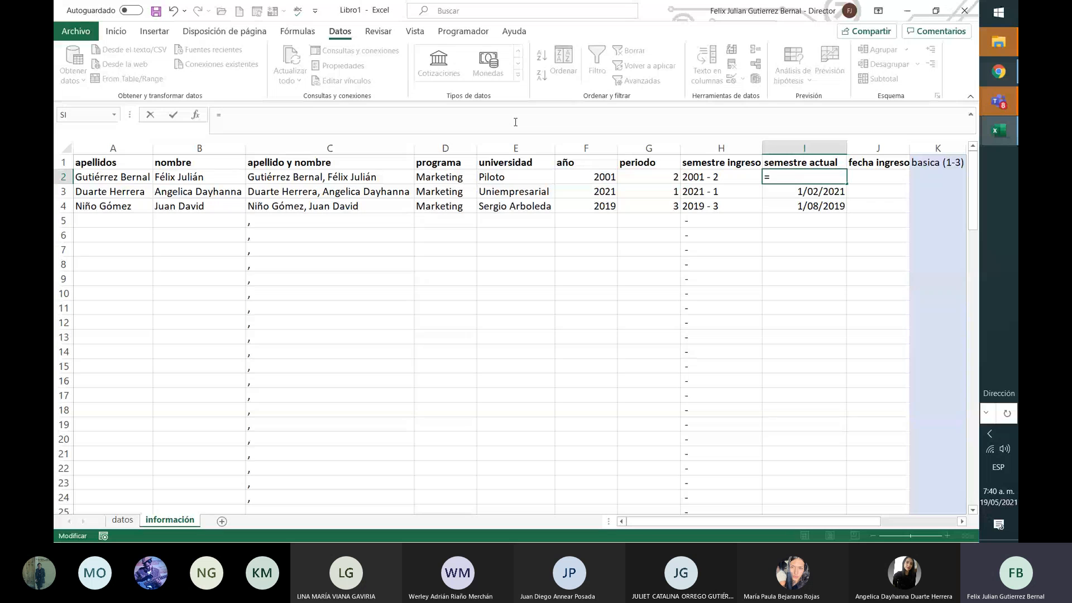
# Step: Rebuild I2 as FECHA.MES wrapping the pasted FECHA expression, adding 54 months
pyautogui.write('fech')
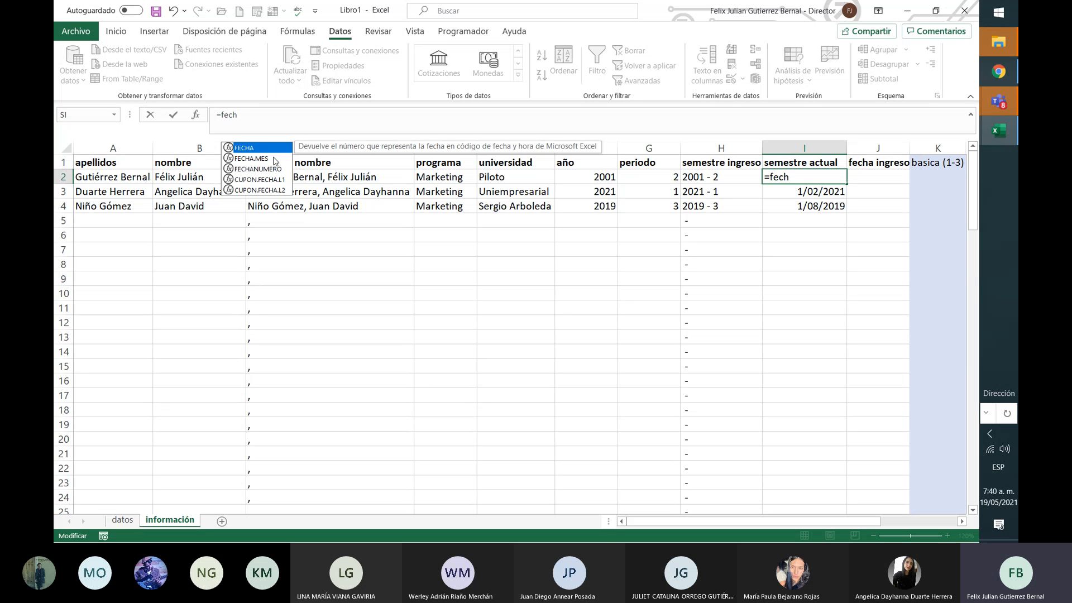
pyautogui.click(275, 159)
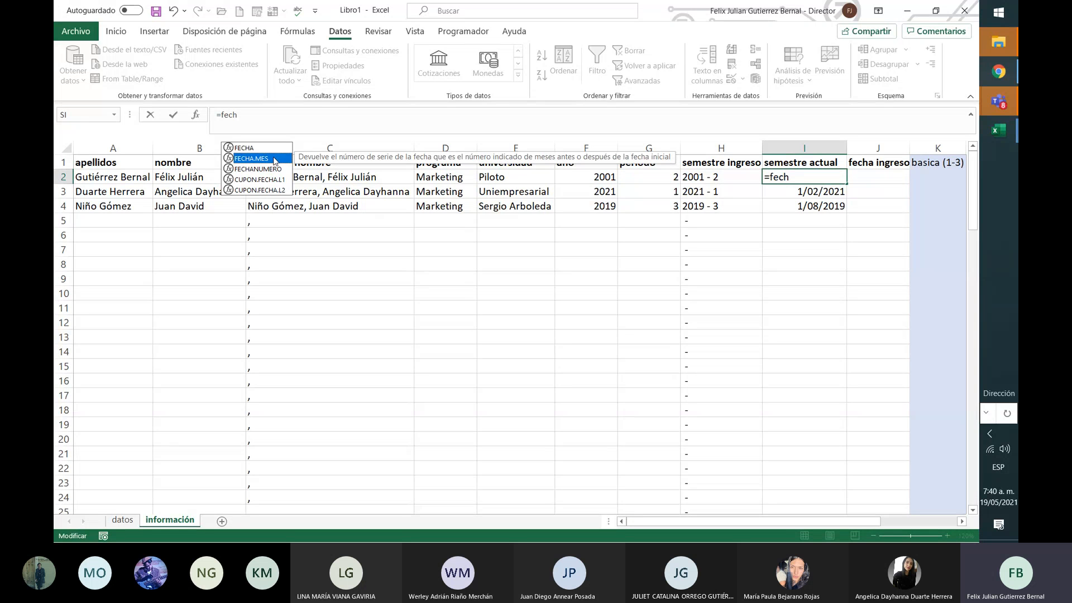
pyautogui.doubleClick(273, 159)
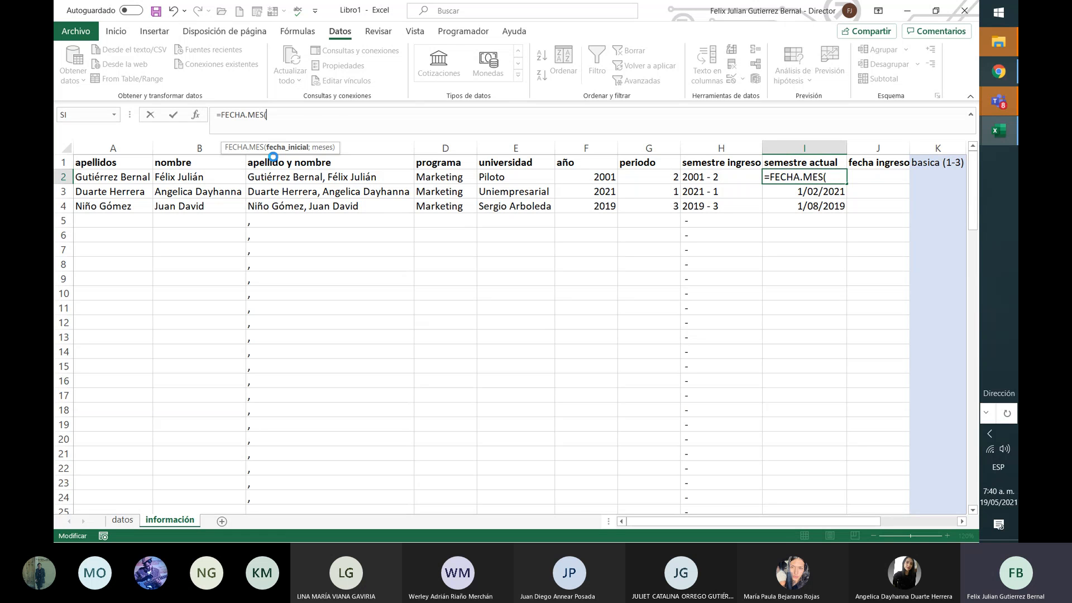
pyautogui.hotkey('ctrl', 'v')
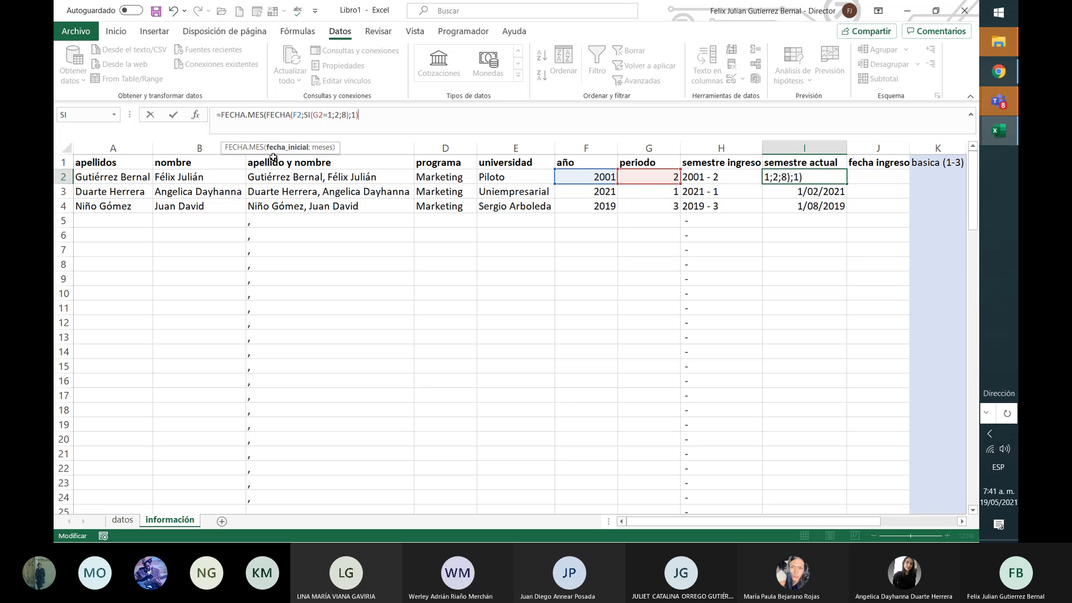
pyautogui.write(';54')
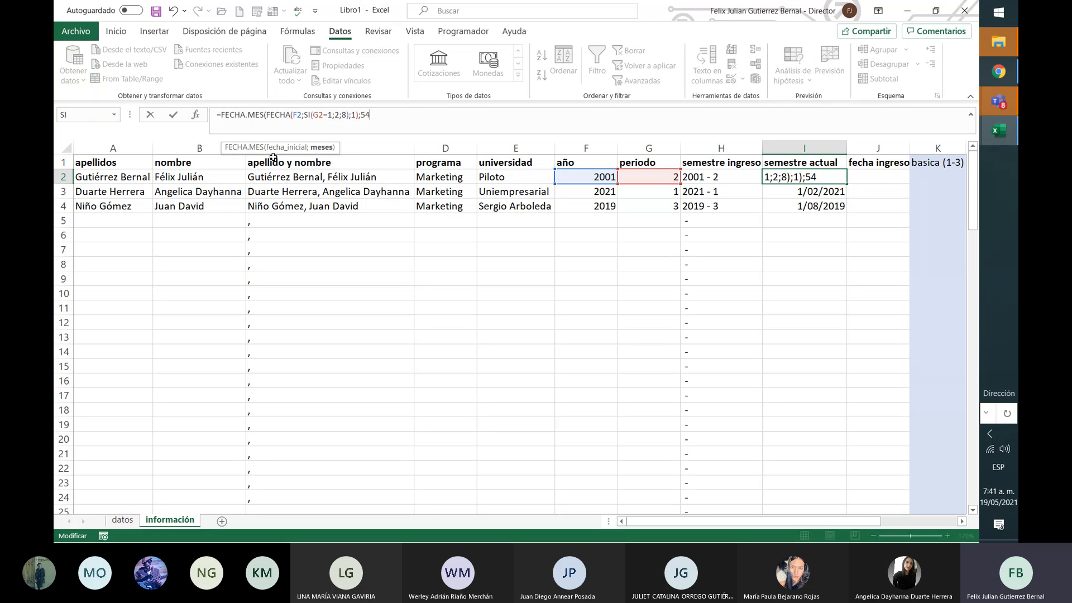
pyautogui.write(')')
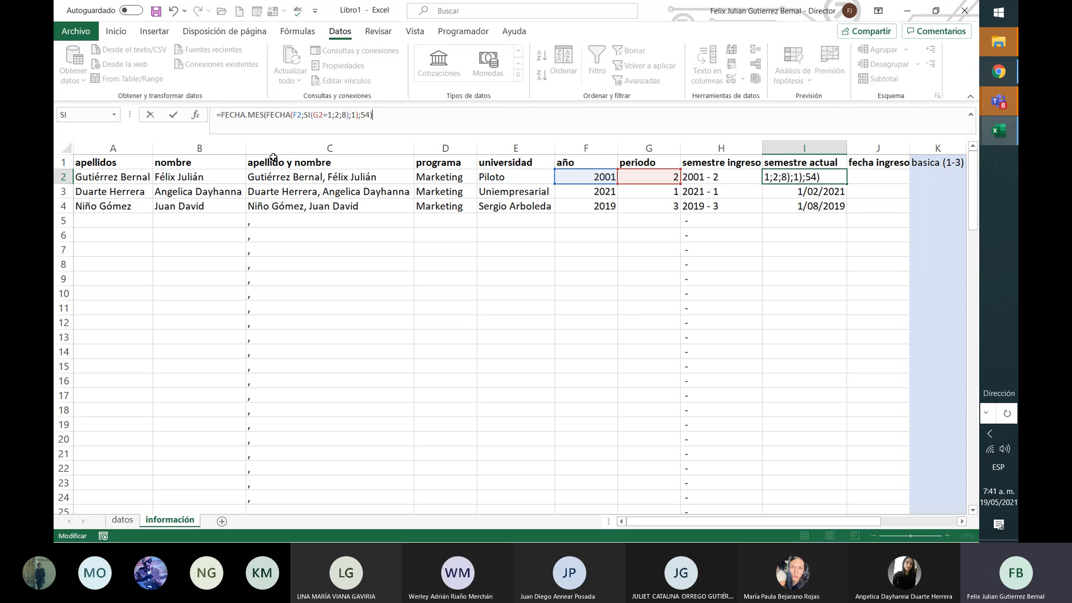
pyautogui.press('Return')
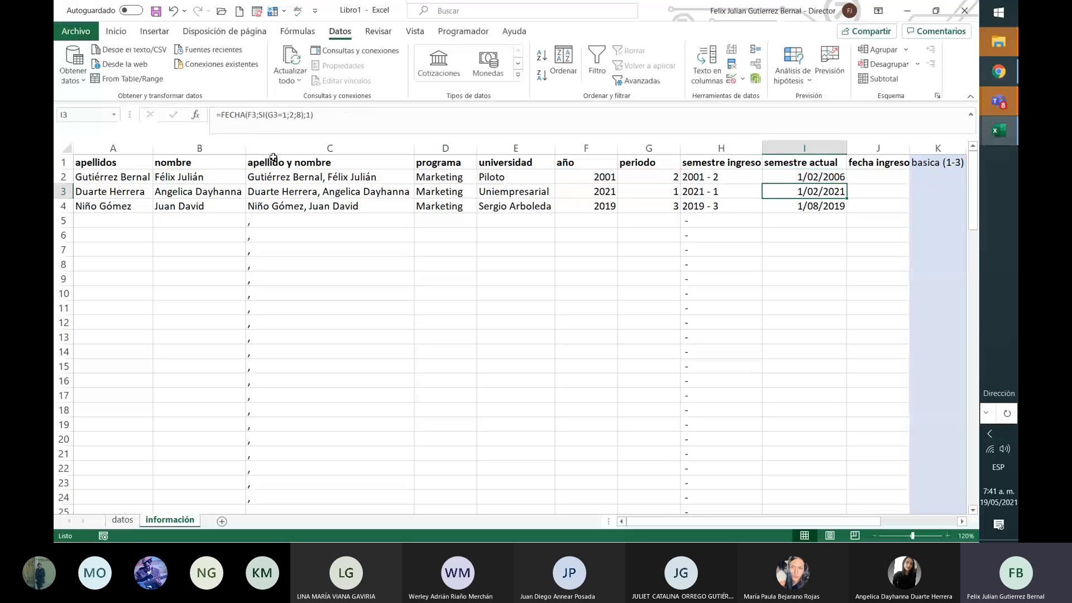
# Step: Fill the formula down to I4, giving 1/02/2006, 1/08/2025 and 1/02/2024
pyautogui.click(842, 178)
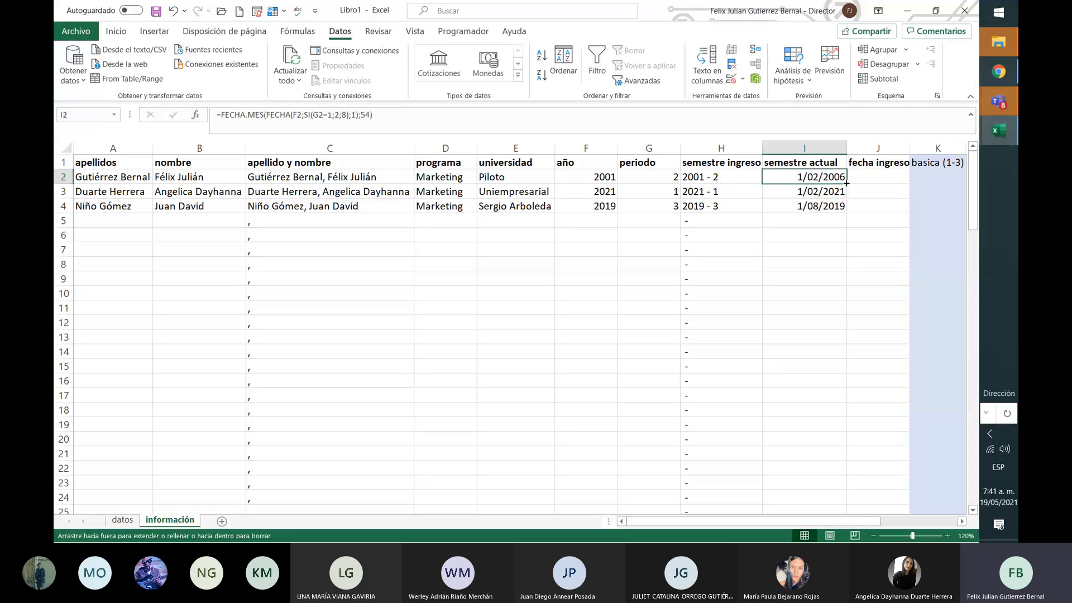
pyautogui.moveTo(845, 182); pyautogui.dragTo(850, 211)
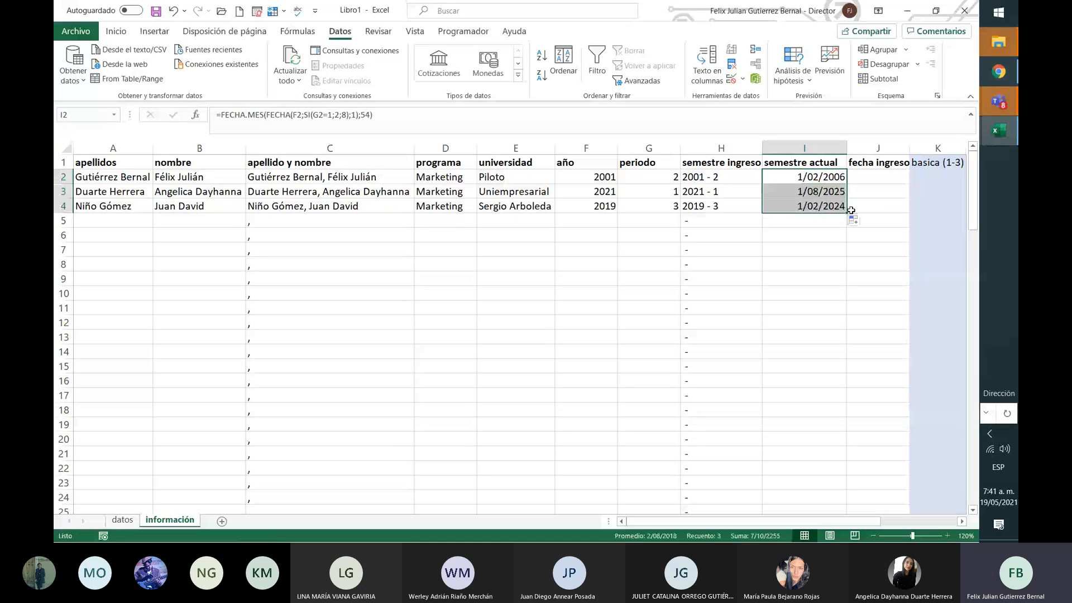
pyautogui.click(813, 196)
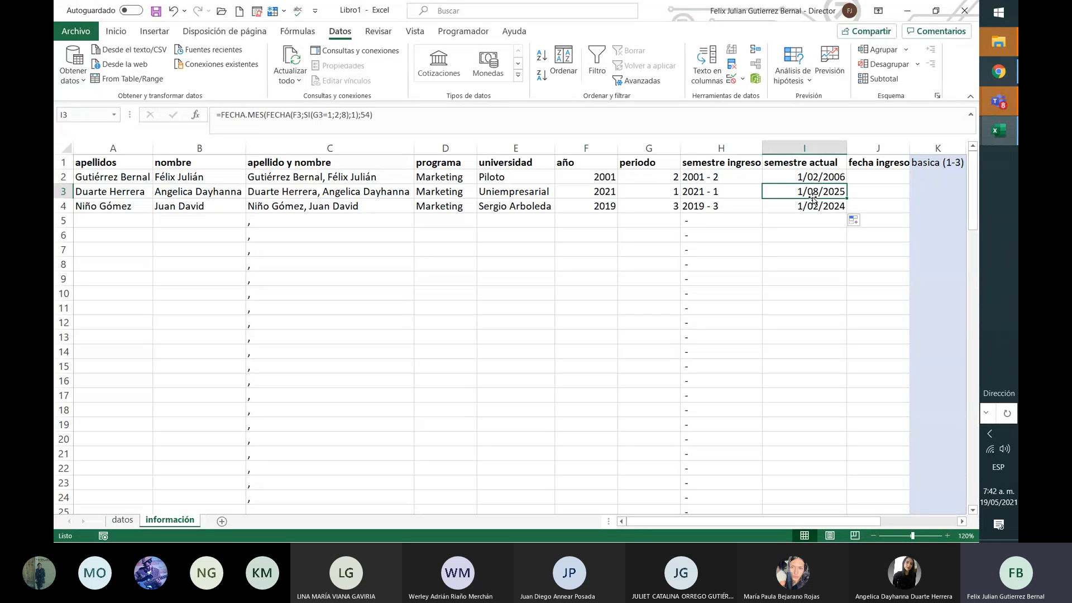
pyautogui.click(823, 165)
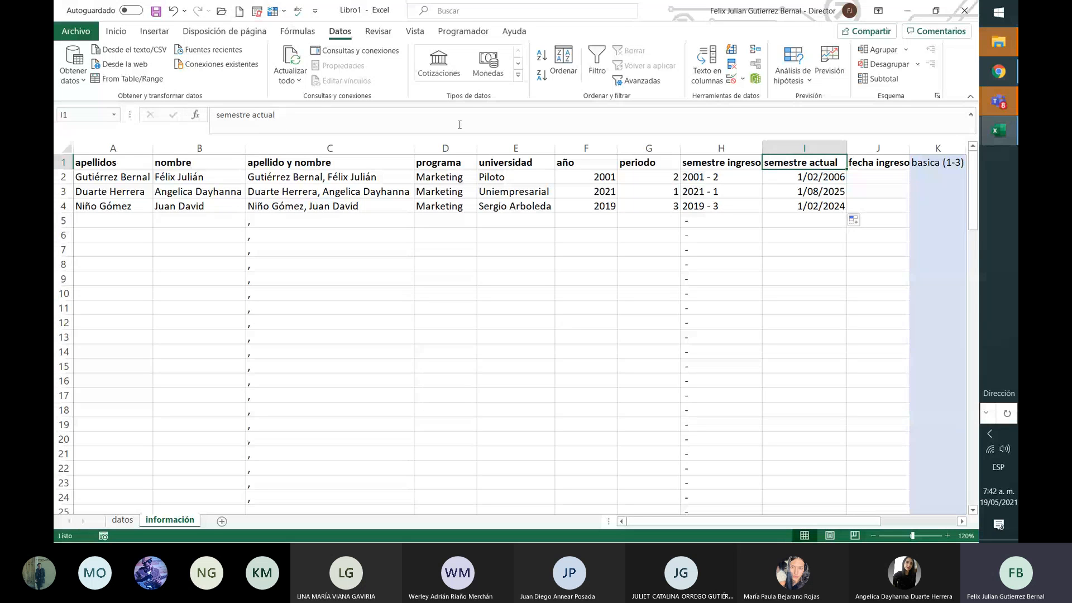
# Step: Rename column I's header to 'fecha de grado'
pyautogui.moveTo(282, 115); pyautogui.dragTo(168, 120)
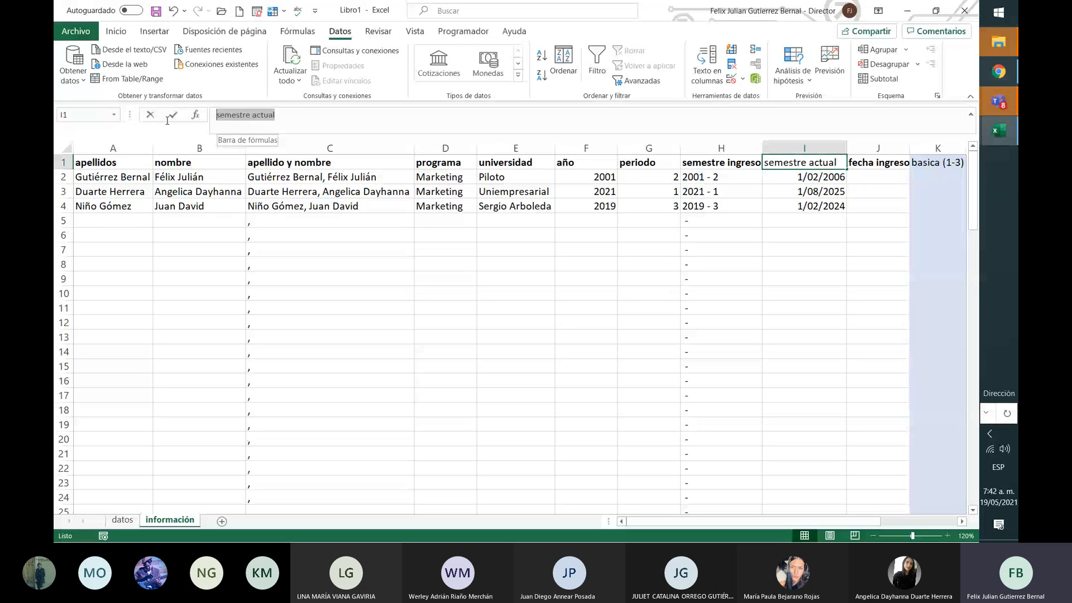
pyautogui.write('fecha ')
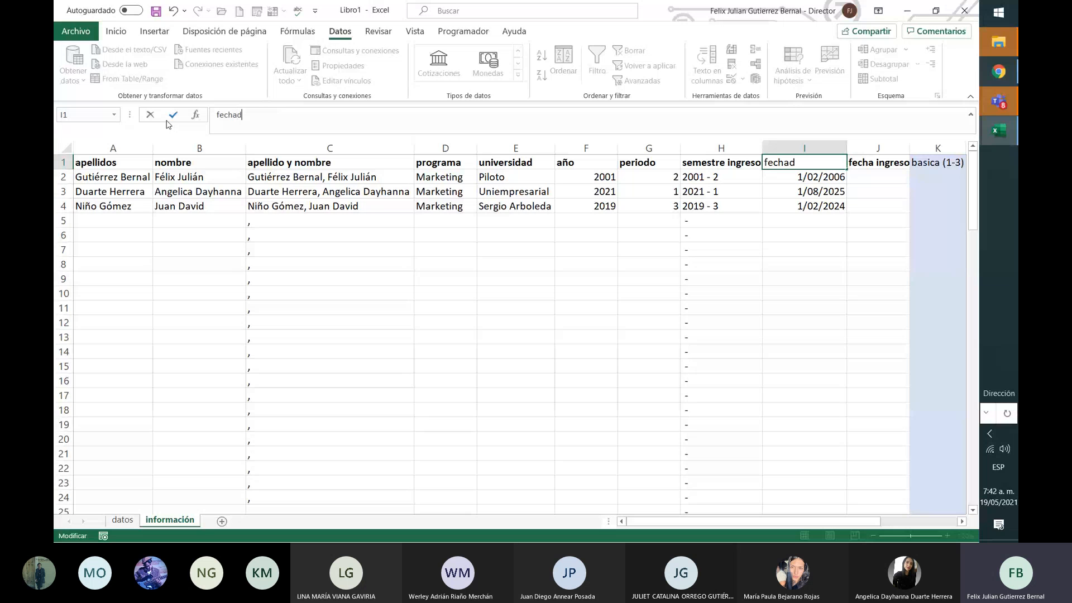
pyautogui.write('de grado')
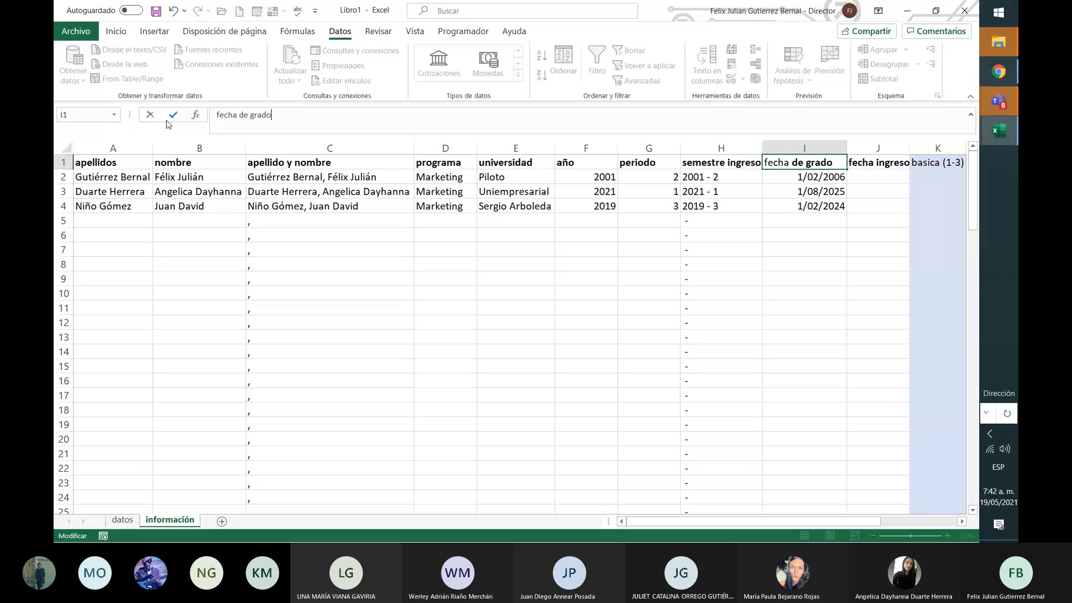
pyautogui.press('Return')
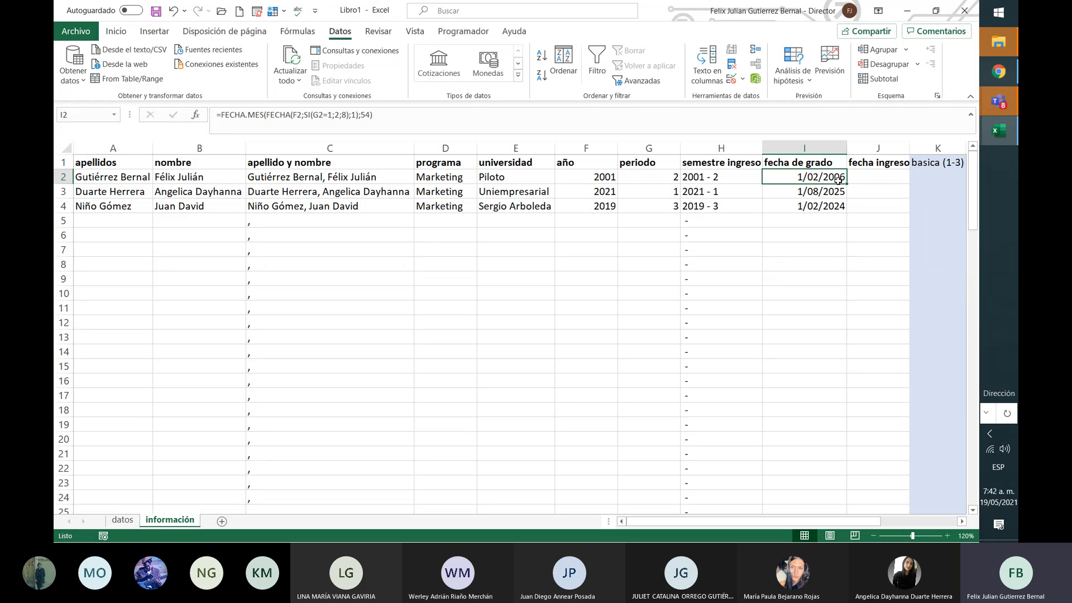
# Step: Review I2's formula, highlighting its FECHA.MES part and inner FECHA argument
pyautogui.press('Down')
pyautogui.press('Down')
pyautogui.press('Up')
pyautogui.press('Up')
pyautogui.moveTo(224, 116); pyautogui.dragTo(264, 115)
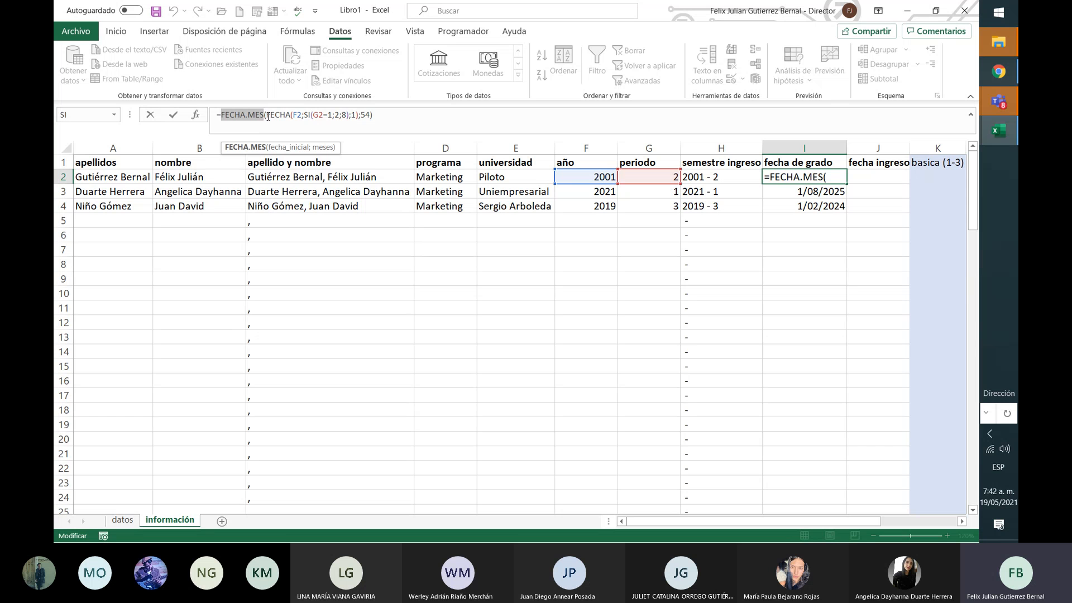
pyautogui.moveTo(265, 115); pyautogui.dragTo(358, 117)
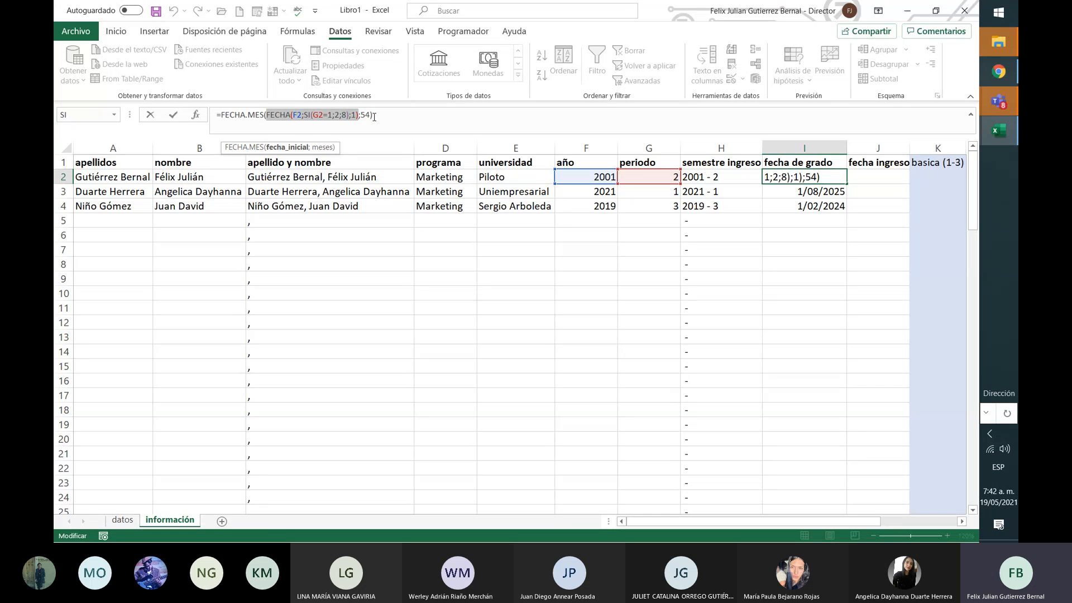
pyautogui.click(373, 116)
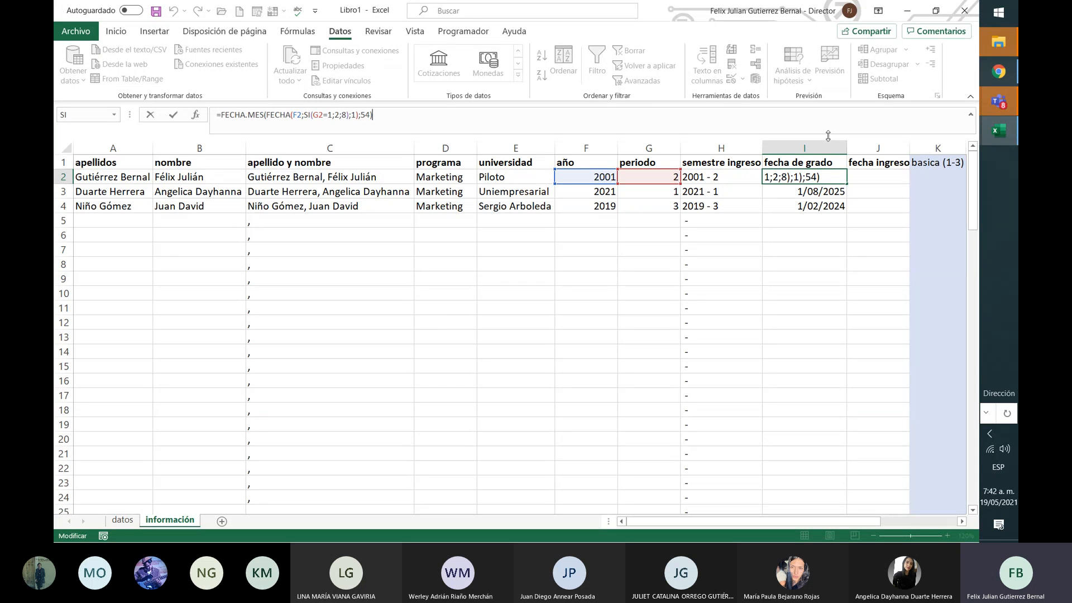
pyautogui.click(810, 221)
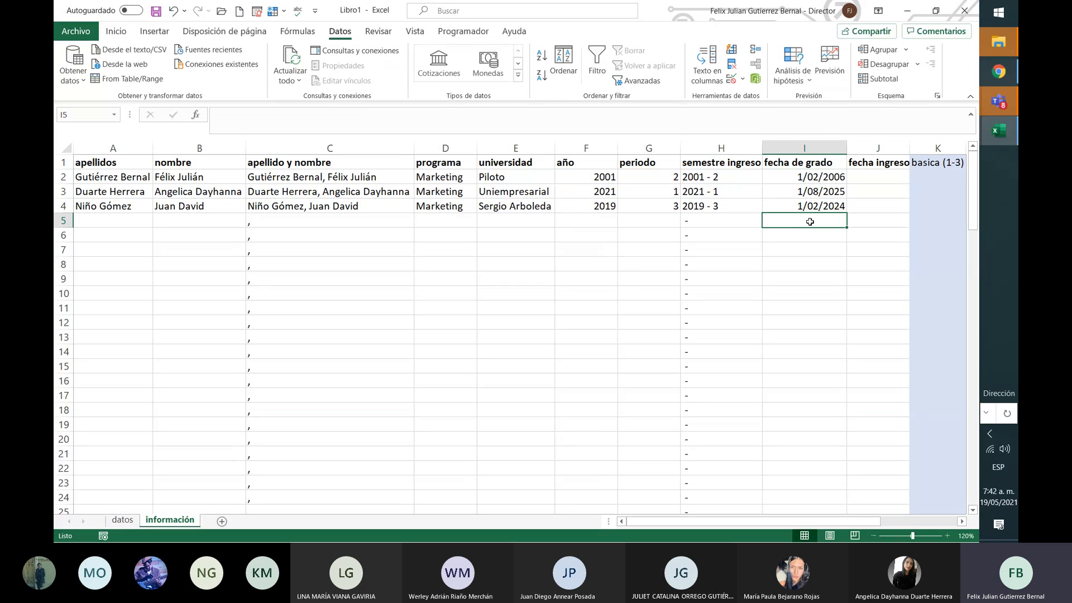
pyautogui.write('=fecha')
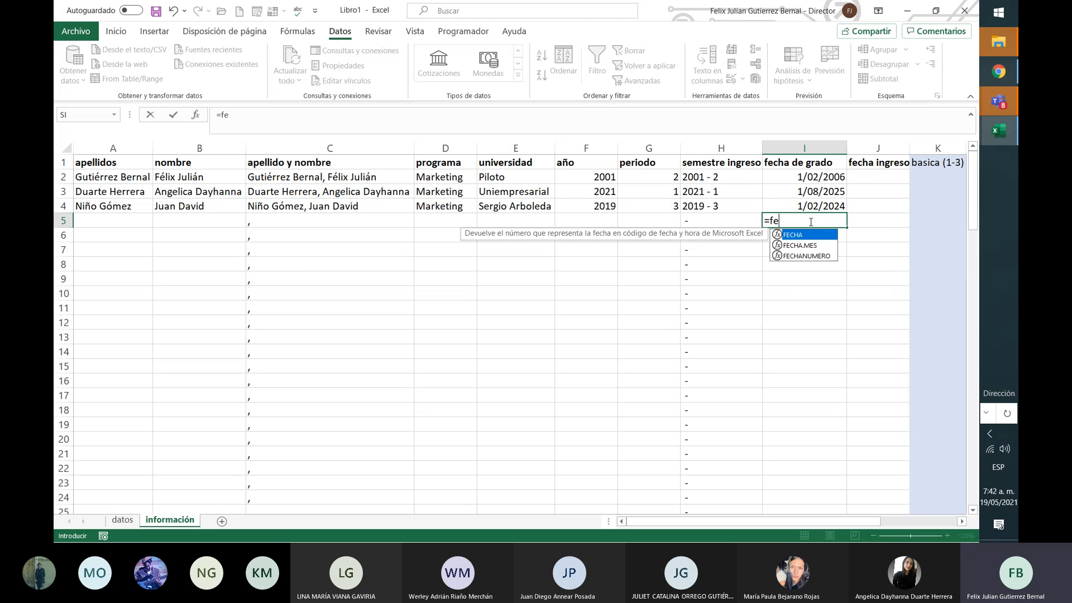
pyautogui.doubleClick(831, 256)
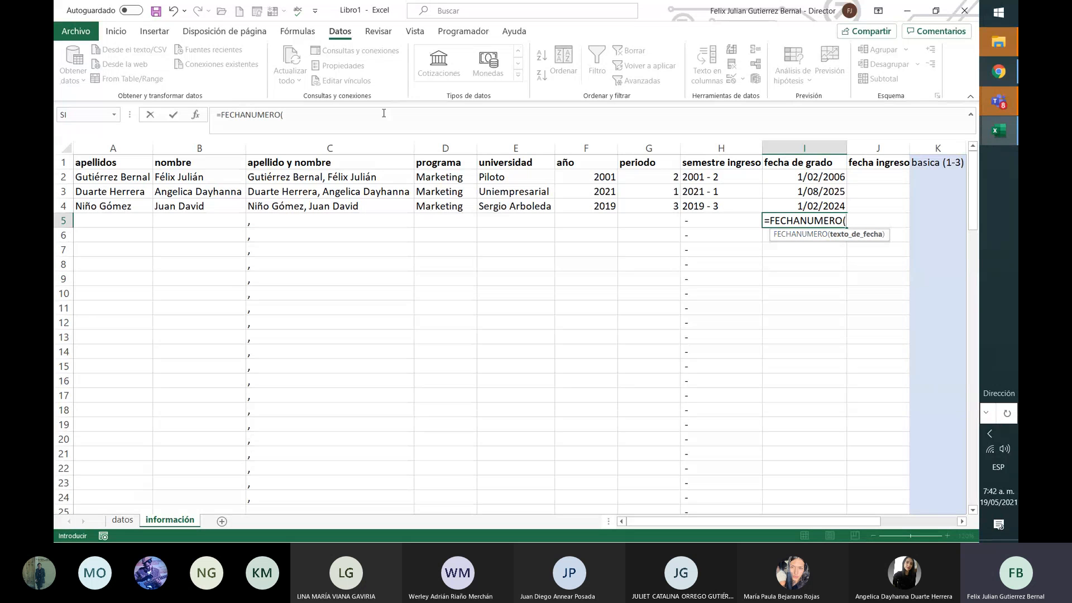
pyautogui.press('BackSpace')
pyautogui.press('BackSpace')
pyautogui.press('BackSpace')
pyautogui.press('BackSpace')
pyautogui.press('BackSpace')
pyautogui.press('BackSpace')
pyautogui.press('BackSpace')
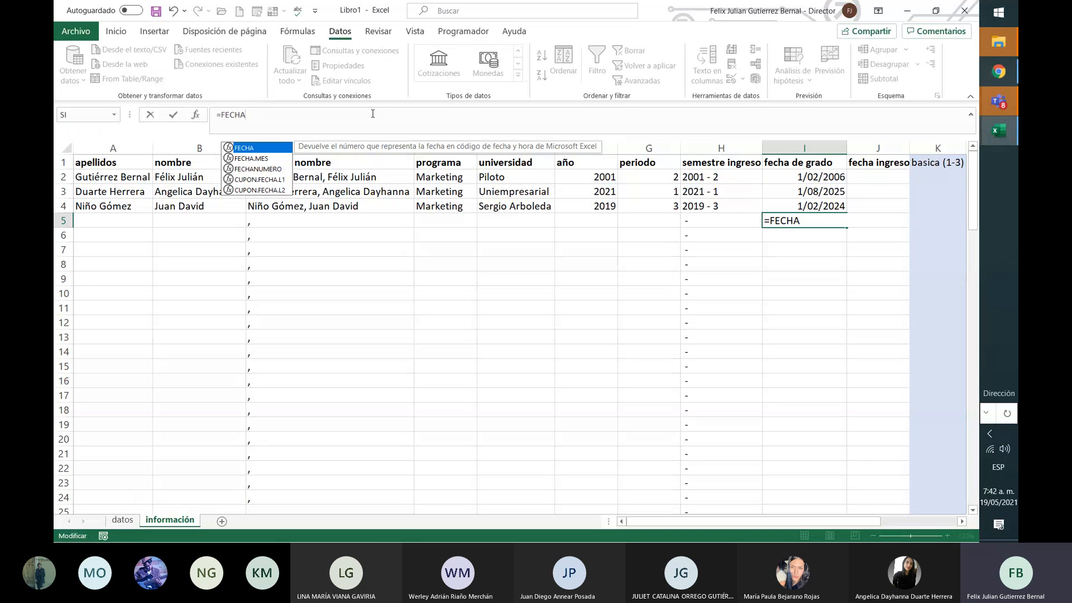
pyautogui.click(255, 181)
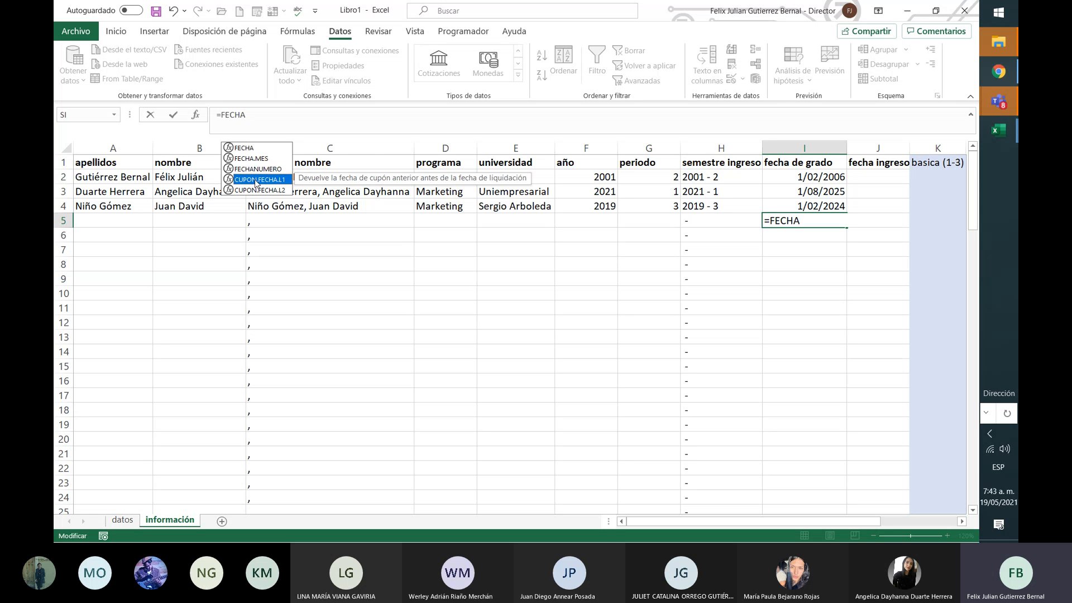
pyautogui.click(264, 191)
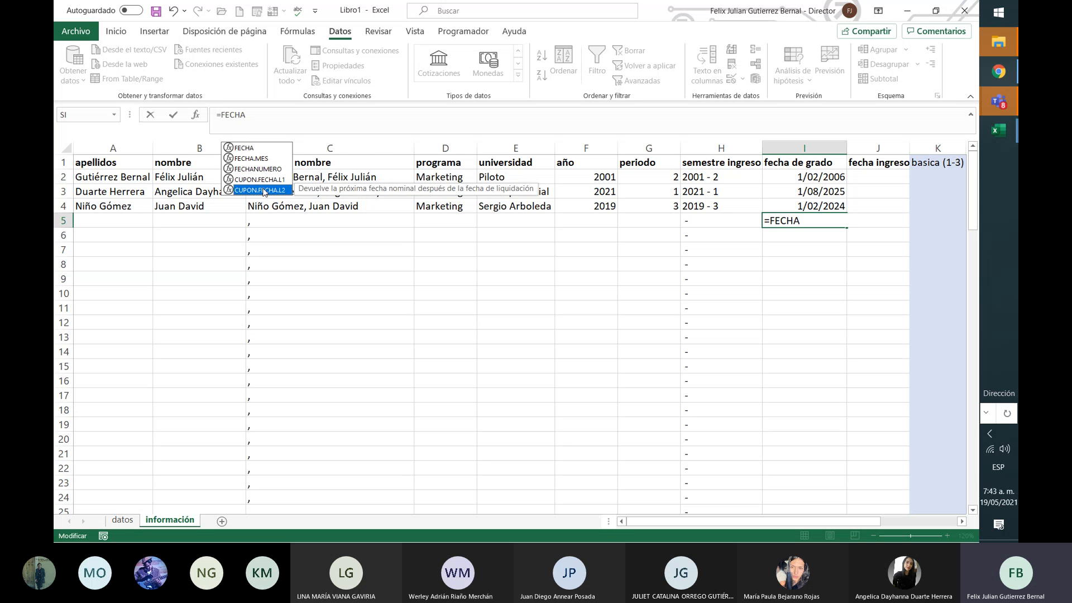
pyautogui.click(309, 119)
pyautogui.press('BackSpace')
pyautogui.press('BackSpace')
pyautogui.press('BackSpace')
pyautogui.press('BackSpace')
pyautogui.press('BackSpace')
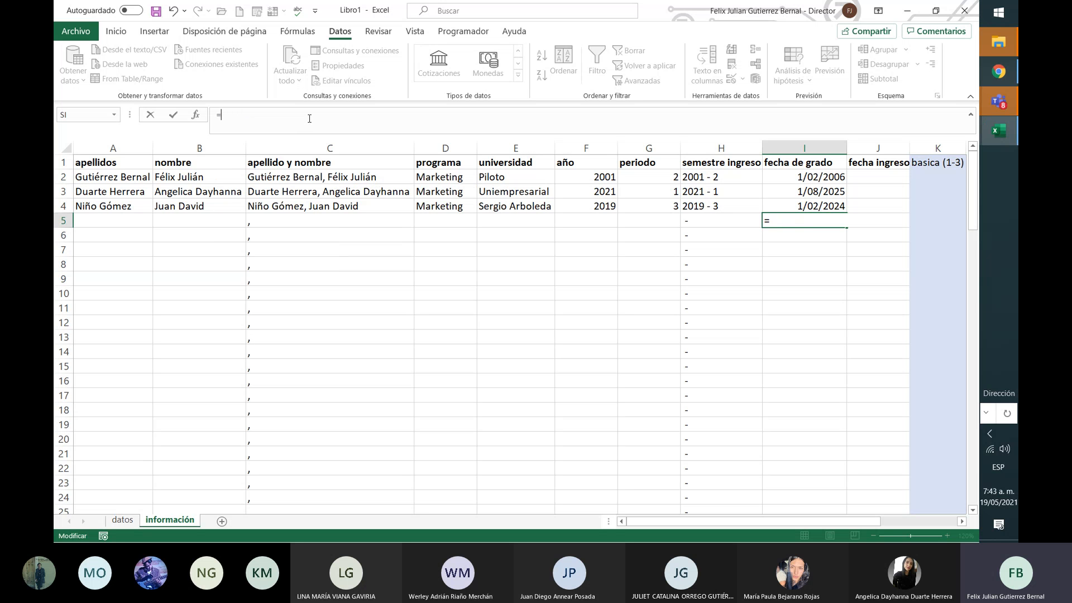
pyautogui.write('conteo')
pyautogui.press('BackSpace')
pyautogui.press('BackSpace')
pyautogui.write('ar')
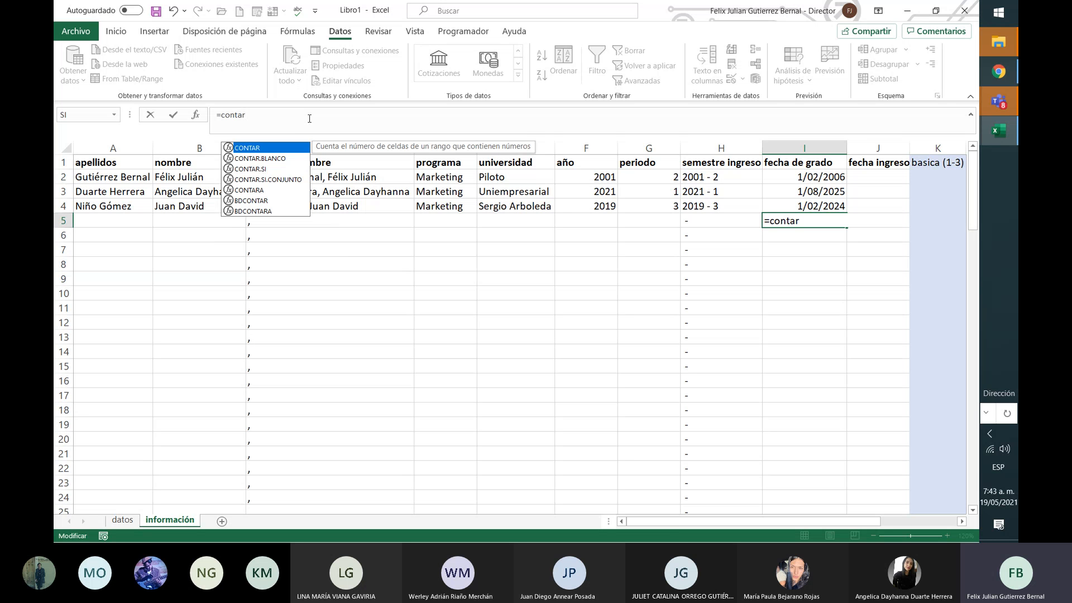
pyautogui.press('BackSpace')
pyautogui.press('BackSpace')
pyautogui.press('BackSpace')
pyautogui.press('BackSpace')
pyautogui.press('BackSpace')
pyautogui.press('BackSpace')
pyautogui.press('BackSpace')
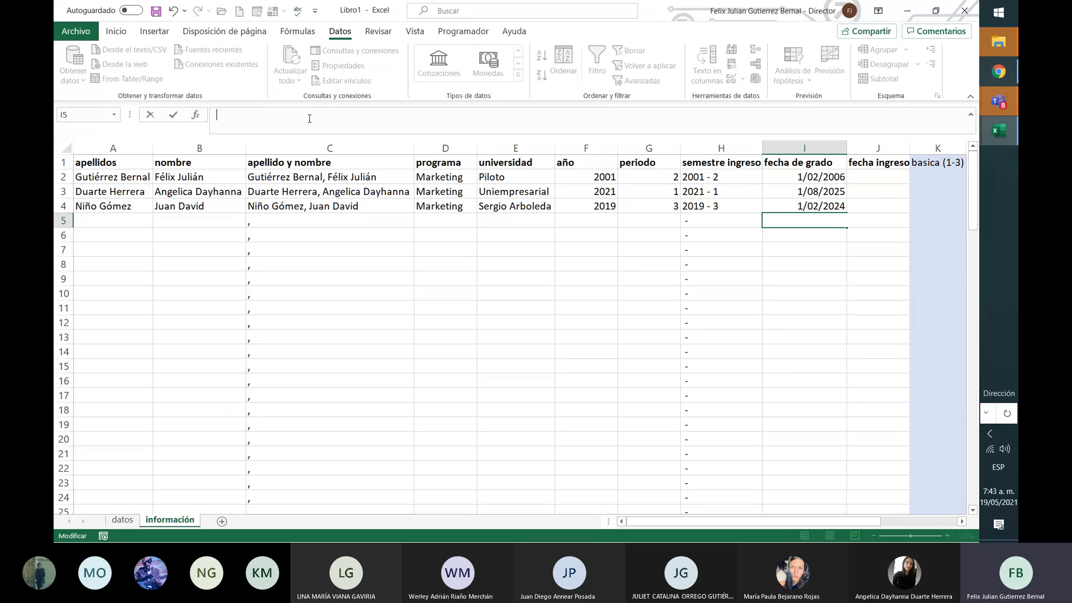
pyautogui.press('Return')
pyautogui.press('Up')
pyautogui.press('Up')
pyautogui.press('Up')
pyautogui.press('Up')
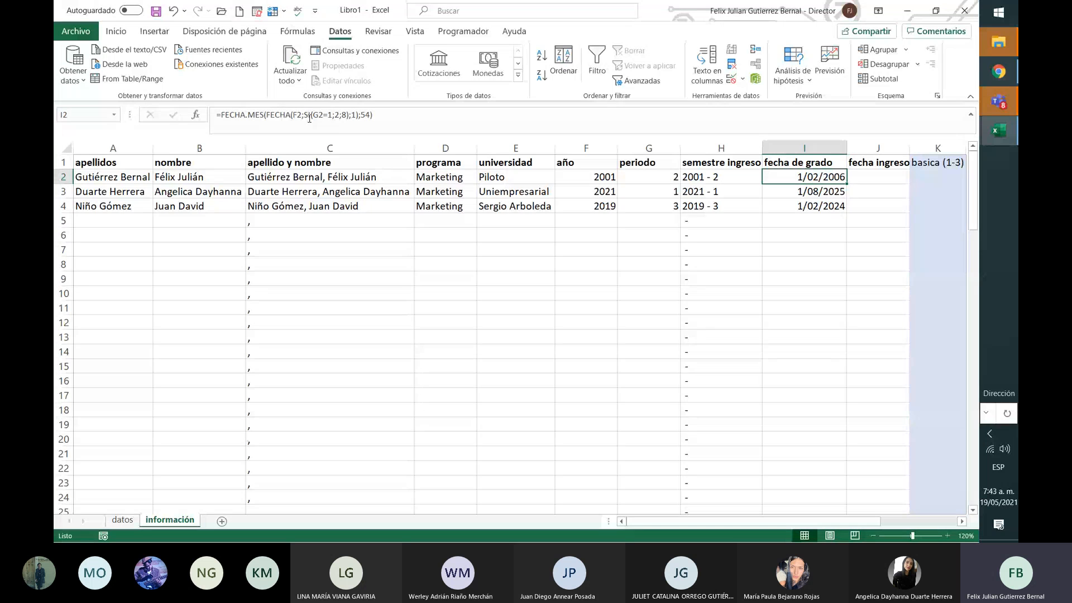
# Step: Clear the fecha ingreso header and review the periodo and semestre ingreso values
pyautogui.press('Right')
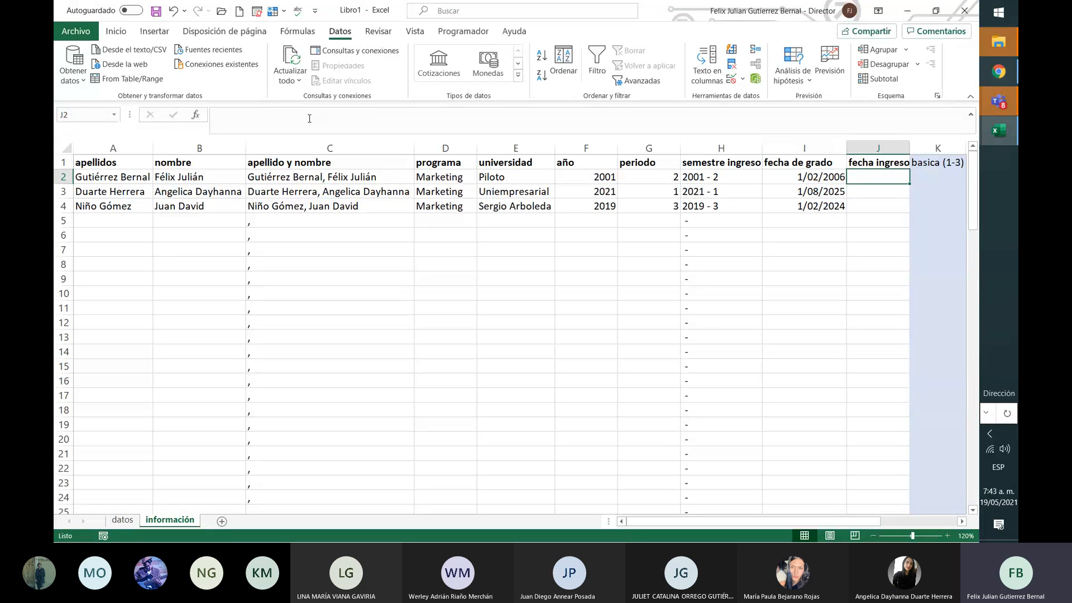
pyautogui.press('Up')
pyautogui.press('Delete')
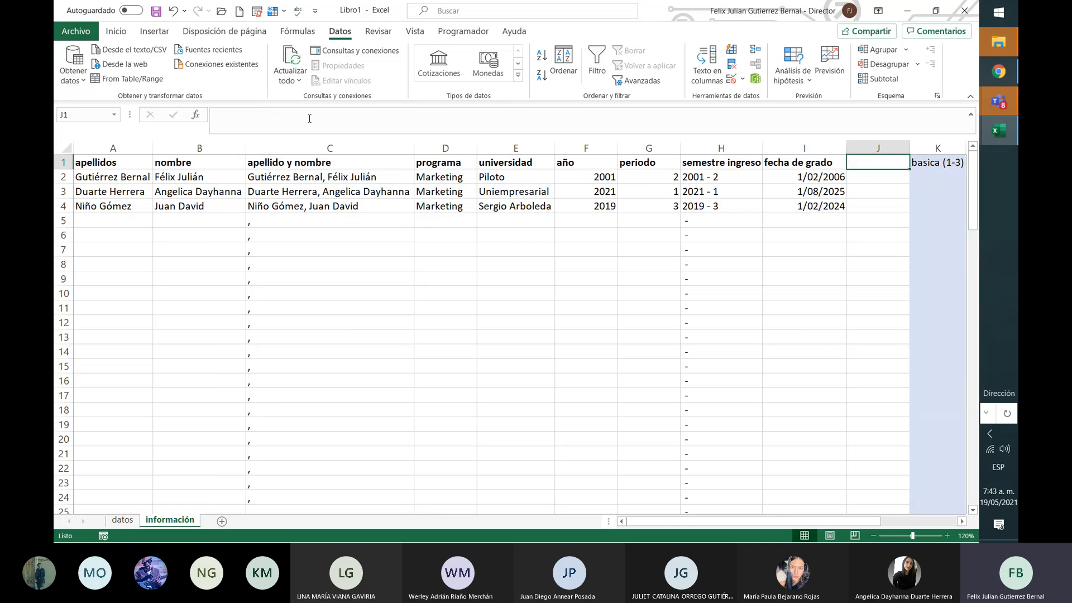
pyautogui.press('Right')
pyautogui.press('Right')
pyautogui.press('Right')
pyautogui.press('Left')
pyautogui.press('Left')
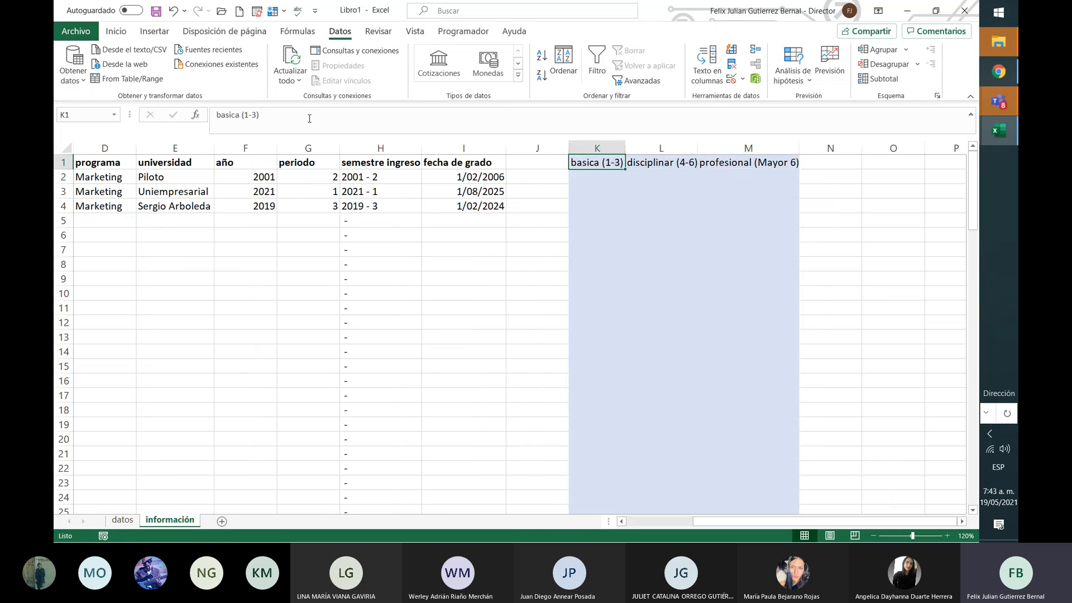
pyautogui.press('Down')
pyautogui.press('Down')
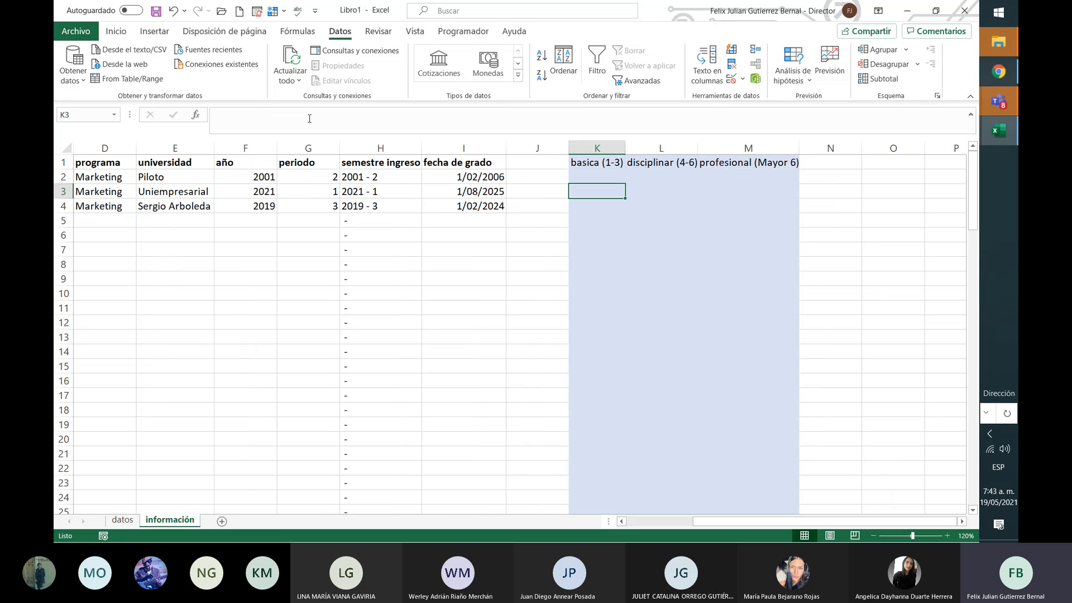
pyautogui.press('Up')
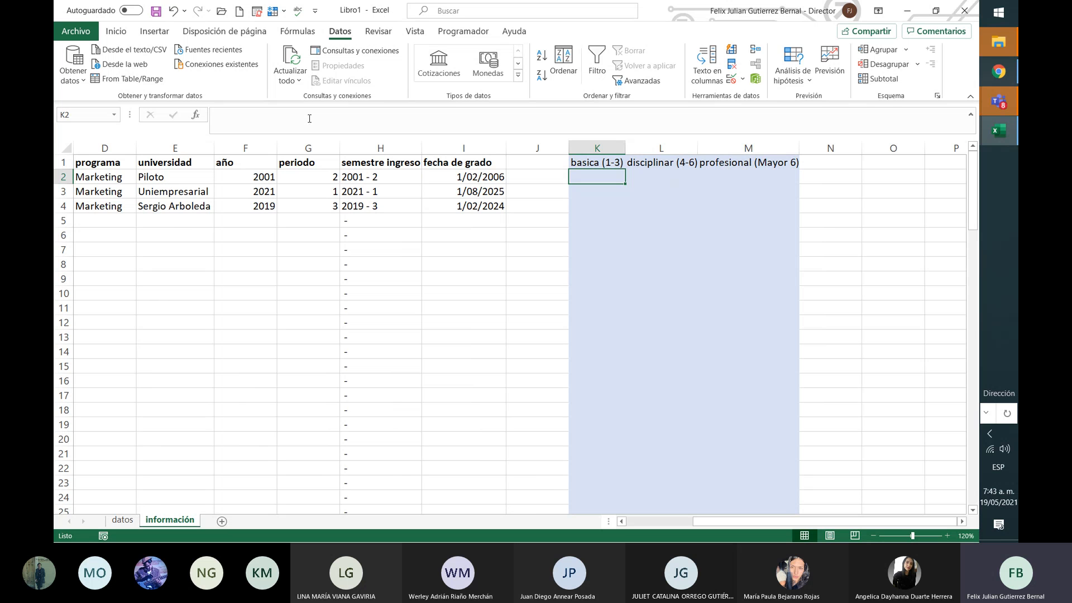
pyautogui.press('Left')
pyautogui.press('Left')
pyautogui.press('Left')
pyautogui.press('Left')
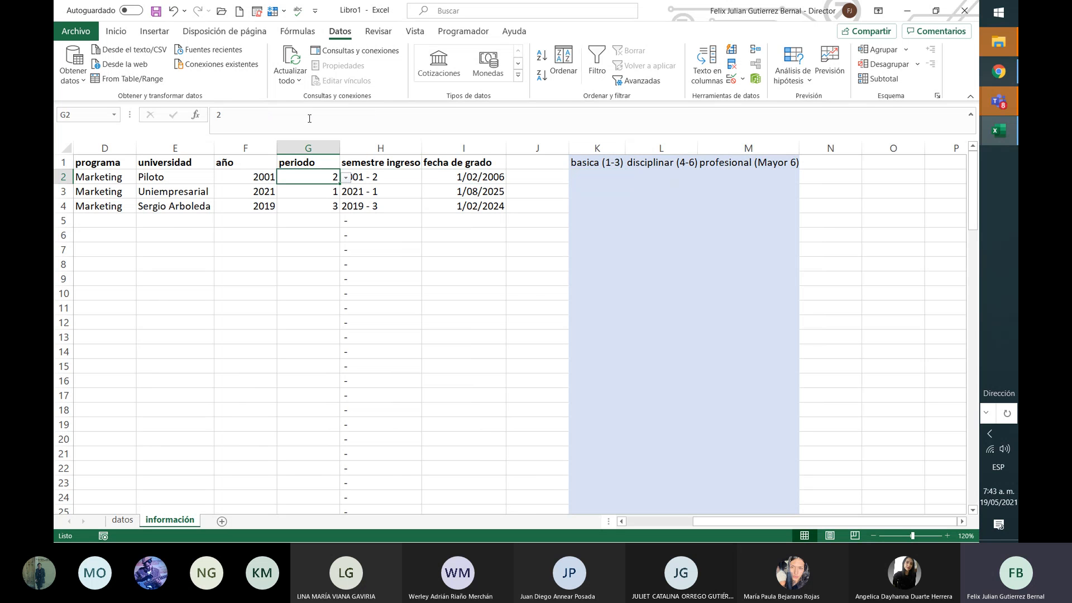
pyautogui.press('Down')
pyautogui.press('Down')
pyautogui.press('Up')
pyautogui.press('Up')
pyautogui.press('Down')
pyautogui.press('Up')
pyautogui.press('Down')
pyautogui.press('Right')
pyautogui.press('Up')
pyautogui.press('Right')
pyautogui.press('Up')
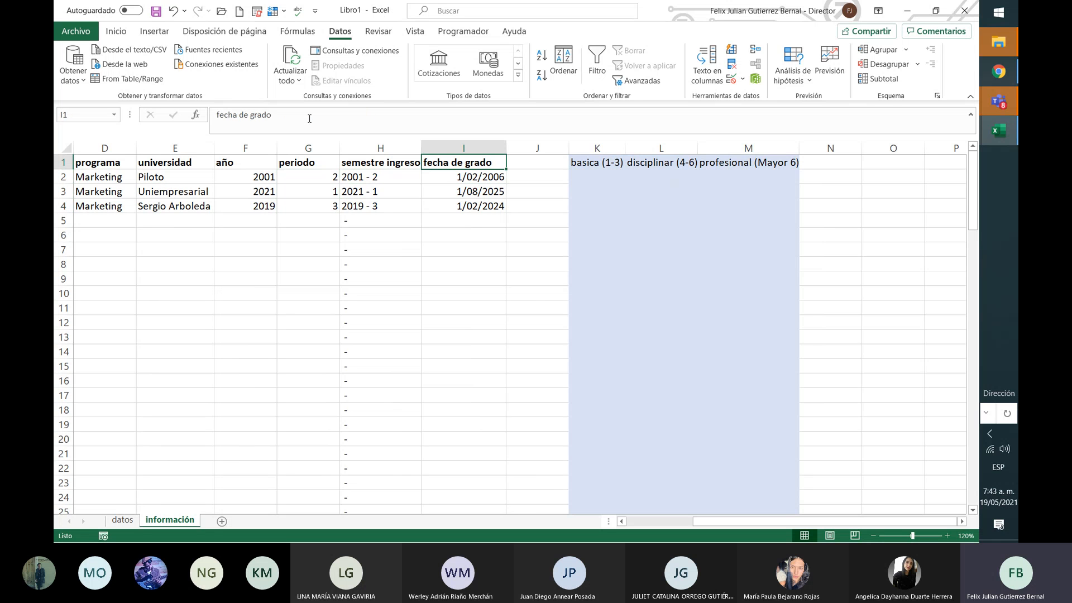
pyautogui.press('Right')
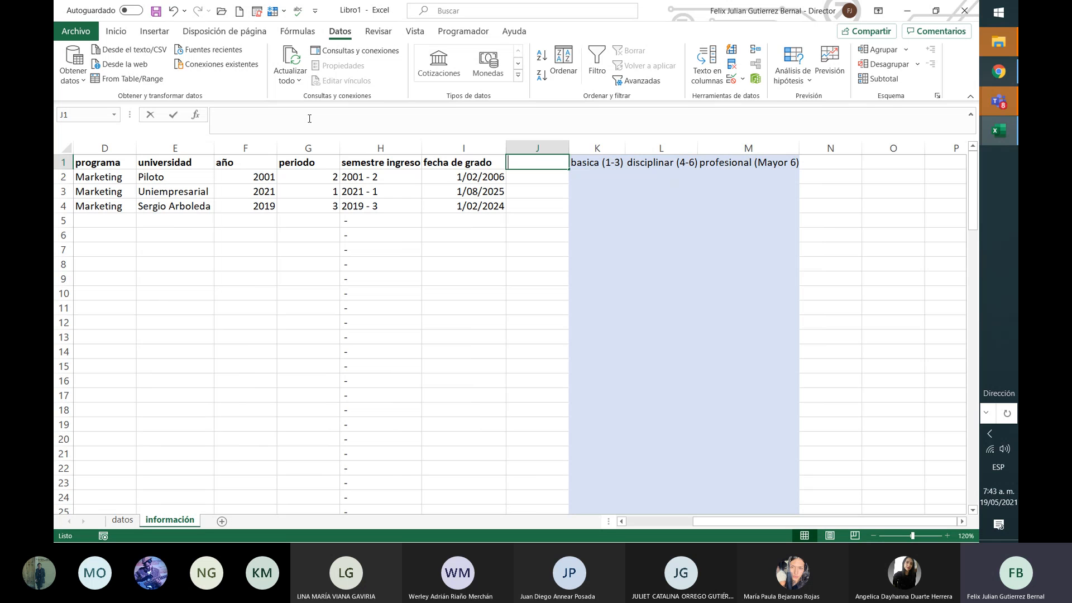
# Step: Enter the heading 'semestre actual' in J1 and start a formula in J2
pyautogui.write('semestr')
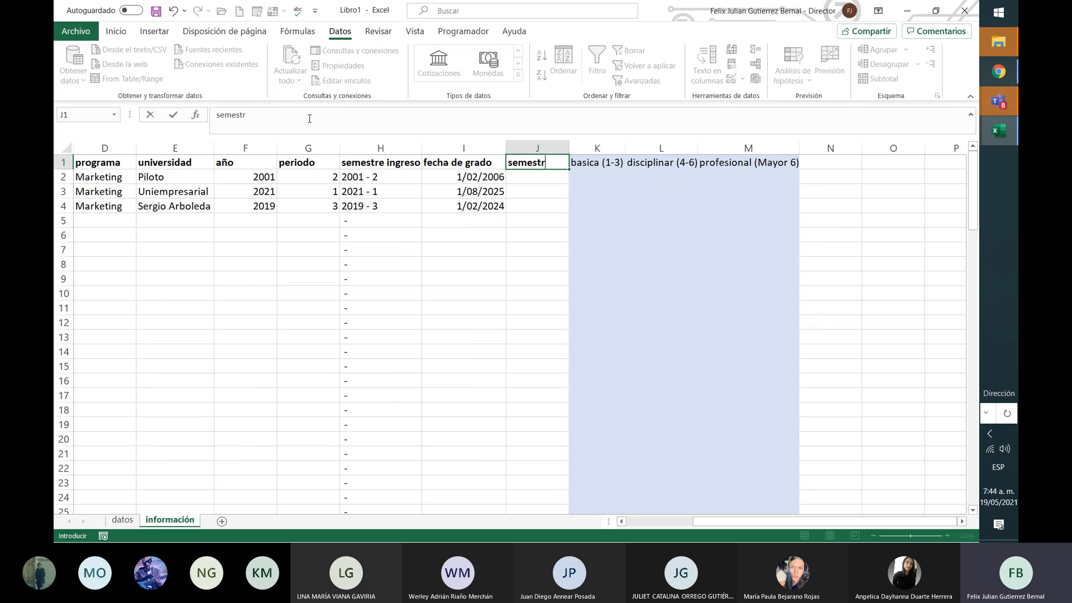
pyautogui.press('BackSpace')
pyautogui.press('BackSpace')
pyautogui.press('BackSpace')
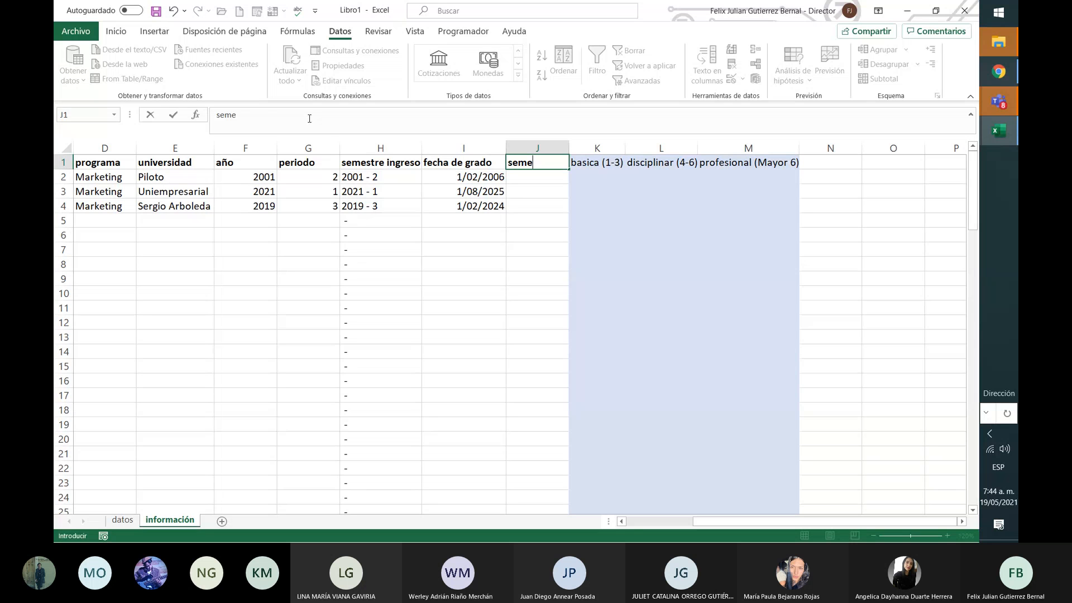
pyautogui.write('stre actual')
pyautogui.press('Return')
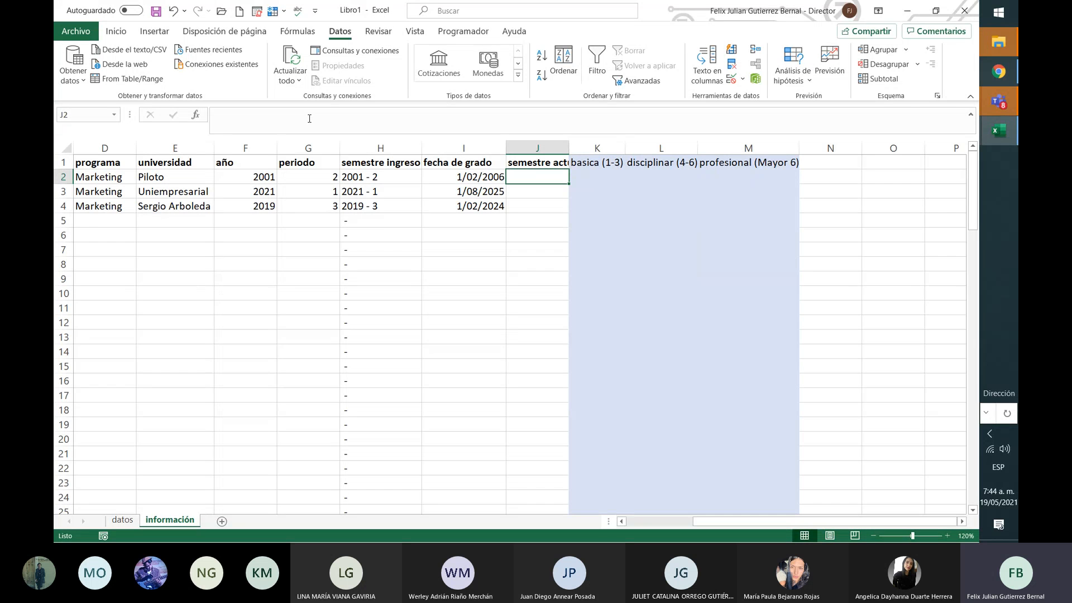
pyautogui.write('=')
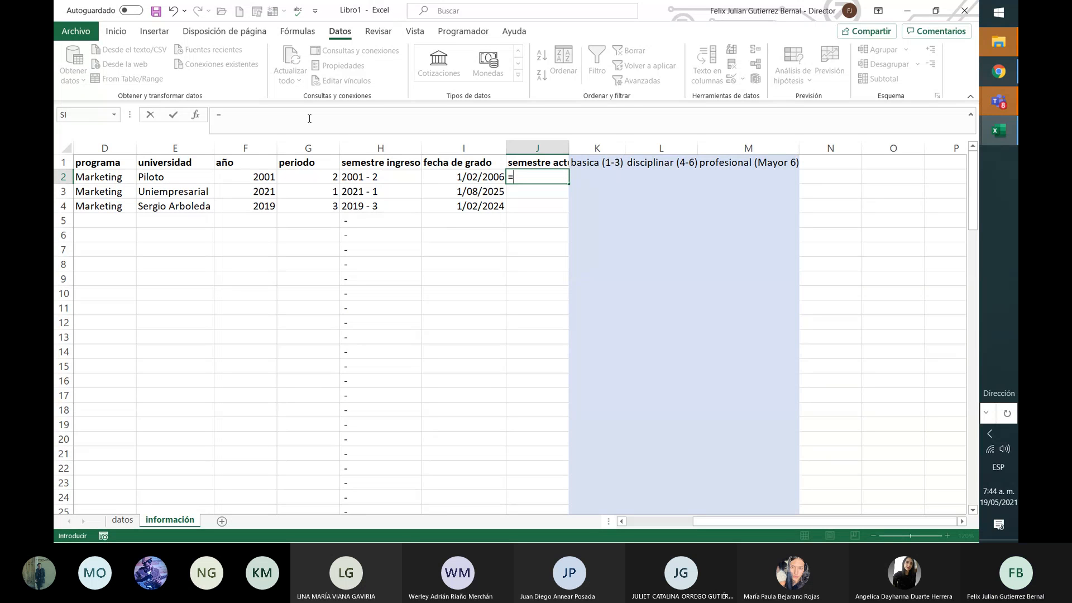
# Step: Enter a trial J2 formula of 2021/05/19 minus the pasted FECHA expression
pyautogui.write('2')
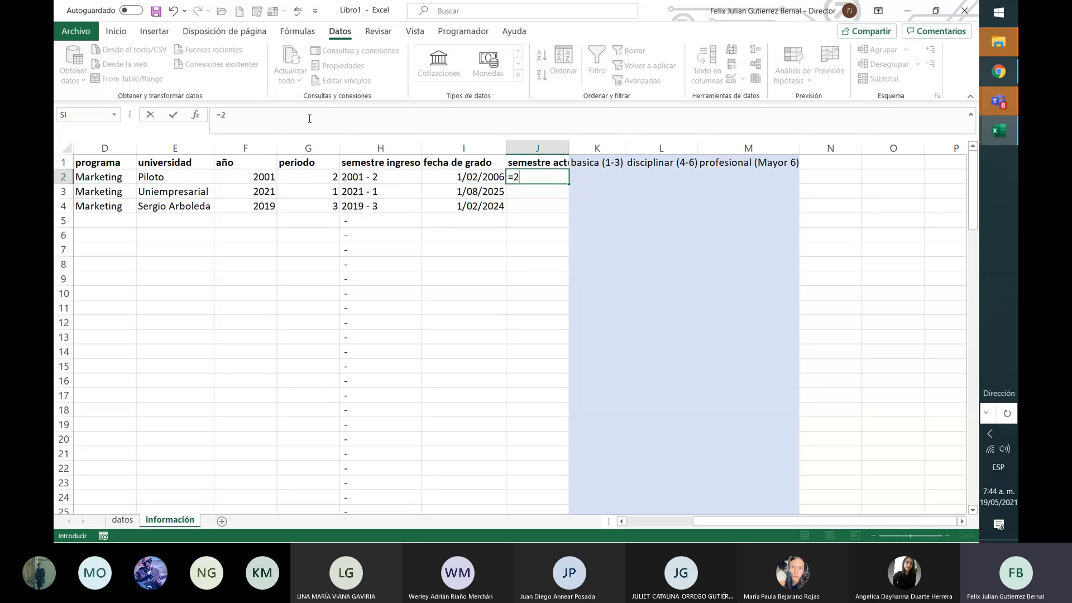
pyautogui.write('021/05/19-')
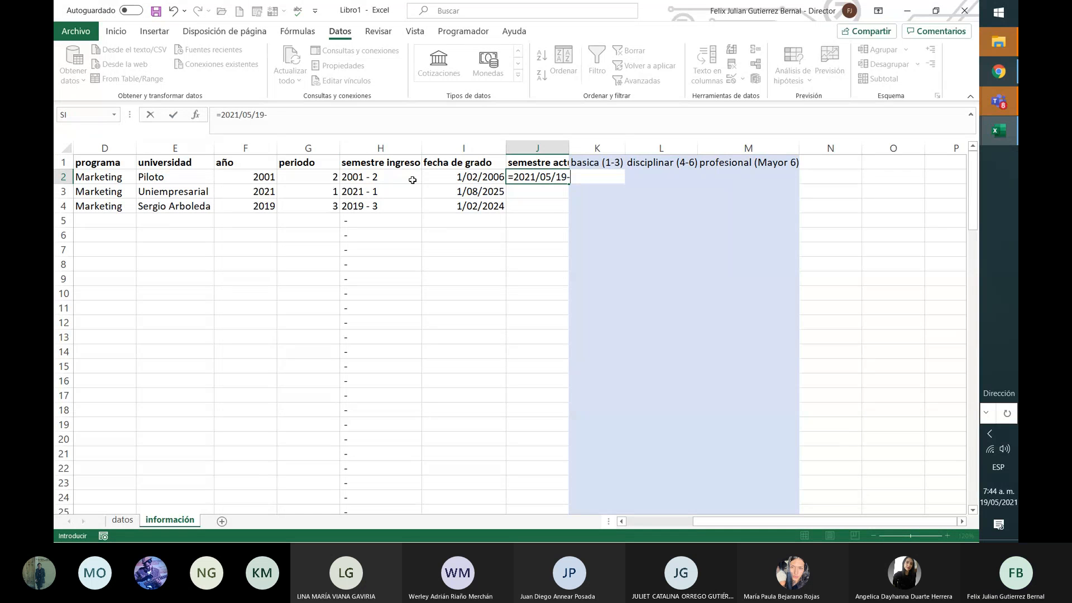
pyautogui.click(384, 178)
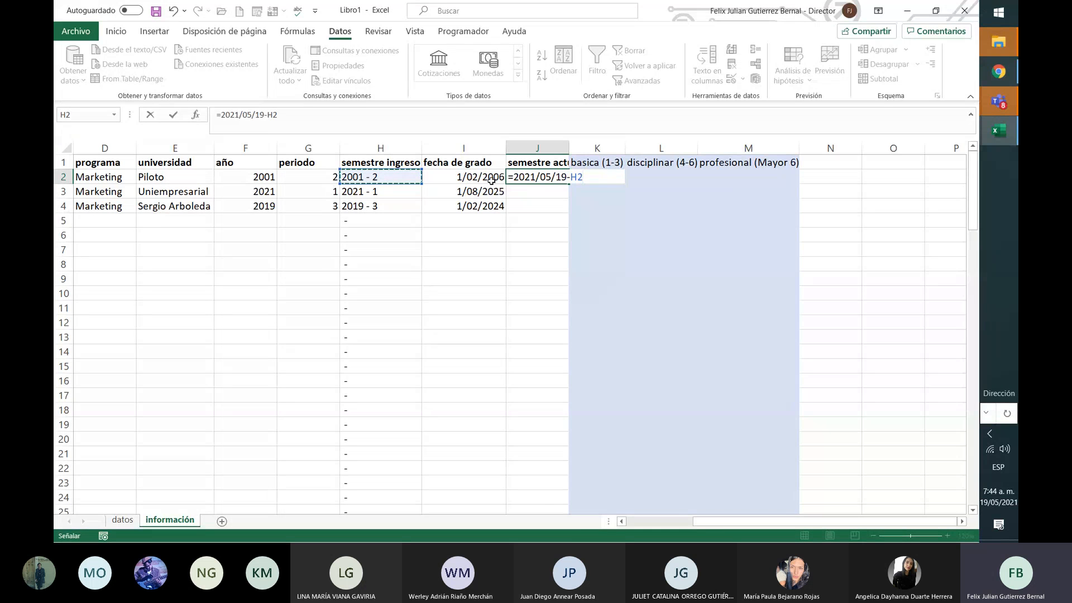
pyautogui.press('BackSpace')
pyautogui.press('BackSpace')
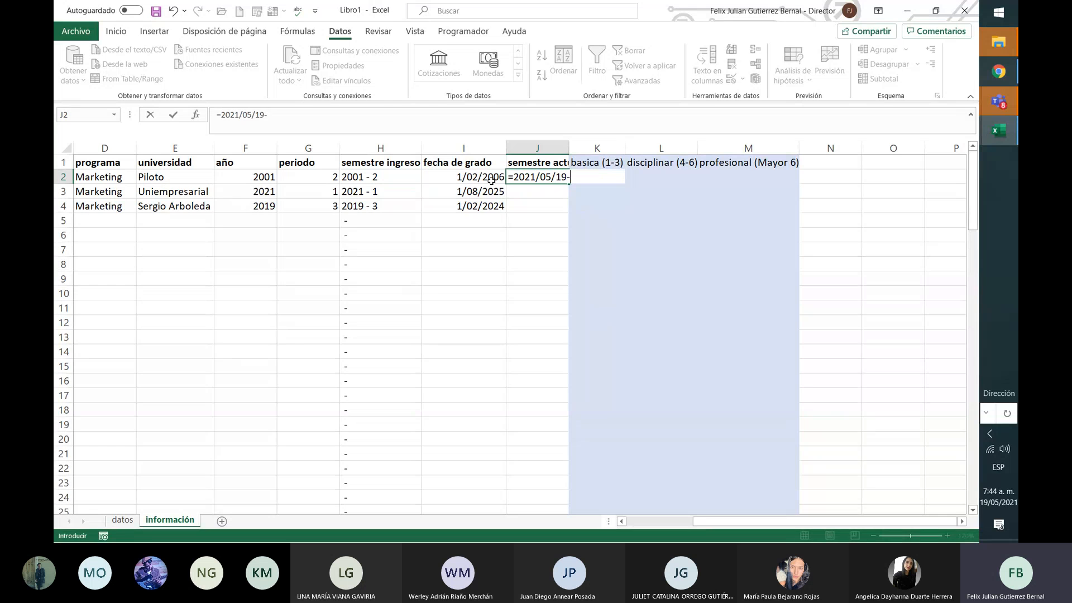
pyautogui.write('FECHA(F2;SI(G2=1;2;8);1)')
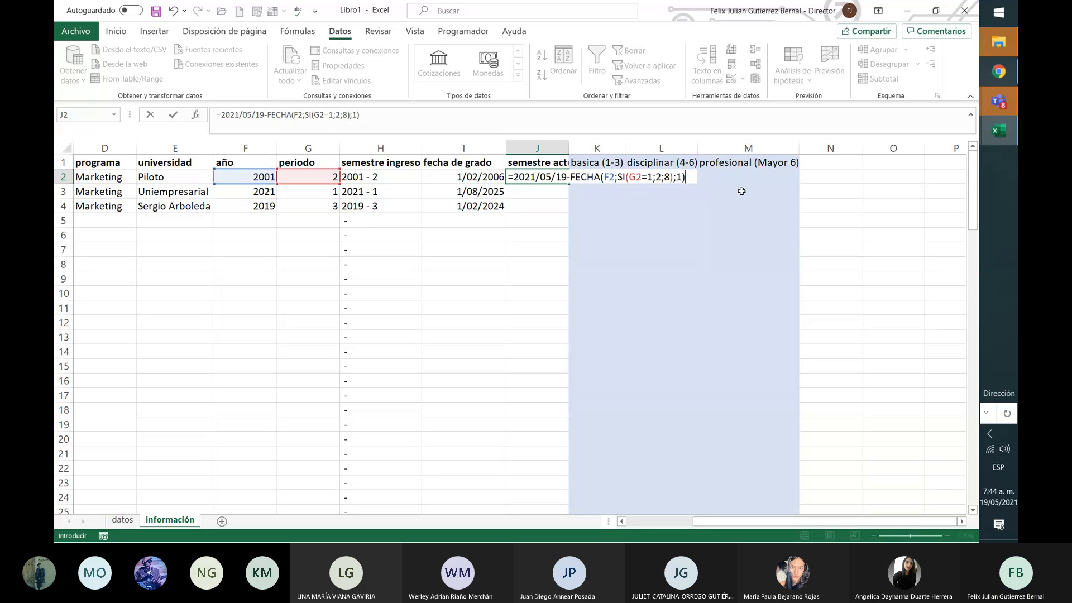
pyautogui.press('Return')
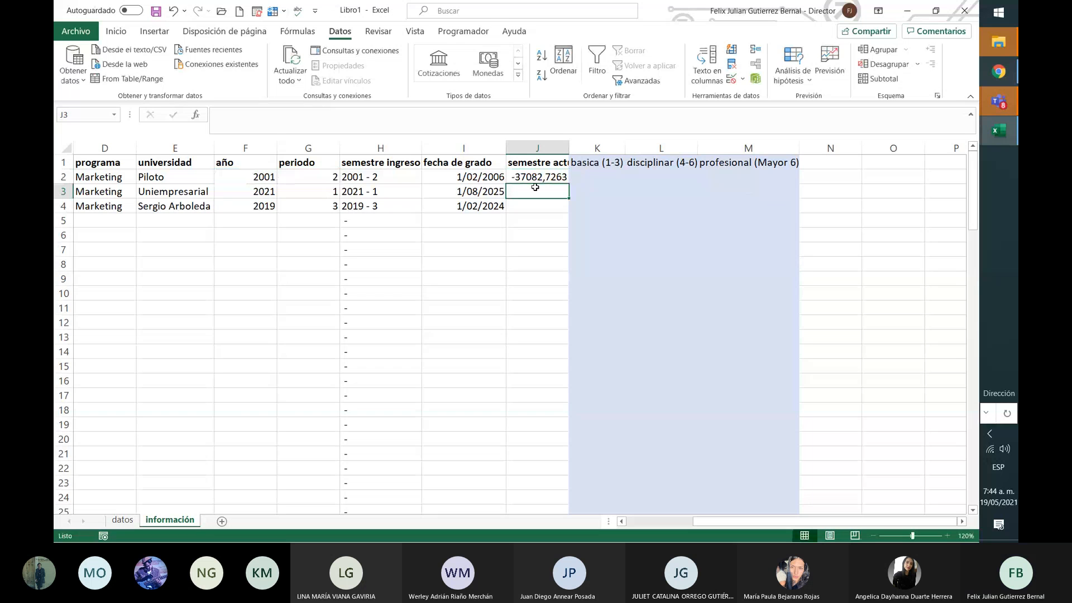
# Step: Format J2 as a short date, widen column J, then clear J2
pyautogui.click(556, 176)
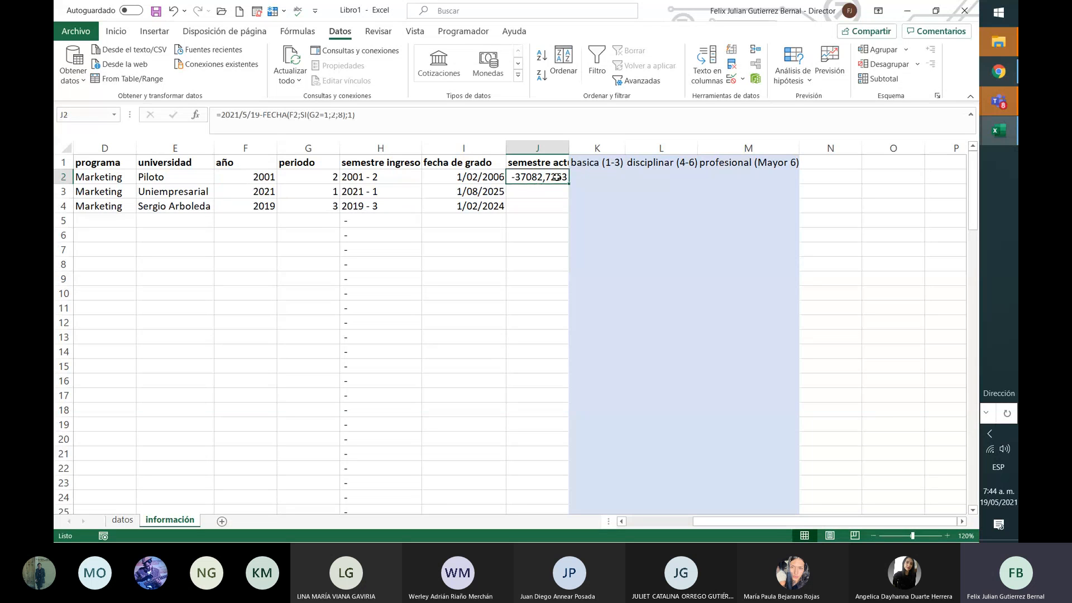
pyautogui.click(116, 32)
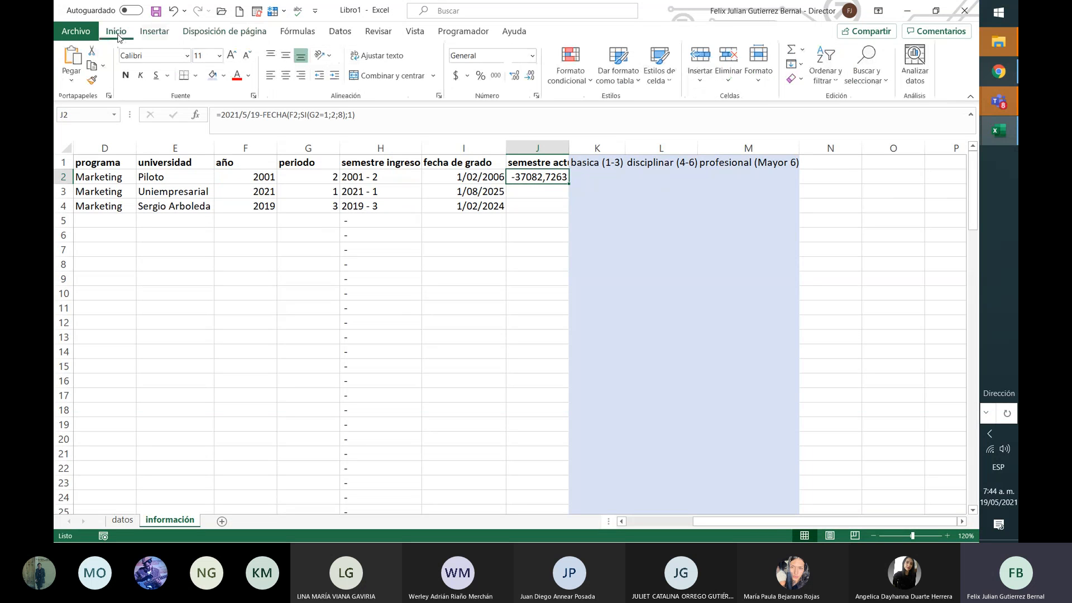
pyautogui.click(532, 56)
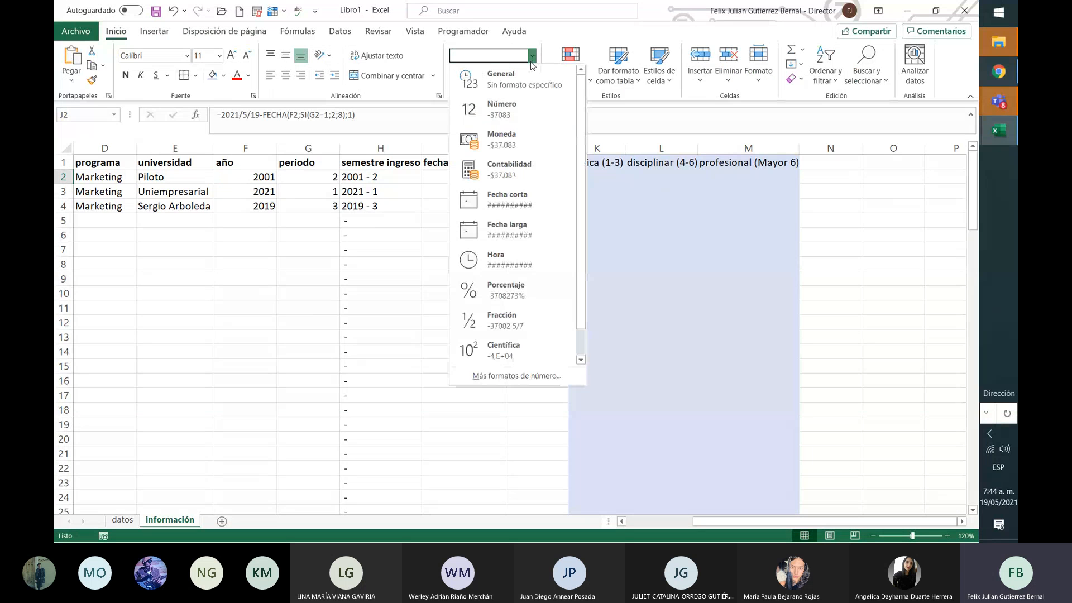
pyautogui.click(514, 196)
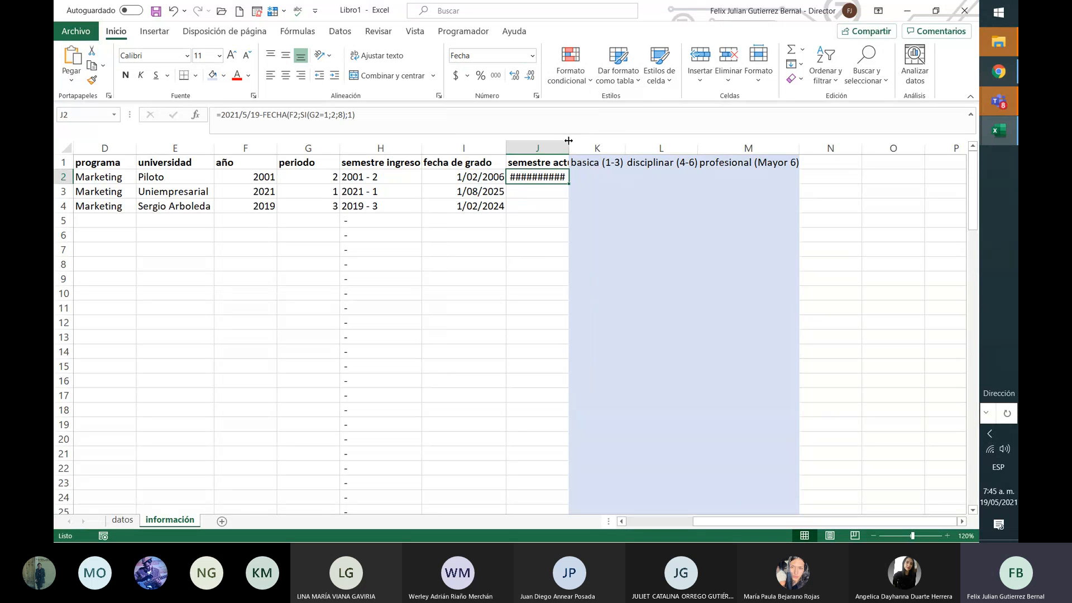
pyautogui.moveTo(569, 148); pyautogui.dragTo(590, 162)
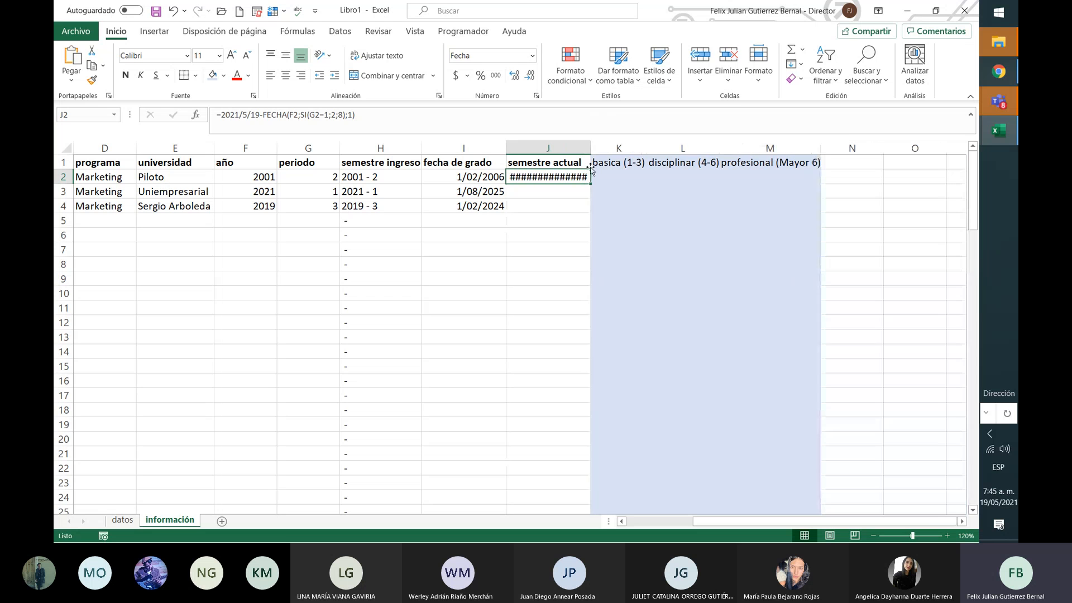
pyautogui.press('Delete')
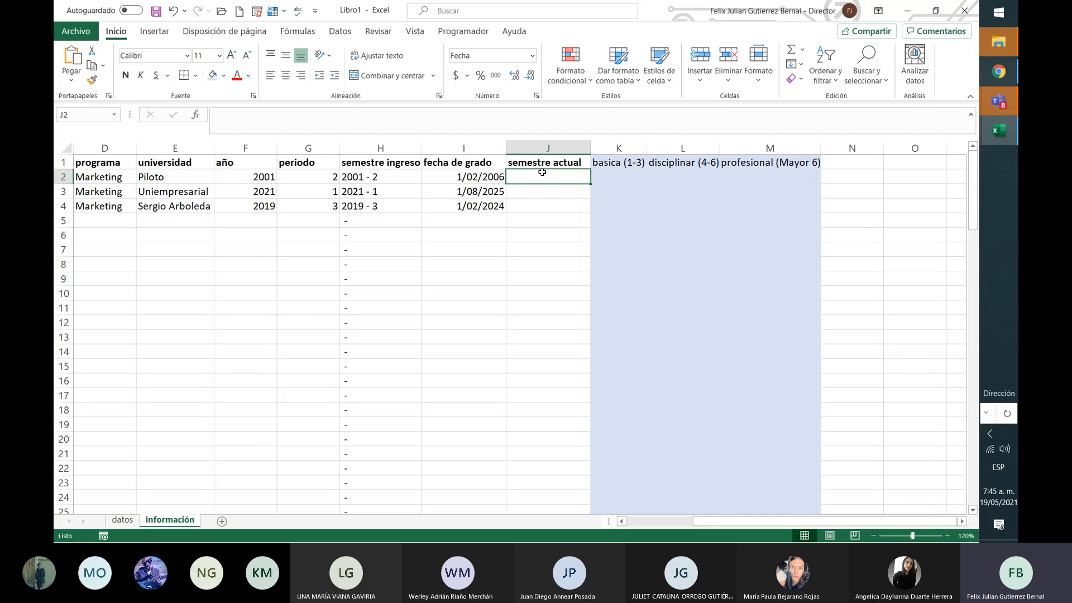
# Step: Enter =2021-F2*2 in J2 and set its number format to General
pyautogui.write('=')
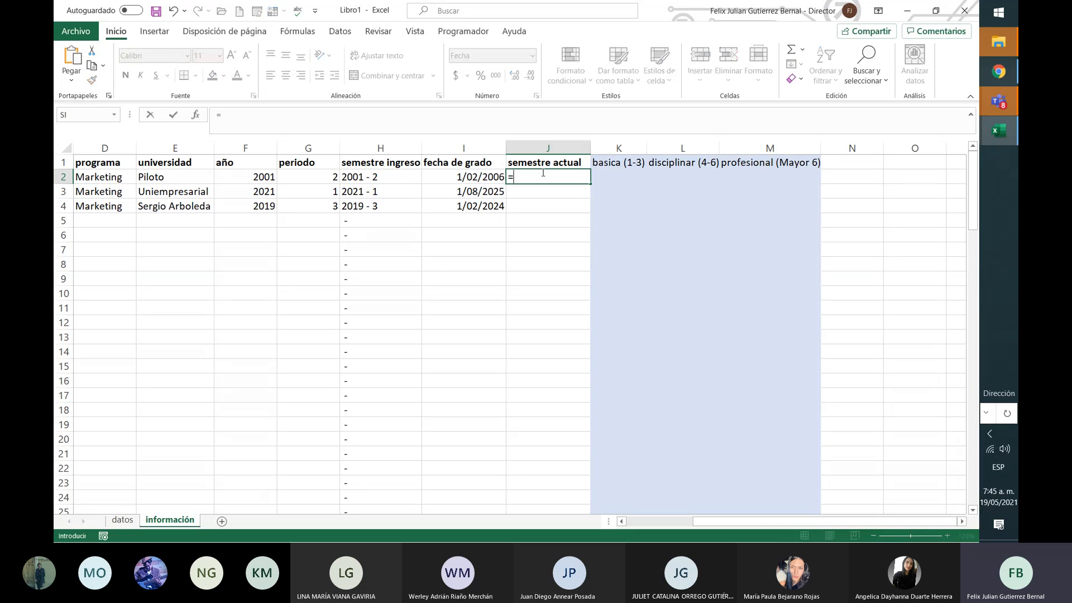
pyautogui.write('2021-')
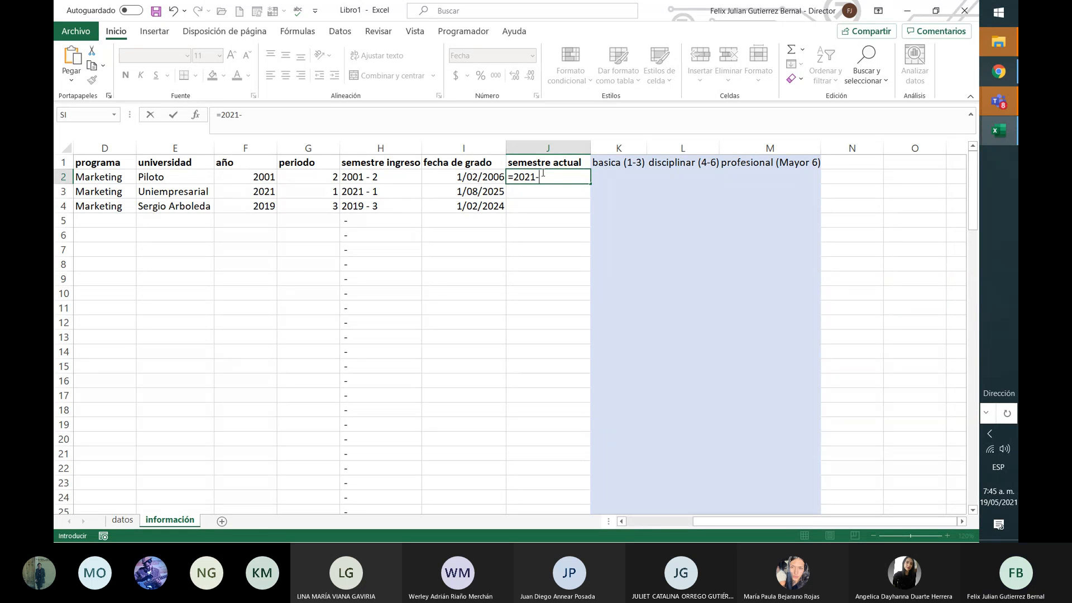
pyautogui.click(261, 177)
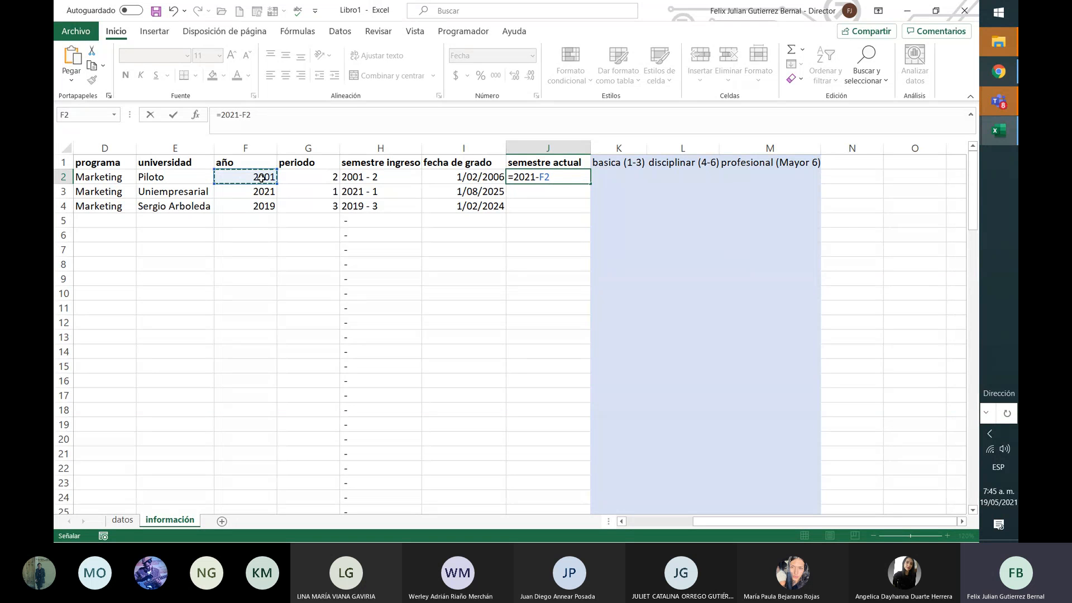
pyautogui.write('*2')
pyautogui.press('Return')
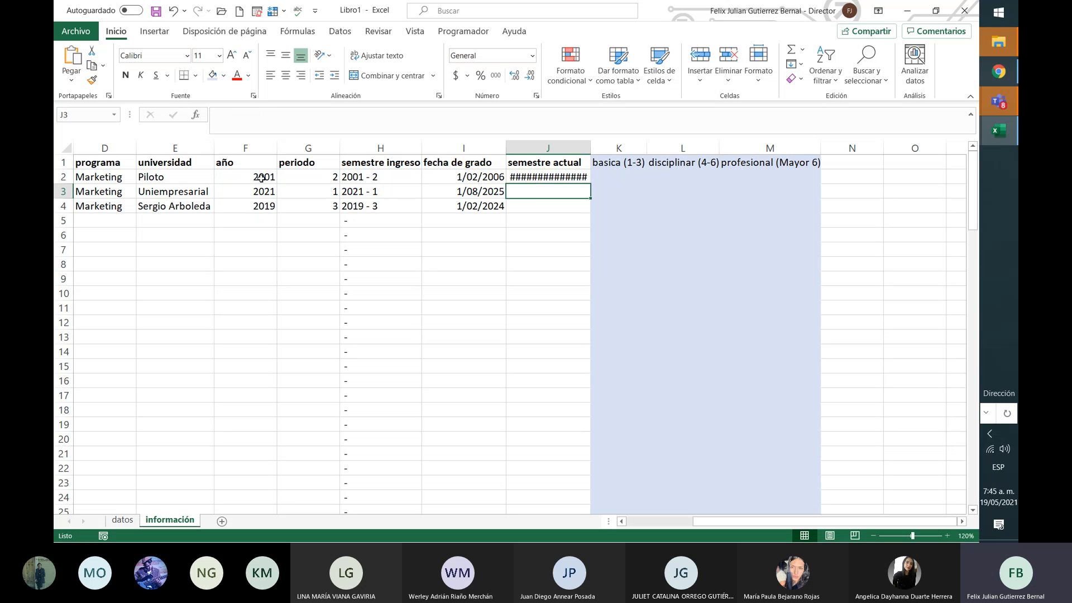
pyautogui.press('Up')
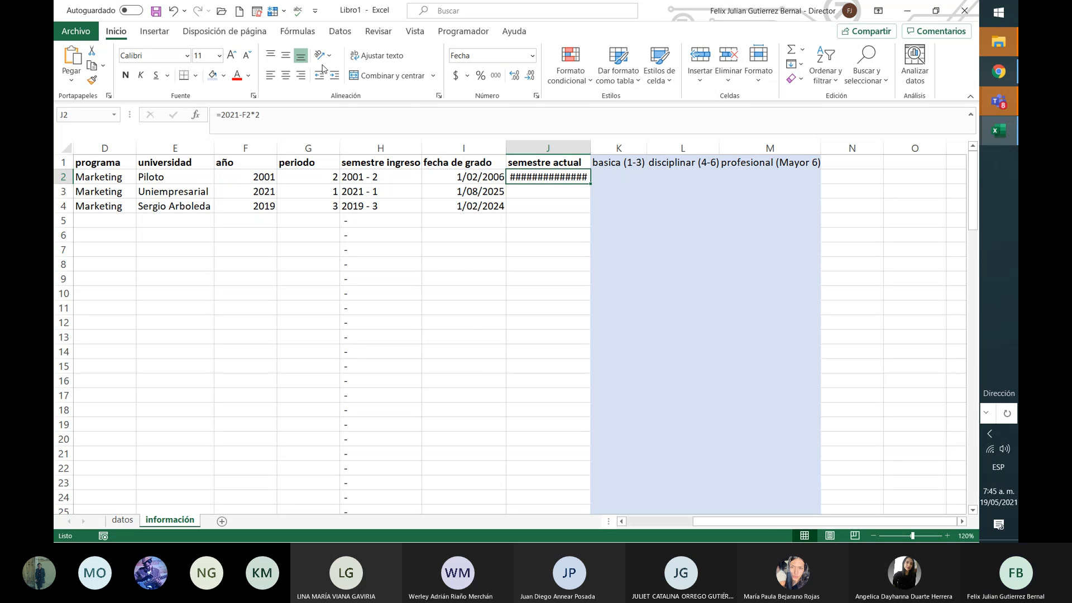
pyautogui.click(532, 55)
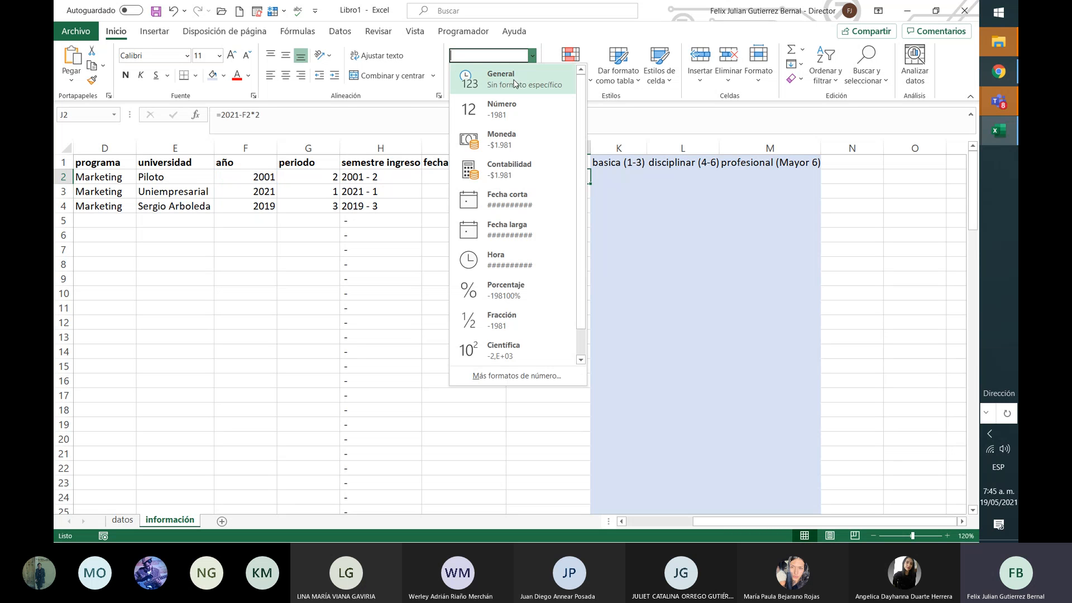
pyautogui.click(514, 85)
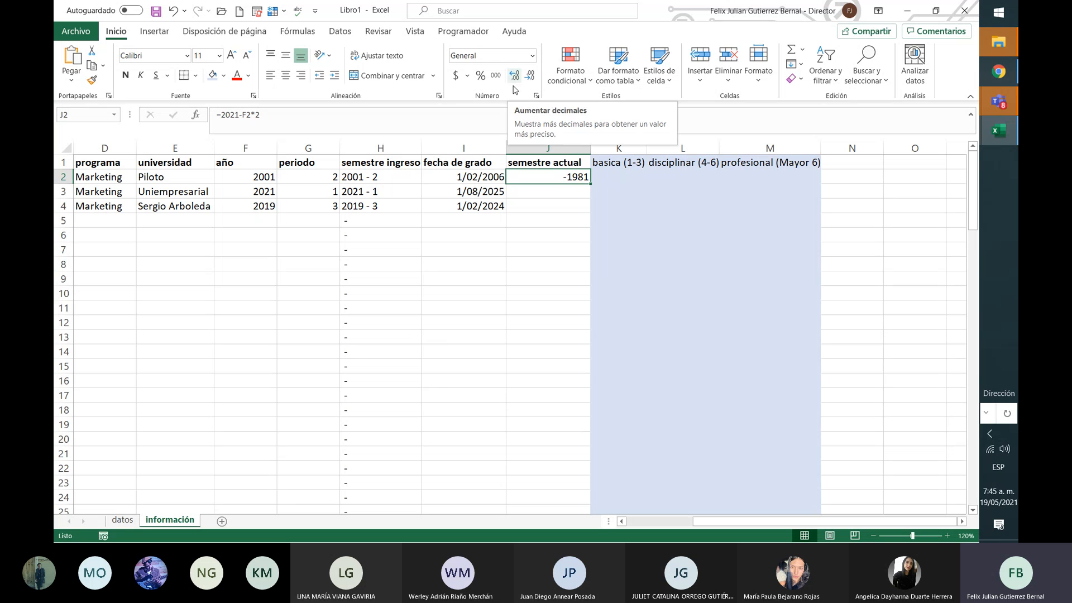
# Step: Correct the formula to =(2021-F2)*2 so J2 shows 40
pyautogui.click(358, 127)
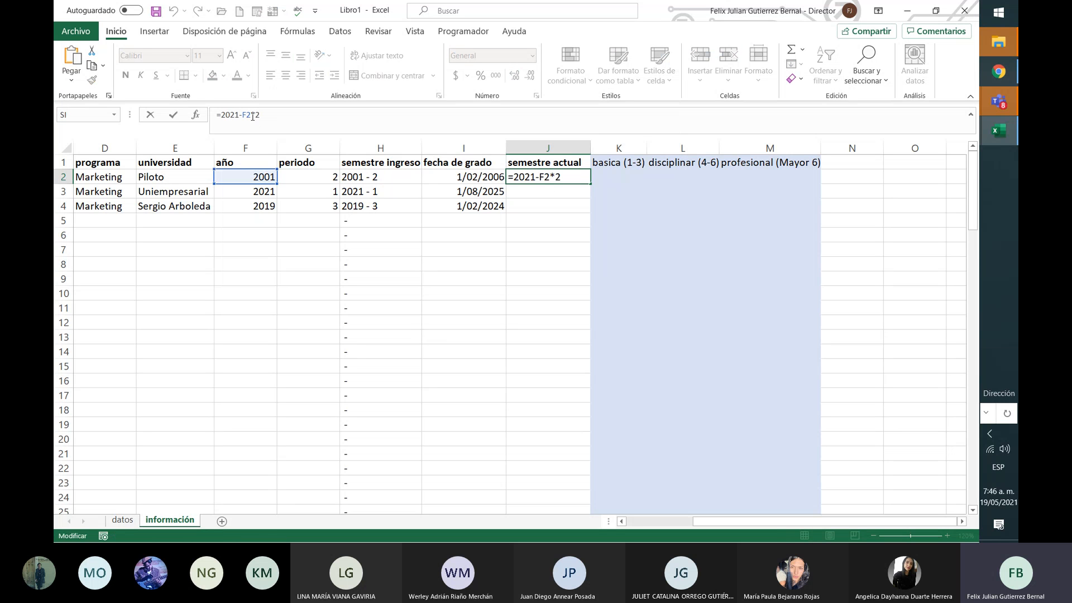
pyautogui.click(252, 116)
pyautogui.write(')')
pyautogui.click(222, 115)
pyautogui.write('(')
pyautogui.press('Return')
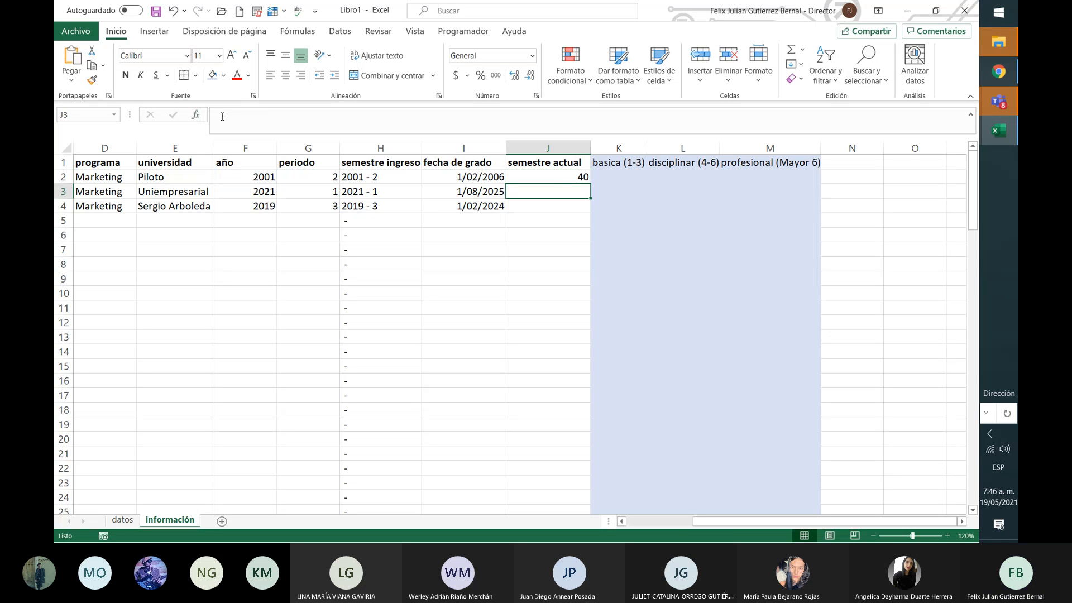
# Step: Fill J2's formula down to J4 and check that J3 and J4 show 0 and 4
pyautogui.click(585, 177)
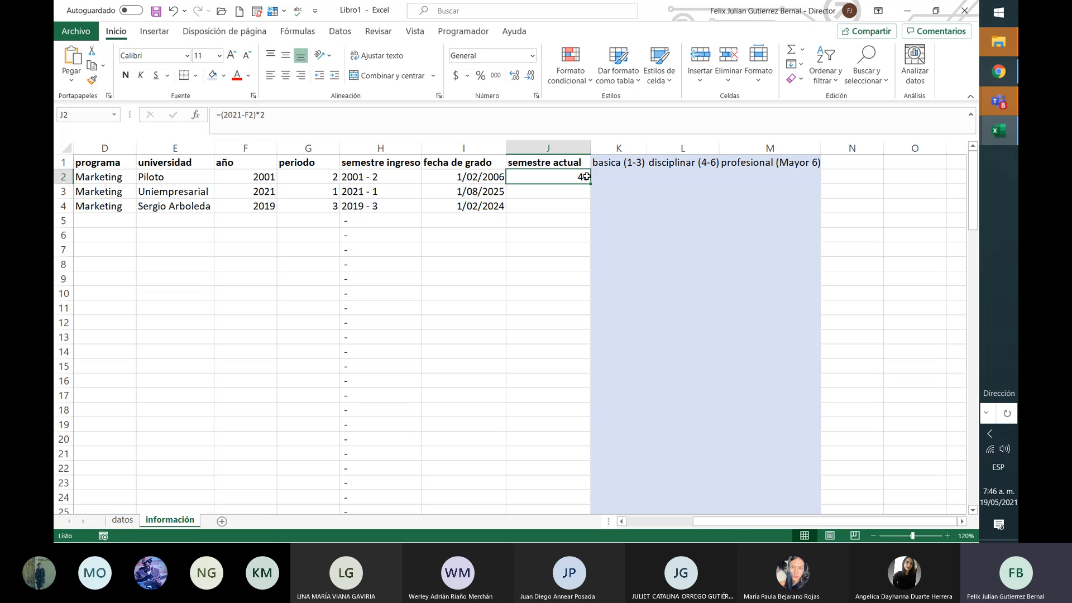
pyautogui.moveTo(588, 178); pyautogui.dragTo(591, 208)
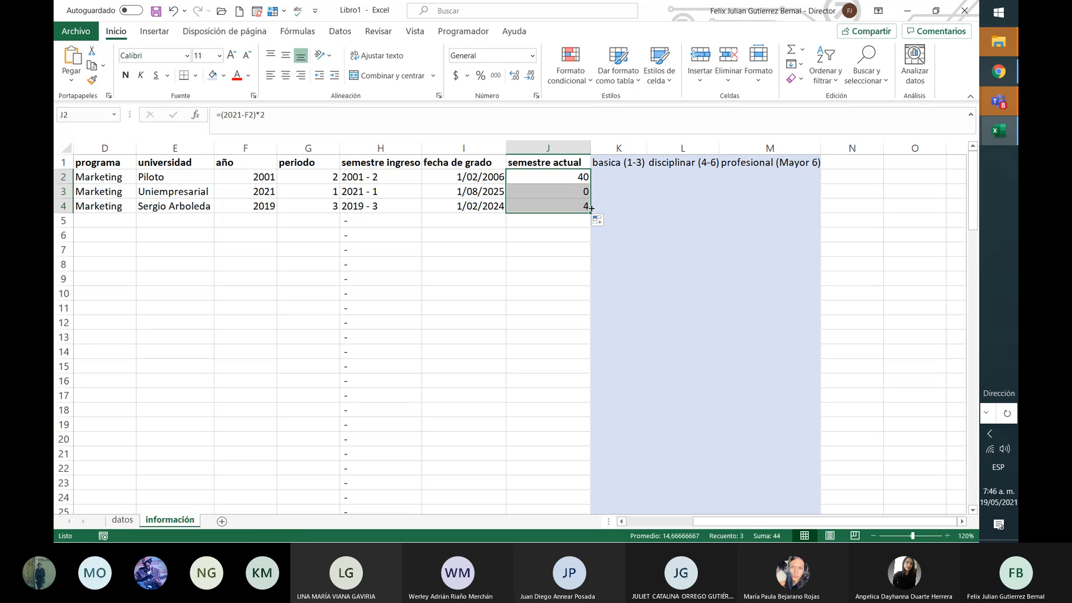
pyautogui.click(564, 191)
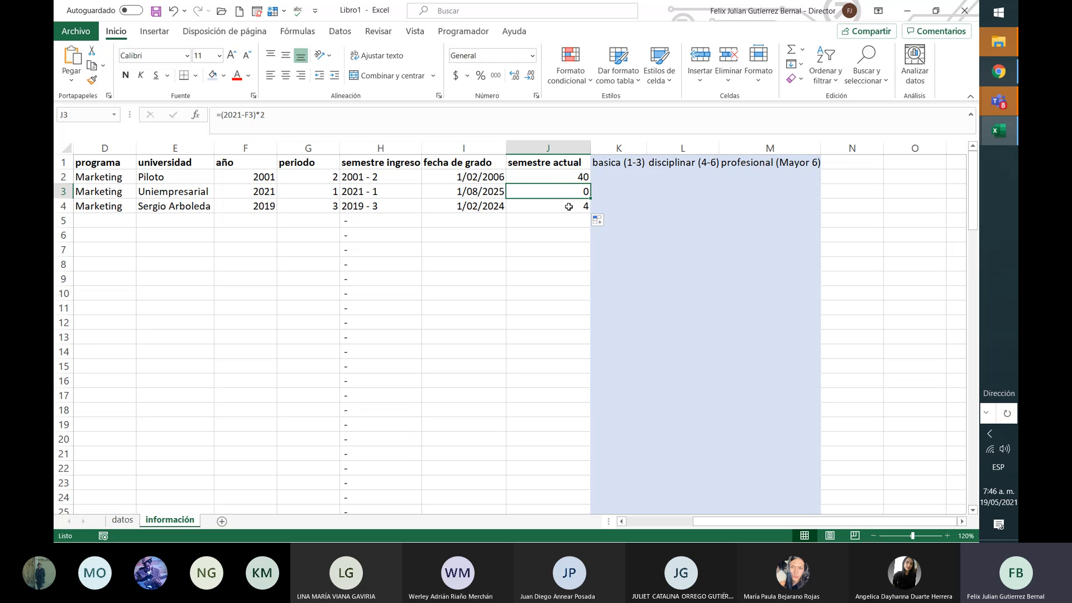
pyautogui.click(568, 207)
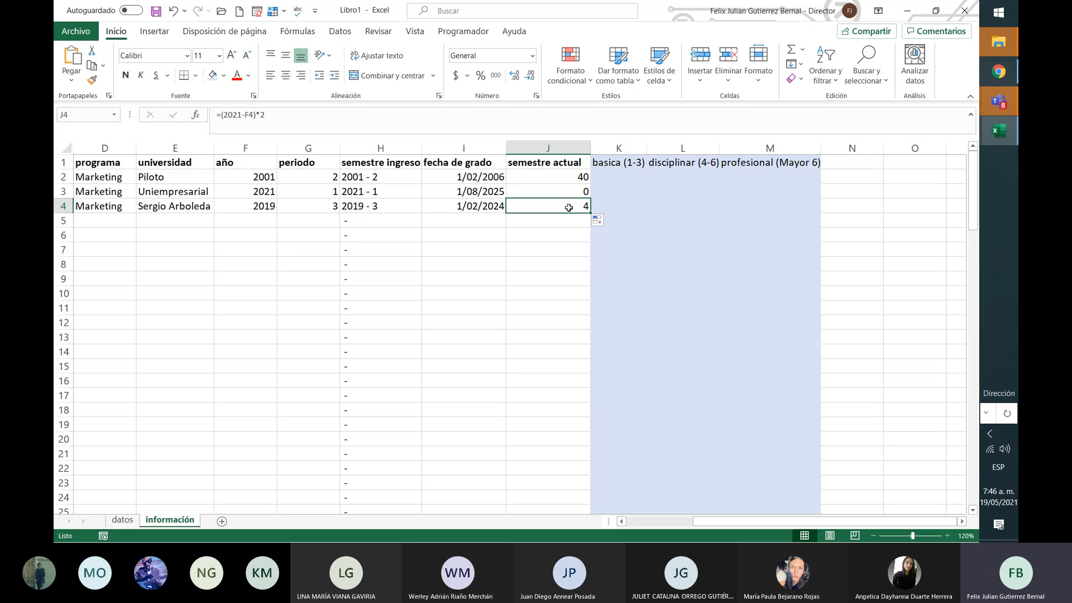
pyautogui.press('Up')
pyautogui.press('Up')
pyautogui.press('Right')
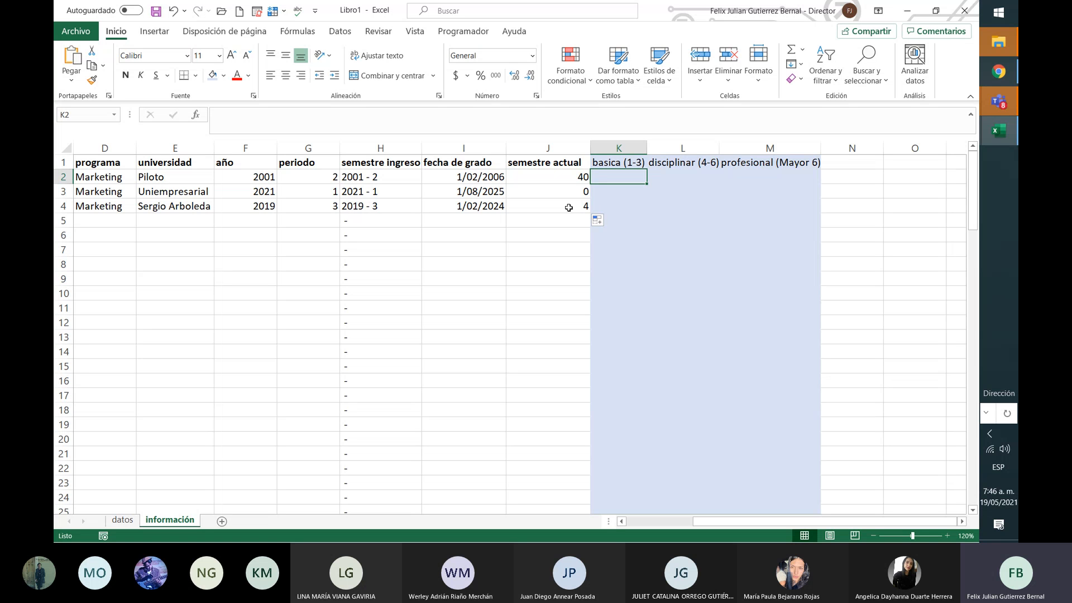
# Step: Enter =SI(J2<4;"basica") in K2, which displays FALSO
pyautogui.write('=')
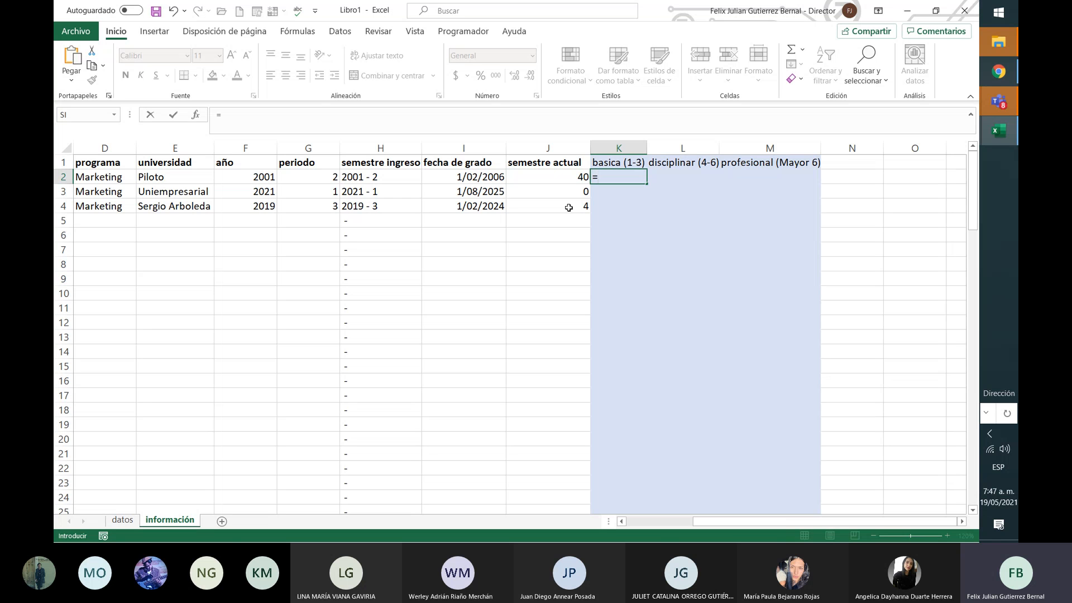
pyautogui.write('si')
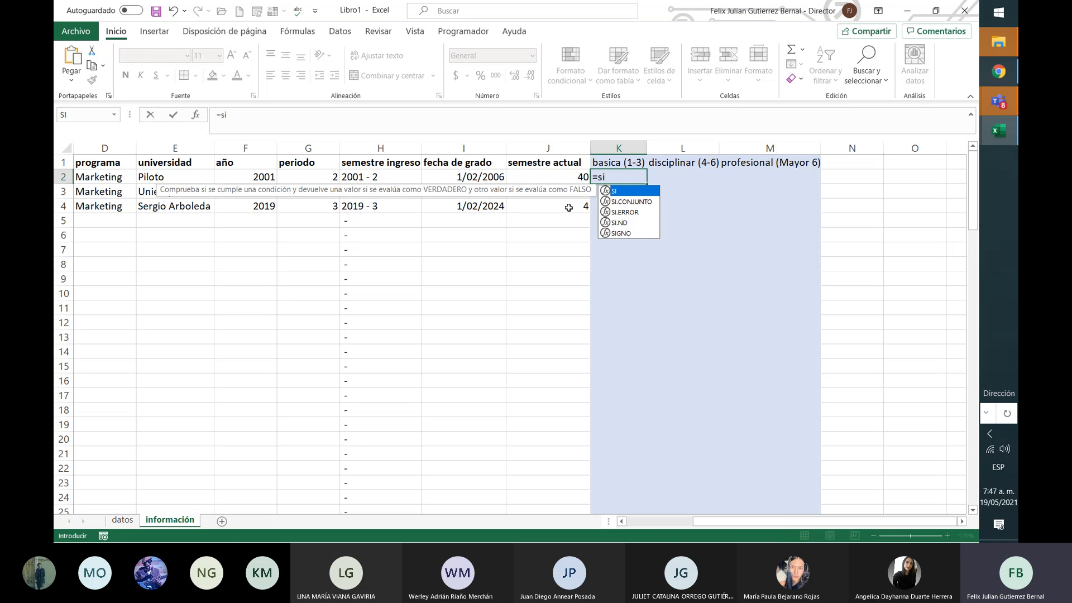
pyautogui.write('(')
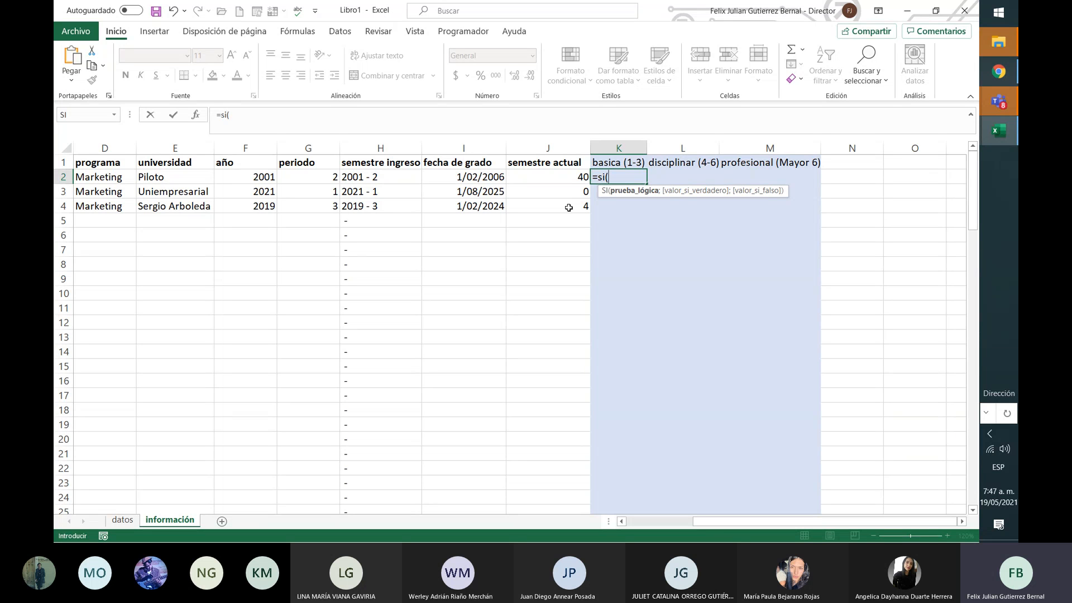
pyautogui.click(574, 181)
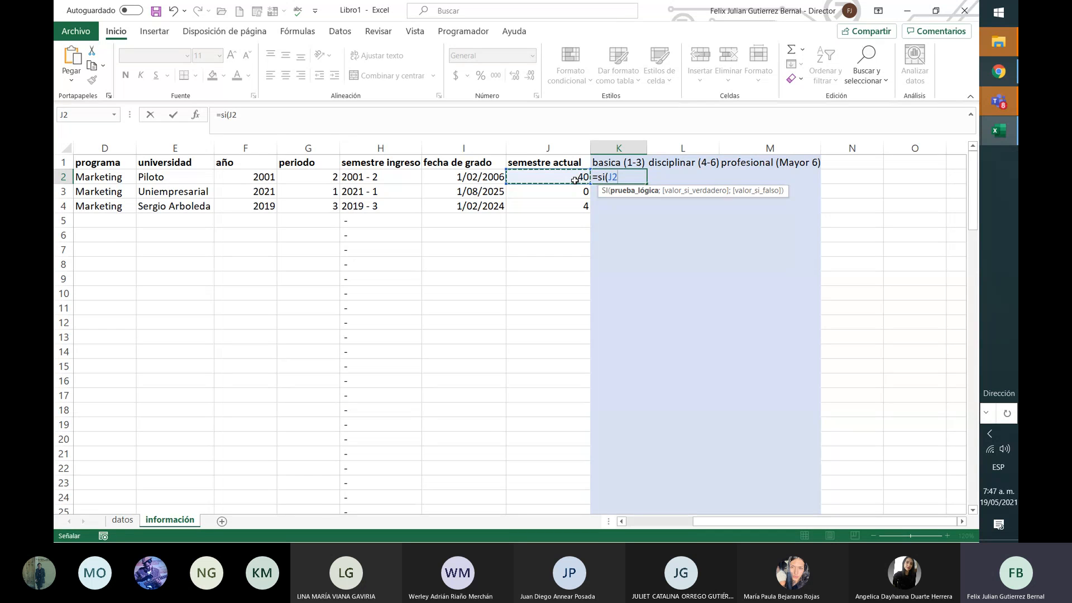
pyautogui.write('<4')
pyautogui.write(')')
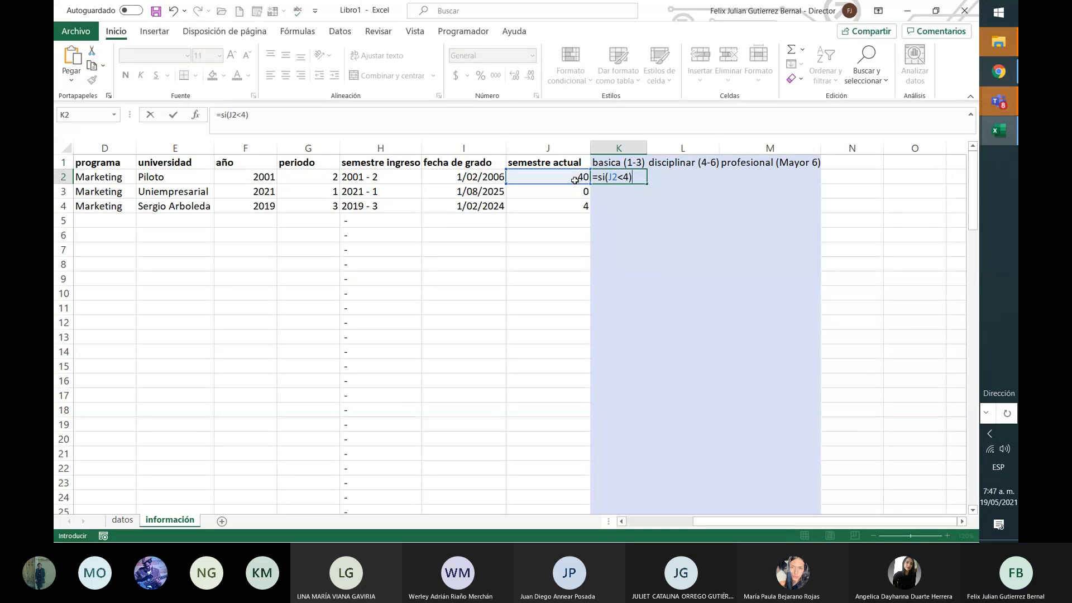
pyautogui.press('BackSpace')
pyautogui.write(';')
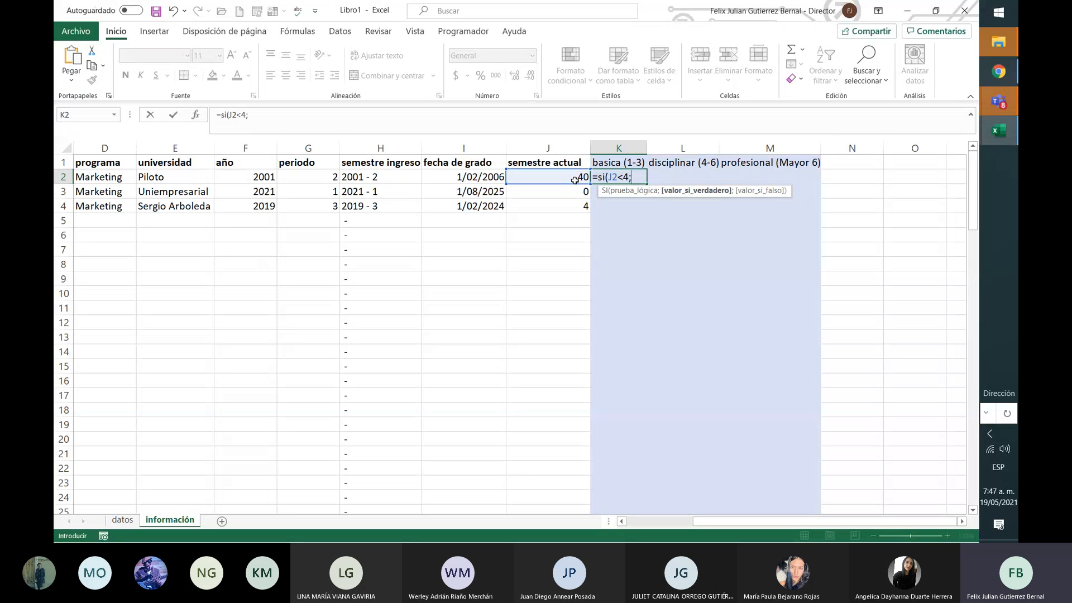
pyautogui.write('"basica")')
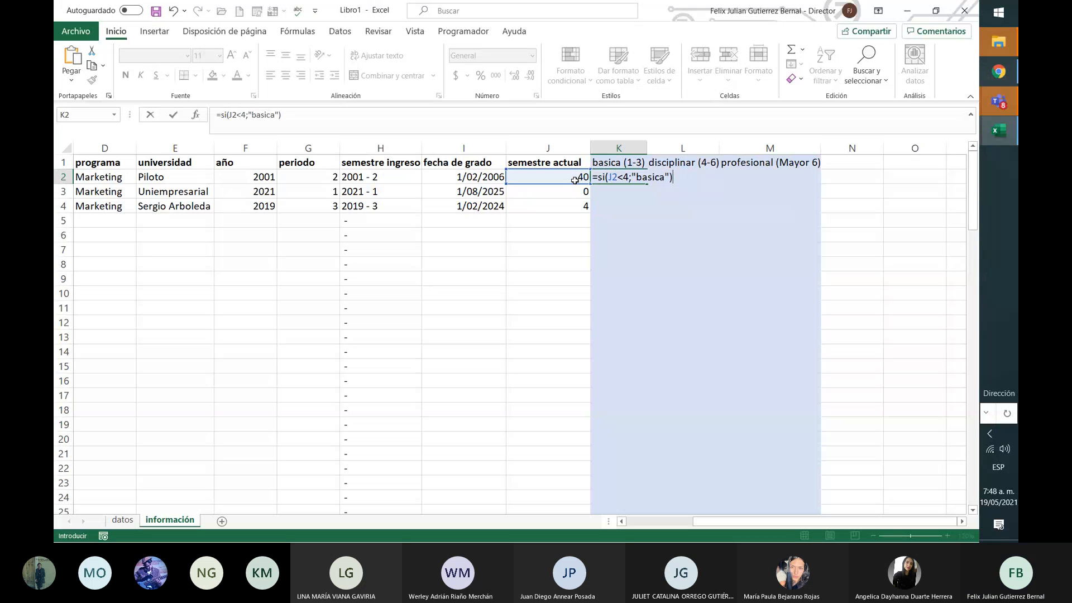
pyautogui.press('BackSpace')
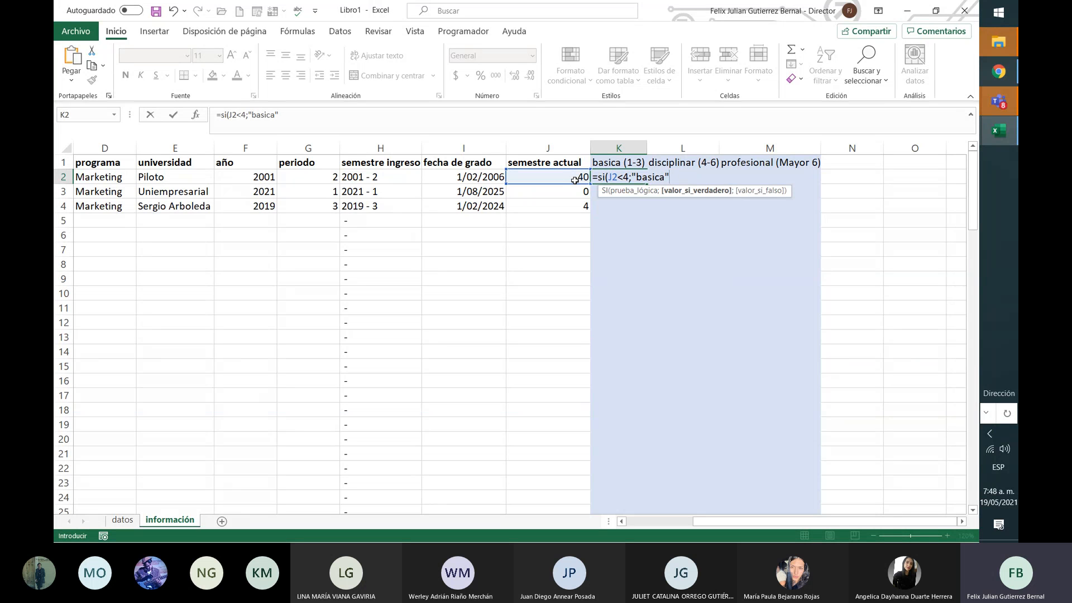
pyautogui.press('Up')
# Step: Add a blank-space false value so K2 reads =SI(J2<4;"basica";" ")
pyautogui.press('Down')
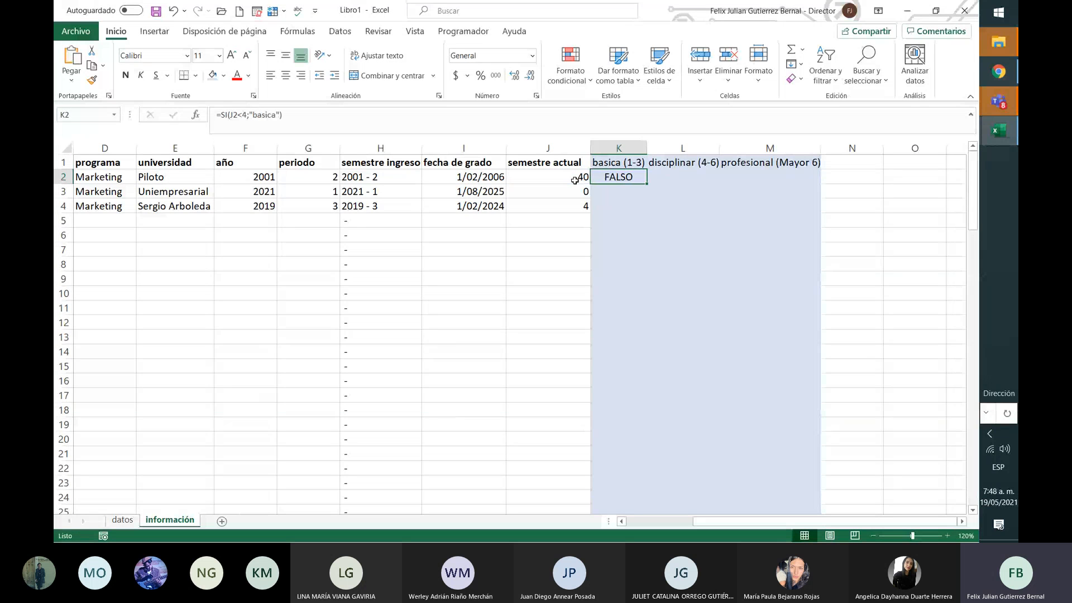
pyautogui.click(315, 115)
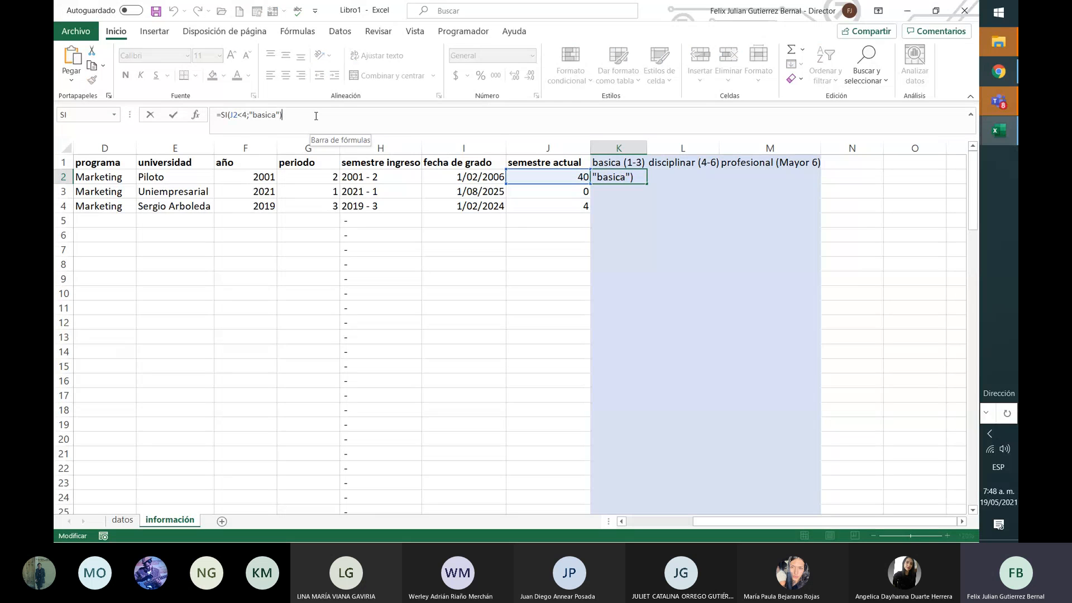
pyautogui.press('BackSpace')
pyautogui.write(';')
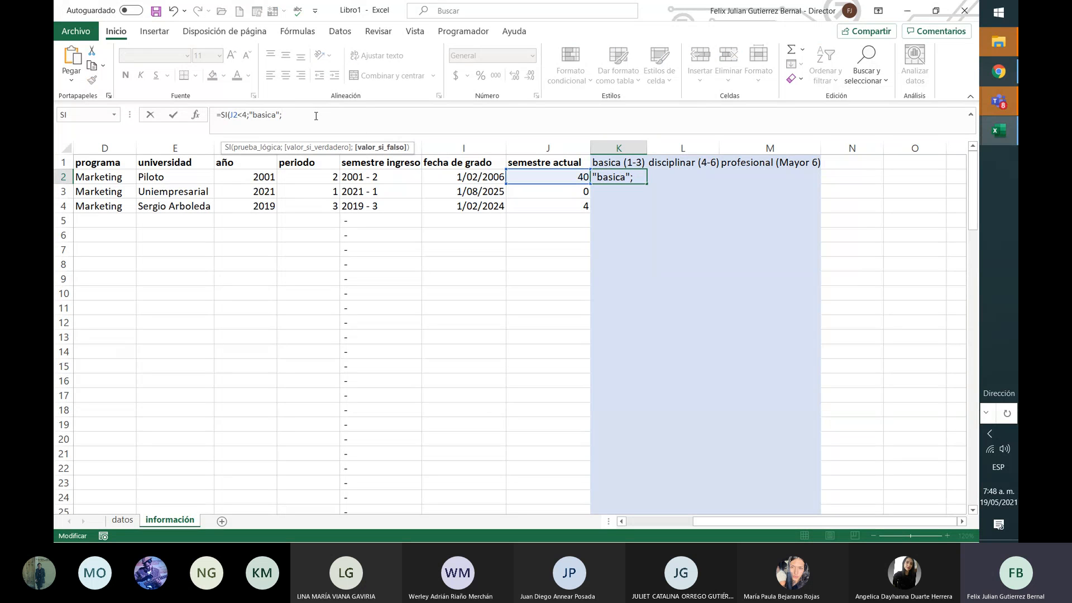
pyautogui.write('0)')
pyautogui.click(272, 115)
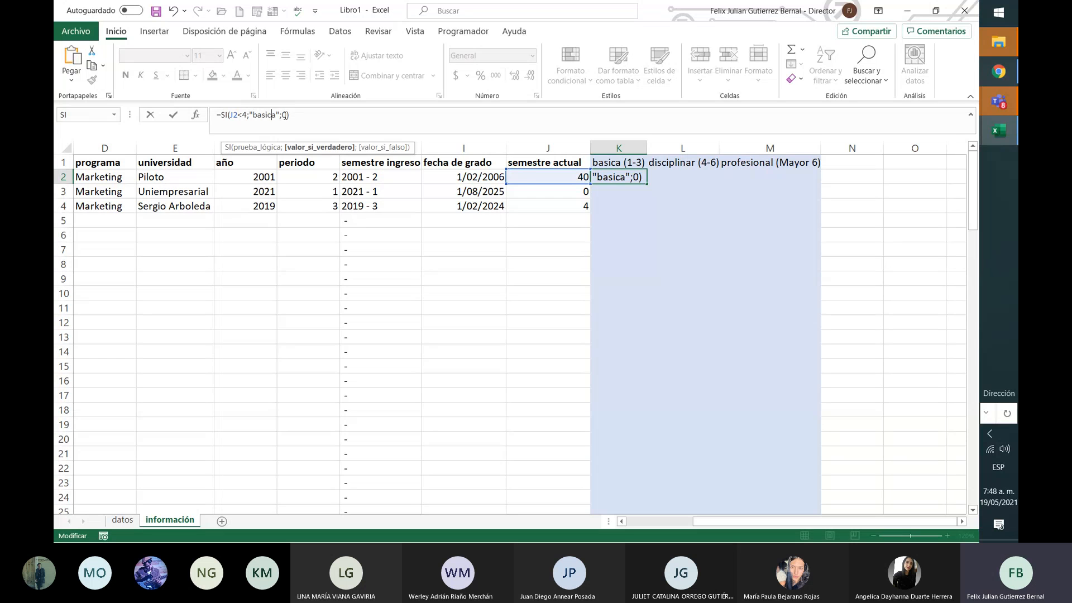
pyautogui.click(287, 116)
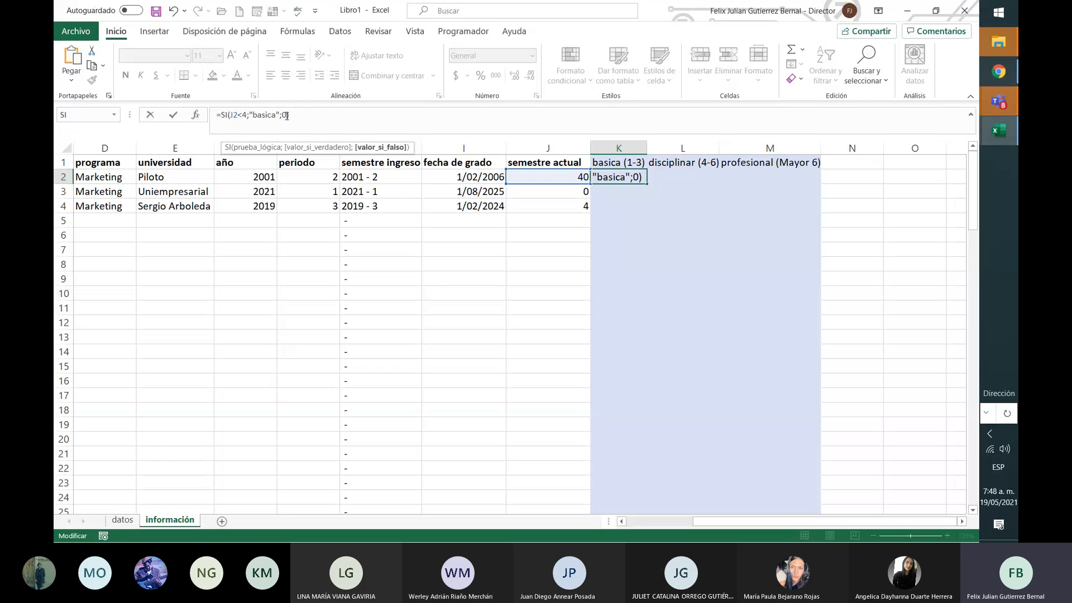
pyautogui.press('BackSpace')
pyautogui.write('";"')
pyautogui.press('Return')
pyautogui.press('Up')
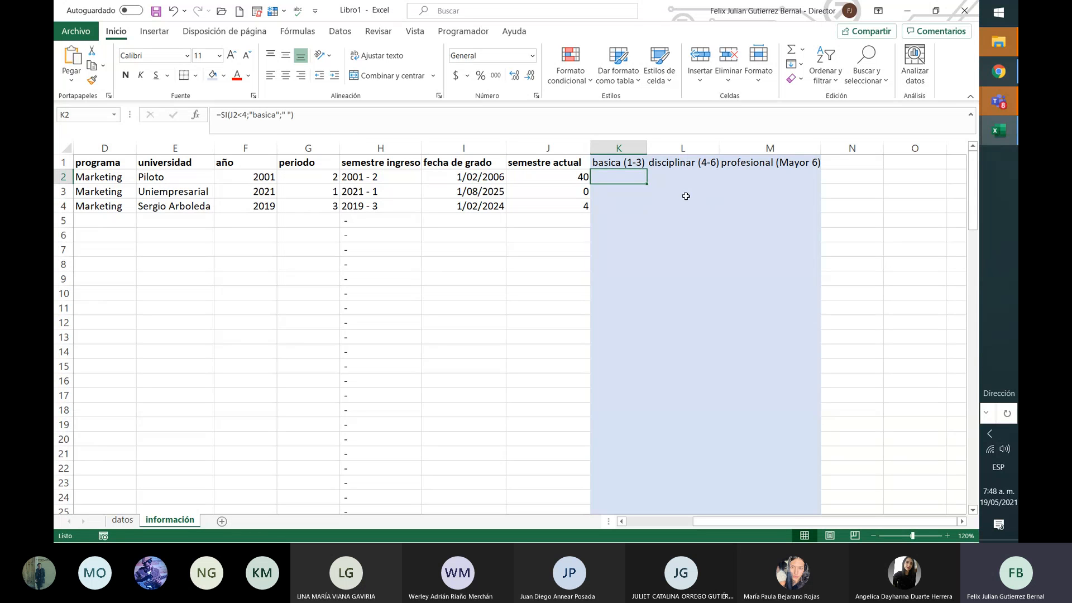
# Step: Fill K2's basica formula down to K4, then check the copies in K3 and I3
pyautogui.moveTo(646, 184); pyautogui.dragTo(651, 209)
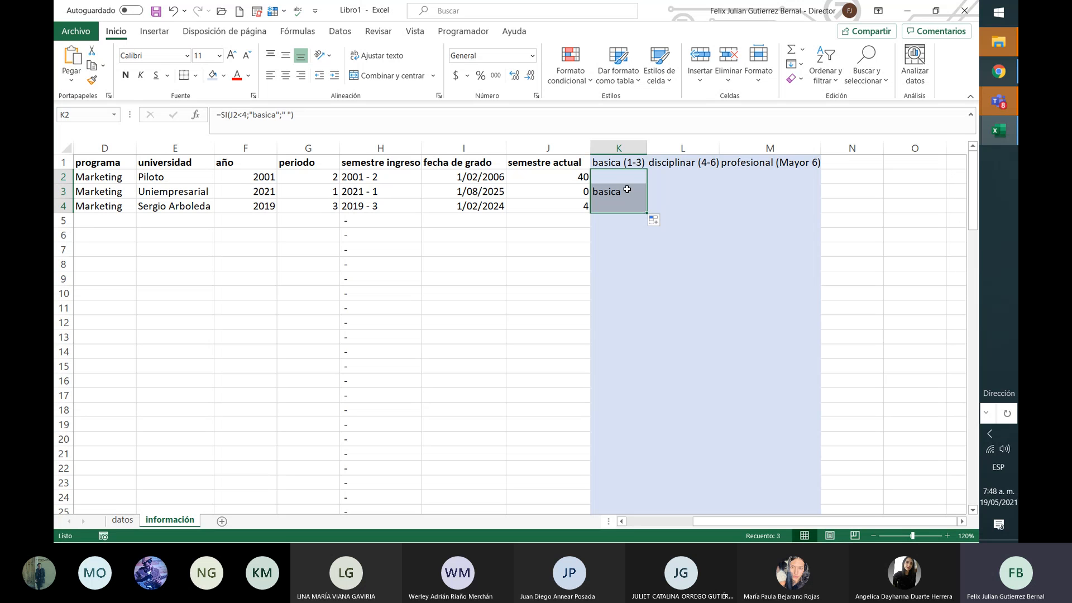
pyautogui.click(628, 190)
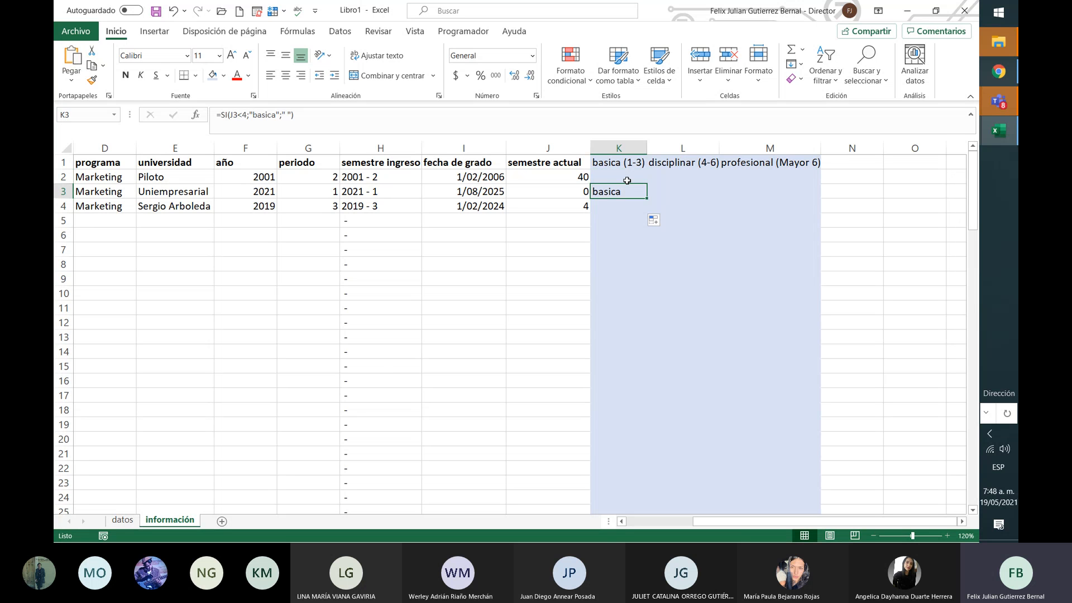
pyautogui.click(471, 194)
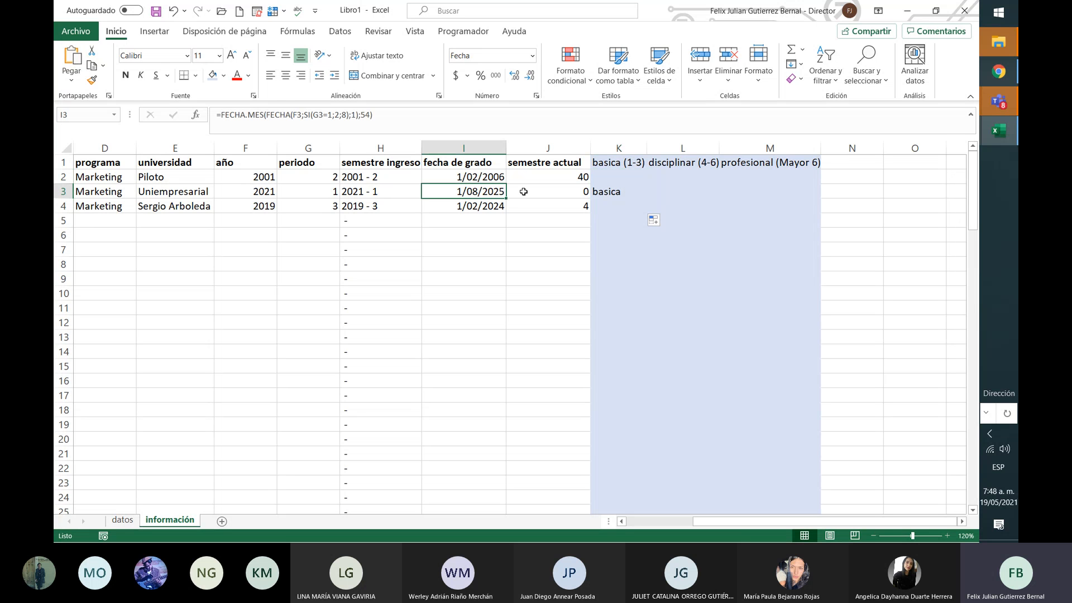
# Step: Re-check the basica formula in K2 and move to the disciplinar (4-6) cell L2
pyautogui.click(681, 173)
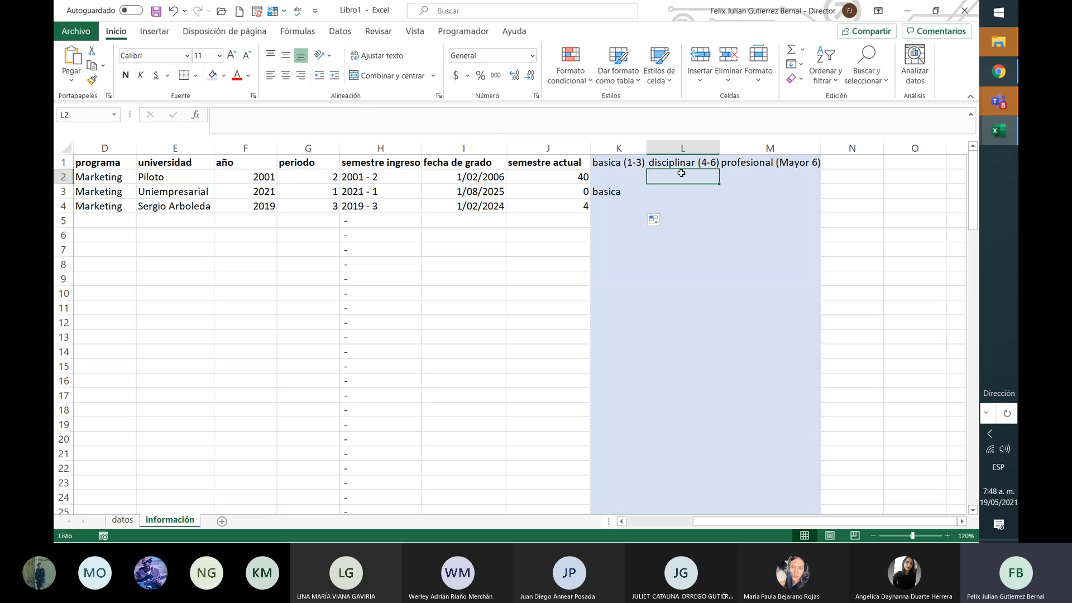
pyautogui.click(634, 175)
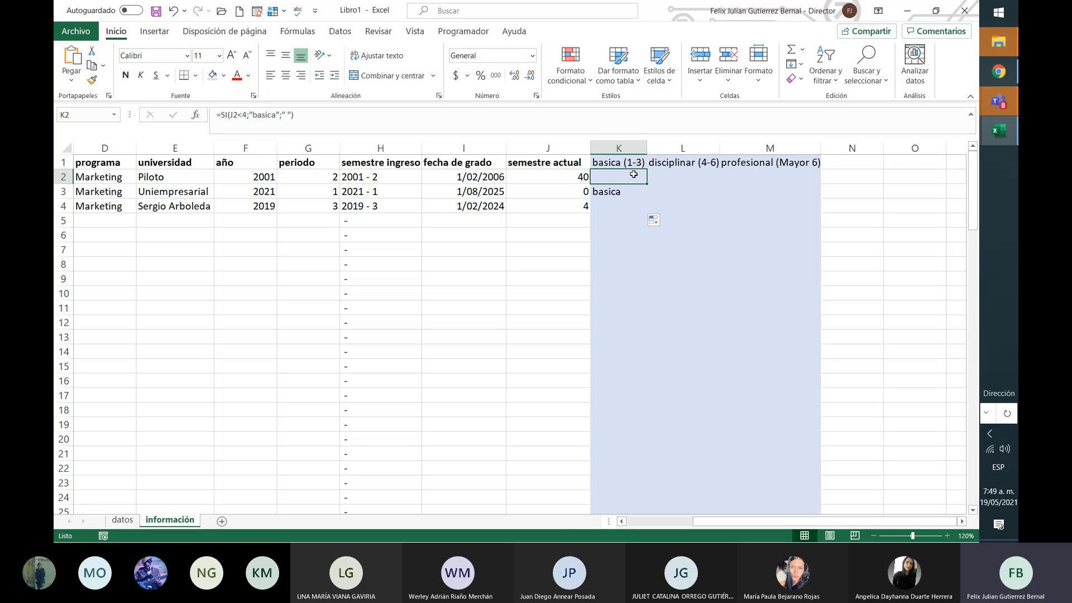
pyautogui.press('Right')
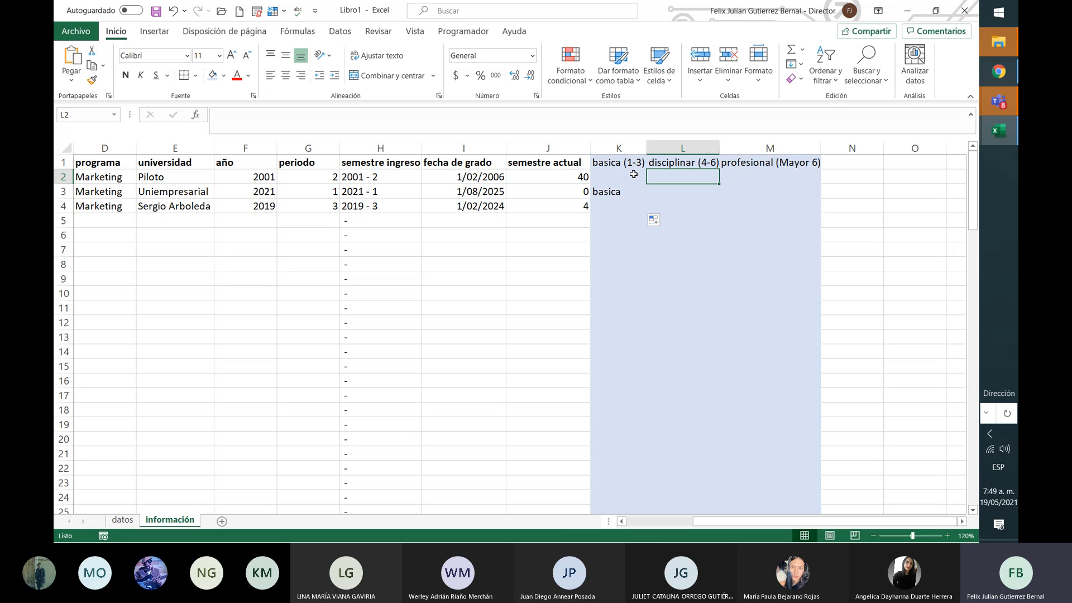
# Step: Discard the unfinished =Y formula in L2 and add a new blank sheet, Hoja3
pyautogui.write('=')
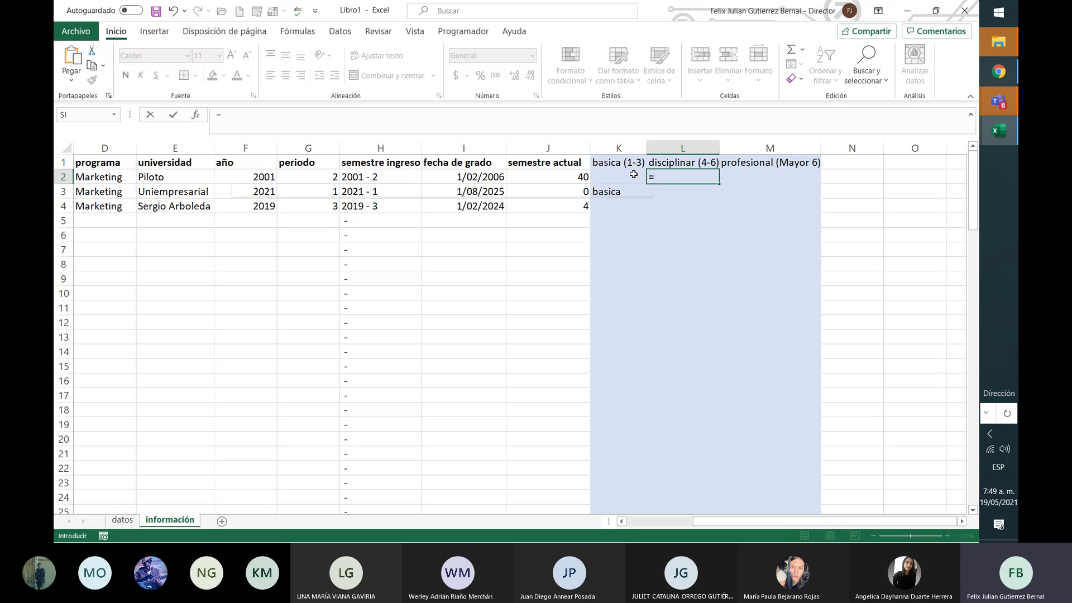
pyautogui.write('Y')
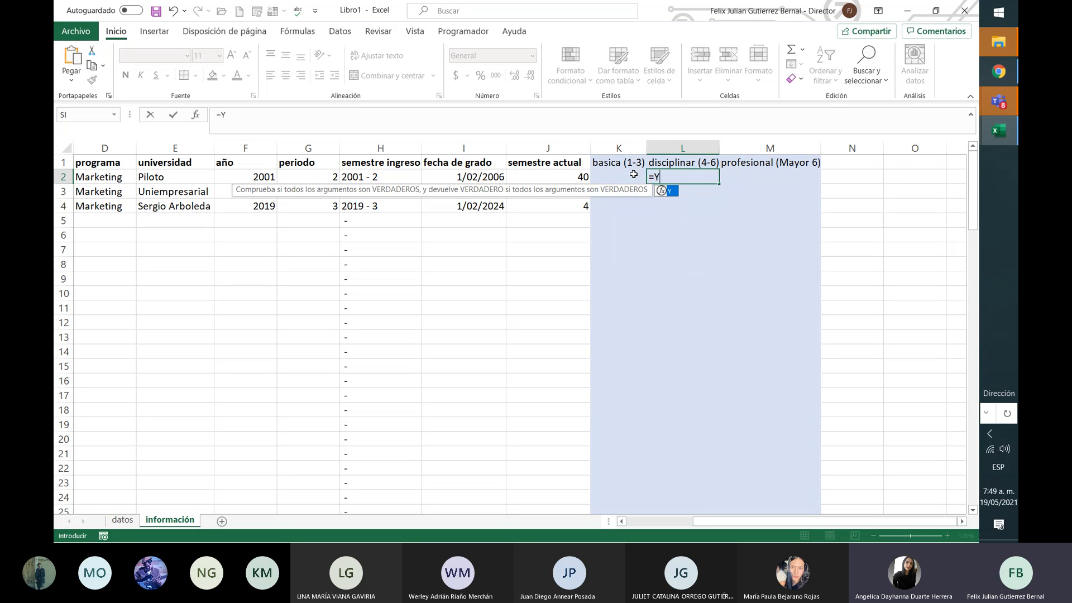
pyautogui.press('Escape')
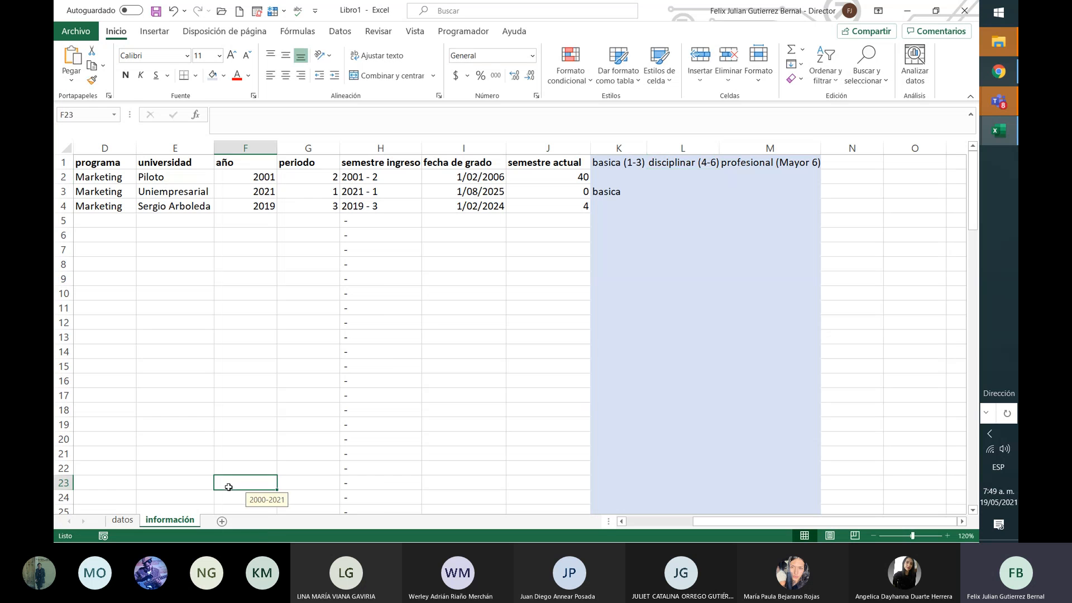
pyautogui.click(222, 521)
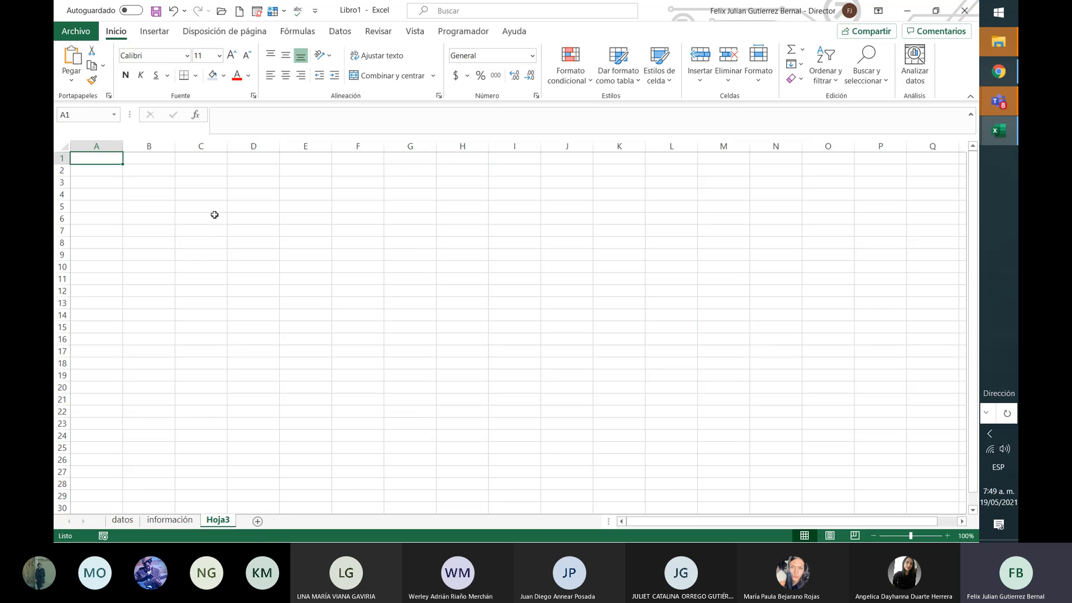
pyautogui.click(153, 159)
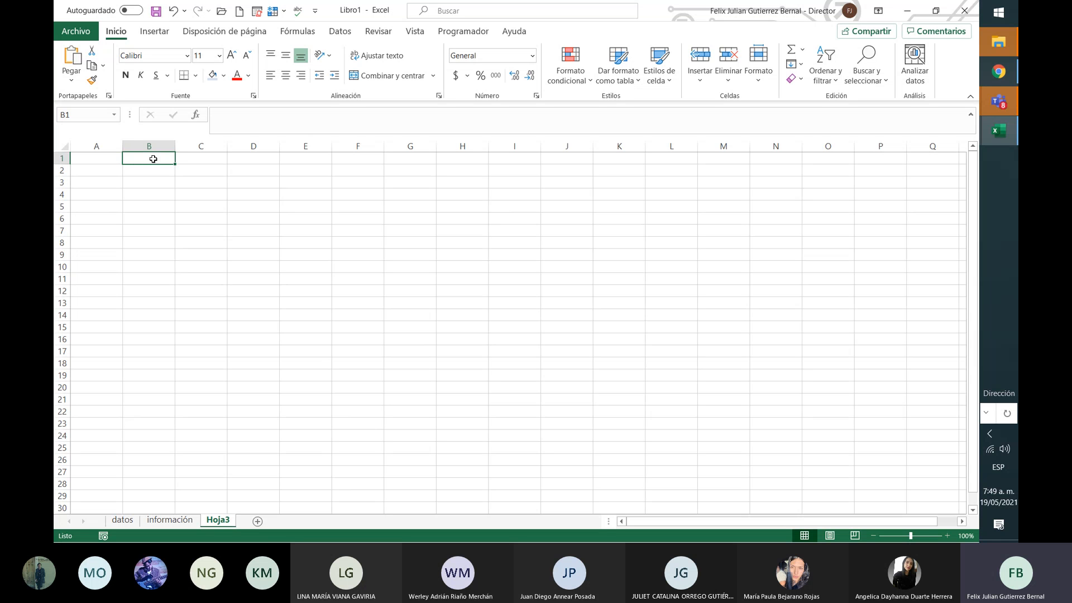
pyautogui.write('and')
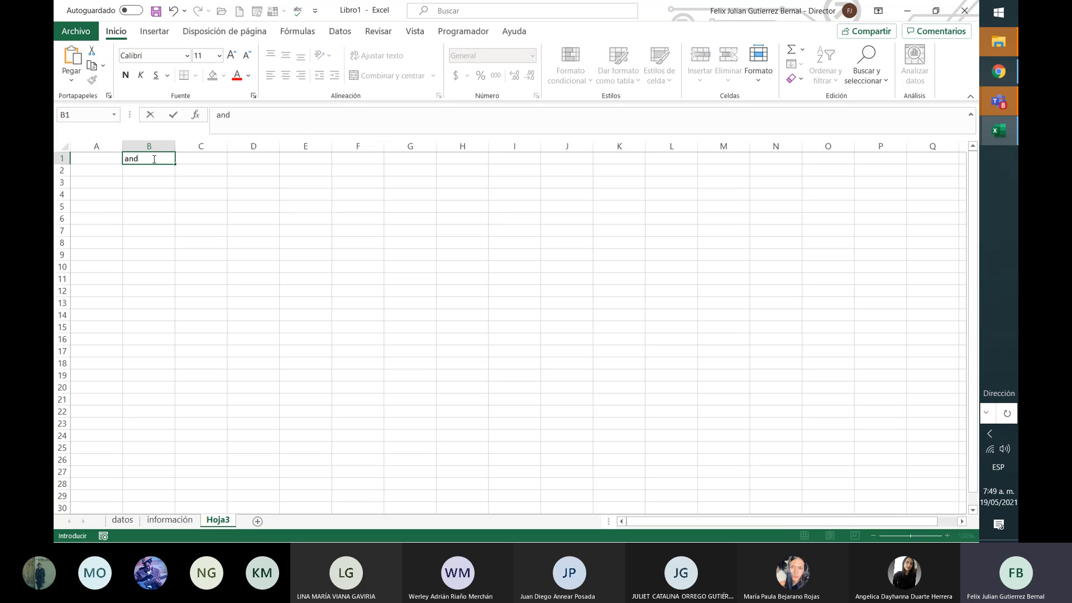
pyautogui.press('Return')
pyautogui.click(153, 159)
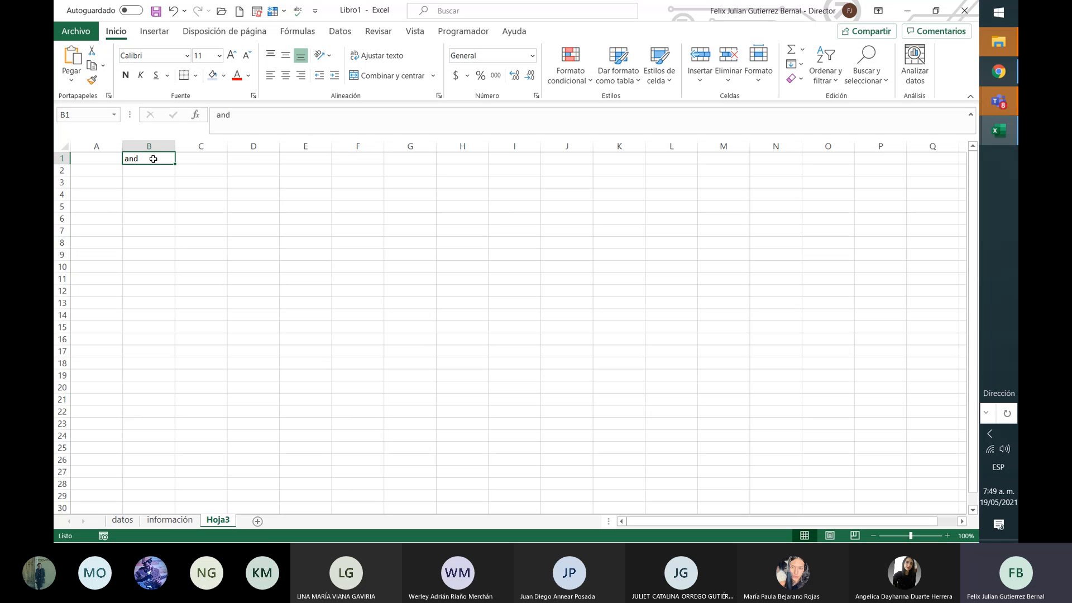
pyautogui.press('Left')
pyautogui.click(153, 159)
pyautogui.press('Delete')
pyautogui.press('Left')
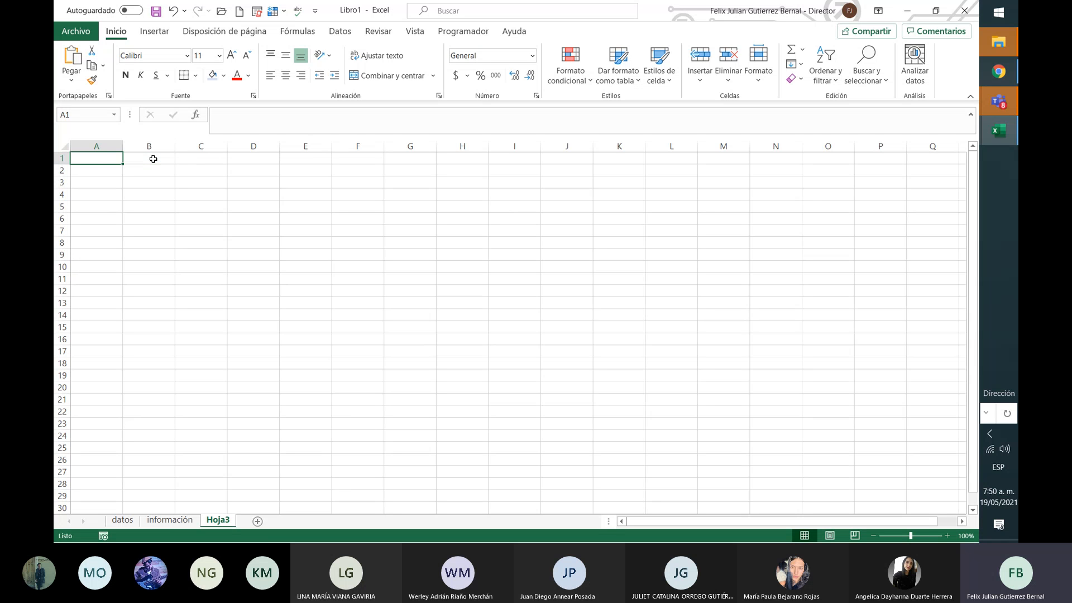
pyautogui.click(153, 159)
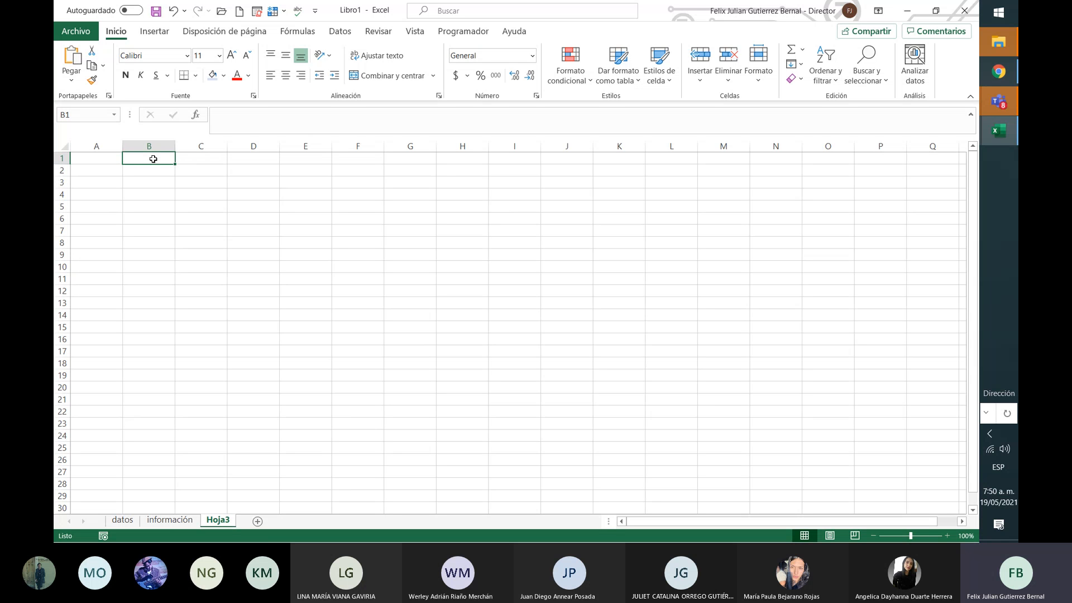
pyautogui.press('Left')
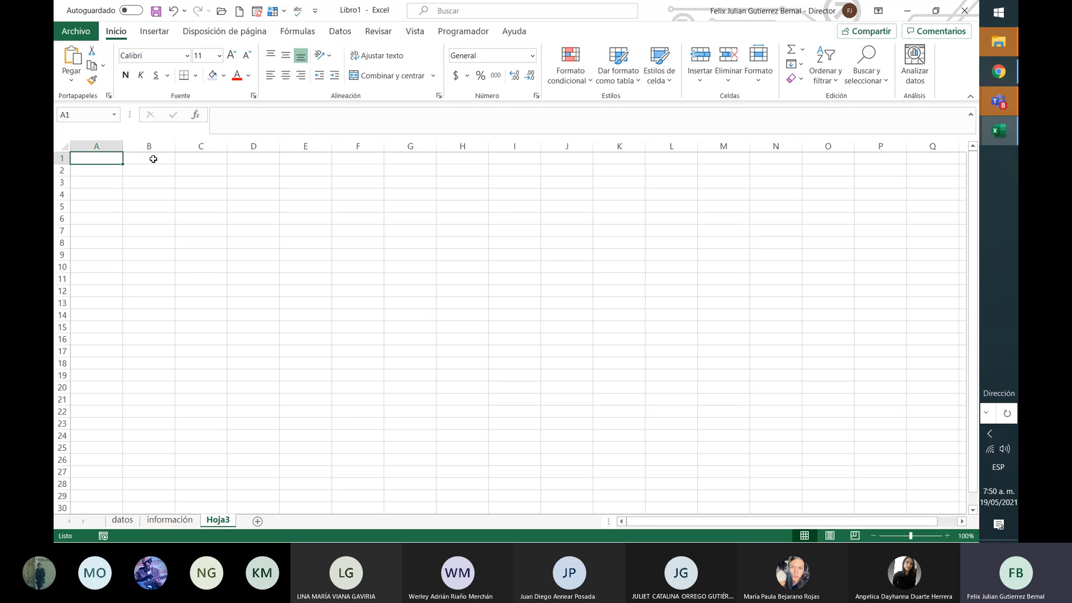
# Step: Enter 'nota mayor a 3' in A1 and 'sin fallo' in B1, widening column A to fit
pyautogui.write('notas')
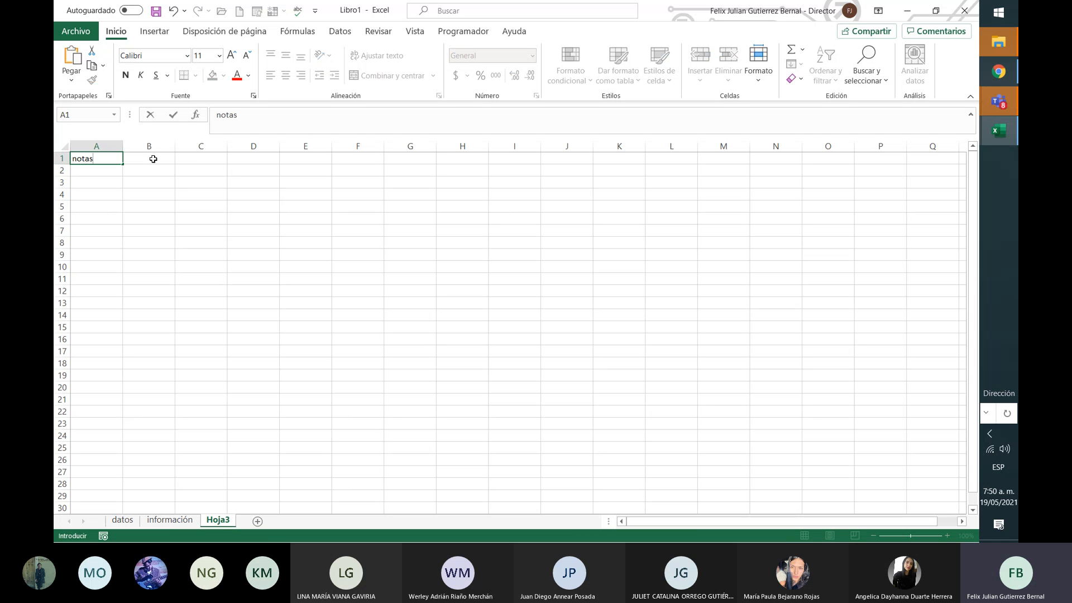
pyautogui.press('BackSpace')
pyautogui.write('mayor a 3')
pyautogui.press('Return')
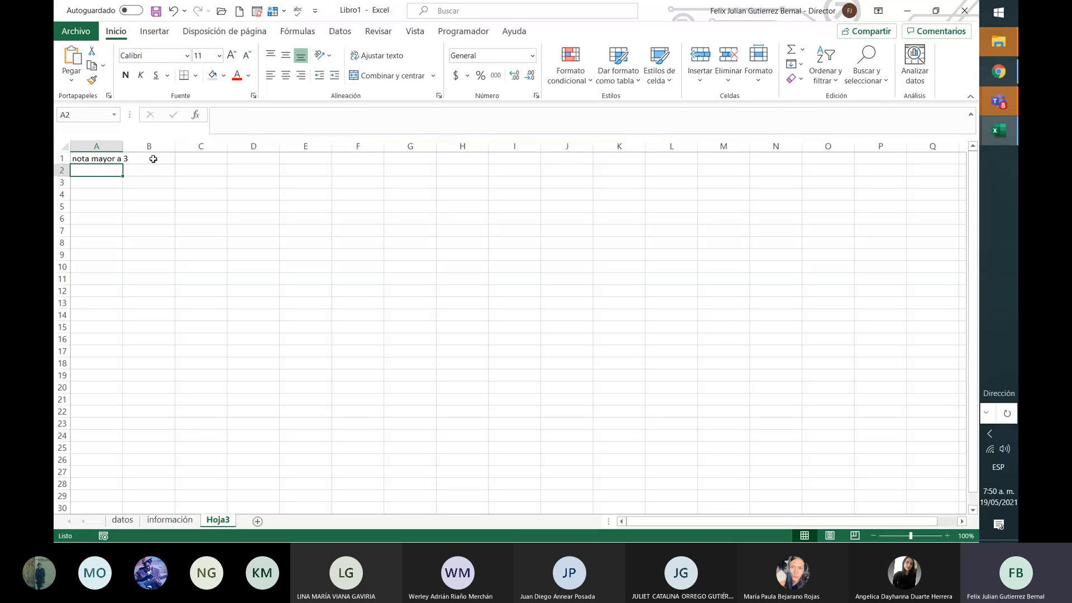
pyautogui.click(153, 159)
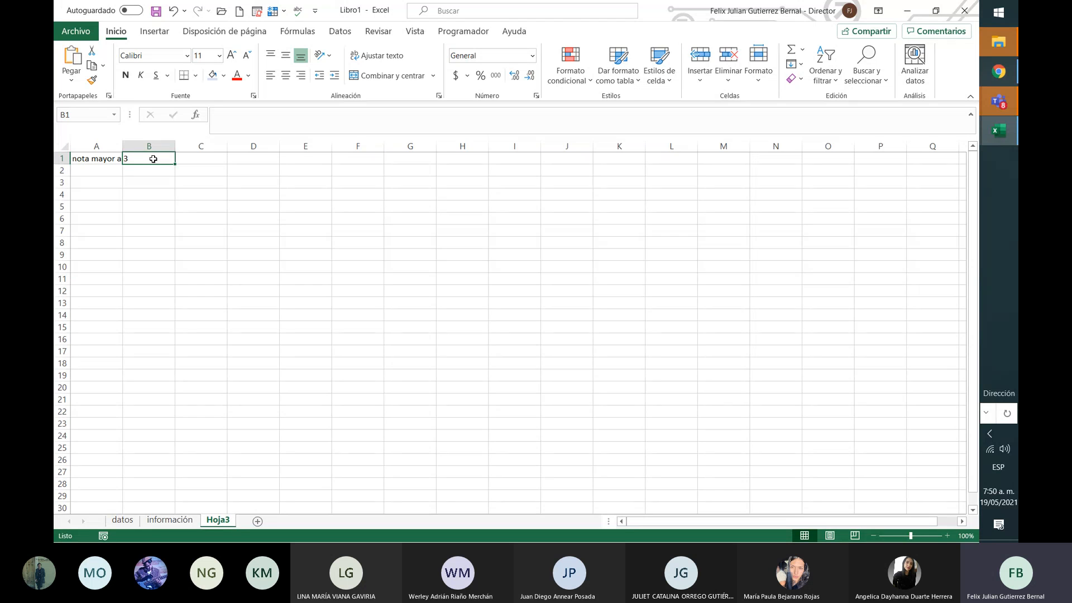
pyautogui.write('fallas')
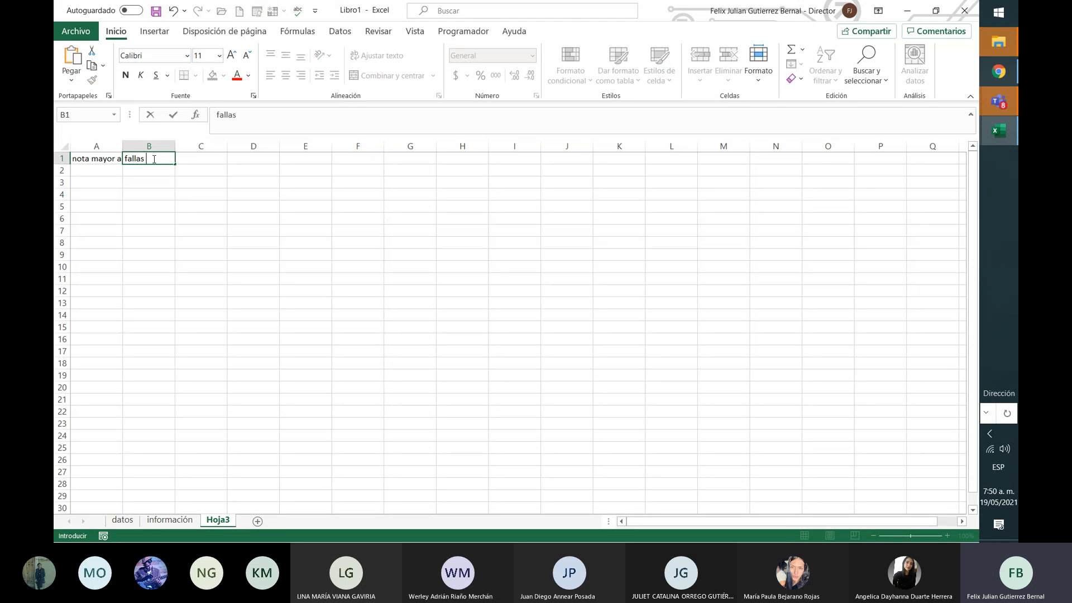
pyautogui.press('BackSpace')
pyautogui.press('BackSpace')
pyautogui.press('BackSpace')
pyautogui.press('BackSpace')
pyautogui.press('BackSpace')
pyautogui.press('BackSpace')
pyautogui.write('sin fallo')
pyautogui.press('Return')
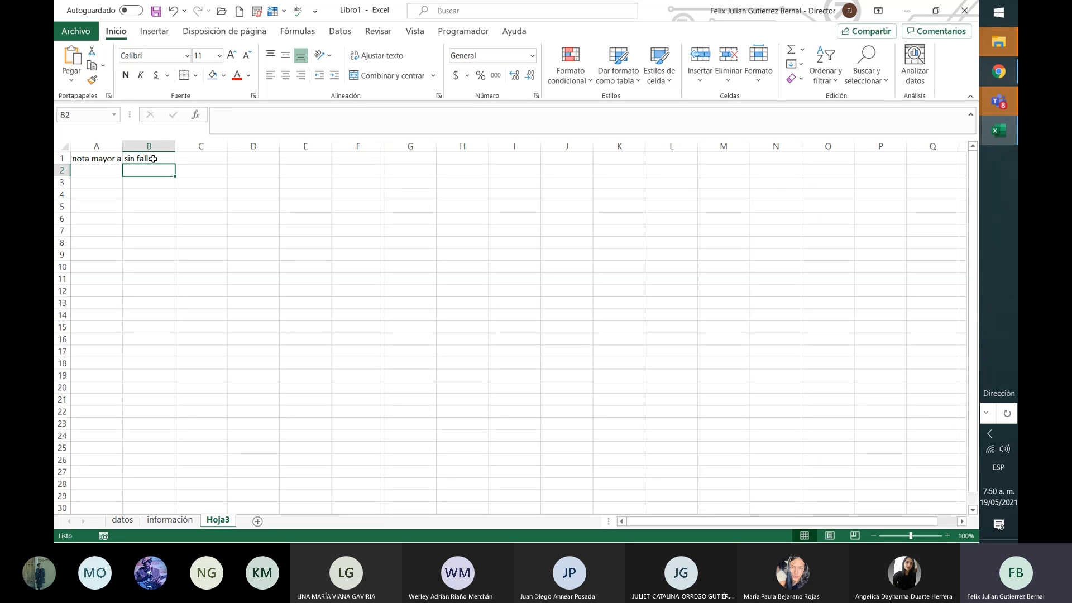
pyautogui.moveTo(121, 150); pyautogui.dragTo(130, 150)
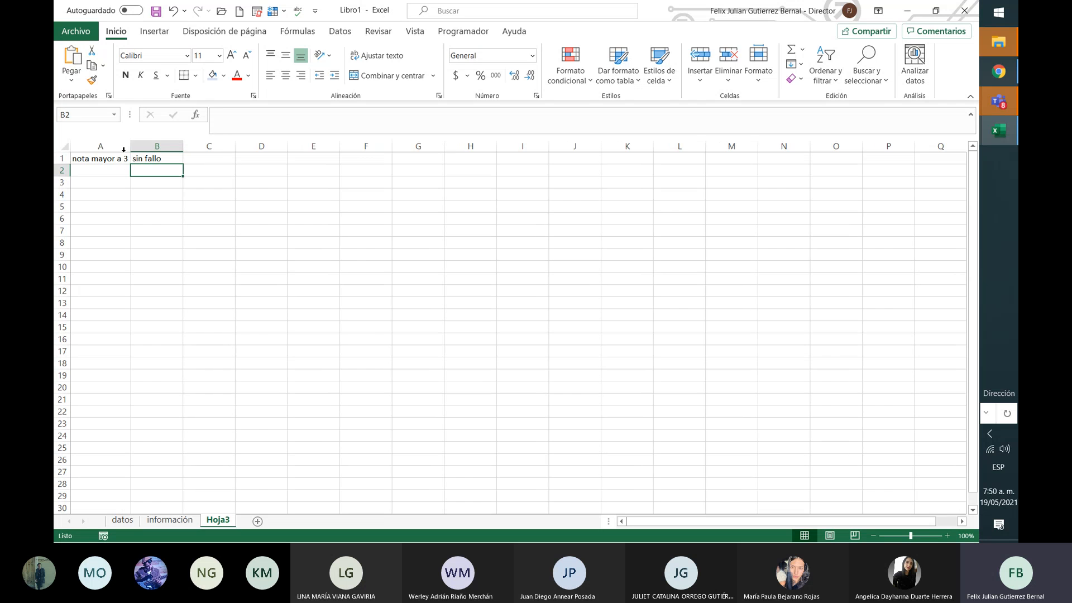
# Step: Head column C as 'perder' in C1, replacing an initial 'and' entry
pyautogui.click(125, 172)
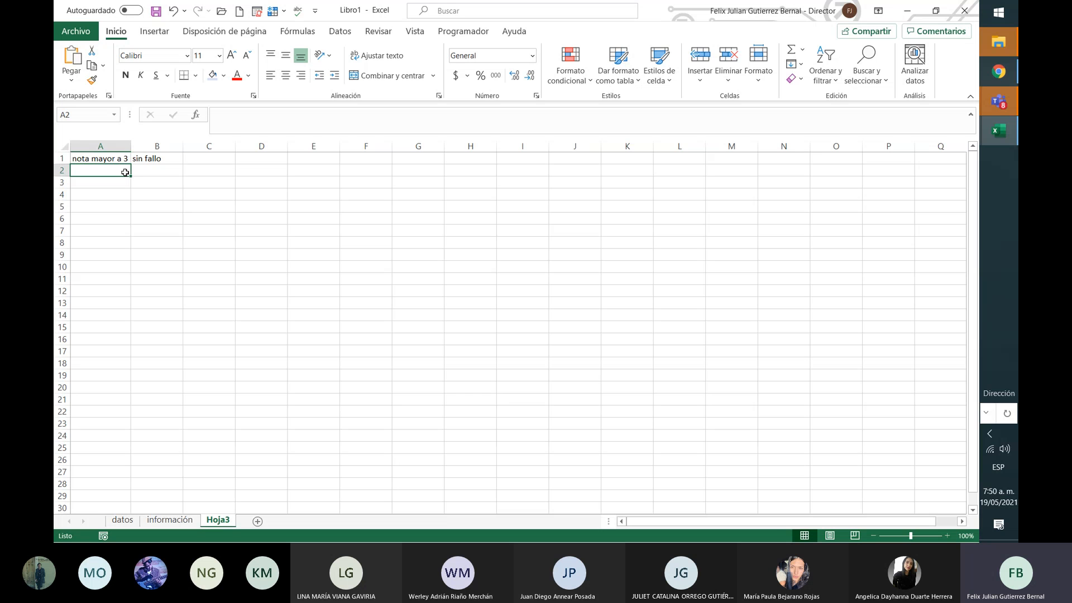
pyautogui.press('Up')
pyautogui.press('Right')
pyautogui.press('Right')
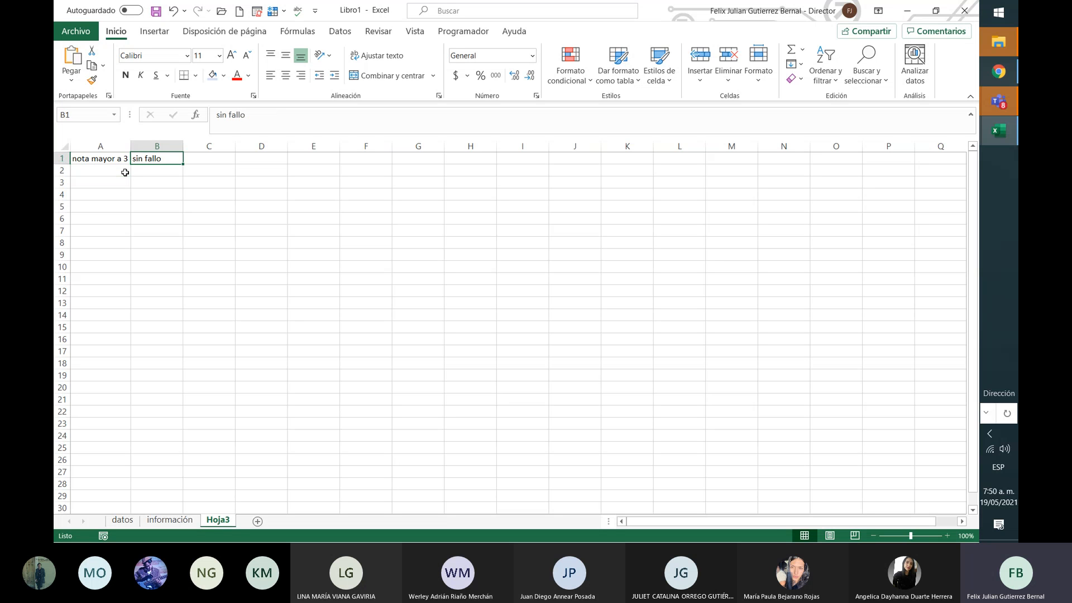
pyautogui.write('and')
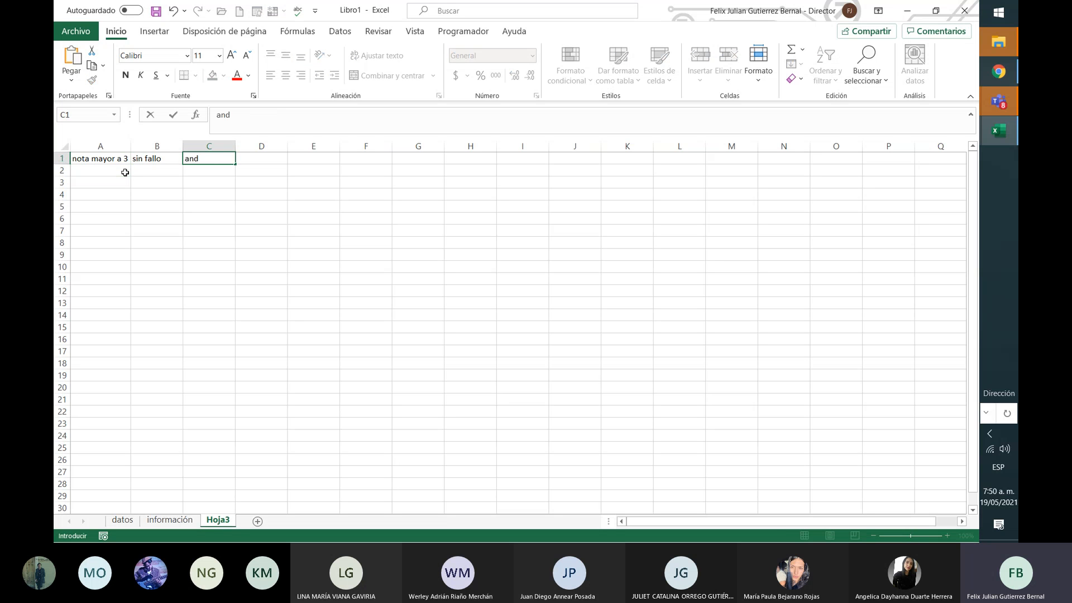
pyautogui.press('Return')
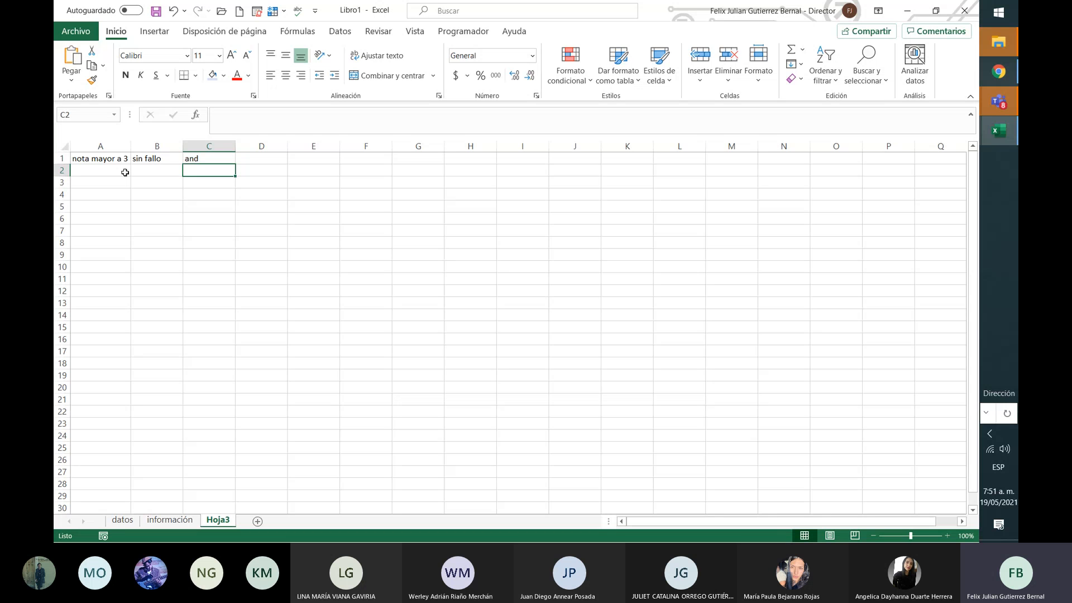
pyautogui.press('Up')
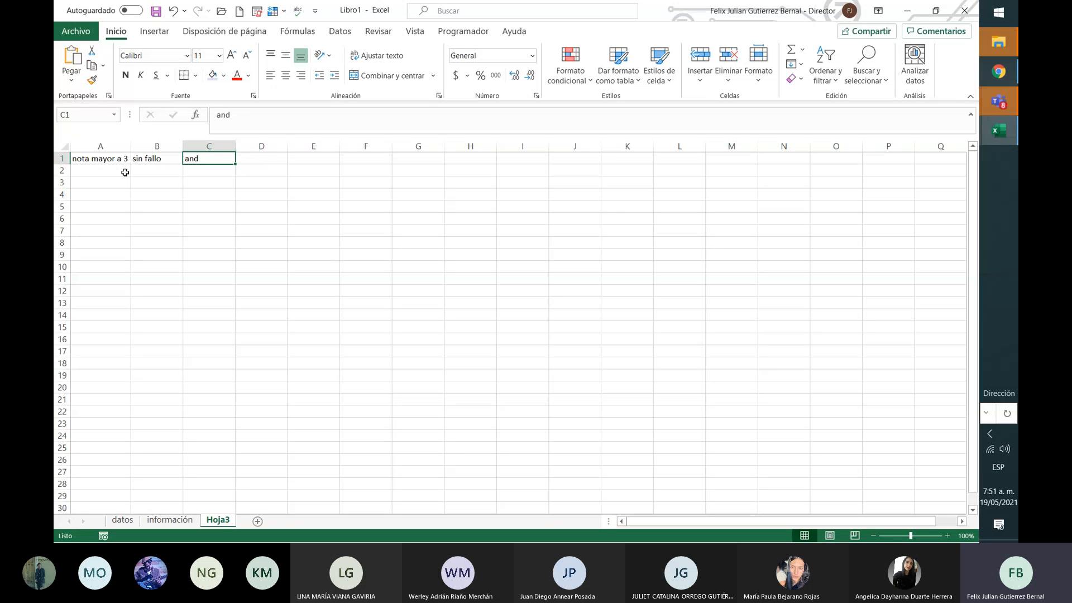
pyautogui.write('perder')
pyautogui.press('Return')
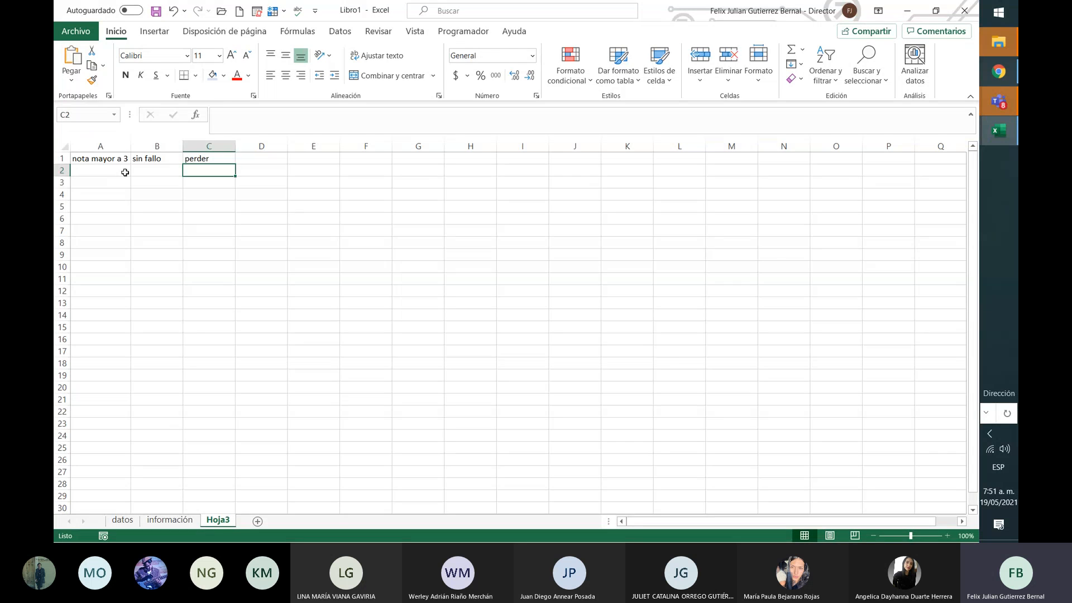
pyautogui.press('Left')
pyautogui.press('Left')
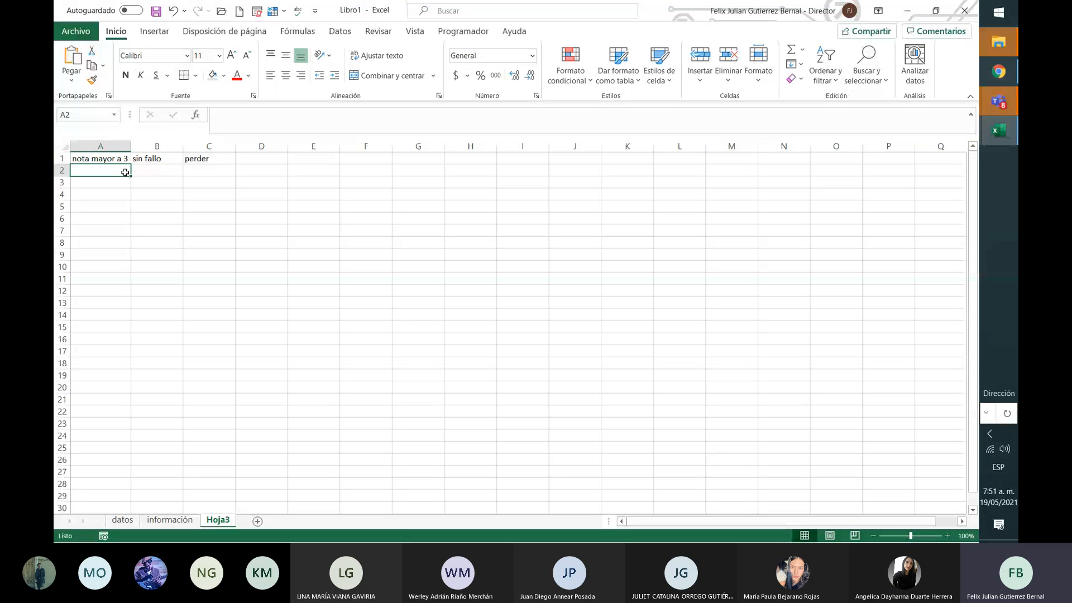
# Step: Fill the input columns with 0,0,1,1 in A2:A5 and 0,1,0,1 in B2:B5
pyautogui.write('0')
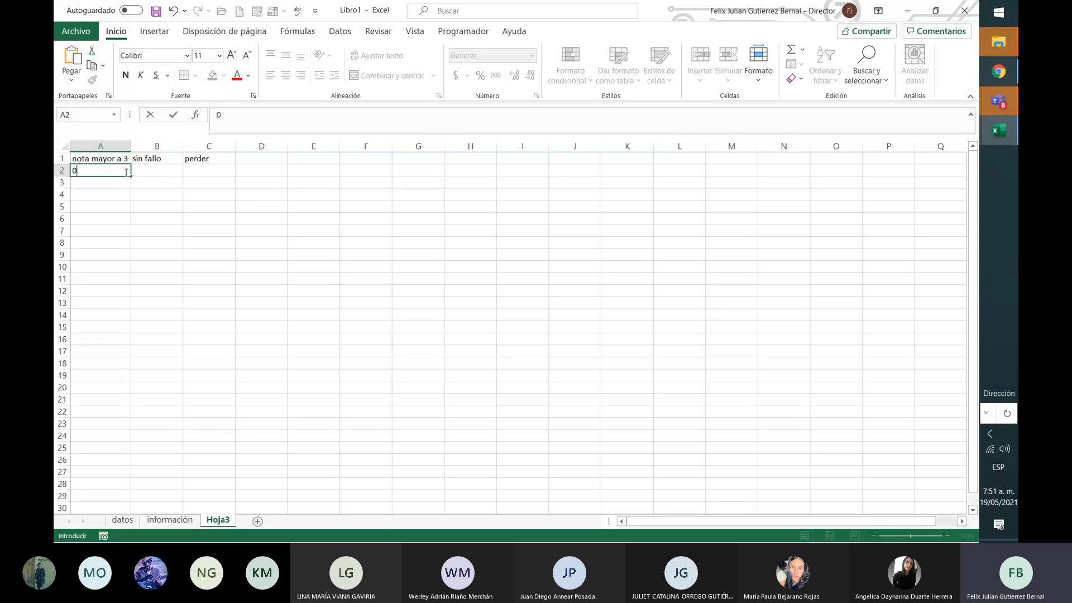
pyautogui.press('Tab')
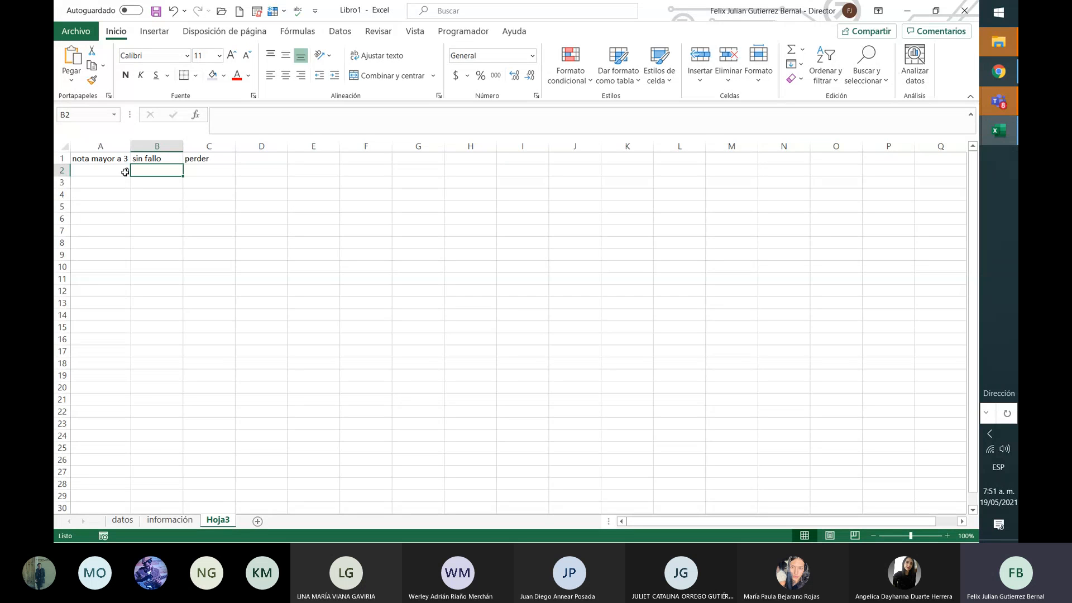
pyautogui.write('0')
pyautogui.press('Return')
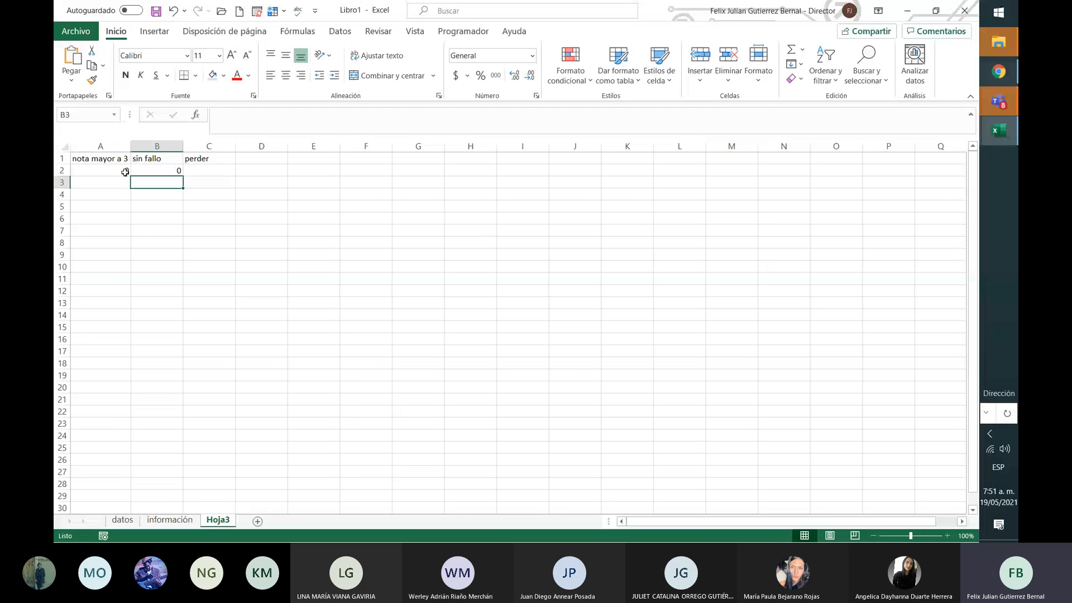
pyautogui.press('Up')
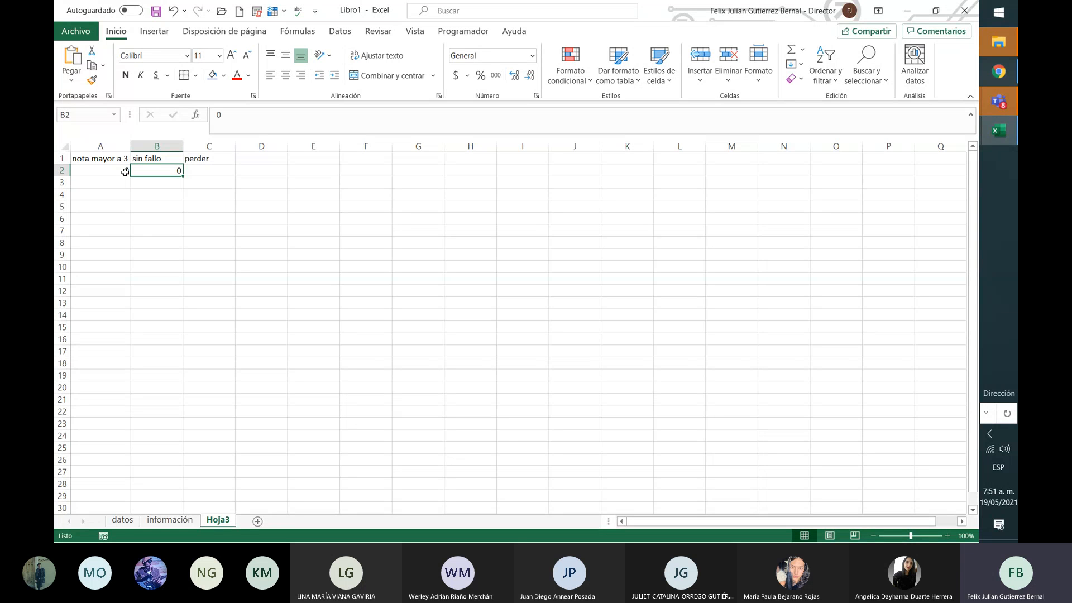
pyautogui.press('Return')
pyautogui.write('0')
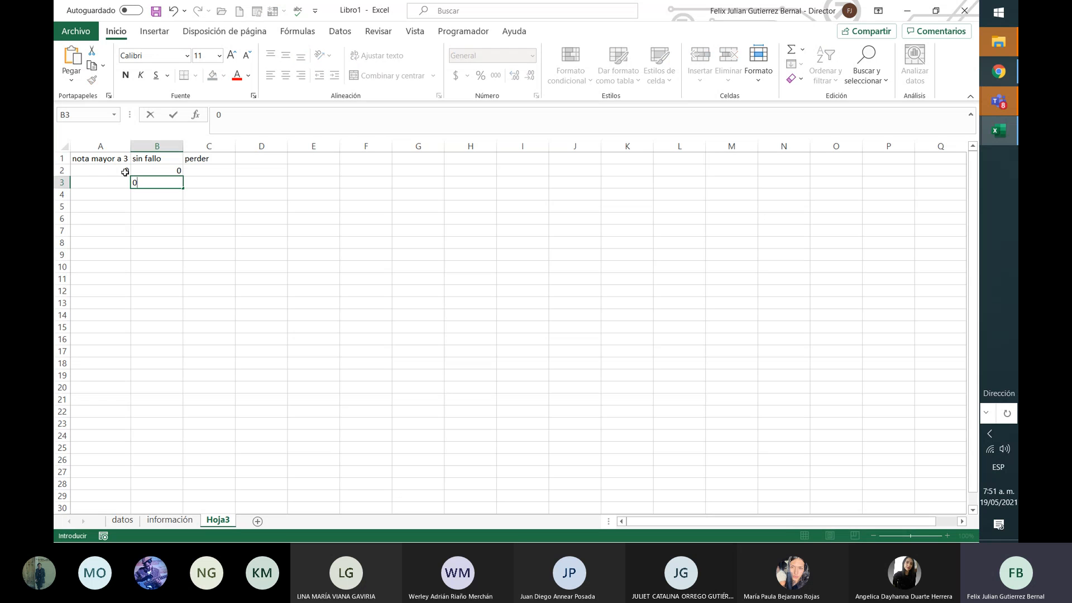
pyautogui.press('Left')
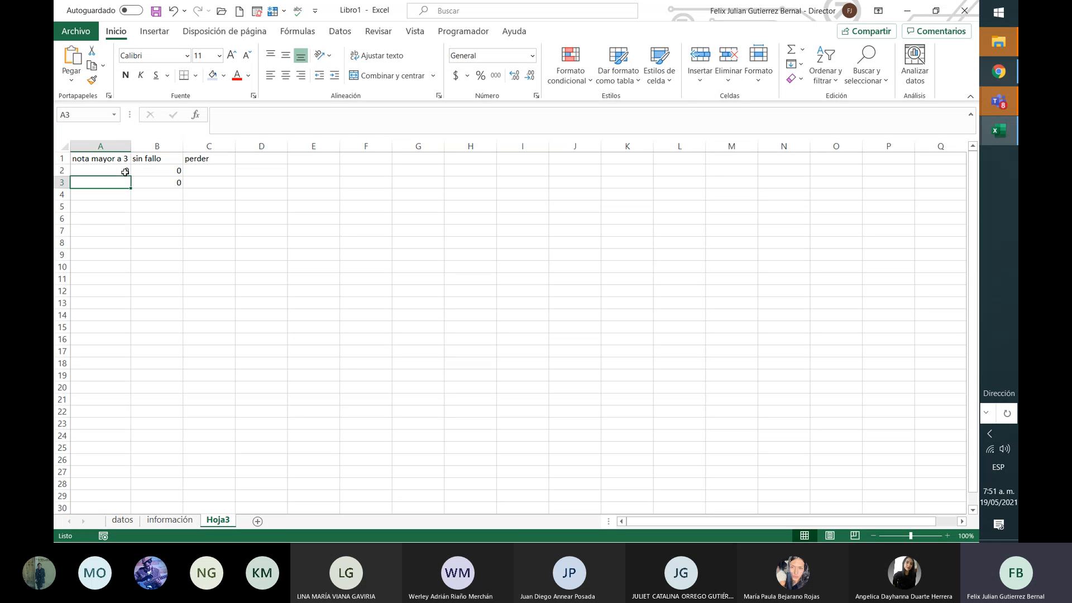
pyautogui.press('Right')
pyautogui.write('1')
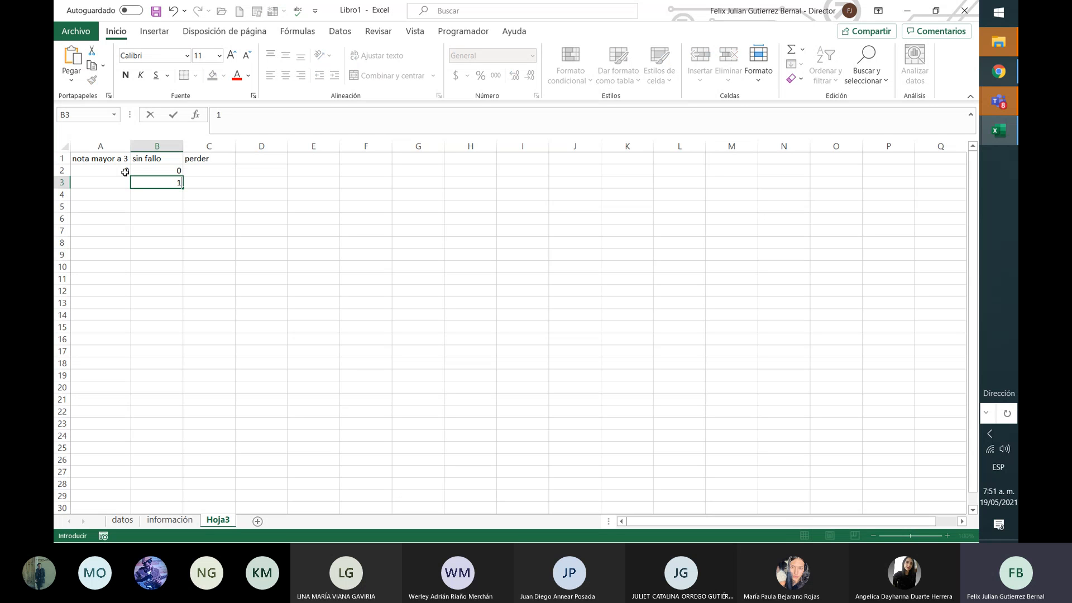
pyautogui.press('Left')
pyautogui.write('0')
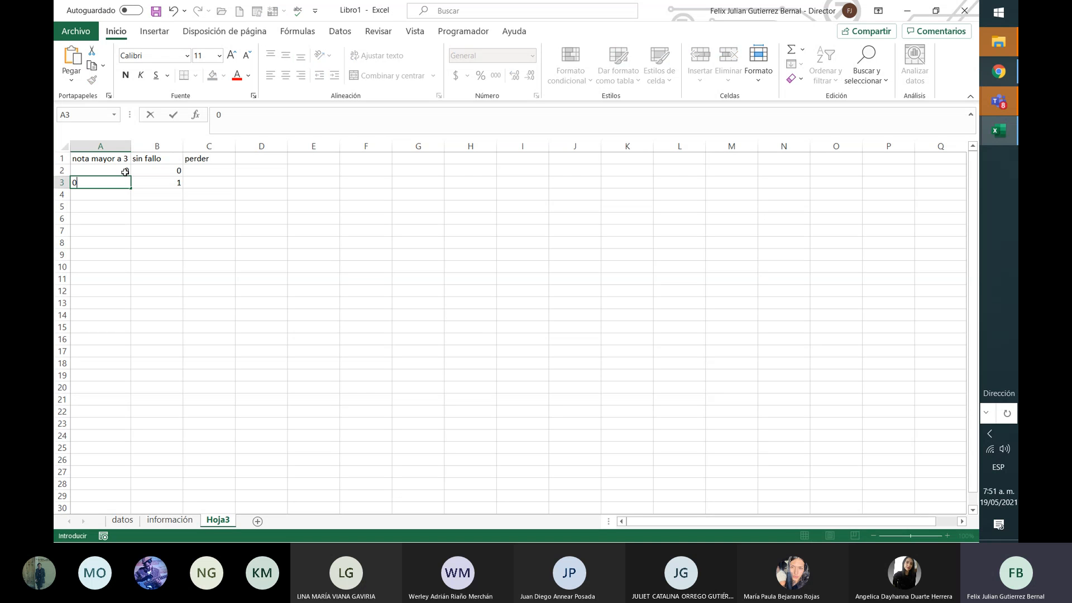
pyautogui.press('Return')
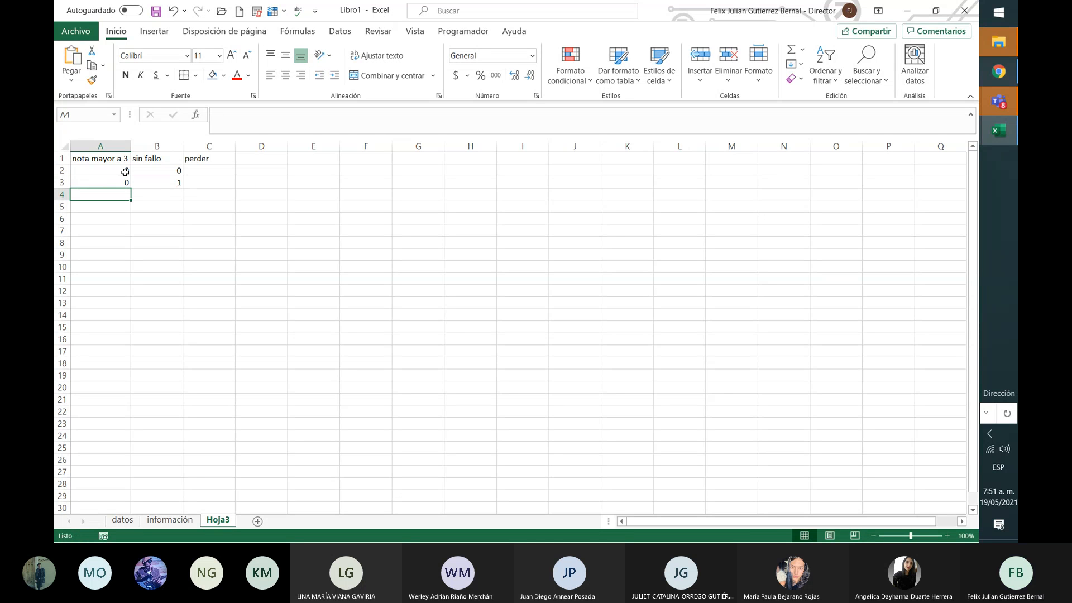
pyautogui.write('1')
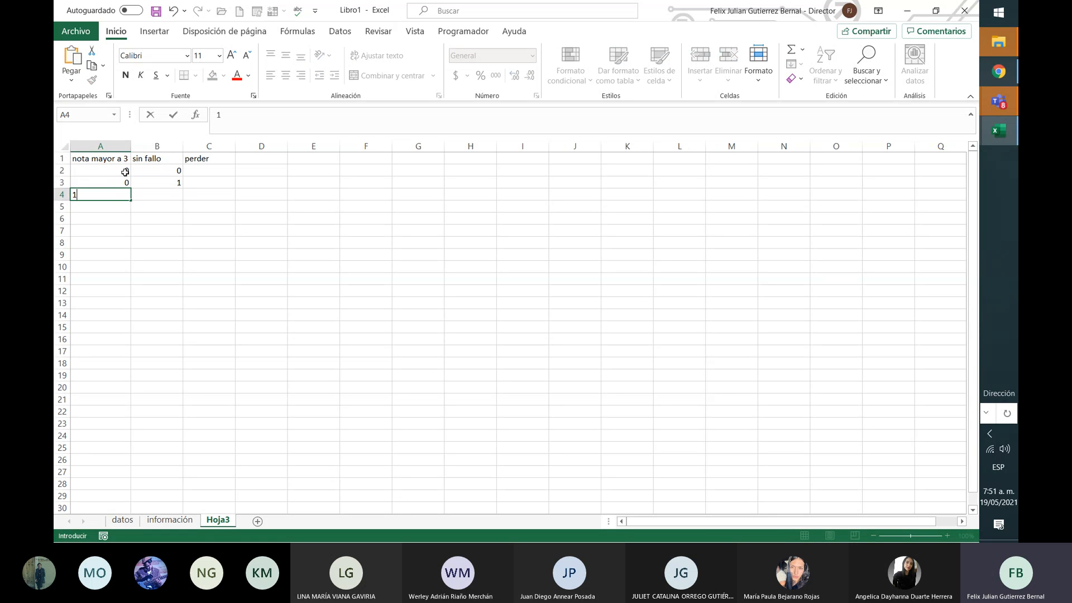
pyautogui.press('Right')
pyautogui.write('0')
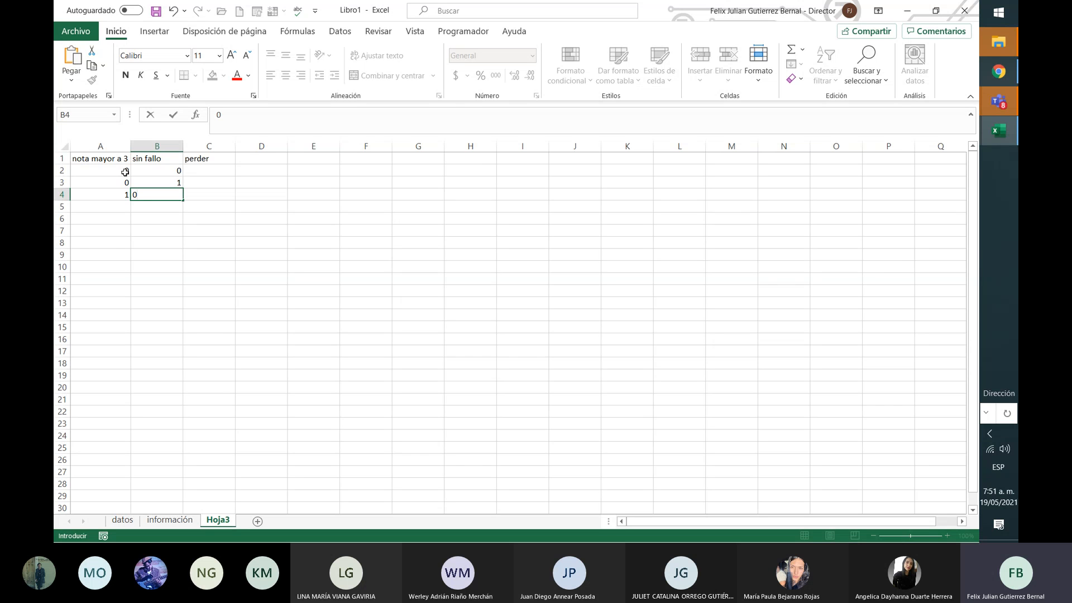
pyautogui.press('Return')
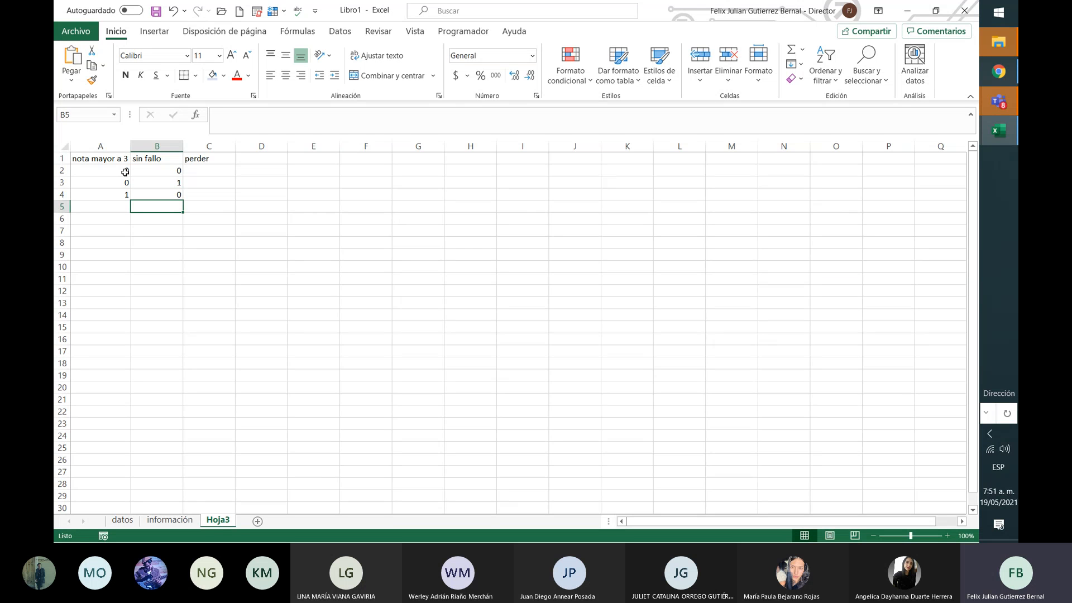
pyautogui.press('Left')
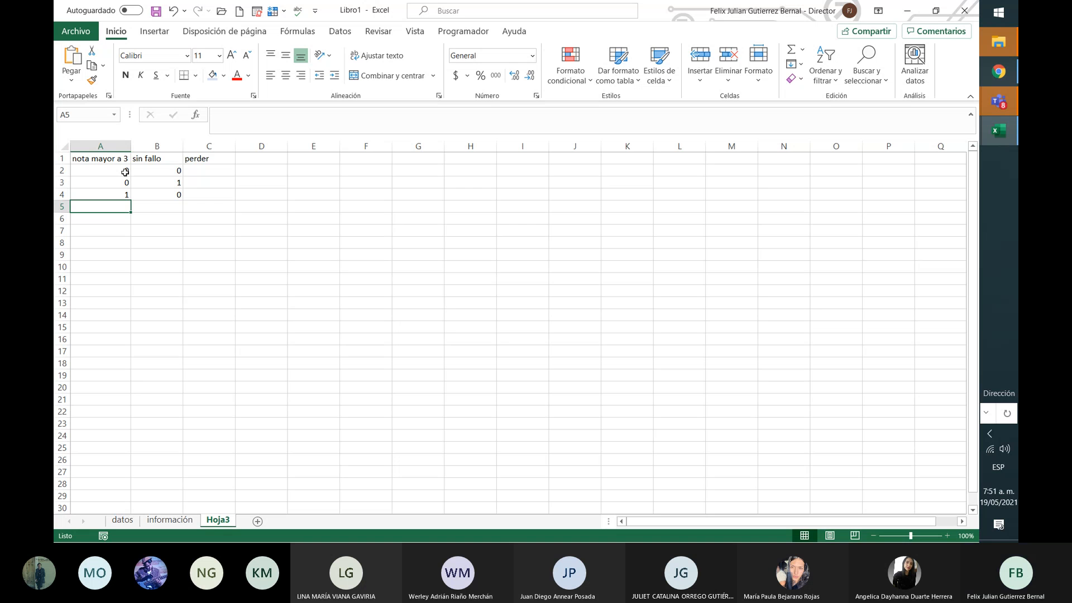
pyautogui.write('1')
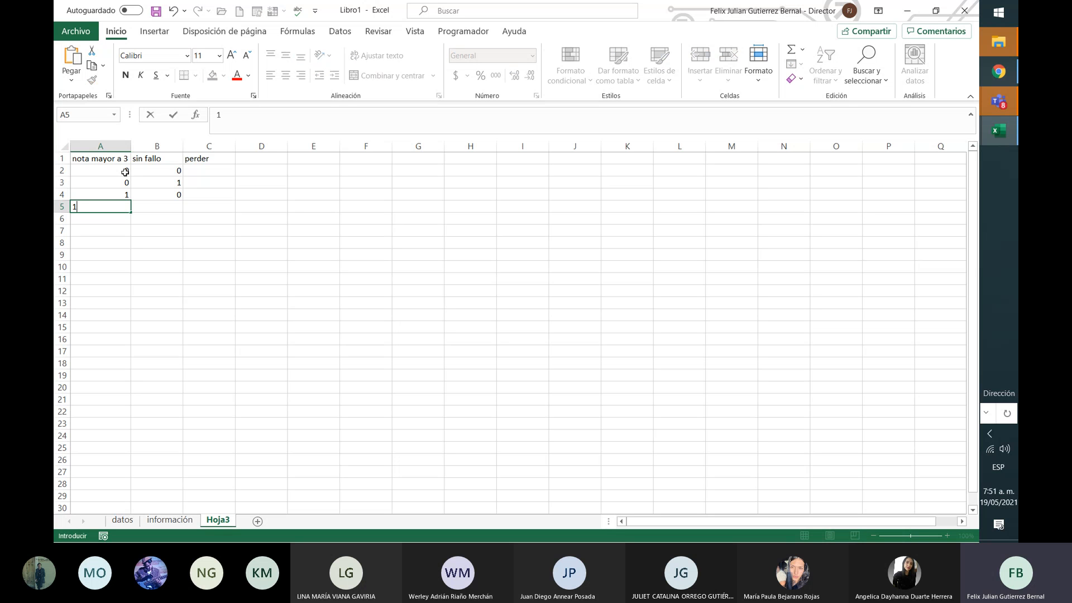
pyautogui.press('Tab')
pyautogui.write('1')
pyautogui.press('Tab')
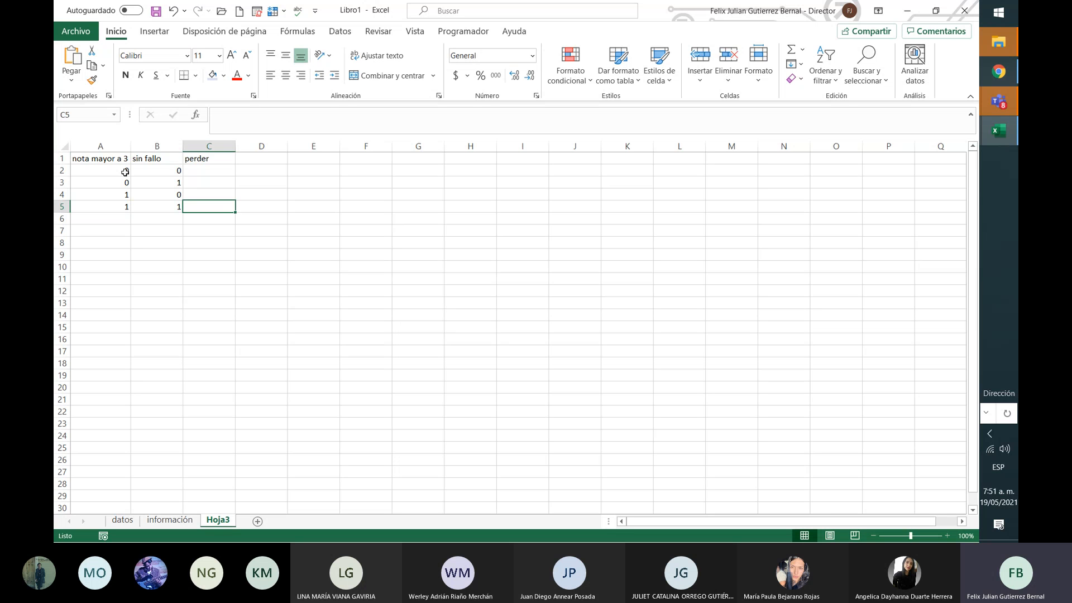
pyautogui.press('Left')
pyautogui.press('Left')
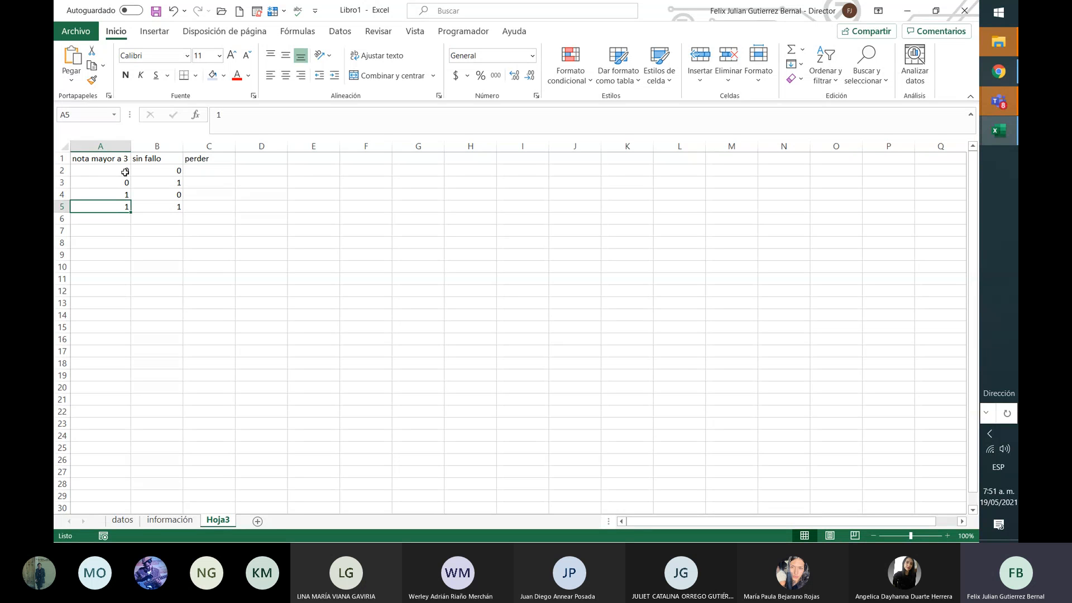
pyautogui.press('Right')
pyautogui.press('Right')
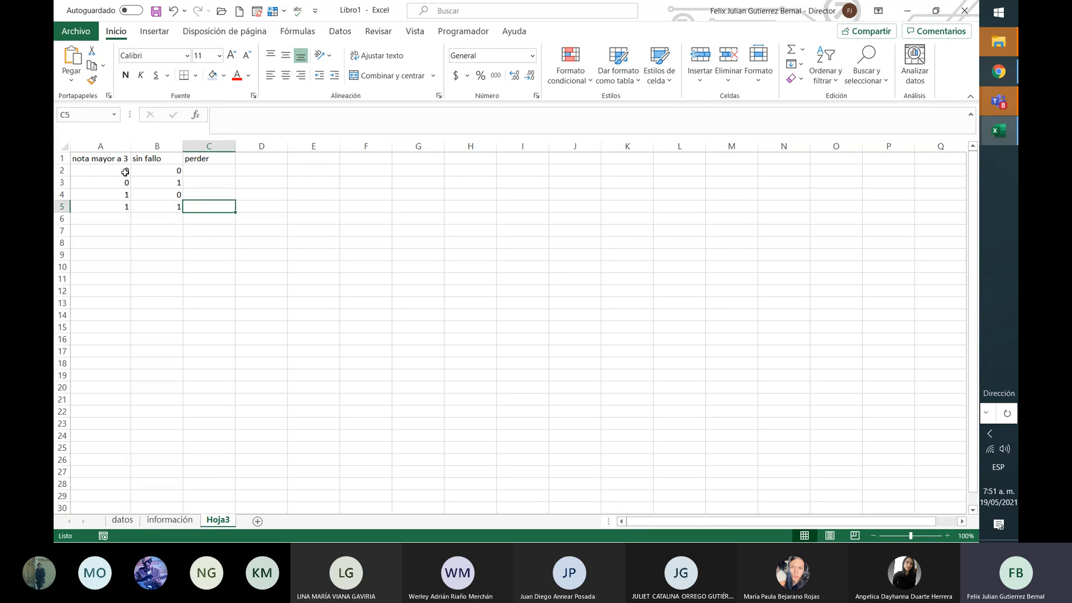
# Step: Fill the perder column C2:C5 with 0, 0, 0, 1
pyautogui.write('1')
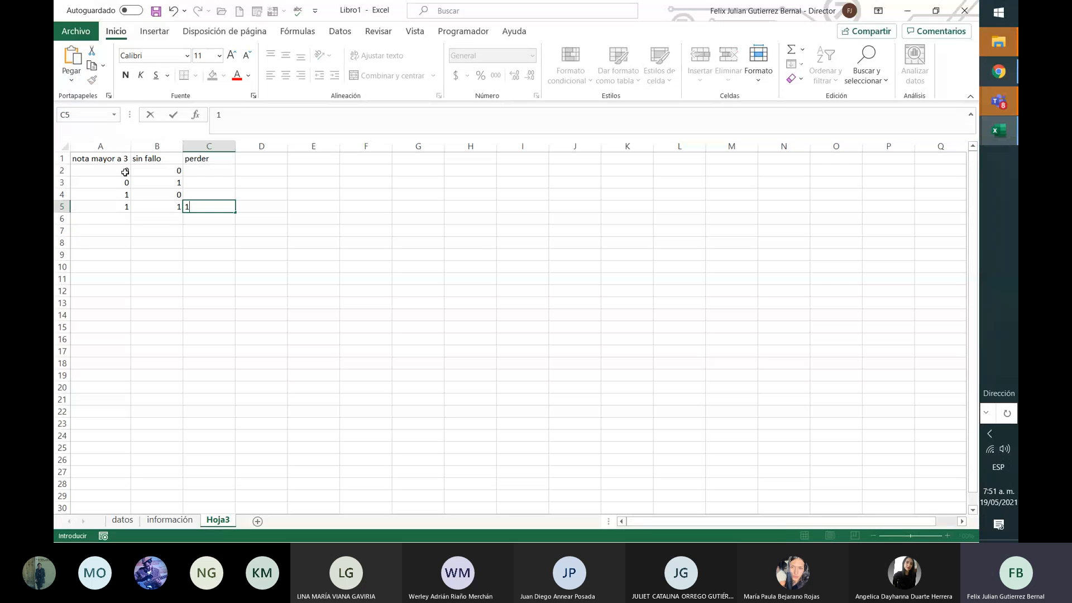
pyautogui.press('Up')
pyautogui.press('Up')
pyautogui.press('Up')
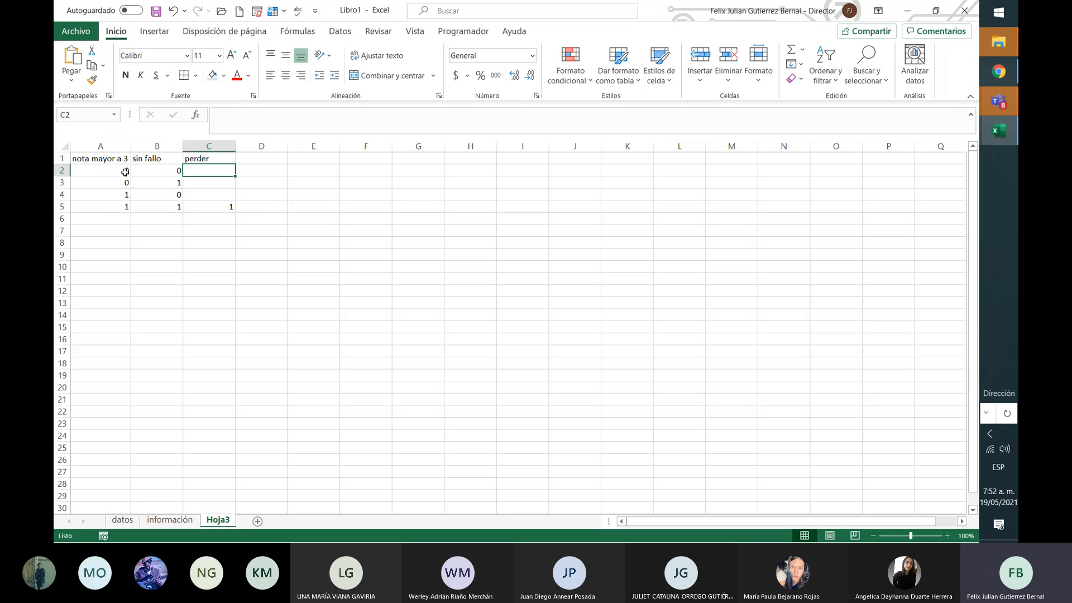
pyautogui.write('0')
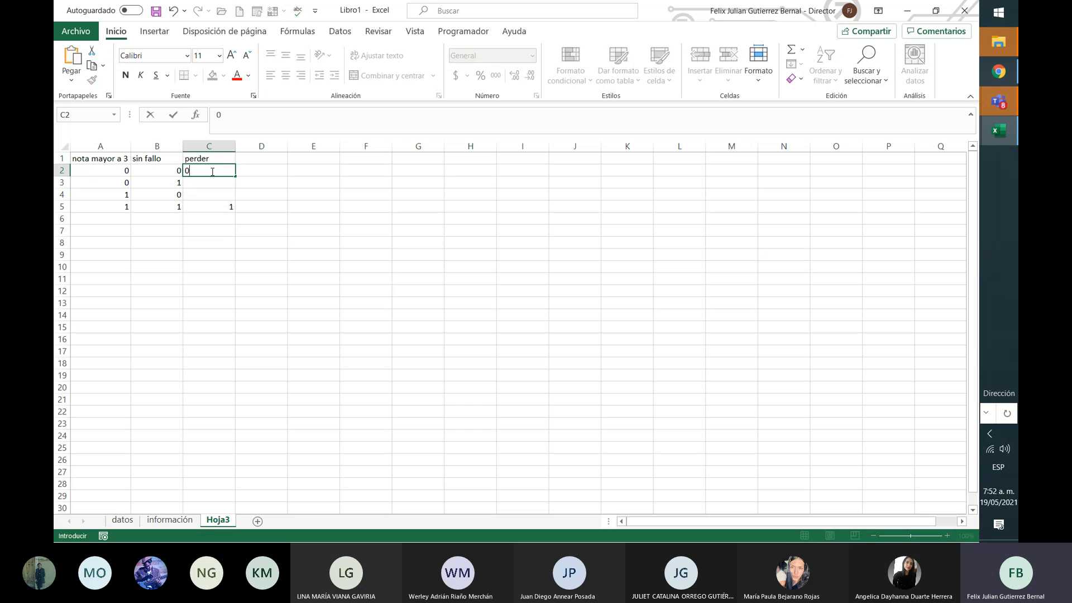
pyautogui.press('Return')
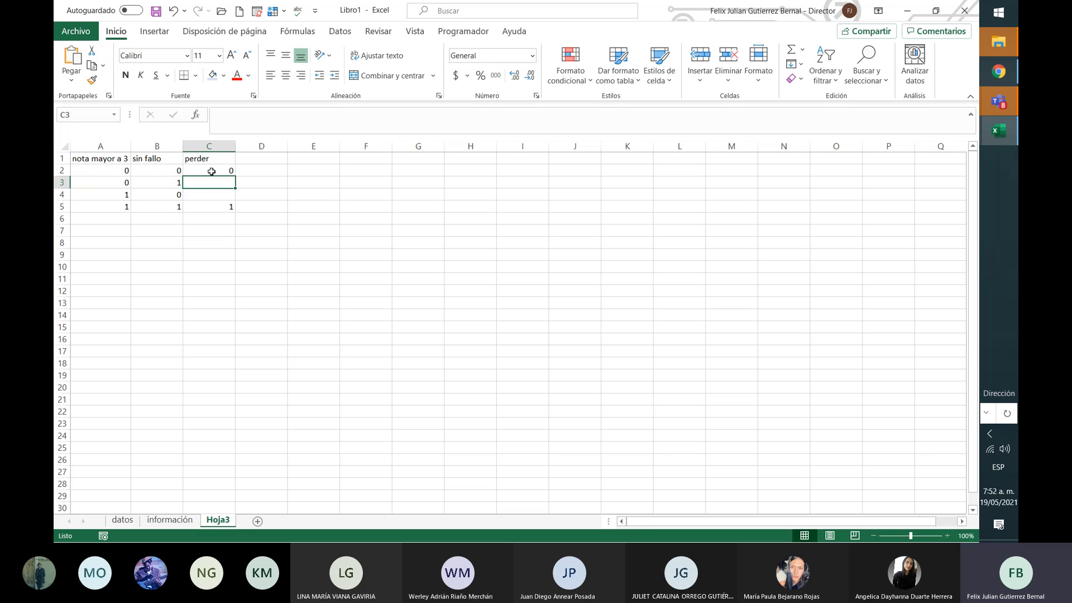
pyautogui.write('0')
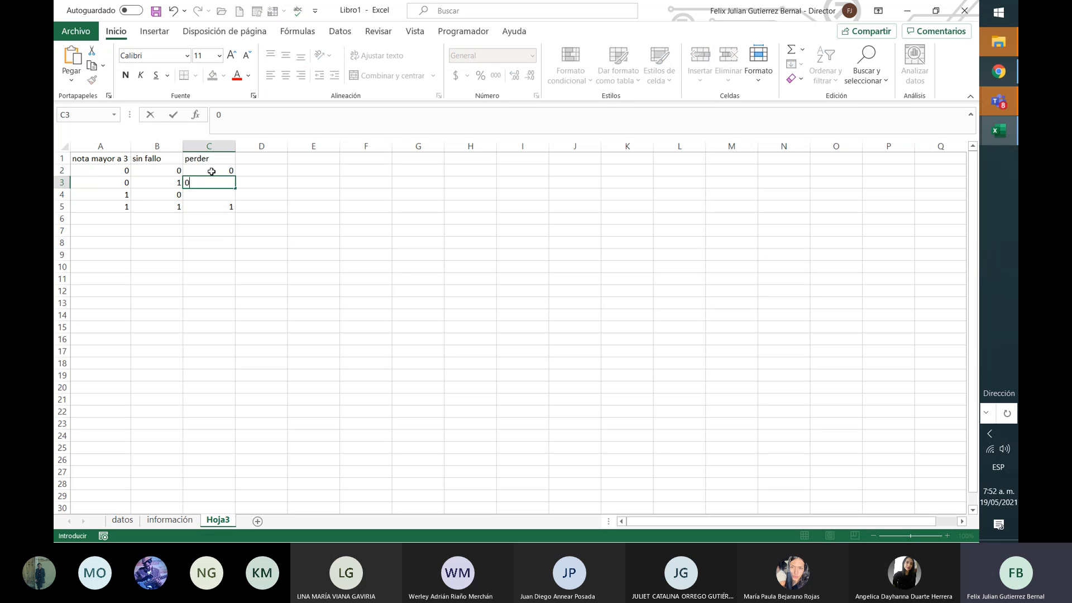
pyautogui.press('Return')
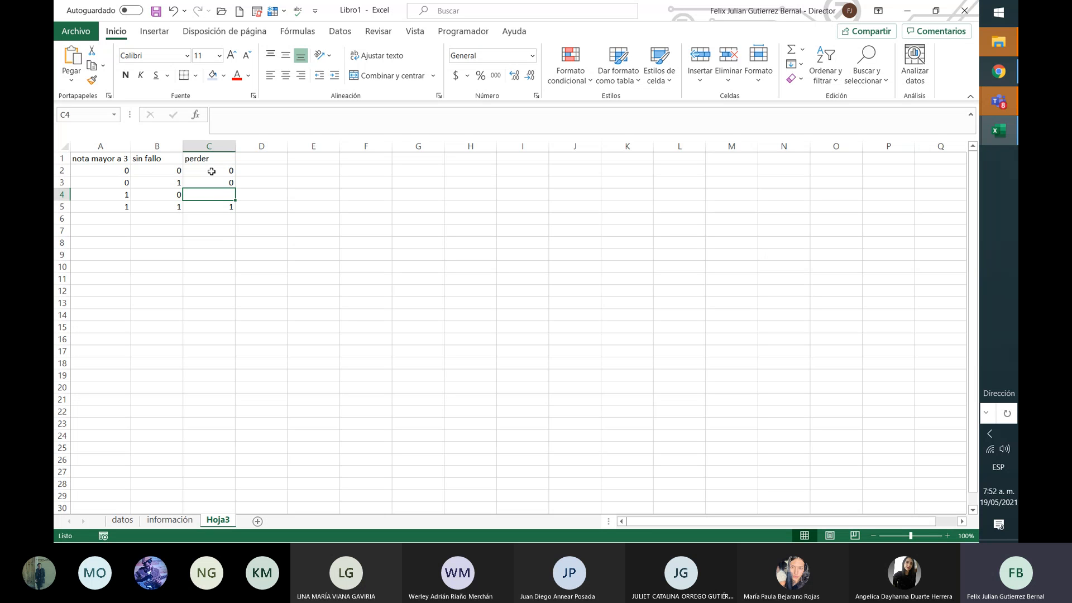
pyautogui.write('0')
pyautogui.press('Return')
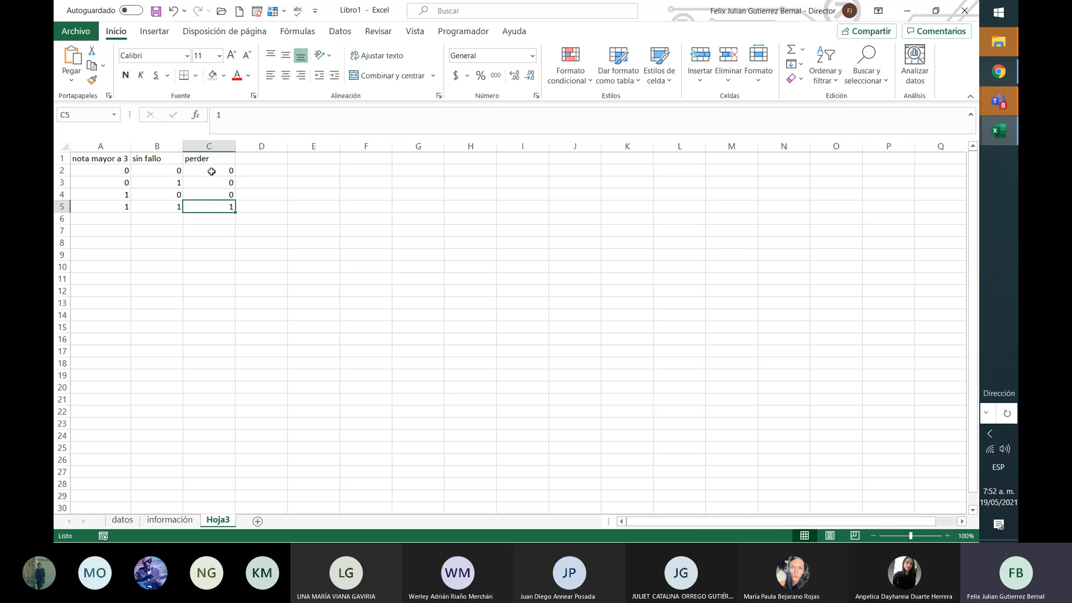
# Step: Review the table by selecting its last row, A5:C5
pyautogui.press('Home')
pyautogui.press('Right')
pyautogui.press('Right')
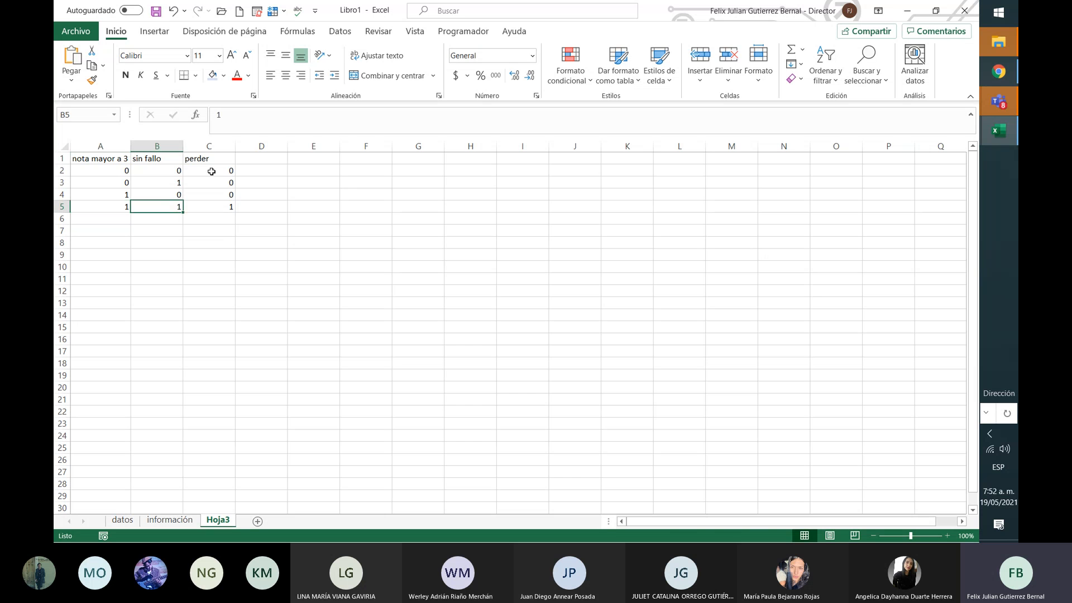
pyautogui.hotkey('shift', 'Left')
pyautogui.hotkey('shift', 'Left')
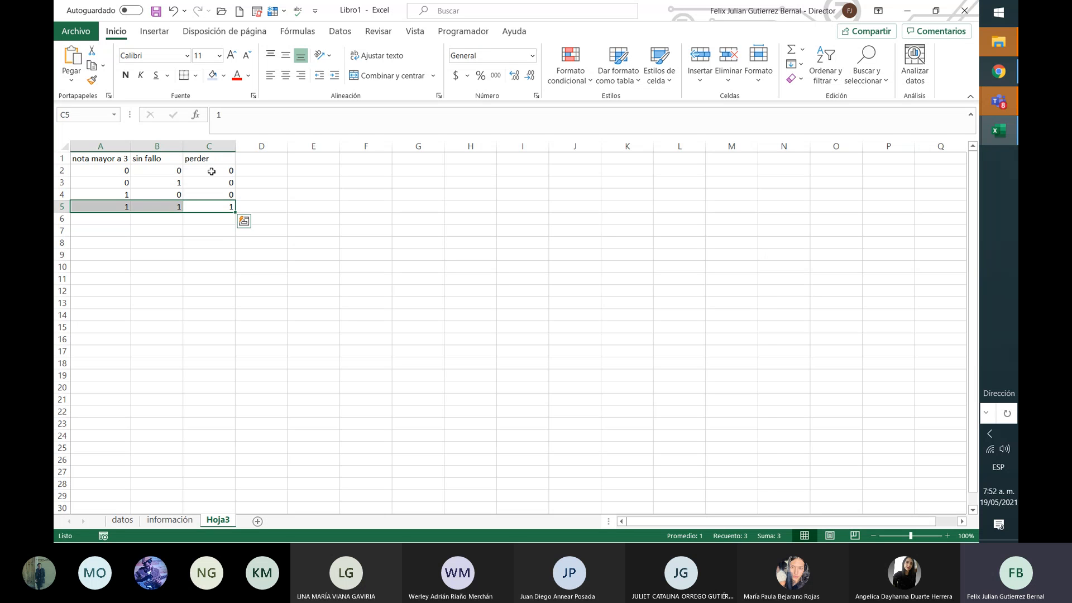
pyautogui.press('Right')
pyautogui.press('Left')
pyautogui.hotkey('shift', 'Left')
pyautogui.hotkey('shift', 'Left')
pyautogui.hotkey('shift', 'Up')
pyautogui.hotkey('shift', 'Up')
pyautogui.hotkey('shift', 'Up')
pyautogui.hotkey('shift', 'Up')
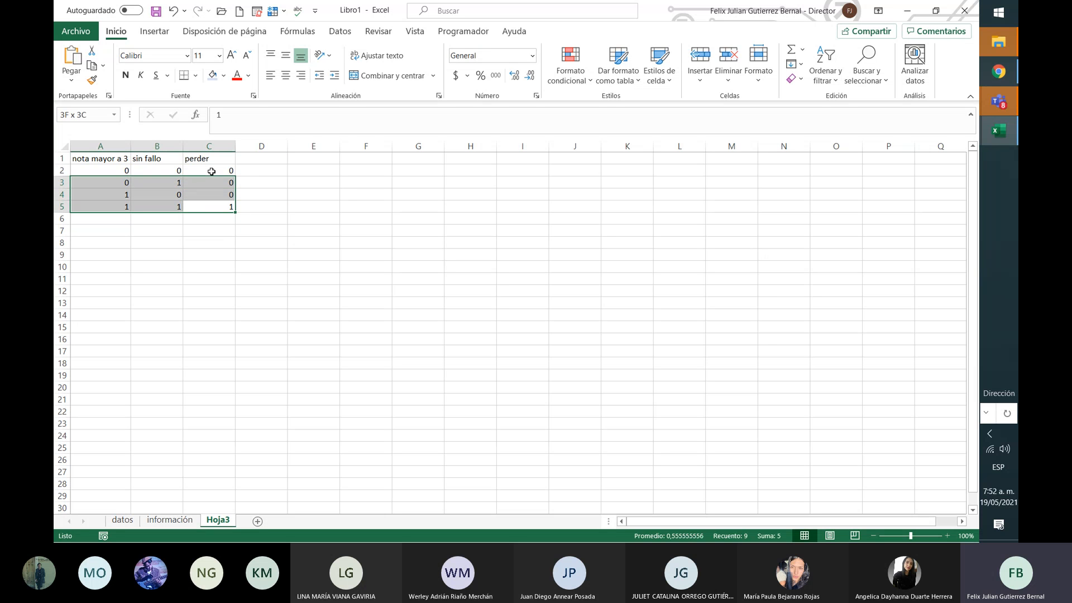
pyautogui.click(115, 203)
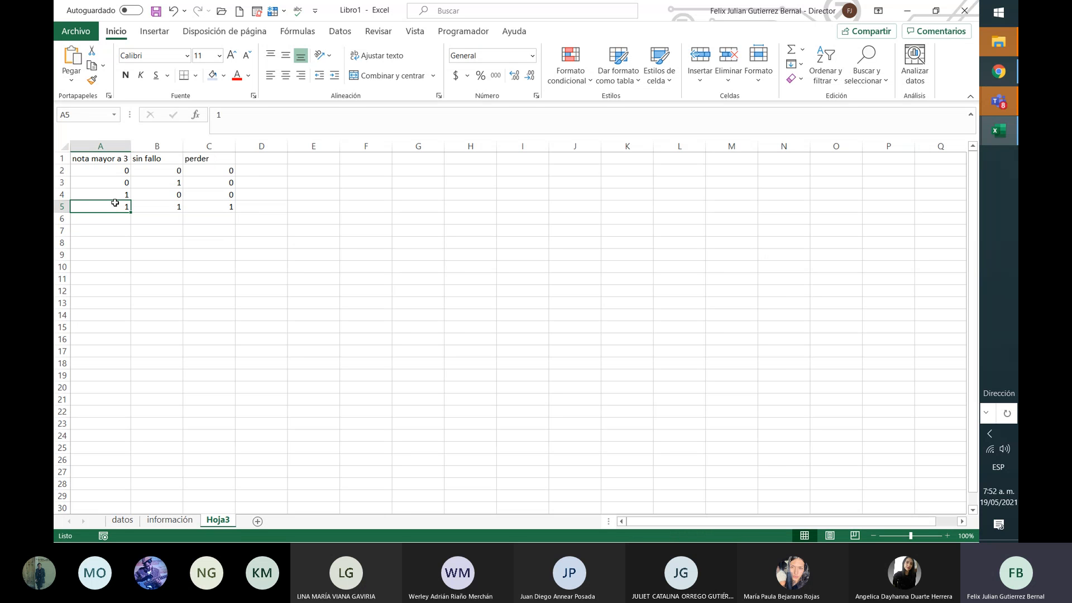
pyautogui.hotkey('shift', 'Right')
pyautogui.hotkey('shift', 'Right')
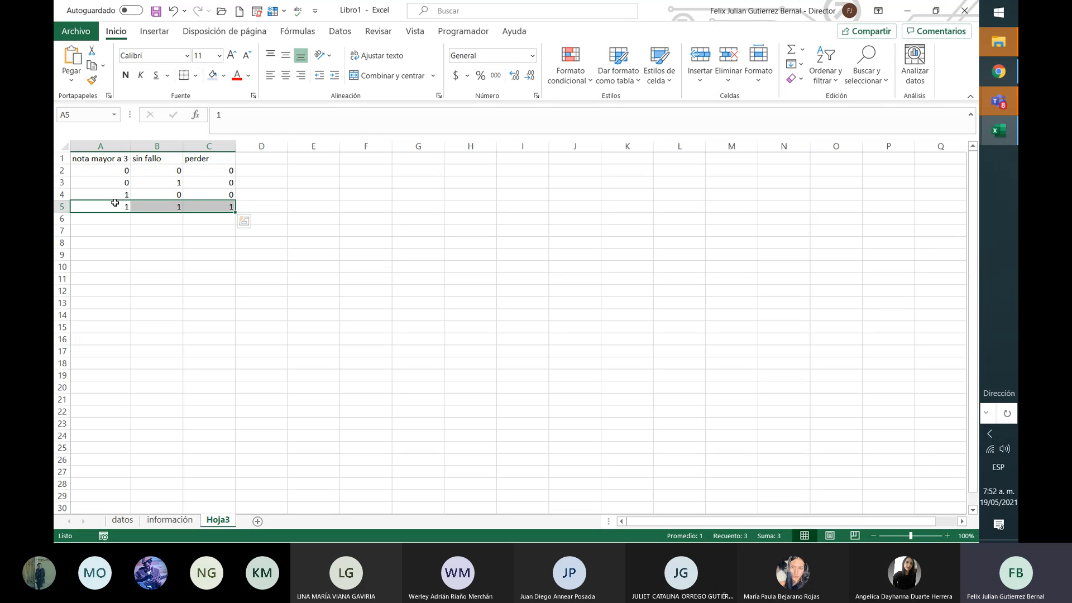
pyautogui.press('Right')
pyautogui.press('Right')
pyautogui.press('Right')
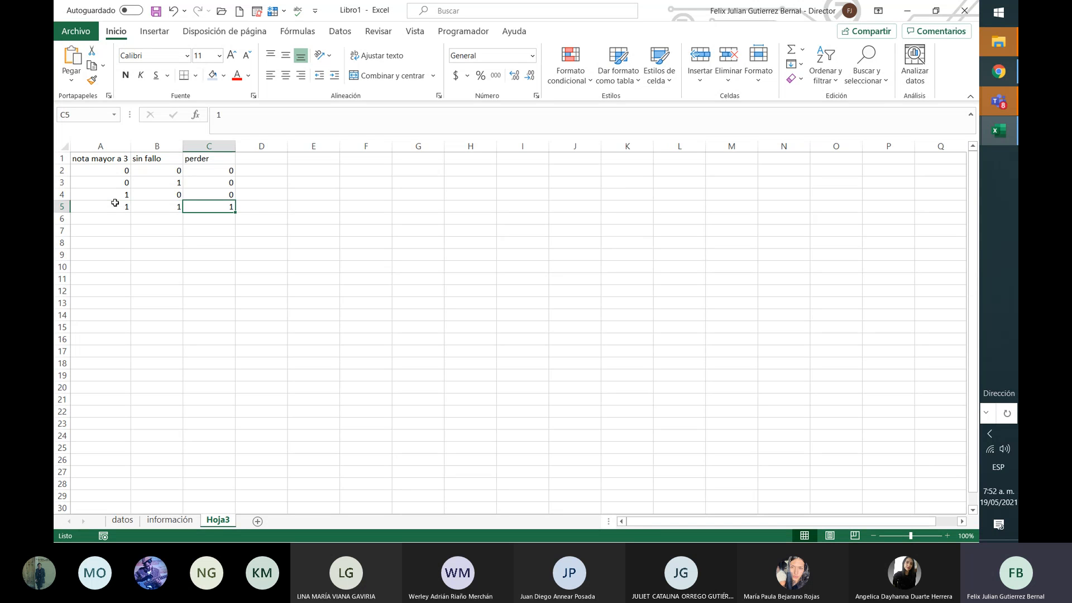
pyautogui.press('Up')
pyautogui.press('Up')
pyautogui.press('Up')
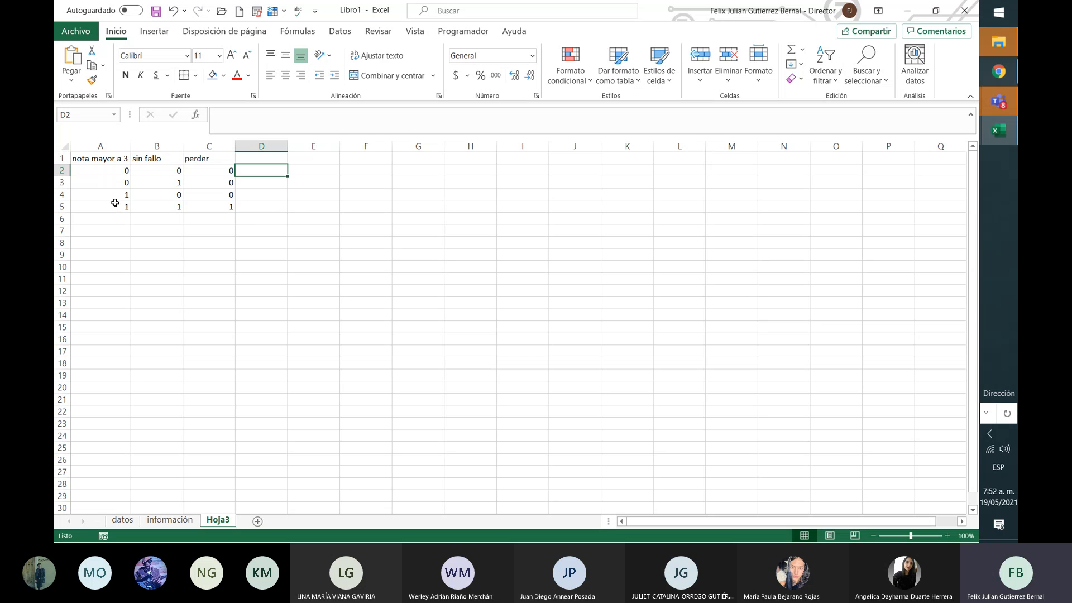
# Step: Enter the AND formula =Y(A2;B2) in D2
pyautogui.write('=Y(')
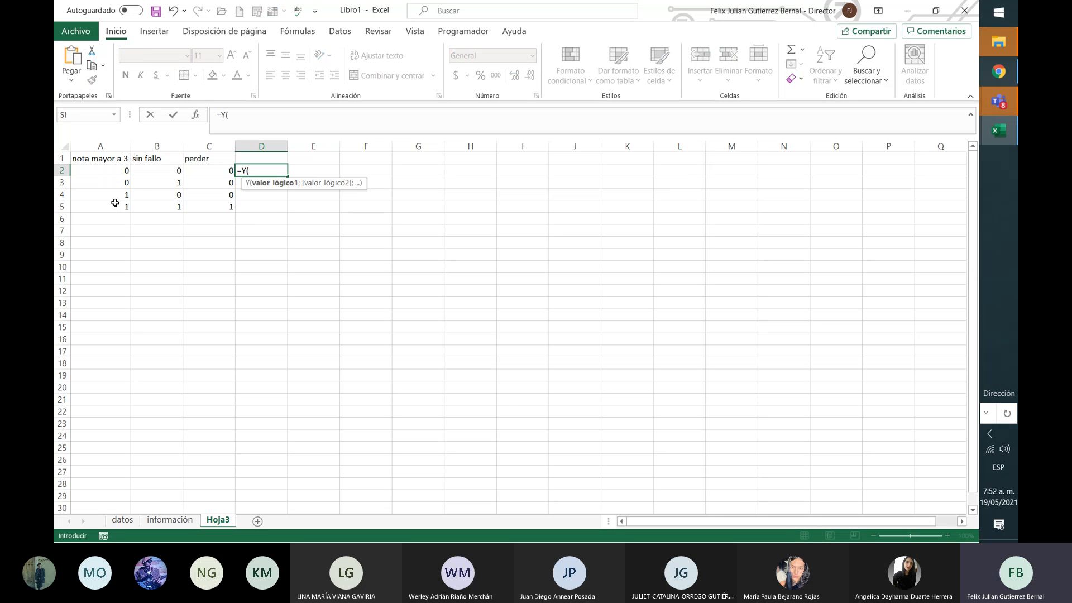
pyautogui.click(111, 171)
pyautogui.write(';')
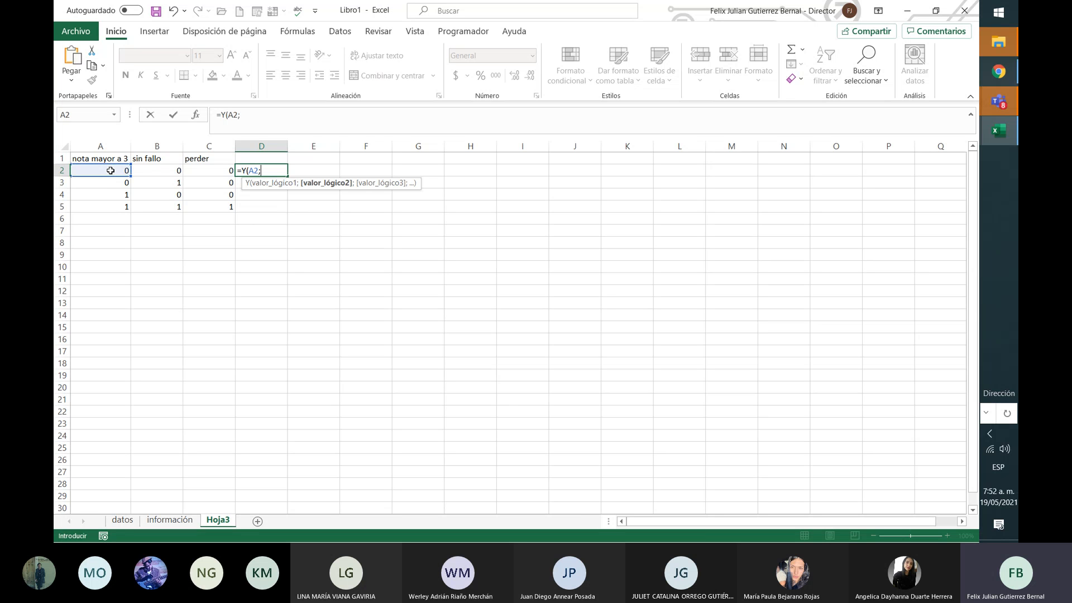
pyautogui.click(169, 171)
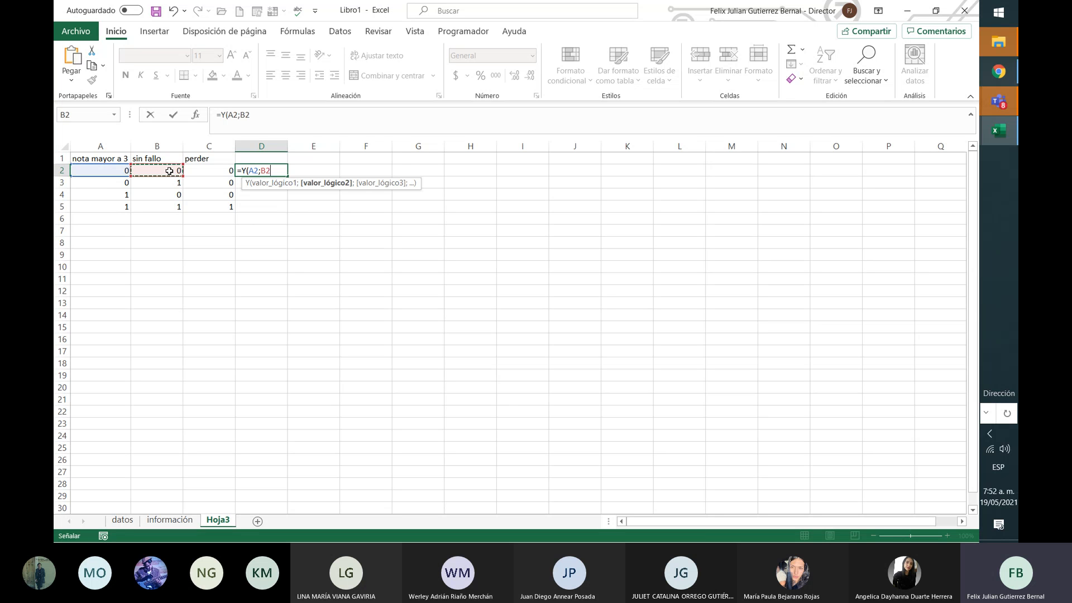
pyautogui.write(')')
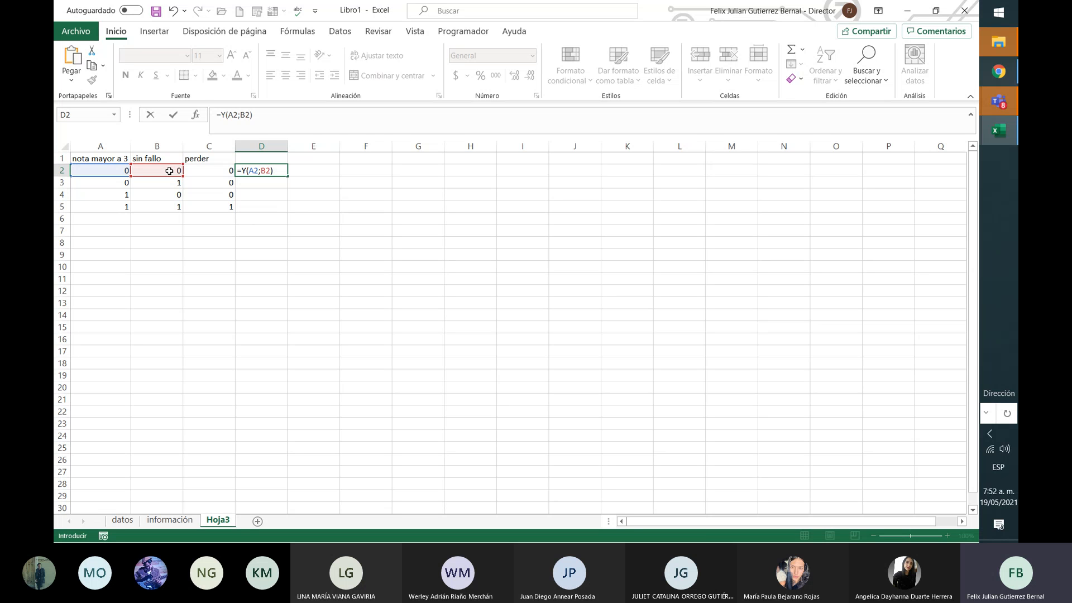
pyautogui.hotkey('ctrl', 'Return')
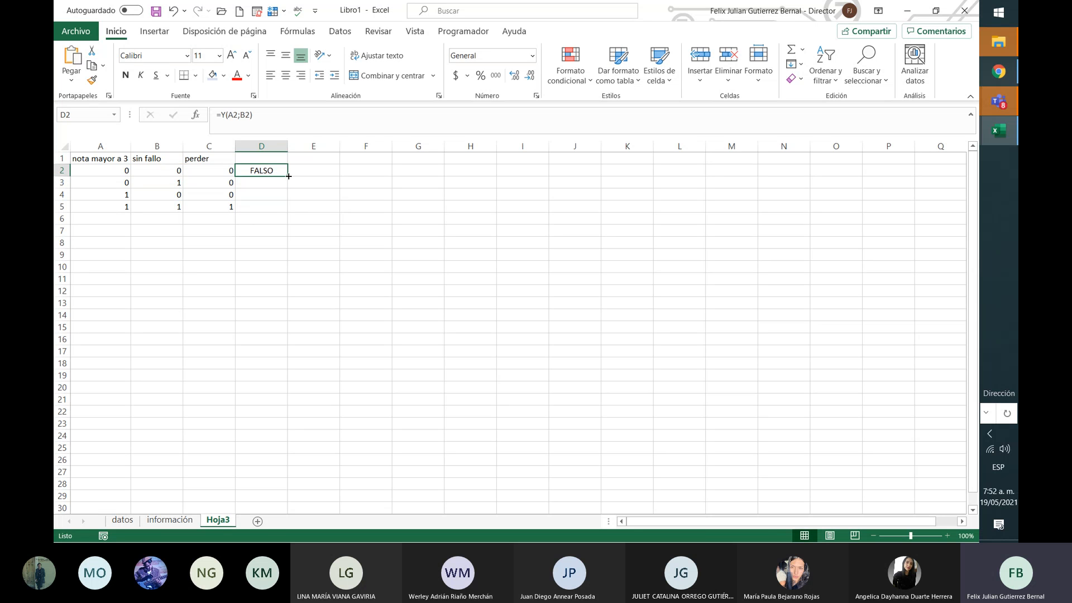
# Step: Fill =Y(A2;B2) down to D5 and check the formula in D2
pyautogui.moveTo(287, 176); pyautogui.dragTo(290, 216)
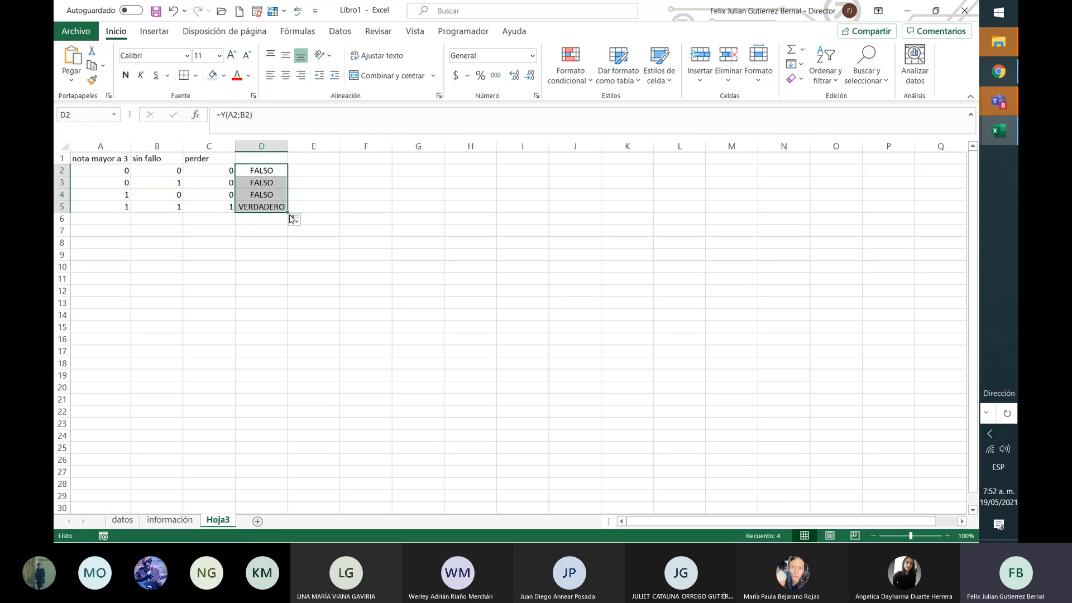
pyautogui.click(261, 183)
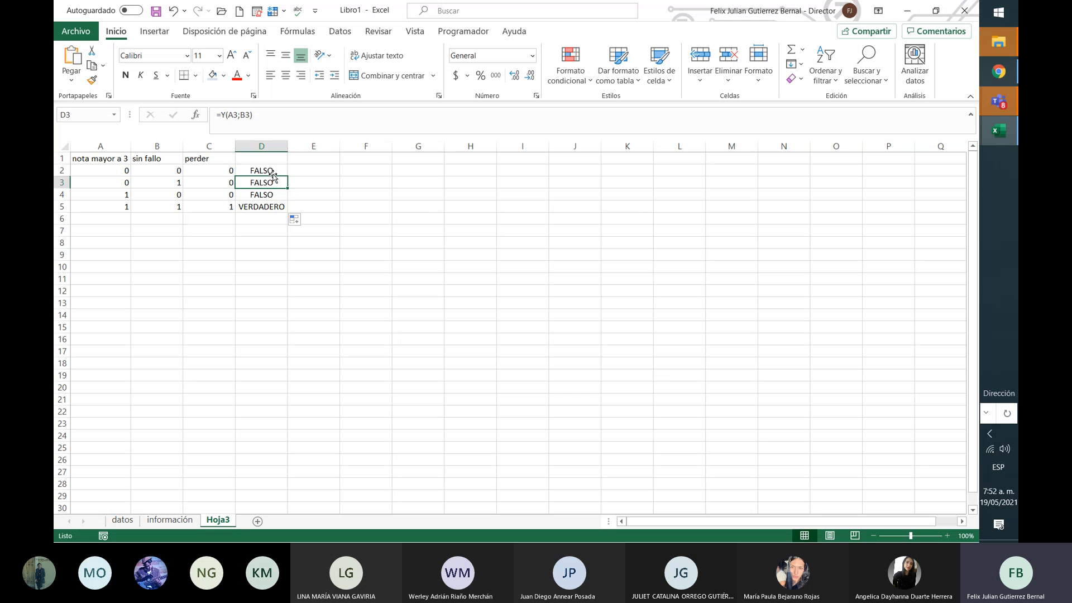
pyautogui.click(273, 172)
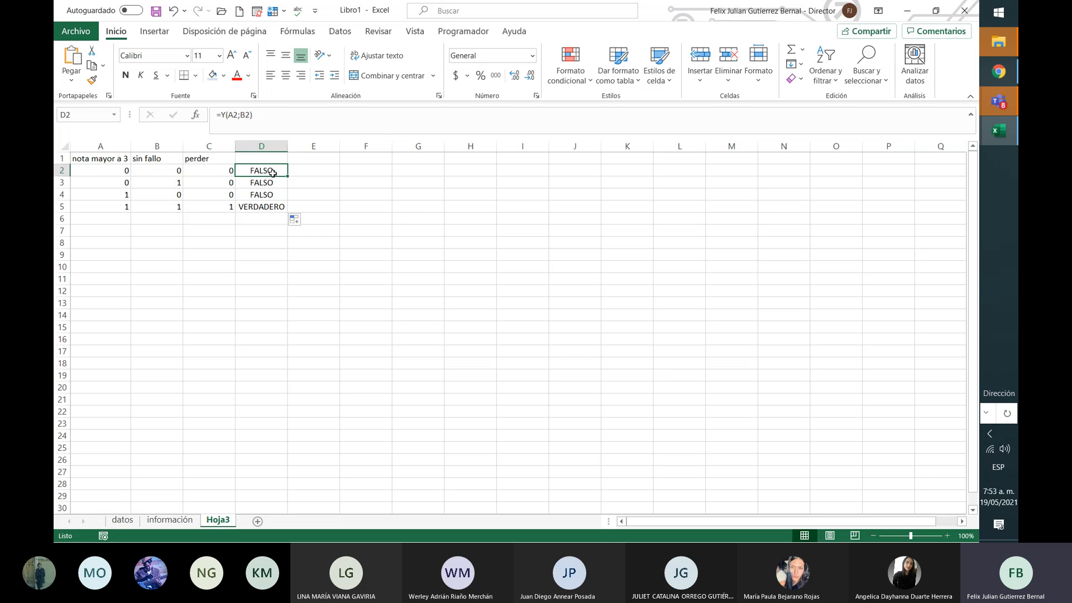
# Step: Compare row 5's two inputs against its AND result
pyautogui.press('Left')
pyautogui.press('Left')
pyautogui.press('Left')
pyautogui.press('Down')
pyautogui.press('Down')
pyautogui.press('Down')
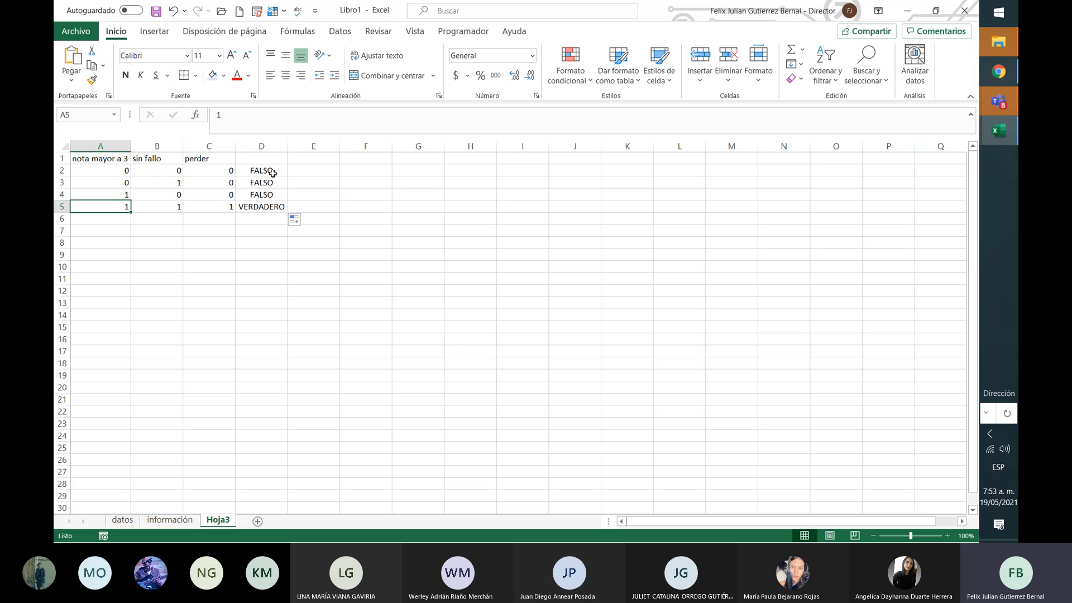
pyautogui.press('Right')
pyautogui.press('Left')
pyautogui.press('Right')
pyautogui.press('Left')
pyautogui.press('Right')
pyautogui.press('Right')
pyautogui.press('Right')
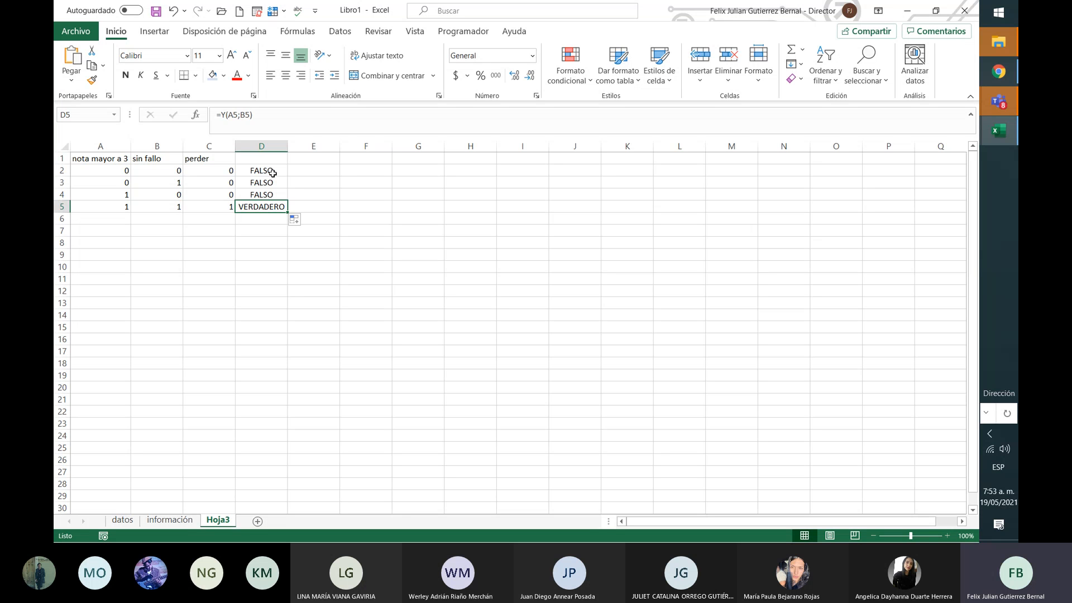
# Step: Label the results column 'and' in D1, then return to the nota mayor a 3 header
pyautogui.press('Up')
pyautogui.press('Up')
pyautogui.press('Up')
pyautogui.press('Up')
pyautogui.write('a')
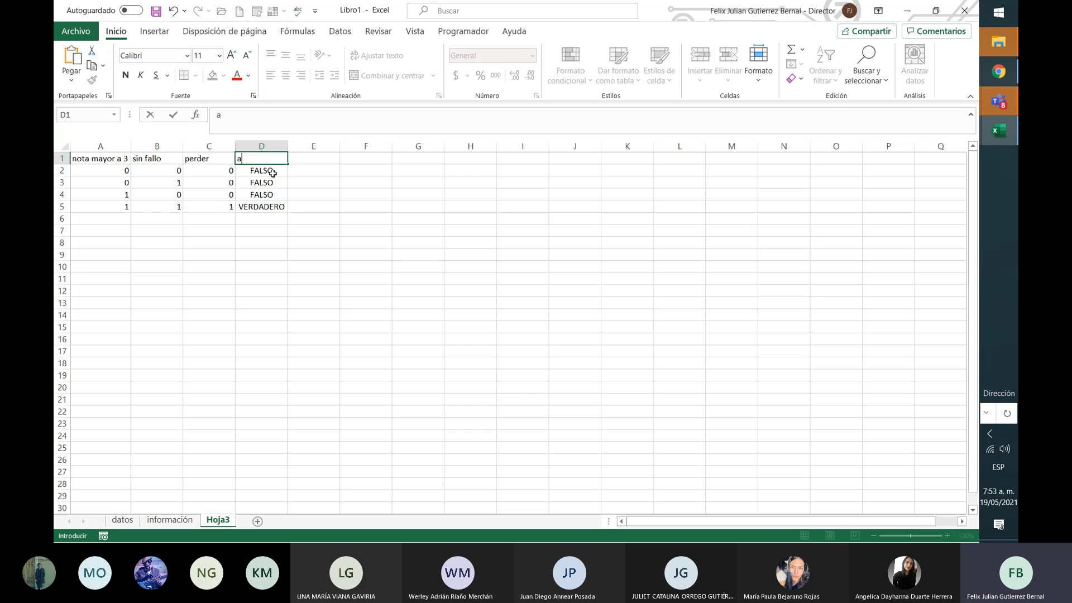
pyautogui.write('nd')
pyautogui.press('Return')
pyautogui.press('Right')
pyautogui.press('Right')
pyautogui.press('Right')
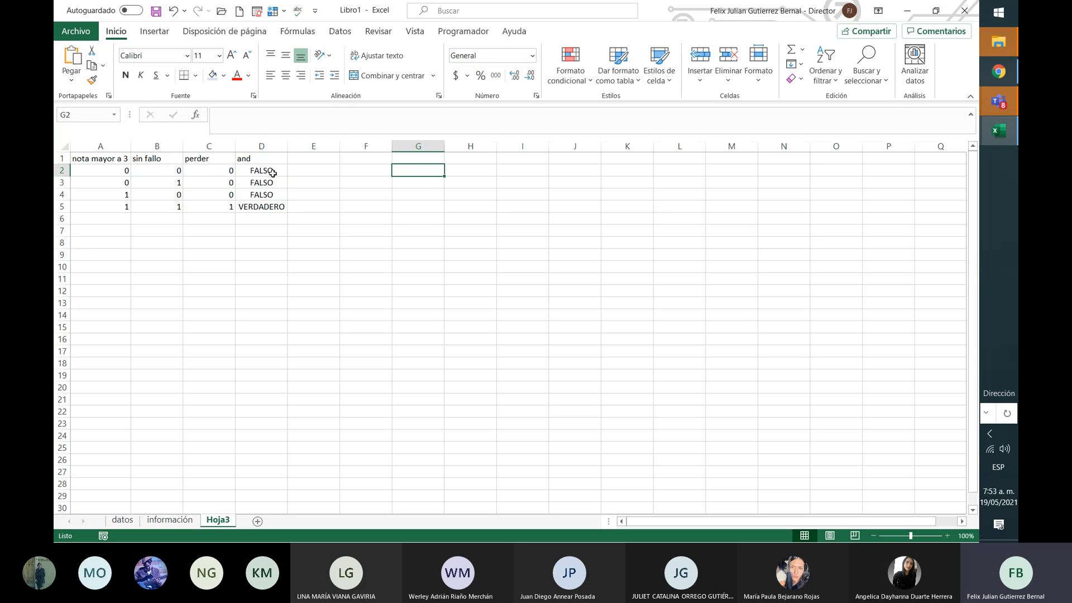
pyautogui.press('Up')
pyautogui.press('Left')
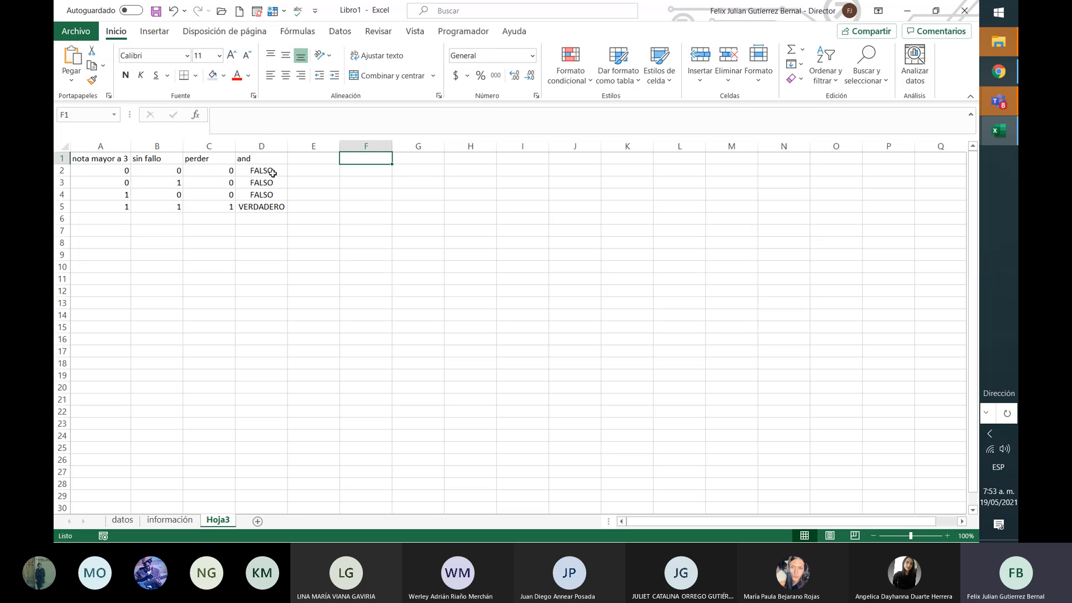
pyautogui.press('Right')
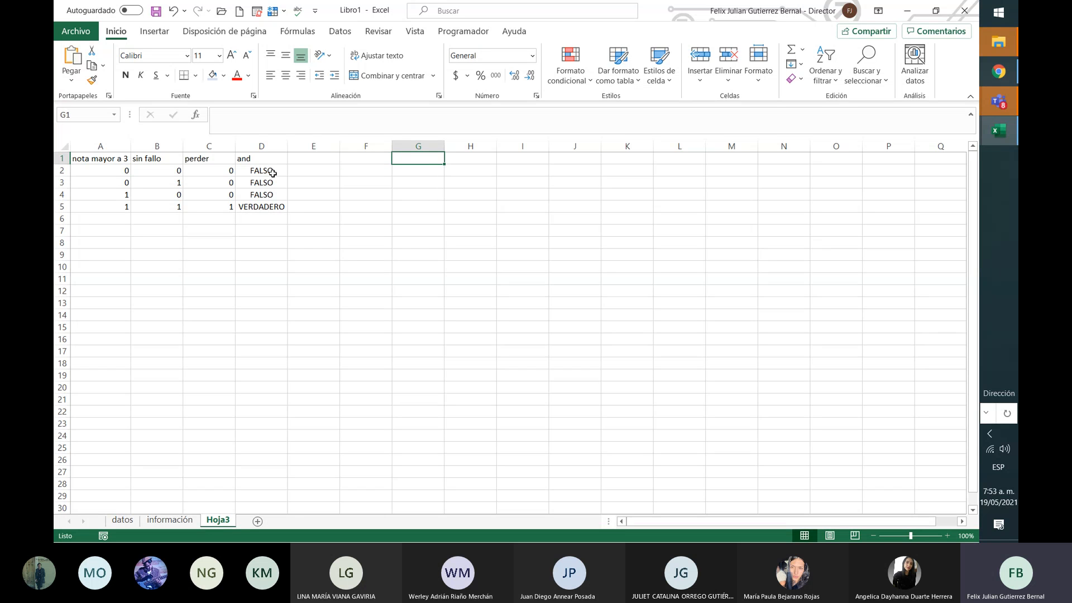
pyautogui.press('Left')
pyautogui.press('Left')
pyautogui.press('Left')
pyautogui.press('Left')
pyautogui.press('Left')
pyautogui.press('Left')
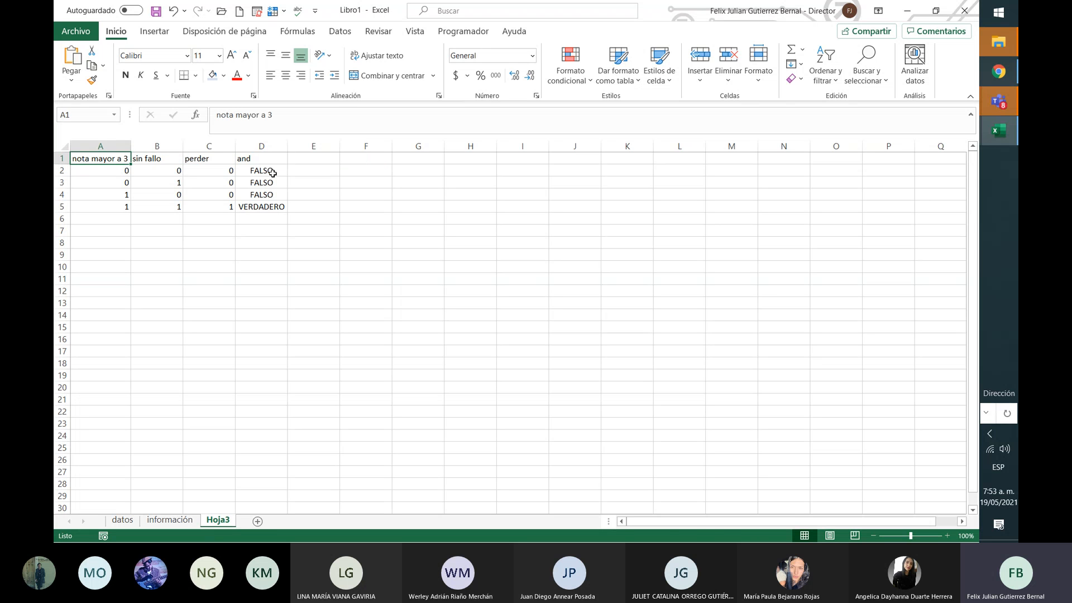
# Step: Copy the input columns A1:B5 and paste them at A8 as a second table
pyautogui.hotkey('shift', 'Right')
pyautogui.hotkey('shift', 'Down')
pyautogui.hotkey('shift', 'Down')
pyautogui.hotkey('shift', 'Down')
pyautogui.hotkey('shift', 'Down')
pyautogui.hotkey('ctrl', 'c')
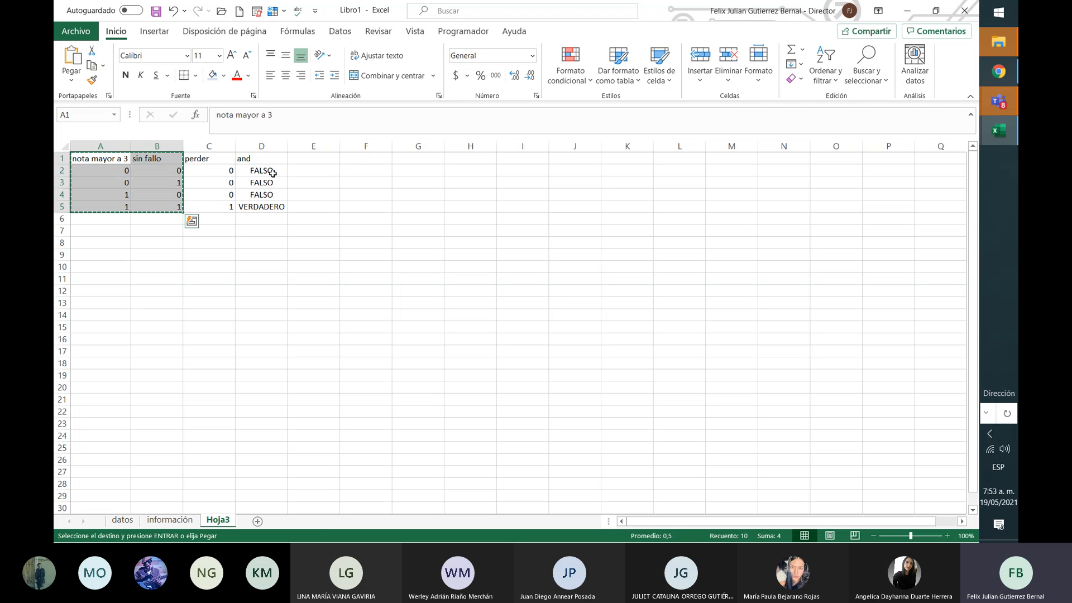
pyautogui.press('Down')
pyautogui.press('Down')
pyautogui.press('Down')
pyautogui.press('Down')
pyautogui.press('Down')
pyautogui.press('Down')
pyautogui.press('Down')
pyautogui.hotkey('ctrl', 'v')
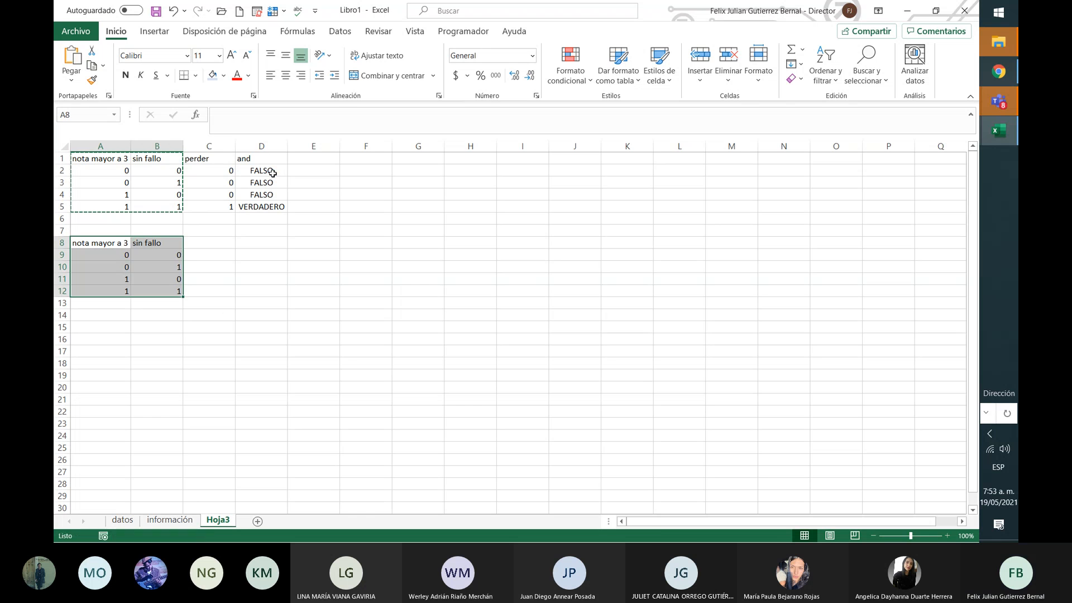
# Step: Head the new table's third column 'or' in C8
pyautogui.press('Right')
pyautogui.press('Right')
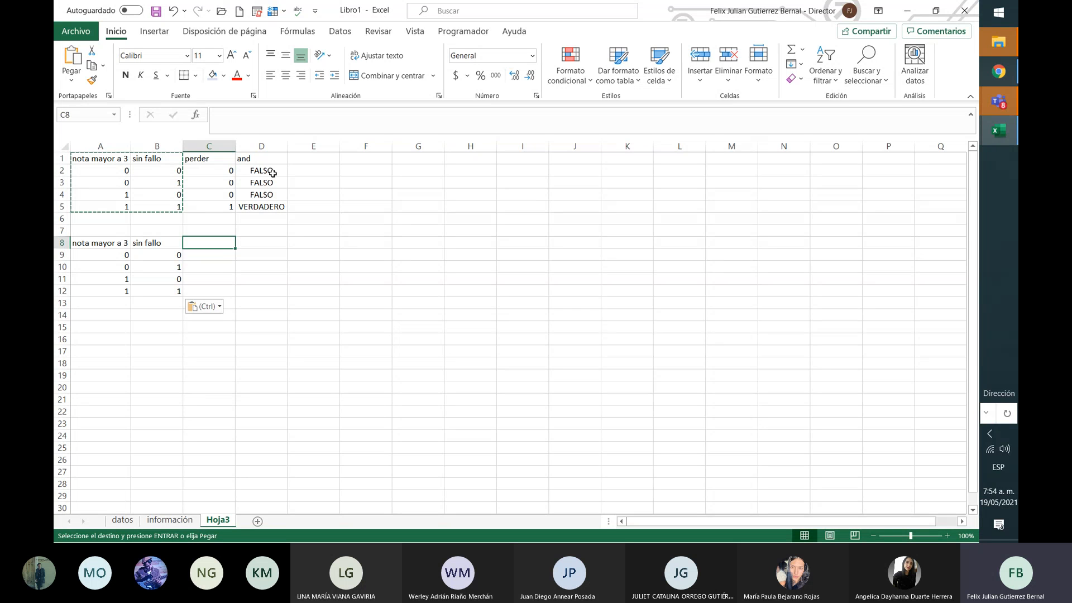
pyautogui.write('g')
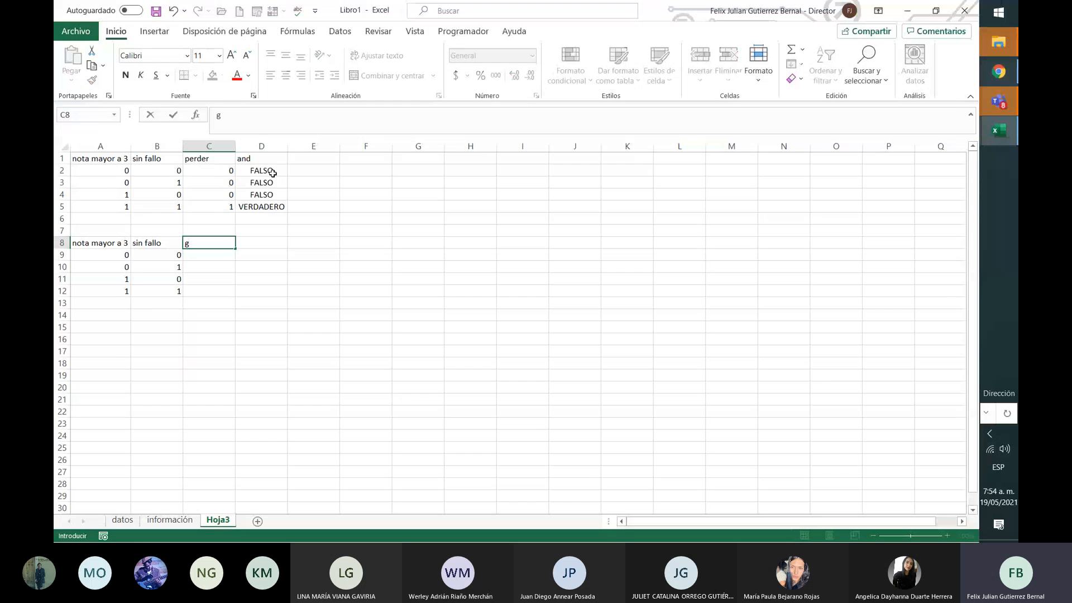
pyautogui.press('BackSpace')
pyautogui.write('or')
pyautogui.press('Return')
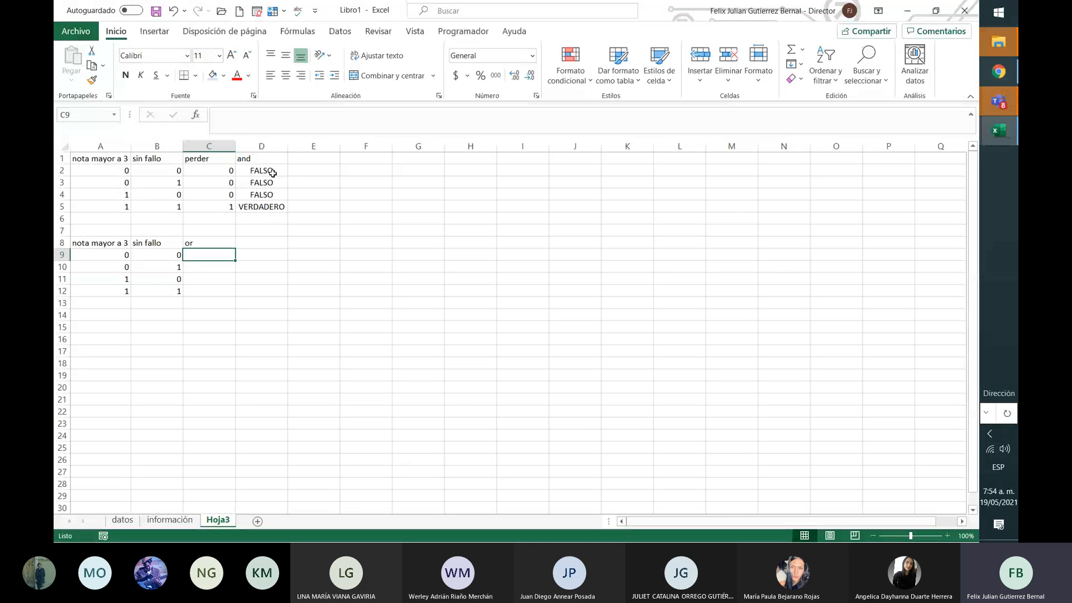
# Step: Enter 0, 1, 1, 1 into the or column C9:C12
pyautogui.press('Left')
pyautogui.press('Left')
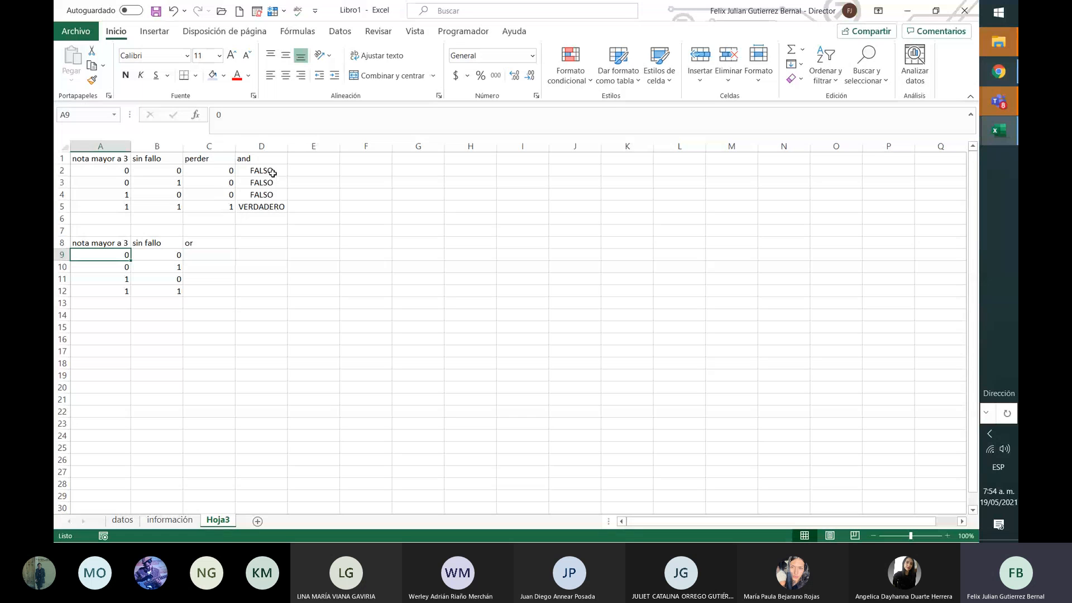
pyautogui.press('Right')
pyautogui.press('Right')
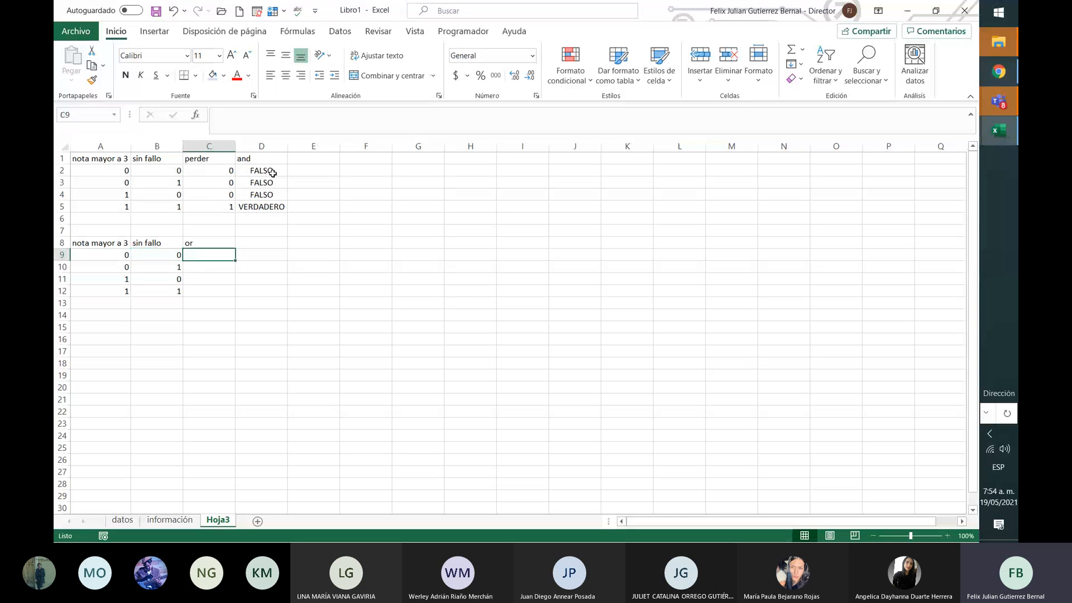
pyautogui.write('0')
pyautogui.press('Return')
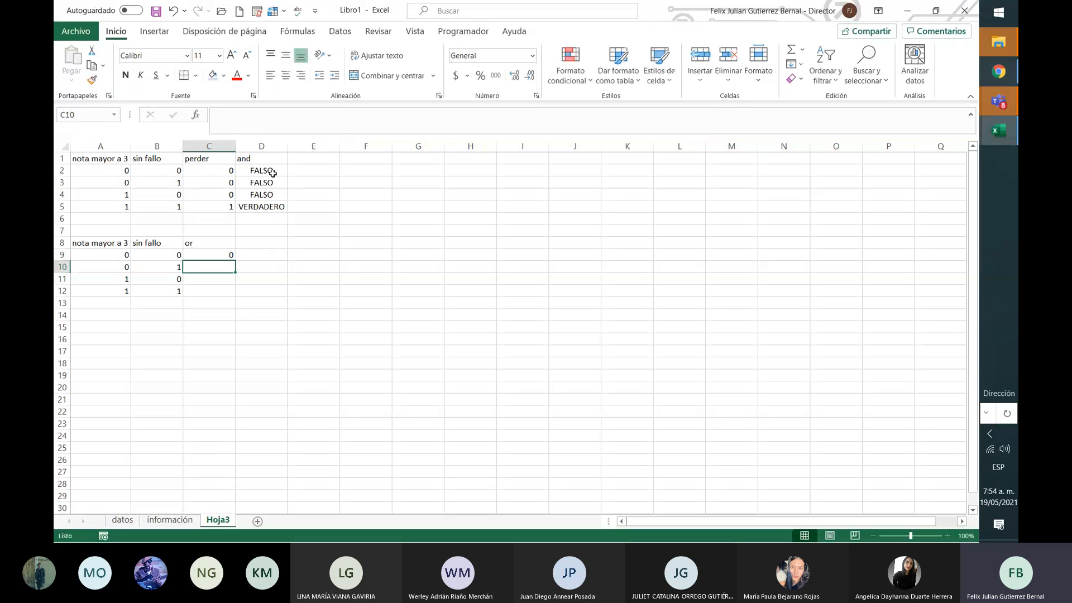
pyautogui.write('1')
pyautogui.press('Return')
pyautogui.write('1')
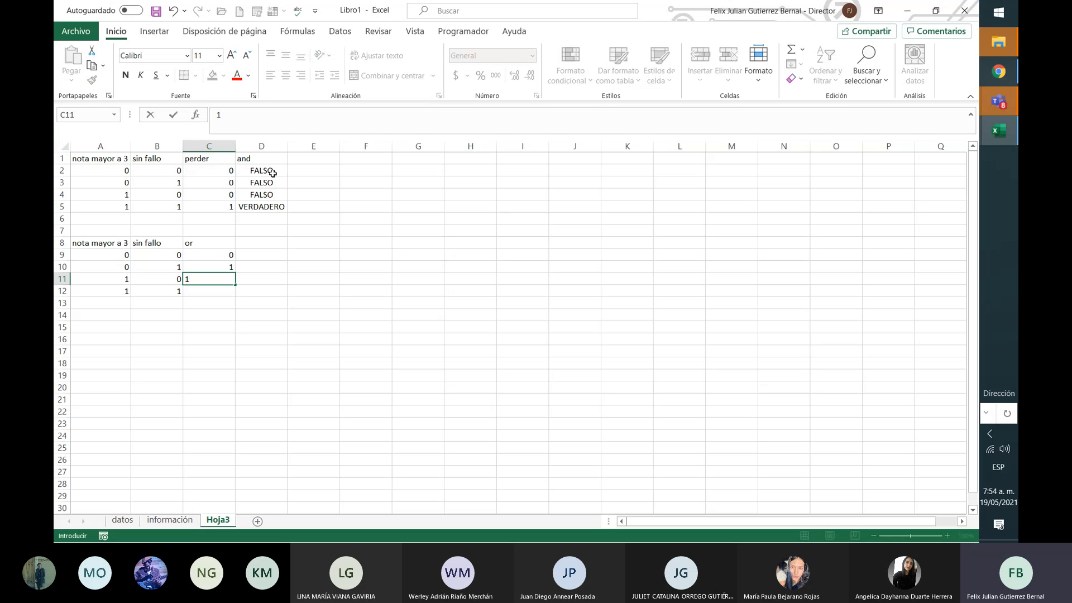
pyautogui.press('Return')
pyautogui.write('1')
pyautogui.press('Up')
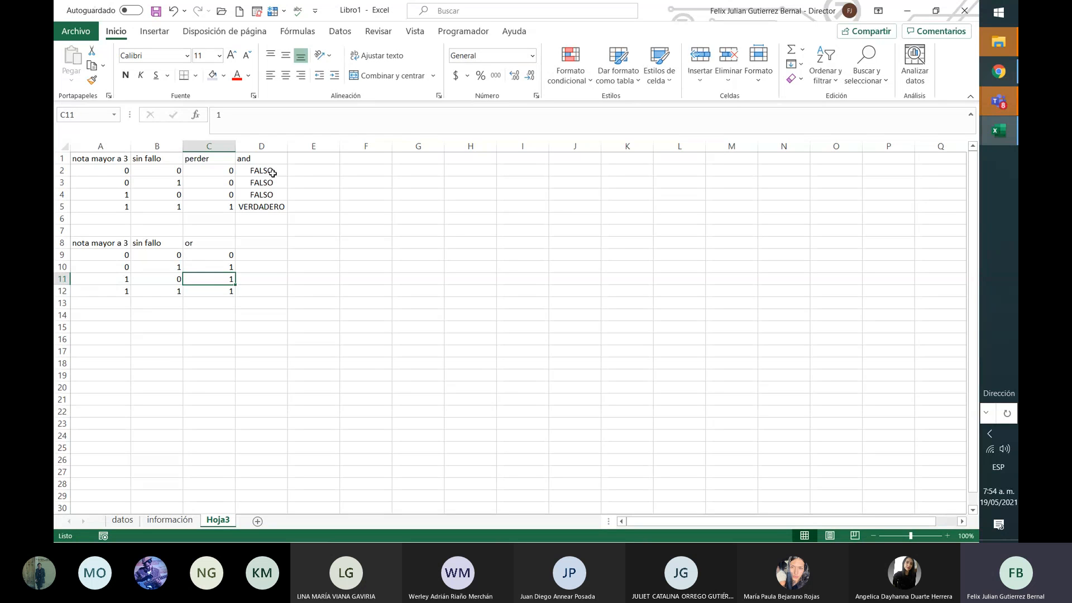
# Step: Review each row's inputs against its OR result in rows 9–12
pyautogui.press('Up')
pyautogui.press('Up')
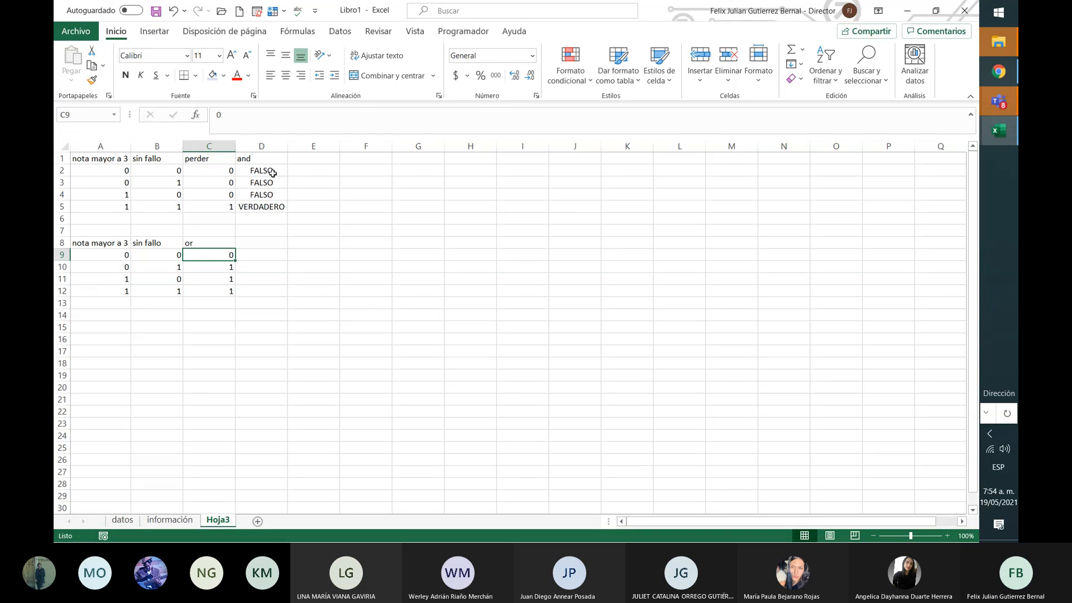
pyautogui.press('Left')
pyautogui.press('Left')
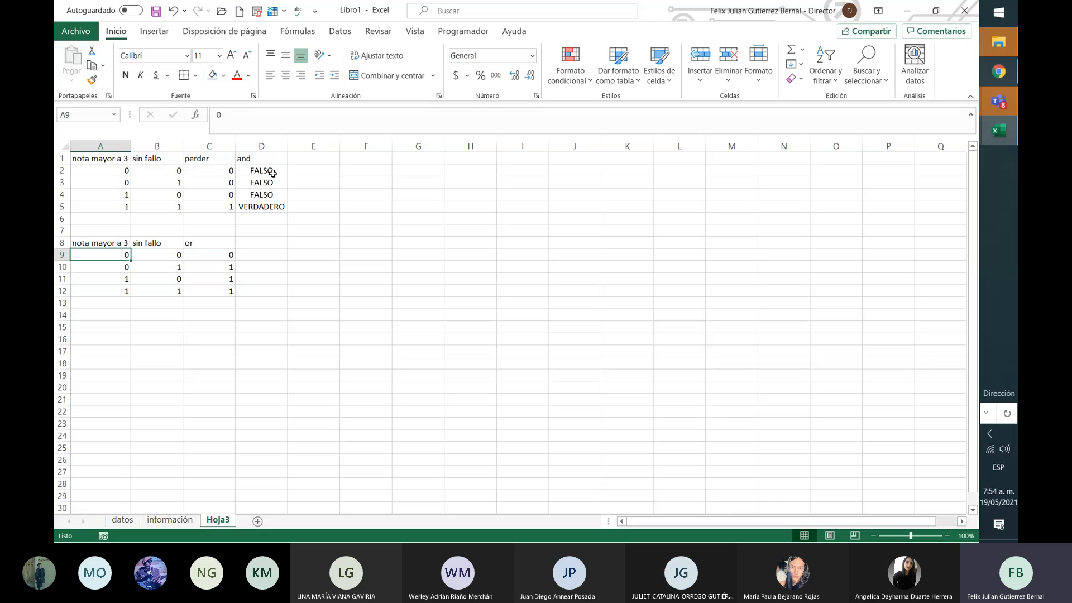
pyautogui.press('Down')
pyautogui.press('Right')
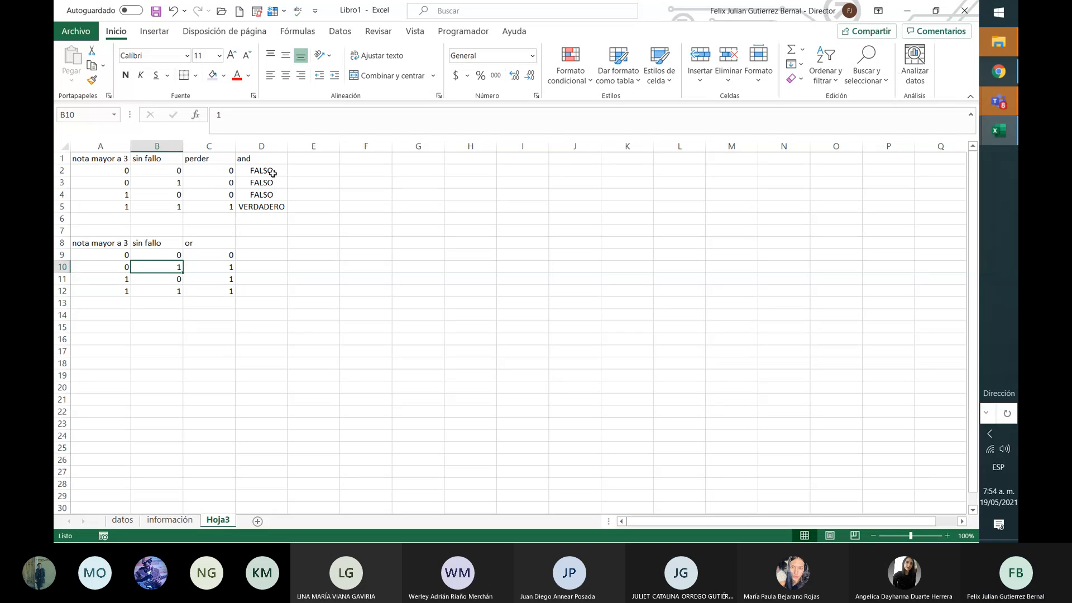
pyautogui.press('Left')
pyautogui.press('Down')
pyautogui.press('Up')
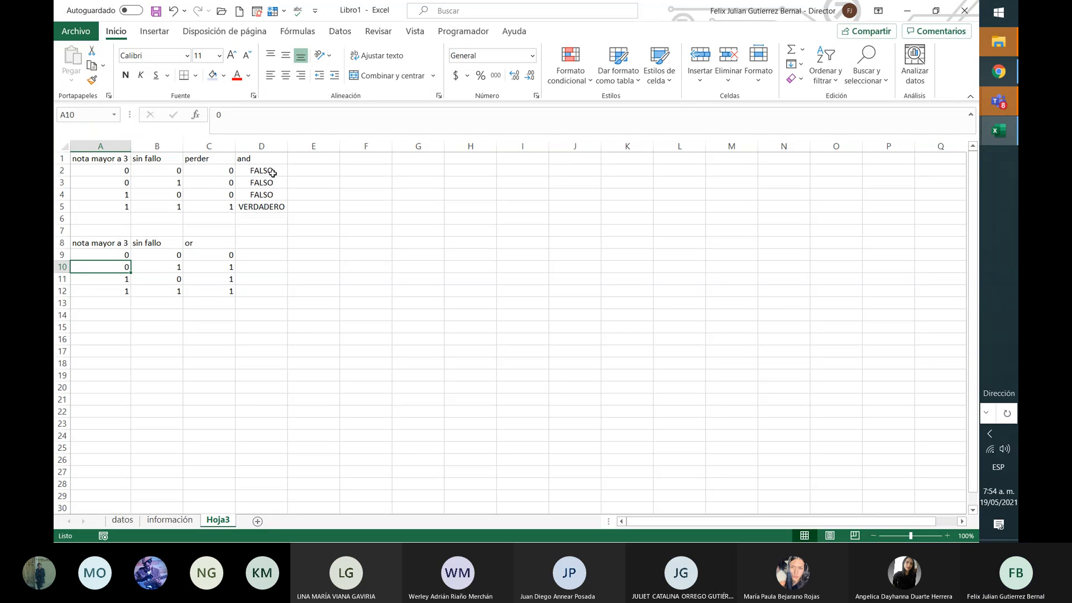
pyautogui.press('Right')
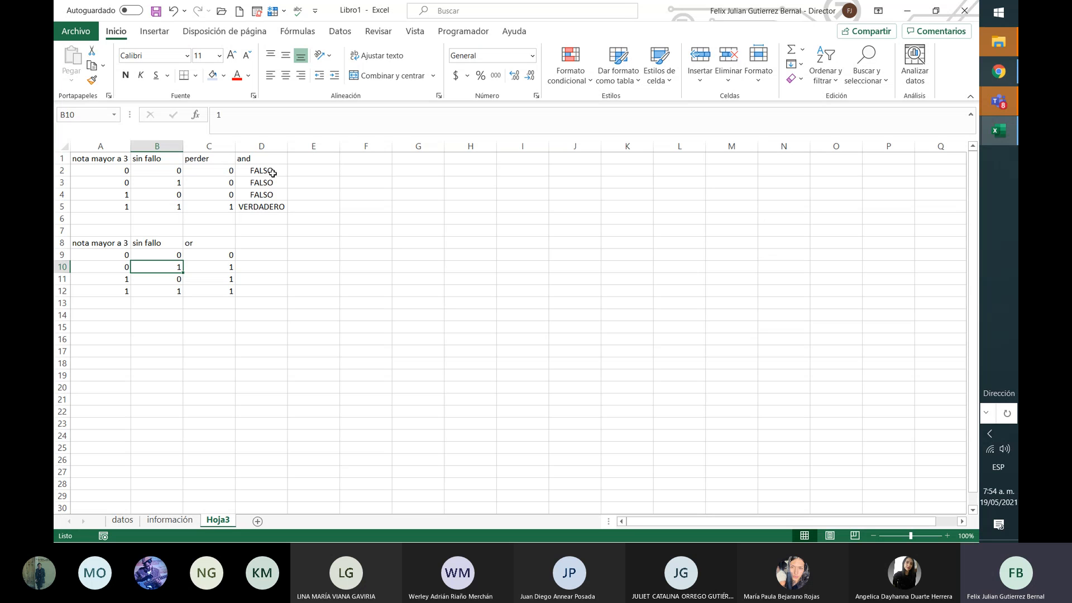
pyautogui.press('Left')
pyautogui.press('Down')
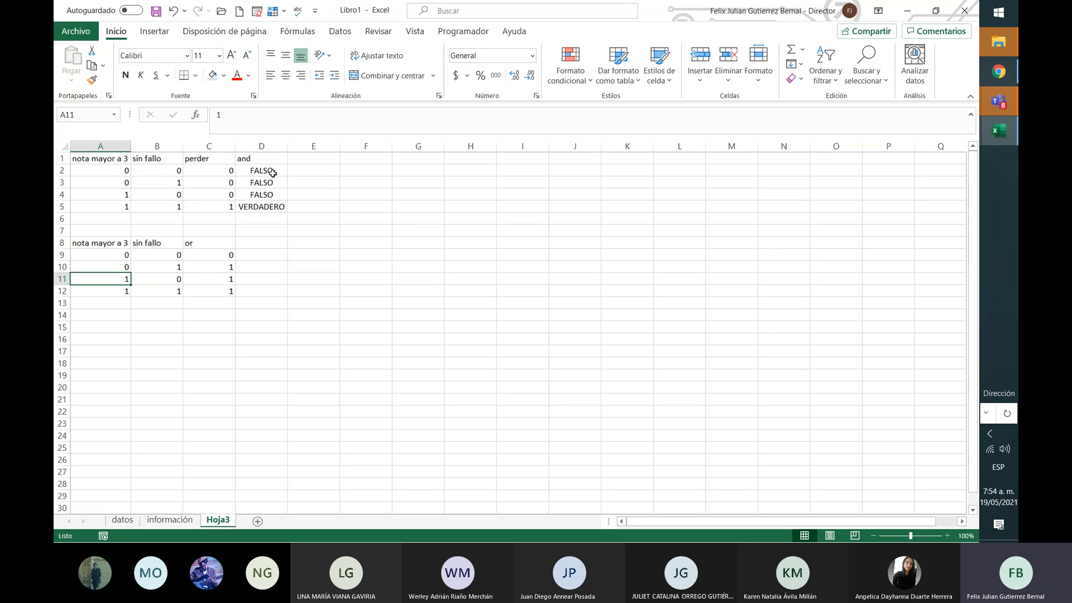
pyautogui.press('Down')
pyautogui.press('Right')
pyautogui.press('Right')
pyautogui.press('Up')
pyautogui.press('Up')
pyautogui.press('Up')
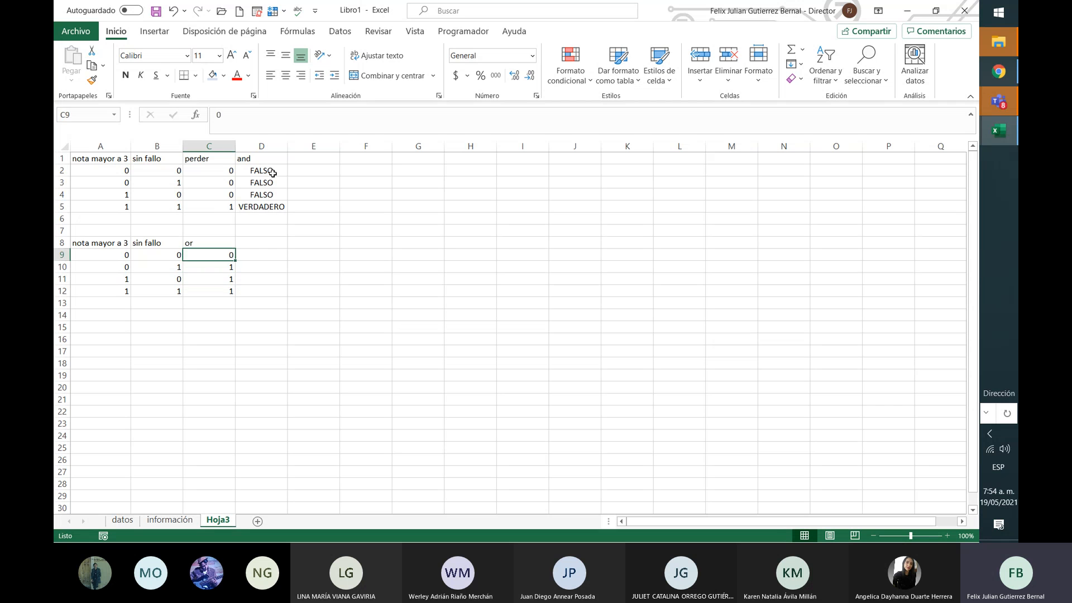
pyautogui.press('Up')
pyautogui.press('Up')
pyautogui.press('Up')
pyautogui.press('Up')
pyautogui.press('Up')
pyautogui.press('Up')
pyautogui.press('Left')
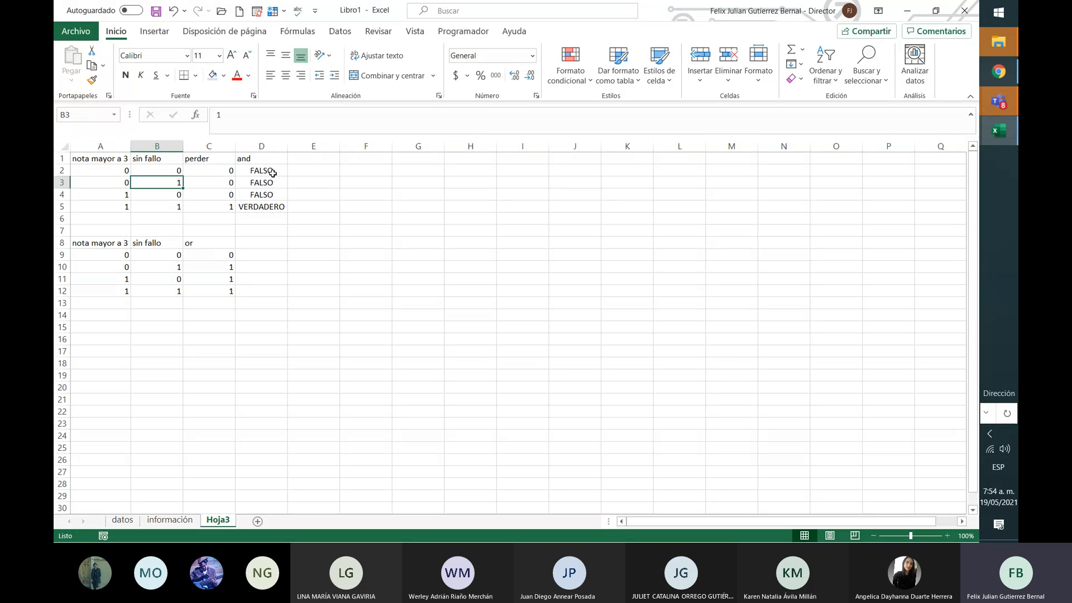
pyautogui.press('Down')
pyautogui.press('Down')
pyautogui.press('Down')
pyautogui.press('Down')
pyautogui.press('Down')
pyautogui.press('Down')
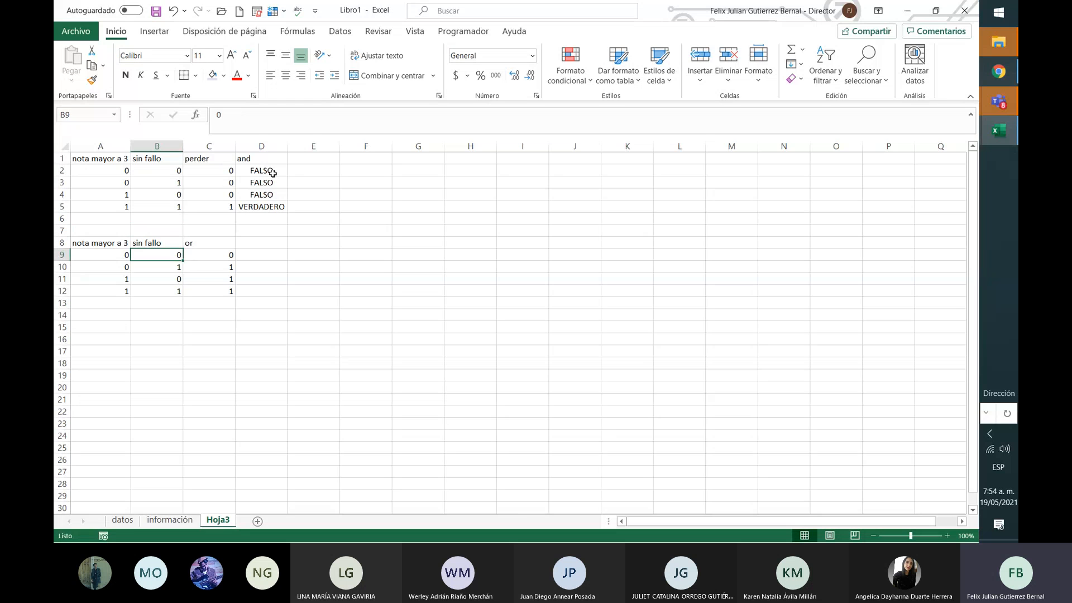
pyautogui.press('Up')
pyautogui.press('Up')
pyautogui.press('Up')
pyautogui.press('Up')
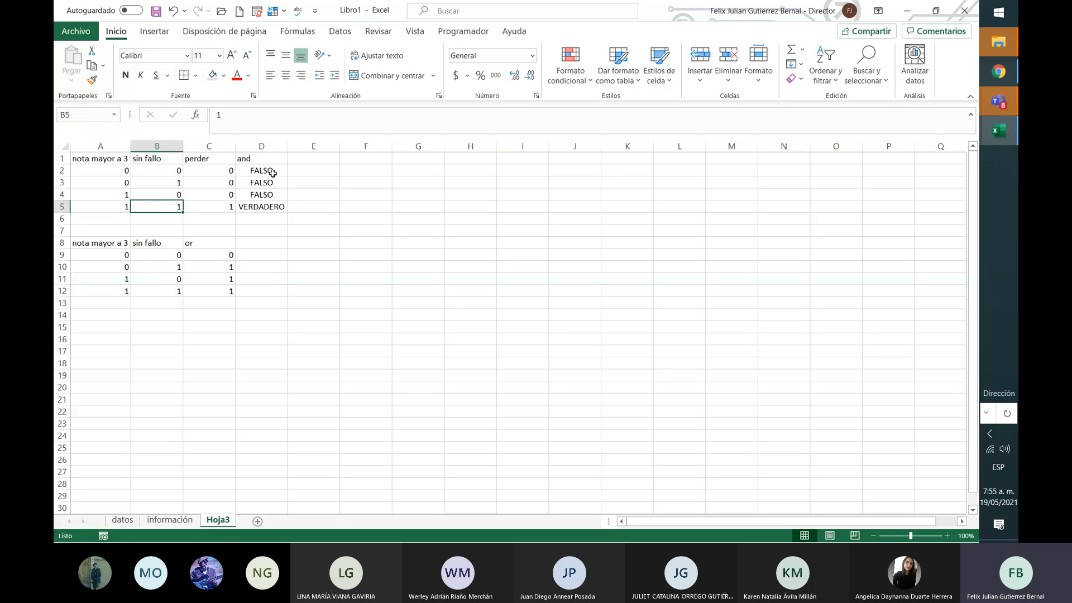
pyautogui.press('Down')
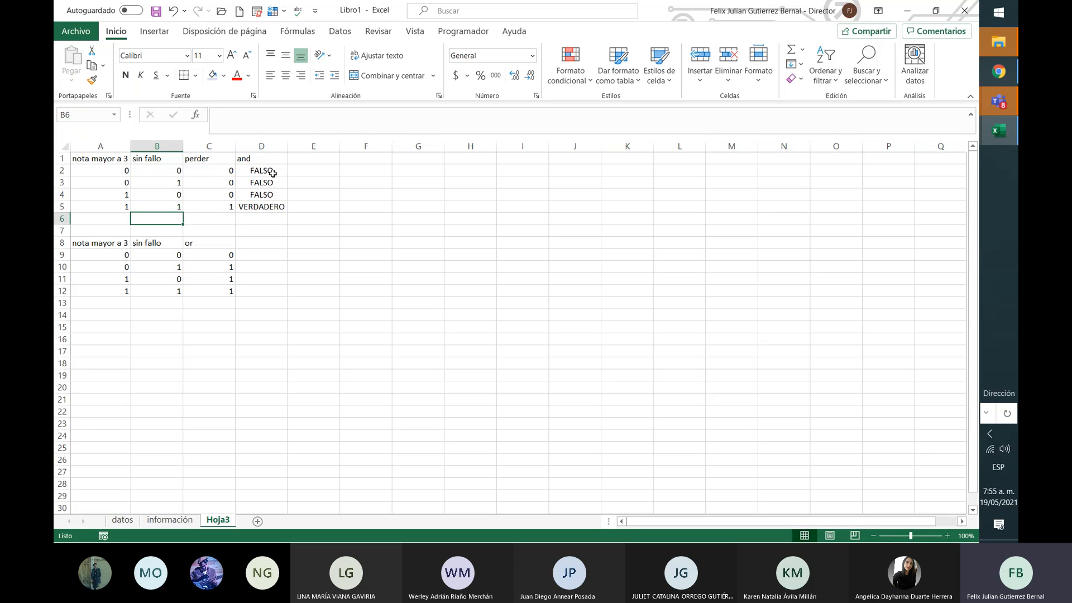
pyautogui.press('Down')
pyautogui.press('Up')
pyautogui.press('Down')
pyautogui.press('Down')
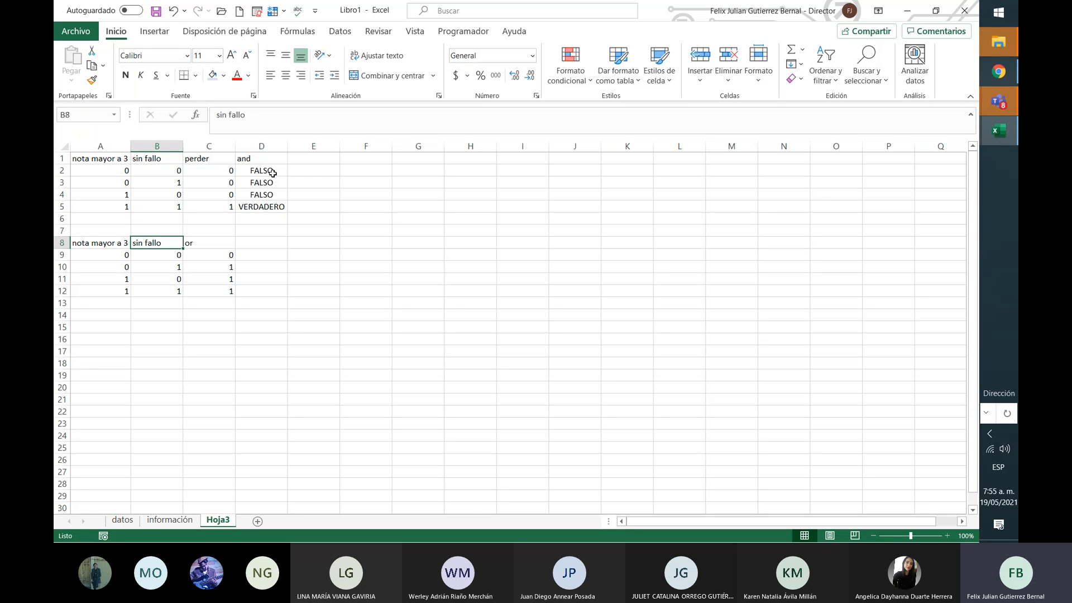
pyautogui.press('Down')
pyautogui.press('Down')
pyautogui.press('Down')
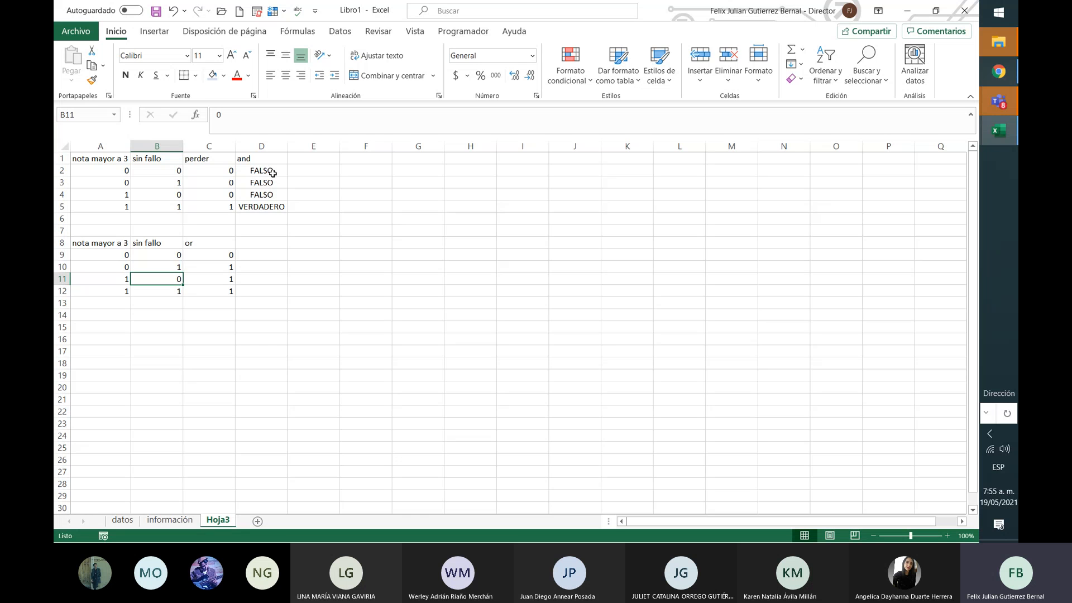
pyautogui.press('Up')
pyautogui.press('Left')
pyautogui.press('Down')
pyautogui.press('Up')
pyautogui.press('Right')
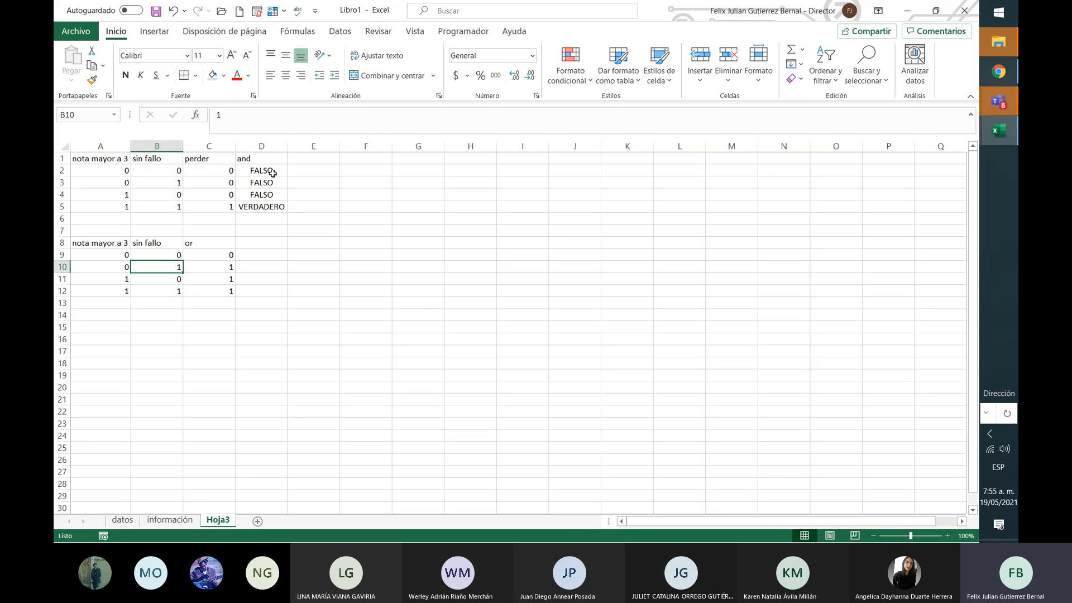
# Step: Enter =O(A9;B9) in D9 to OR the row's two input values
pyautogui.press('Left')
pyautogui.press('Down')
pyautogui.press('Up')
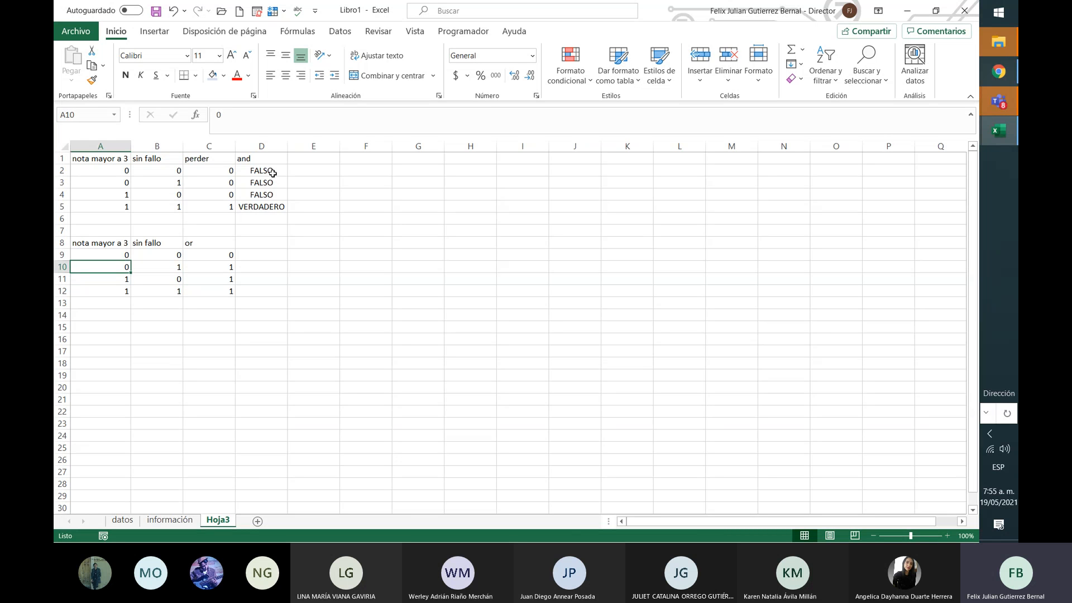
pyautogui.press('Right')
pyautogui.press('Down')
pyautogui.press('Left')
pyautogui.press('Up')
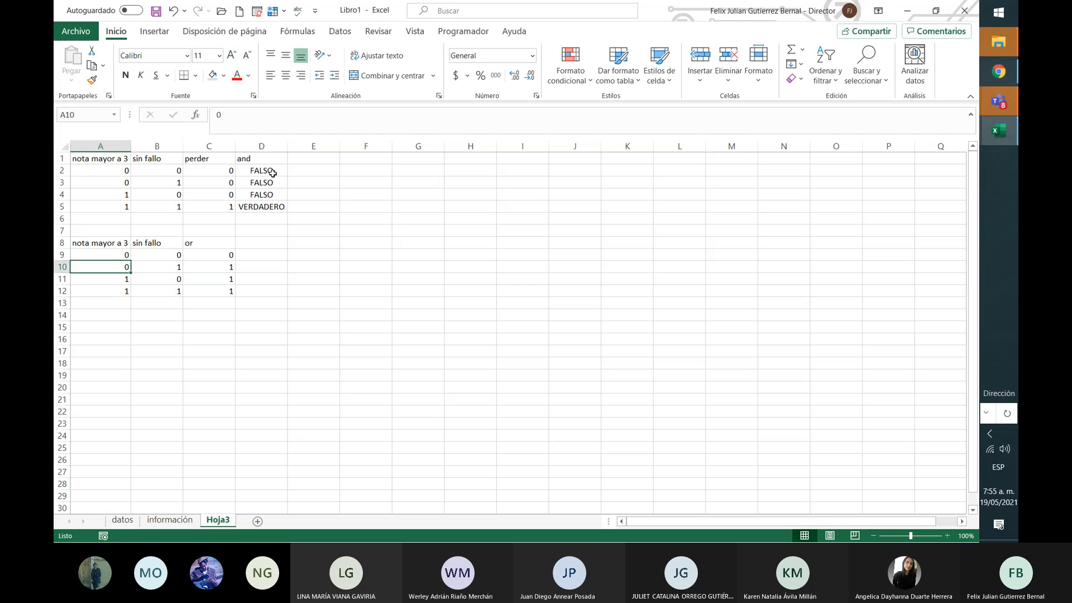
pyautogui.press('Right')
pyautogui.press('Right')
pyautogui.press('Right')
pyautogui.press('Up')
pyautogui.press('Up')
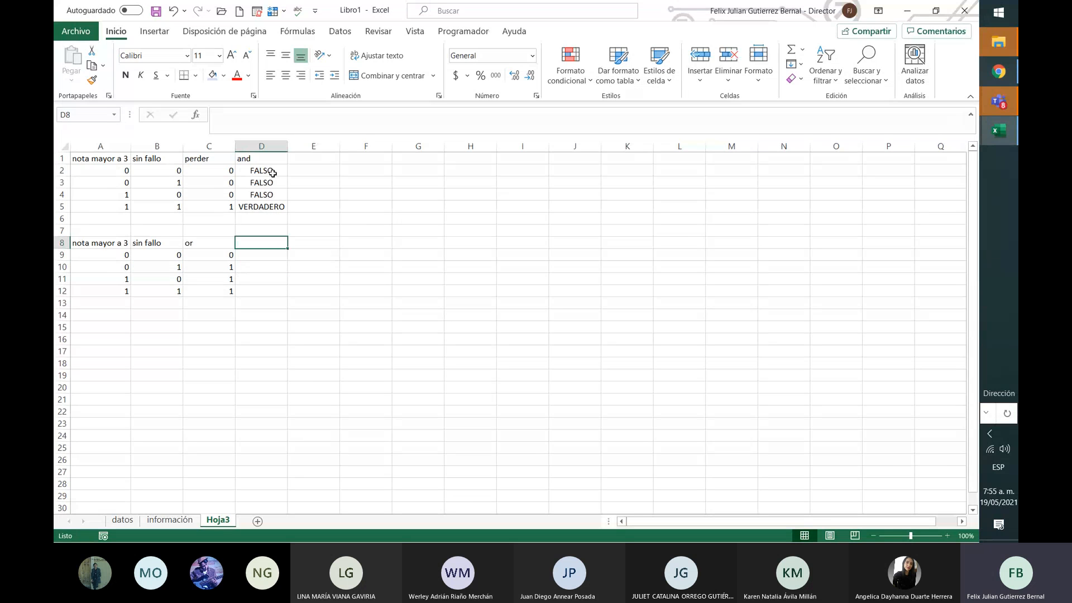
pyautogui.press('Down')
pyautogui.write('=')
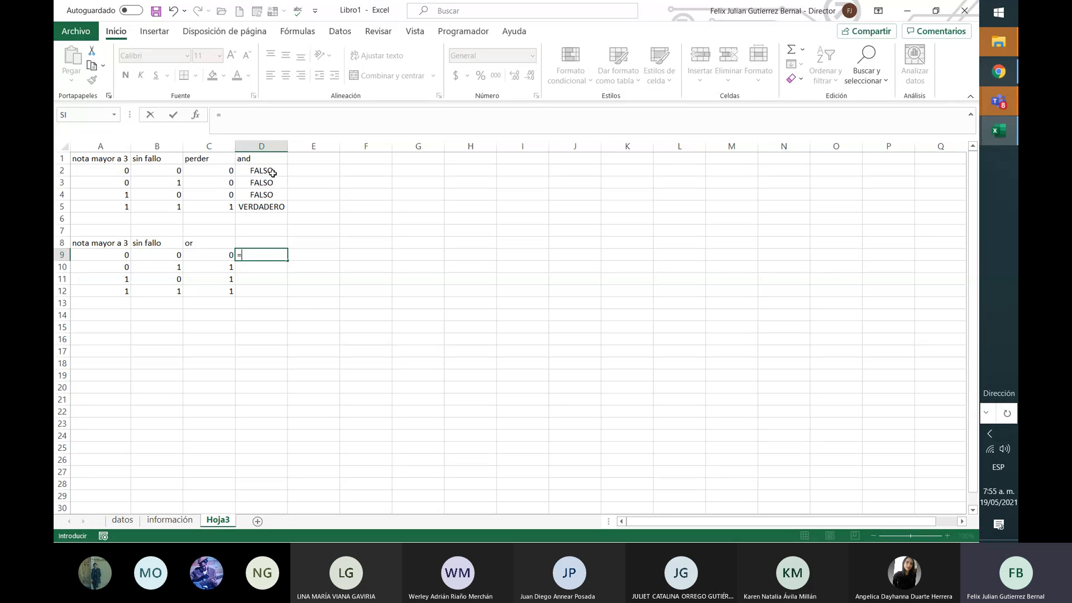
pyautogui.write('o')
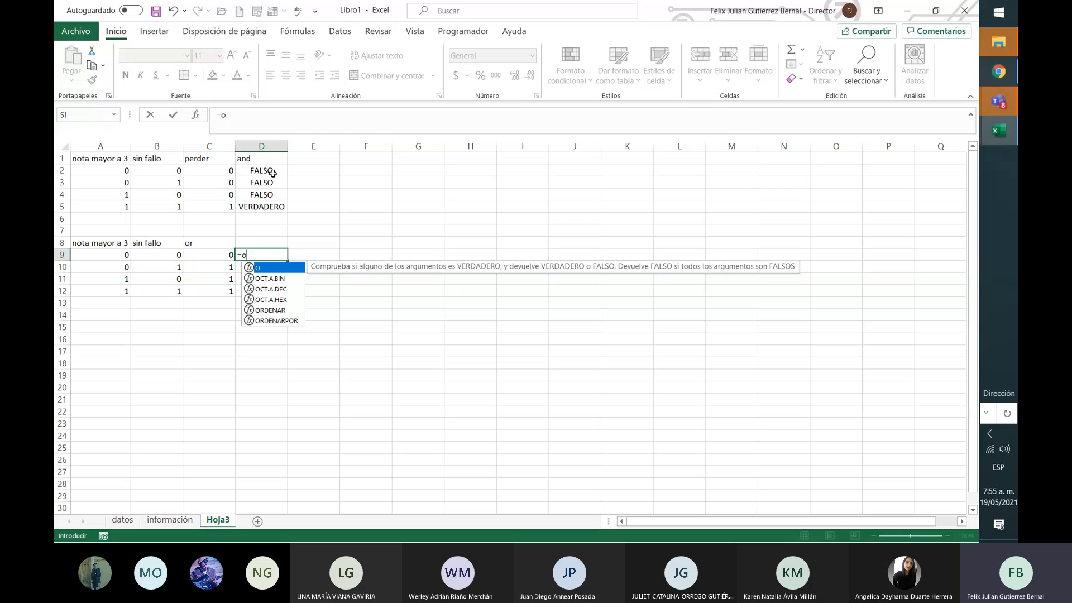
pyautogui.doubleClick(277, 268)
pyautogui.write('((')
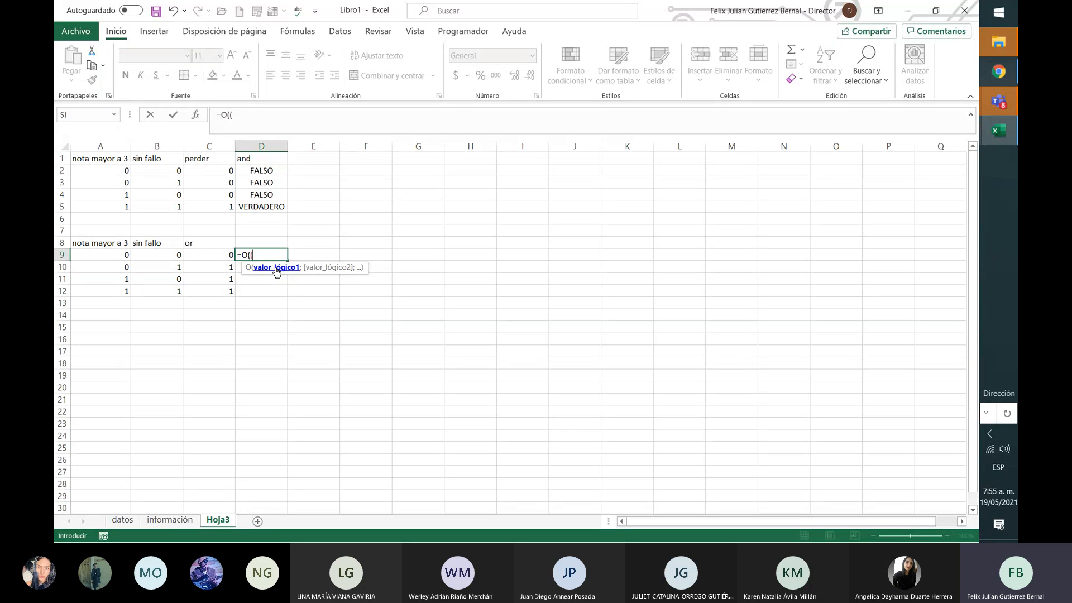
pyautogui.click(124, 269)
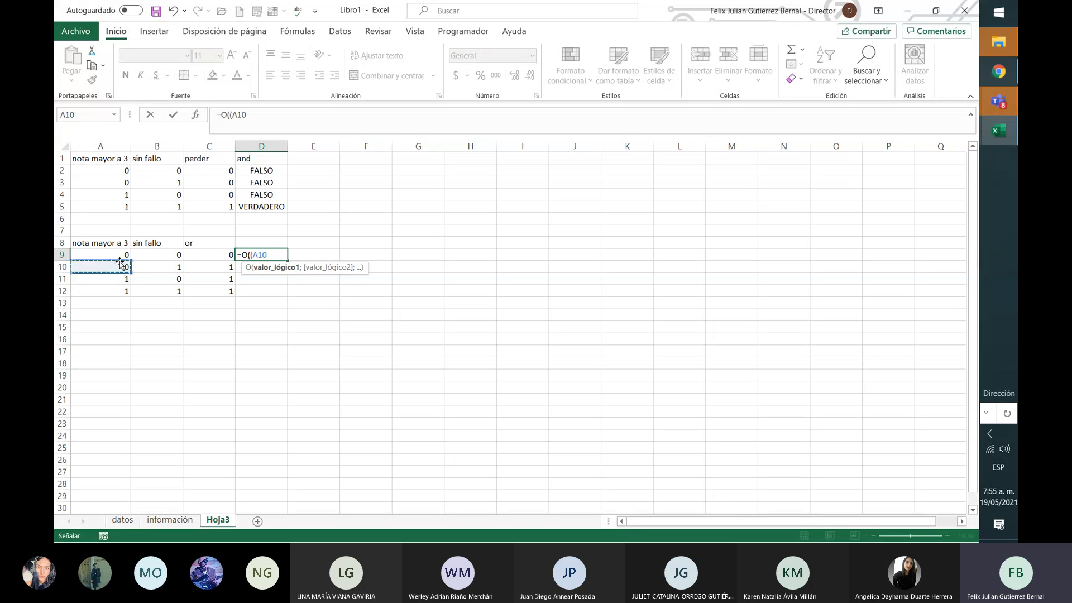
pyautogui.click(124, 254)
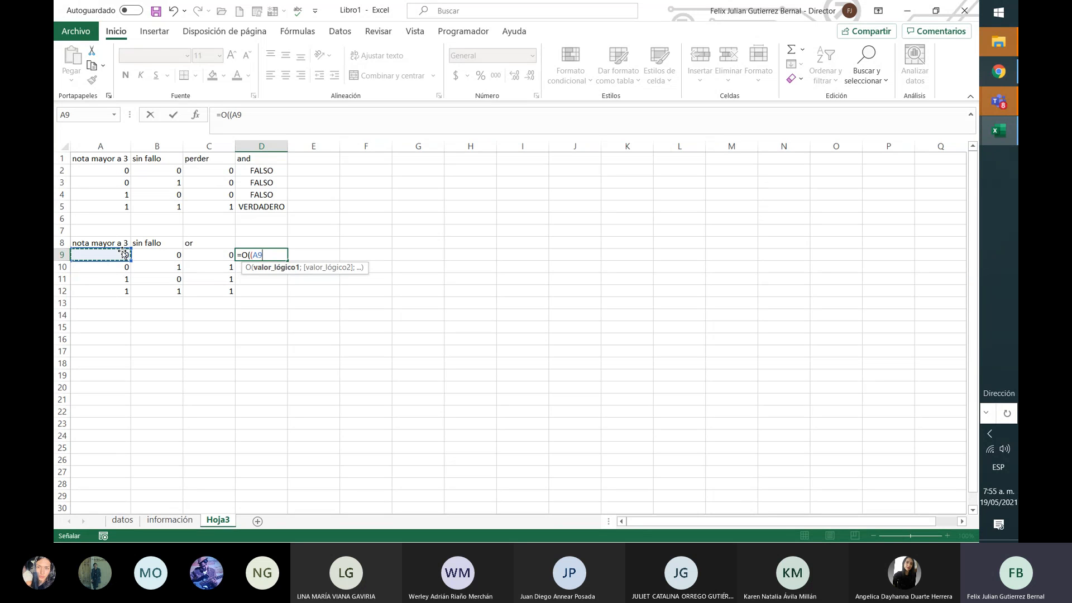
pyautogui.write(';')
pyautogui.click(152, 254)
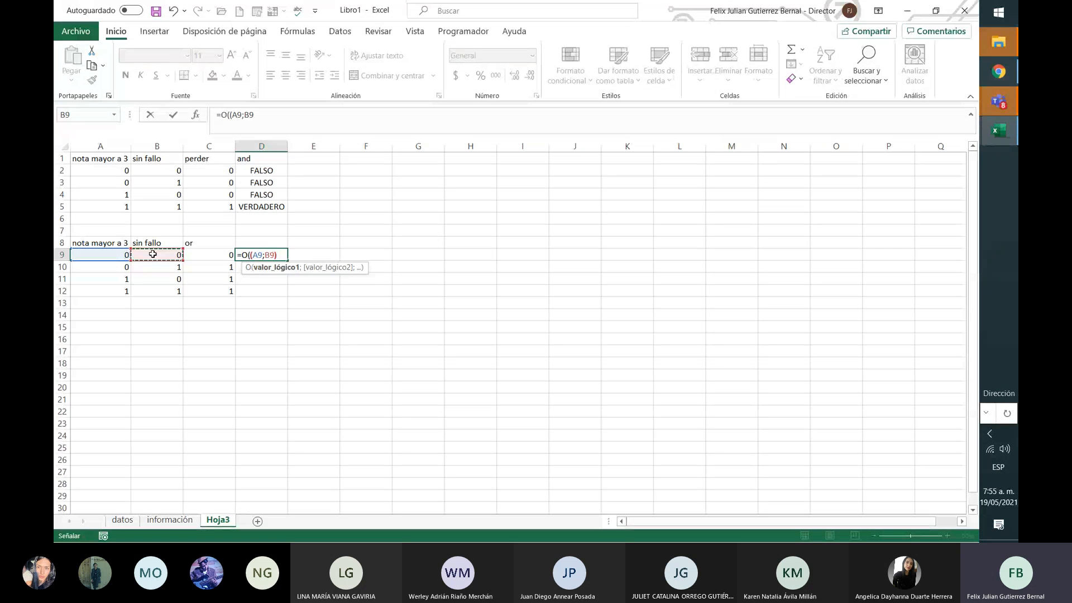
pyautogui.write(')')
pyautogui.press('Return')
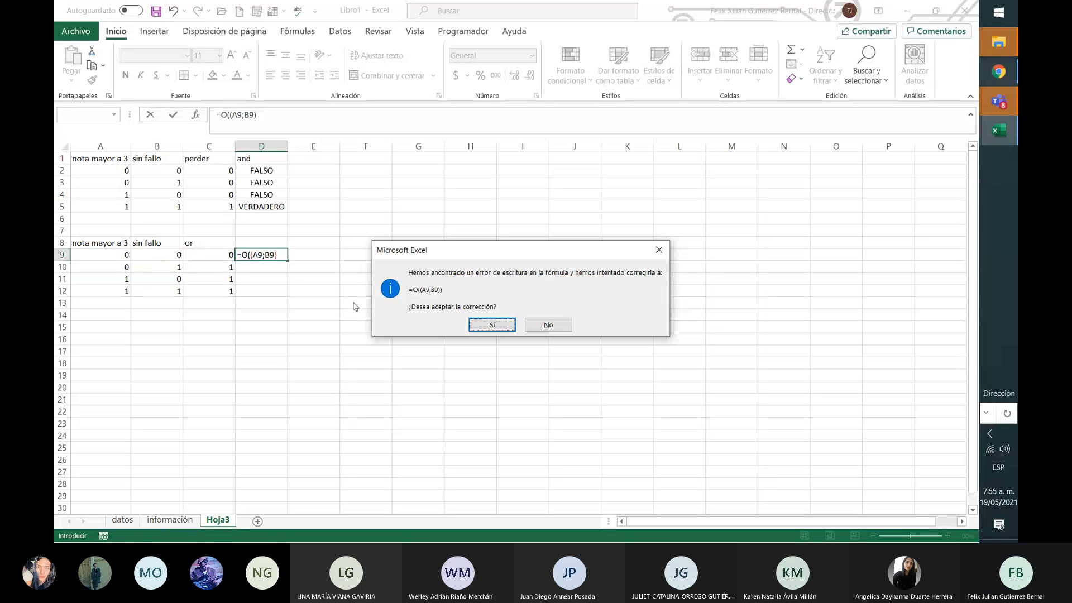
# Step: Accept the formula correction and fill D9's OR formula down to D12
pyautogui.click(492, 325)
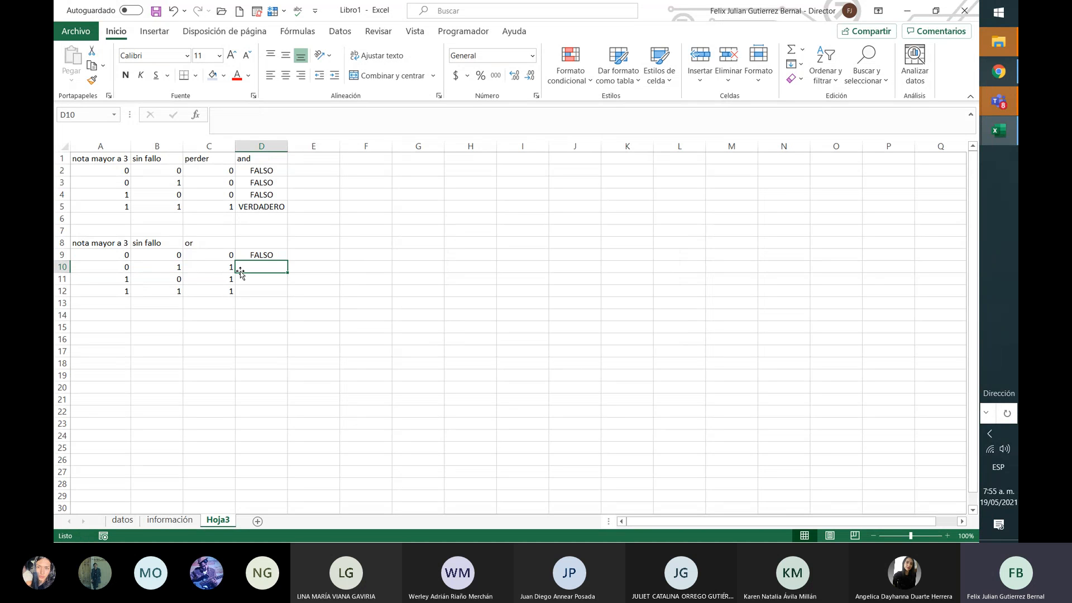
pyautogui.click(262, 256)
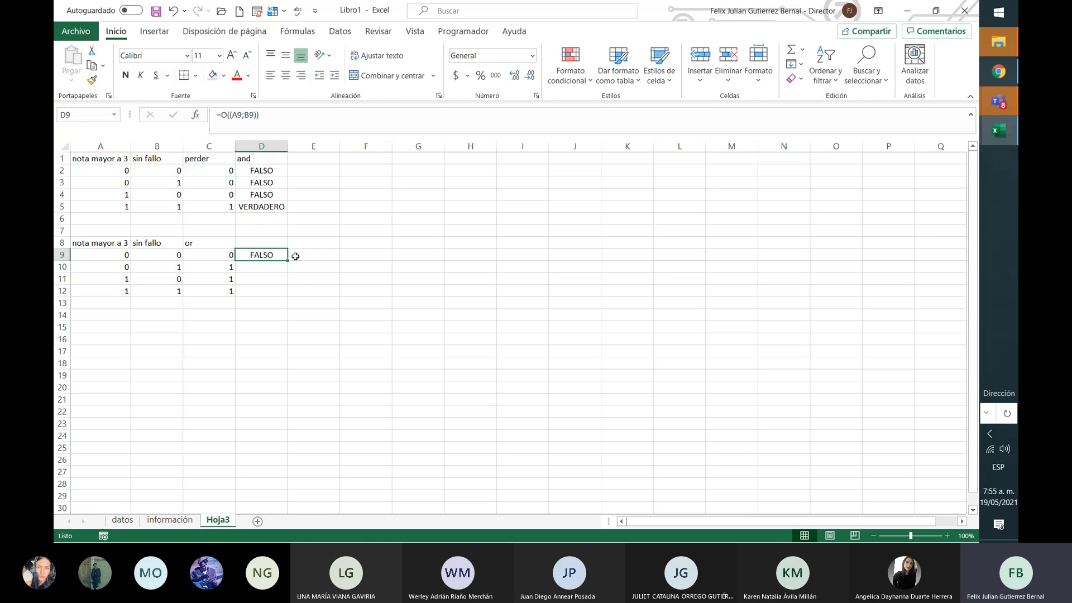
pyautogui.moveTo(288, 260); pyautogui.dragTo(291, 292)
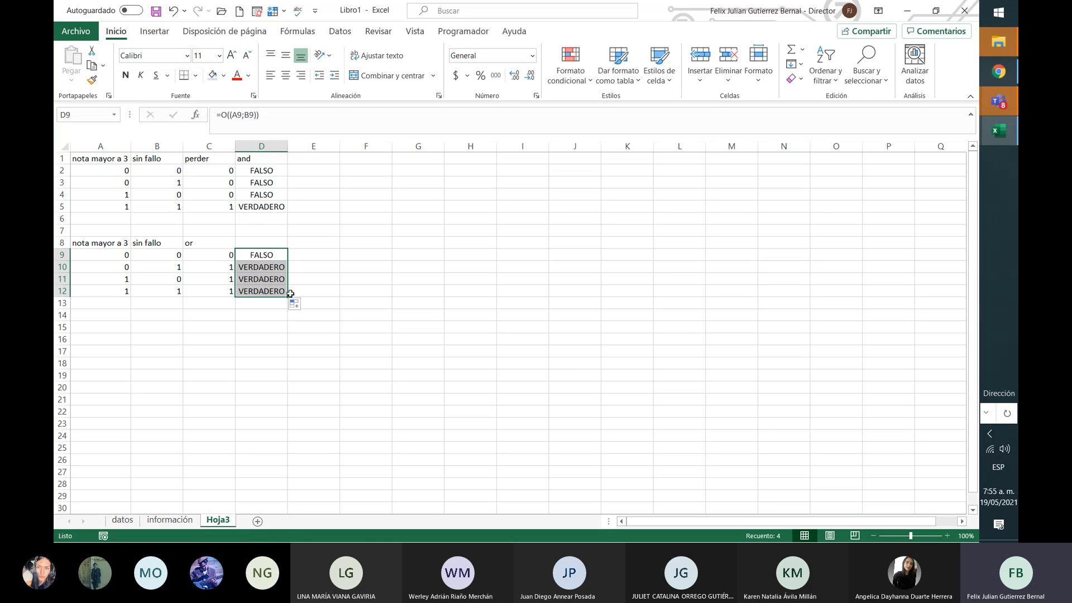
pyautogui.click(335, 266)
pyautogui.click(271, 266)
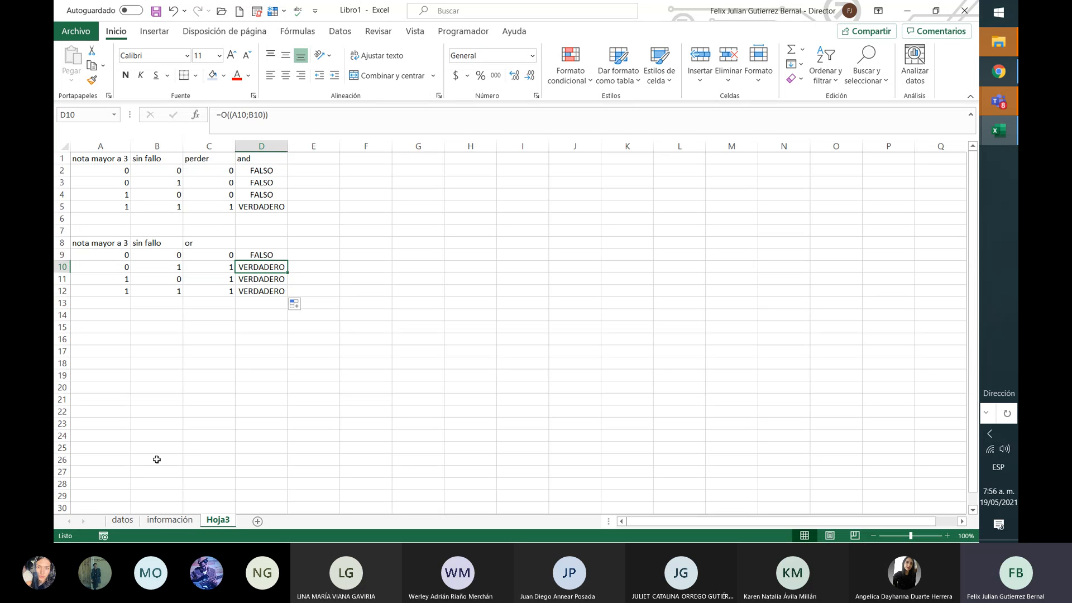
# Step: Go to the información sheet and select L2 under disciplinar (4-6)
pyautogui.click(169, 520)
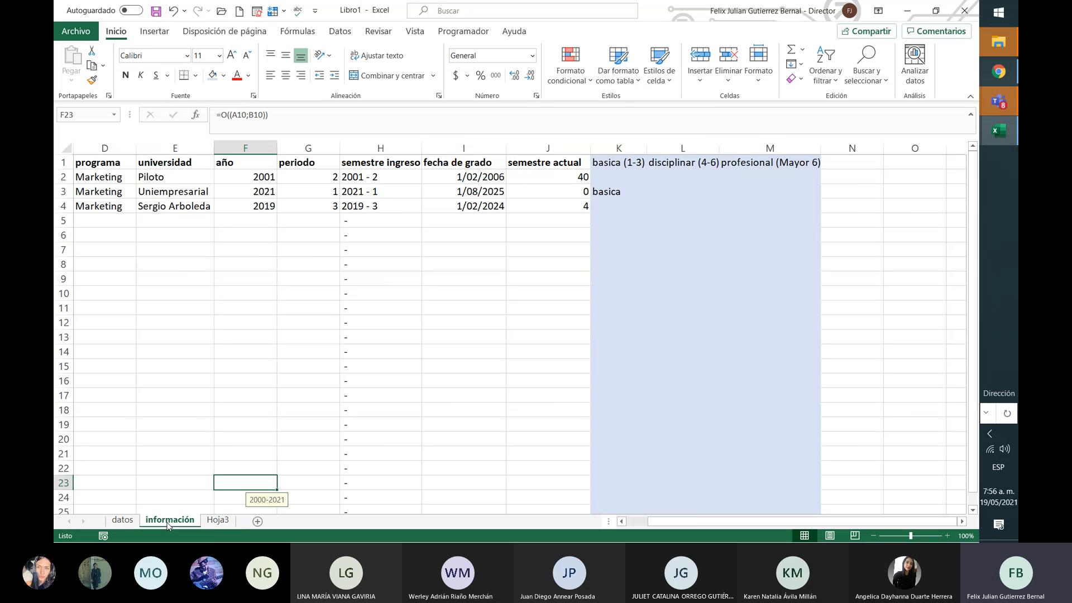
pyautogui.click(658, 177)
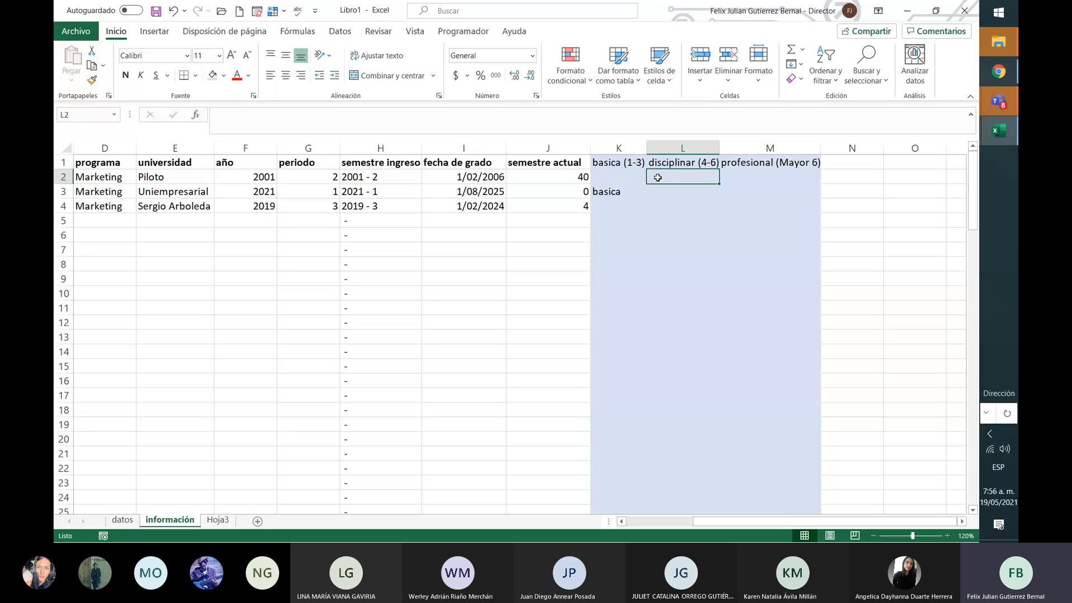
# Step: Enter =Y(J2>3;J2<7) in L2 to test the semestre actual range
pyautogui.write('=y')
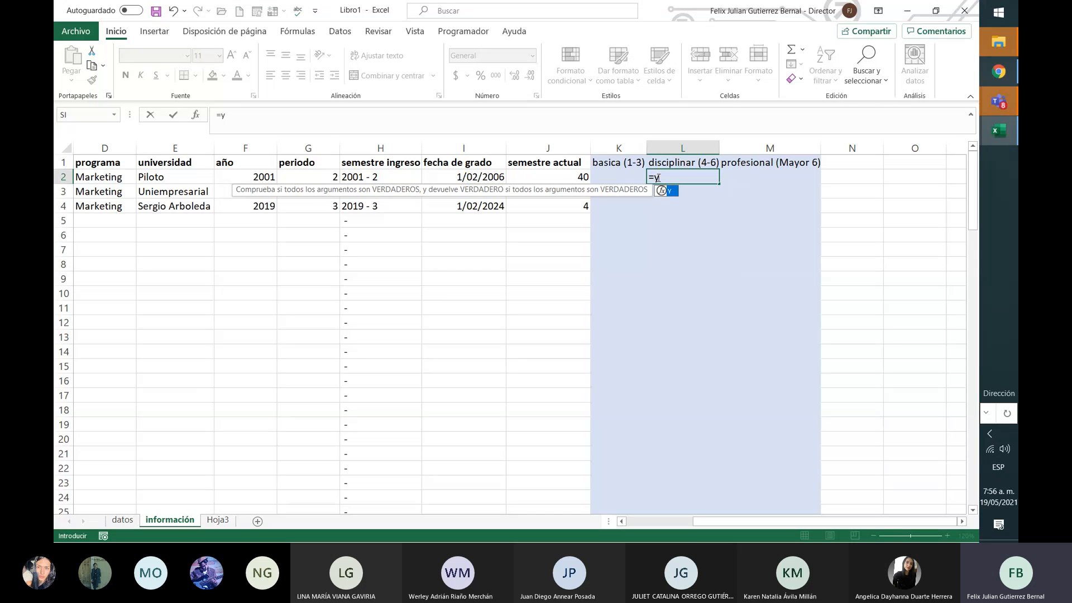
pyautogui.write('(')
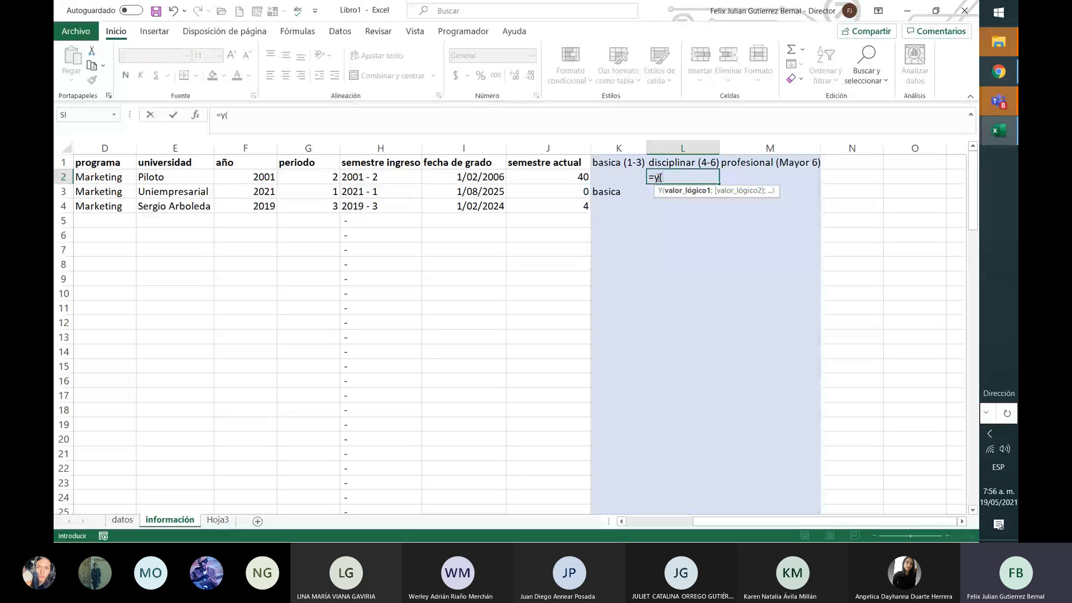
pyautogui.click(555, 179)
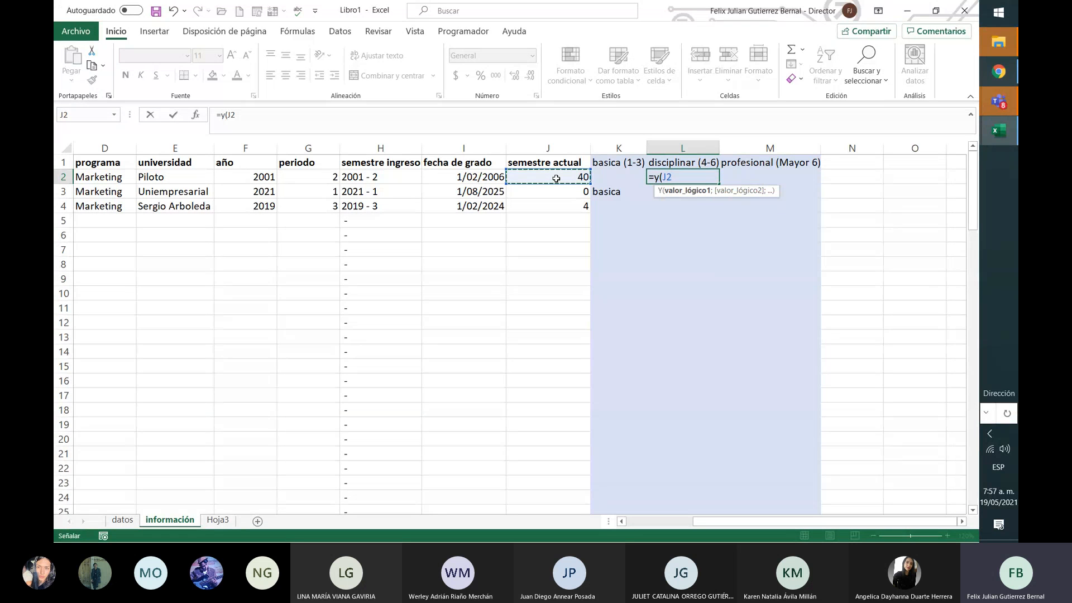
pyautogui.write('>3;')
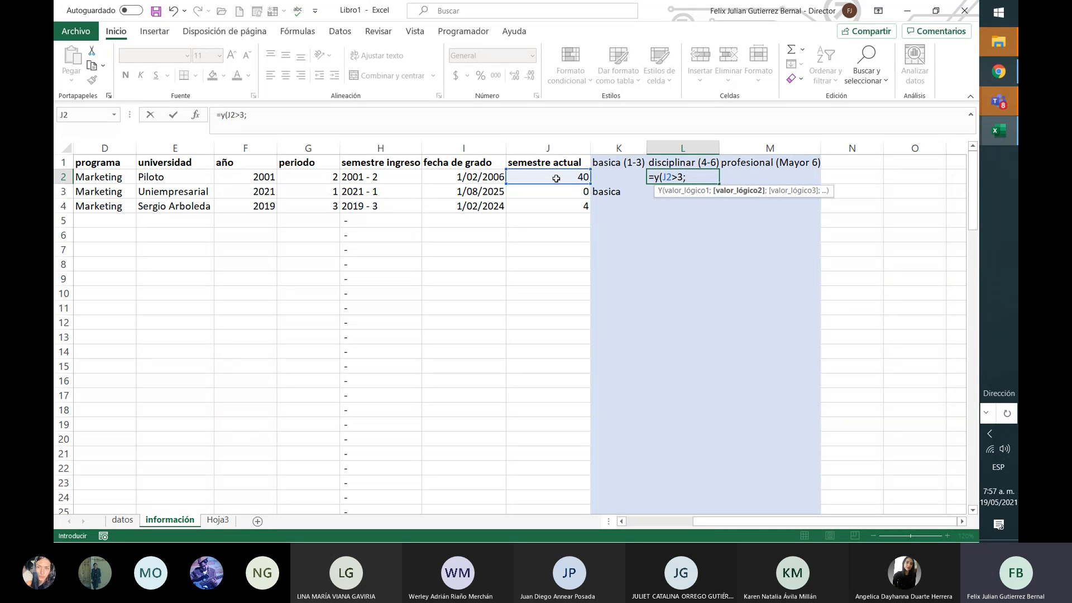
pyautogui.press('BackSpace')
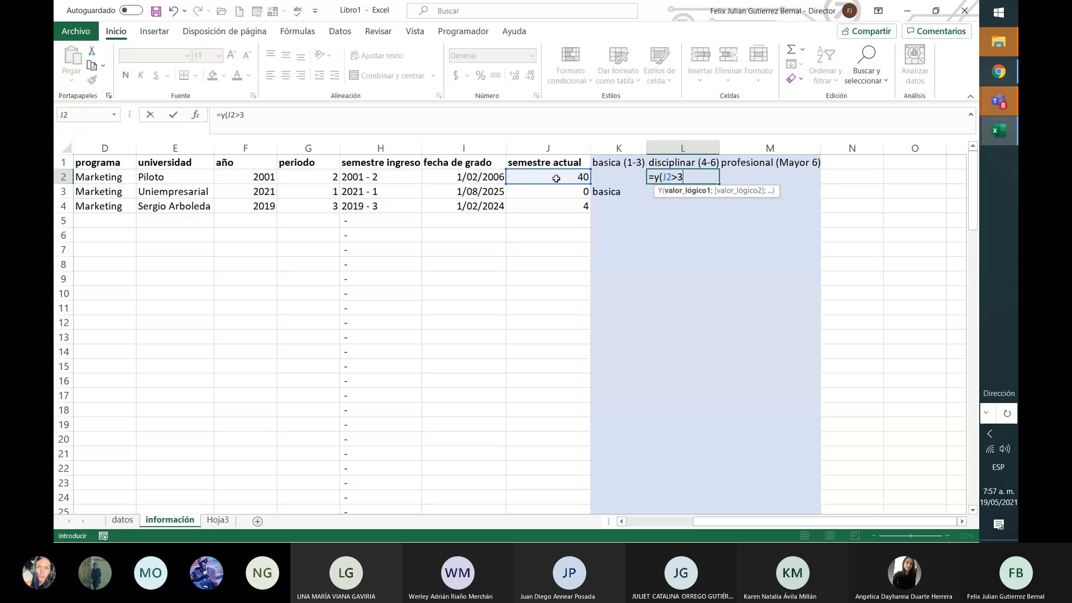
pyautogui.write(';')
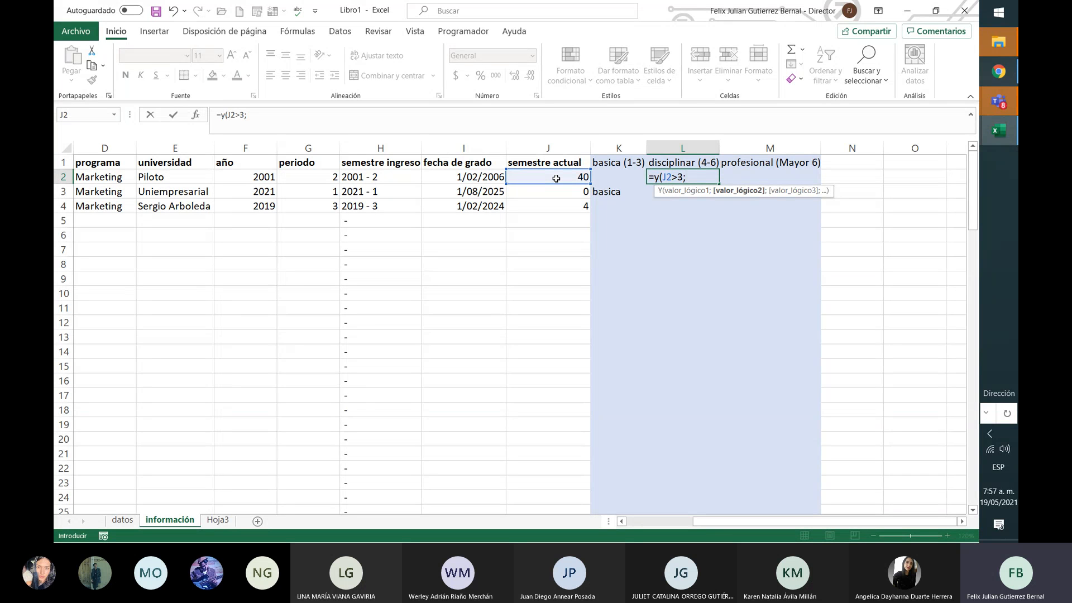
pyautogui.click(556, 179)
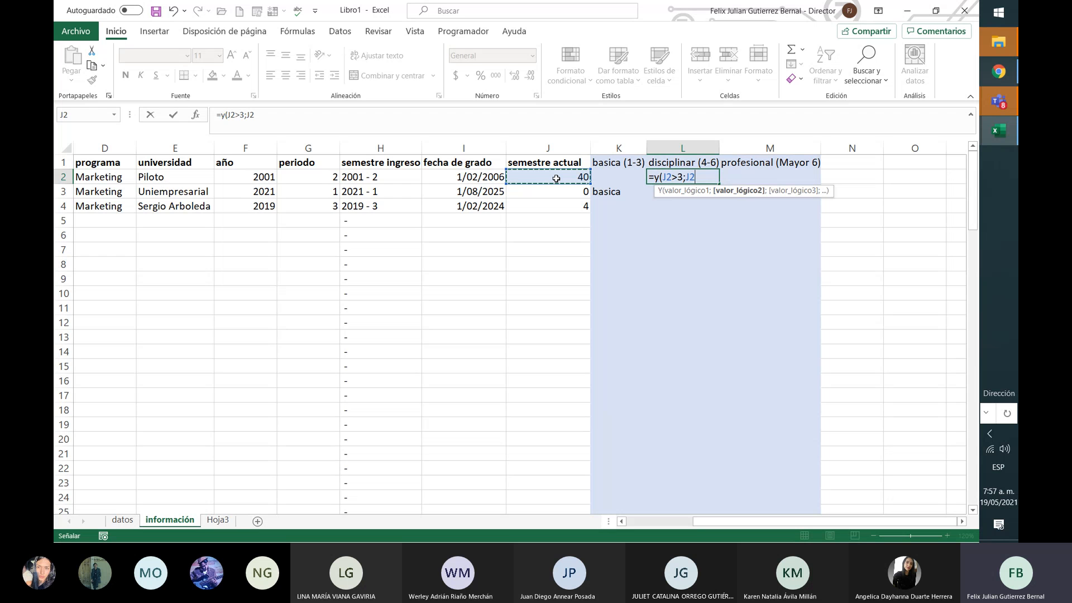
pyautogui.write('<7)')
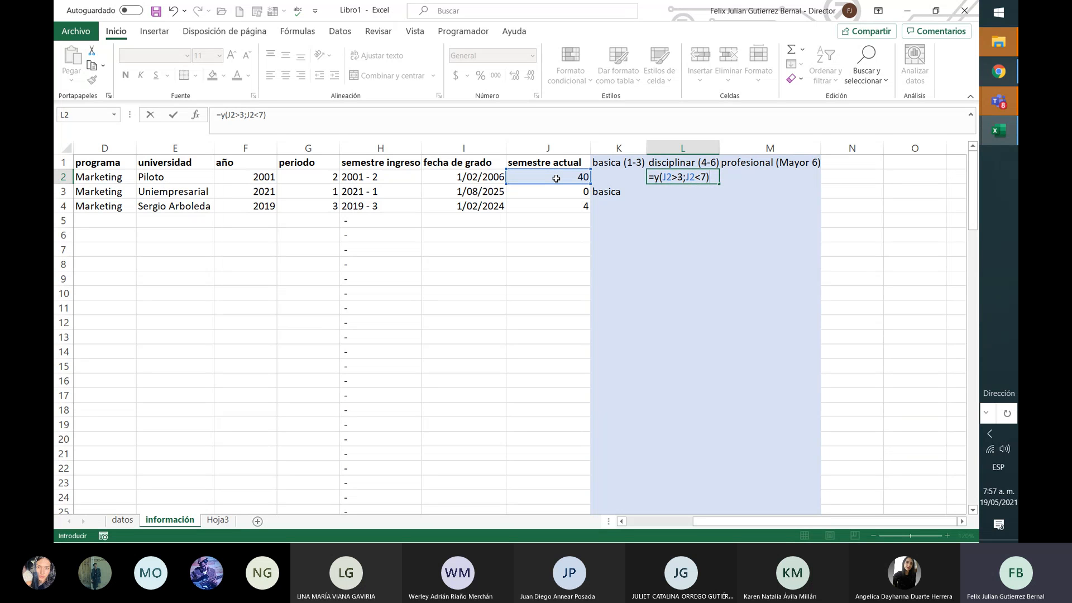
pyautogui.press('Return')
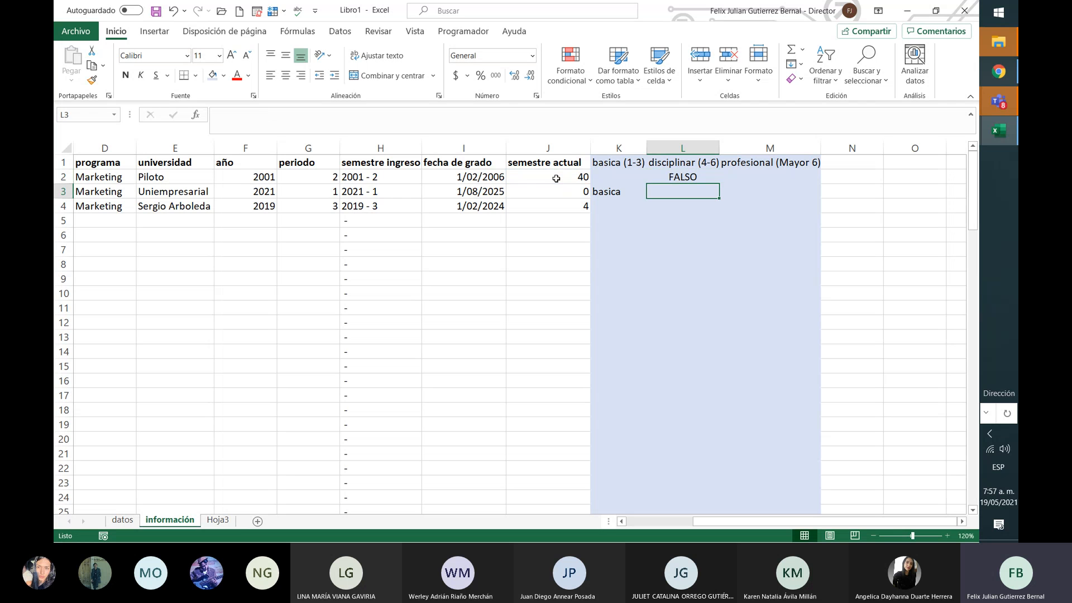
# Step: Fill L2's AND formula down to L4 and check the formulas in L2 and L4
pyautogui.press('Up')
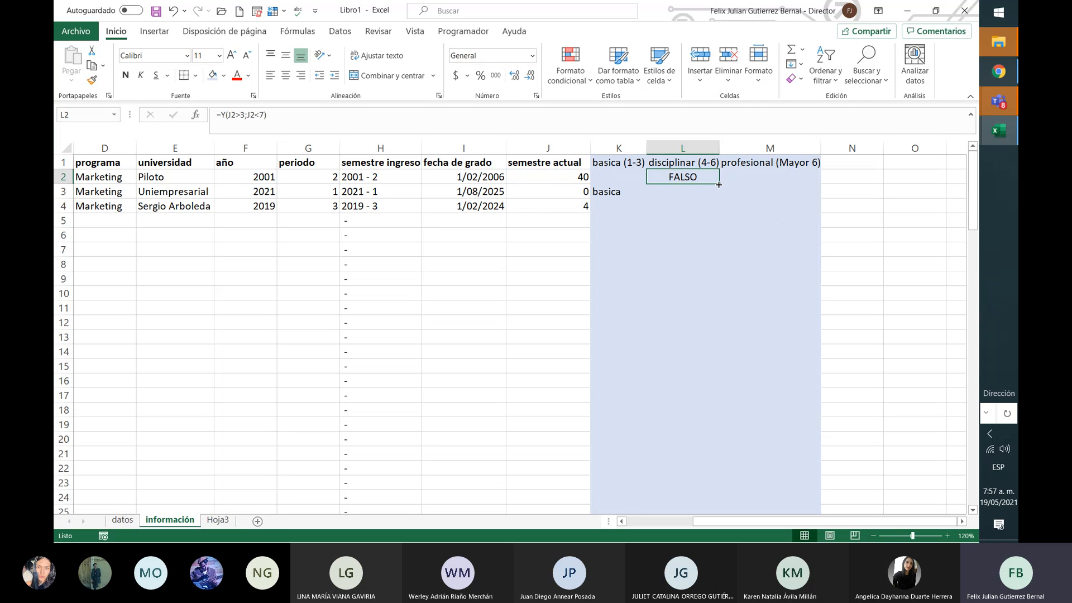
pyautogui.moveTo(718, 184); pyautogui.dragTo(717, 207)
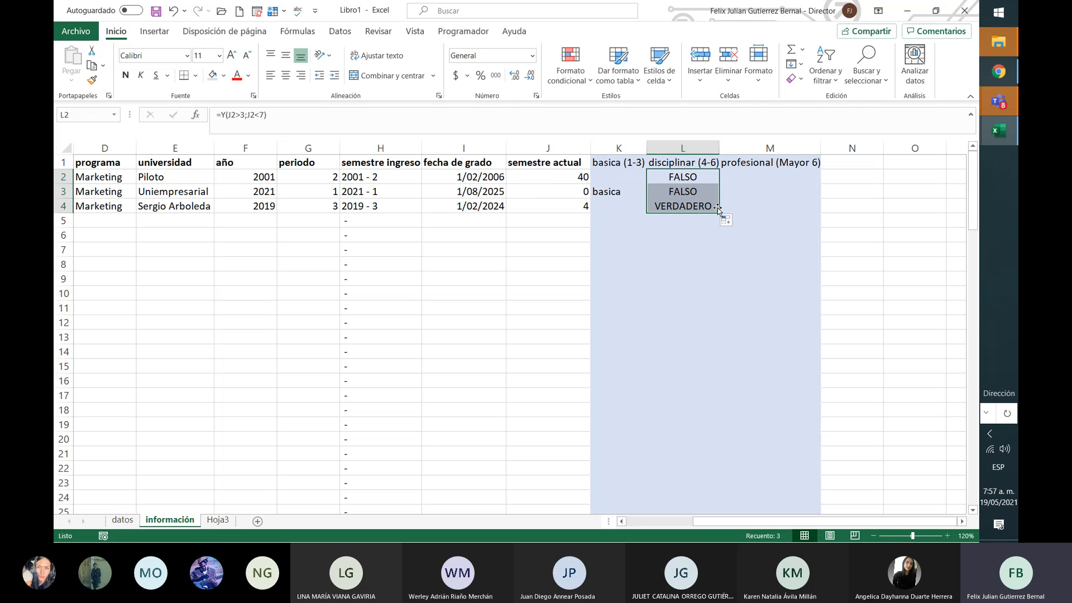
pyautogui.click(696, 209)
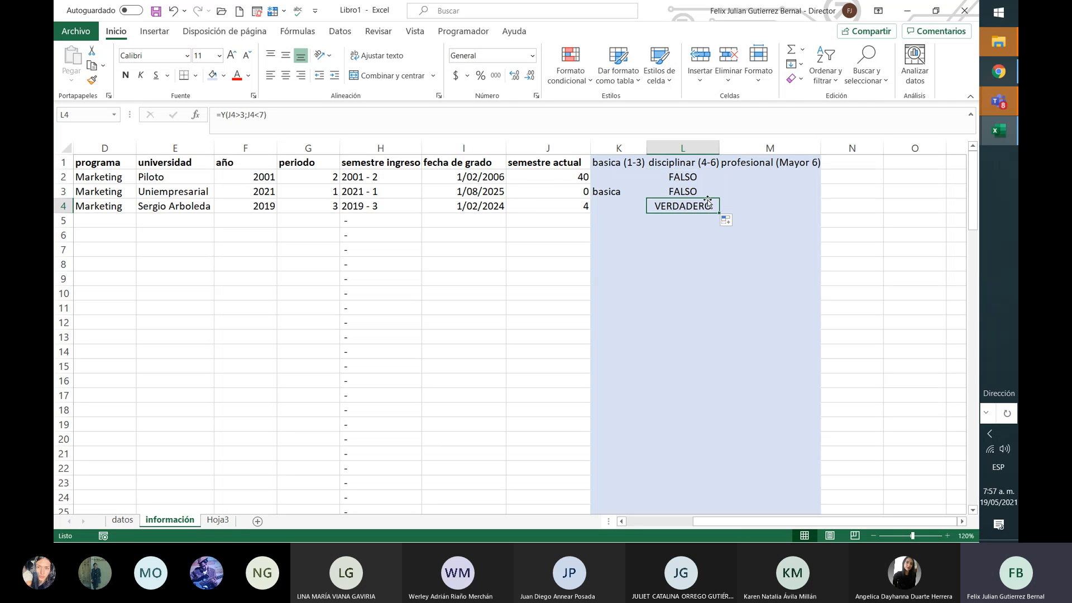
pyautogui.click(693, 181)
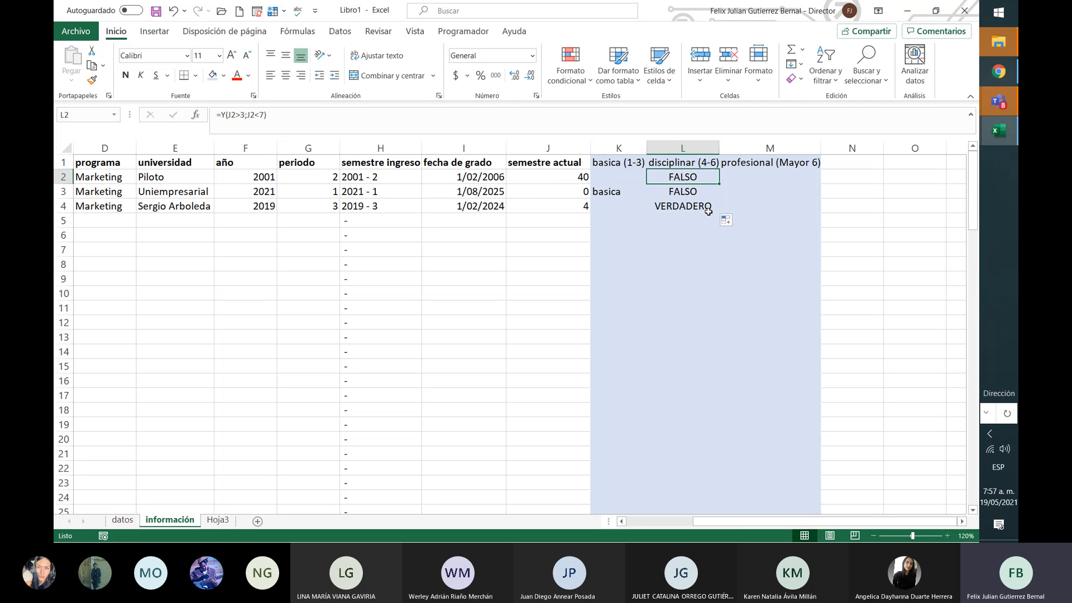
pyautogui.click(707, 211)
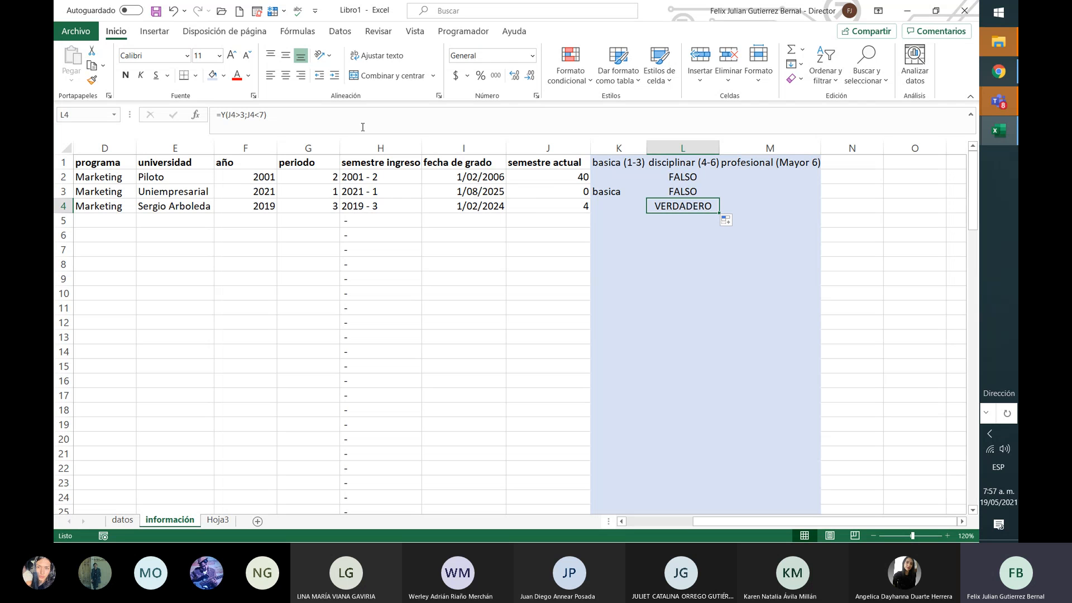
pyautogui.click(302, 113)
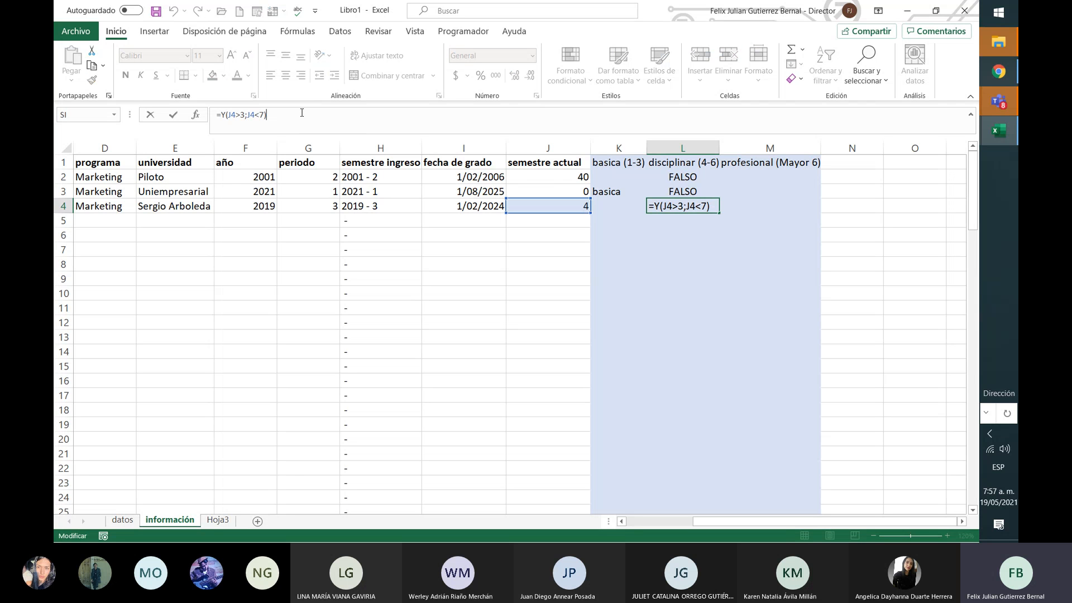
# Step: Wrap L4's test in SI, giving =SI(Y(J4>3;J4<7);"disciplinar";" ")
pyautogui.click(221, 114)
pyautogui.write('si')
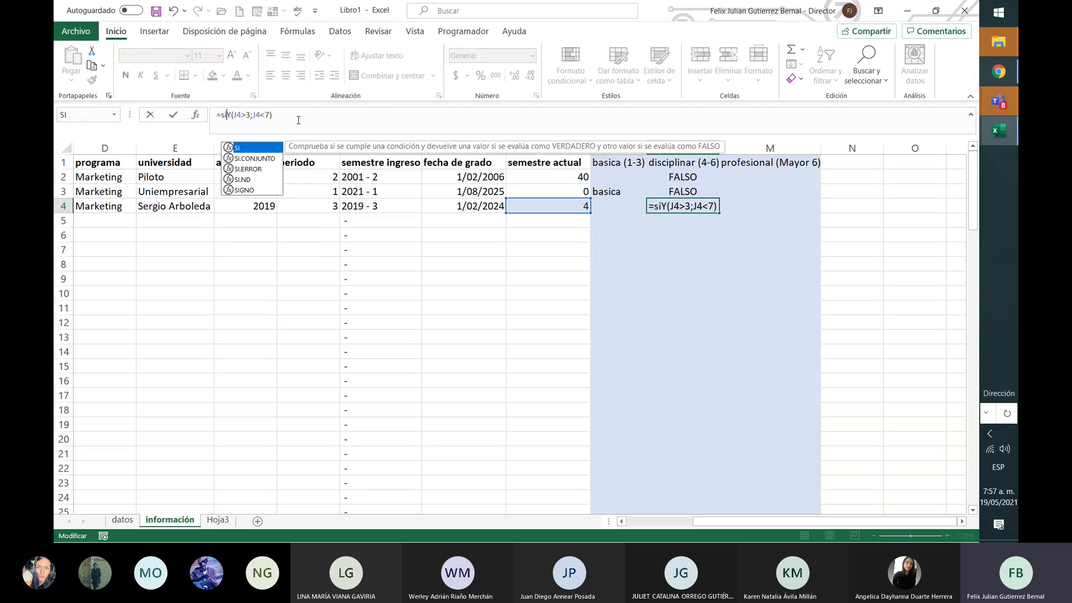
pyautogui.write('(')
pyautogui.click(298, 120)
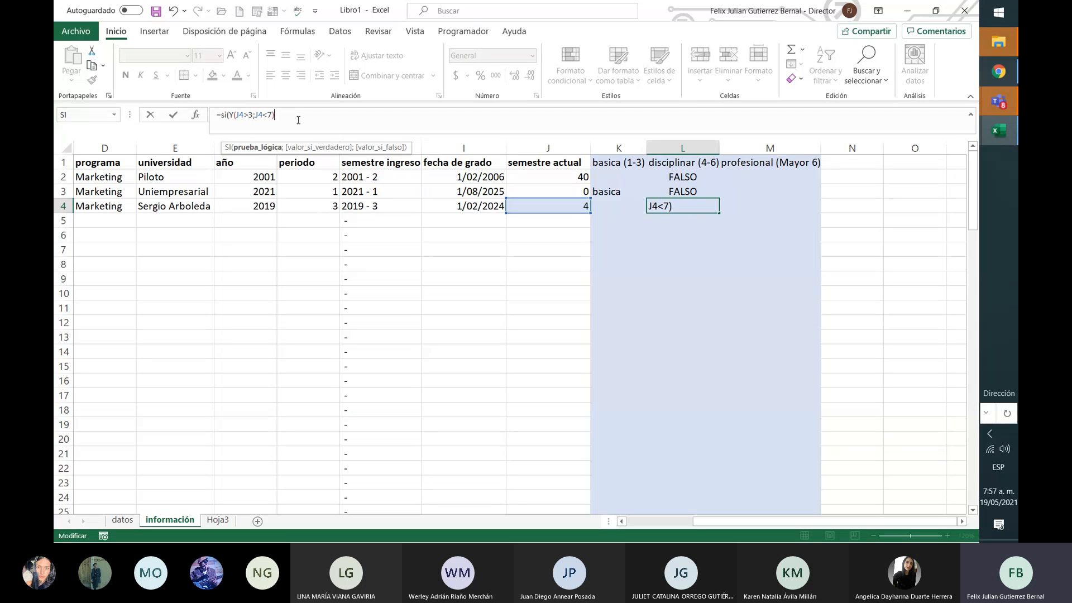
pyautogui.write(';')
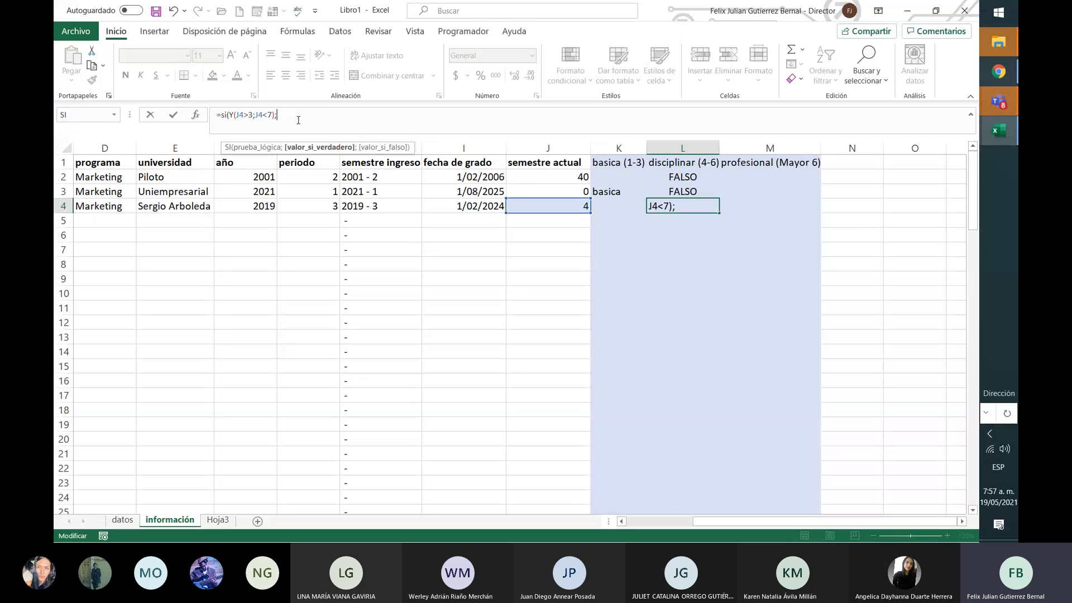
pyautogui.write('"disciplina')
pyautogui.write('r')
pyautogui.write('"')
pyautogui.write(';"')
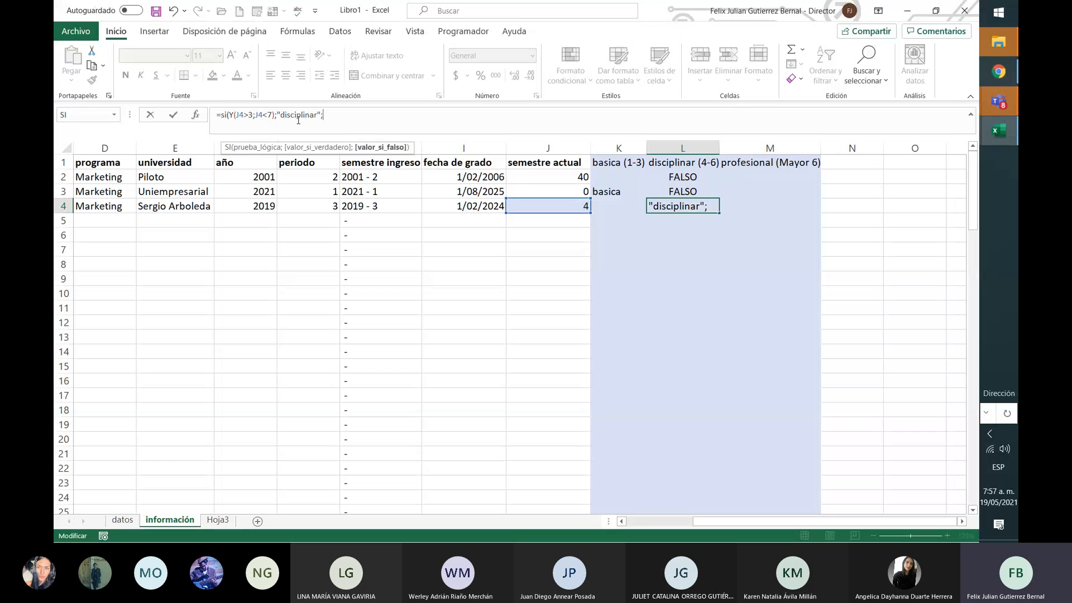
pyautogui.write(' "')
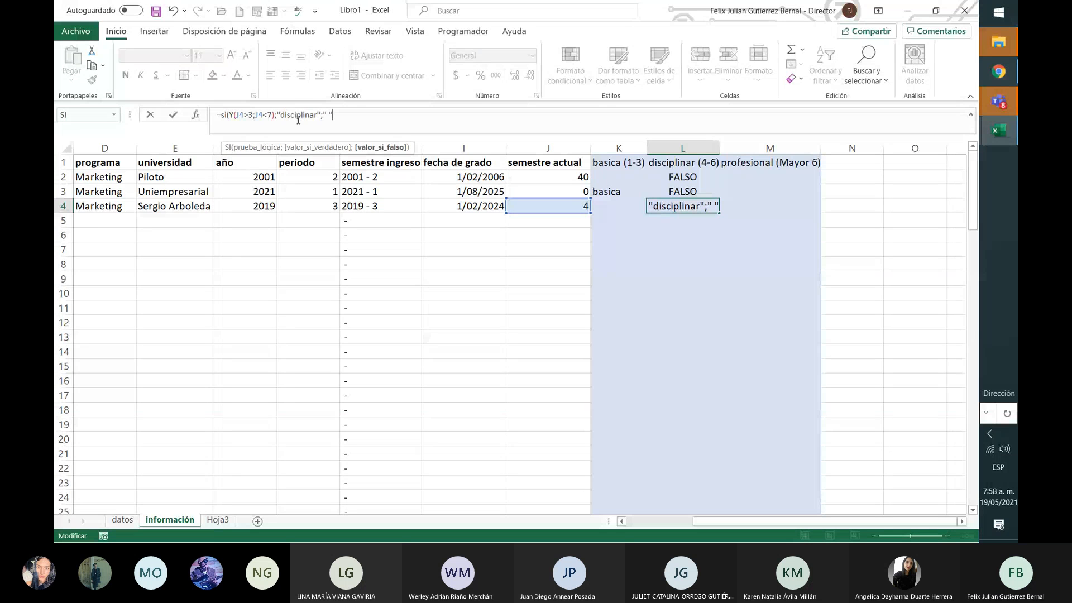
pyautogui.write(')')
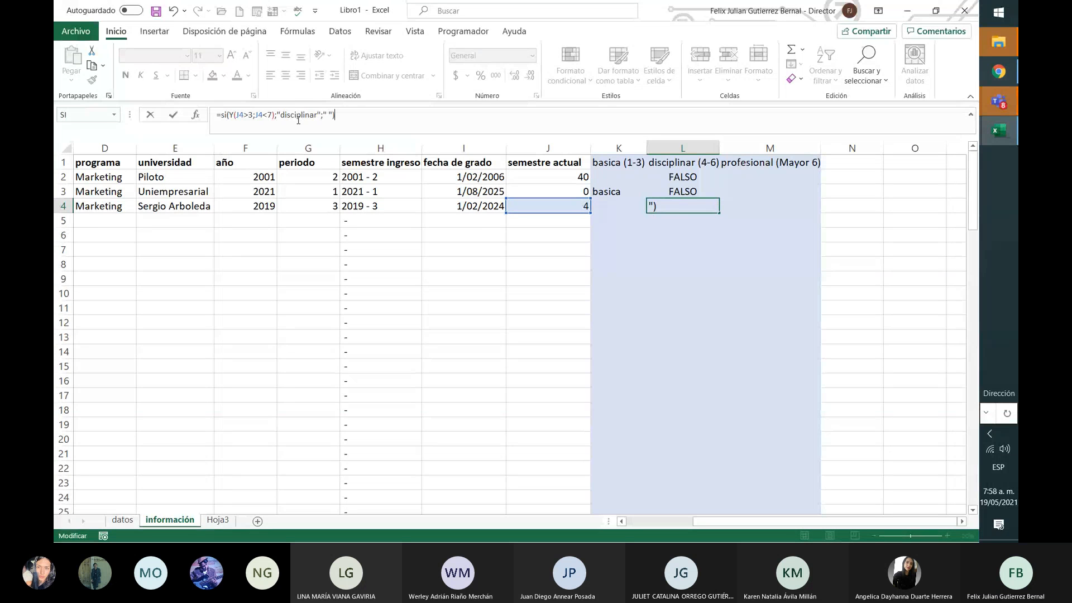
pyautogui.press('Return')
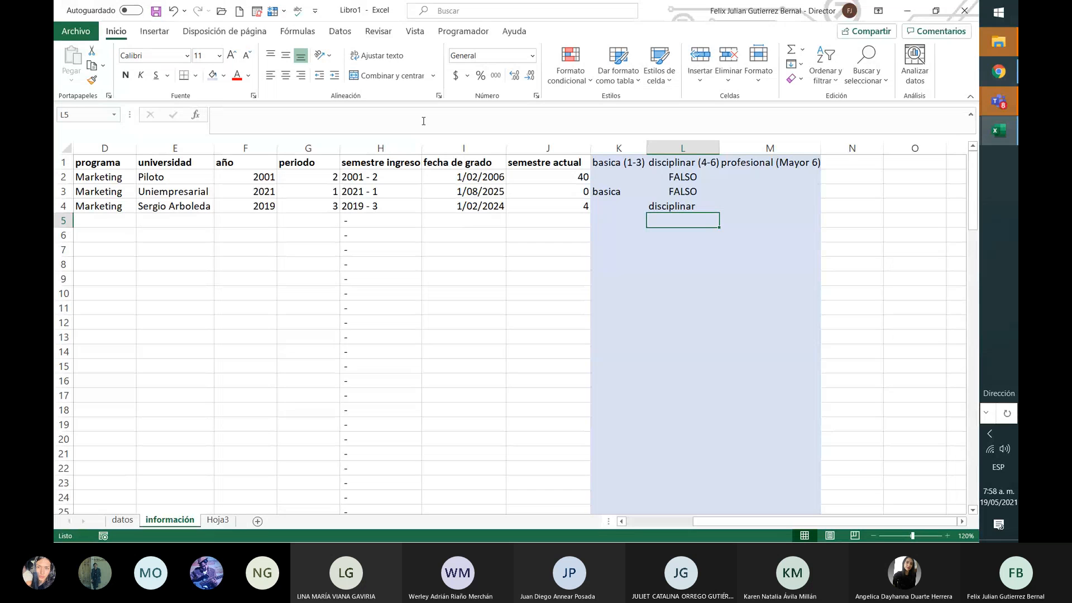
# Step: Copy L4's disciplinar formula into L2 and fill it down column L
pyautogui.click(706, 207)
pyautogui.hotkey('ctrl', 'c')
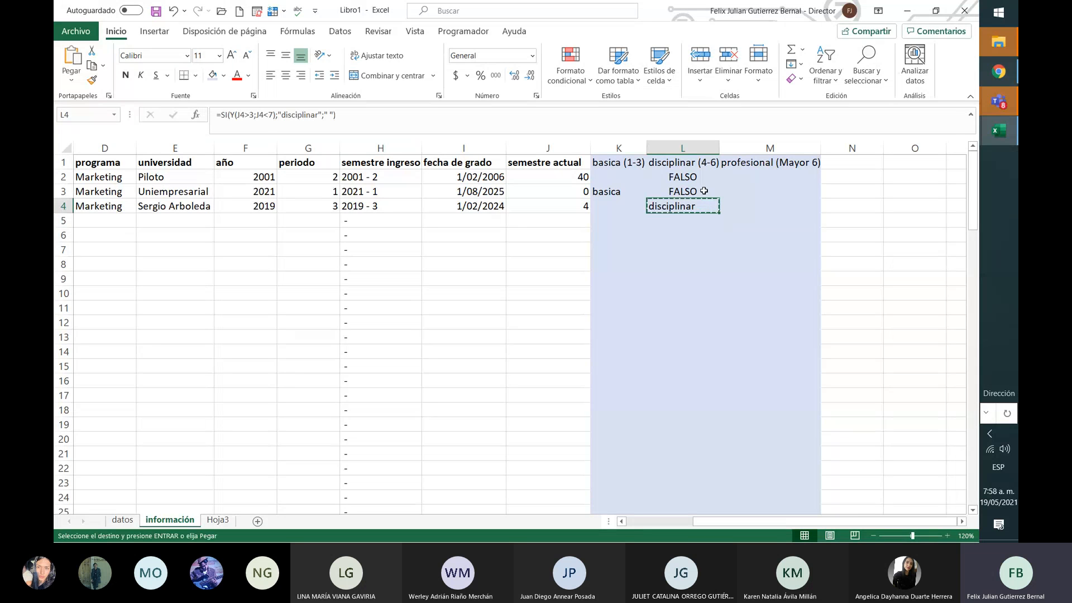
pyautogui.click(701, 177)
pyautogui.hotkey('ctrl', 'v')
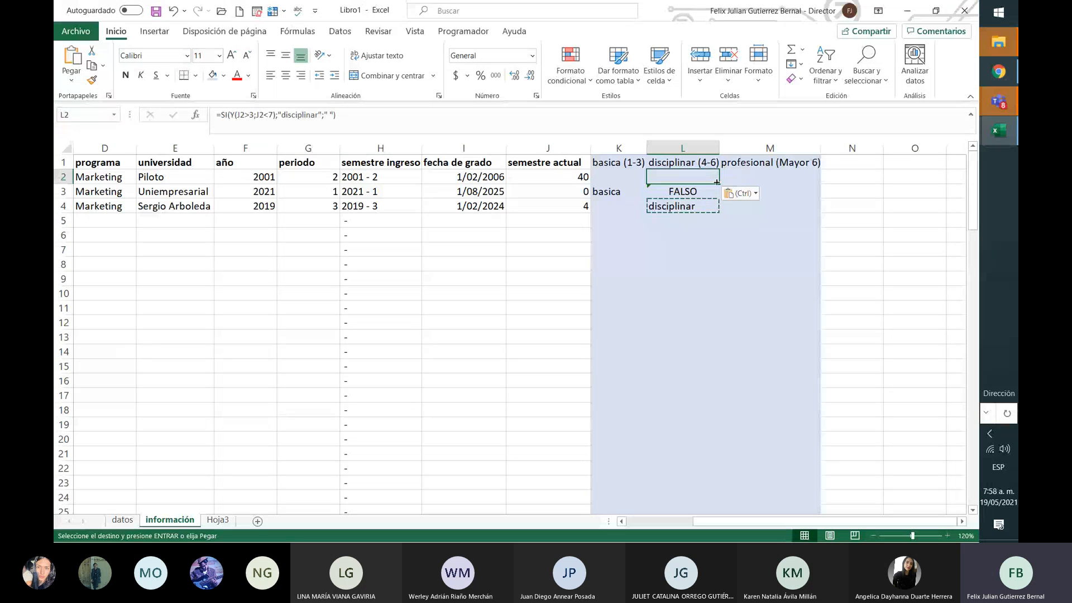
pyautogui.moveTo(719, 184); pyautogui.dragTo(719, 212)
pyautogui.click(689, 193)
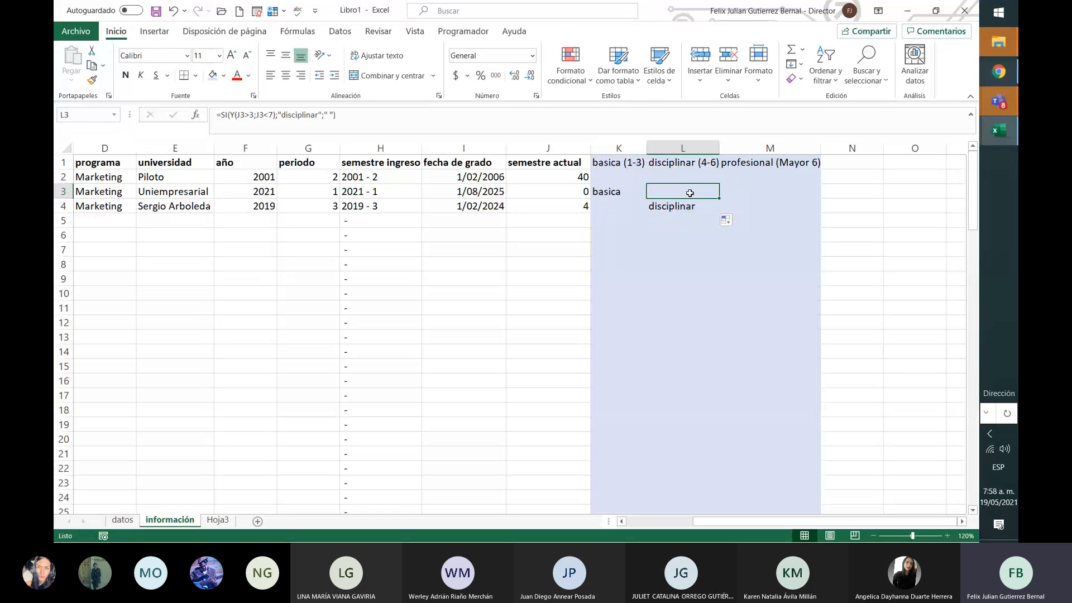
pyautogui.press('Up')
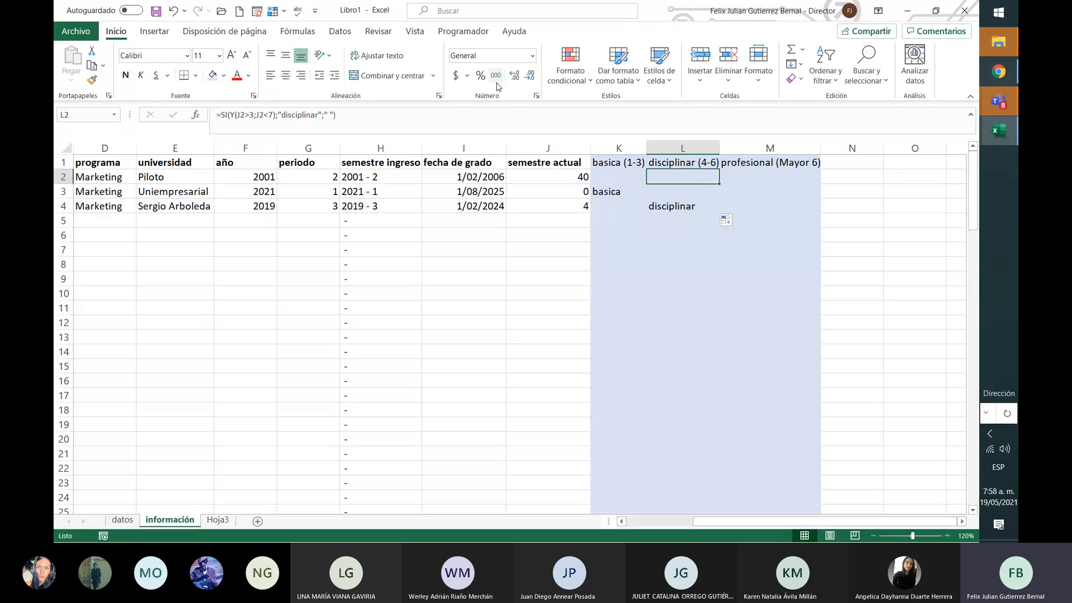
# Step: Test L2's false result with the text jjj, then remove it again
pyautogui.click(328, 113)
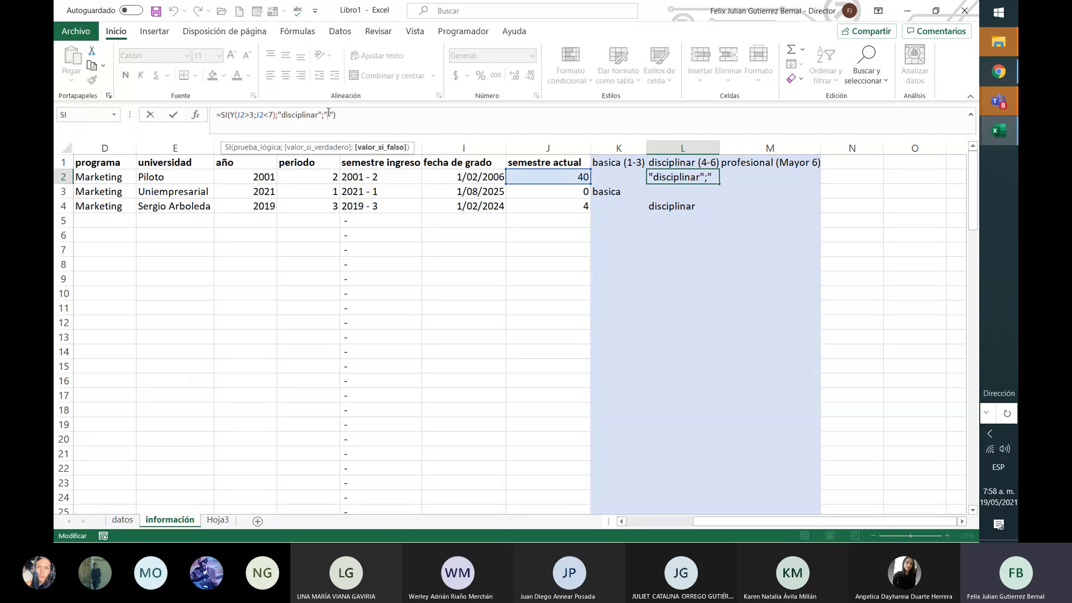
pyautogui.write('jjj')
pyautogui.press('Return')
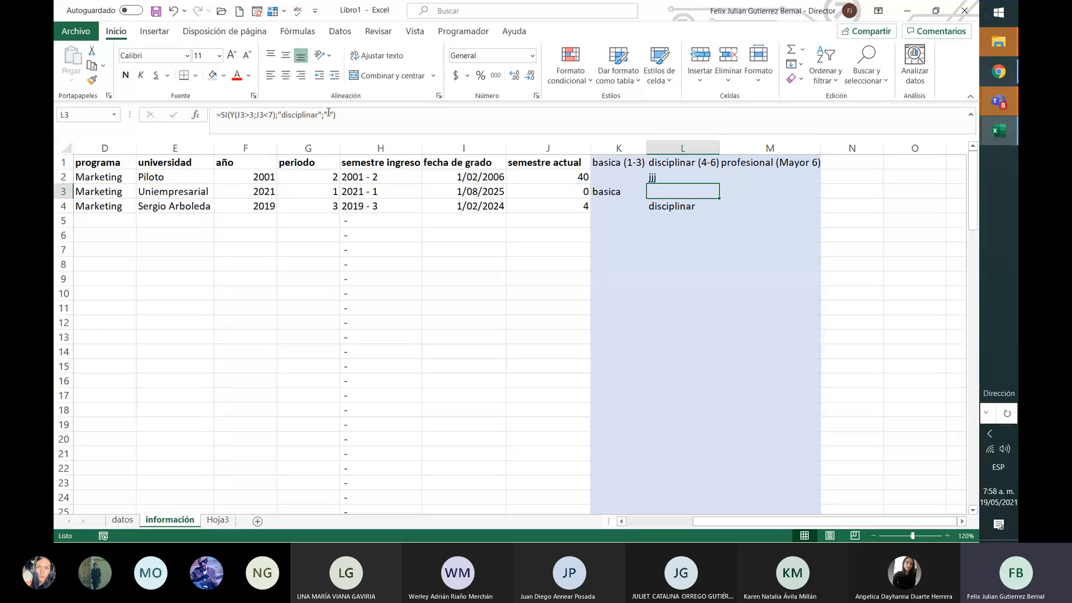
pyautogui.click(715, 178)
pyautogui.doubleClick(720, 183)
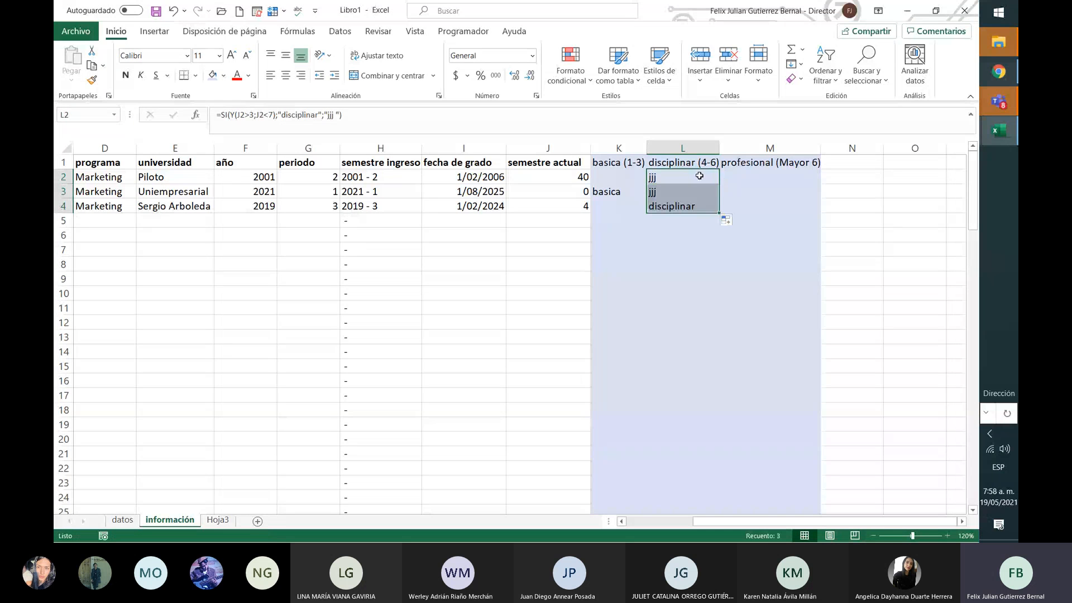
pyautogui.click(699, 176)
pyautogui.click(337, 114)
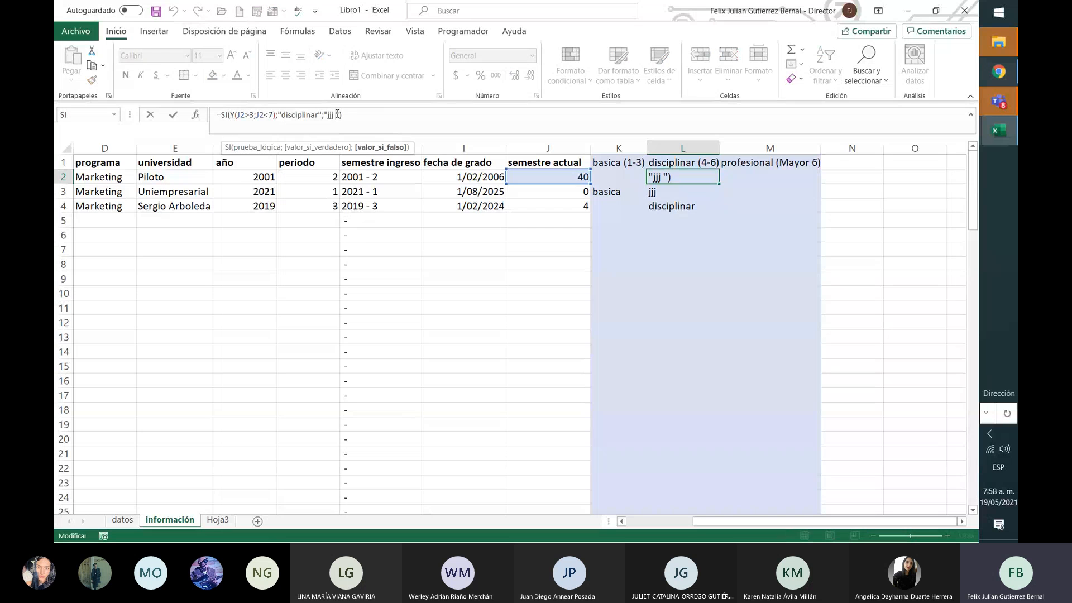
pyautogui.press('BackSpace')
pyautogui.press('BackSpace')
pyautogui.press('BackSpace')
pyautogui.press('BackSpace')
pyautogui.press('Return')
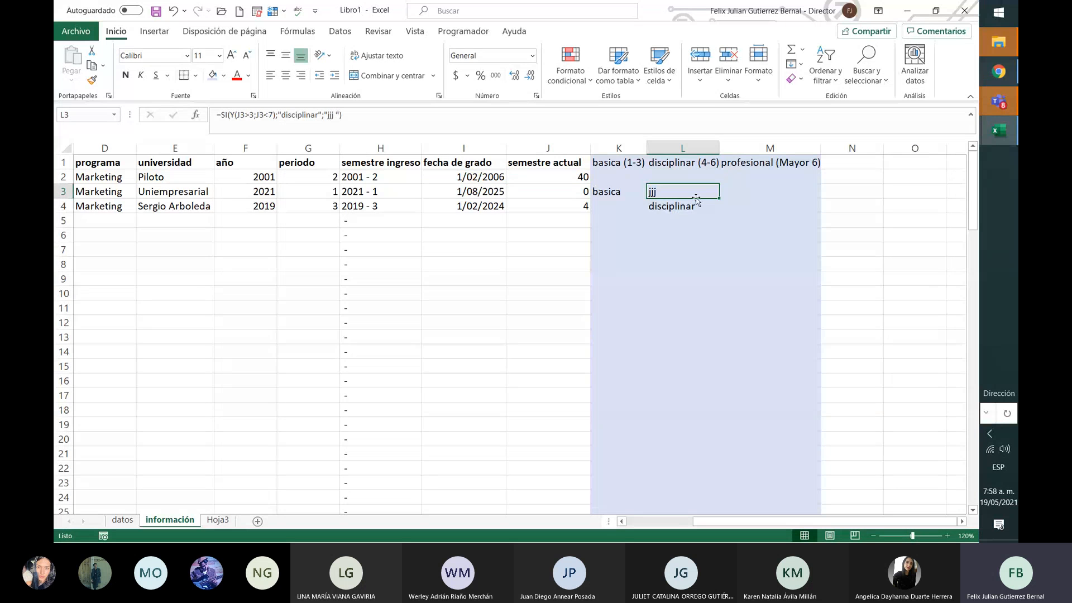
# Step: Fill the corrected L2 formula down column L and check L4 and L2
pyautogui.click(700, 173)
pyautogui.moveTo(719, 184); pyautogui.dragTo(720, 222)
pyautogui.click(710, 226)
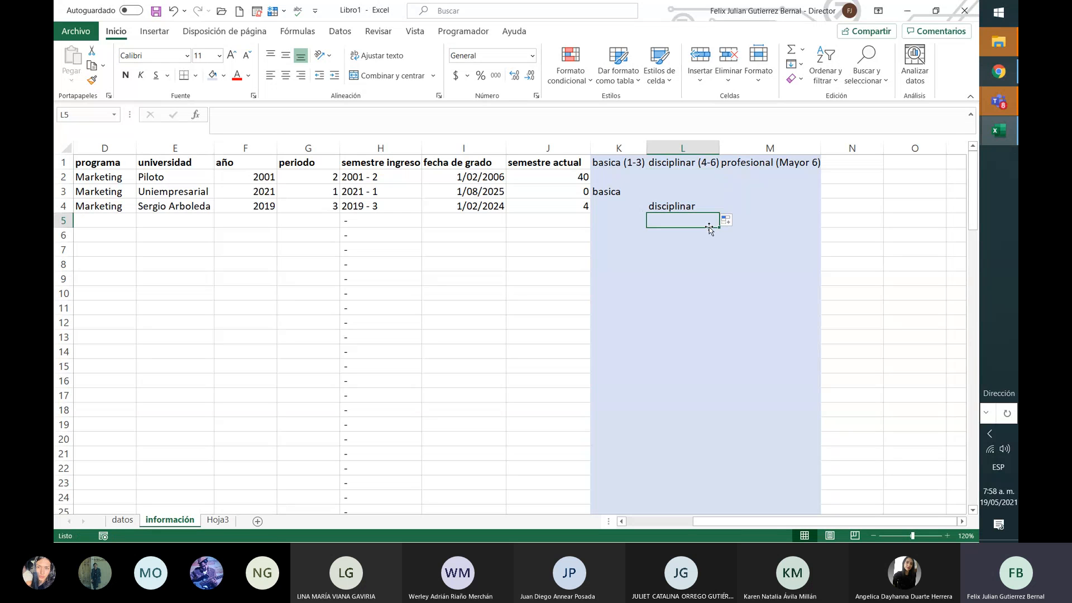
pyautogui.click(684, 205)
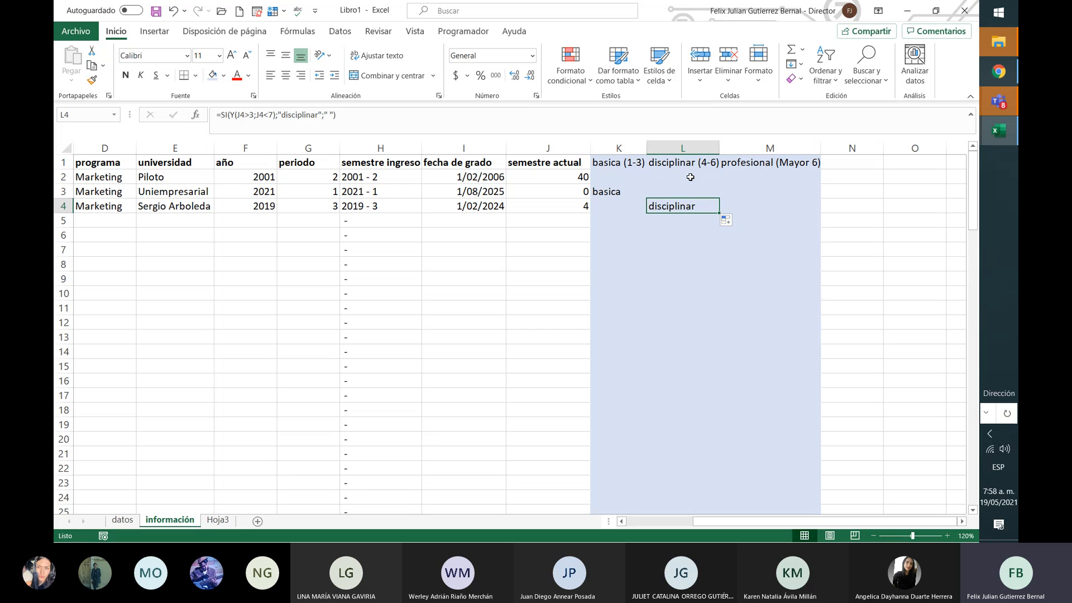
pyautogui.click(690, 177)
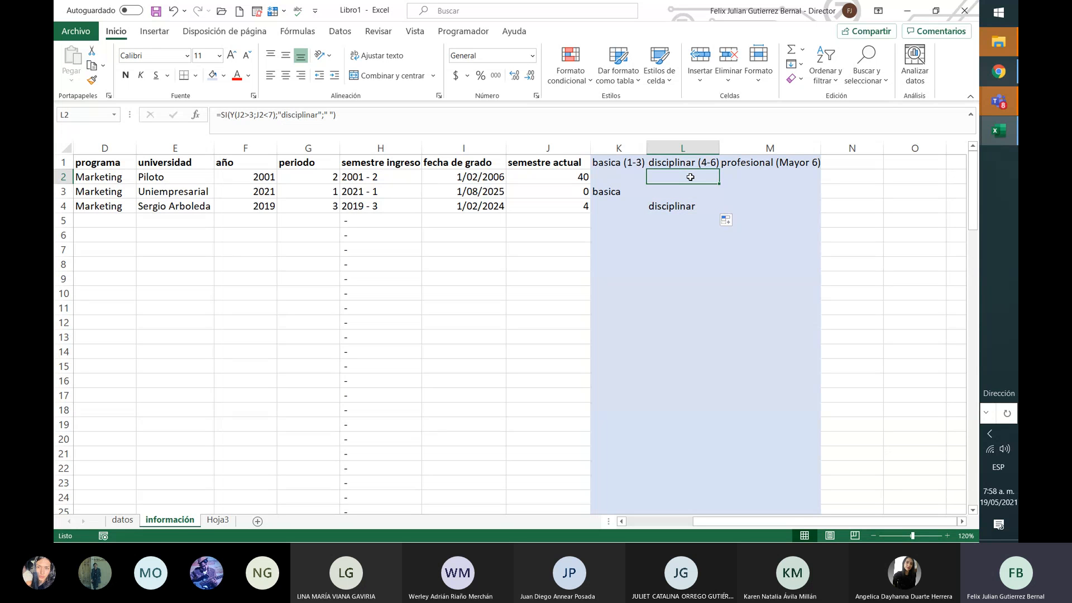
pyautogui.click(765, 174)
# Step: Enter =SI(J2>6;"profesional";" ") in M2, showing profesional for semester 40
pyautogui.write('=')
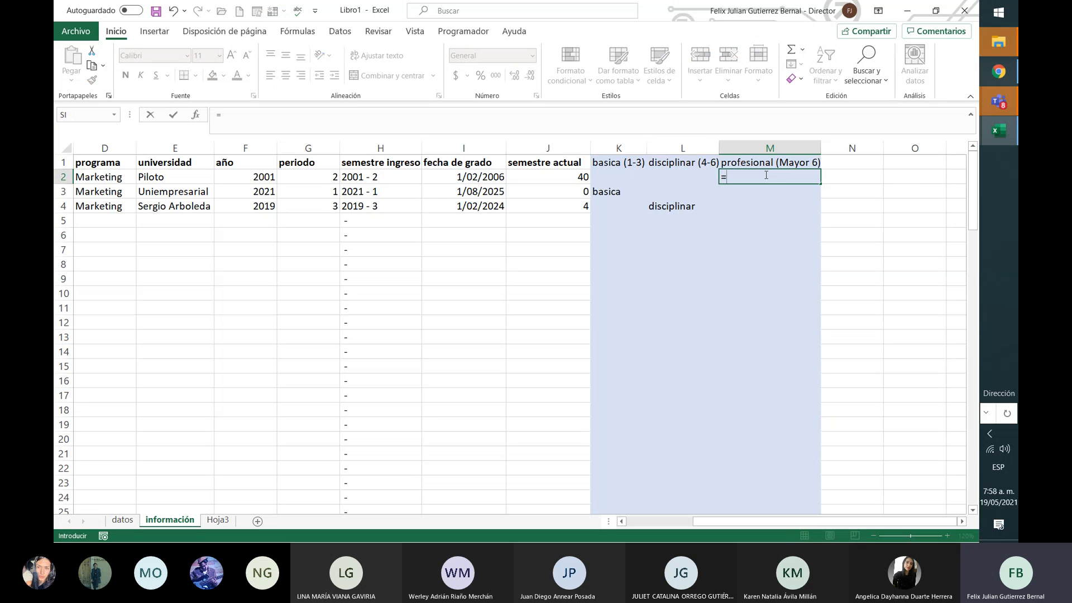
pyautogui.write('si(')
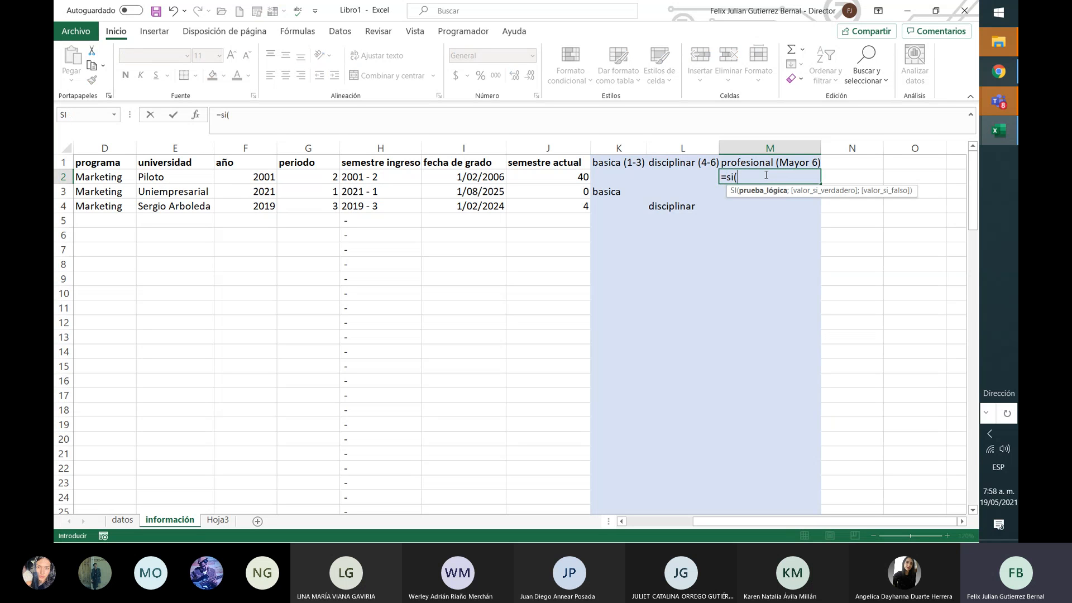
pyautogui.click(567, 182)
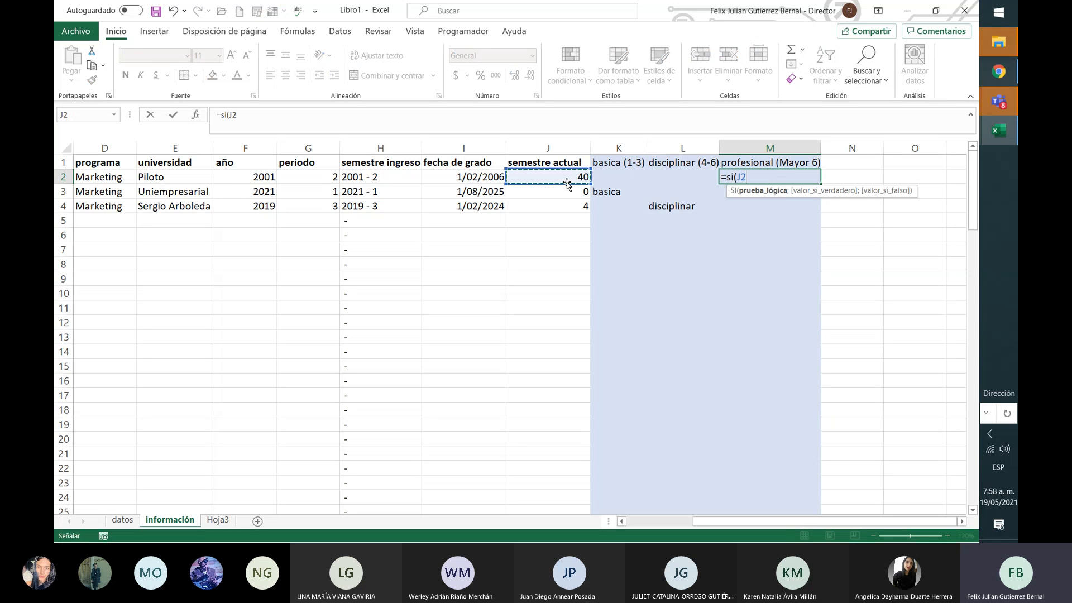
pyautogui.write('>6')
pyautogui.write(')')
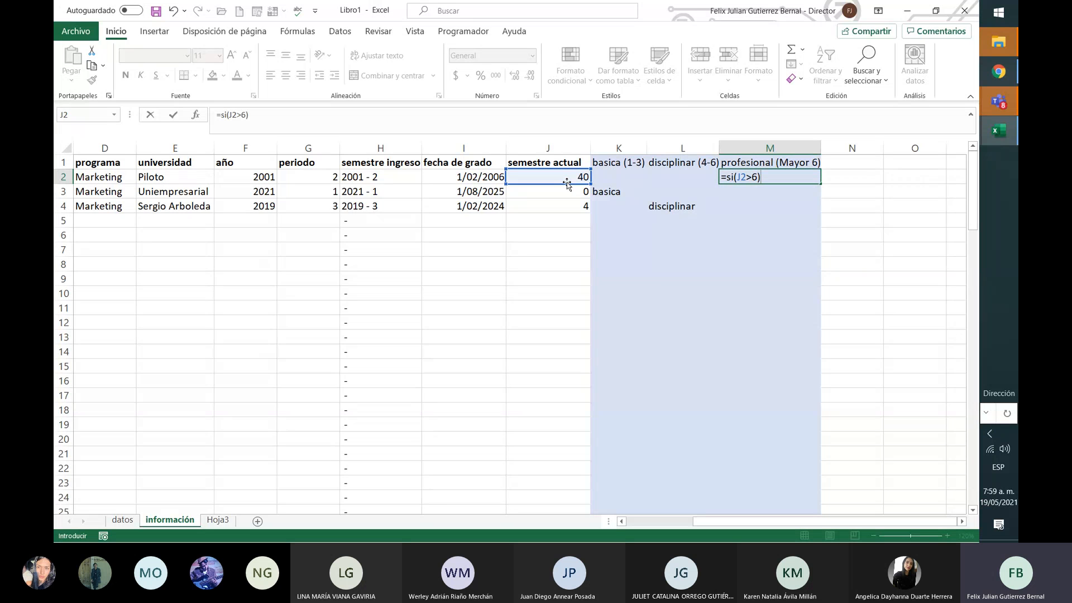
pyautogui.press('BackSpace')
pyautogui.write(';')
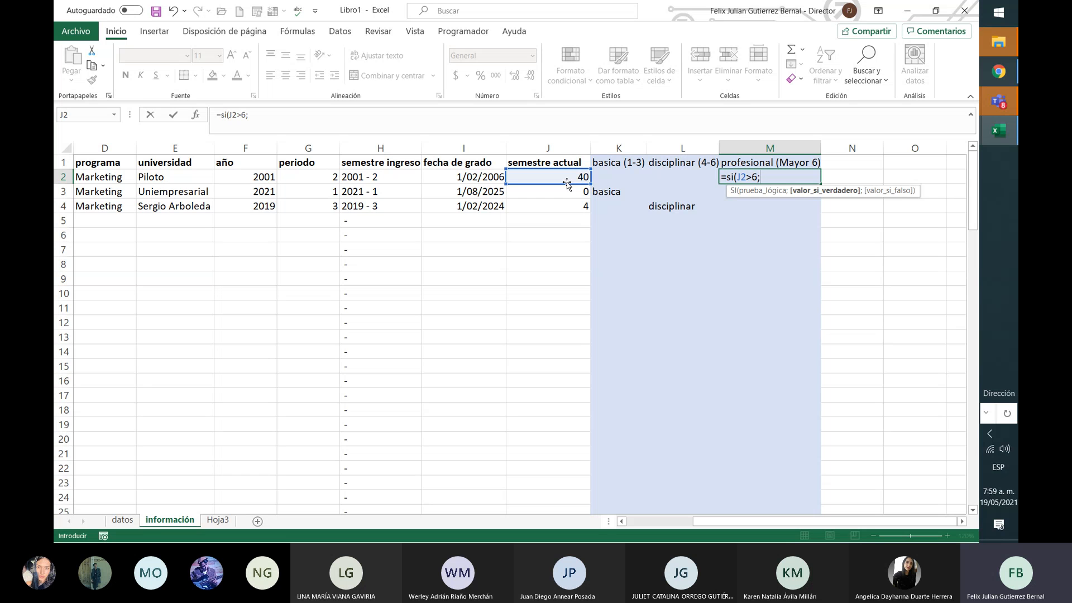
pyautogui.write('"profesional";')
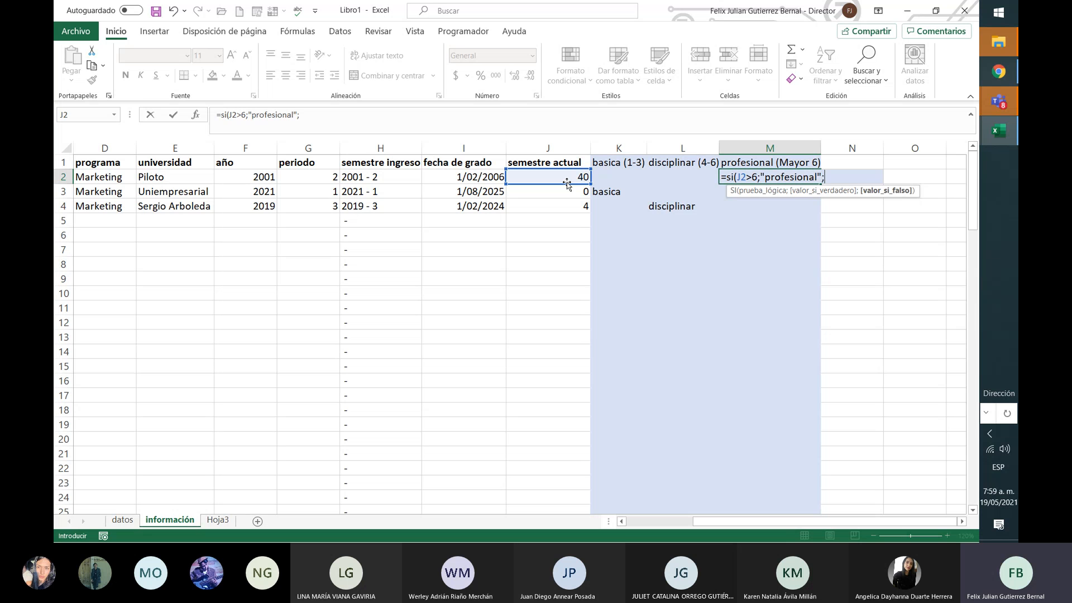
pyautogui.write('" ")')
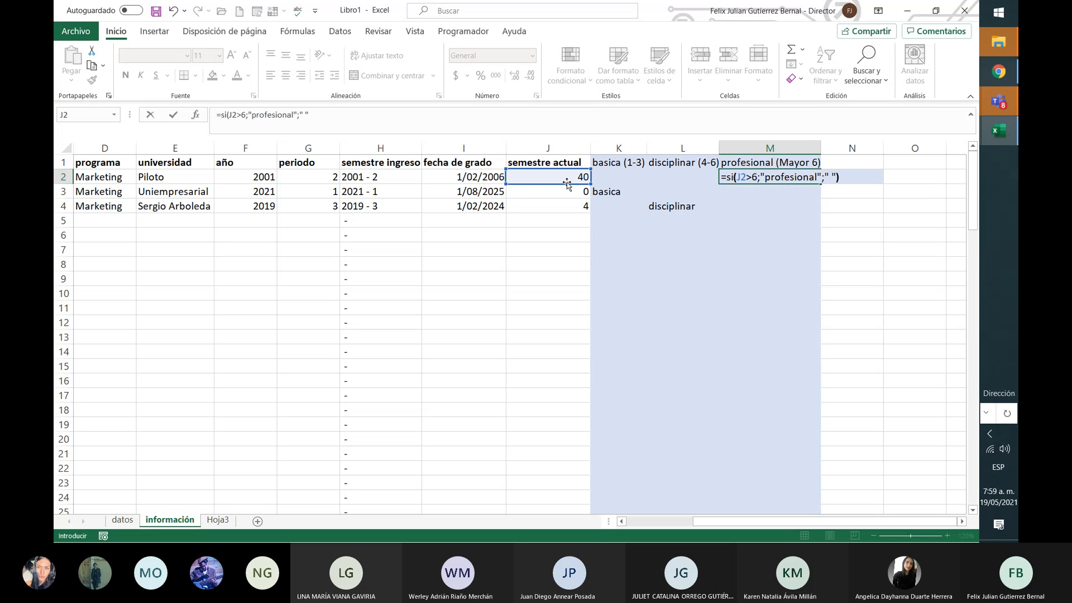
pyautogui.press('Return')
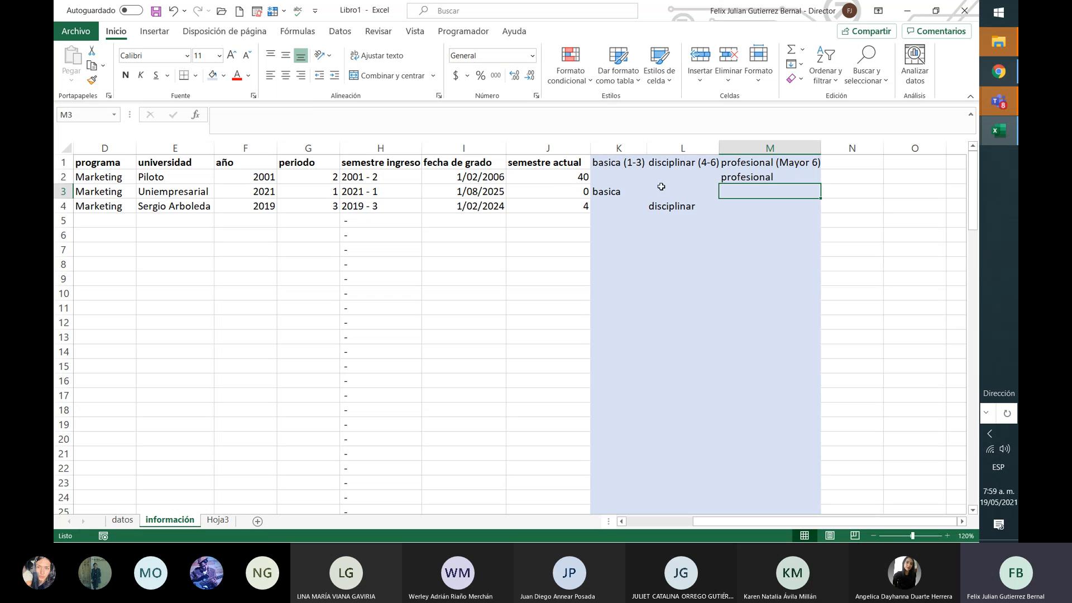
pyautogui.click(789, 176)
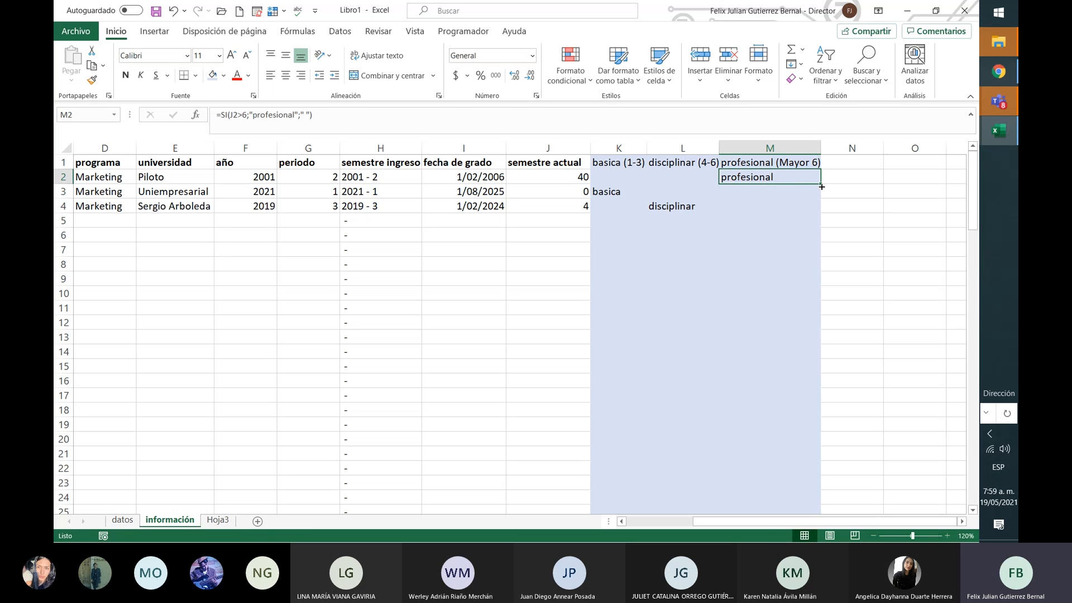
# Step: Fill M2's profesional formula down to M4
pyautogui.moveTo(821, 183); pyautogui.dragTo(822, 210)
pyautogui.click(624, 220)
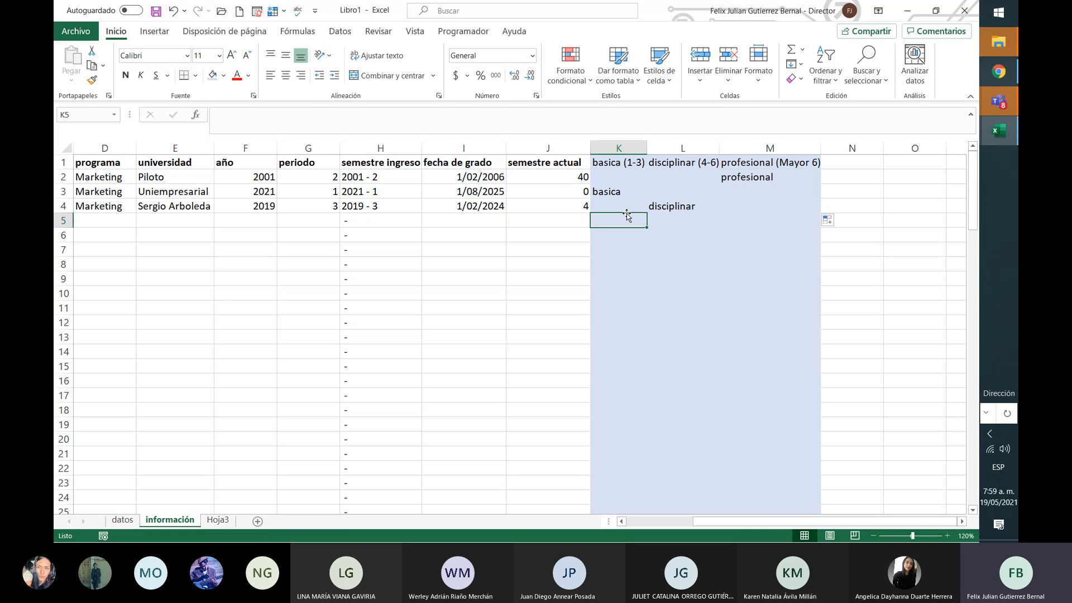
pyautogui.click(609, 179)
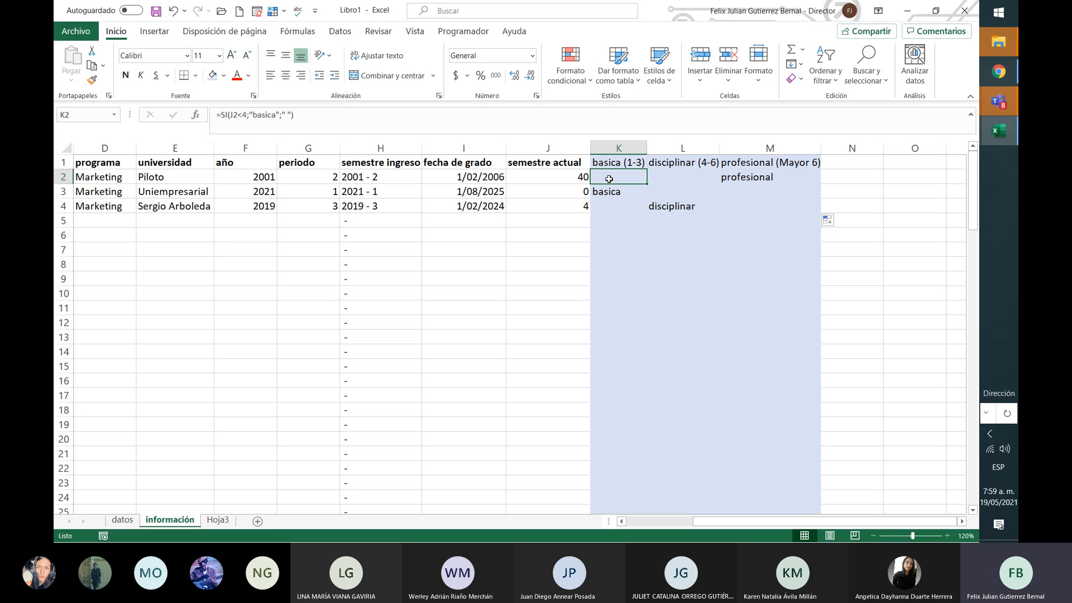
# Step: Review the basica, disciplinar and profesional formulas in rows 2 and 3
pyautogui.press('Down')
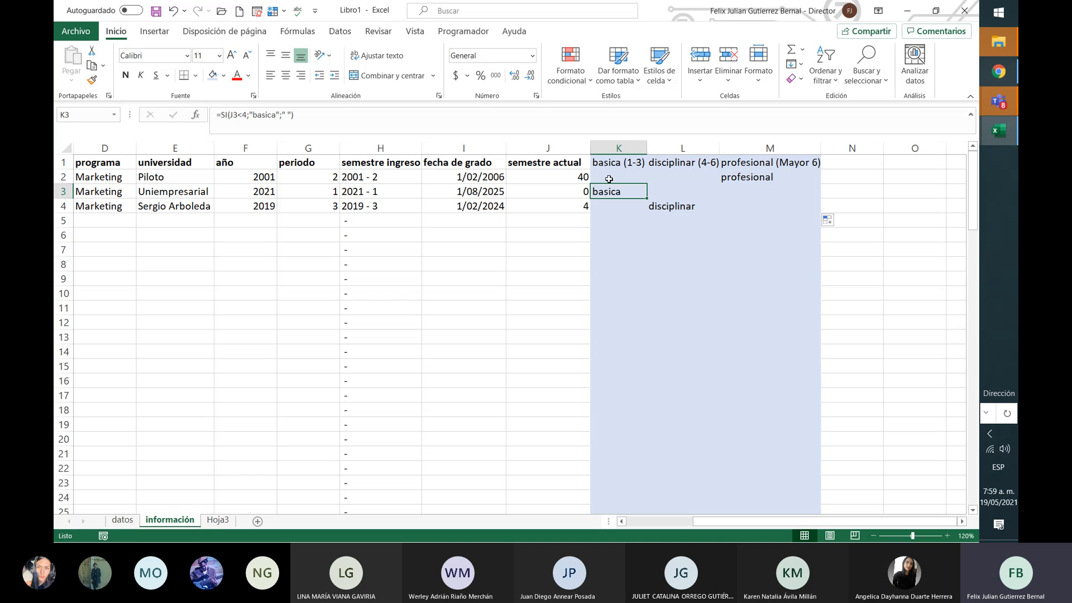
pyautogui.press('Right')
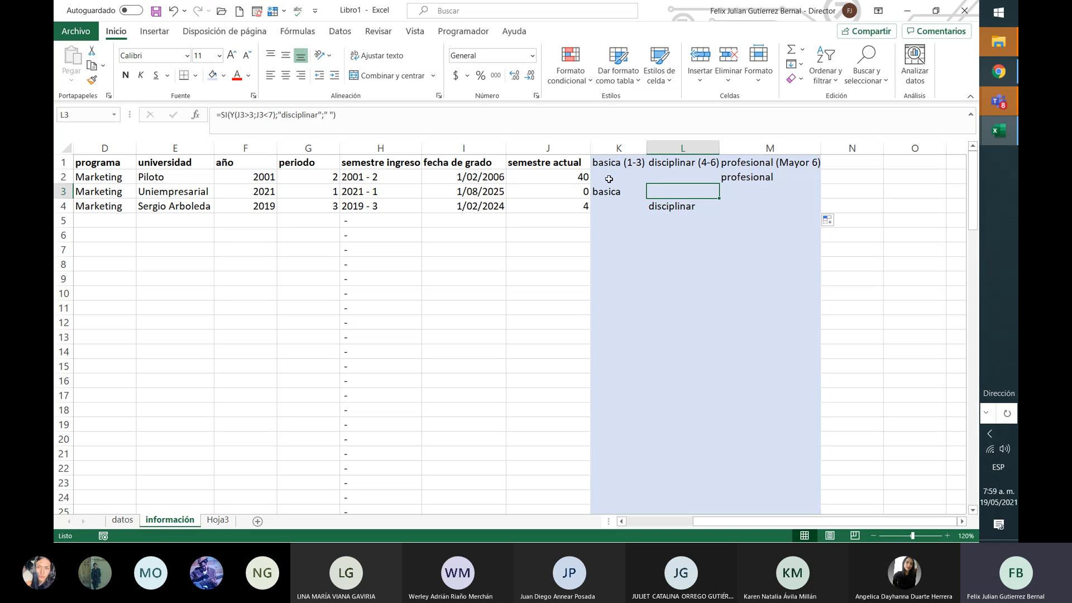
pyautogui.press('Left')
pyautogui.press('Right')
pyautogui.press('Right')
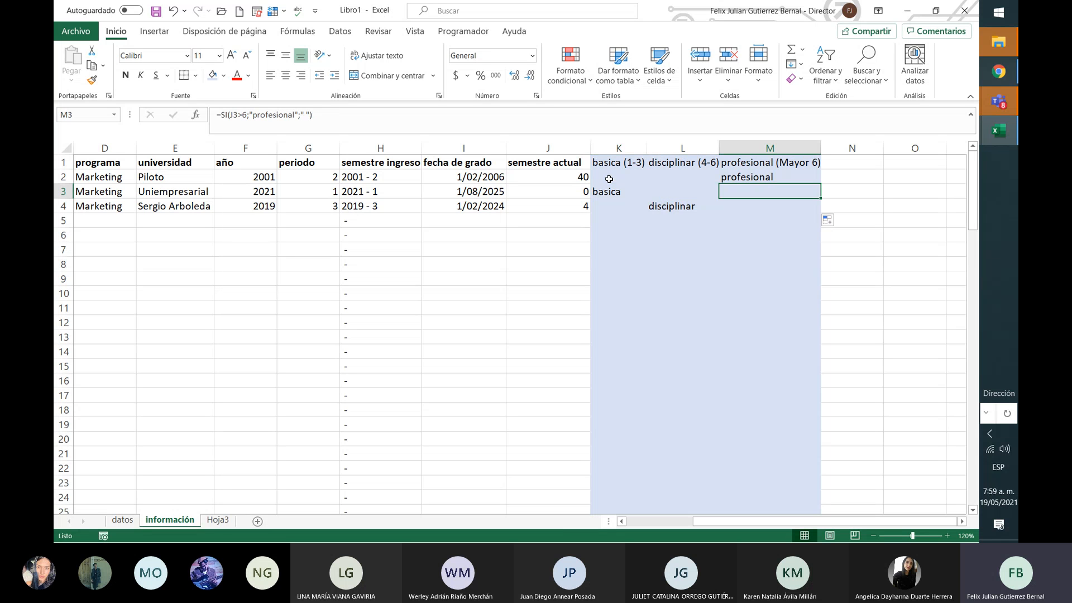
pyautogui.press('Up')
pyautogui.press('Down')
pyautogui.press('Up')
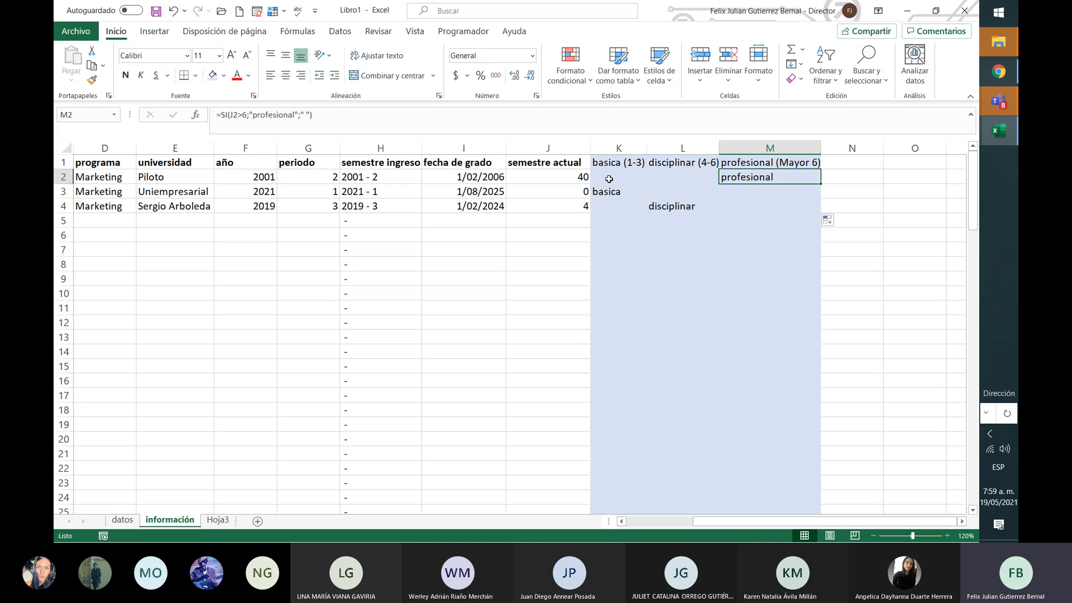
pyautogui.press('Left')
pyautogui.press('Left')
pyautogui.press('Right')
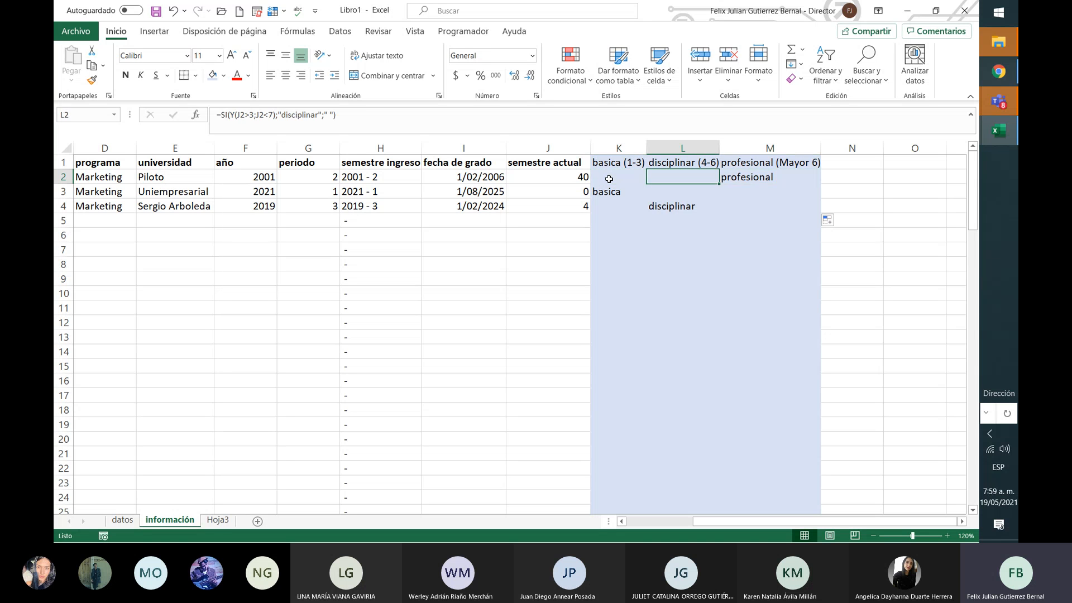
pyautogui.press('Right')
pyautogui.press('Left')
pyautogui.press('Left')
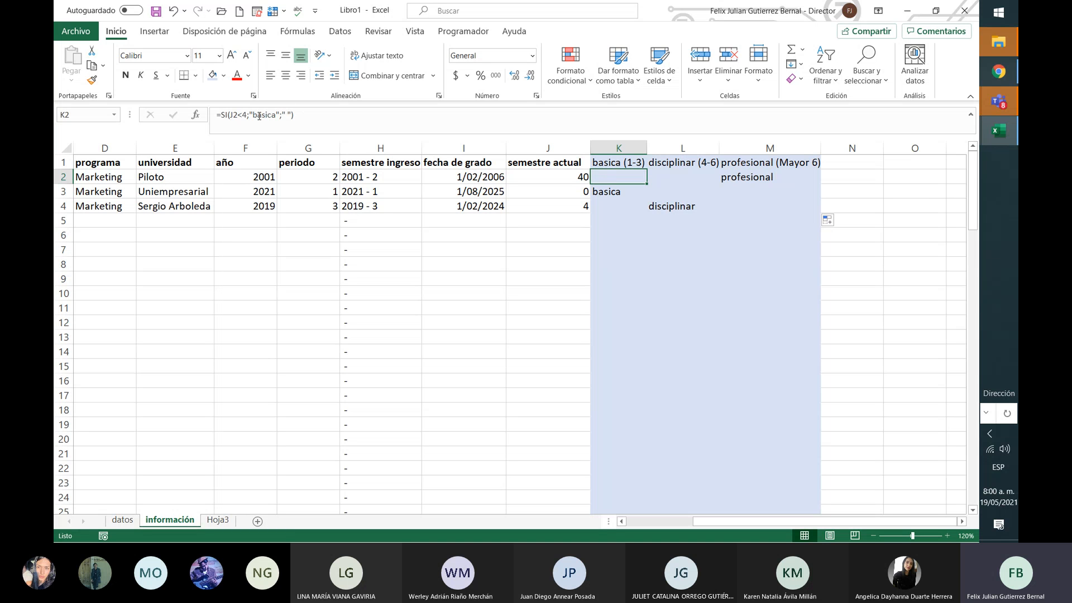
# Step: Change K2's basica test from J2<4 to J2>3
pyautogui.click(672, 176)
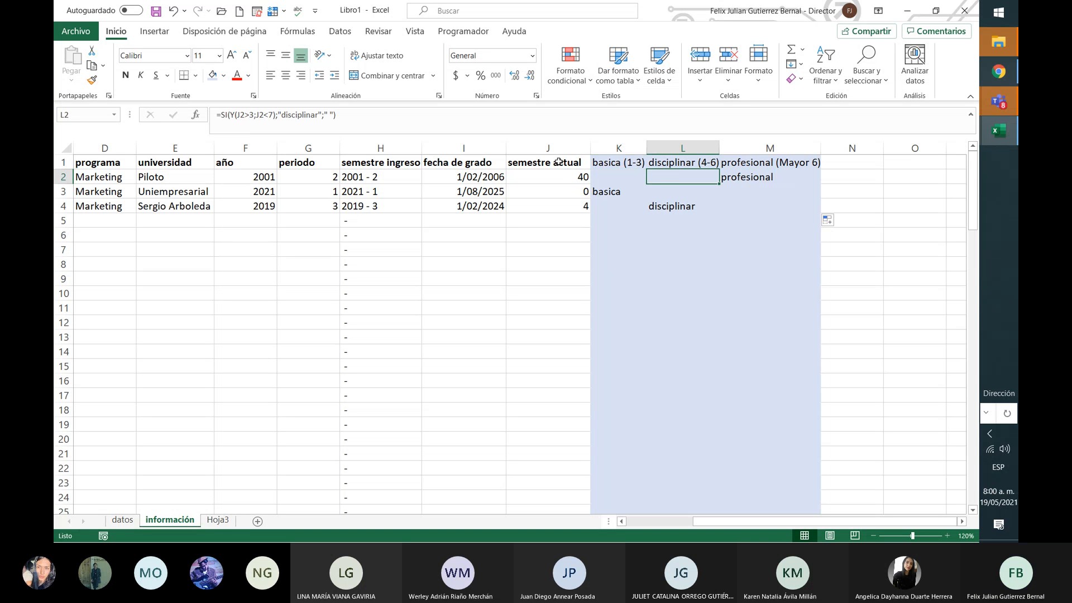
pyautogui.click(619, 179)
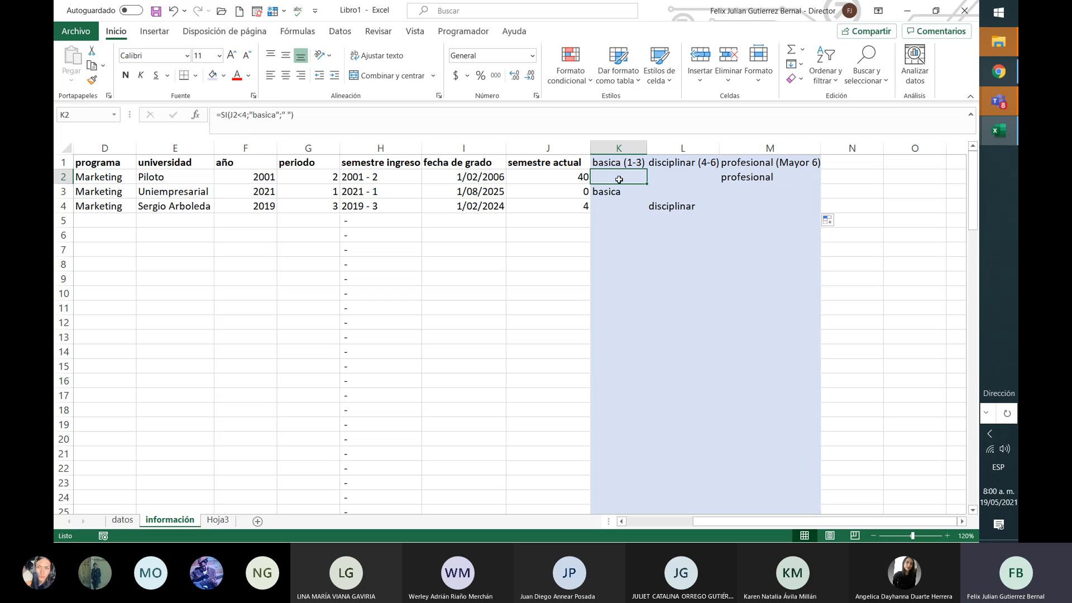
pyautogui.click(243, 114)
pyautogui.press('BackSpace')
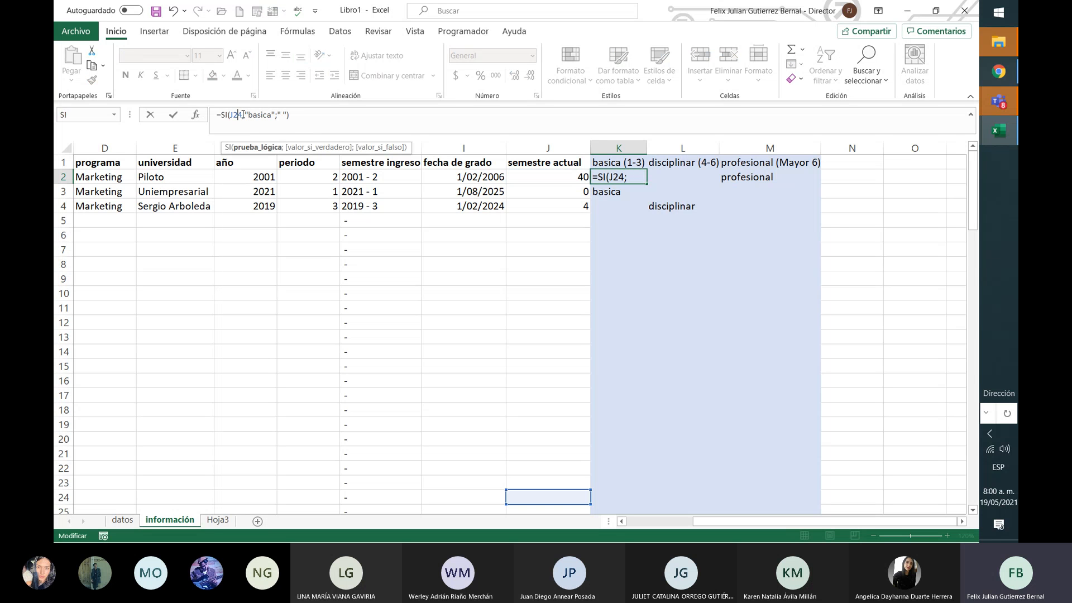
pyautogui.write('>')
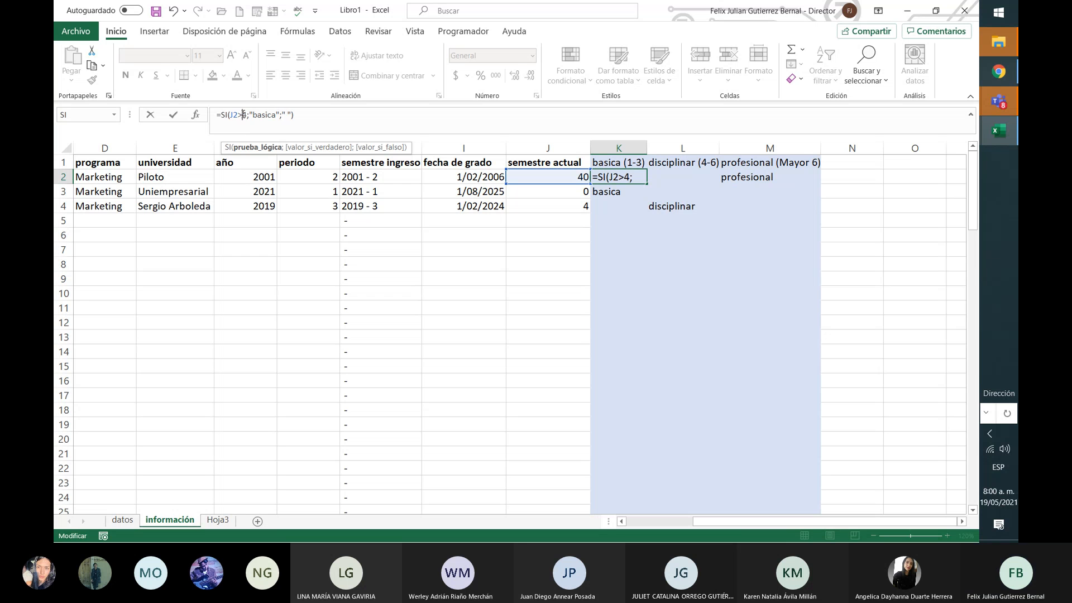
pyautogui.press('Delete')
pyautogui.write('3')
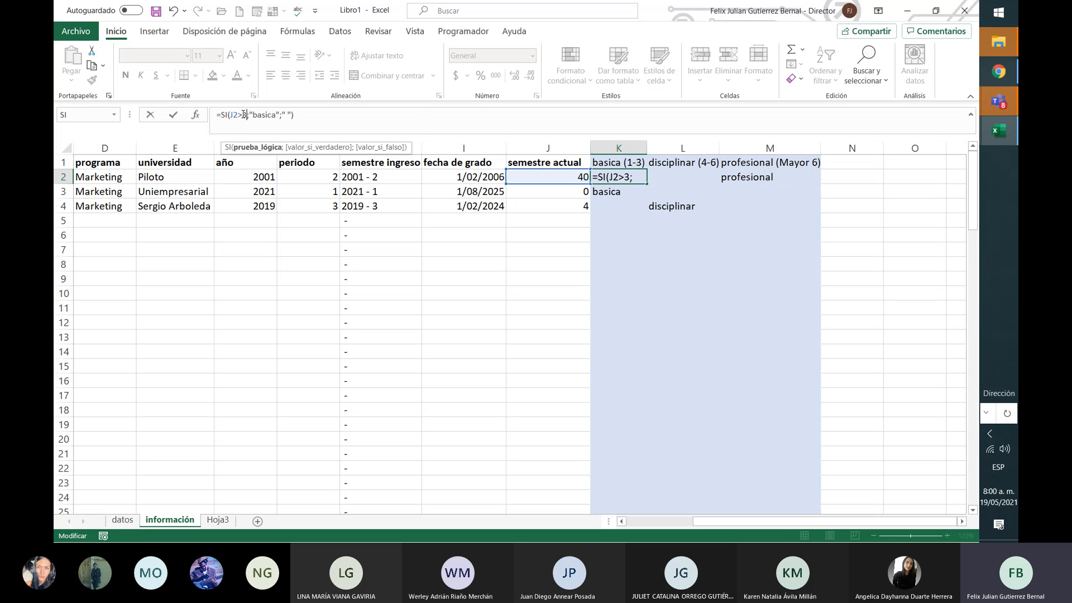
pyautogui.press('Tab')
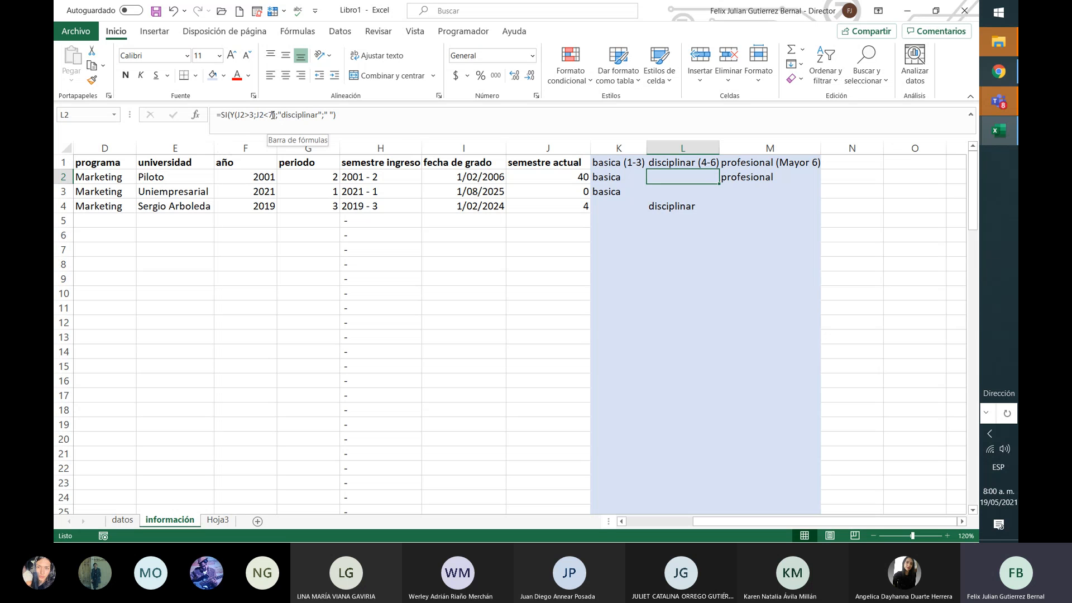
# Step: Change L2's disciplinar condition to J2>6 and select K2:M2
pyautogui.click(272, 114)
pyautogui.press('BackSpace')
pyautogui.press('BackSpace')
pyautogui.press('BackSpace')
pyautogui.press('BackSpace')
pyautogui.press('BackSpace')
pyautogui.press('BackSpace')
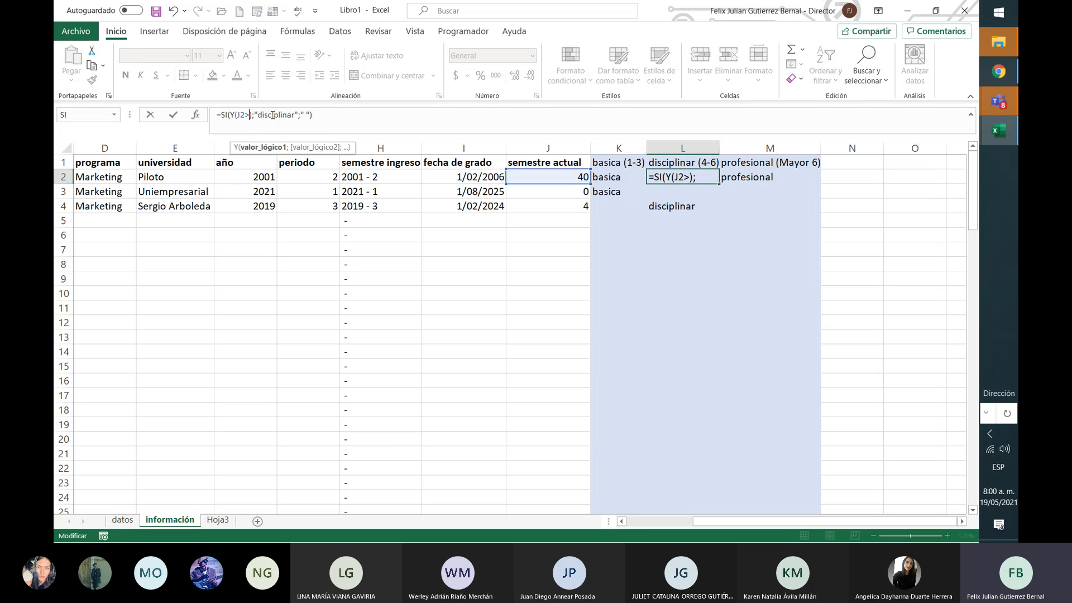
pyautogui.write('6')
pyautogui.press('Return')
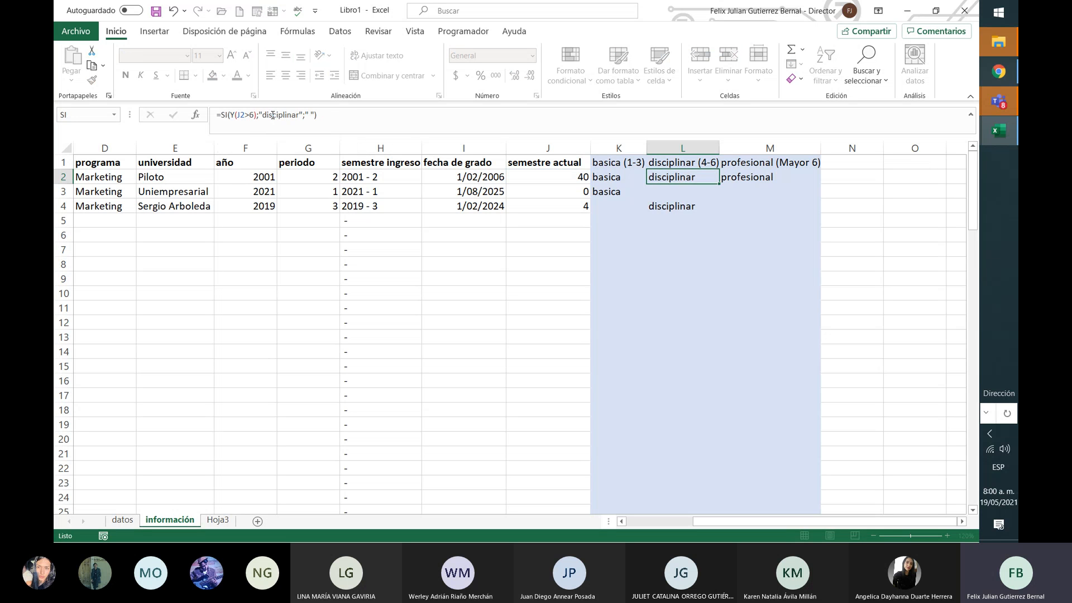
pyautogui.press('Up')
pyautogui.press('Right')
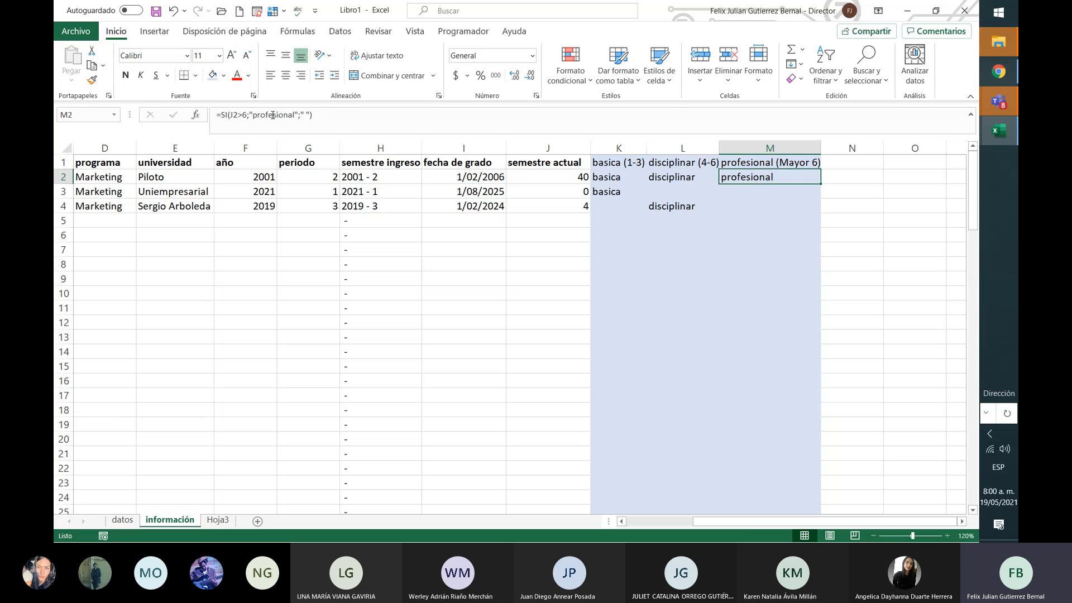
pyautogui.press('Left')
pyautogui.press('Left')
pyautogui.hotkey('shift', 'Right')
pyautogui.hotkey('shift', 'Right')
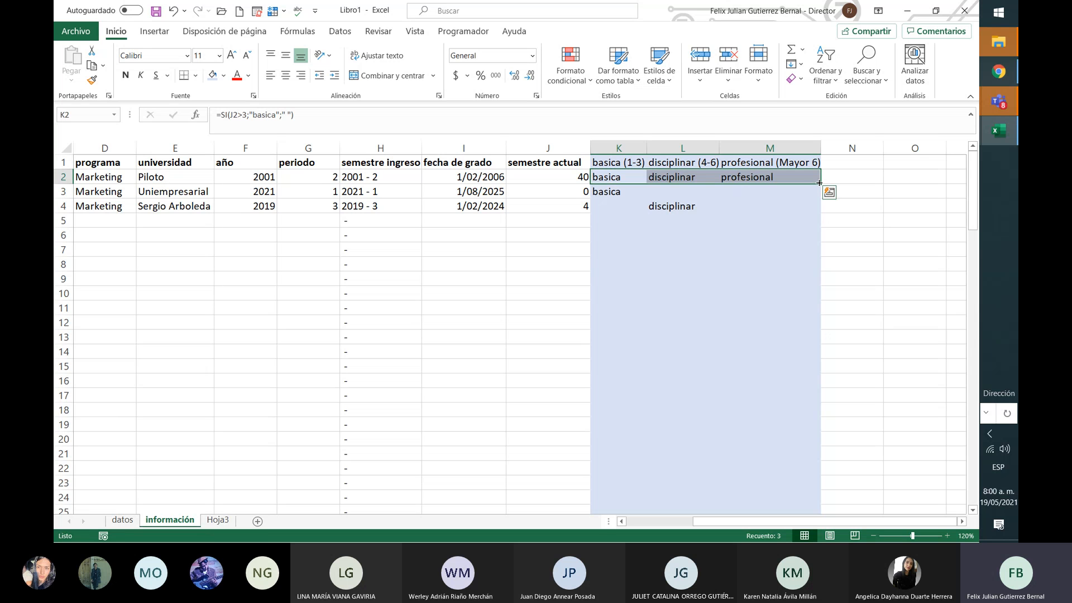
# Step: Fill the K2:M2 level formulas down to row 4
pyautogui.moveTo(819, 183); pyautogui.dragTo(824, 206)
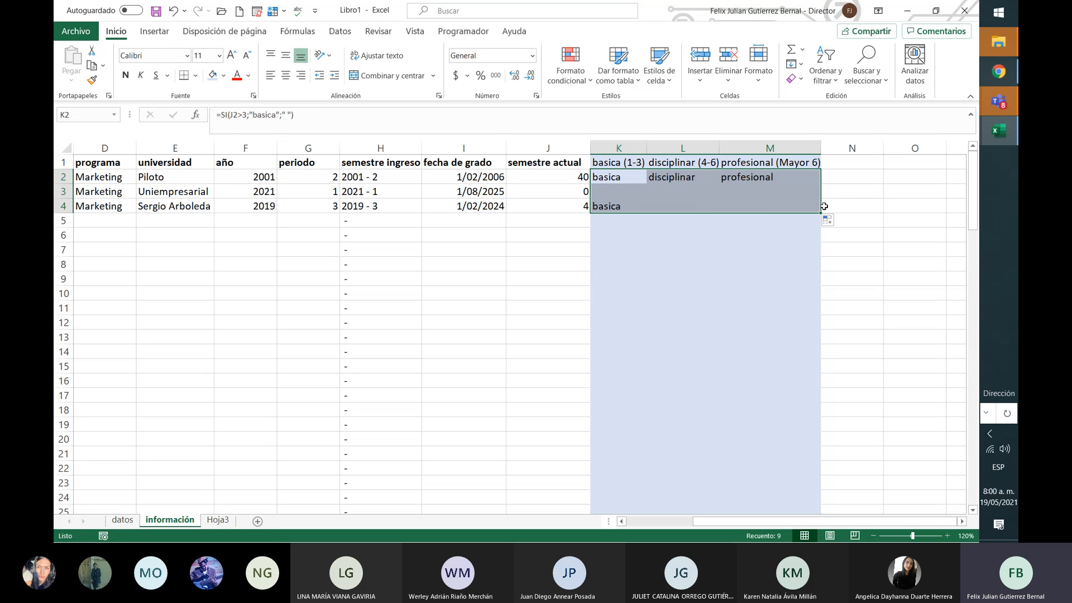
pyautogui.click(777, 205)
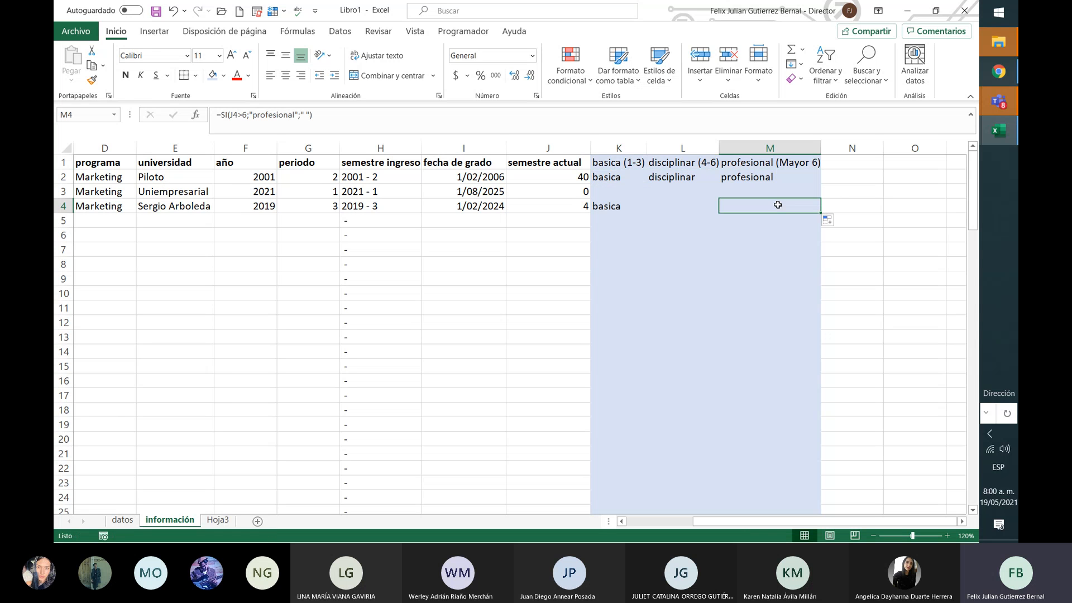
pyautogui.click(614, 190)
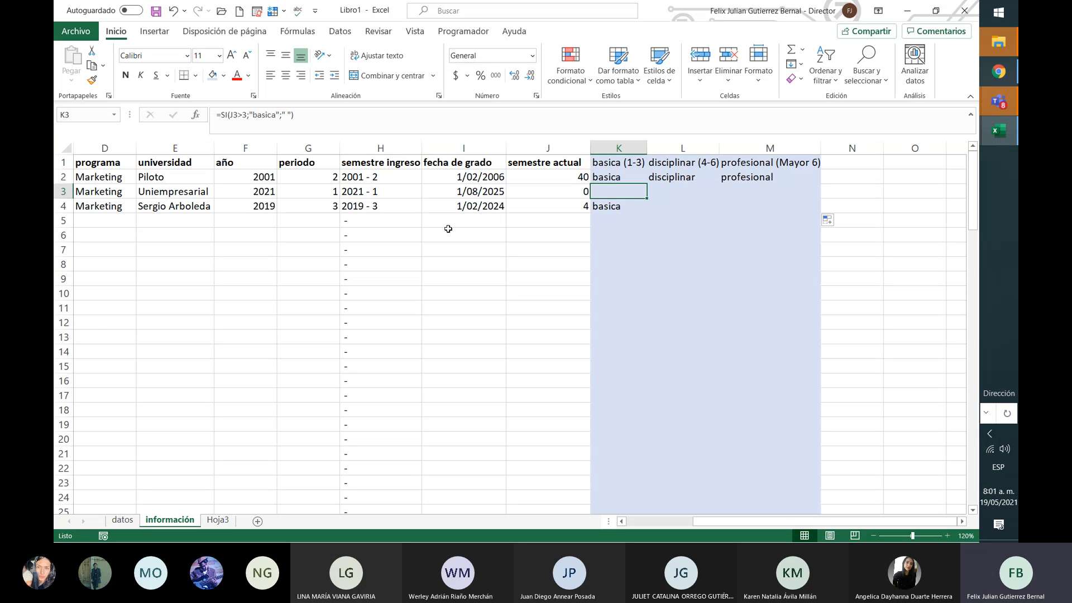
# Step: Browse along empty row 5 and bring the basica, disciplinar and profesional columns into view
pyautogui.click(519, 226)
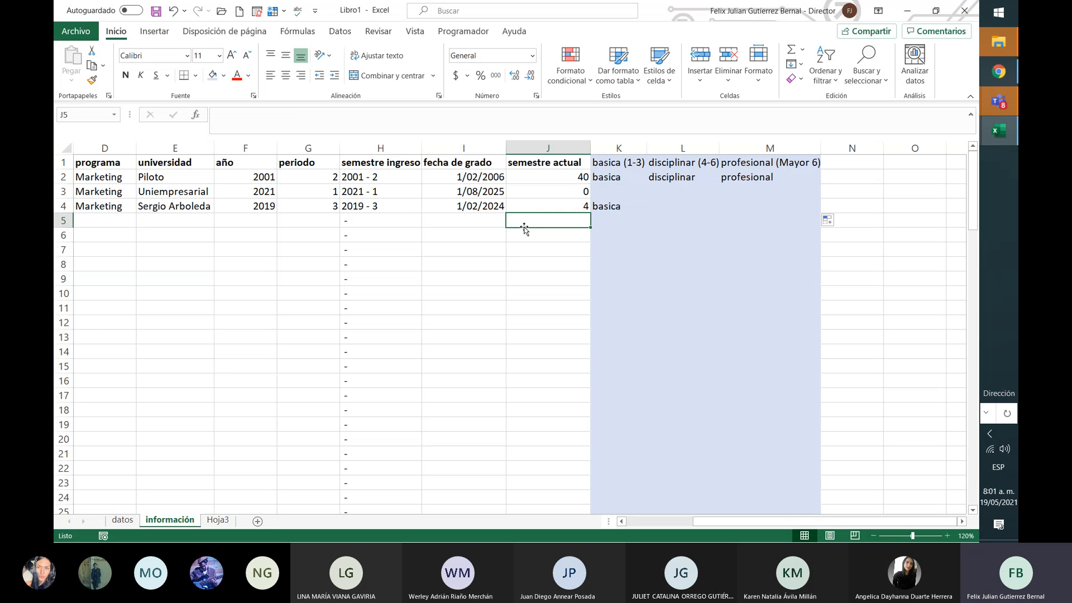
pyautogui.press('Left')
pyautogui.press('Left')
pyautogui.press('Left')
pyautogui.press('Left')
pyautogui.press('Left')
pyautogui.press('Right')
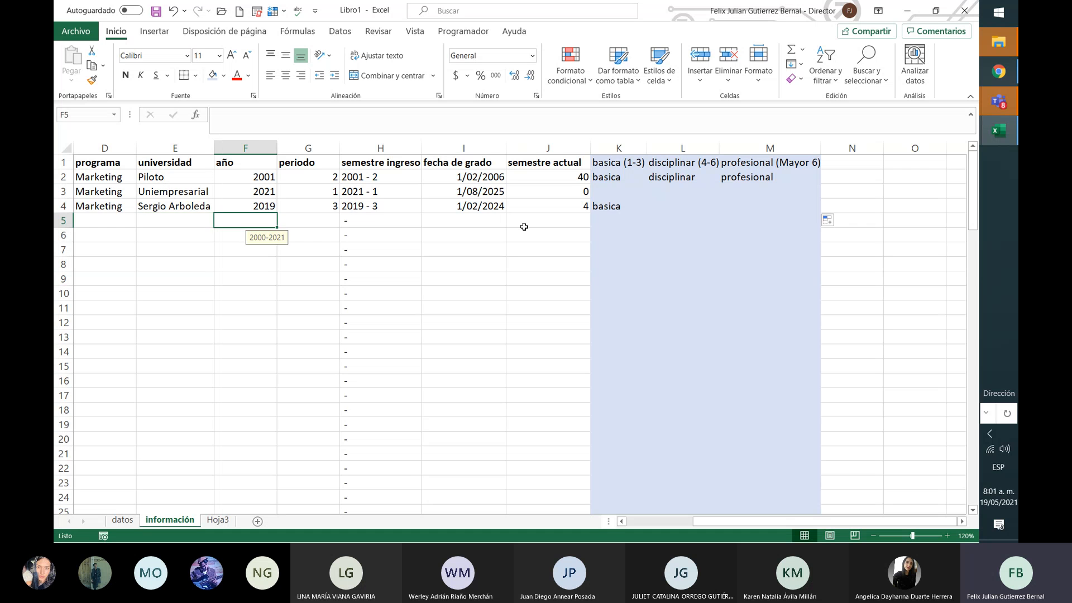
pyautogui.press('Right')
pyautogui.press('Right')
pyautogui.press('Left')
pyautogui.press('Left')
pyautogui.press('Left')
pyautogui.press('Home')
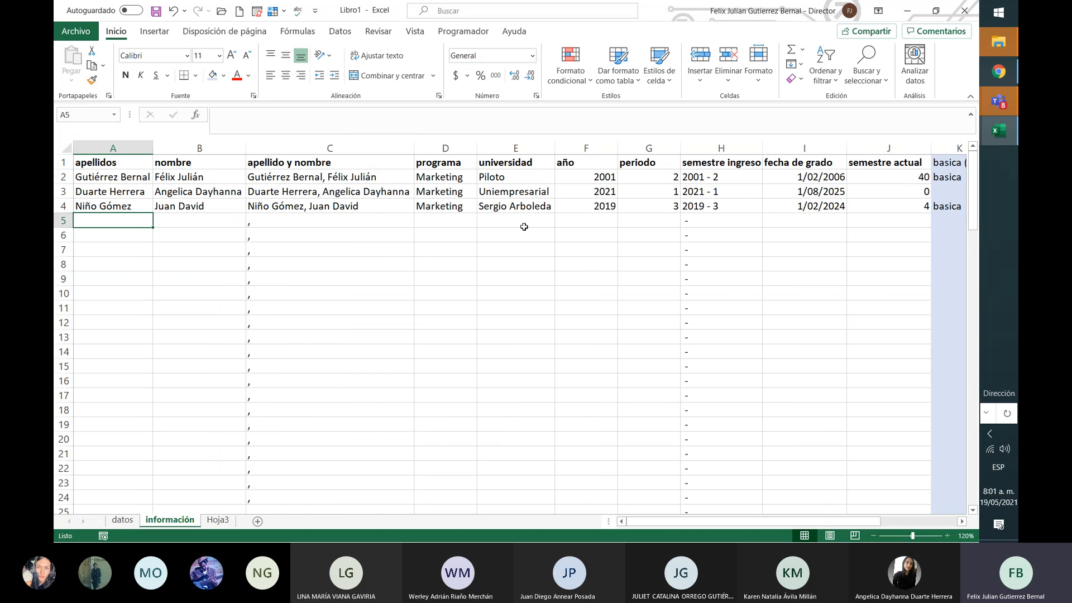
pyautogui.press('Right')
pyautogui.press('Left')
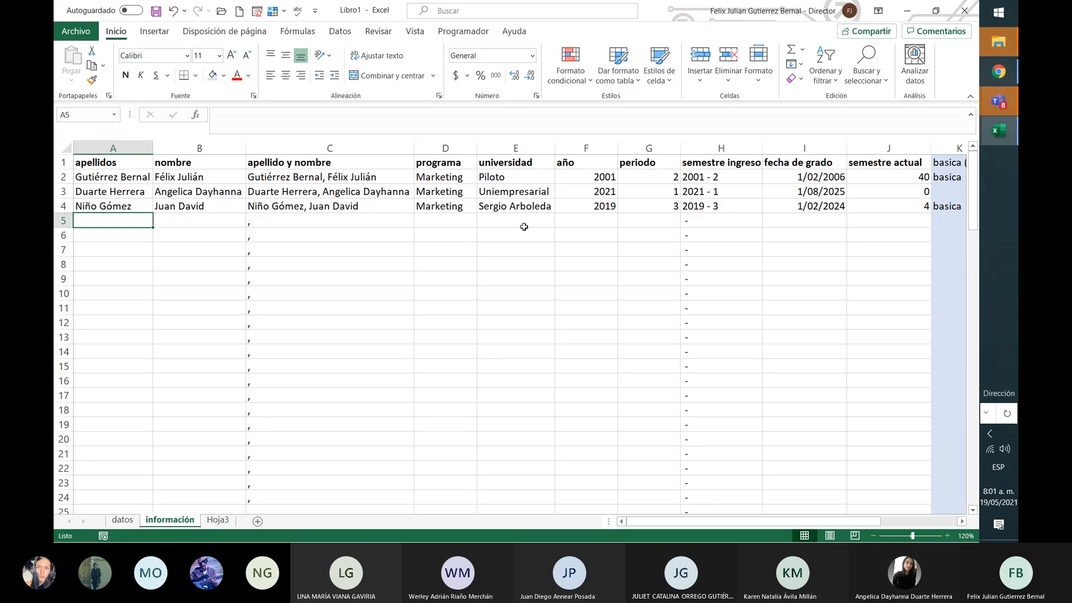
pyautogui.press('Right')
pyautogui.press('Right')
pyautogui.press('Right')
pyautogui.press('Right')
pyautogui.press('Right')
pyautogui.press('Right')
pyautogui.press('Right')
pyautogui.press('Right')
pyautogui.press('Right')
pyautogui.press('Right')
pyautogui.press('Right')
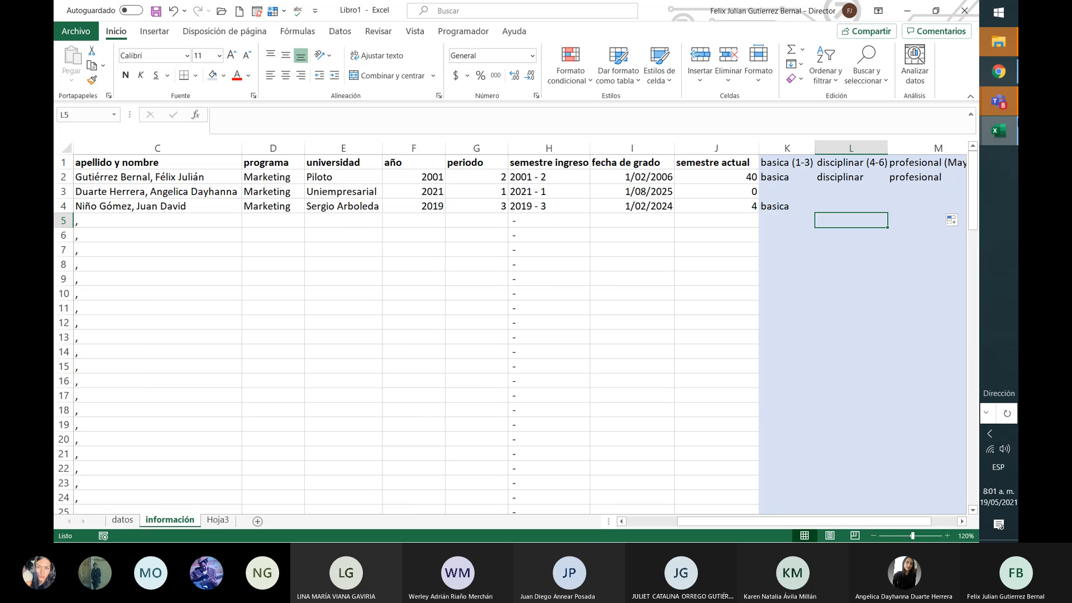
pyautogui.moveTo(999, 116)
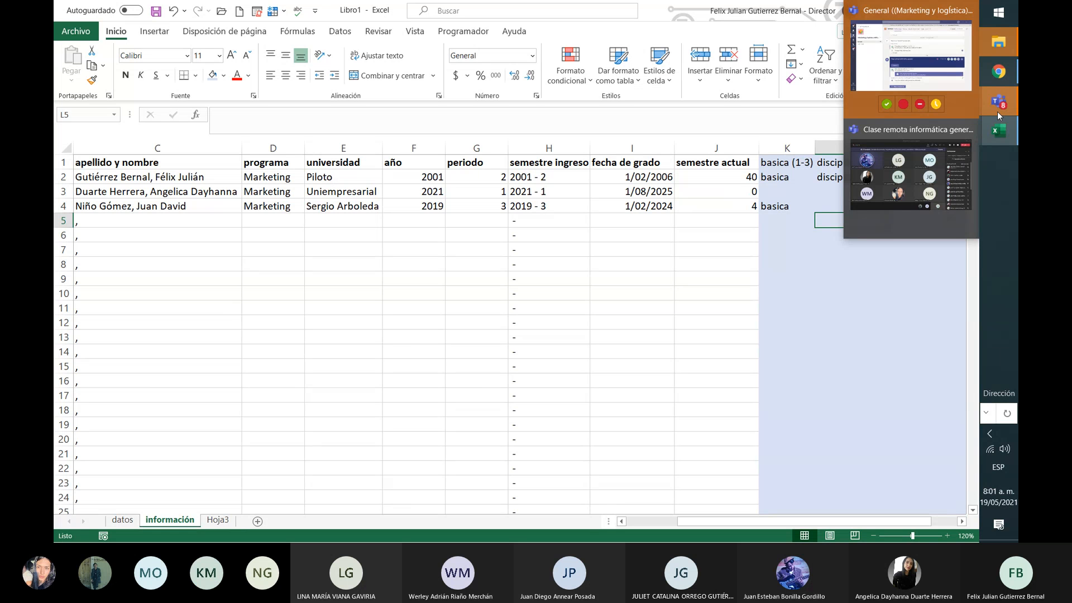
pyautogui.click(218, 520)
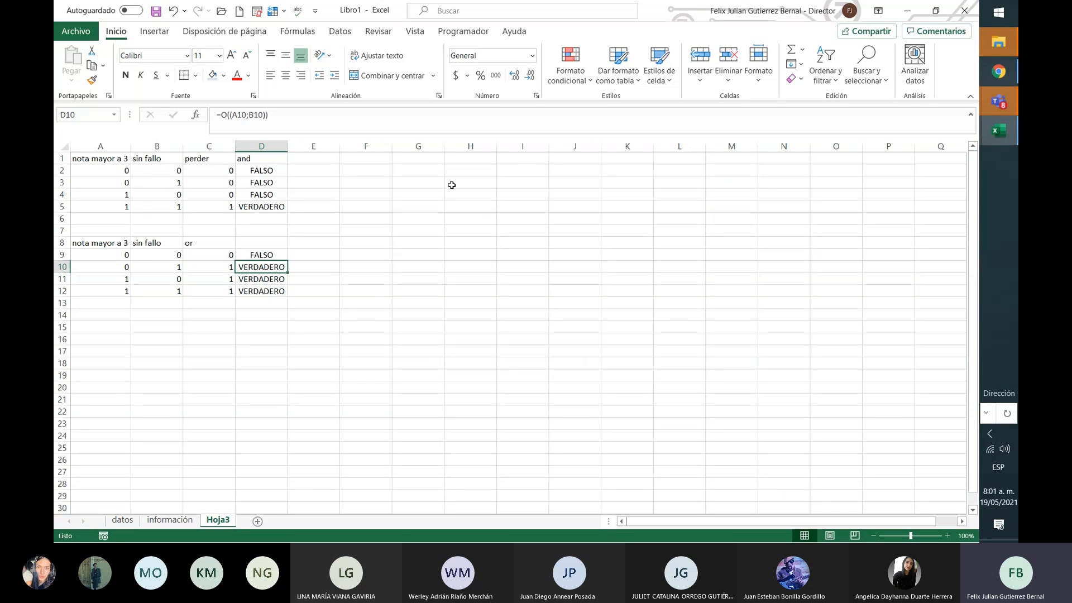
pyautogui.click(422, 161)
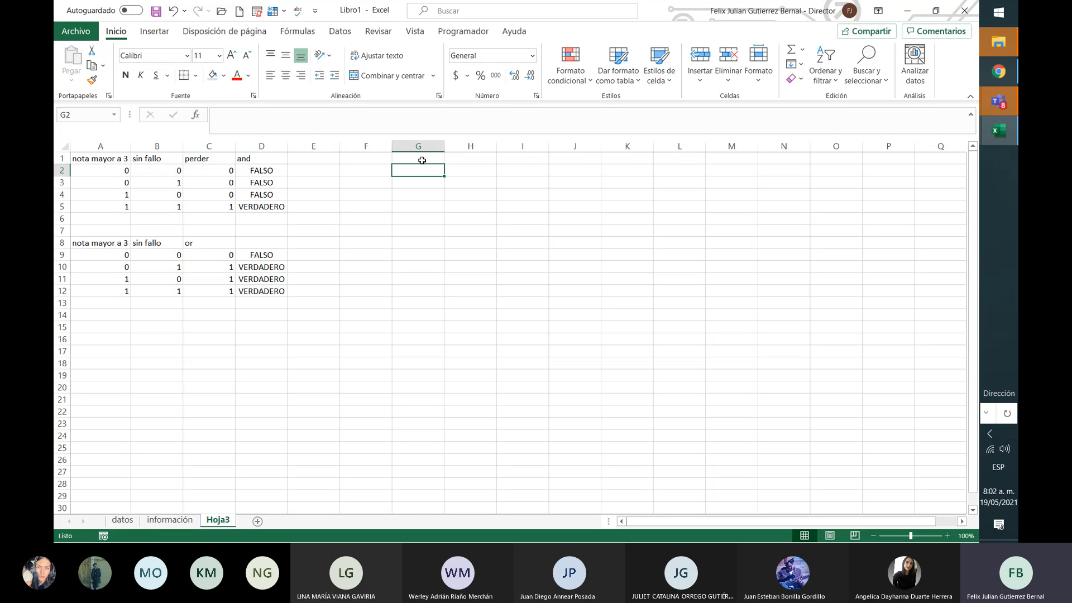
# Step: Enter a provisional 'admisión' header in F1 and 'aptitudes' in G1, and autofit columns F and G
pyautogui.press('Left')
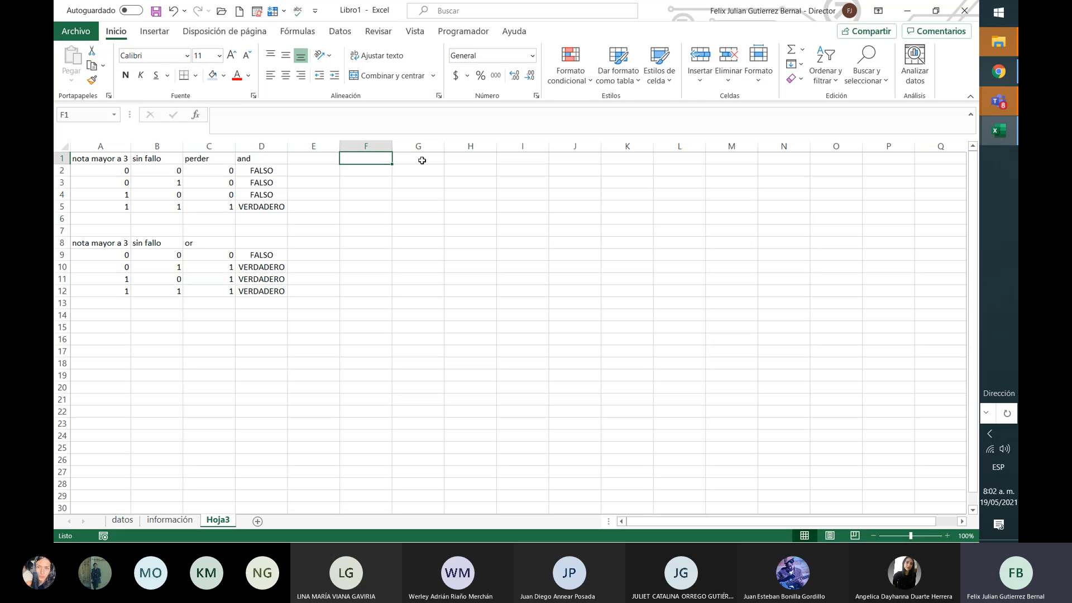
pyautogui.write('adm')
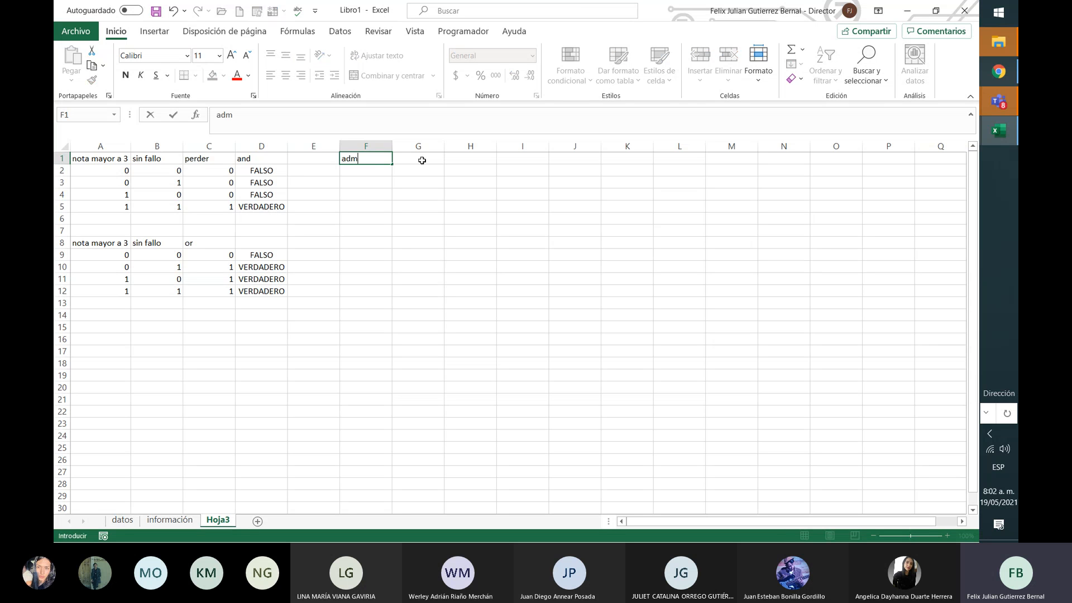
pyautogui.write('isión')
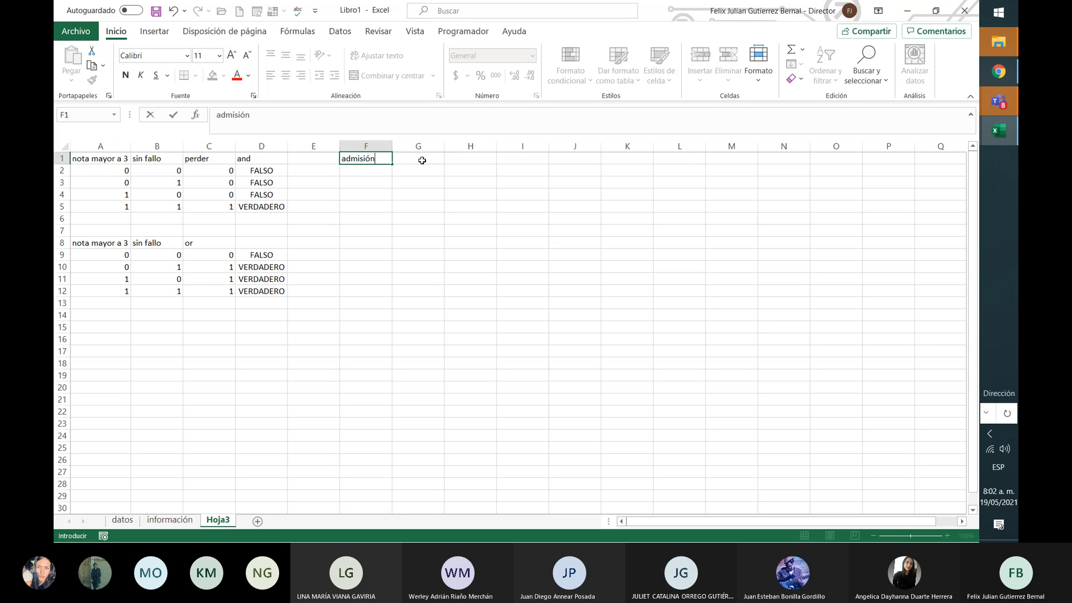
pyautogui.click(422, 160)
pyautogui.write('en')
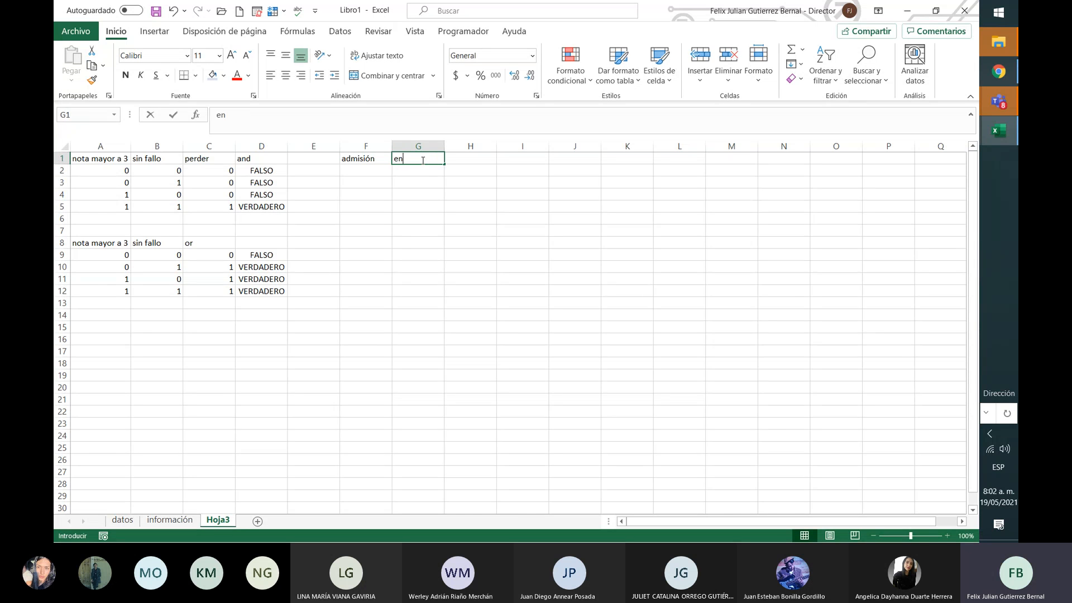
pyautogui.write('trevista')
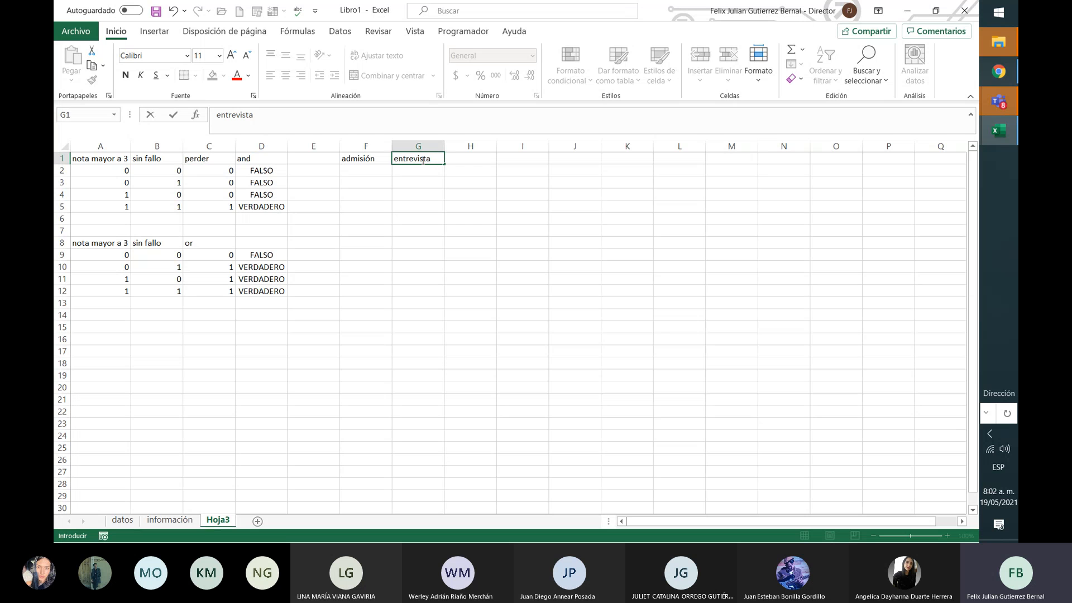
pyautogui.press('BackSpace')
pyautogui.press('BackSpace')
pyautogui.press('BackSpace')
pyautogui.press('BackSpace')
pyautogui.press('BackSpace')
pyautogui.press('BackSpace')
pyautogui.press('BackSpace')
pyautogui.press('BackSpace')
pyautogui.press('BackSpace')
pyautogui.press('BackSpace')
pyautogui.write('ap')
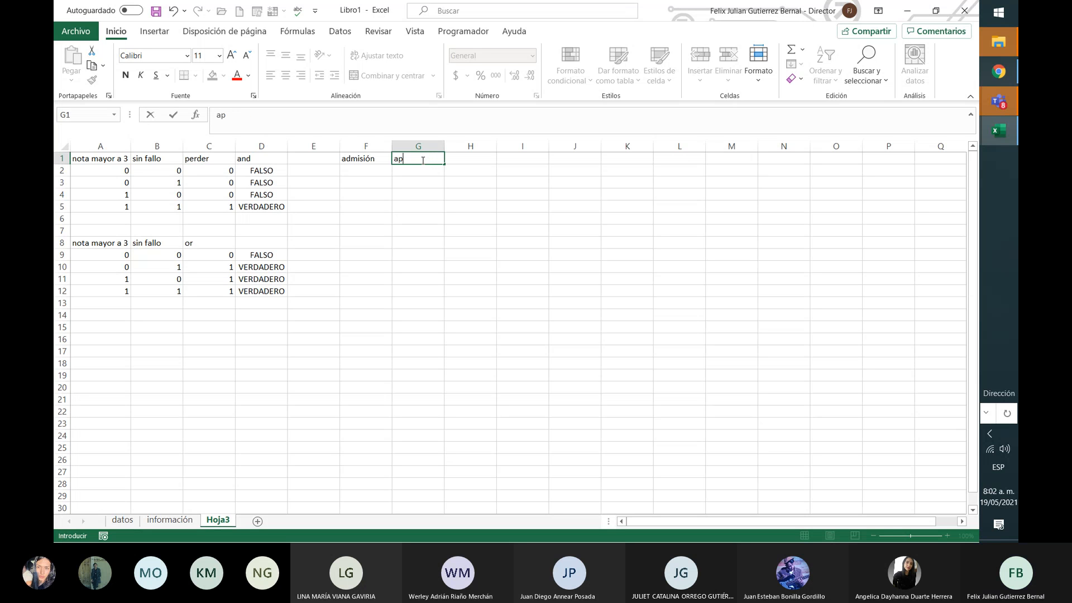
pyautogui.write('titudes')
pyautogui.press('Return')
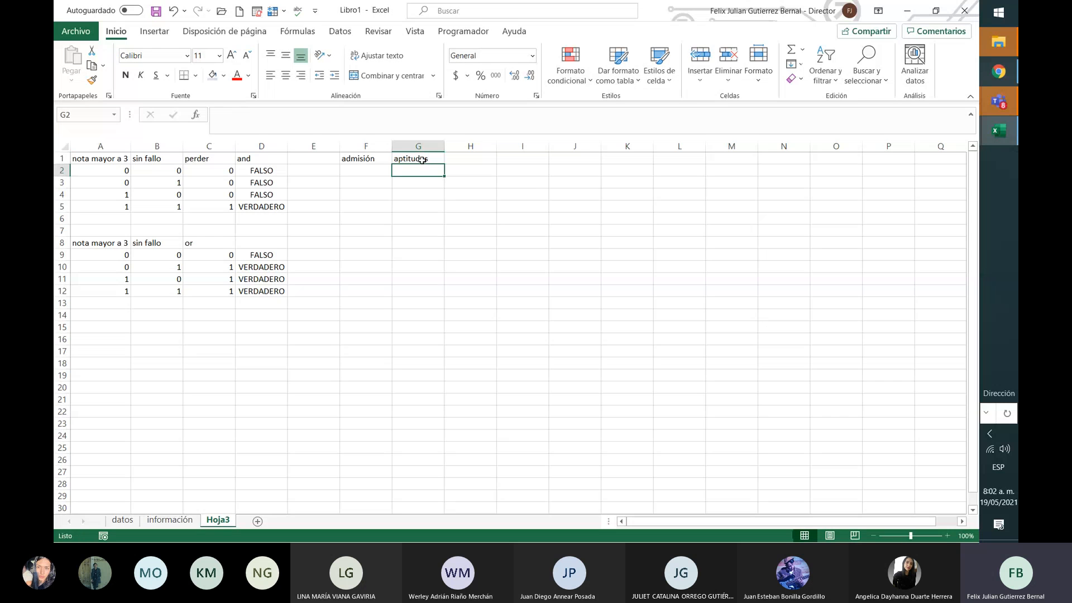
pyautogui.doubleClick(392, 146)
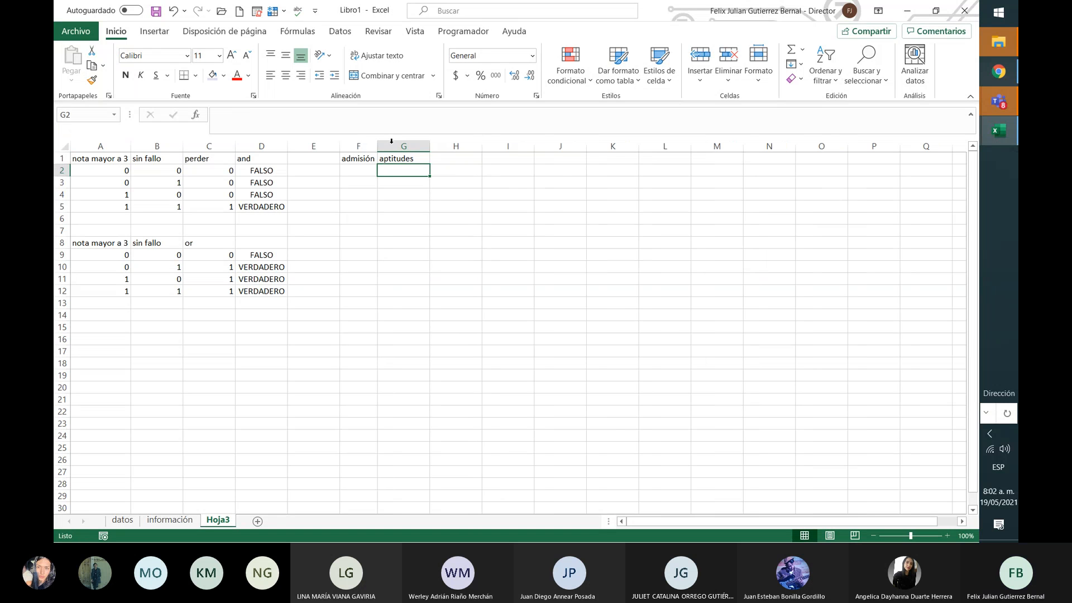
pyautogui.doubleClick(425, 143)
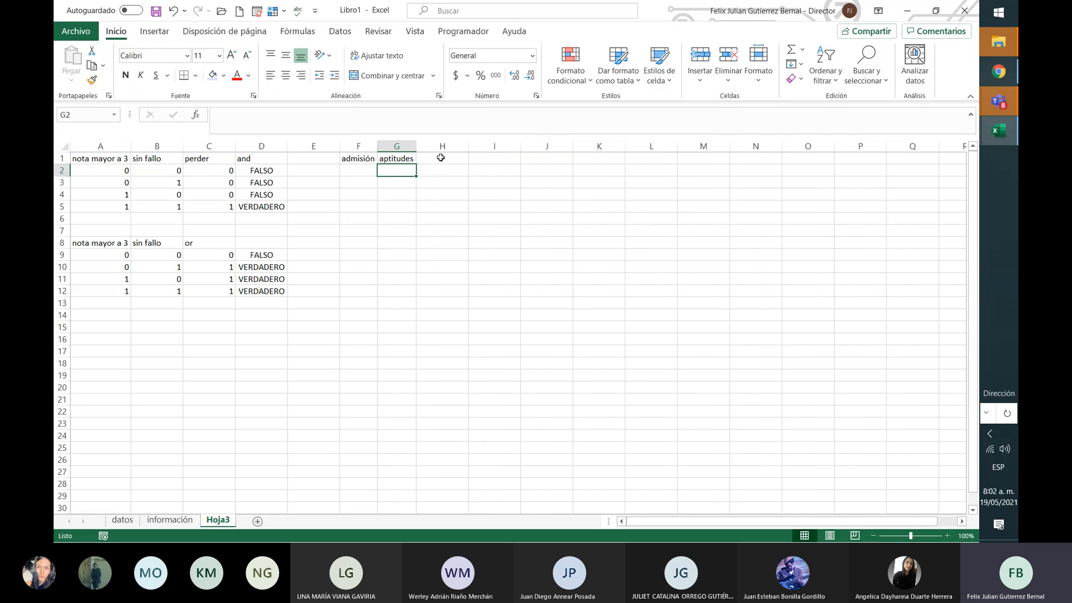
# Step: Add the 'dinero' header in H1, rename F1 to 'psicologicas', and autofit column F
pyautogui.click(440, 158)
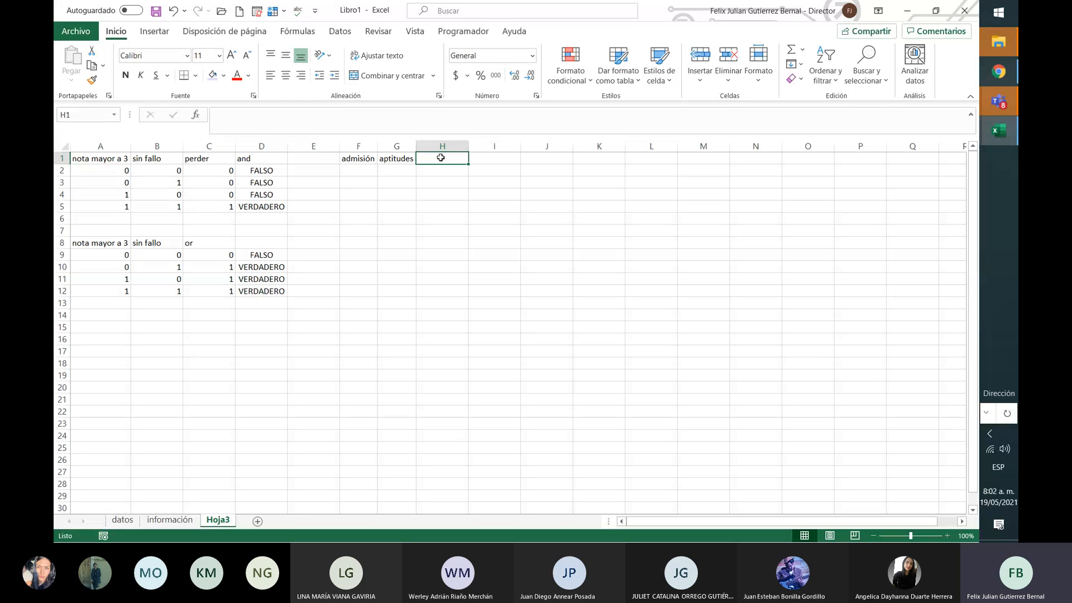
pyautogui.write('dinero')
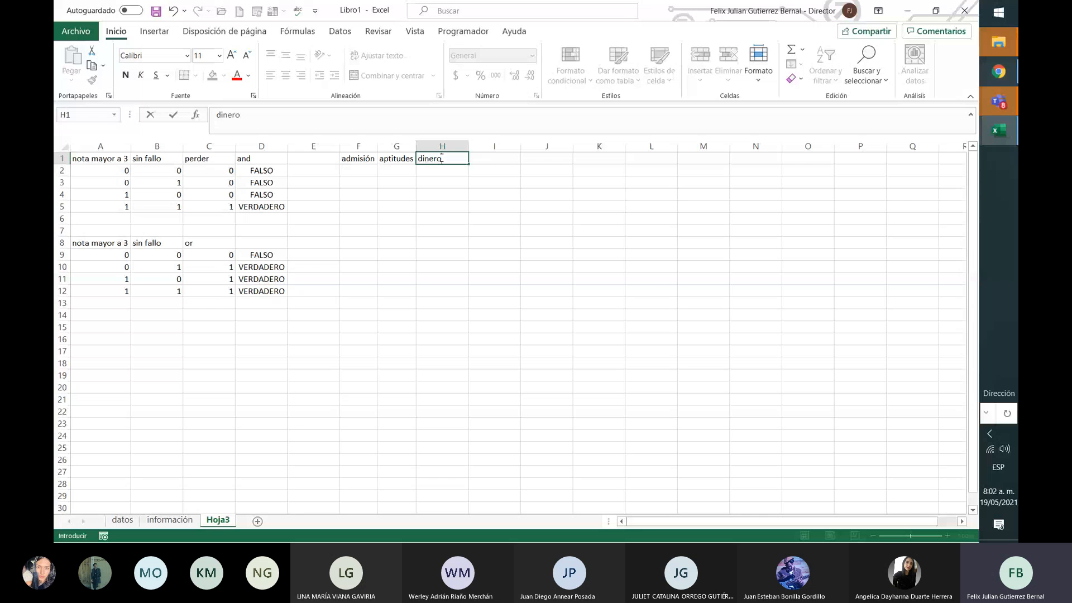
pyautogui.press('Return')
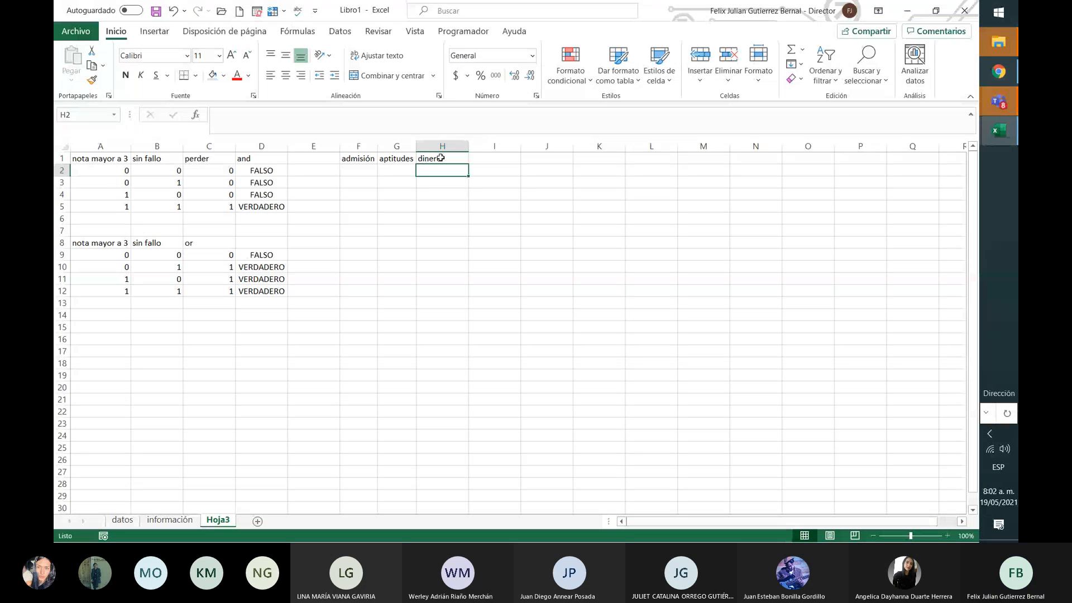
pyautogui.press('Up')
pyautogui.press('Right')
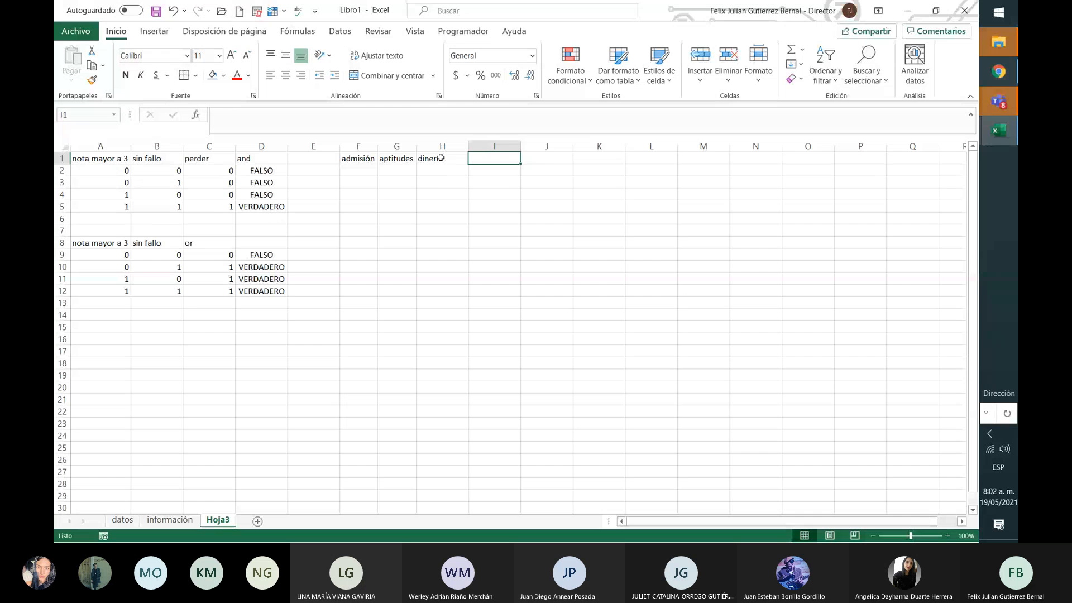
pyautogui.press('Left')
pyautogui.press('Left')
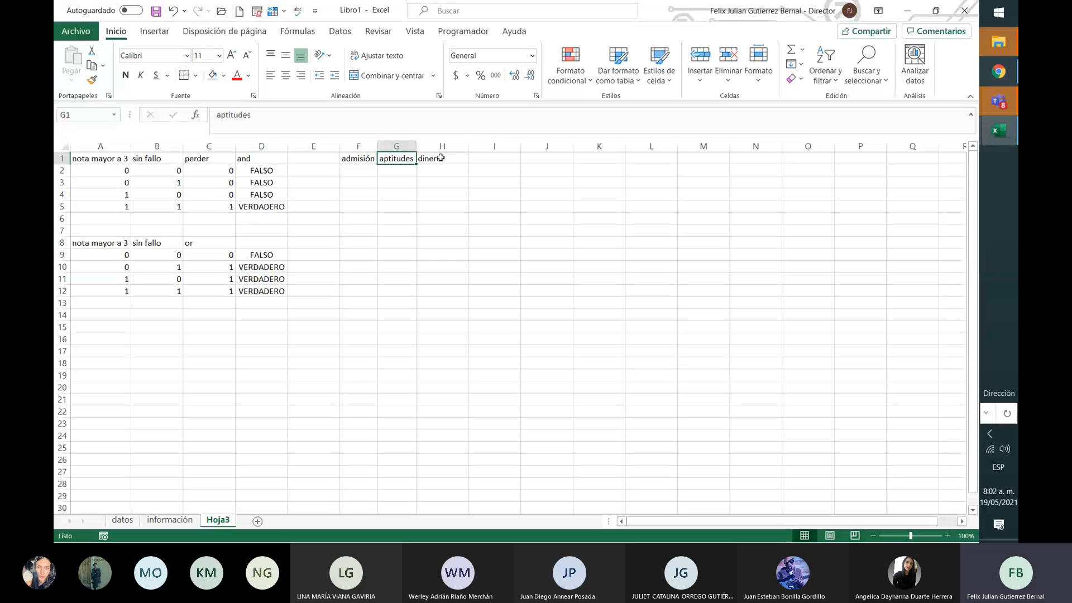
pyautogui.press('Left')
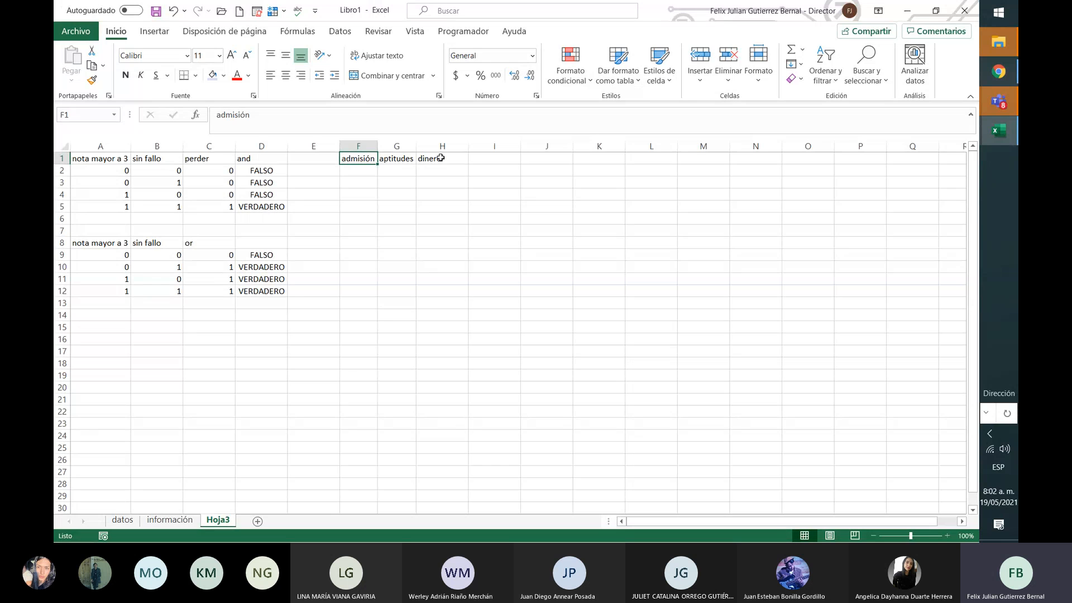
pyautogui.write('psicologic')
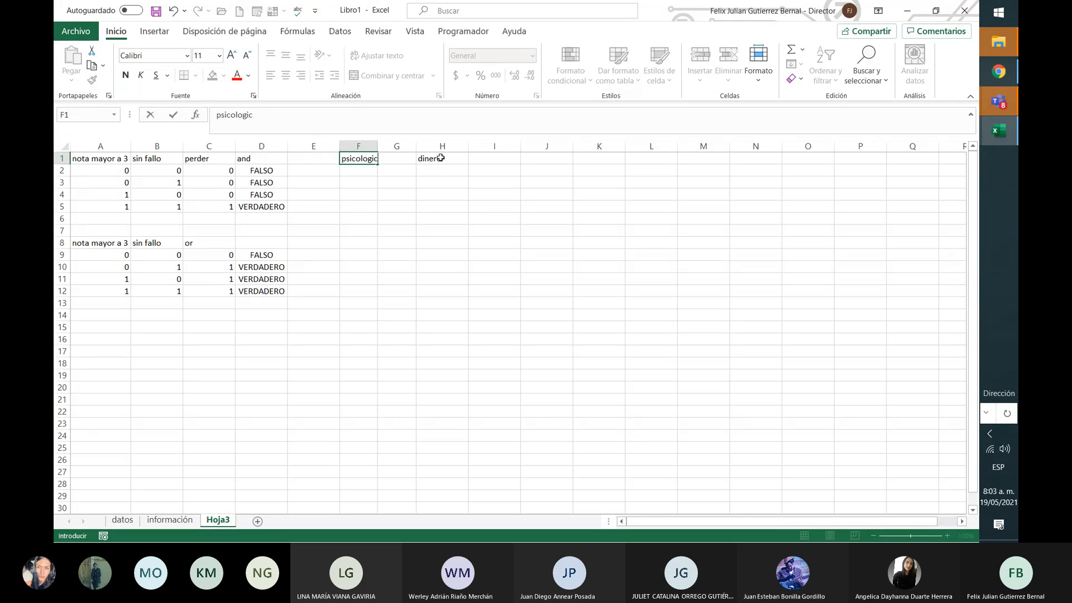
pyautogui.write('as')
pyautogui.press('Return')
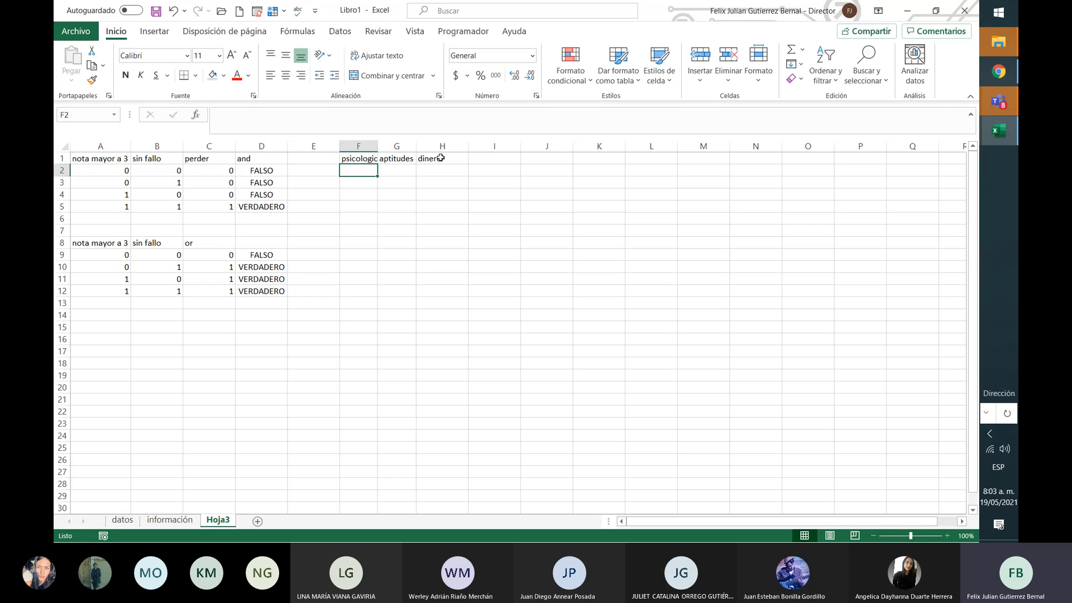
pyautogui.moveTo(379, 143); pyautogui.dragTo(382, 143)
pyautogui.doubleClick(379, 143)
# Step: Autofit column H to 'dinero' and add the 'ADMISIÓN' header in I1
pyautogui.click(390, 143)
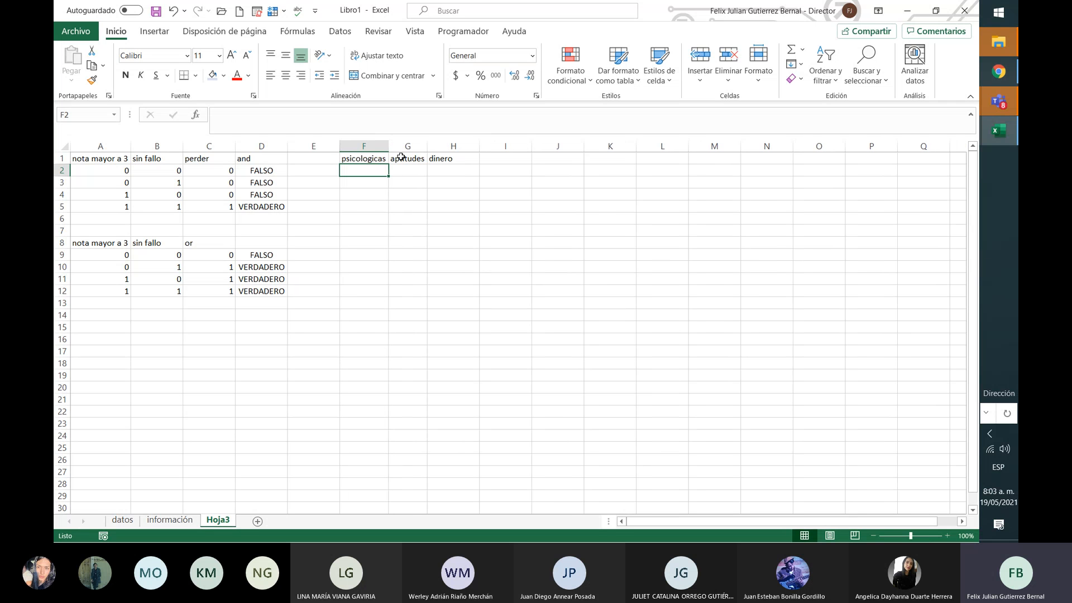
pyautogui.click(409, 169)
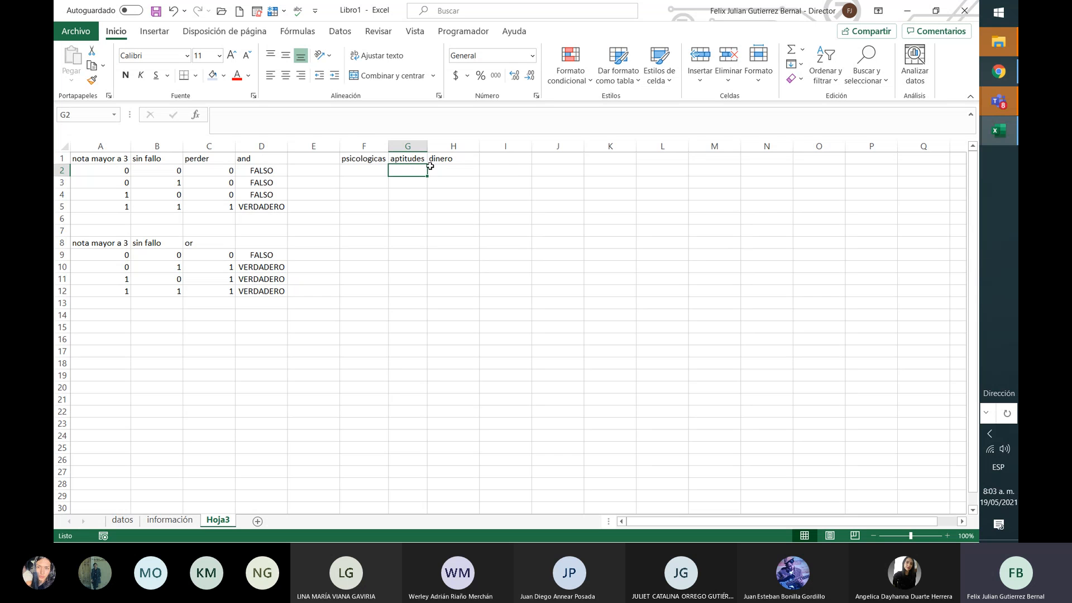
pyautogui.click(442, 166)
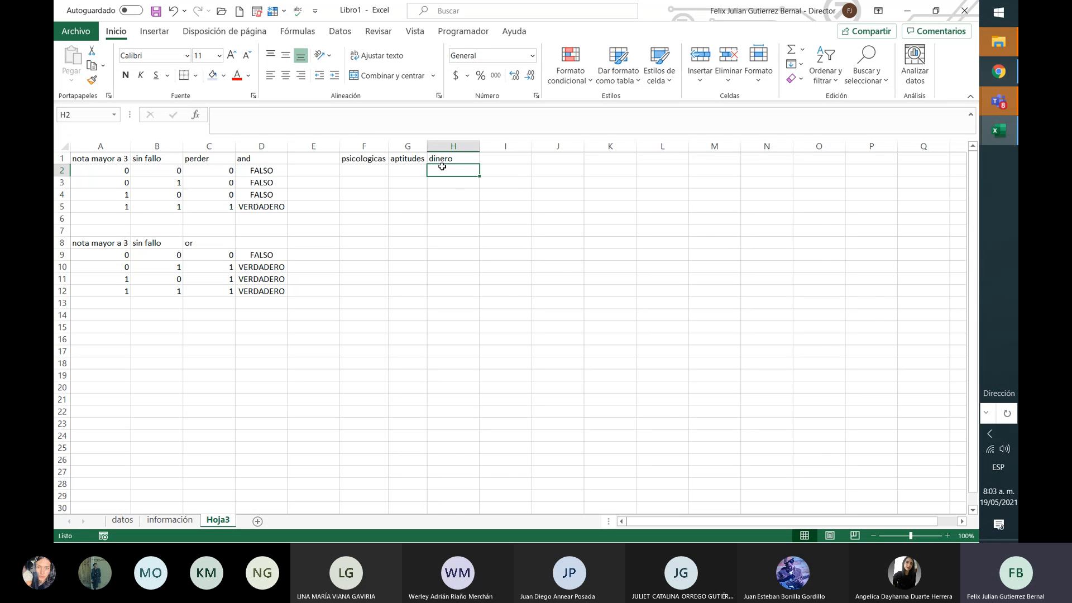
pyautogui.doubleClick(479, 144)
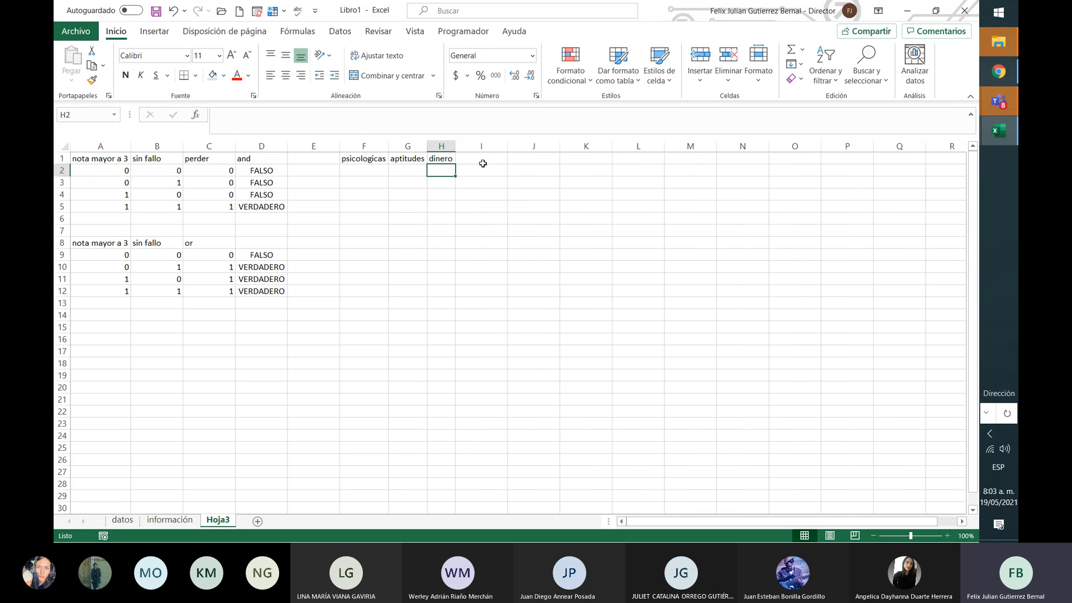
pyautogui.click(483, 160)
pyautogui.write('ADMIS')
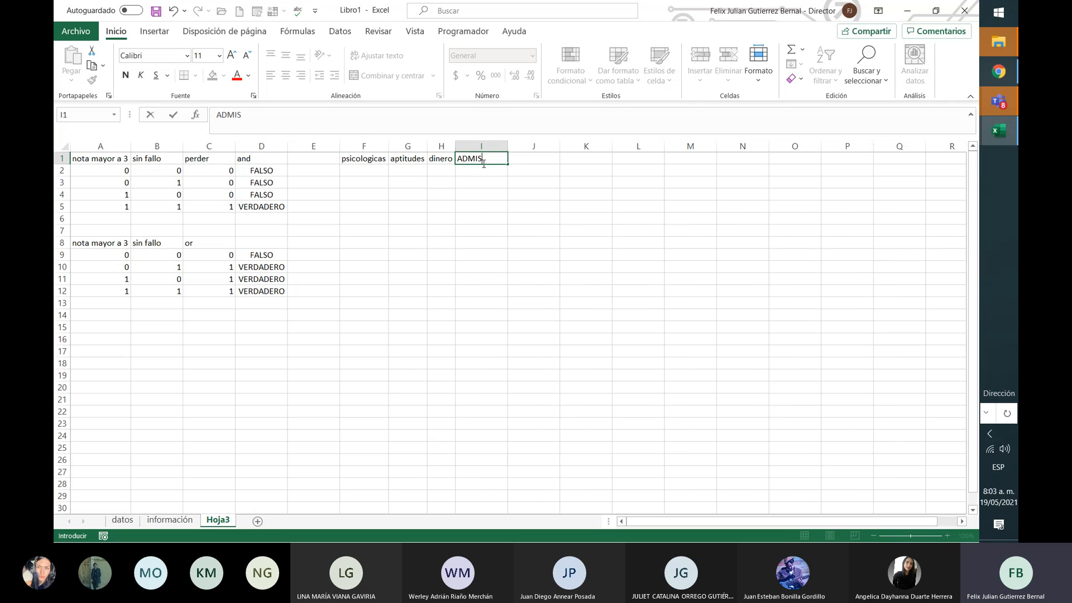
pyautogui.write('IÓN')
pyautogui.press('Return')
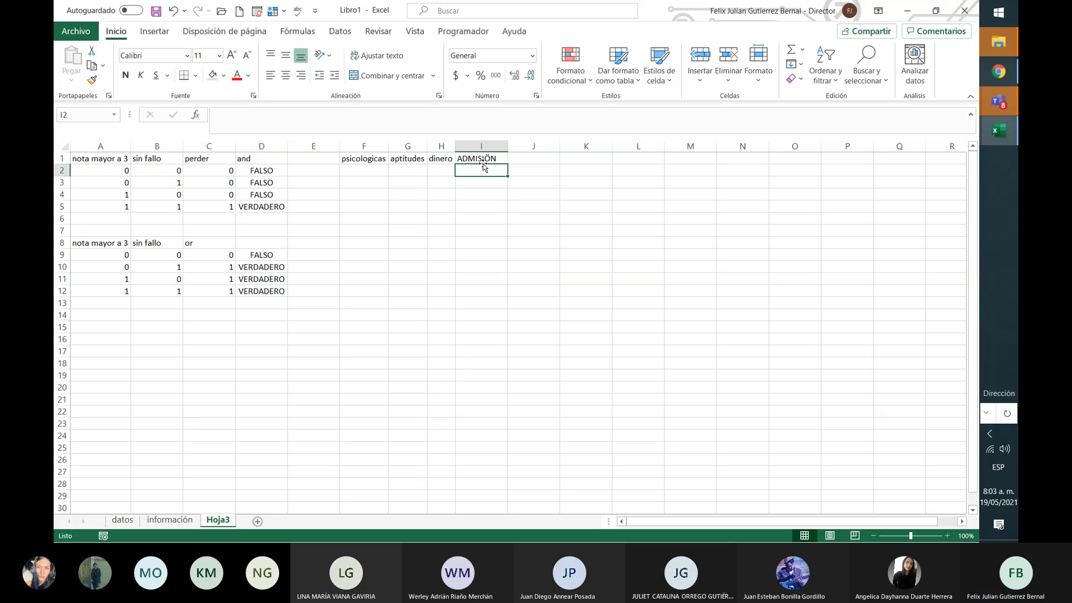
pyautogui.press('Left')
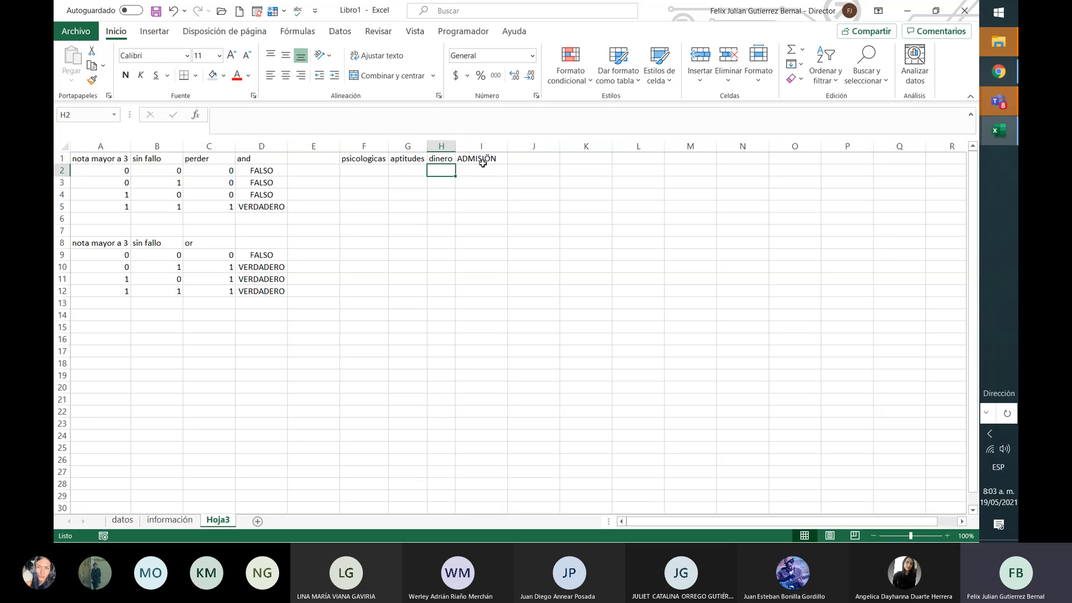
# Step: Enter the combinations 0,0,0 in row 2 and 0,0,1 in row 3
pyautogui.write('0')
pyautogui.press('Left')
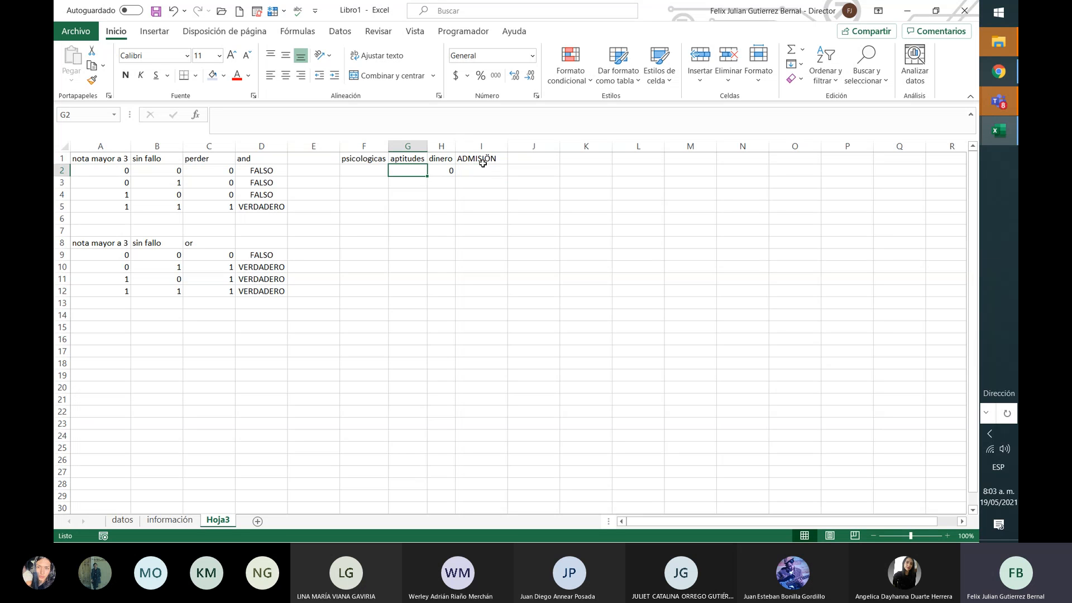
pyautogui.write('0')
pyautogui.press('Left')
pyautogui.write('0')
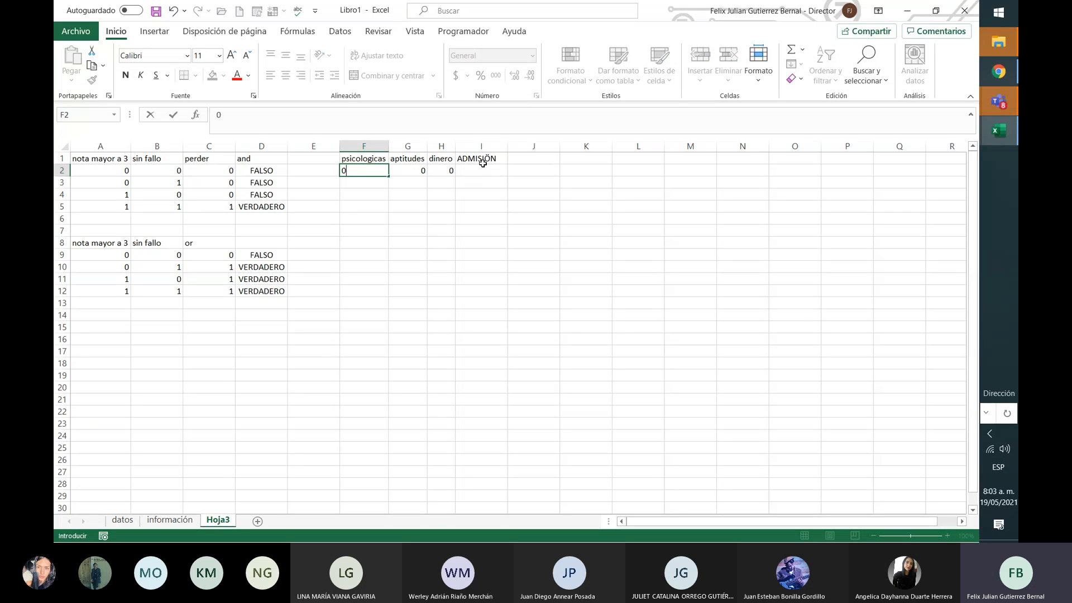
pyautogui.press('Return')
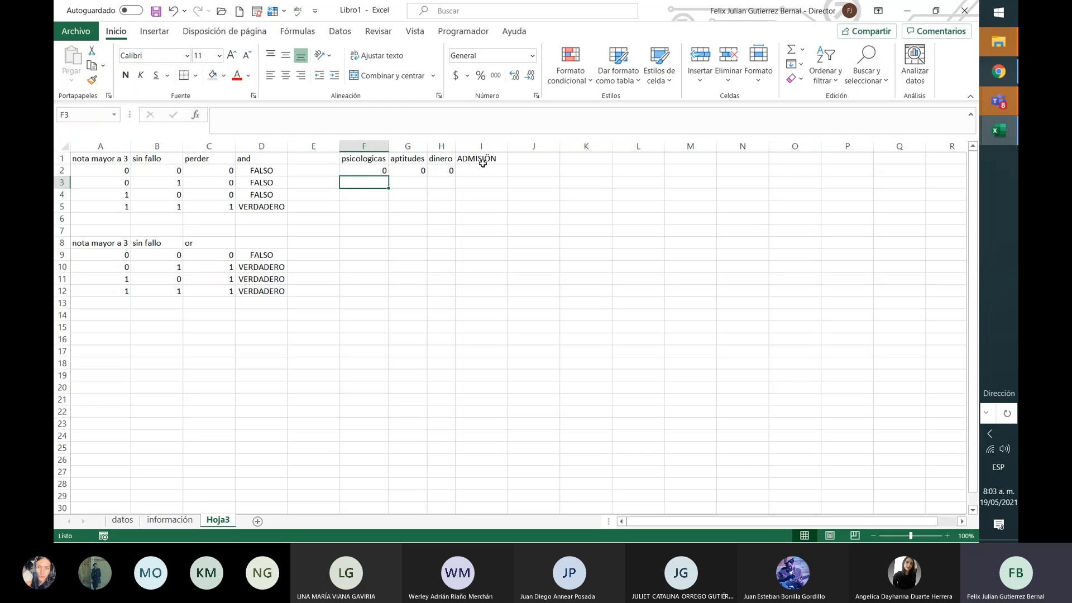
pyautogui.write('0')
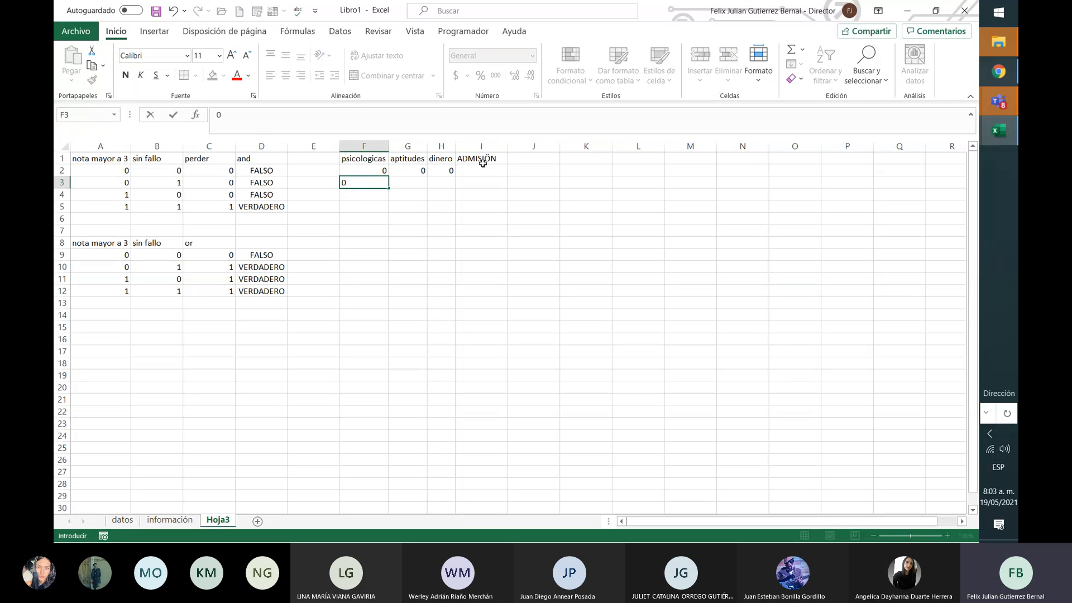
pyautogui.press('Tab')
pyautogui.write('0')
pyautogui.press('Tab')
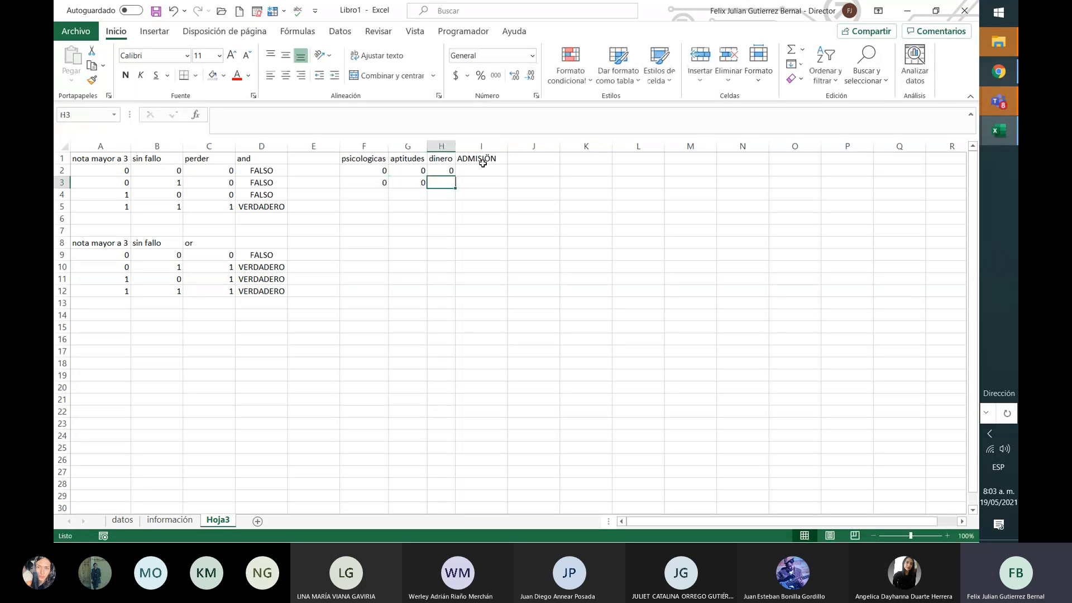
pyautogui.write('1')
pyautogui.press('Return')
# Step: Enter the combinations 0,1,0 in row 4 and 0,1,1 in row 5
pyautogui.press('Left')
pyautogui.press('Left')
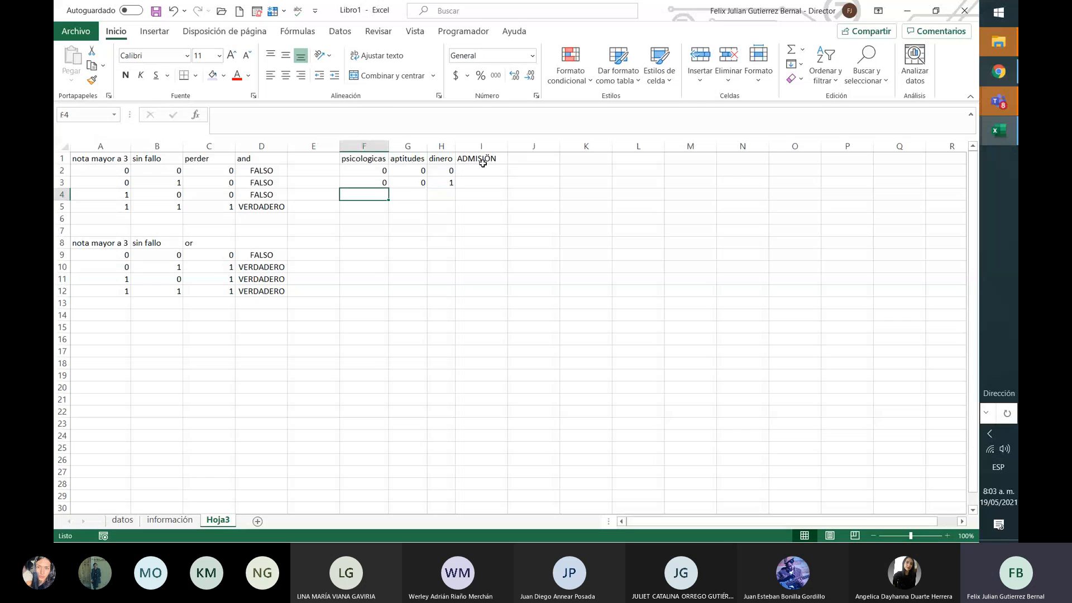
pyautogui.write('0')
pyautogui.press('Tab')
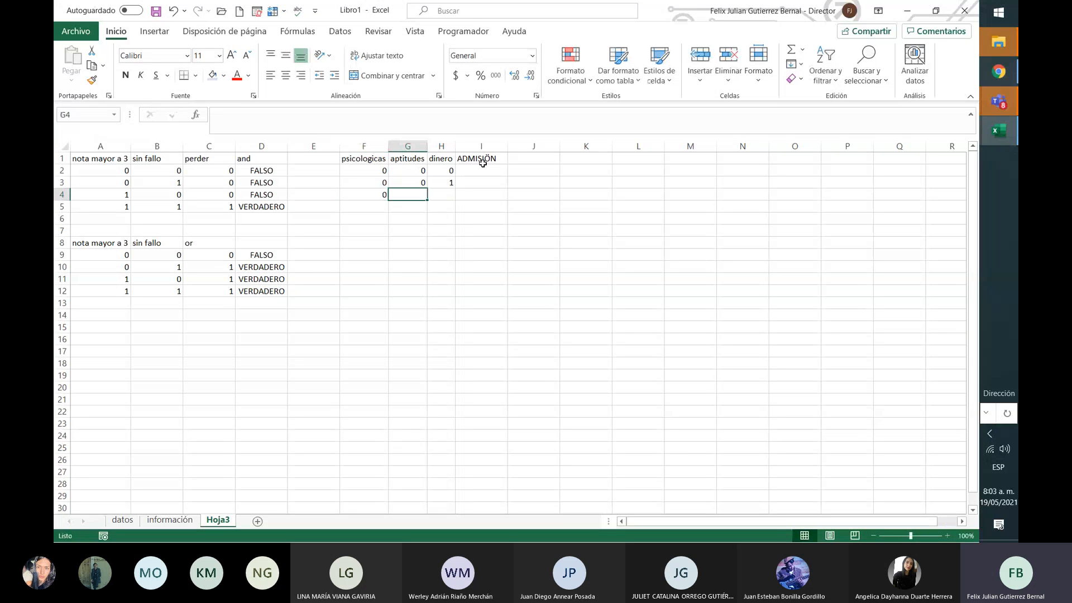
pyautogui.write('1')
pyautogui.press('Tab')
pyautogui.write('0')
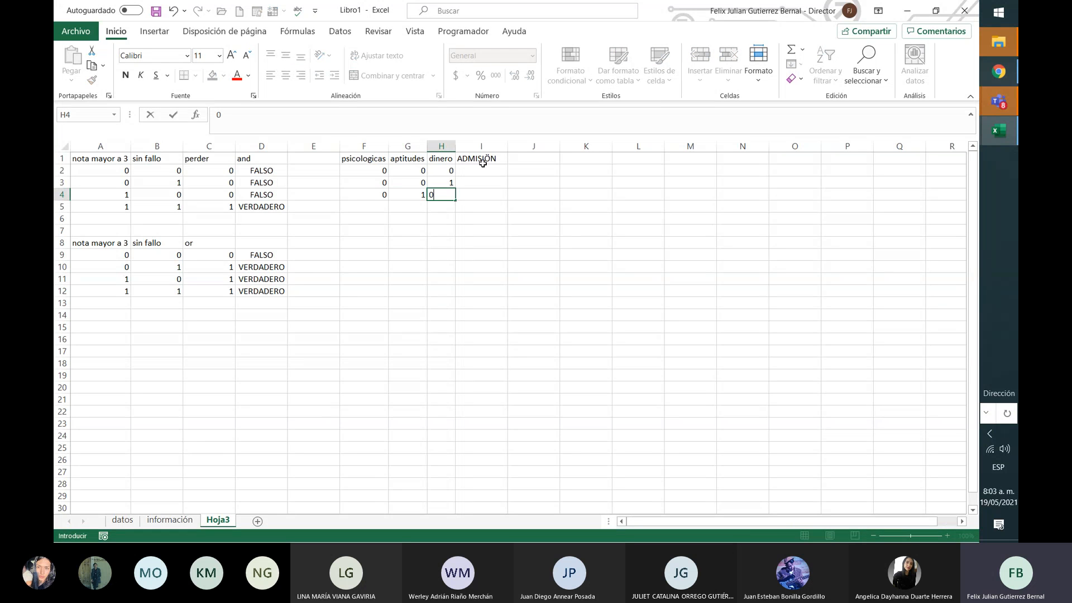
pyautogui.press('Return')
pyautogui.press('Left')
pyautogui.press('Left')
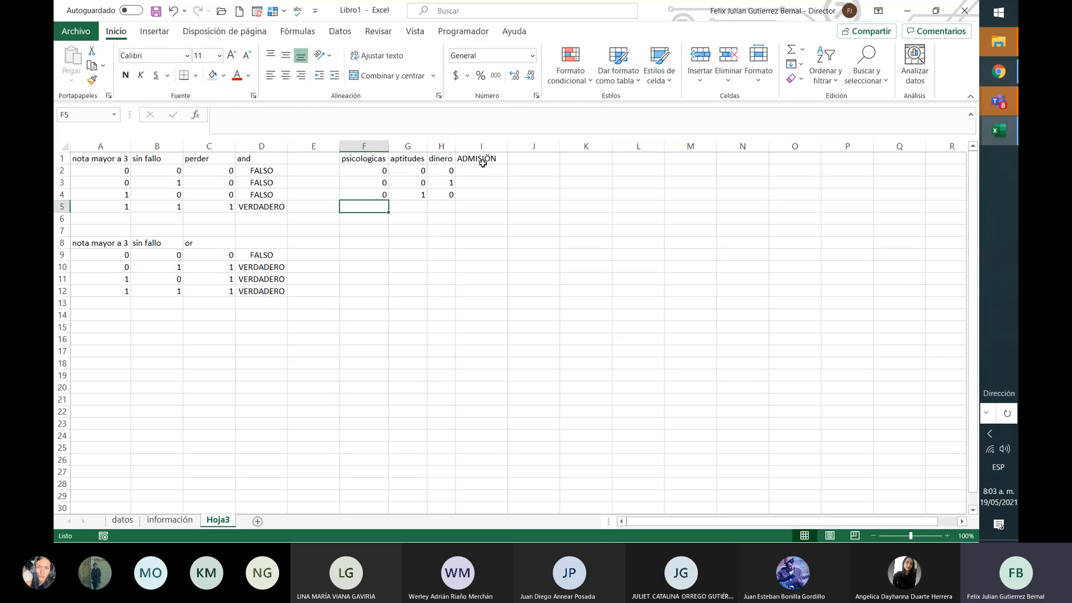
pyautogui.write('0')
pyautogui.press('Tab')
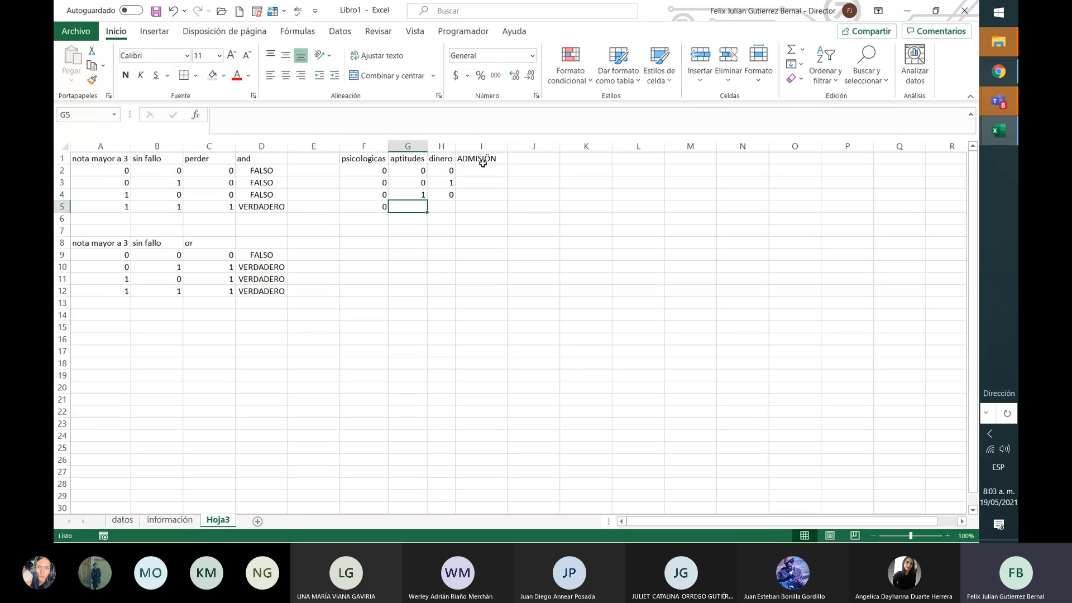
pyautogui.write('1')
pyautogui.press('Tab')
pyautogui.write('1')
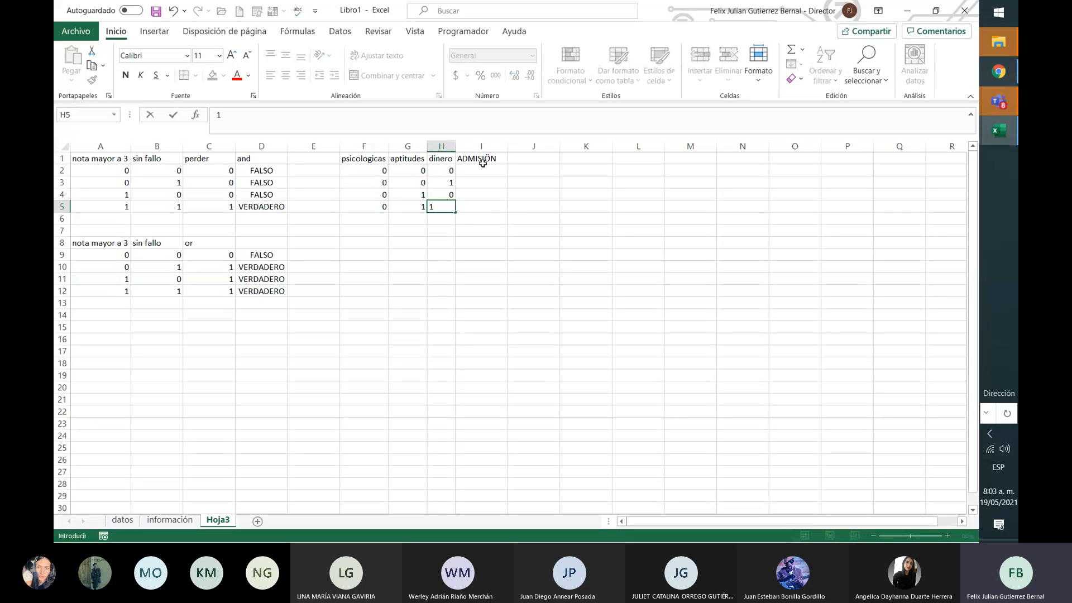
pyautogui.press('Return')
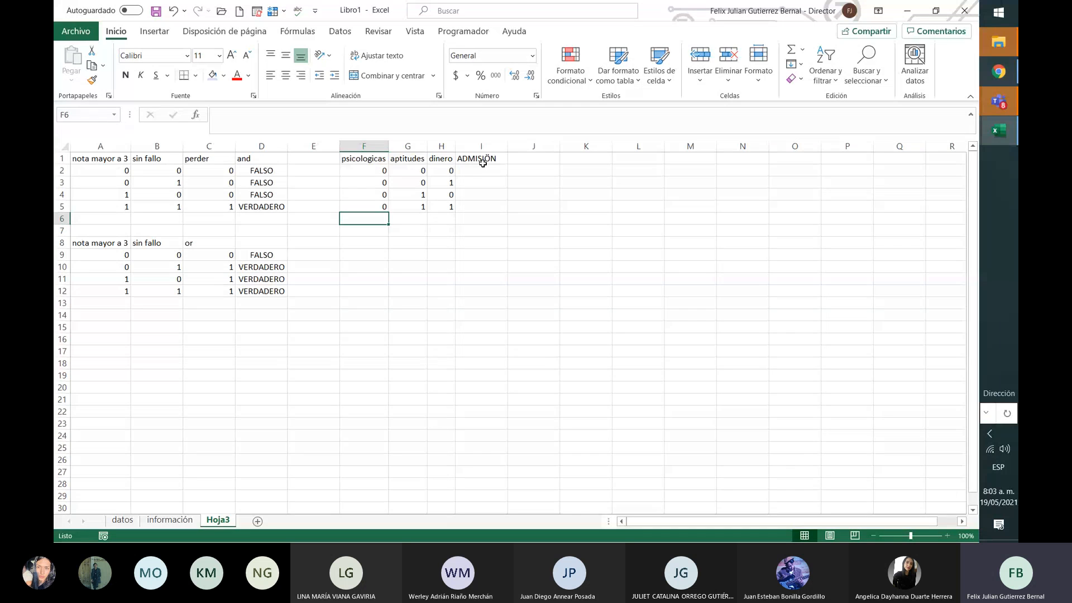
# Step: Enter the combinations 1,0,0 in row 6 and 1,0,1 in row 7
pyautogui.write('1')
pyautogui.press('Tab')
pyautogui.write('0')
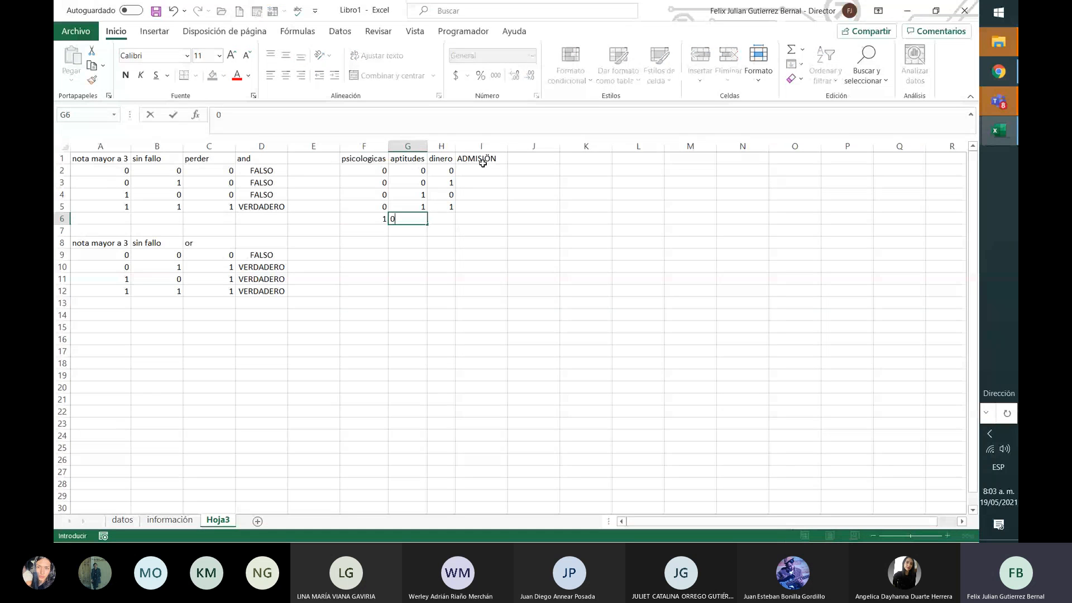
pyautogui.press('Tab')
pyautogui.write('0')
pyautogui.press('Return')
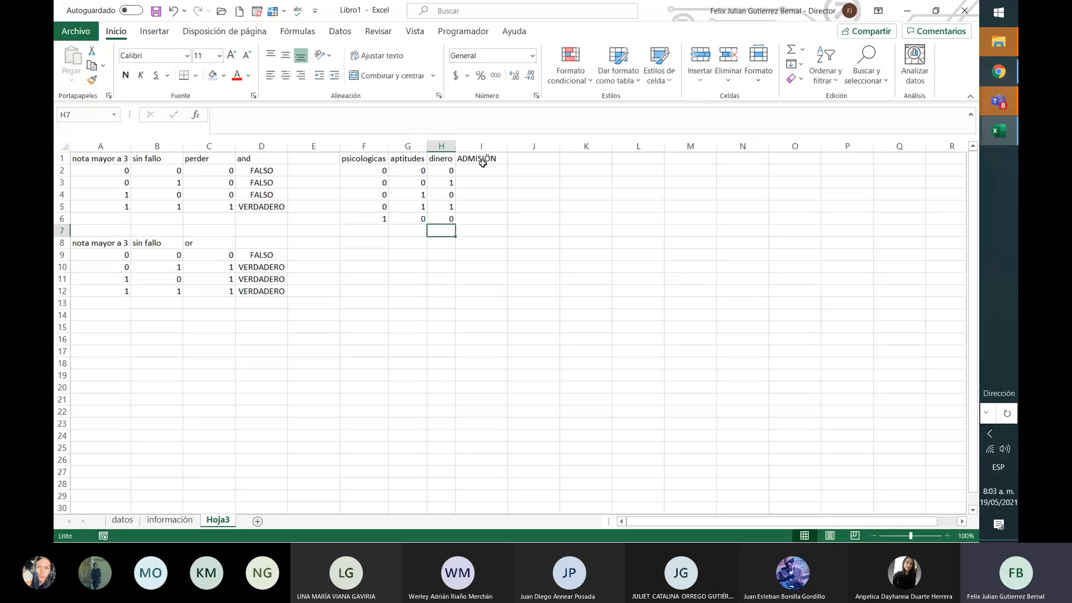
pyautogui.write('1')
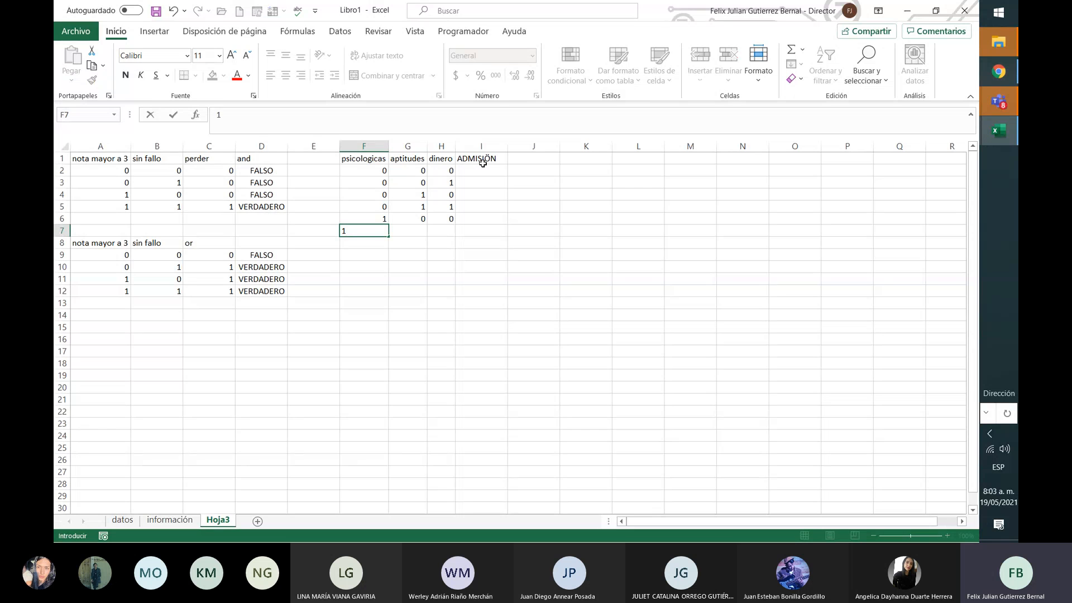
pyautogui.press('Tab')
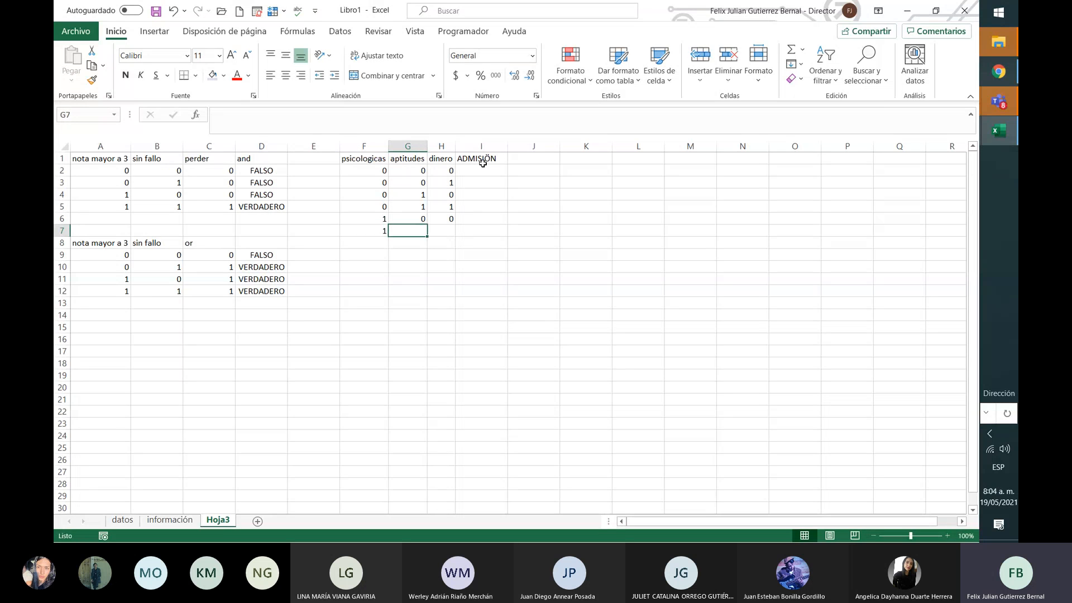
pyautogui.write('0')
pyautogui.press('Tab')
pyautogui.write('1')
pyautogui.press('Down')
# Step: Enter the combinations 1,1,0 in row 8 and 1,1,1 in row 9
pyautogui.press('Left')
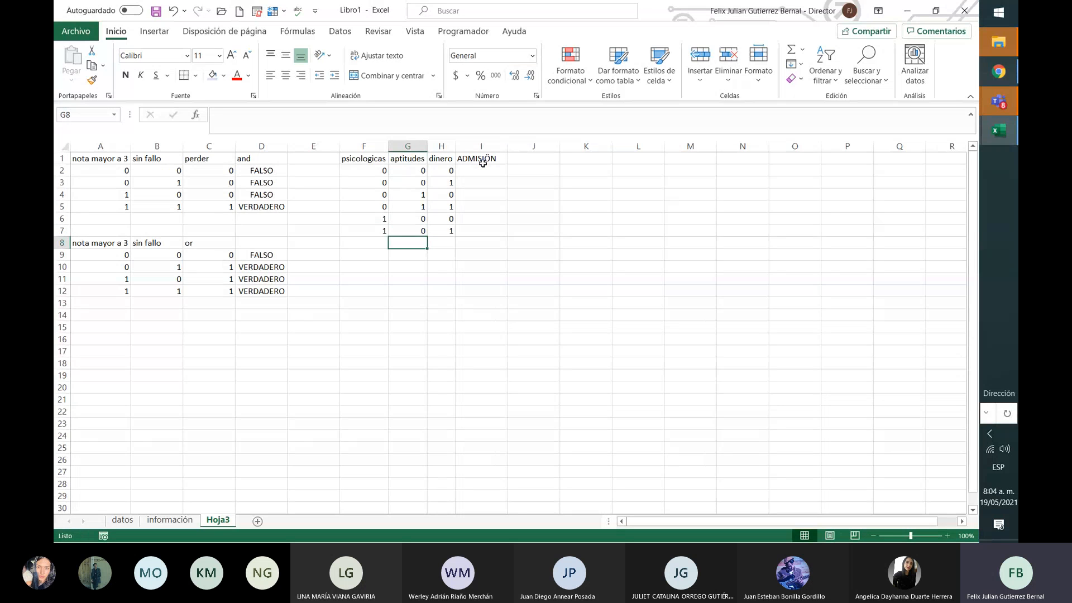
pyautogui.press('Left')
pyautogui.write('1')
pyautogui.press('Tab')
pyautogui.write('1')
pyautogui.press('Tab')
pyautogui.write('0')
pyautogui.press('Down')
pyautogui.press('Left')
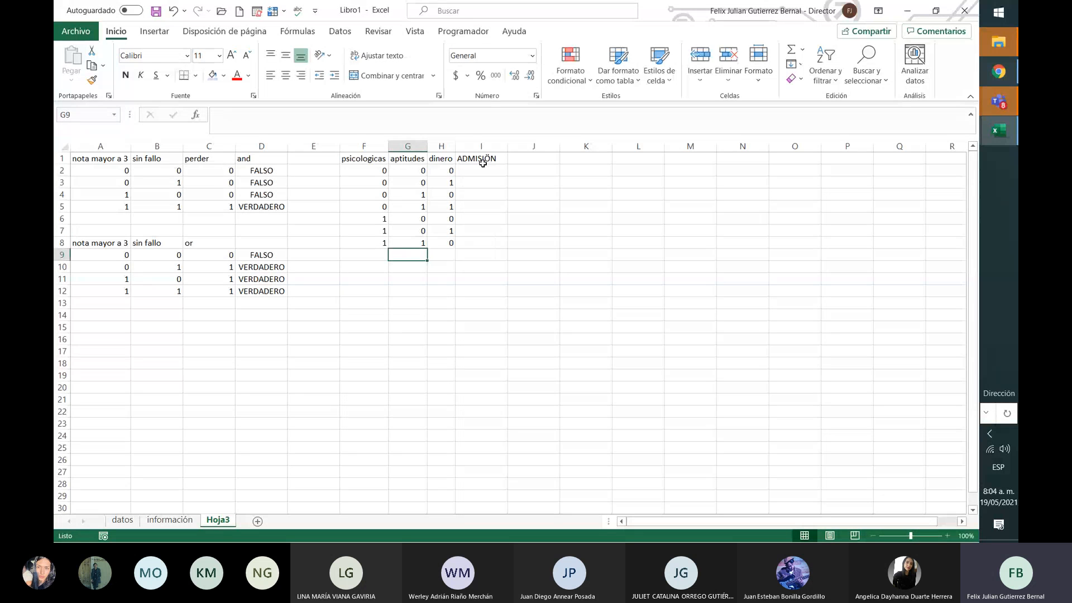
pyautogui.press('Left')
pyautogui.write('1')
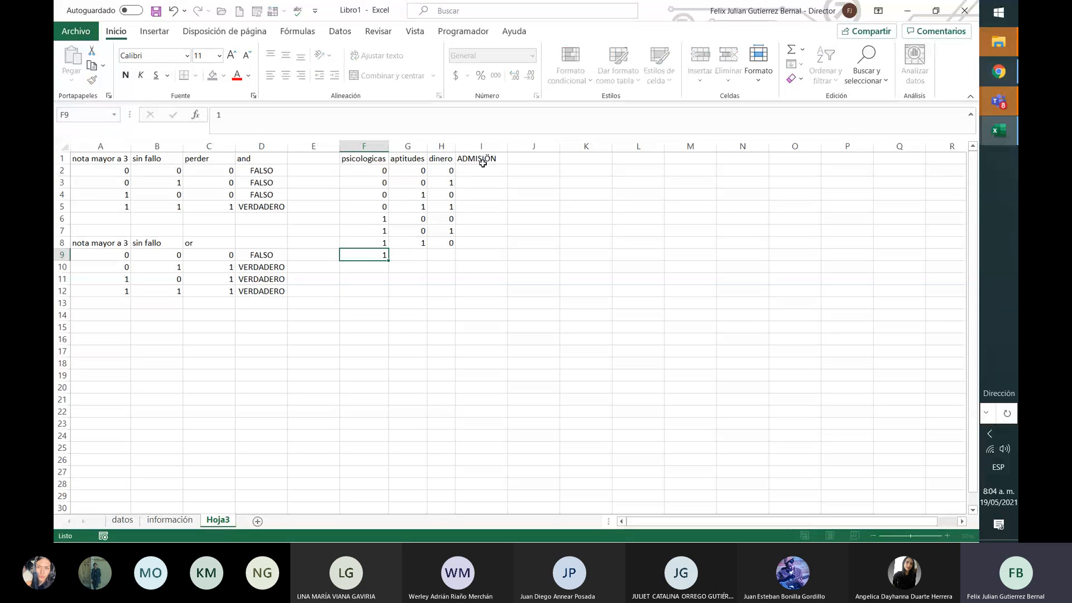
pyautogui.press('Tab')
pyautogui.write('1')
pyautogui.press('Tab')
pyautogui.write('1')
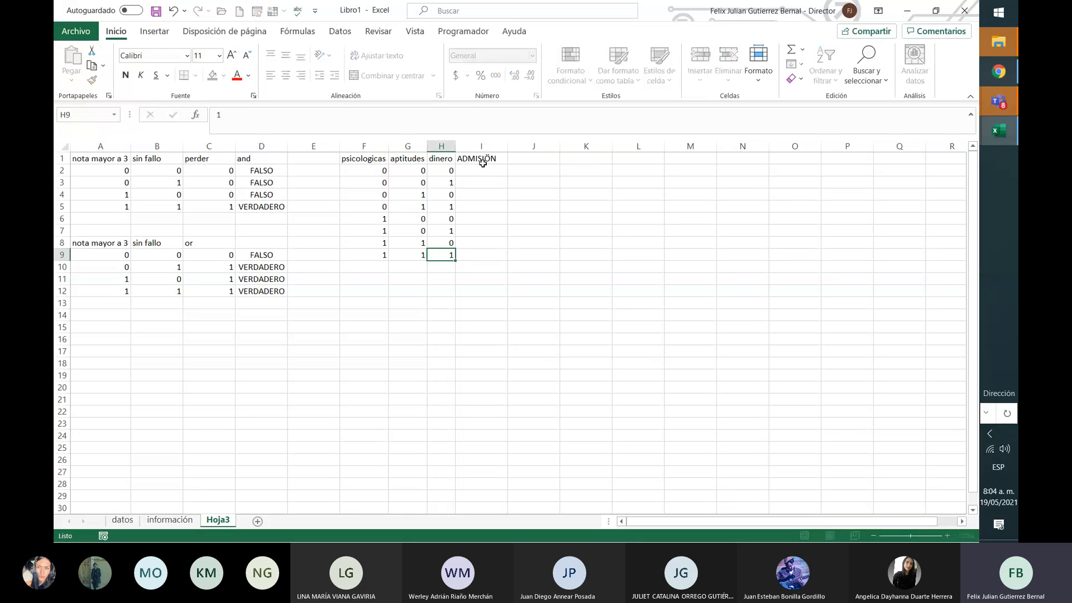
pyautogui.press('Tab')
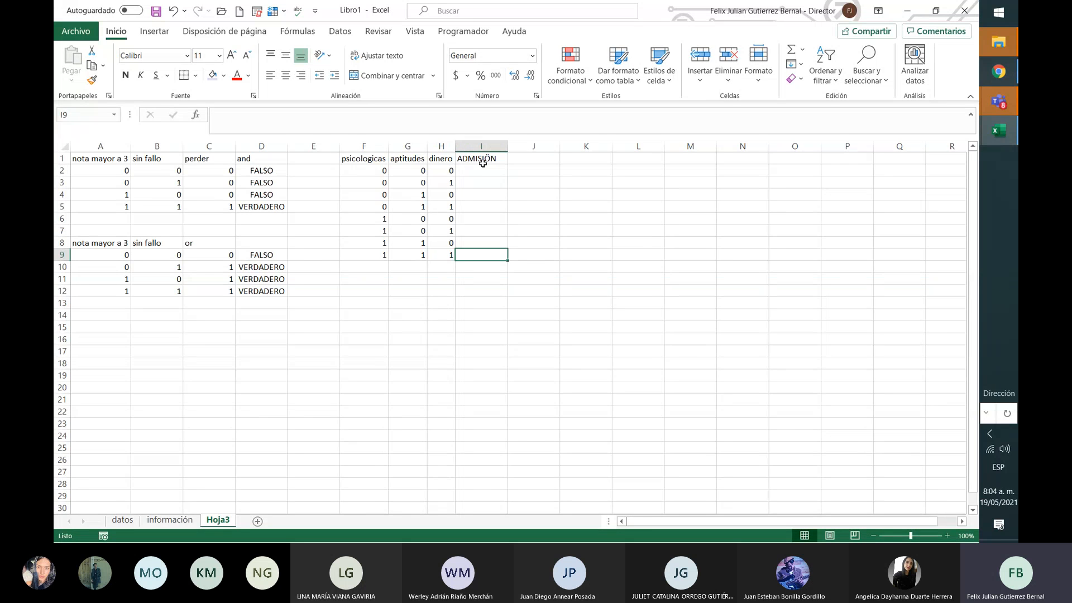
pyautogui.press('Down')
pyautogui.press('Down')
pyautogui.press('Left')
pyautogui.press('Left')
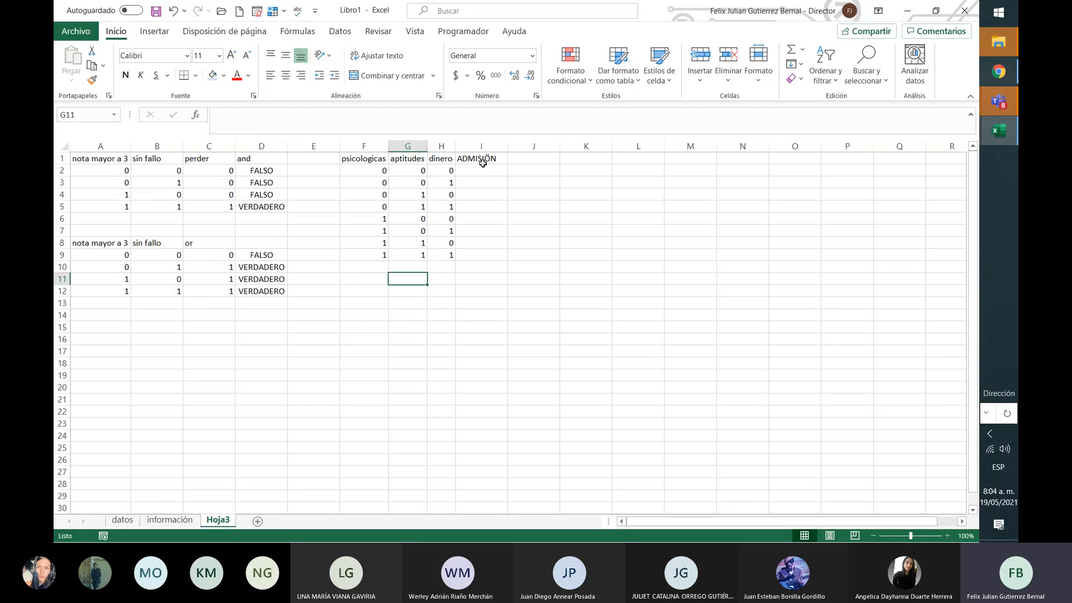
pyautogui.press('Left')
pyautogui.press('Right')
pyautogui.press('Right')
pyautogui.press('Up')
pyautogui.press('Up')
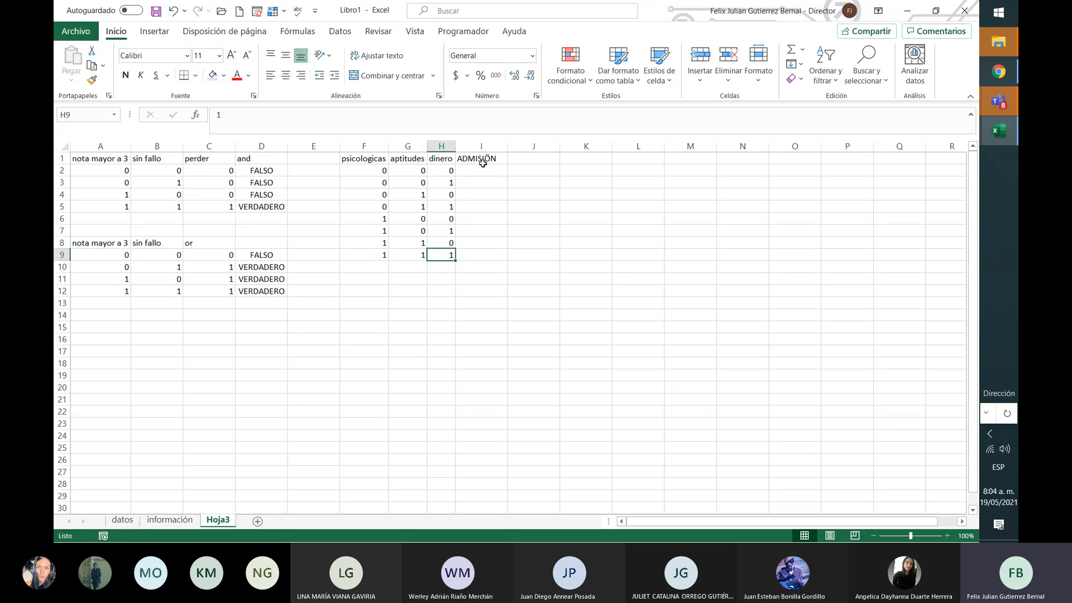
pyautogui.press('Up')
pyautogui.press('Up')
pyautogui.press('Up')
pyautogui.press('Up')
pyautogui.press('Up')
pyautogui.press('Up')
pyautogui.press('Up')
pyautogui.press('Up')
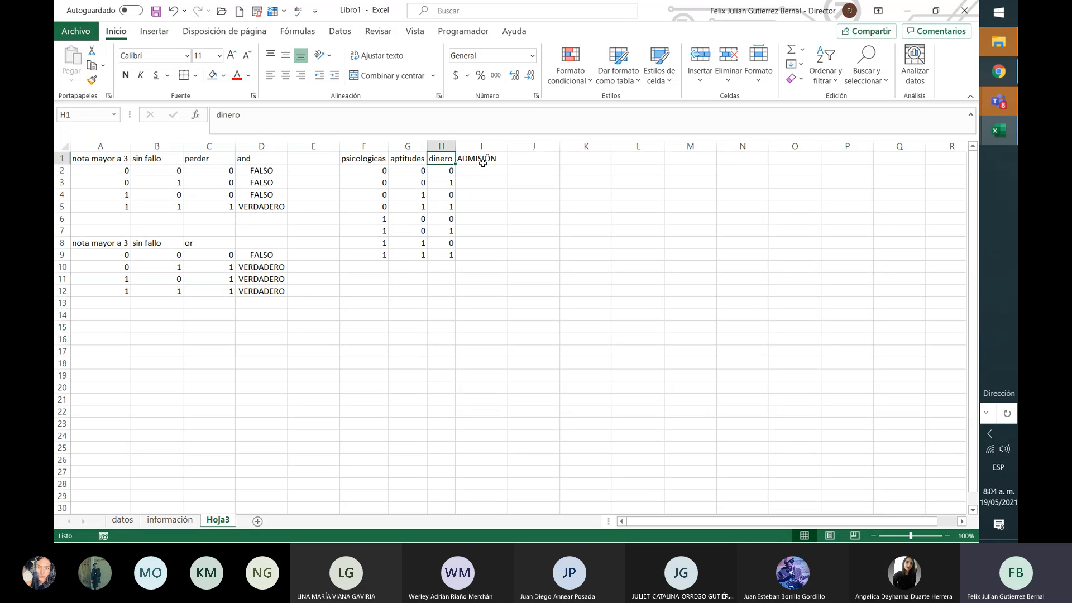
pyautogui.press('Left')
pyautogui.press('Left')
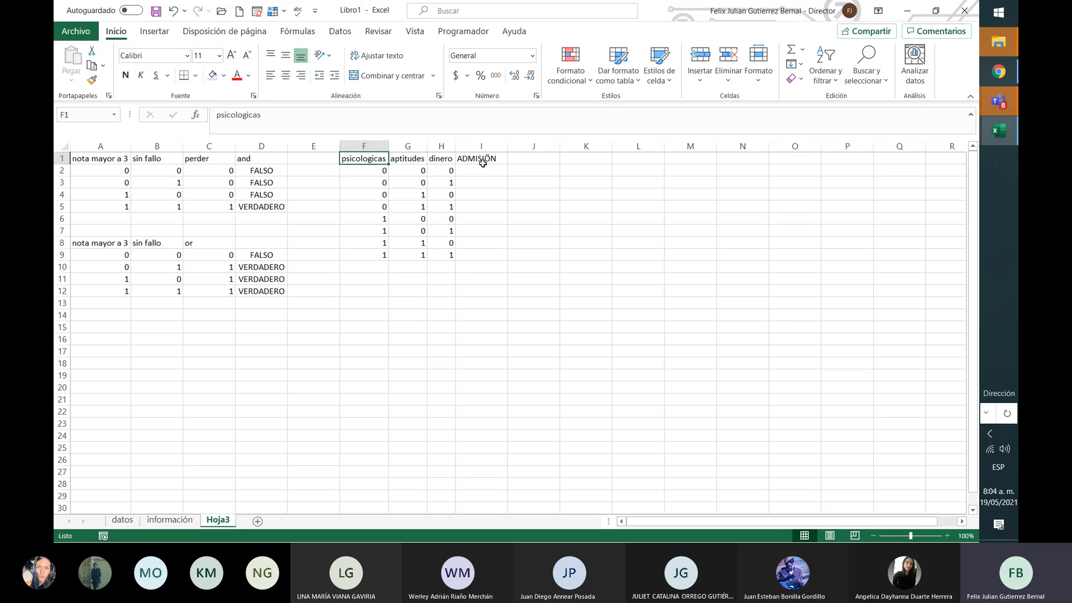
pyautogui.press('Right')
pyautogui.press('Left')
pyautogui.press('Right')
pyautogui.press('Right')
pyautogui.press('Right')
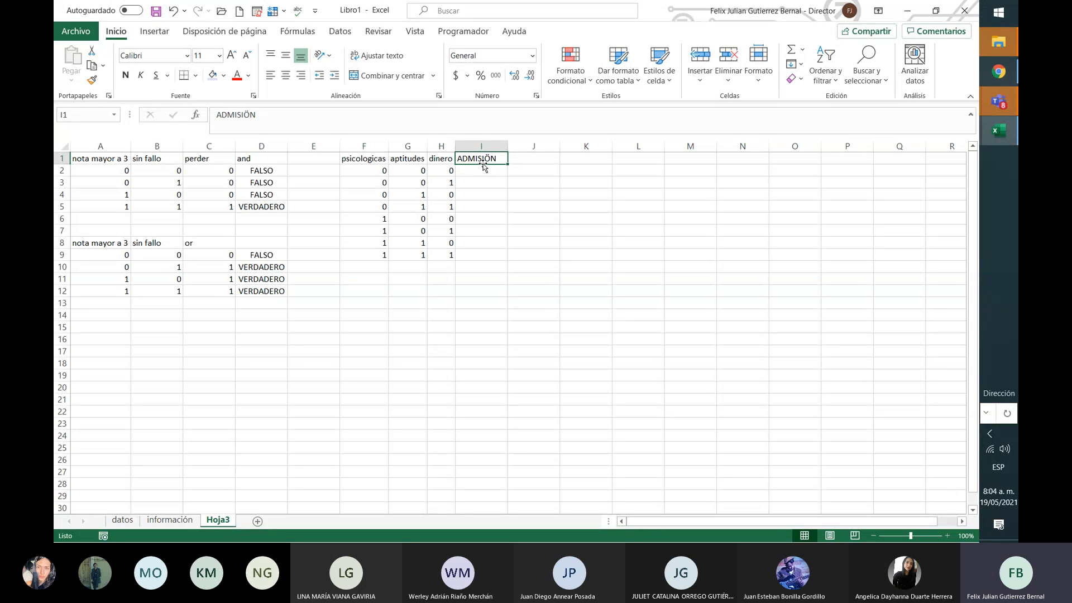
pyautogui.press('Right')
pyautogui.press('Left')
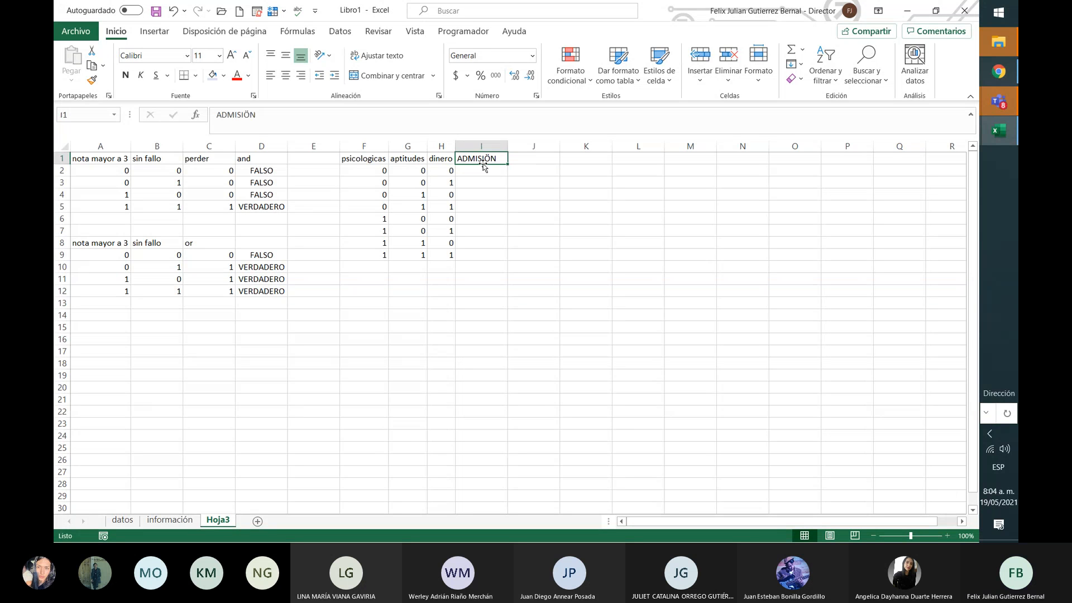
pyautogui.press('Down')
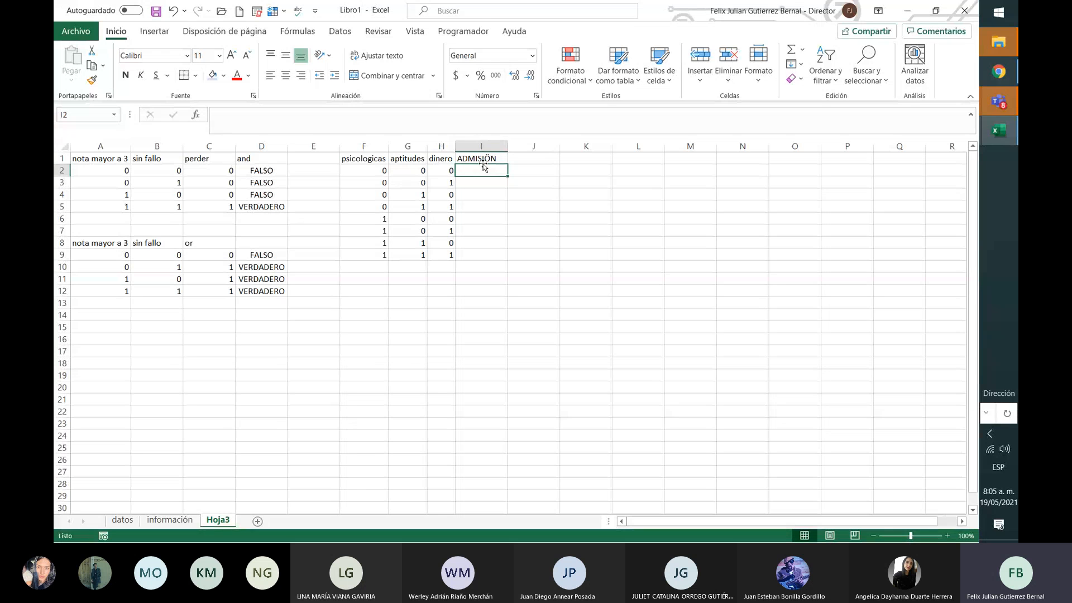
# Step: Enter =Y(F2;G2;H2) in cell I2
pyautogui.write('=')
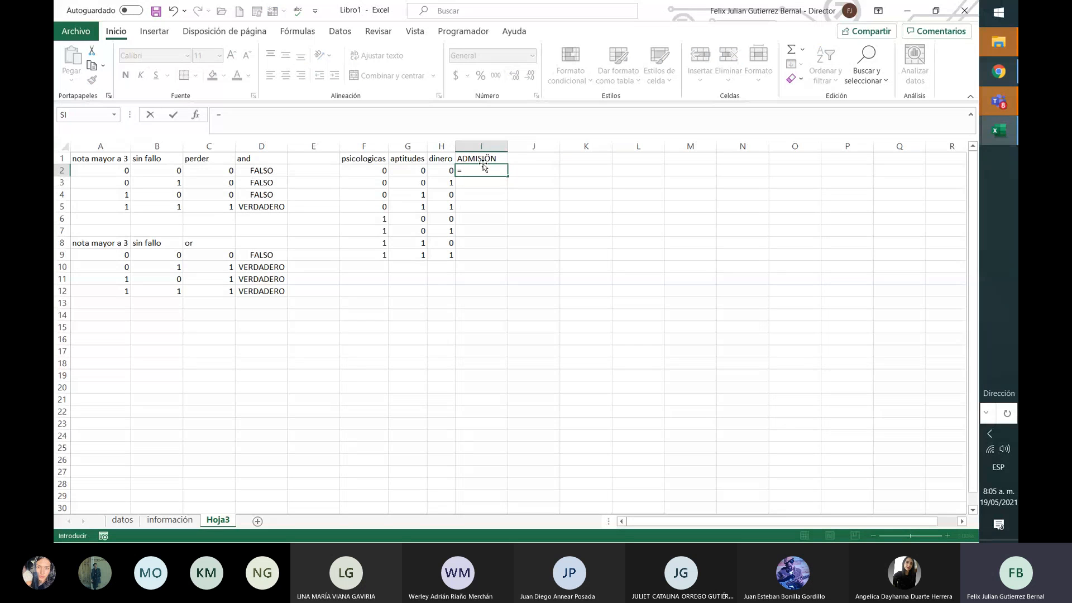
pyautogui.write('Y(')
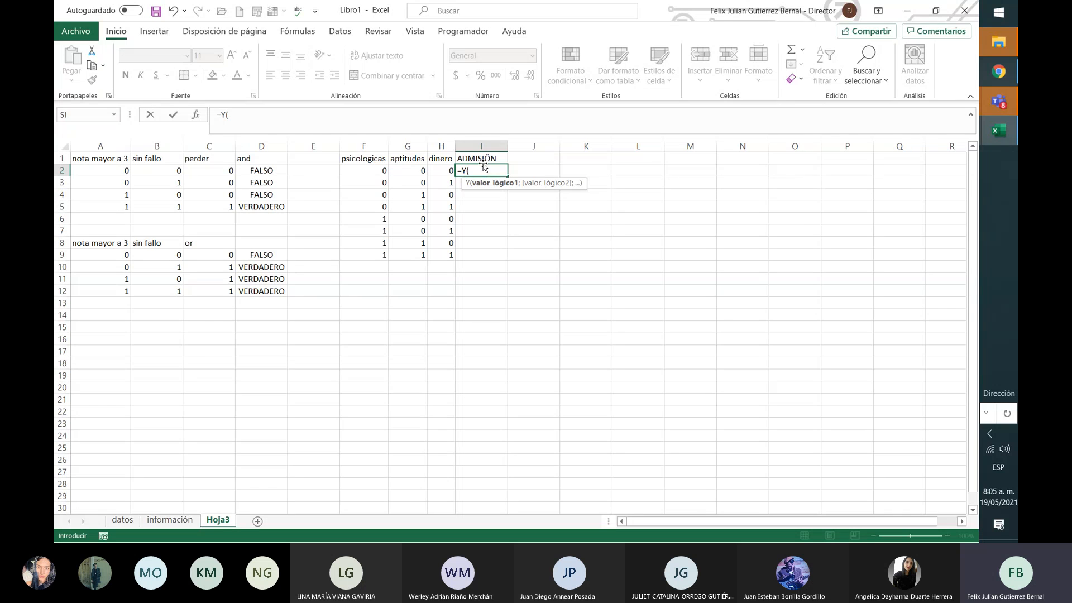
pyautogui.moveTo(378, 173); pyautogui.dragTo(444, 171)
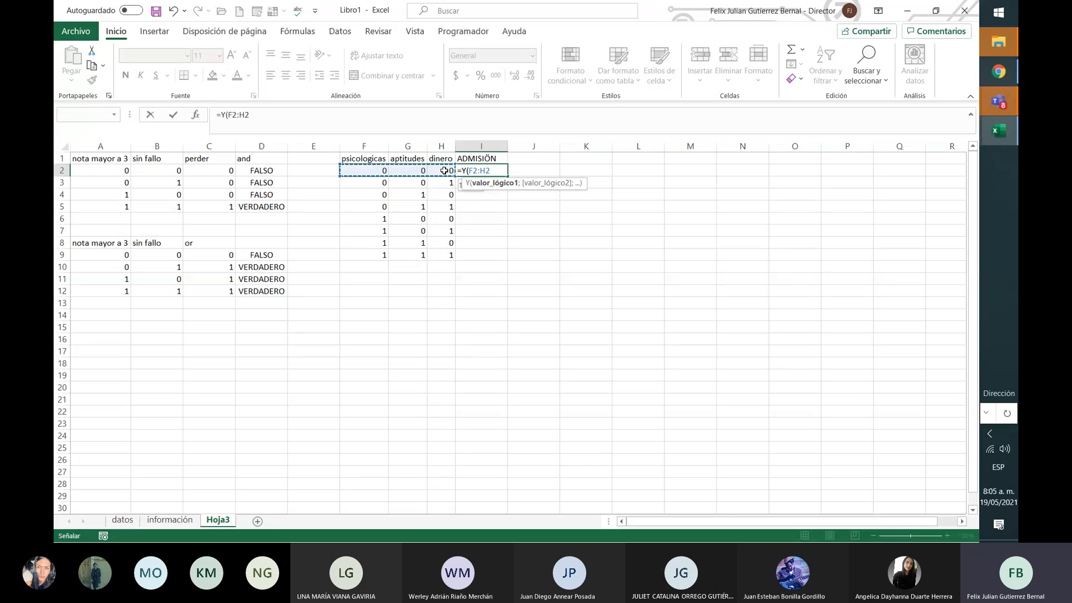
pyautogui.press('BackSpace')
pyautogui.press('BackSpace')
pyautogui.press('BackSpace')
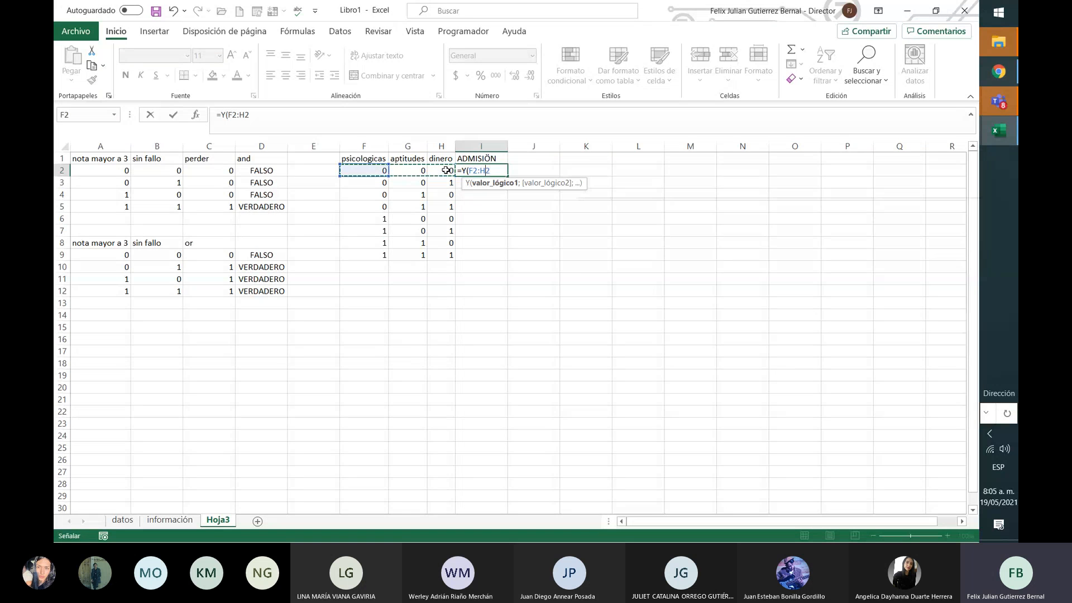
pyautogui.write(';')
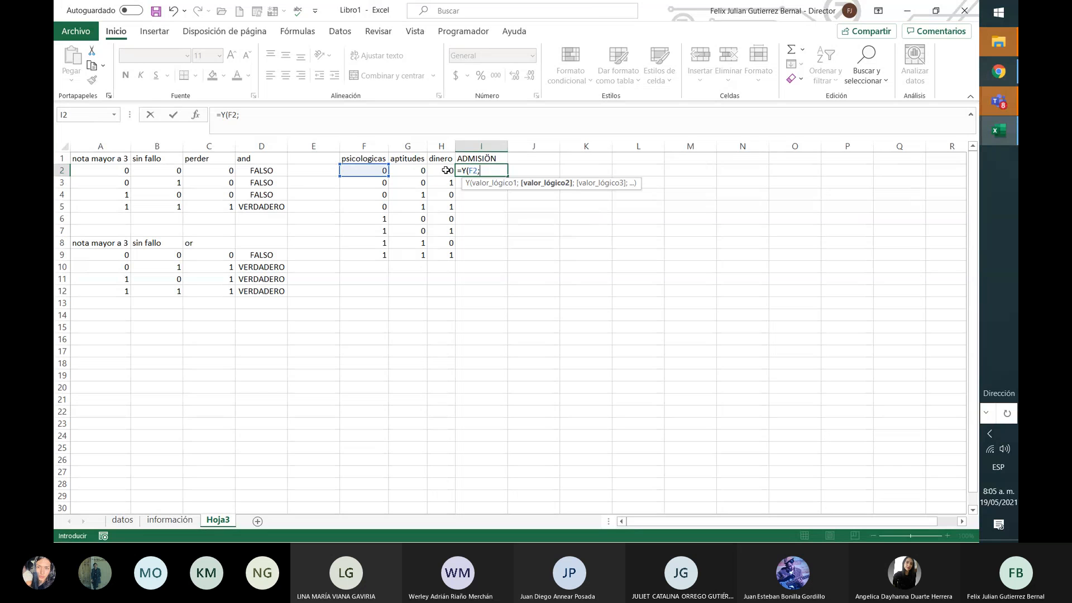
pyautogui.click(409, 174)
pyautogui.write(';')
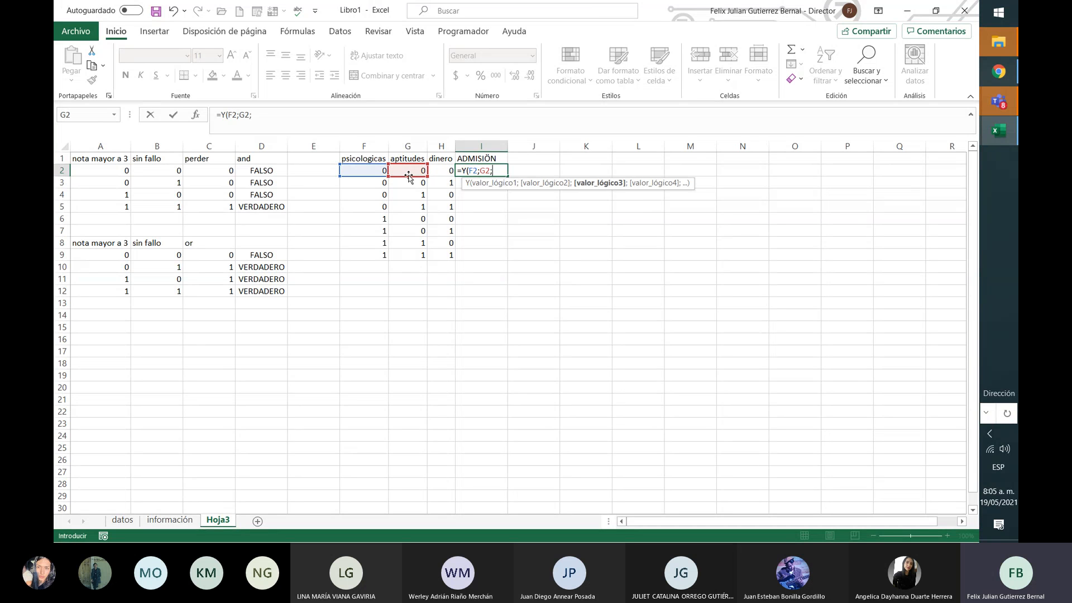
pyautogui.click(440, 172)
pyautogui.write(')')
pyautogui.press('Return')
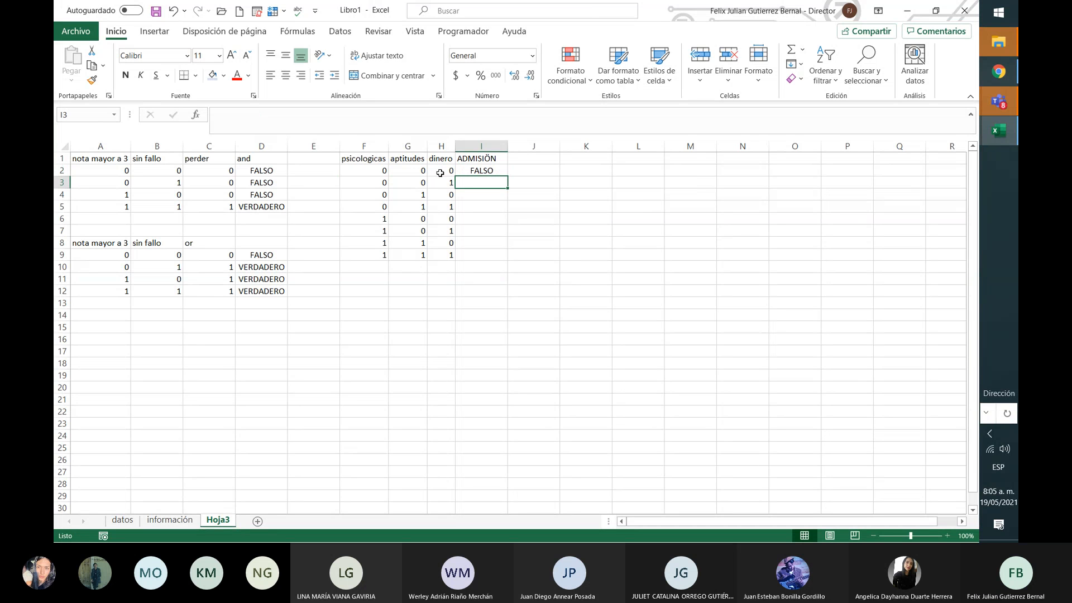
# Step: Copy the I2 formula down through I9
pyautogui.click(500, 170)
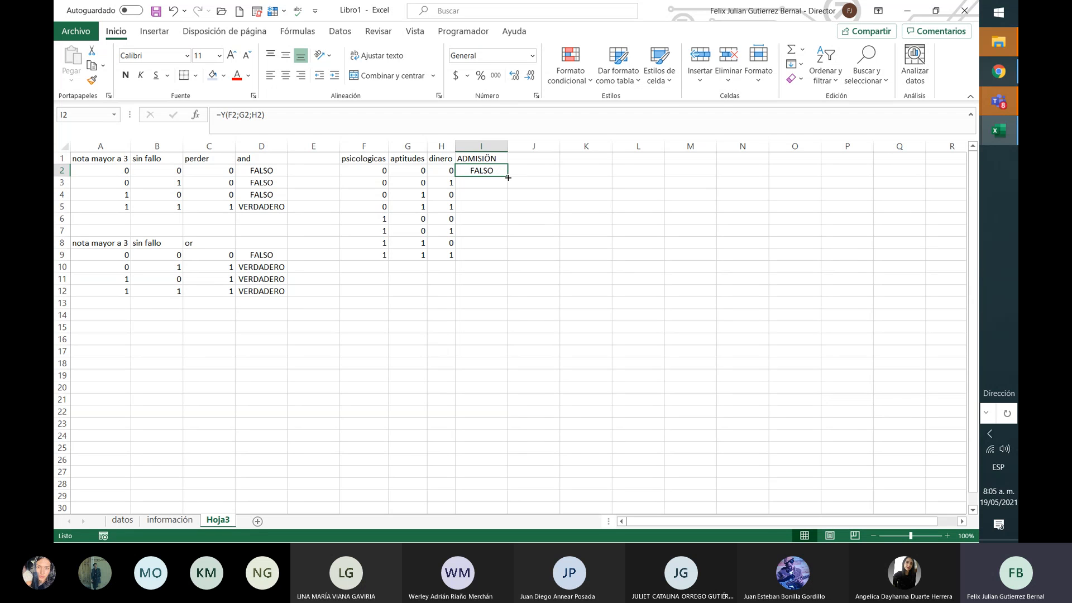
pyautogui.moveTo(506, 176); pyautogui.dragTo(506, 261)
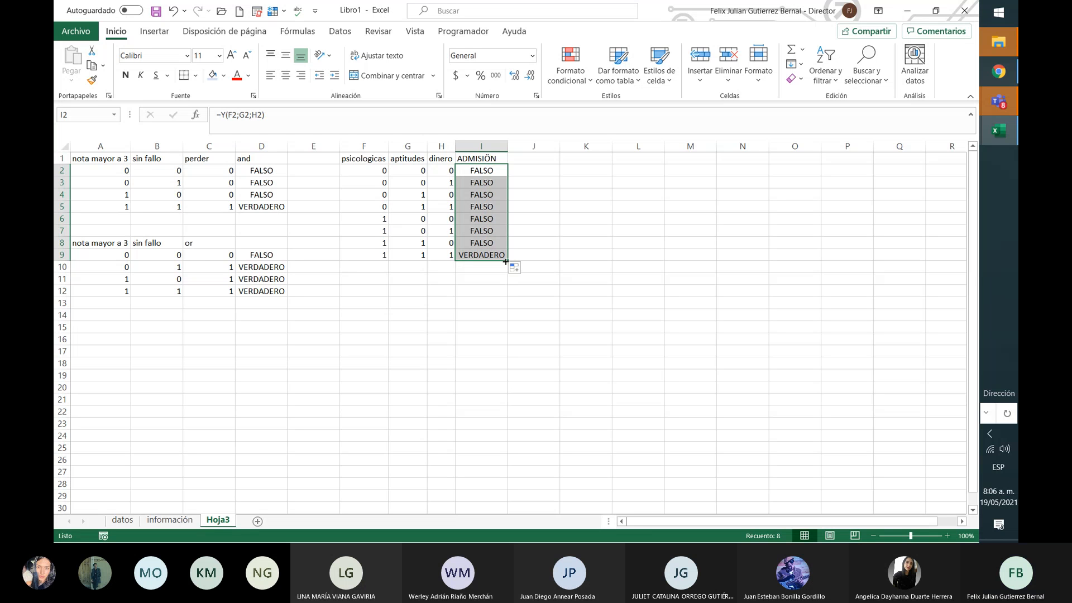
pyautogui.press('Up')
# Step: Rename the I1 heading from ADMISIÓN to PRIVADA
pyautogui.press('Right')
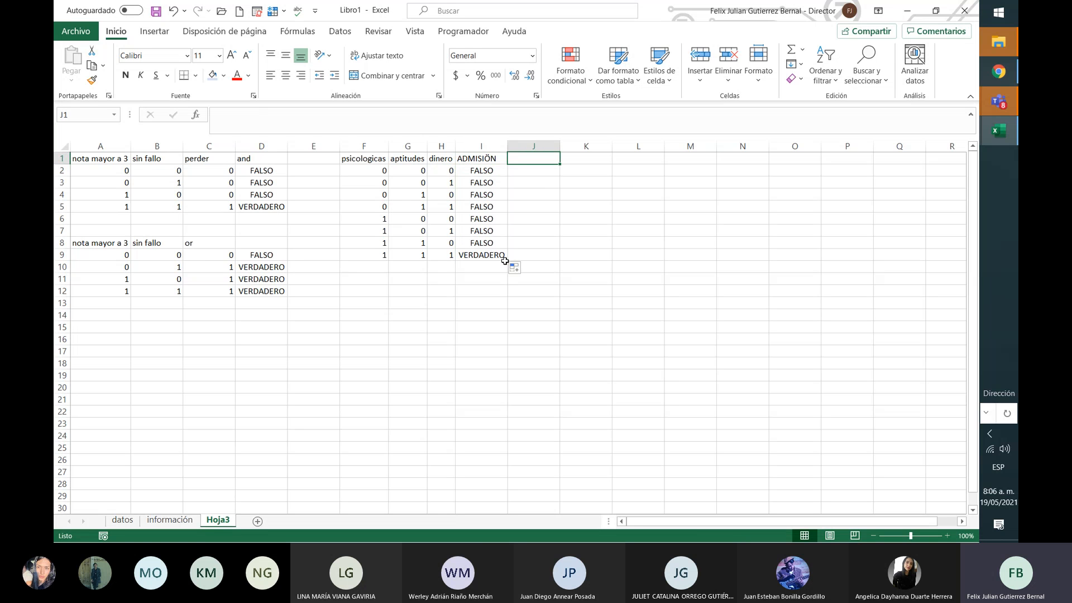
pyautogui.press('Left')
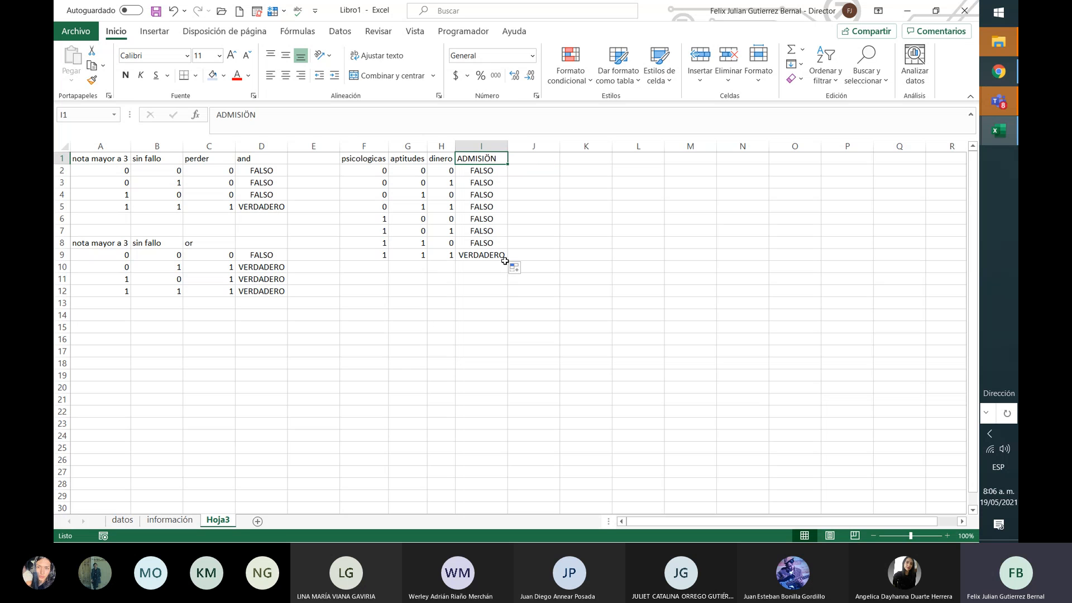
pyautogui.write('privada')
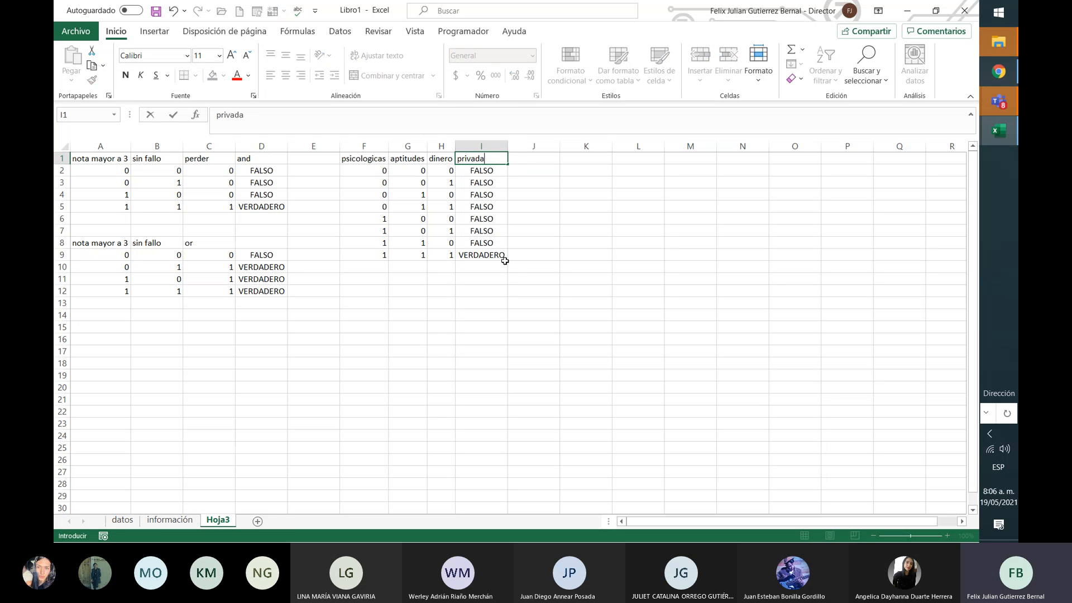
pyautogui.press('Return')
pyautogui.press('Up')
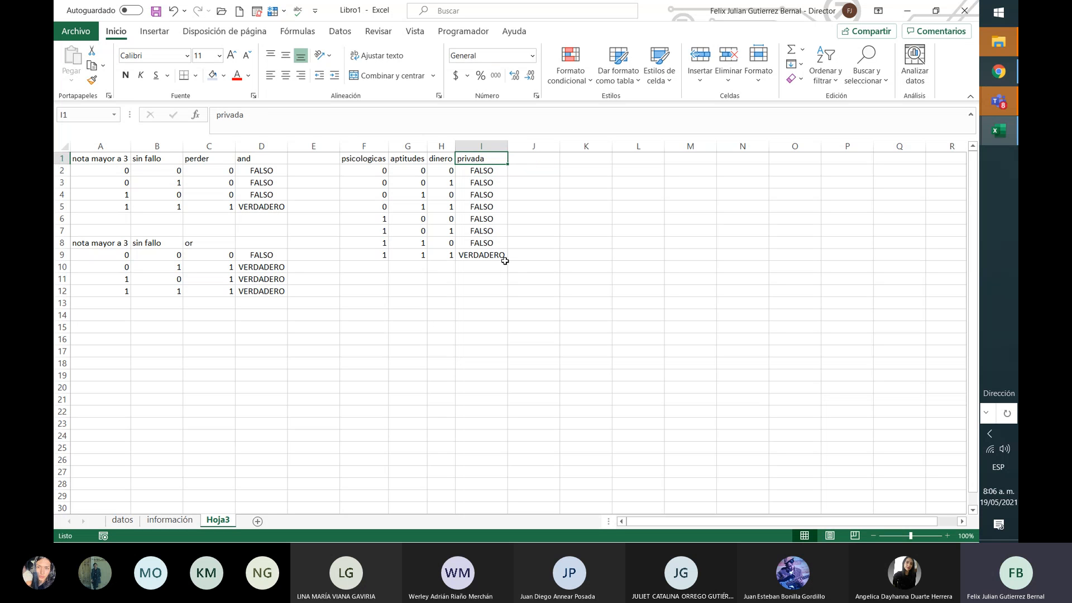
pyautogui.write('PRU')
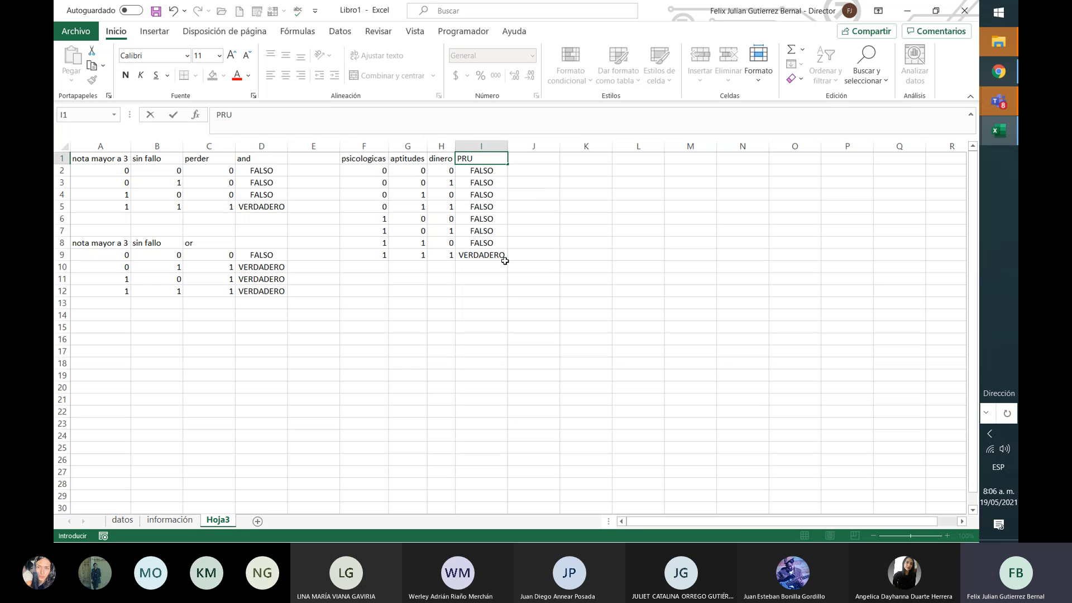
pyautogui.press('BackSpace')
pyautogui.write('IVADA')
pyautogui.press('Return')
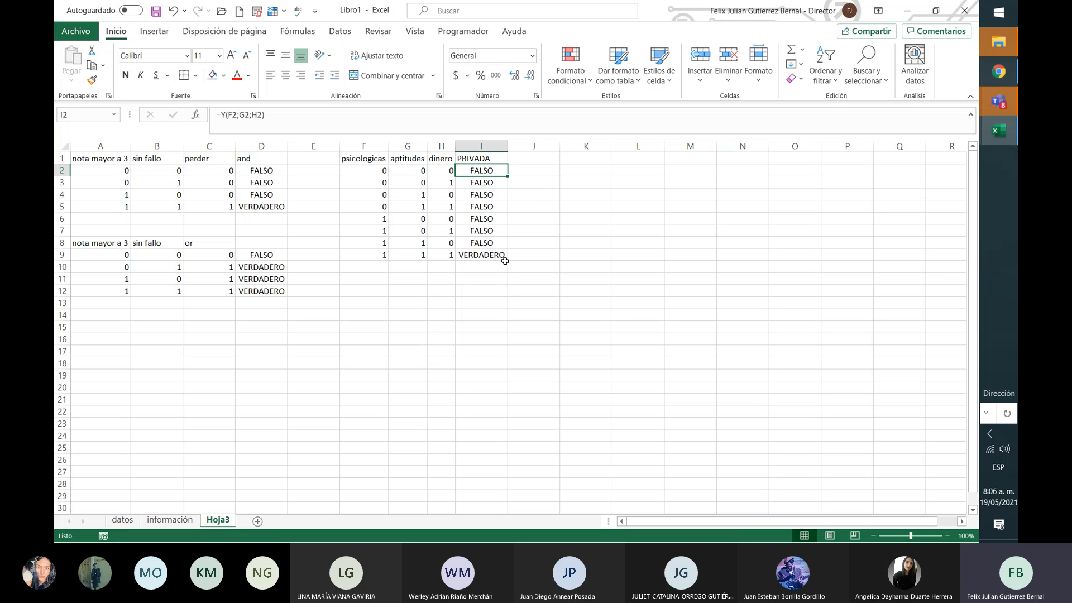
# Step: Add the heading PUBLICA in J1
pyautogui.press('Up')
pyautogui.press('Right')
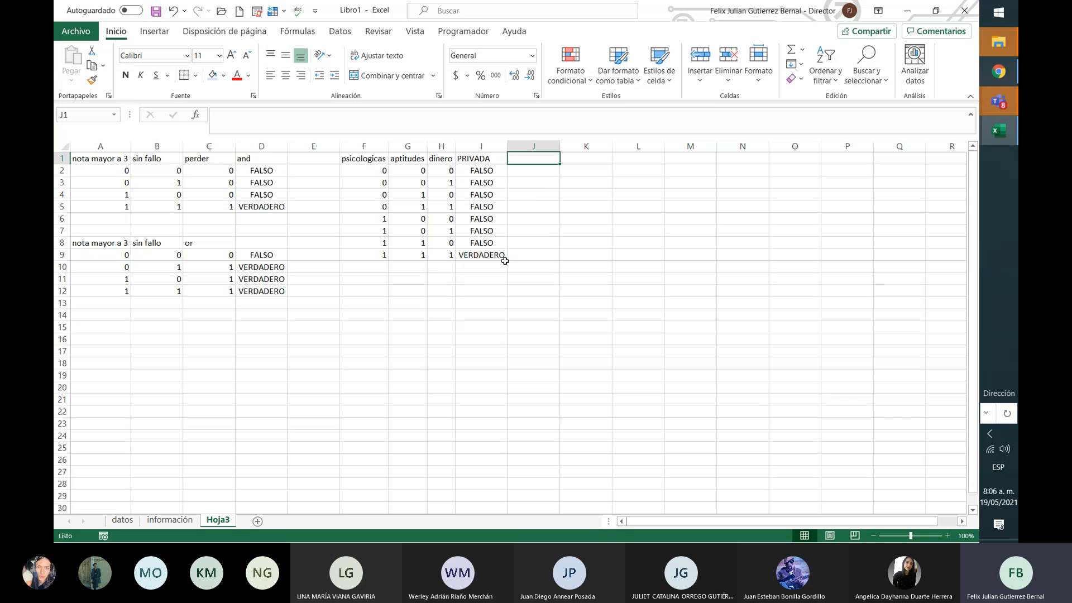
pyautogui.write('PUBLICA')
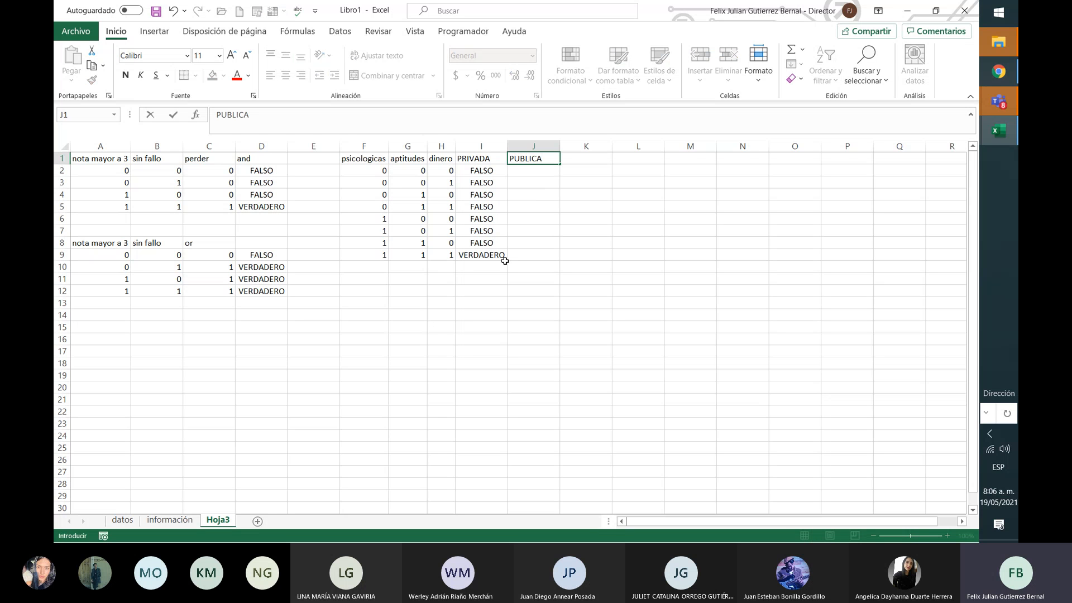
pyautogui.press('Return')
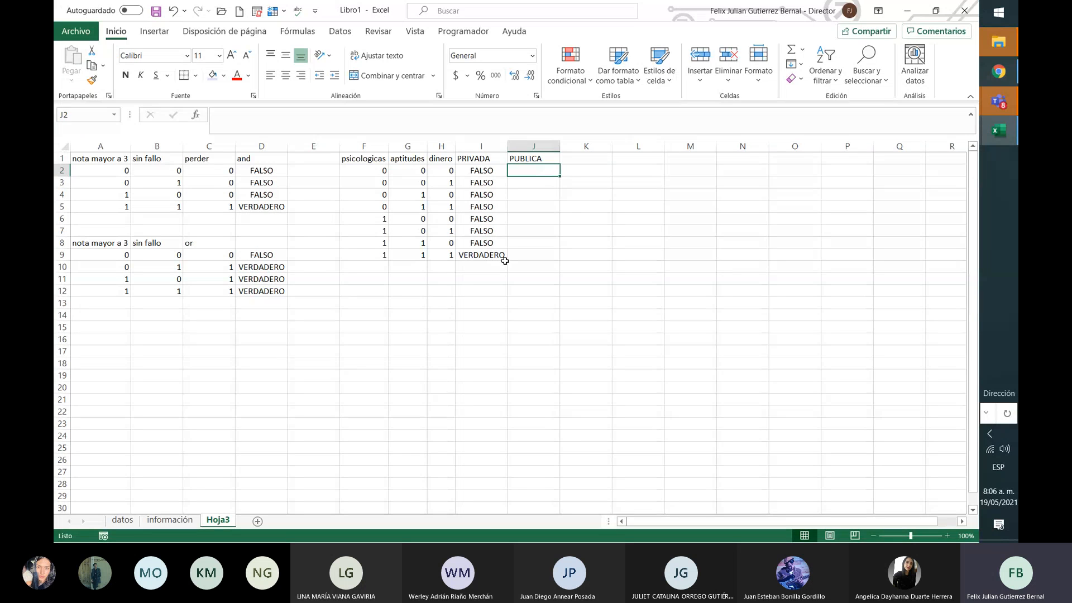
# Step: Review the psicologicas, aptitudes and dinero scores in rows 8 and 9
pyautogui.press('Down')
pyautogui.press('Down')
pyautogui.press('Down')
pyautogui.press('Down')
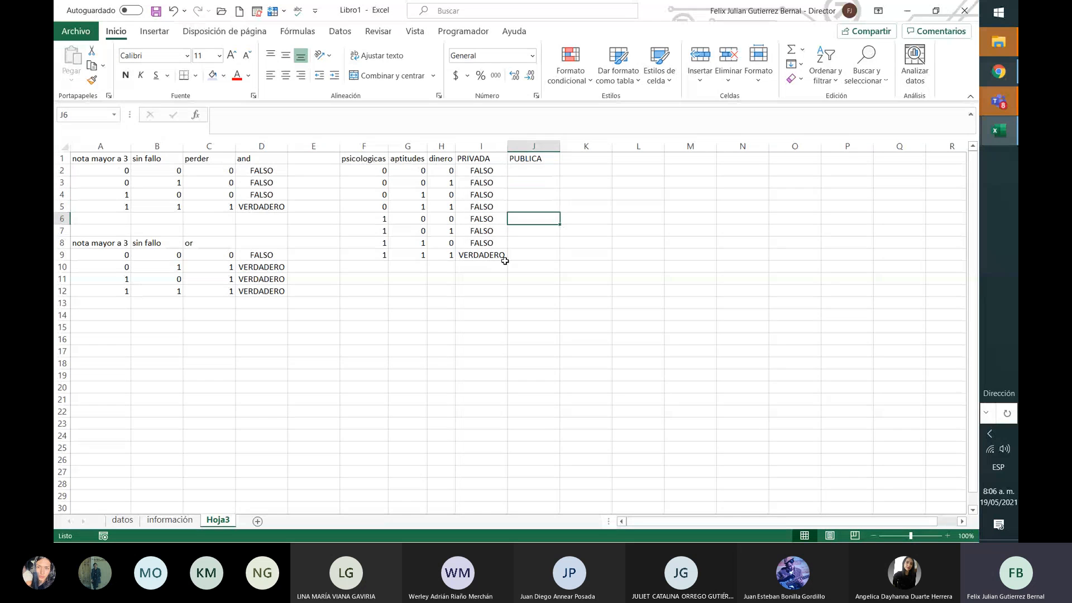
pyautogui.press('Left')
pyautogui.press('Left')
pyautogui.press('Left')
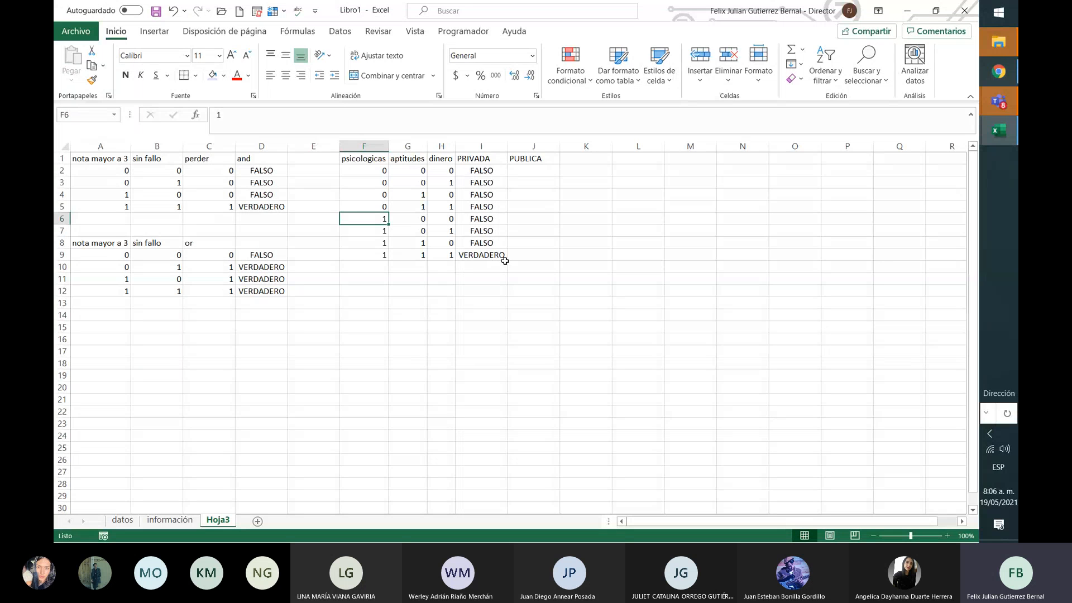
pyautogui.press('Down')
pyautogui.press('Down')
pyautogui.press('Right')
pyautogui.press('Right')
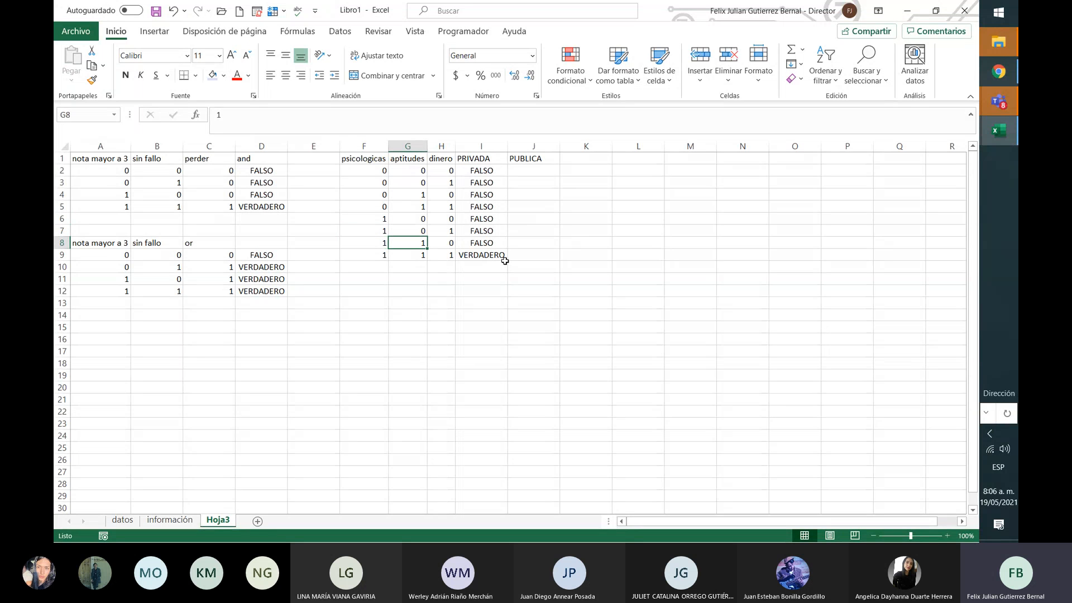
pyautogui.press('Left')
pyautogui.press('Left')
pyautogui.press('Right')
pyautogui.press('Right')
pyautogui.press('Left')
pyautogui.press('Left')
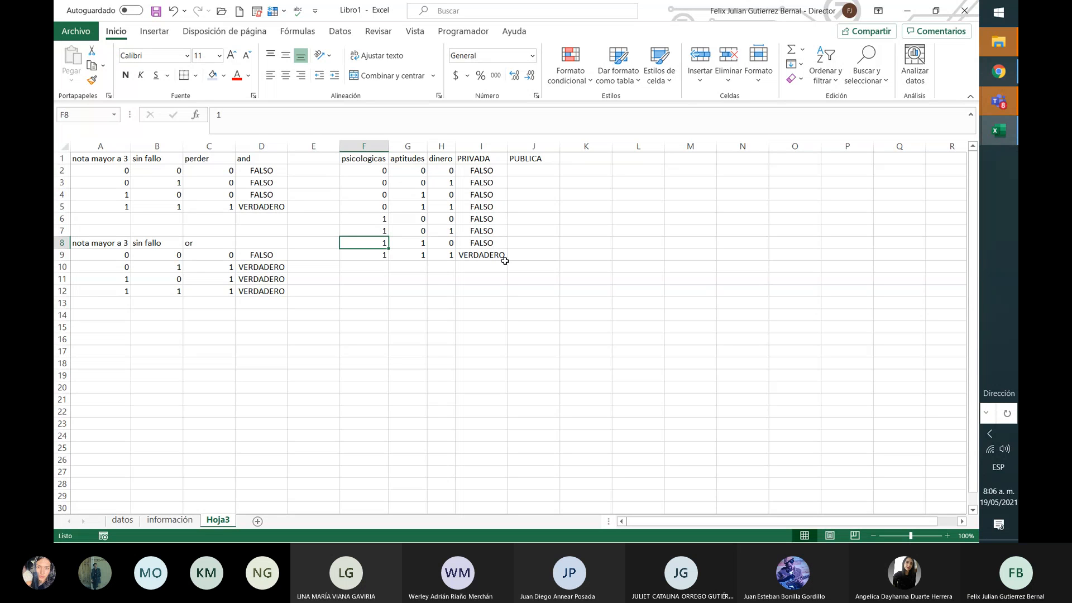
pyautogui.press('Right')
pyautogui.press('Right')
pyautogui.press('Left')
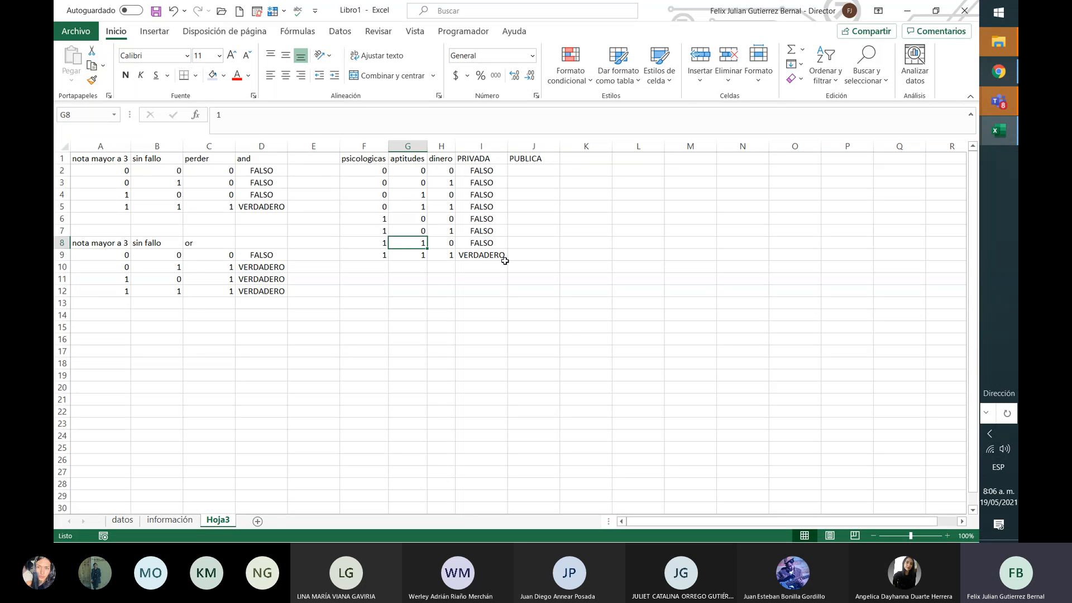
pyautogui.press('Left')
pyautogui.hotkey('shift', 'Right')
pyautogui.hotkey('shift', 'Right')
pyautogui.hotkey('shift', 'Down')
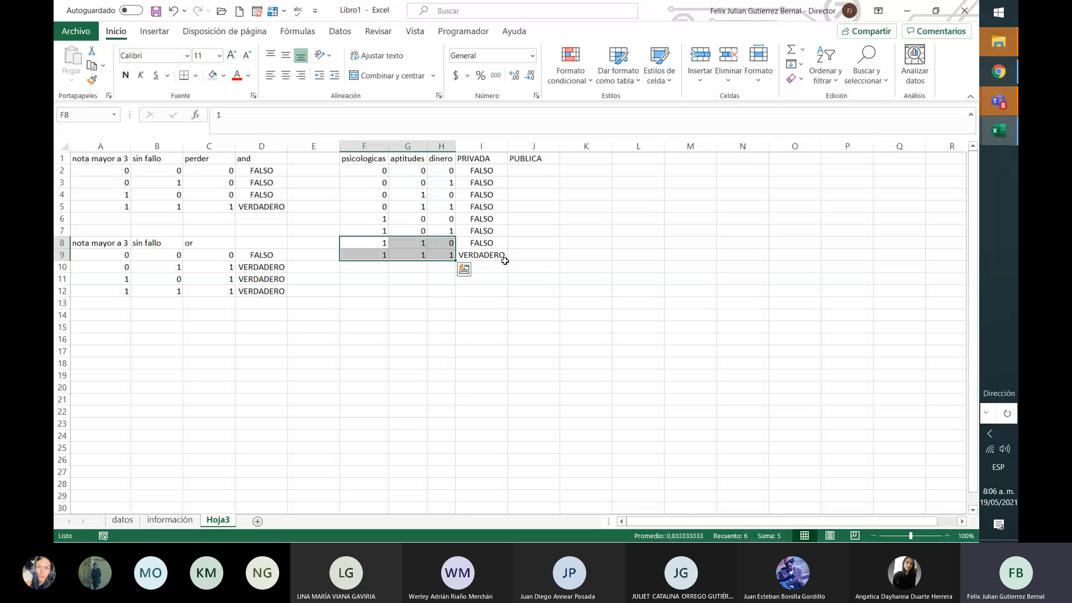
pyautogui.press('Right')
pyautogui.press('Right')
pyautogui.press('Right')
pyautogui.press('Right')
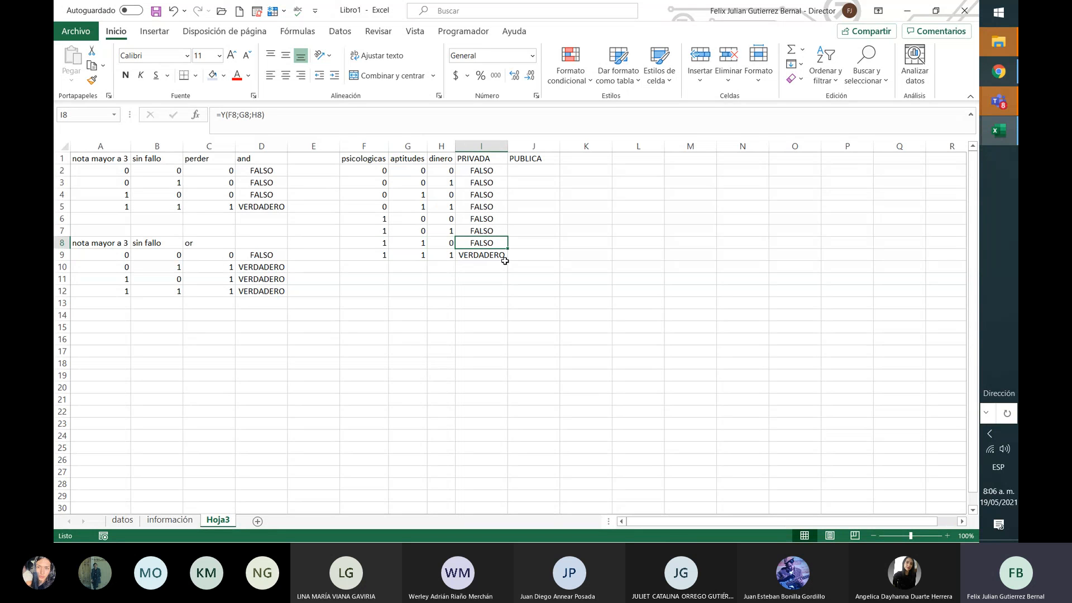
# Step: Type VERDADERO in J8 and DERDADERO in J9
pyautogui.press('F2')
pyautogui.write('VERDADERO')
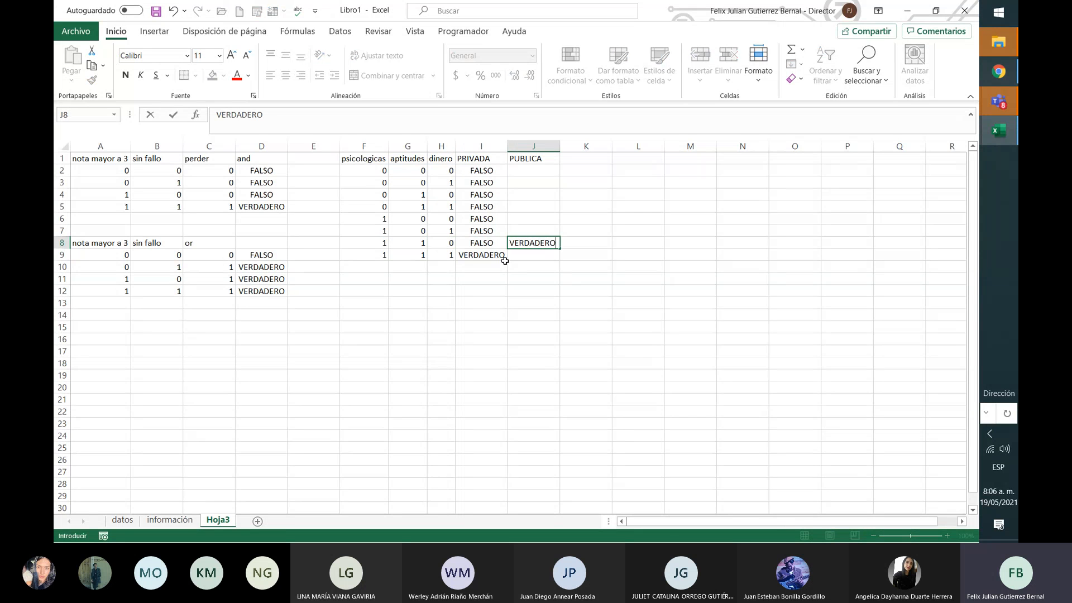
pyautogui.press('Return')
pyautogui.write('DERDADERO')
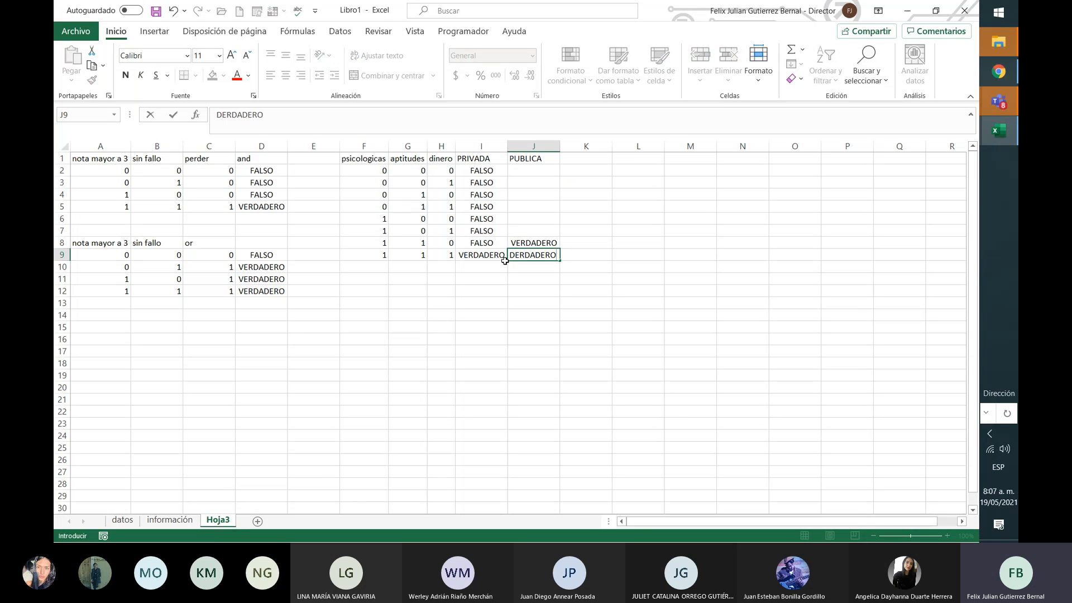
pyautogui.press('Return')
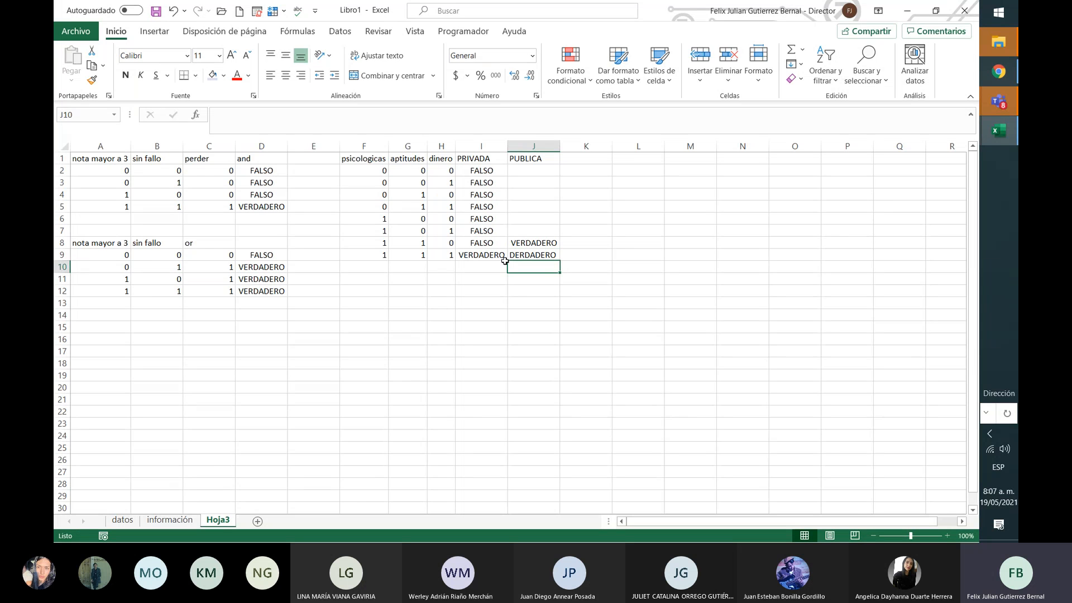
pyautogui.press('Up')
pyautogui.press('Up')
pyautogui.press('Up')
pyautogui.press('Up')
pyautogui.press('Up')
pyautogui.press('Up')
pyautogui.press('Up')
pyautogui.press('Up')
pyautogui.press('Up')
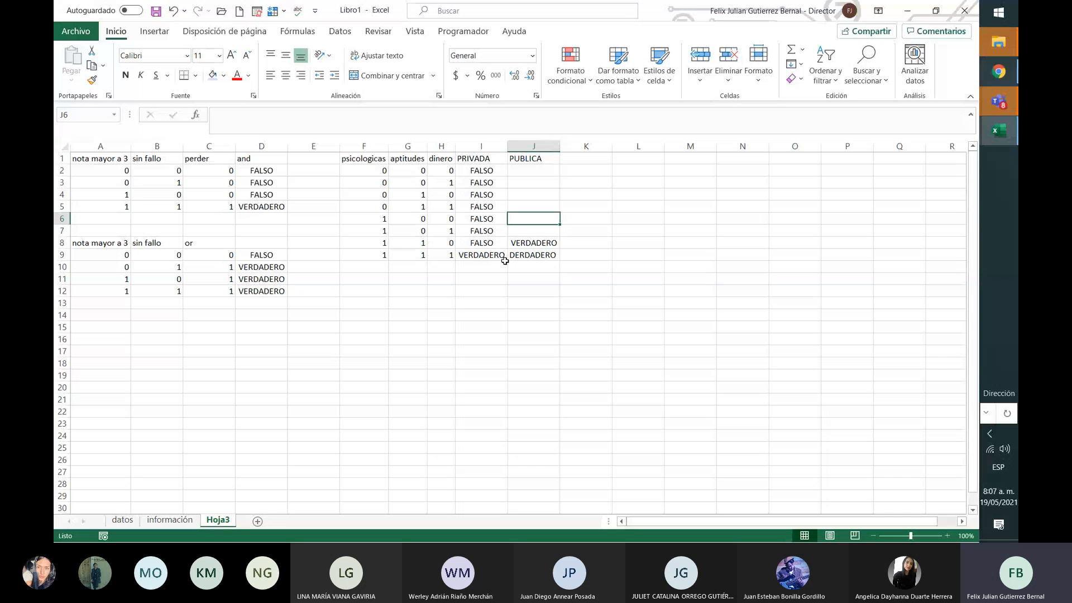
pyautogui.press('Right')
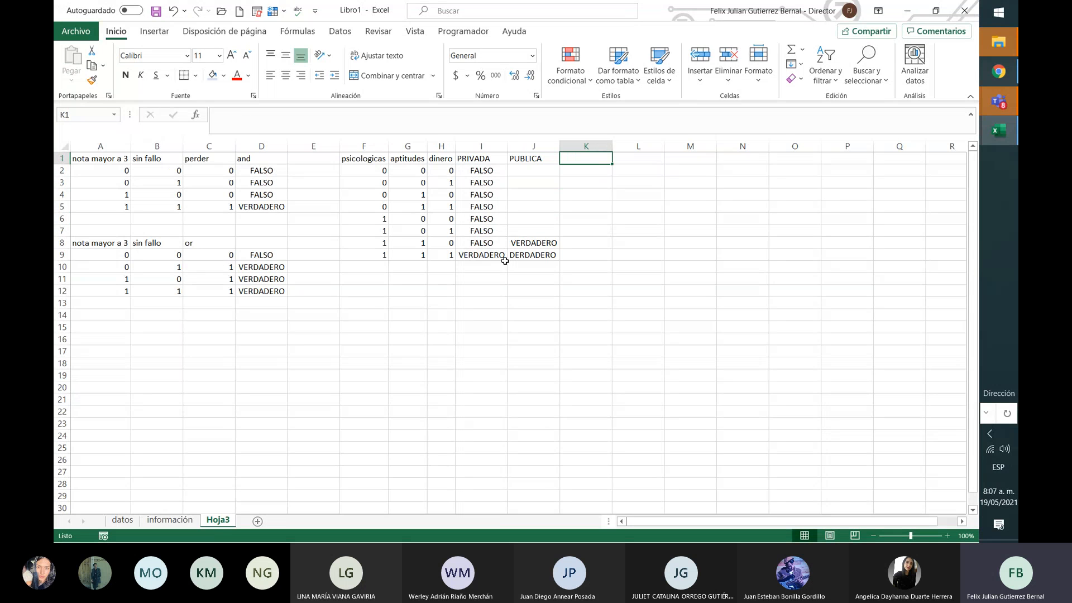
# Step: Add the PRIVADA 2 heading in K1 and review the row 2 input values
pyautogui.write('PRIVADA 2')
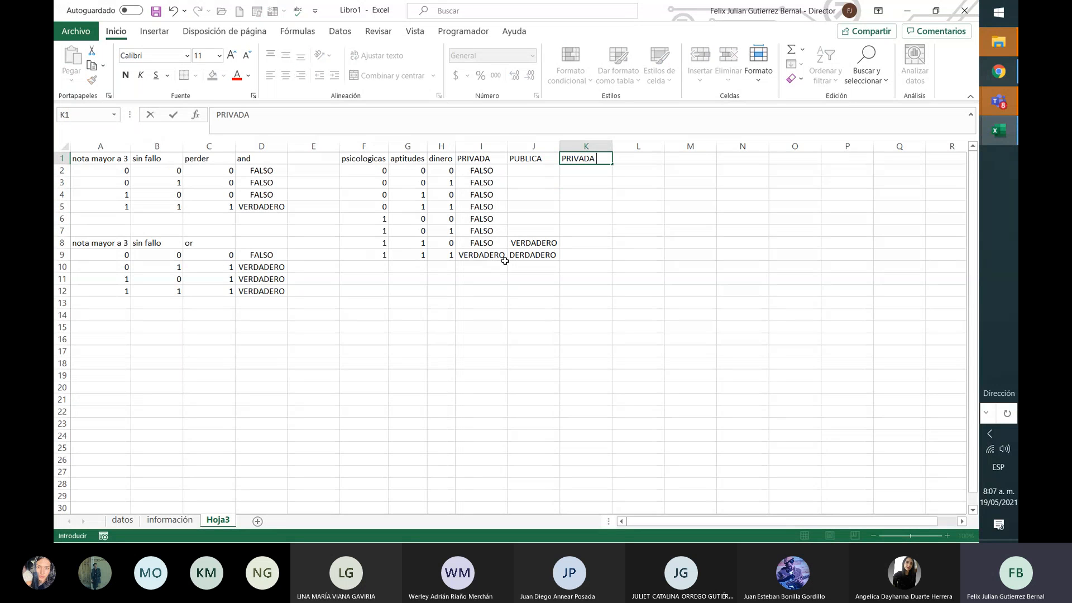
pyautogui.press('Return')
pyautogui.press('Left')
pyautogui.press('Left')
pyautogui.press('Left')
pyautogui.press('Left')
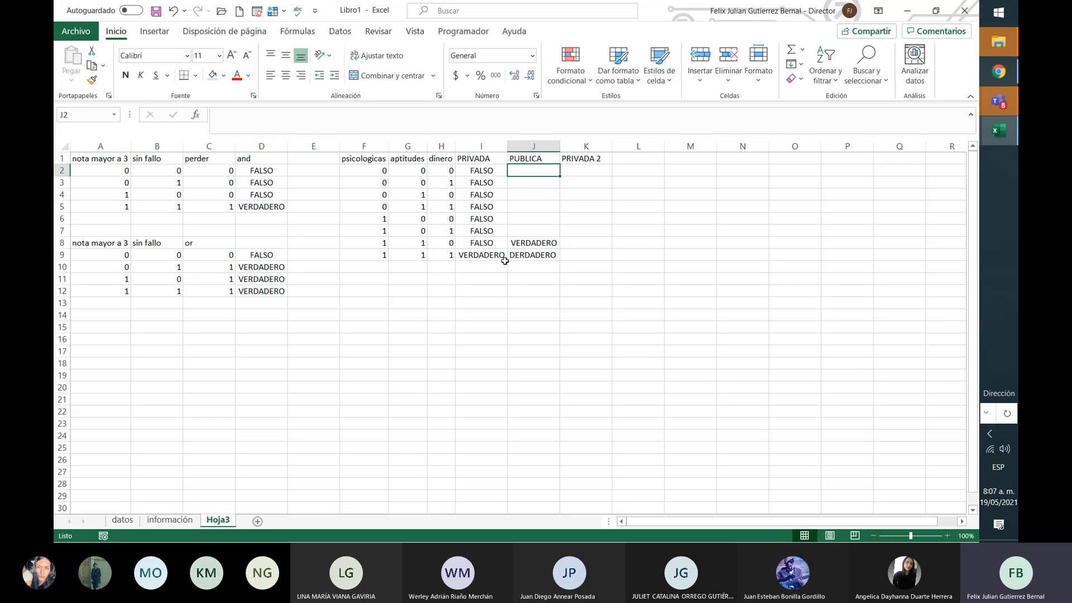
pyautogui.press('Right')
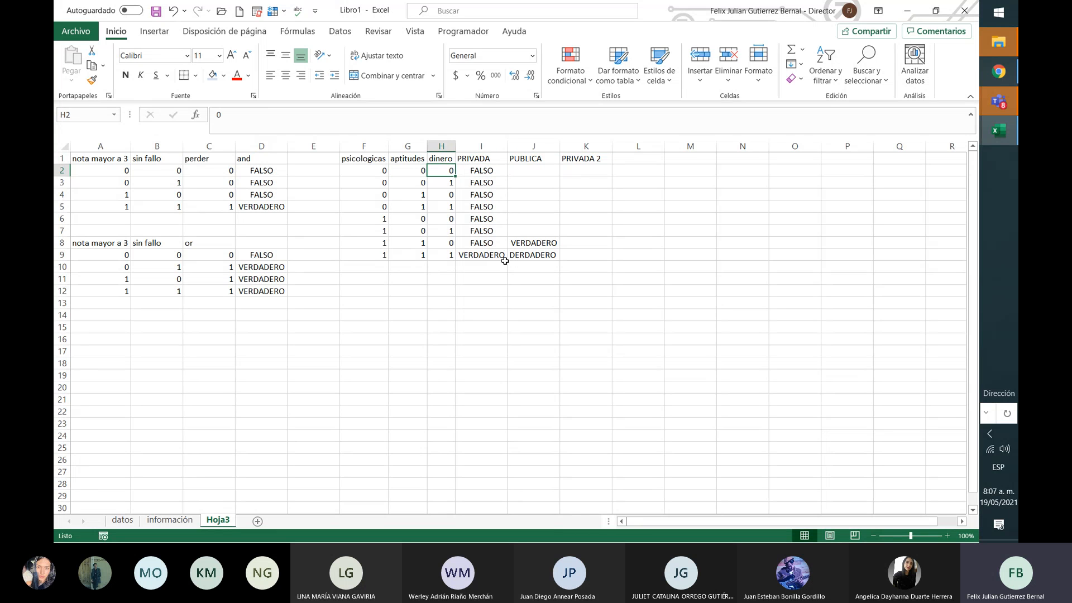
pyautogui.press('Left')
pyautogui.press('Left')
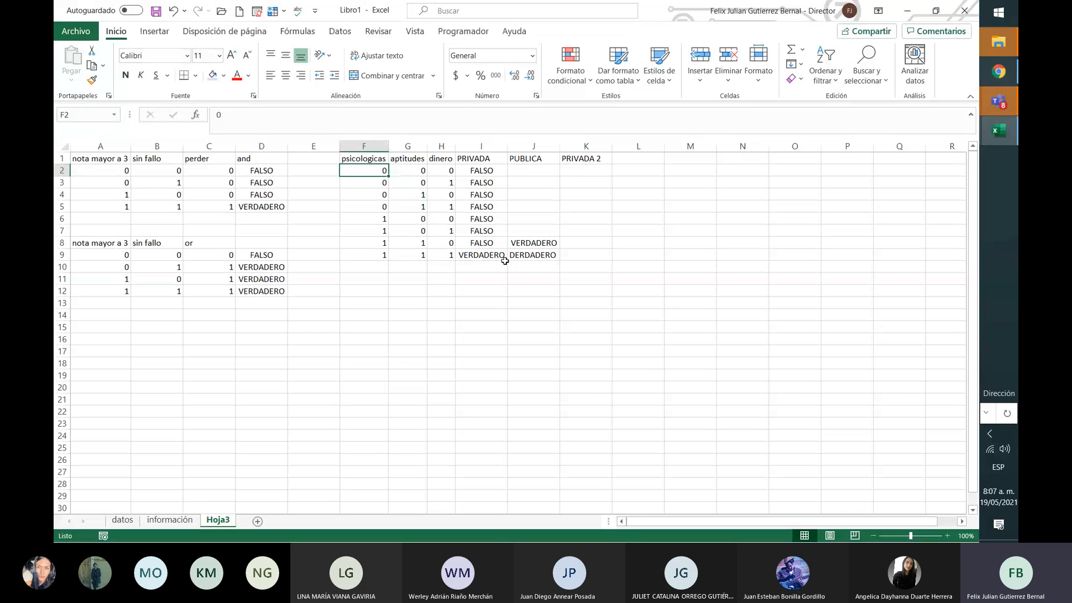
pyautogui.press('Down')
pyautogui.press('Down')
pyautogui.press('Up')
pyautogui.press('Up')
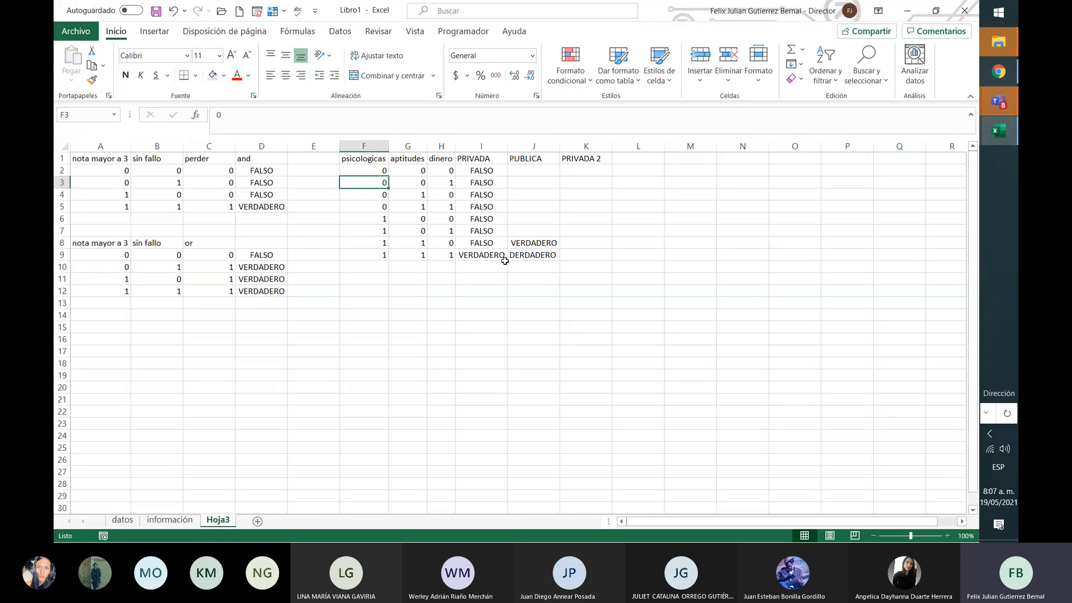
pyautogui.press('Down')
pyautogui.press('Down')
pyautogui.press('Down')
pyautogui.press('Right')
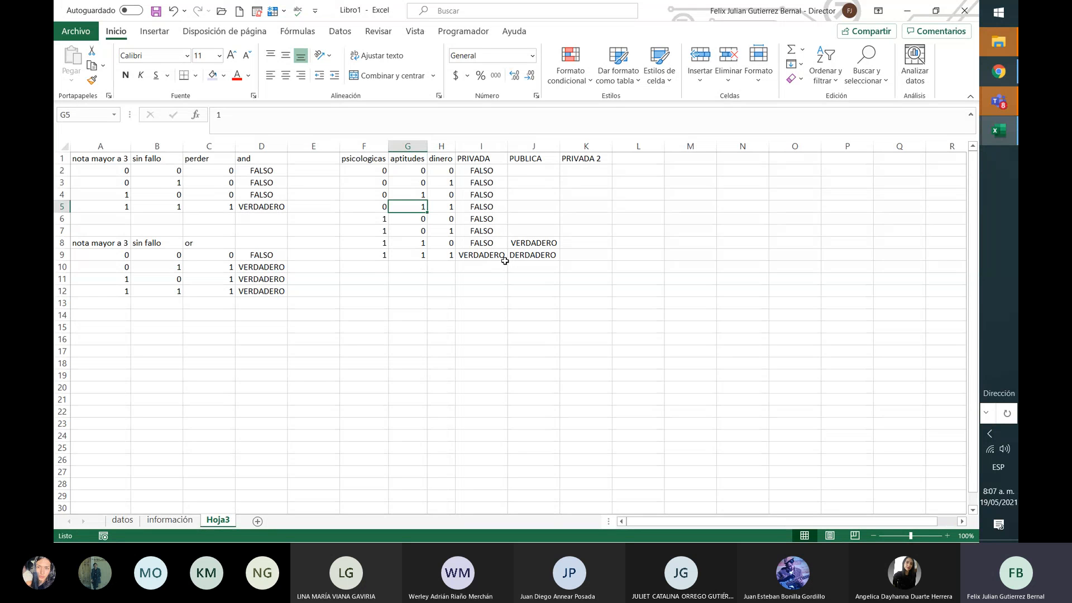
pyautogui.press('Up')
pyautogui.press('Up')
pyautogui.press('Up')
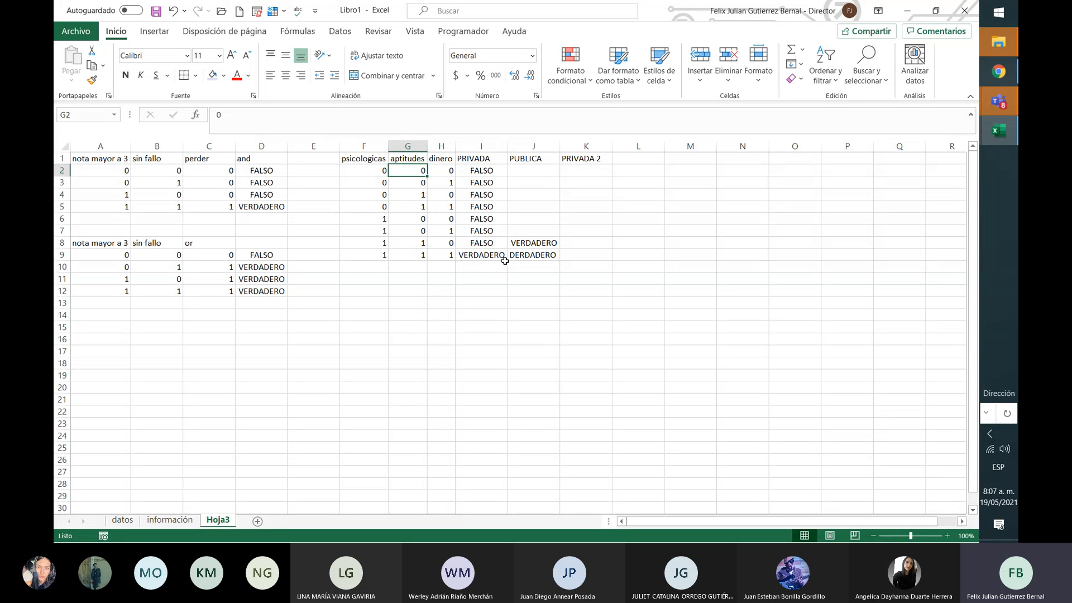
pyautogui.press('Right')
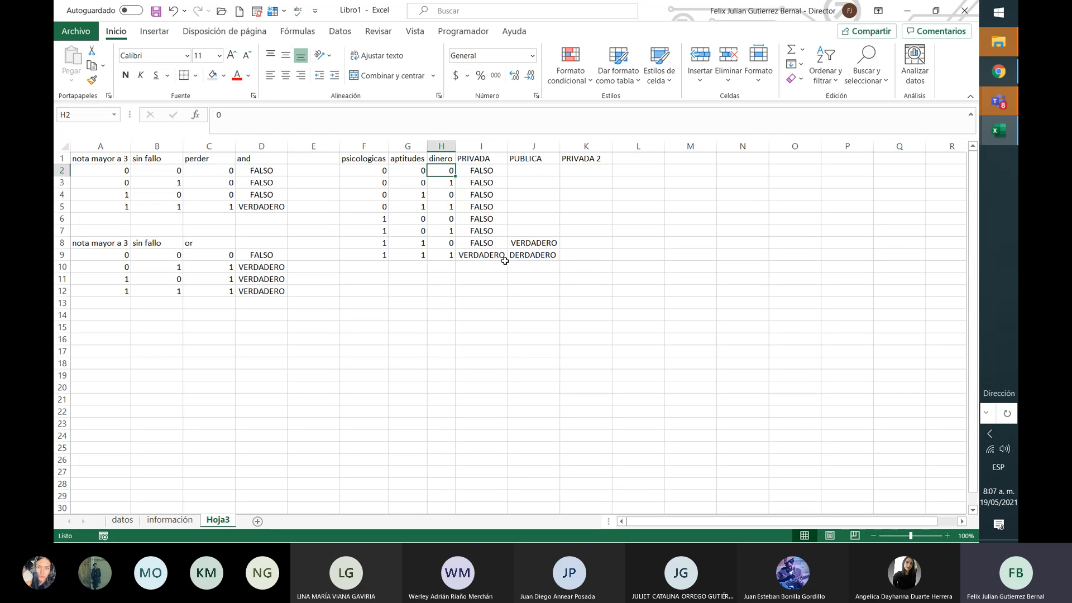
pyautogui.press('Right')
pyautogui.press('Right')
pyautogui.press('Right')
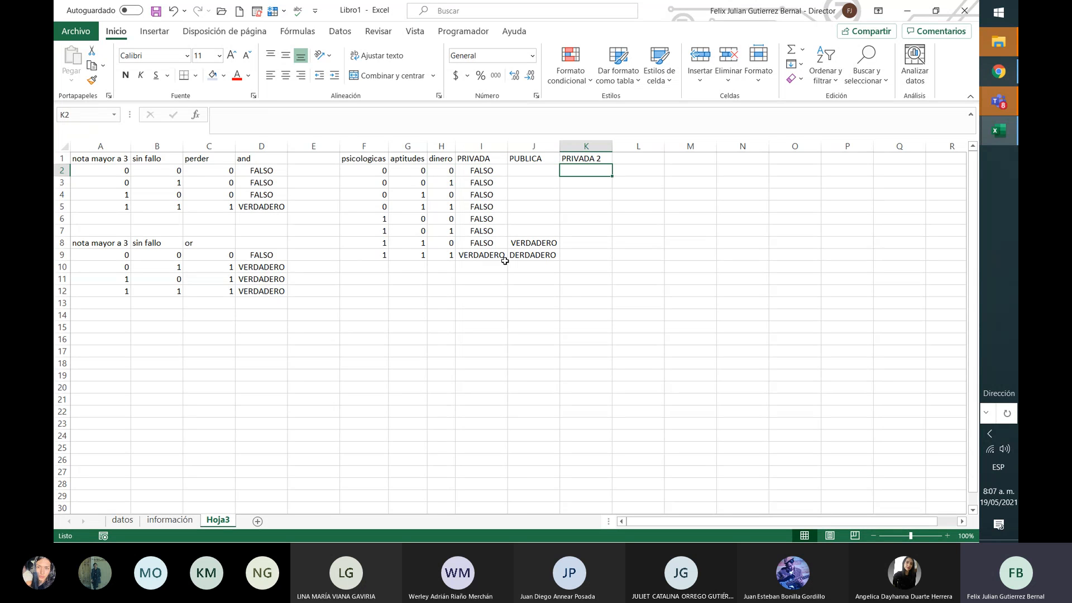
# Step: Enter =O(F2;G2;H2) in K2 and fill it down to K9
pyautogui.write('=O')
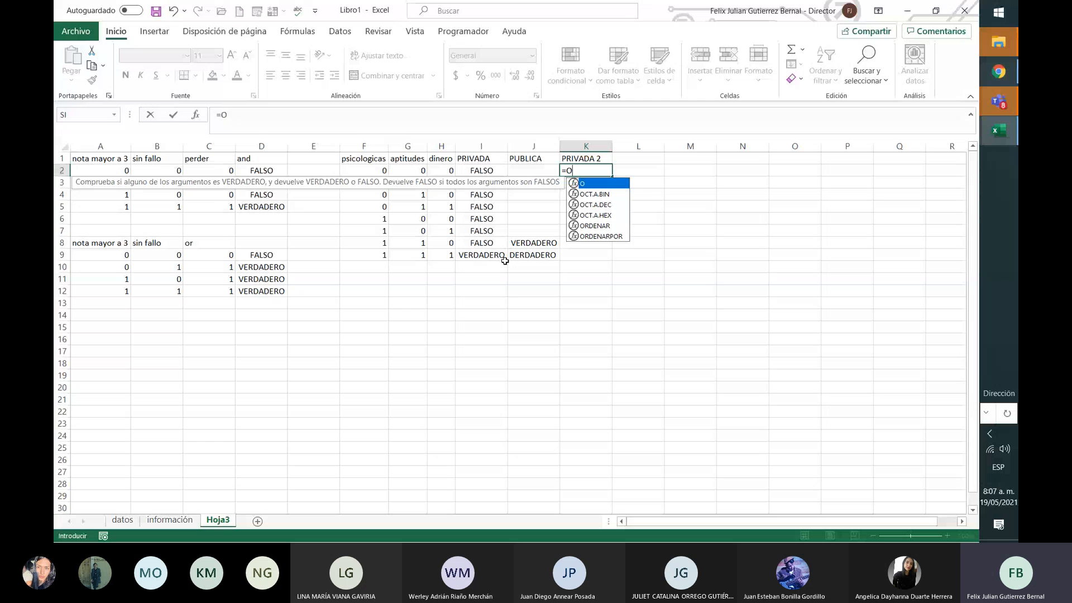
pyautogui.write('(')
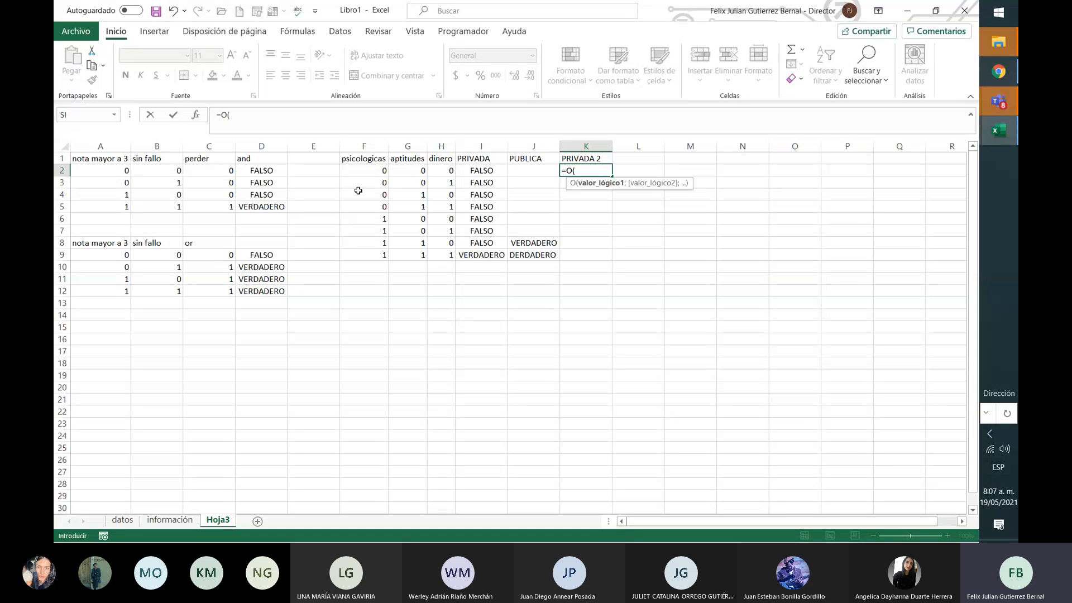
pyautogui.click(369, 170)
pyautogui.write(';')
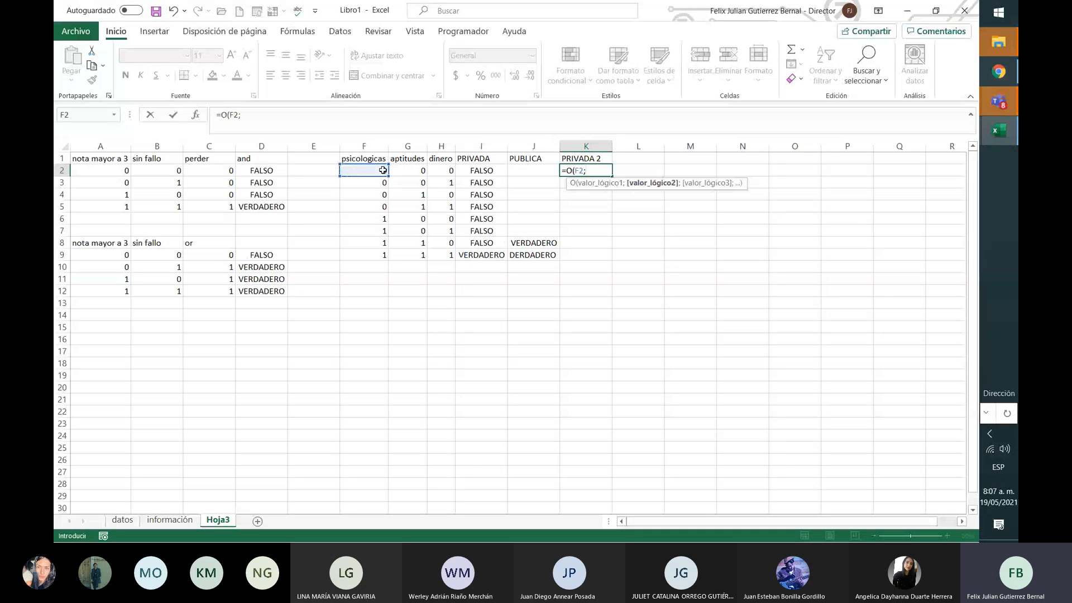
pyautogui.click(411, 173)
pyautogui.write(';')
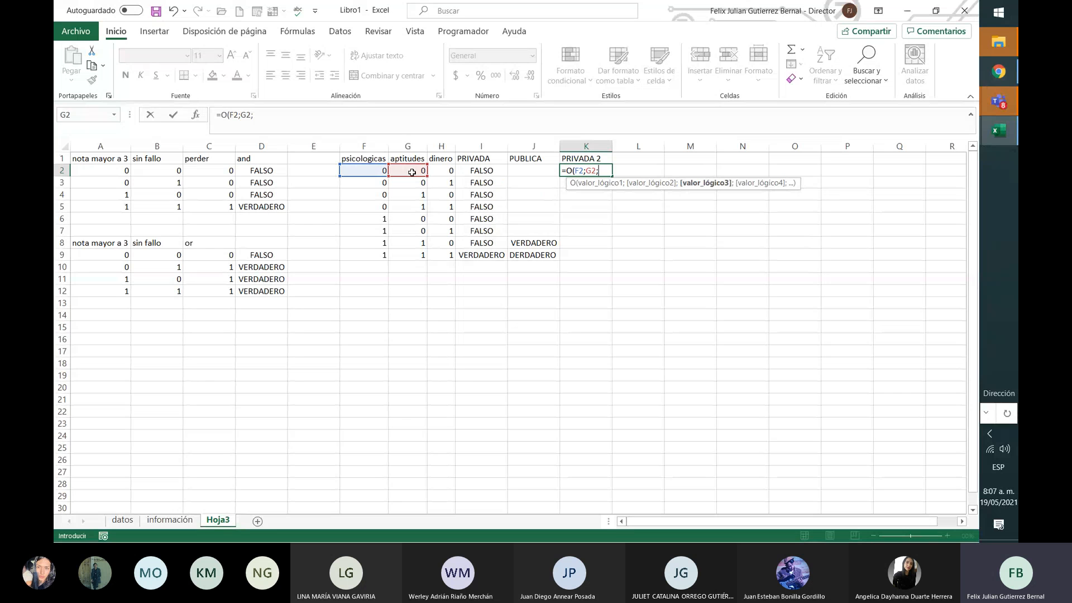
pyautogui.click(456, 172)
pyautogui.click(449, 172)
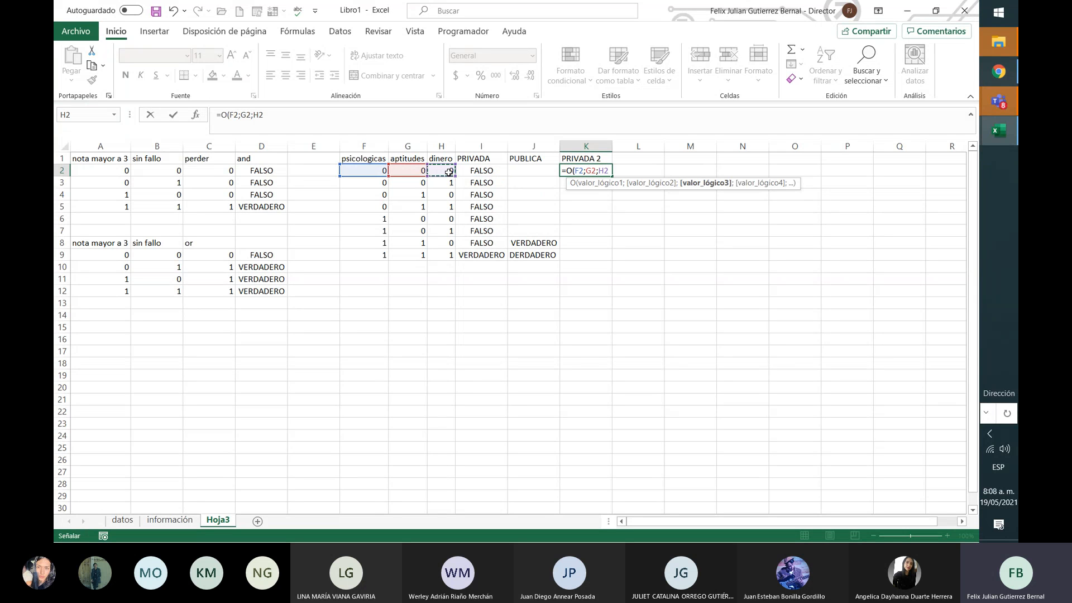
pyautogui.write(')')
pyautogui.press('Return')
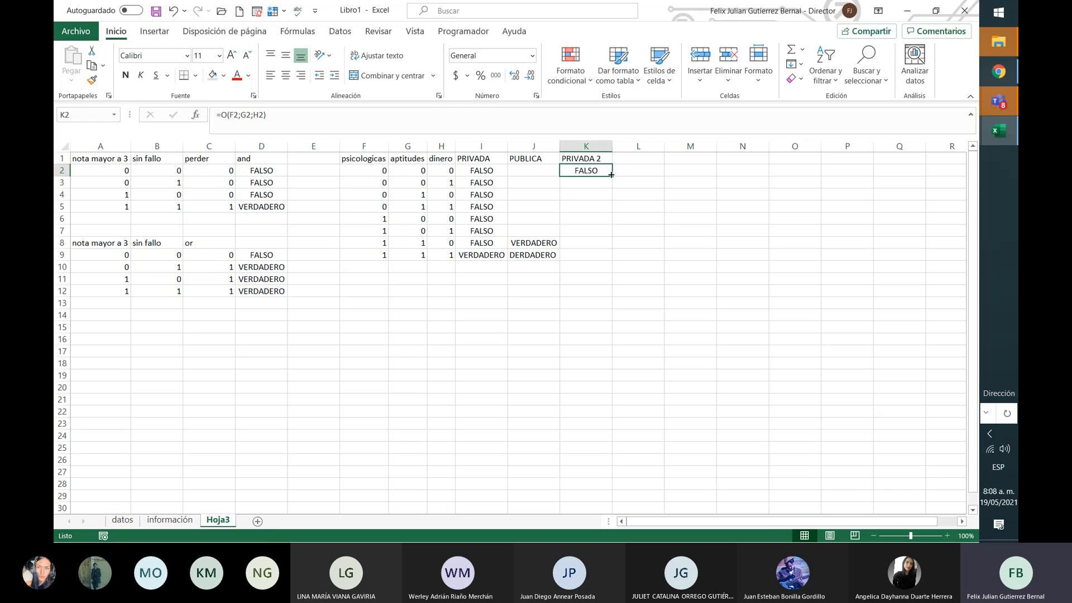
pyautogui.doubleClick(611, 175)
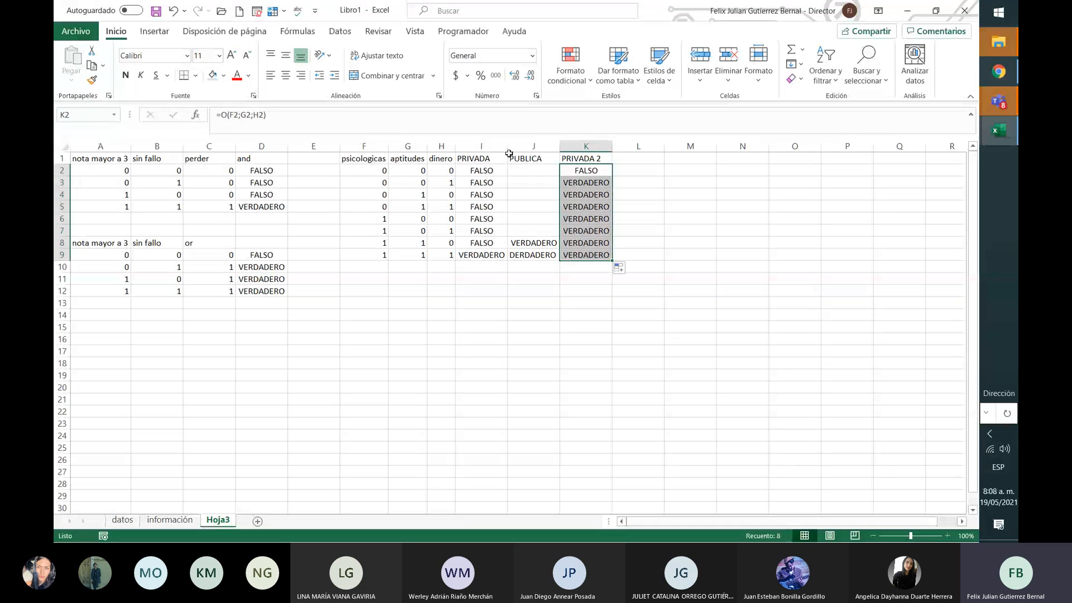
pyautogui.moveTo(525, 166); pyautogui.dragTo(529, 256)
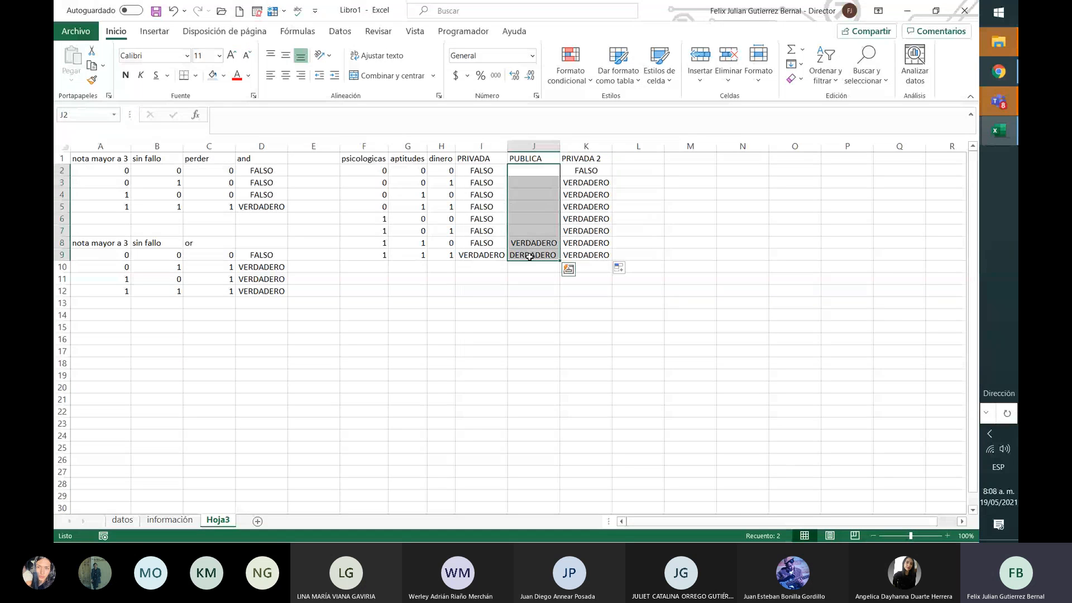
pyautogui.click(570, 224)
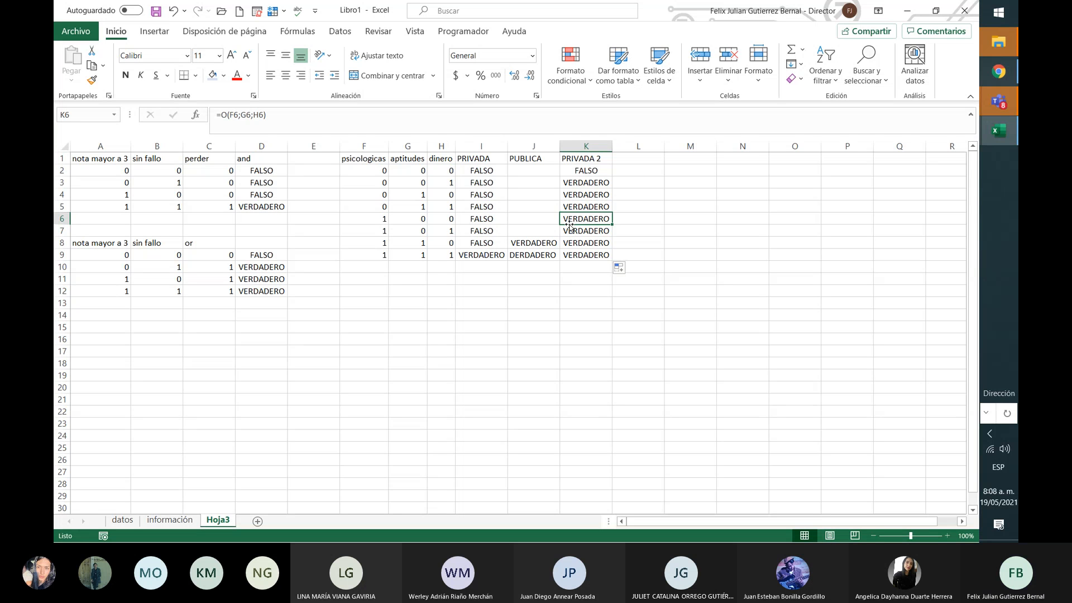
pyautogui.press('Left')
pyautogui.press('Left')
pyautogui.press('Up')
pyautogui.press('Up')
pyautogui.press('Up')
pyautogui.press('Up')
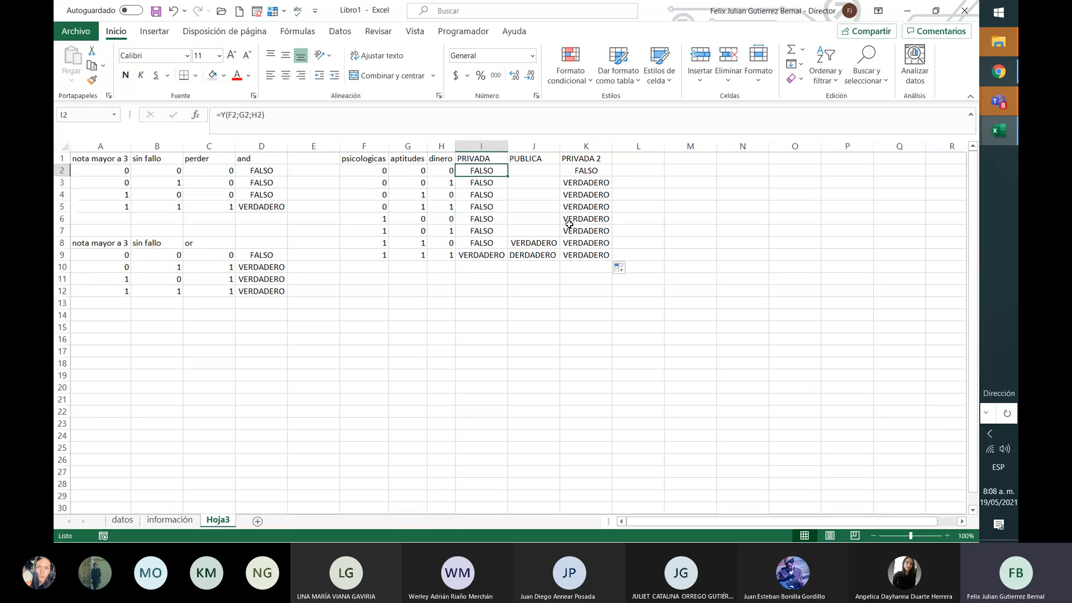
pyautogui.press('Down')
pyautogui.press('Down')
pyautogui.press('Down')
pyautogui.press('Down')
pyautogui.press('Down')
pyautogui.press('Down')
pyautogui.press('Down')
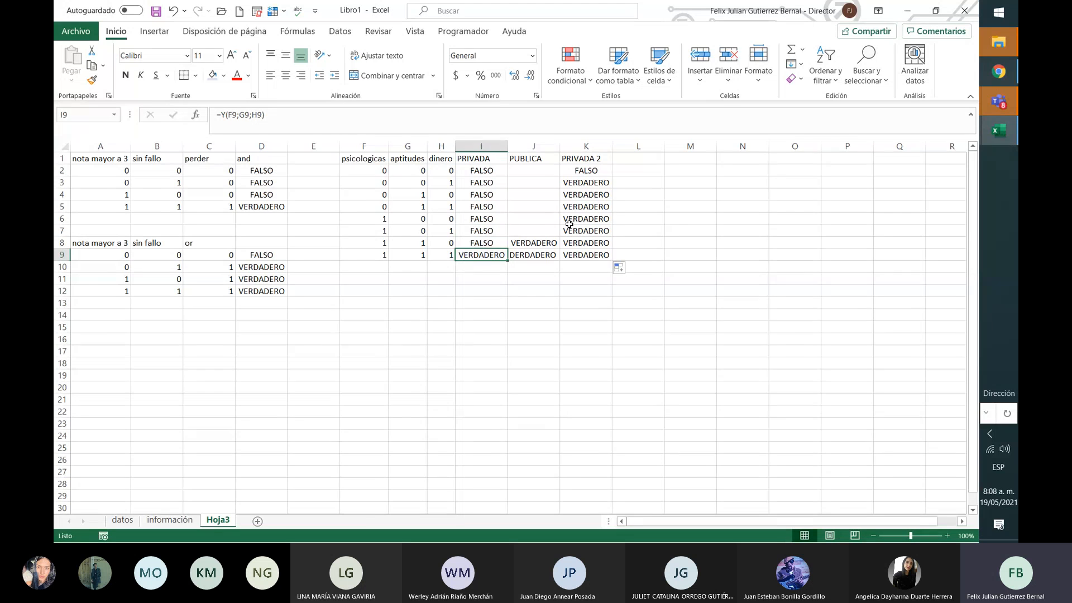
pyautogui.press('Right')
pyautogui.press('Right')
pyautogui.press('Up')
pyautogui.press('Up')
pyautogui.press('Up')
pyautogui.press('Up')
pyautogui.press('Up')
pyautogui.press('Up')
pyautogui.press('Up')
pyautogui.press('Up')
pyautogui.press('Left')
pyautogui.press('Down')
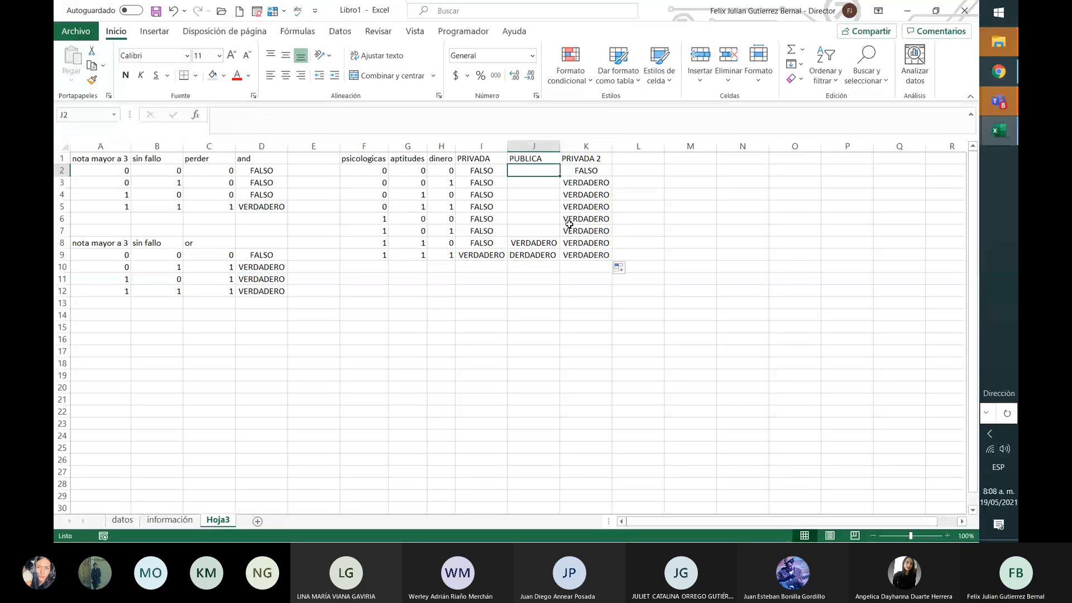
pyautogui.press('Down')
pyautogui.press('Down')
pyautogui.press('Down')
pyautogui.press('Down')
pyautogui.press('Down')
pyautogui.press('Down')
pyautogui.press('Up')
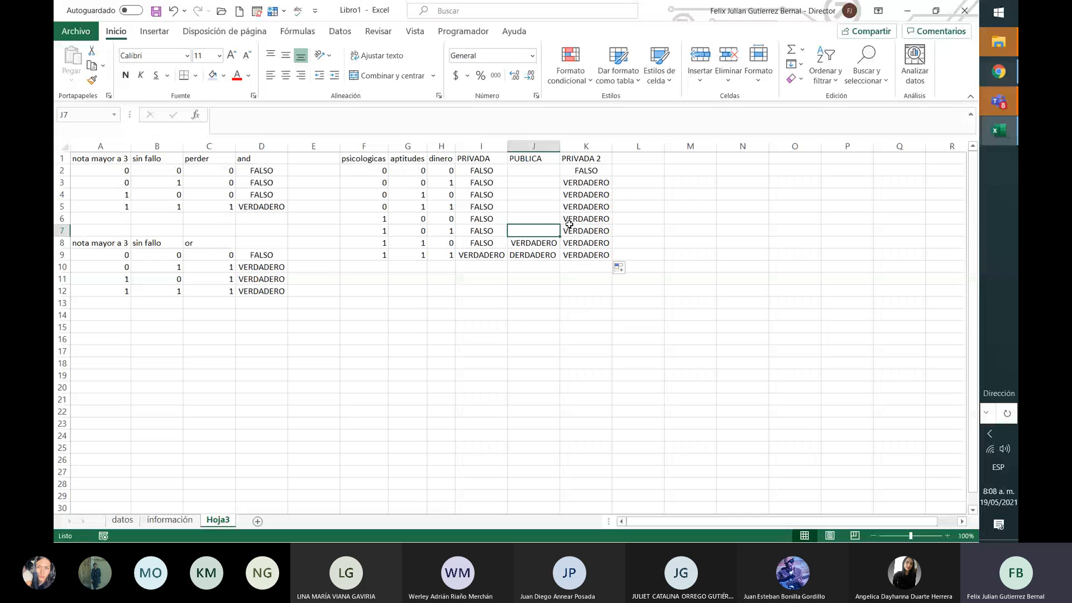
pyautogui.press('Up')
pyautogui.press('Up')
pyautogui.press('Up')
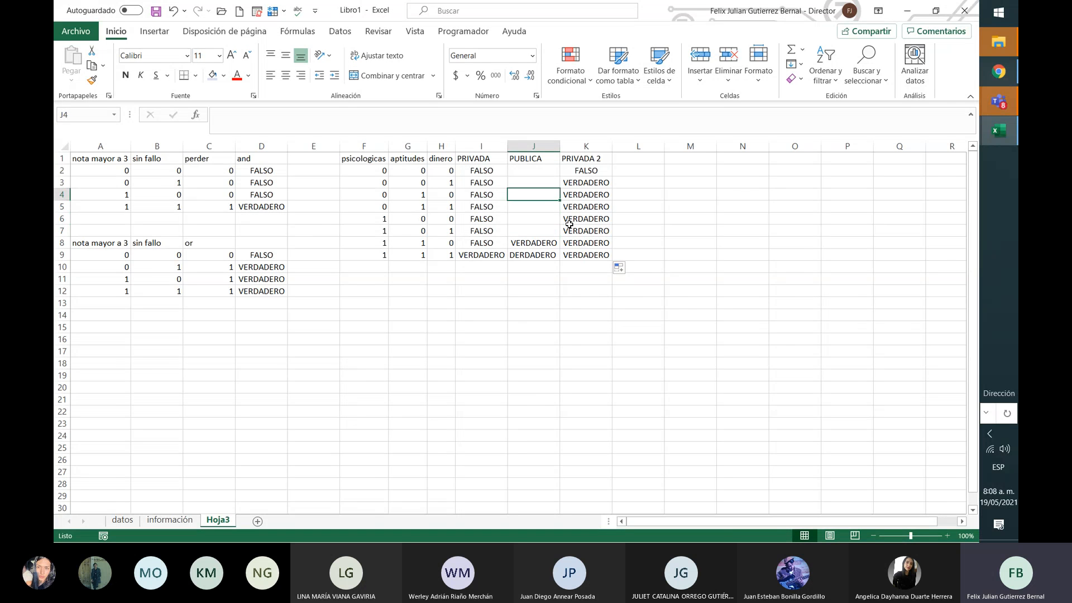
pyautogui.press('Up')
pyautogui.press('Up')
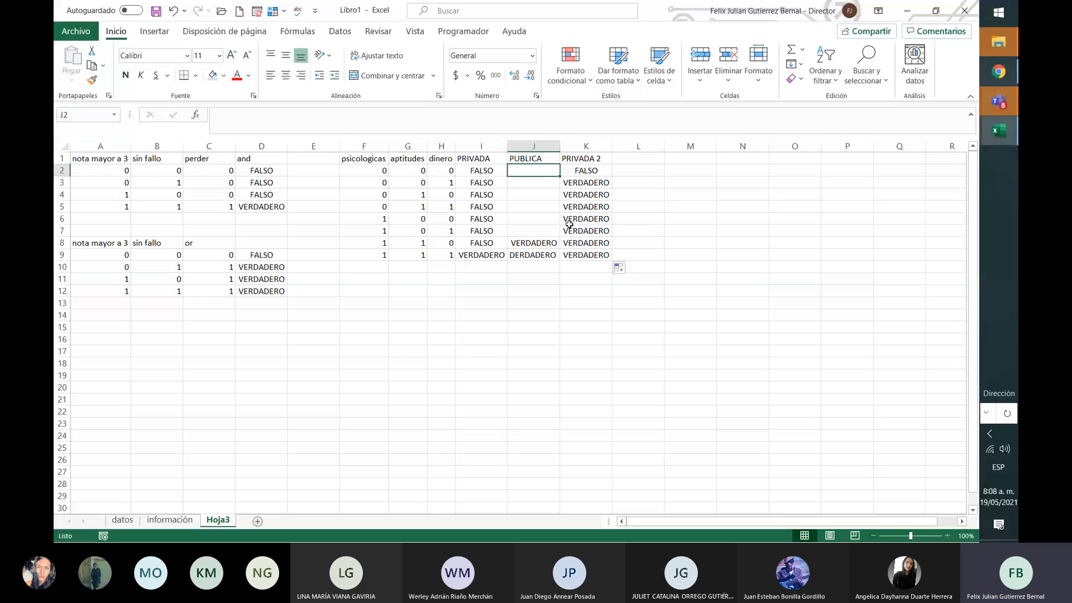
pyautogui.press('Left')
pyautogui.press('Left')
pyautogui.press('Left')
pyautogui.press('Left')
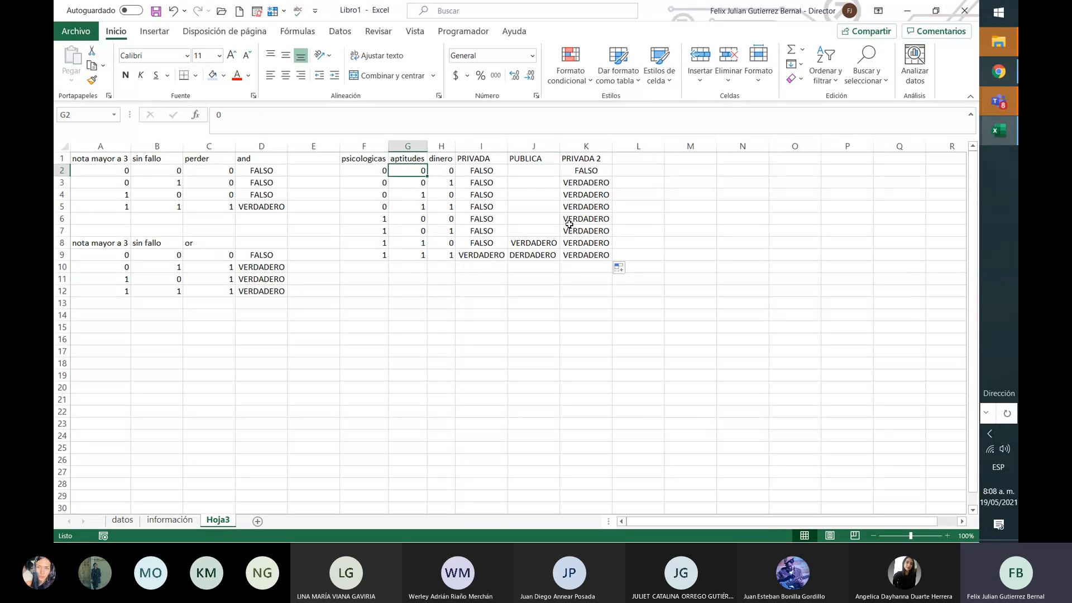
pyautogui.press('Right')
pyautogui.press('Right')
pyautogui.press('Right')
pyautogui.press('Right')
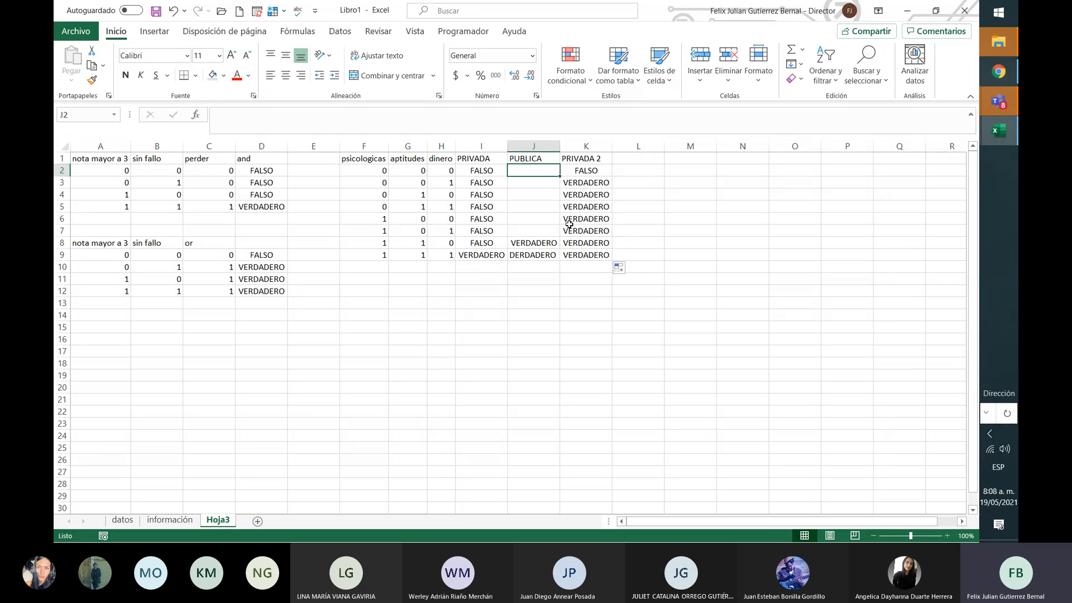
pyautogui.press('Left')
pyautogui.press('Left')
pyautogui.press('Left')
pyautogui.press('Left')
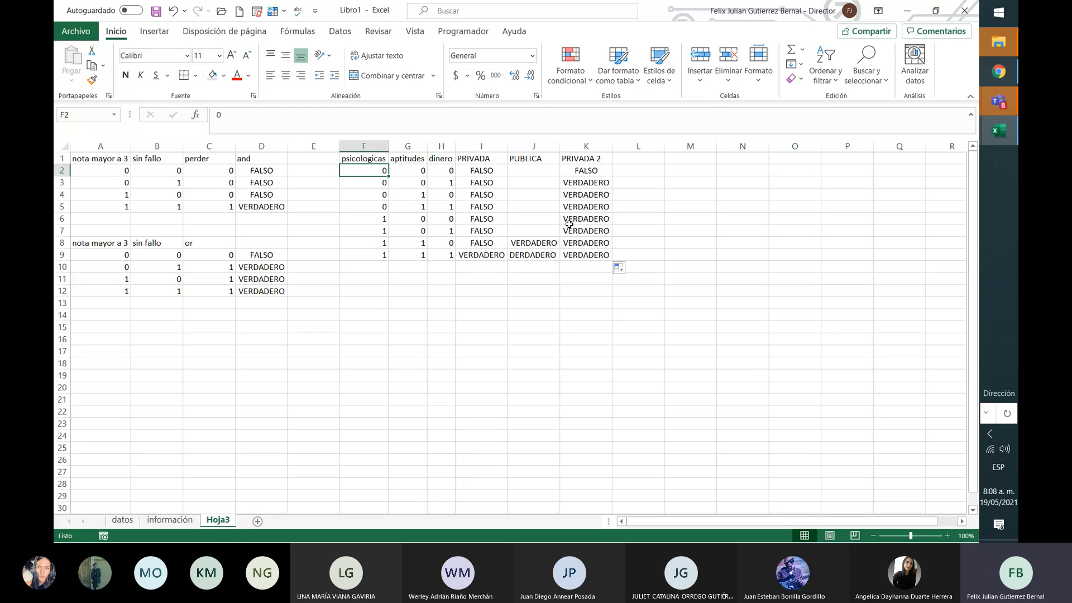
pyautogui.press('Right')
pyautogui.press('Right')
pyautogui.press('Right')
pyautogui.press('Right')
pyautogui.press('Left')
pyautogui.press('Left')
pyautogui.press('Left')
pyautogui.press('Left')
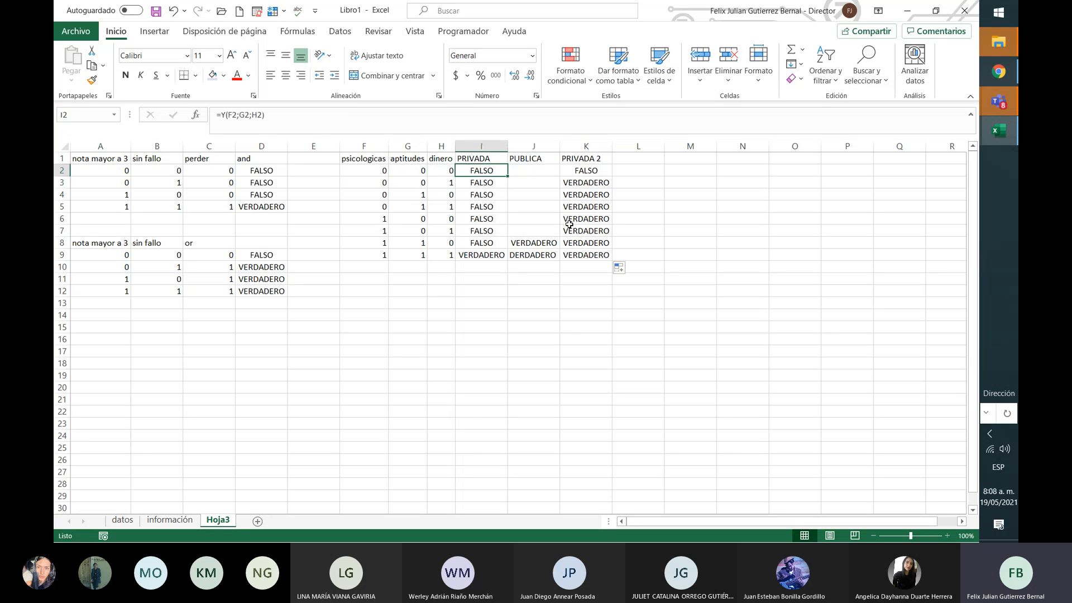
pyautogui.press('Right')
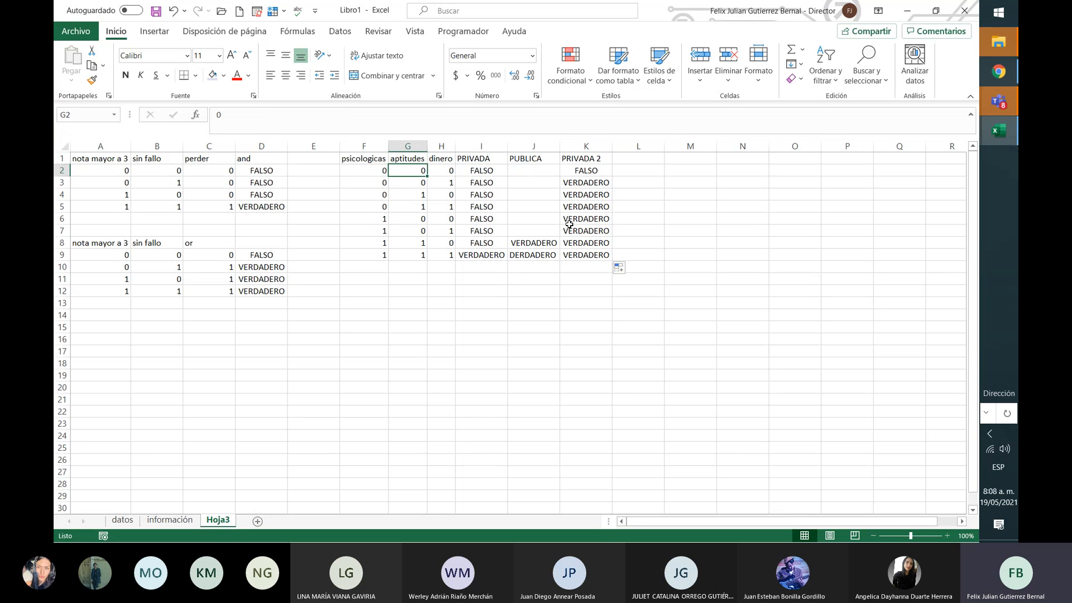
pyautogui.press('Left')
pyautogui.press('Right')
pyautogui.press('Right')
pyautogui.press('Right')
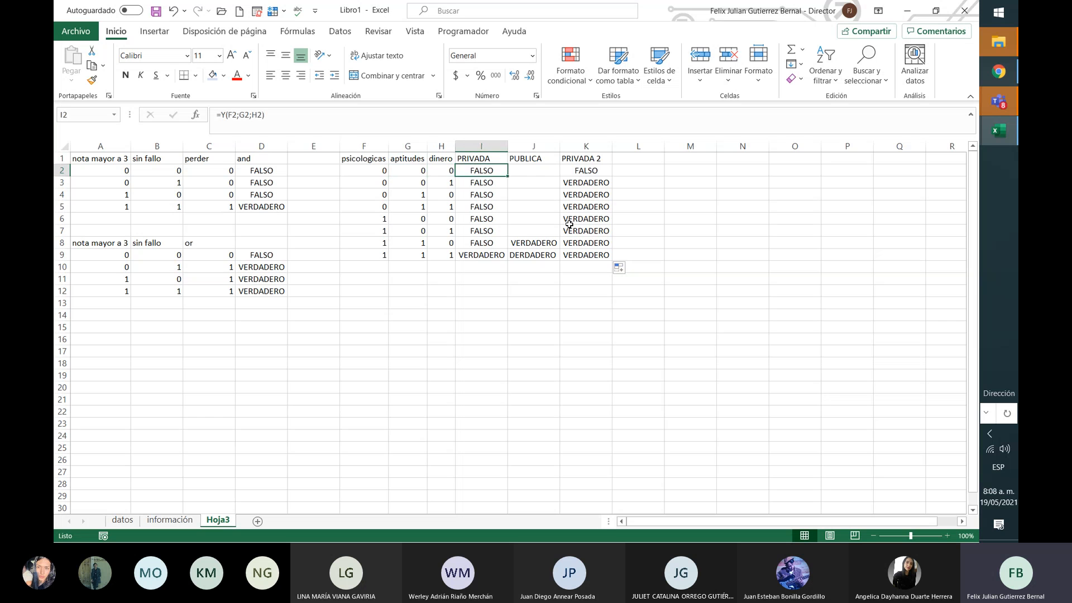
pyautogui.press('Right')
pyautogui.press('Left')
pyautogui.press('Left')
pyautogui.press('Left')
pyautogui.press('Right')
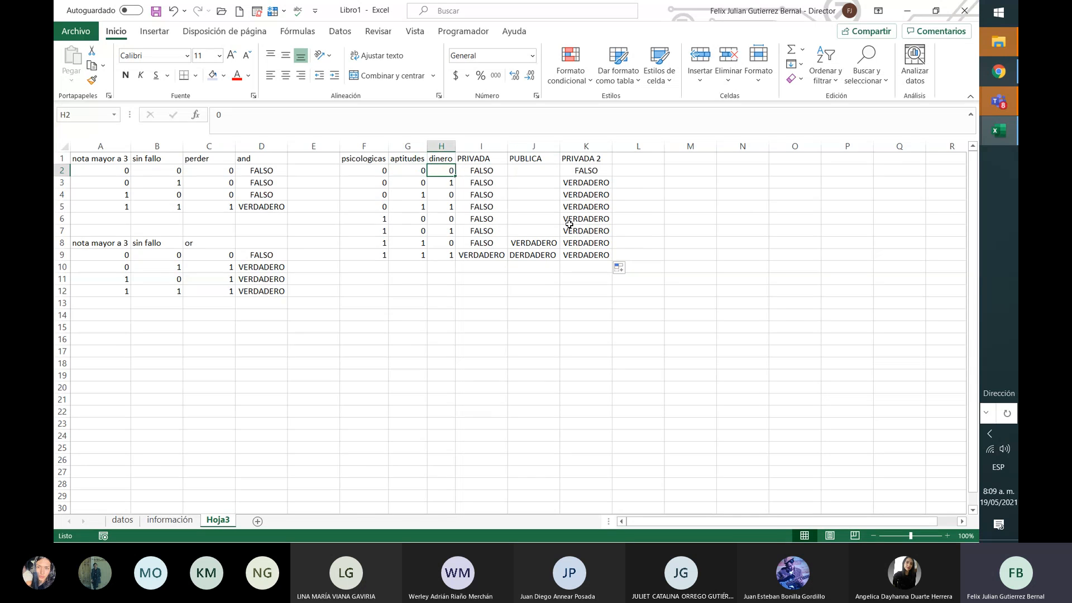
pyautogui.press('Left')
pyautogui.press('Left')
pyautogui.press('Right')
pyautogui.press('Right')
pyautogui.press('Right')
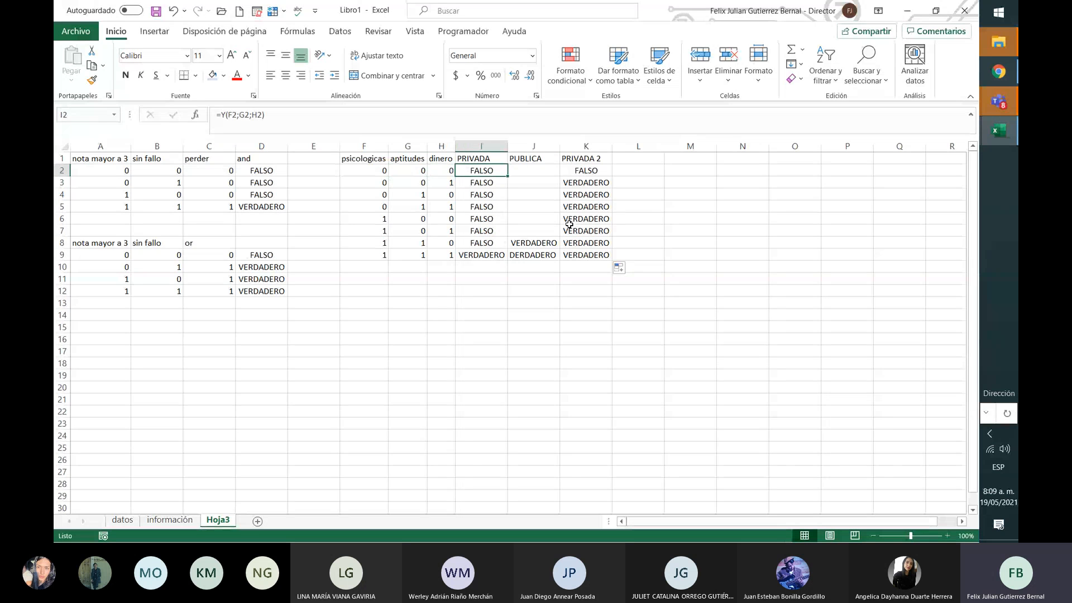
pyautogui.press('Right')
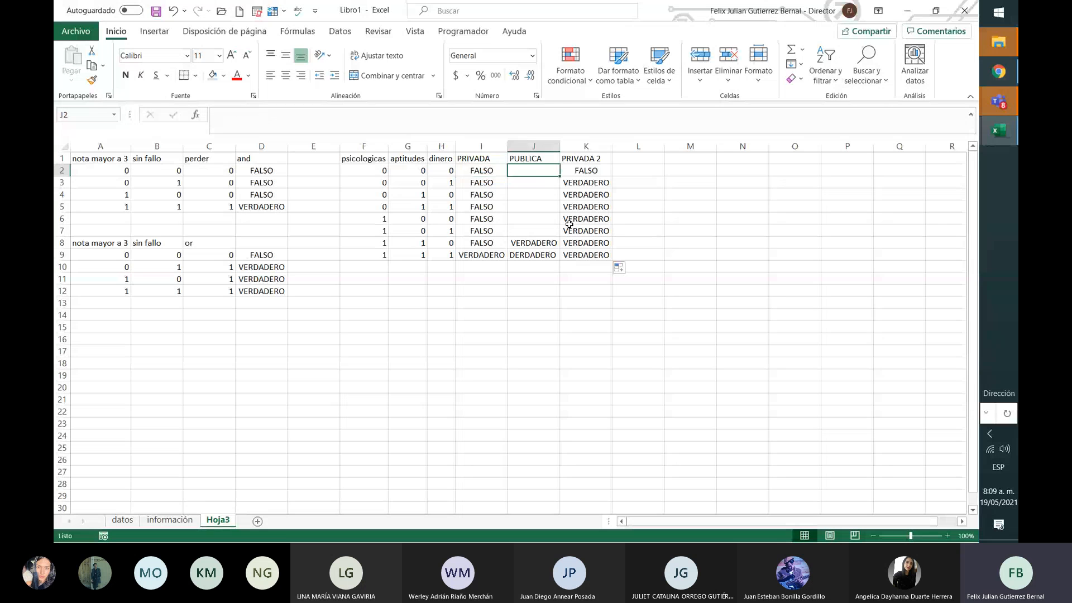
pyautogui.press('Left')
pyautogui.press('Left')
pyautogui.press('Left')
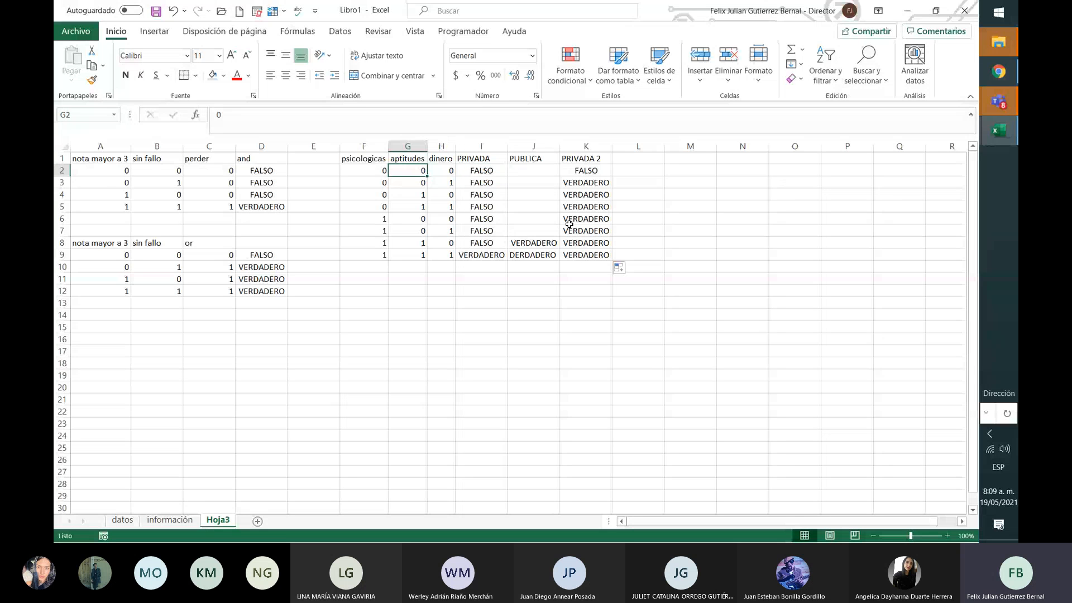
pyautogui.press('Left')
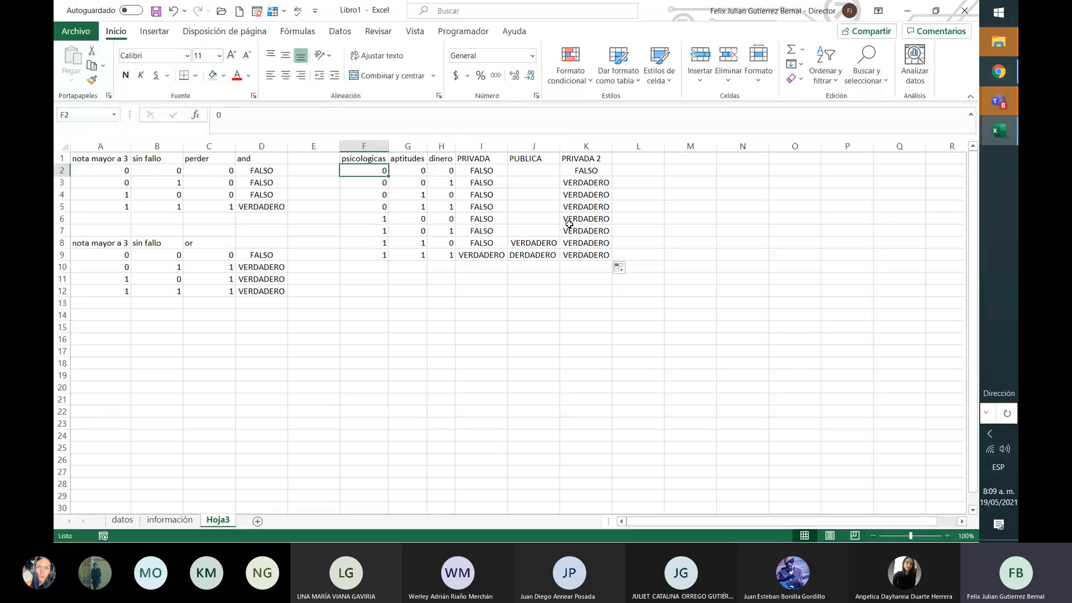
pyautogui.press('Down')
pyautogui.press('Right')
pyautogui.press('Right')
pyautogui.press('Down')
pyautogui.press('Down')
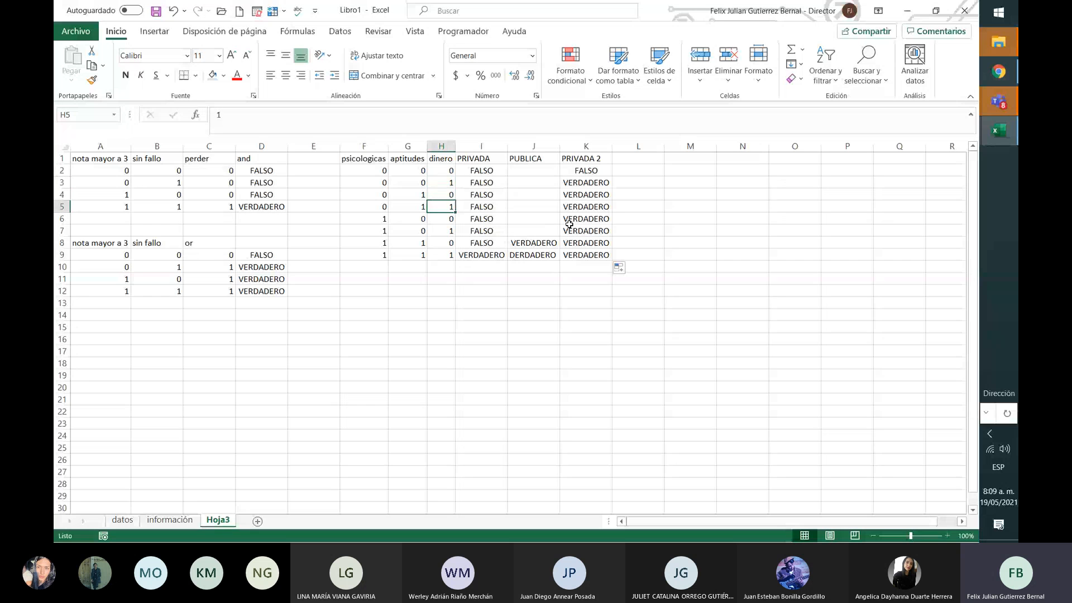
pyautogui.press('Left')
pyautogui.press('Down')
pyautogui.press('Down')
pyautogui.press('Right')
pyautogui.press('Down')
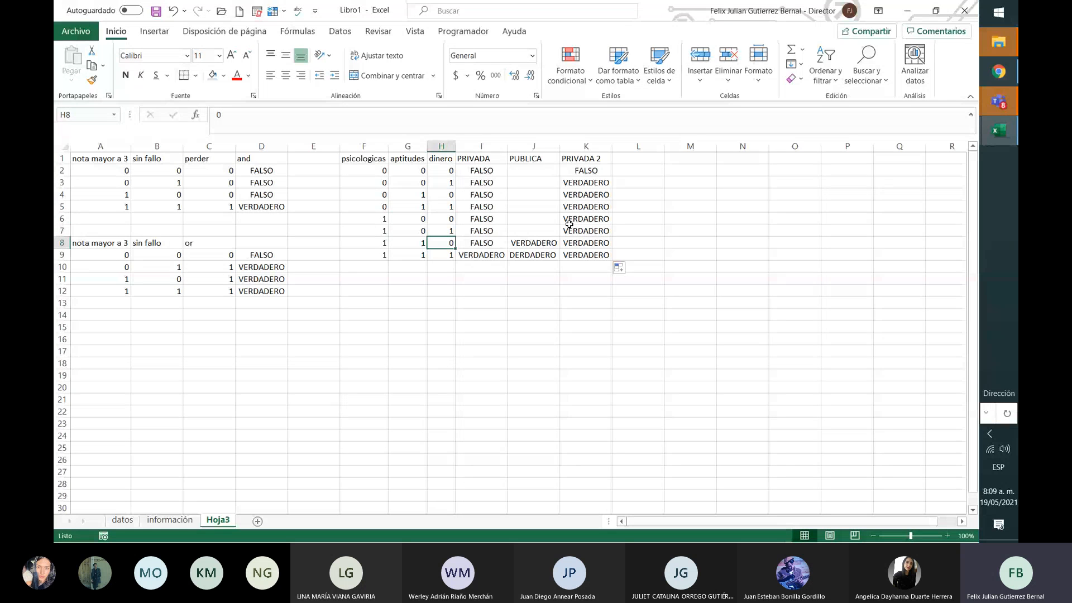
pyautogui.press('Down')
pyautogui.press('Left')
pyautogui.press('Left')
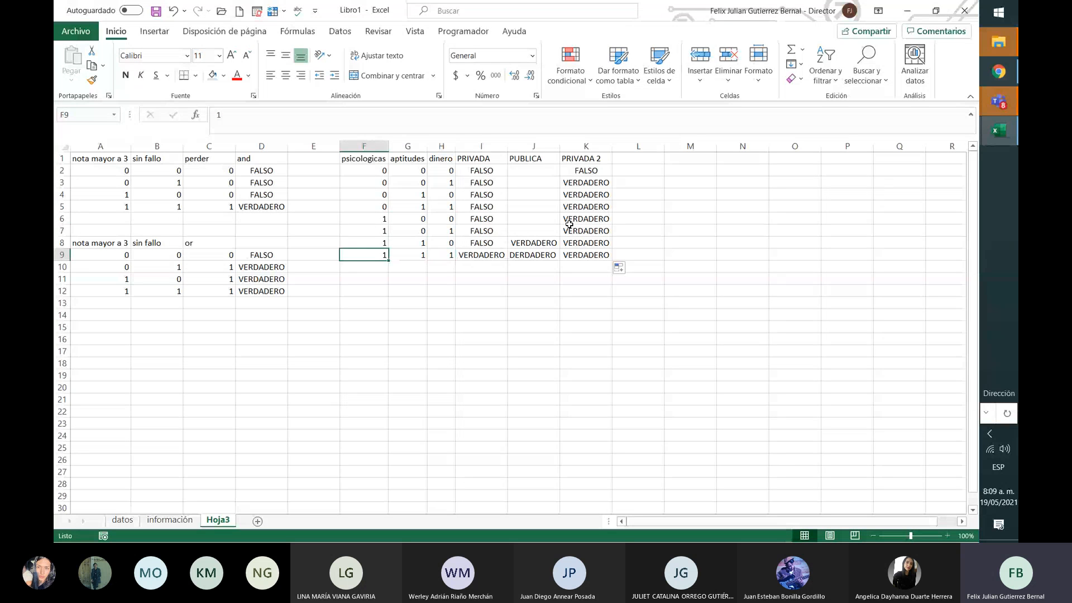
pyautogui.press('Right')
pyautogui.press('Right')
pyautogui.press('Right')
pyautogui.press('Up')
pyautogui.press('Up')
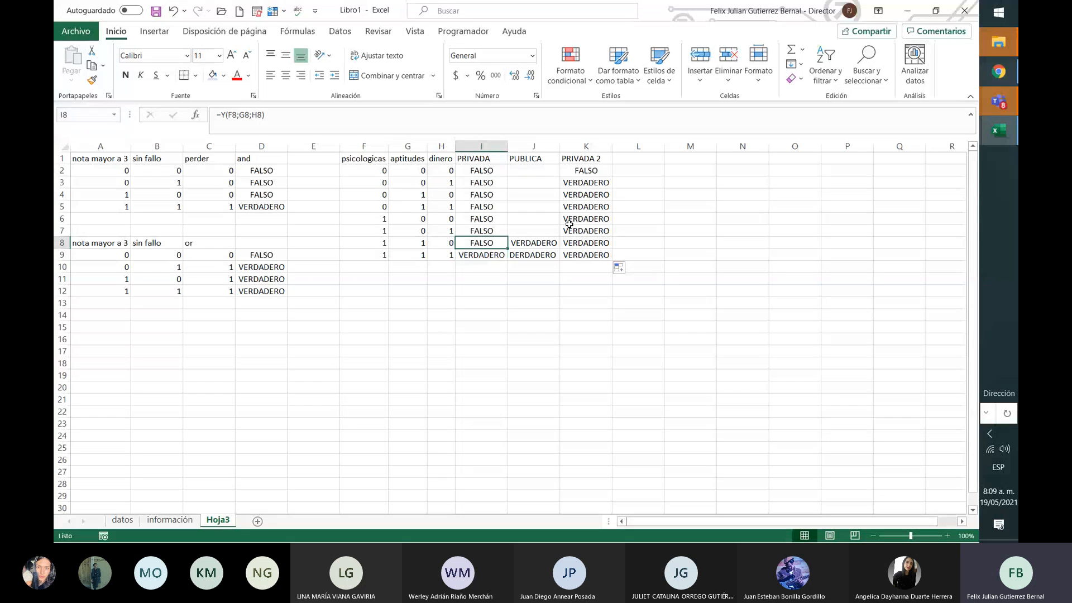
pyautogui.press('Down')
pyautogui.press('Down')
pyautogui.press('Down')
# Step: Label I10 as MULTIPLICACIÓN and K10 as SUMA
pyautogui.write('MU')
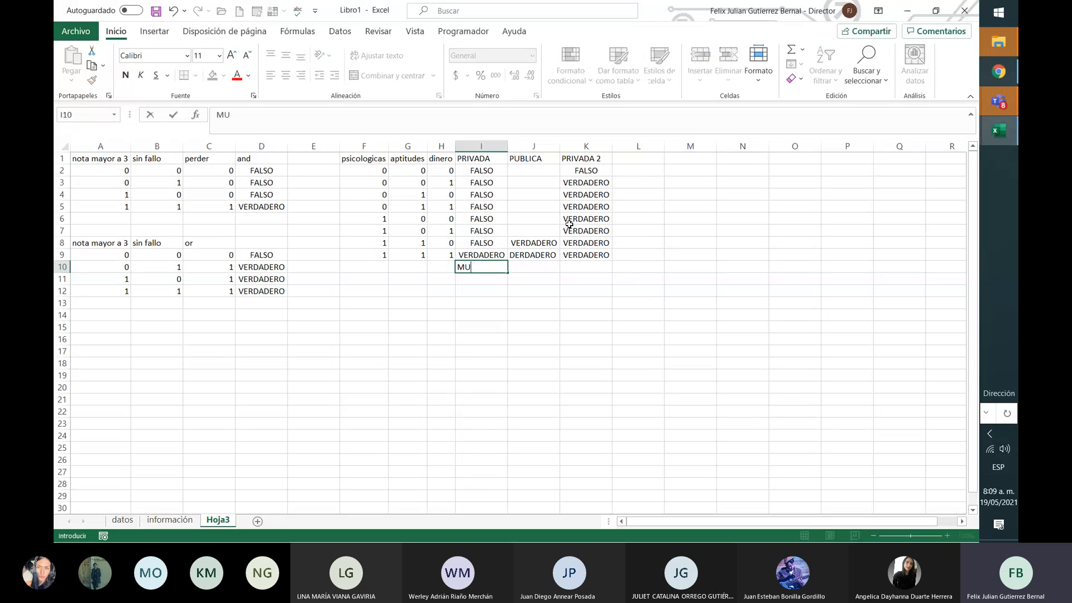
pyautogui.write('LTIPLICACIÓN')
pyautogui.press('Tab')
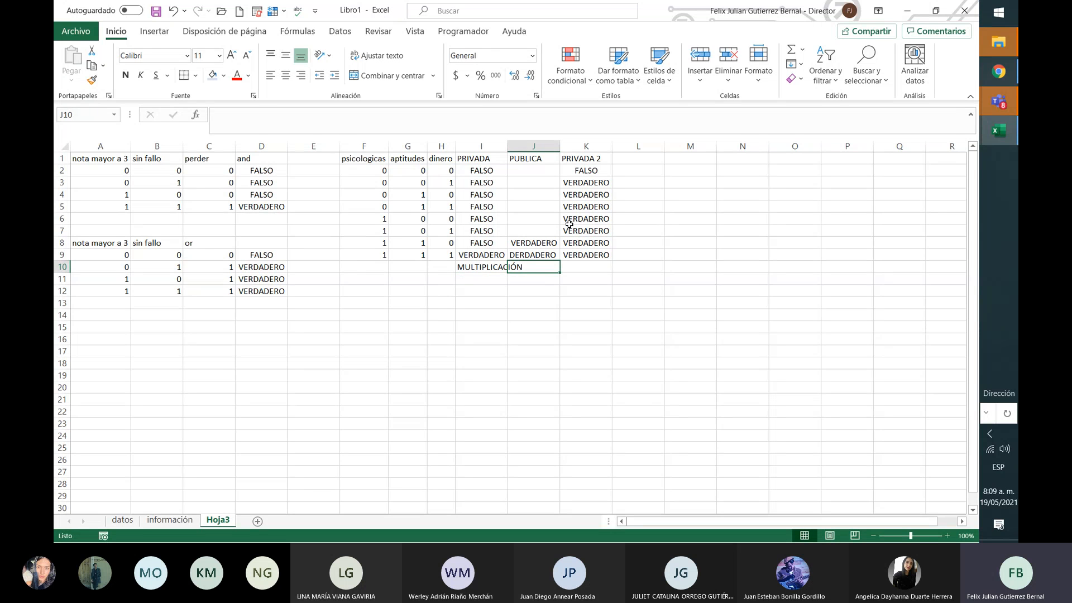
pyautogui.press('Tab')
pyautogui.write('SUMA')
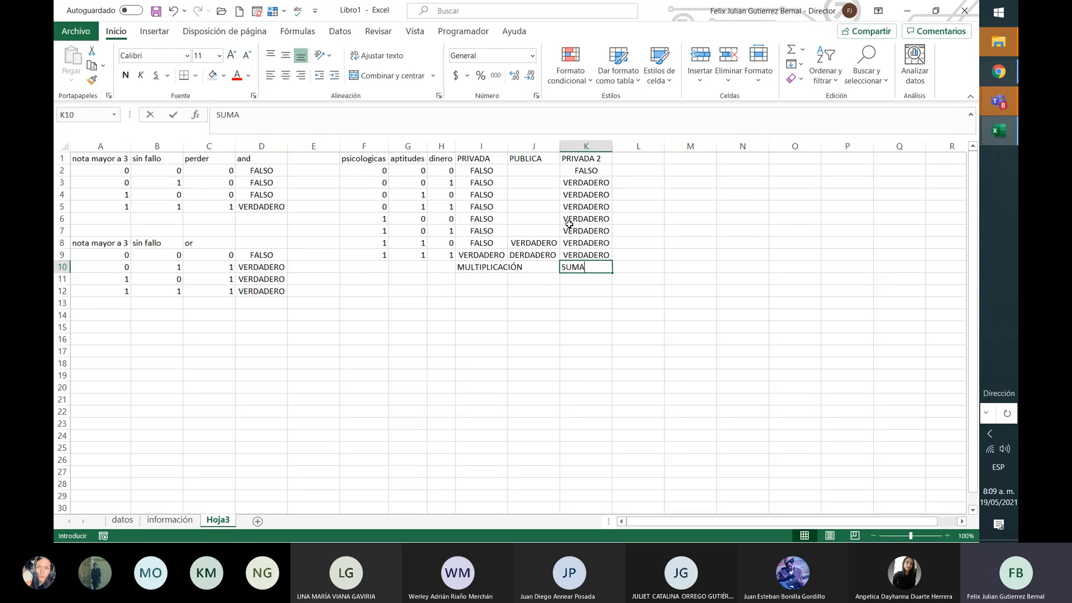
pyautogui.press('Return')
# Step: Inspect the psicologicas, aptitudes and dinero values in rows 8–9
pyautogui.press('Up')
pyautogui.press('Left')
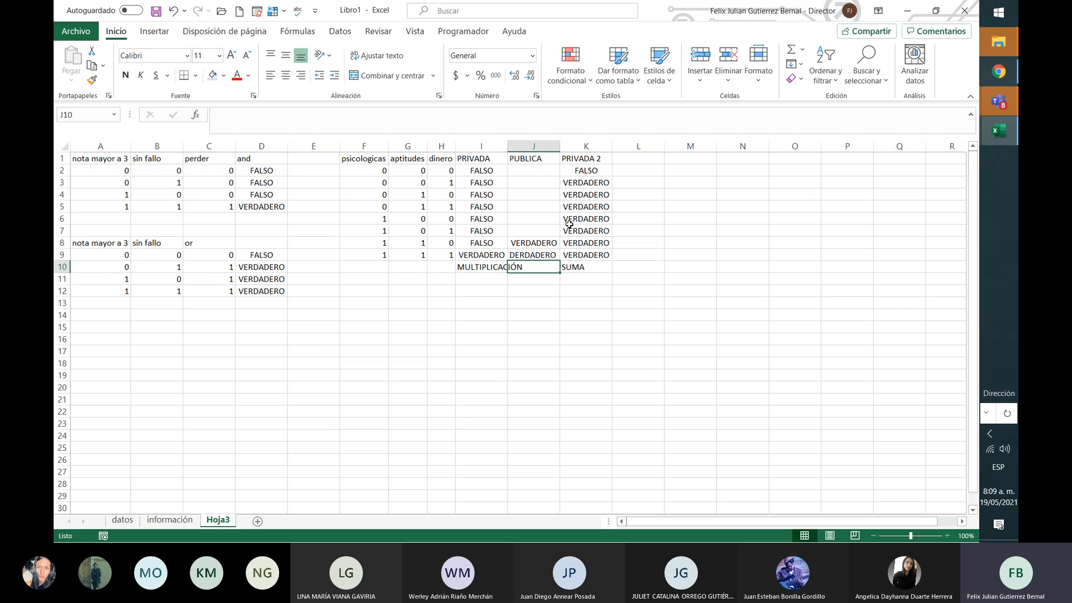
pyautogui.press('Up')
pyautogui.press('Up')
pyautogui.press('Left')
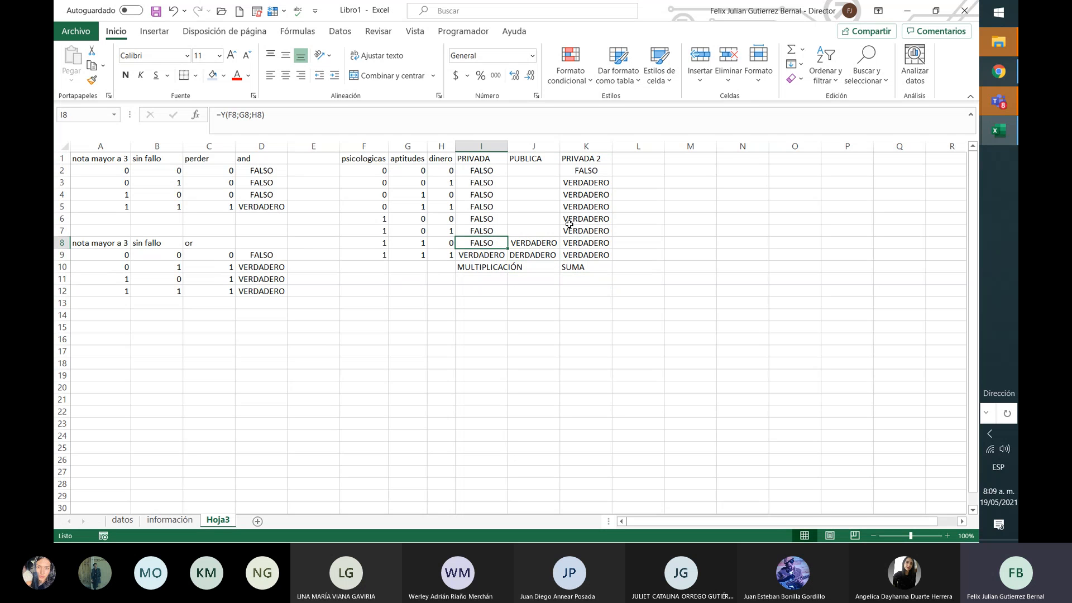
pyautogui.press('Left')
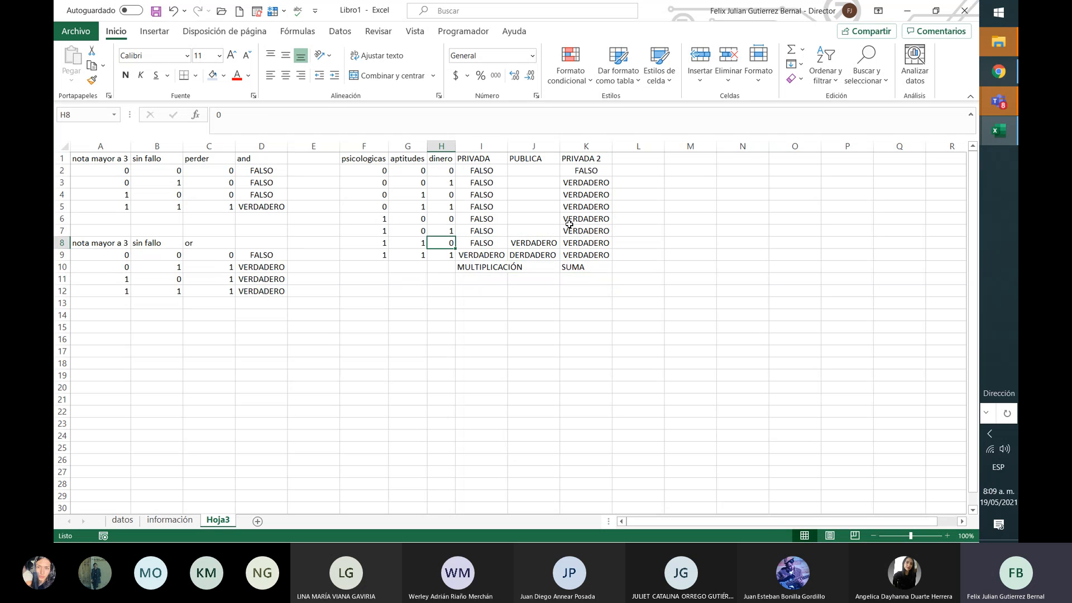
pyautogui.press('Left')
pyautogui.press('Left')
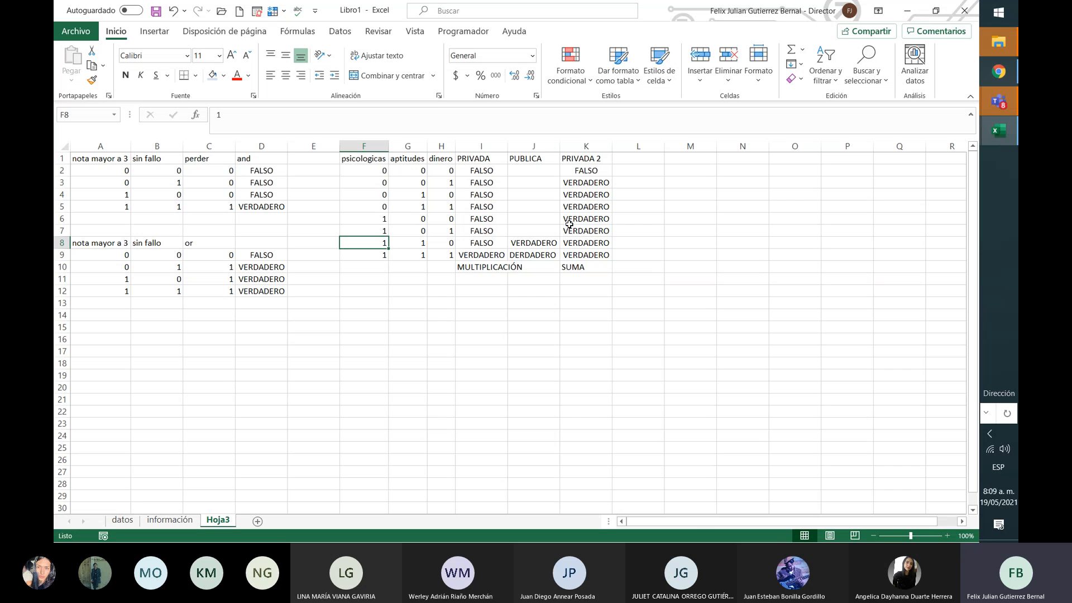
pyautogui.hotkey('shift', 'Right')
pyautogui.hotkey('shift', 'Right')
pyautogui.press('Down')
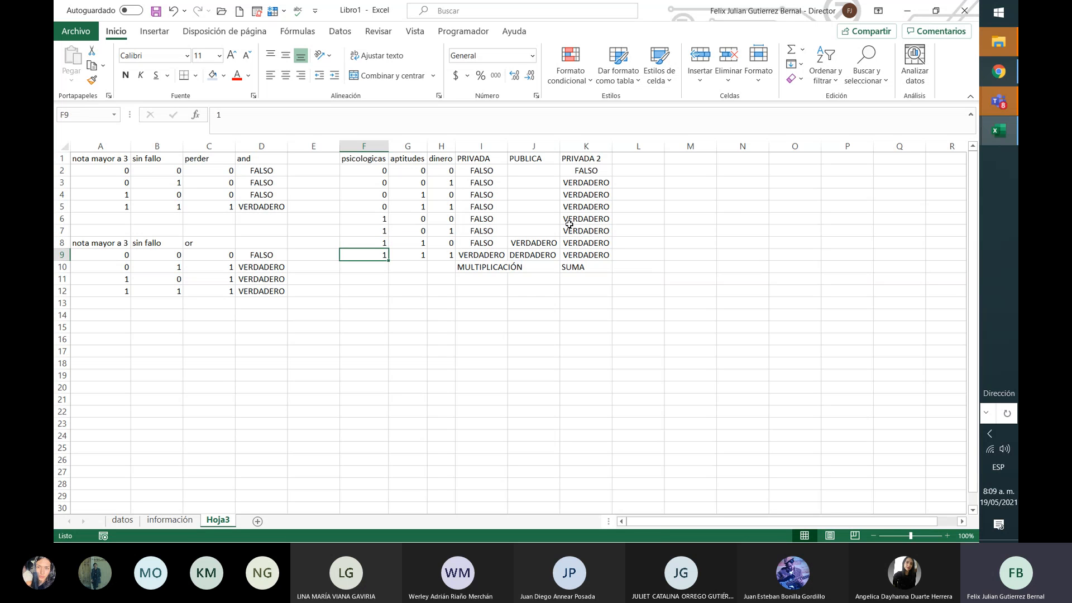
pyautogui.hotkey('shift', 'Right')
pyautogui.hotkey('shift', 'Right')
pyautogui.hotkey('shift', 'Right')
pyautogui.hotkey('shift', 'Right')
pyautogui.press('Up')
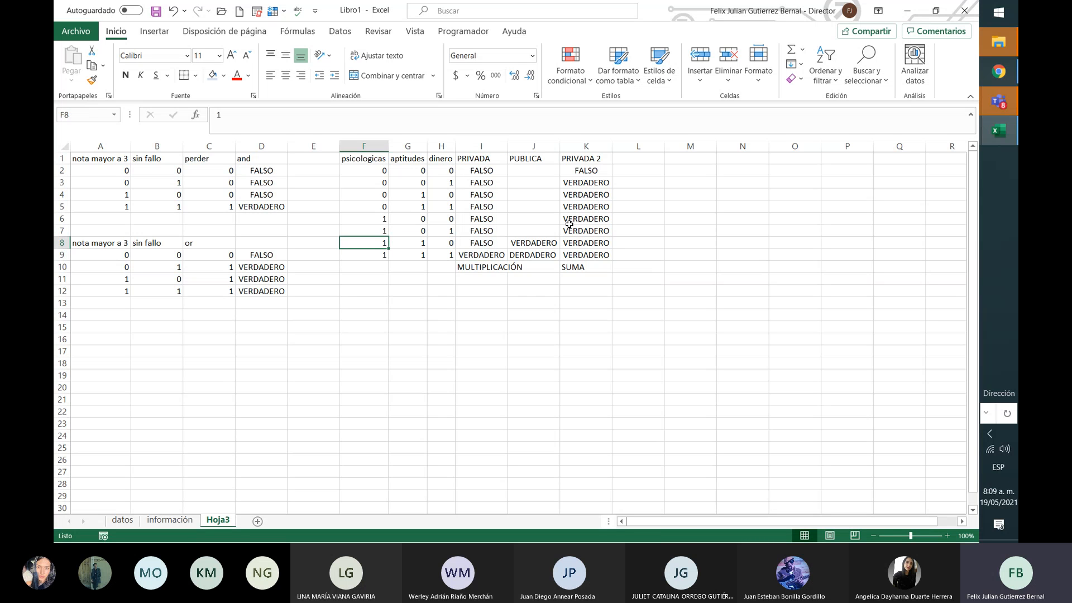
pyautogui.hotkey('shift', 'Right')
pyautogui.hotkey('shift', 'Down')
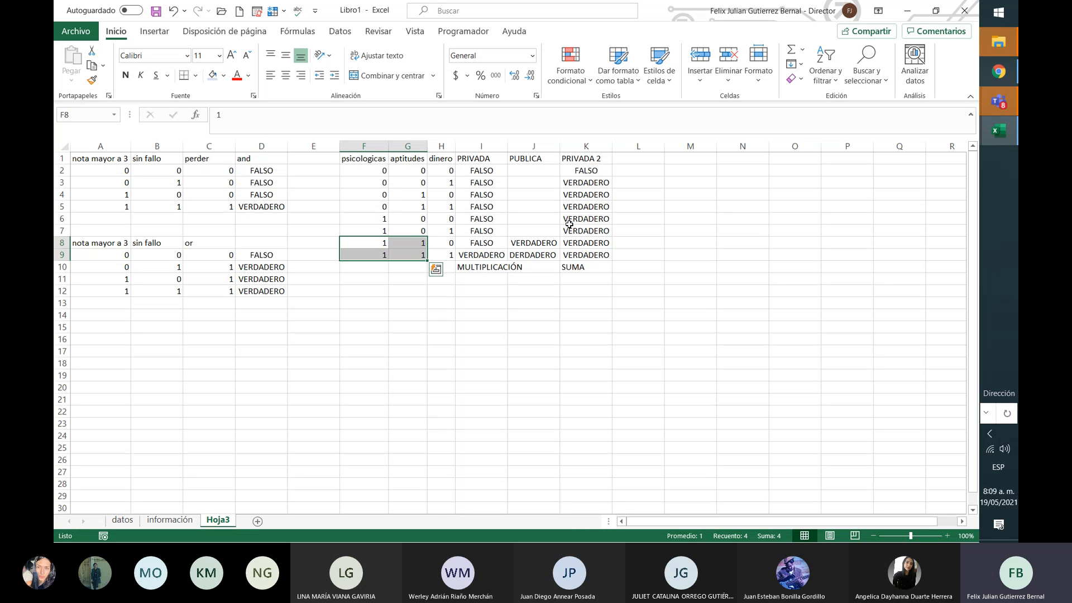
pyautogui.press('Right')
pyautogui.press('Right')
pyautogui.press('Down')
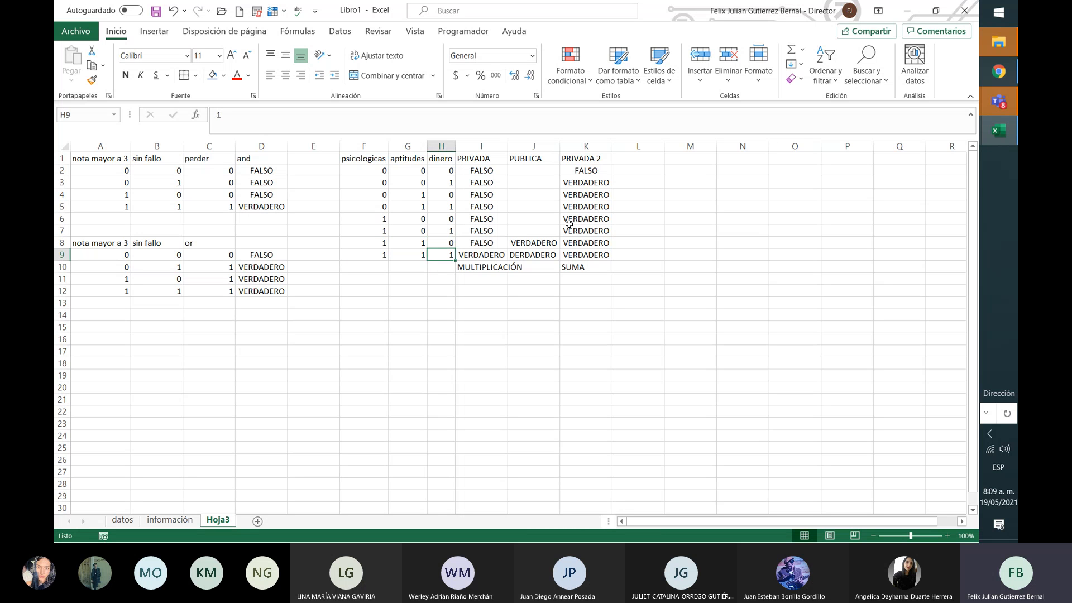
pyautogui.press('Left')
pyautogui.press('Left')
pyautogui.hotkey('shift', 'Up')
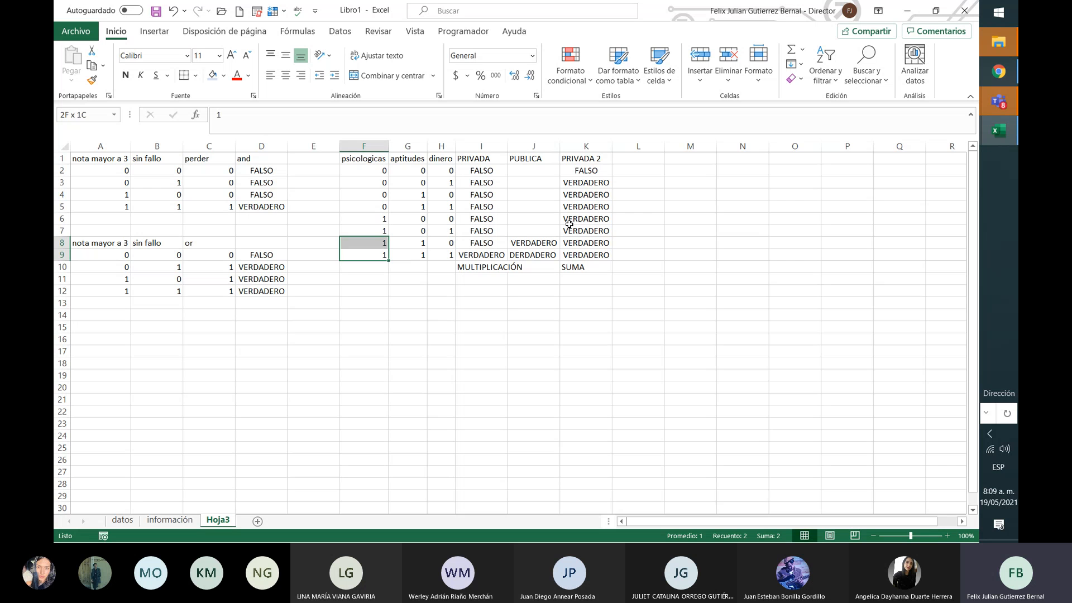
pyautogui.hotkey('shift', 'Right')
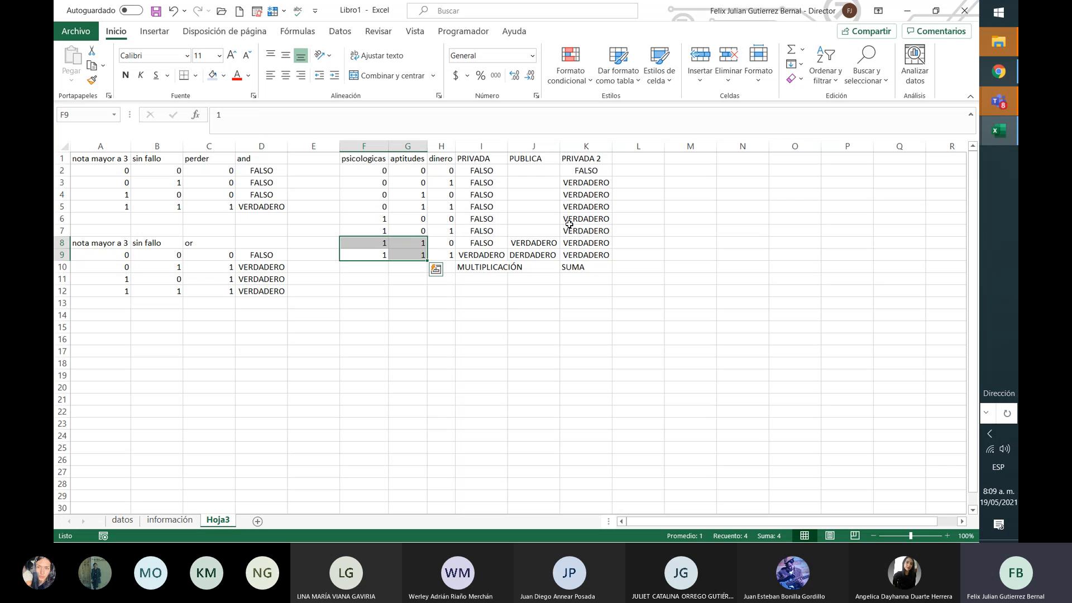
pyautogui.press('Right')
pyautogui.press('Right')
pyautogui.press('Right')
pyautogui.press('Right')
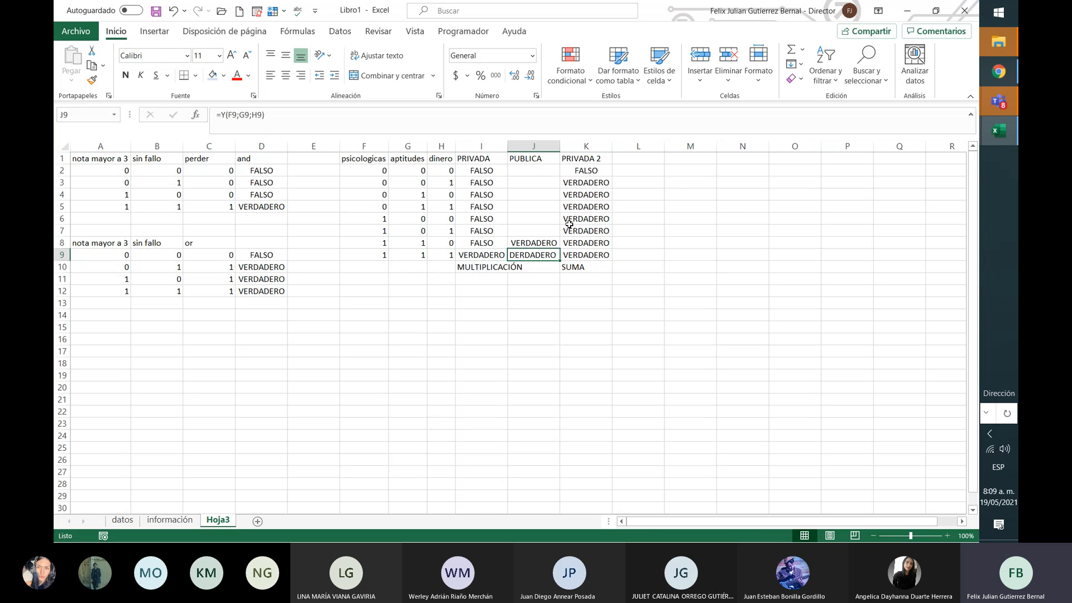
pyautogui.press('Up')
pyautogui.press('Up')
pyautogui.press('Up')
pyautogui.press('Up')
pyautogui.press('Up')
pyautogui.press('Up')
pyautogui.press('Up')
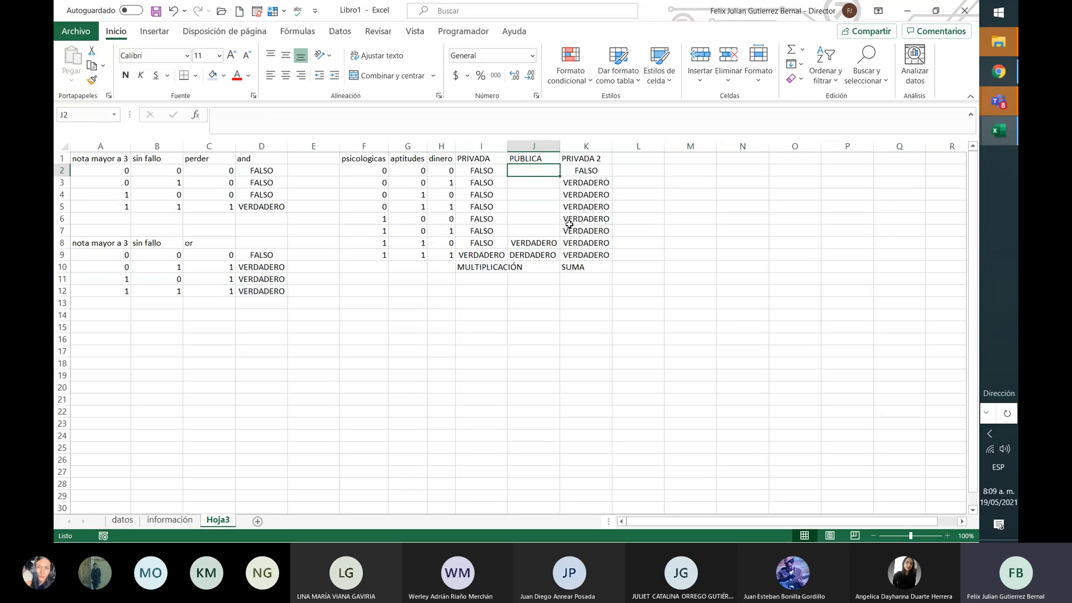
# Step: Enter =Y(F2;G2) in J2 and copy it down through J9
pyautogui.write('=Y')
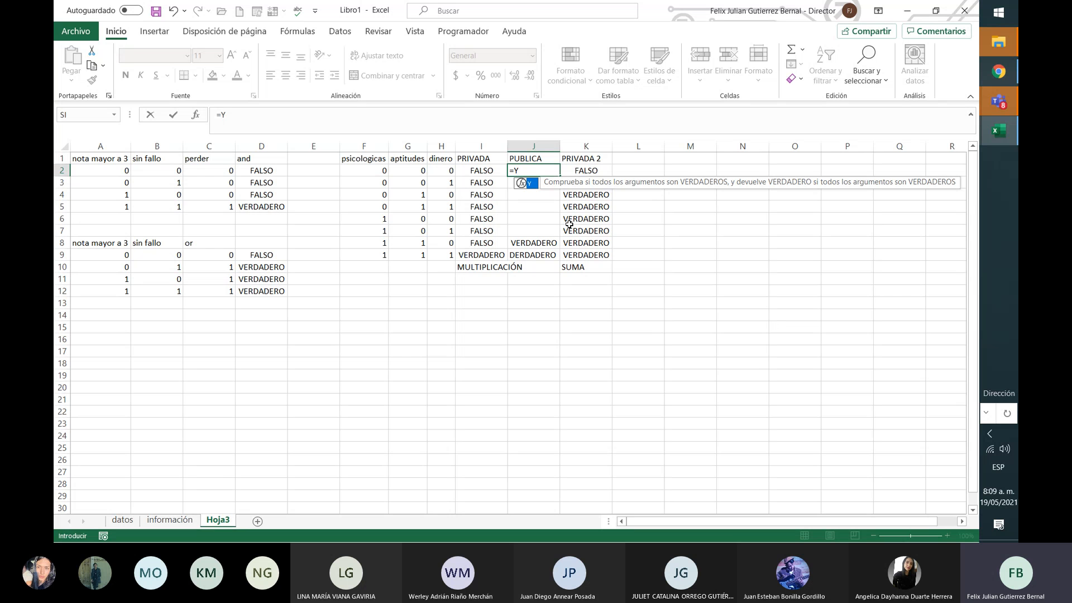
pyautogui.write('(')
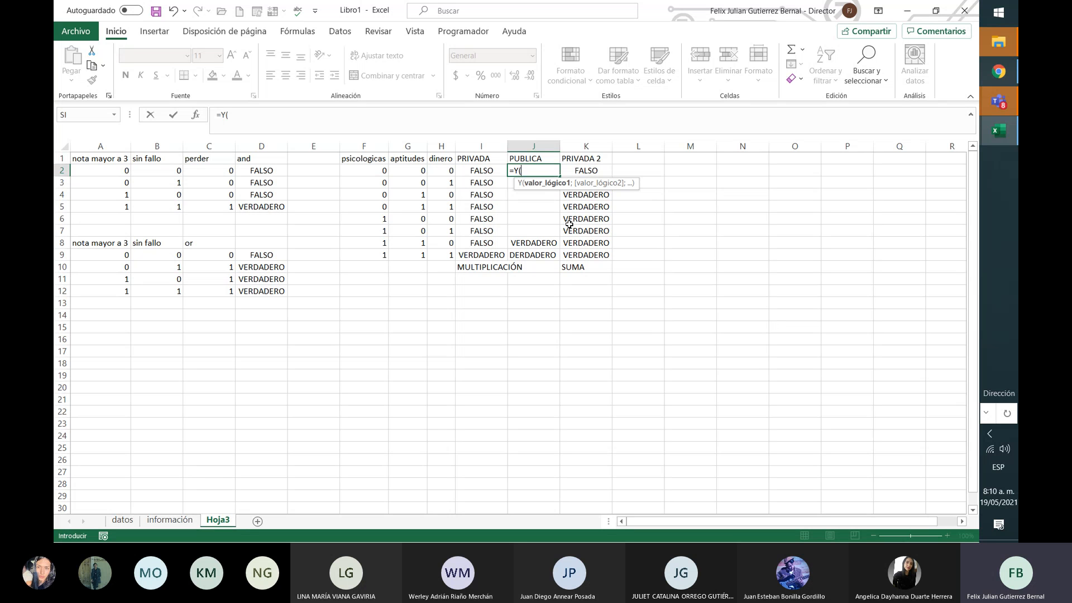
pyautogui.click(374, 171)
pyautogui.write(';')
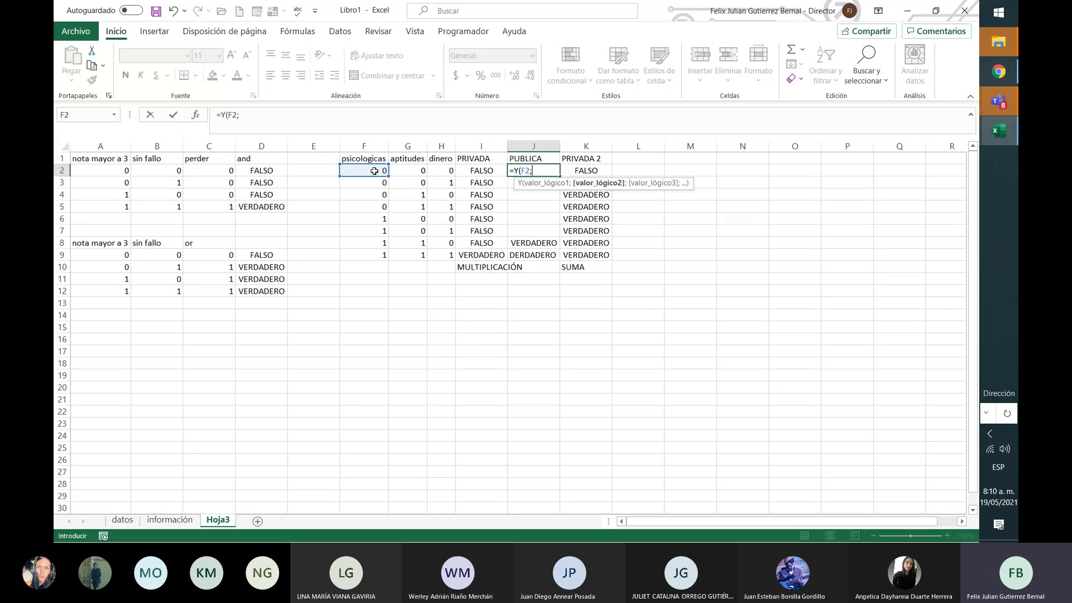
pyautogui.click(403, 170)
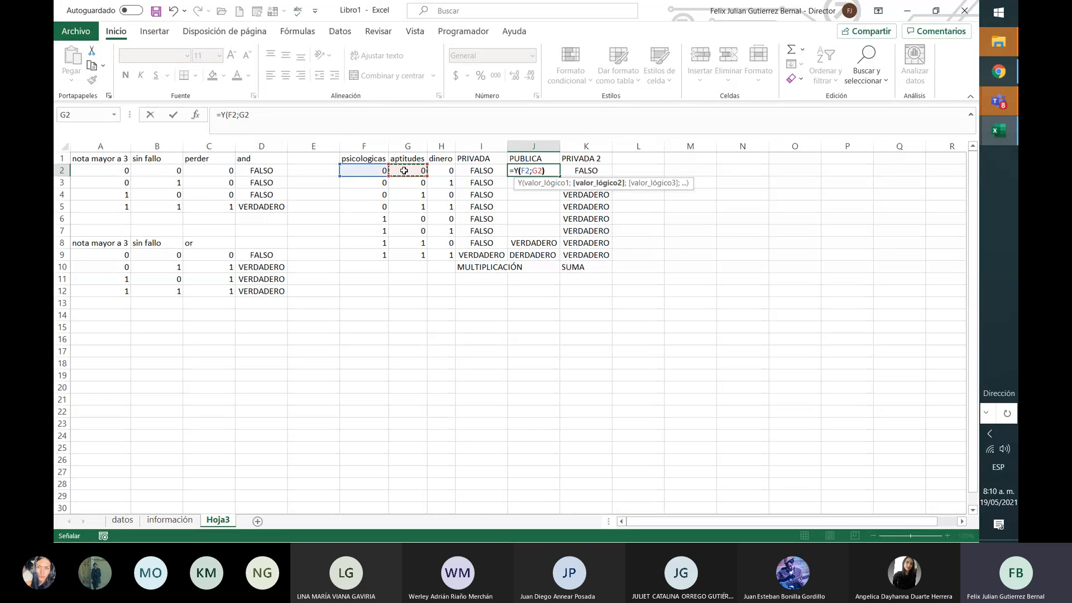
pyautogui.write(')')
pyautogui.hotkey('ctrl', 'Return')
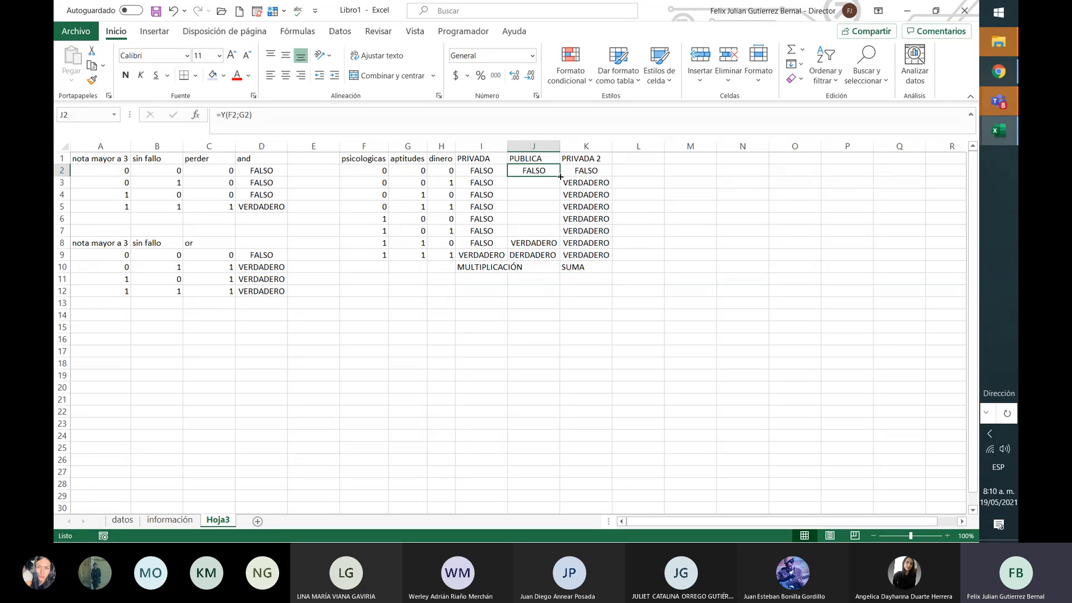
pyautogui.moveTo(560, 177); pyautogui.dragTo(557, 260)
pyautogui.click(549, 193)
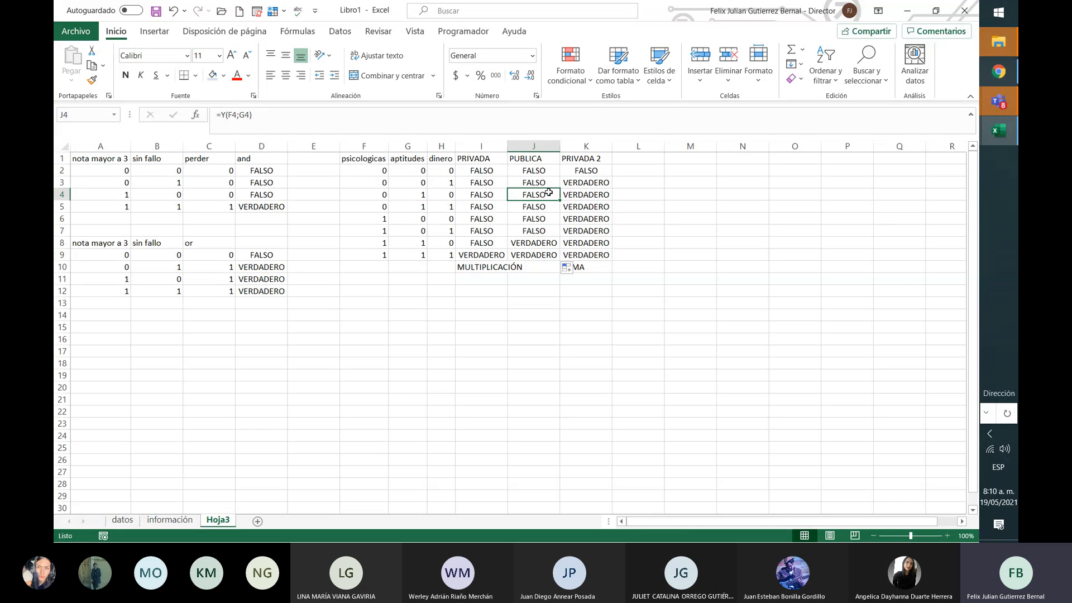
pyautogui.press('Left')
pyautogui.press('Left')
pyautogui.press('Left')
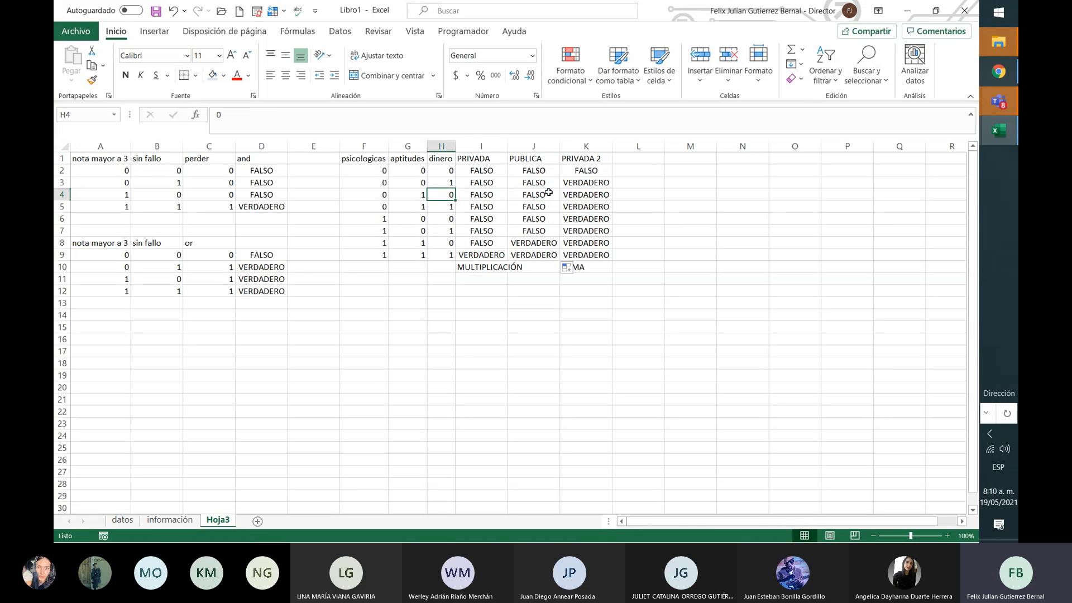
pyautogui.press('Down')
pyautogui.press('Down')
pyautogui.press('Down')
pyautogui.press('Down')
pyautogui.press('Left')
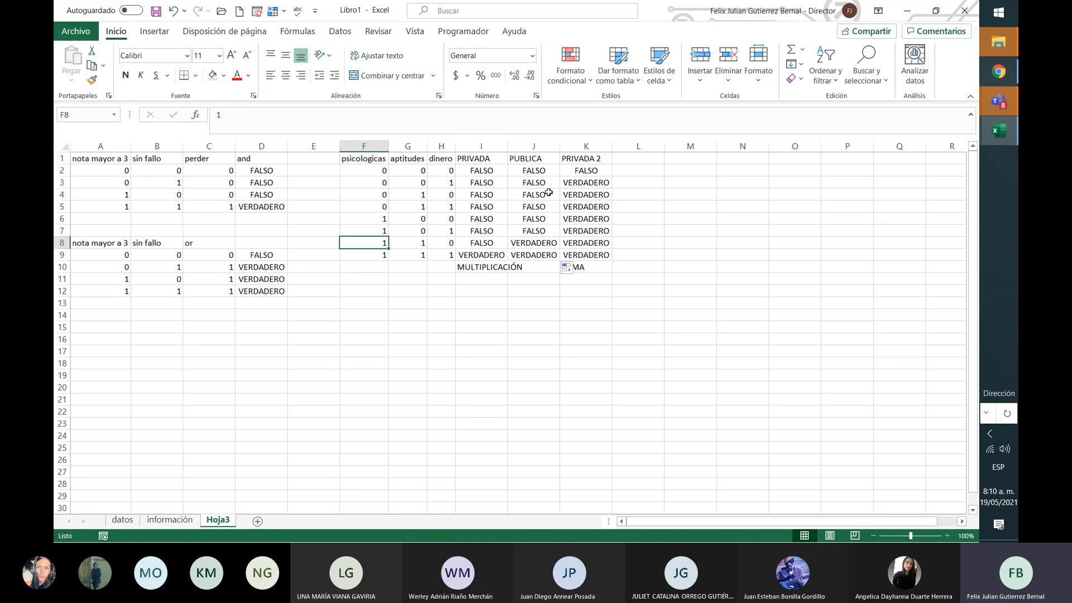
pyautogui.hotkey('shift', 'Right')
pyautogui.hotkey('shift', 'Right')
pyautogui.hotkey('shift', 'Down')
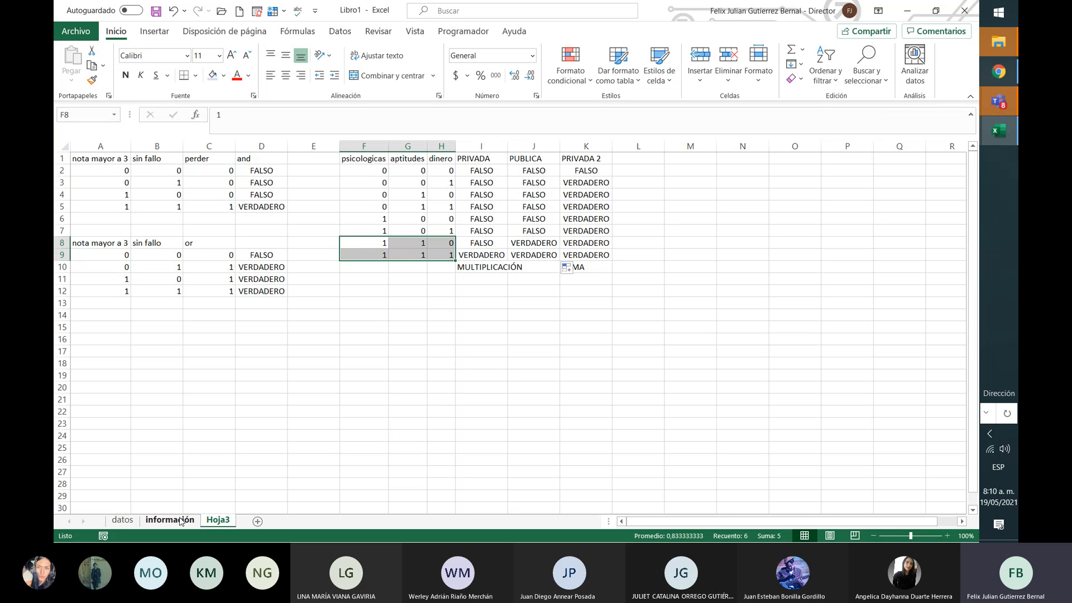
pyautogui.click(440, 349)
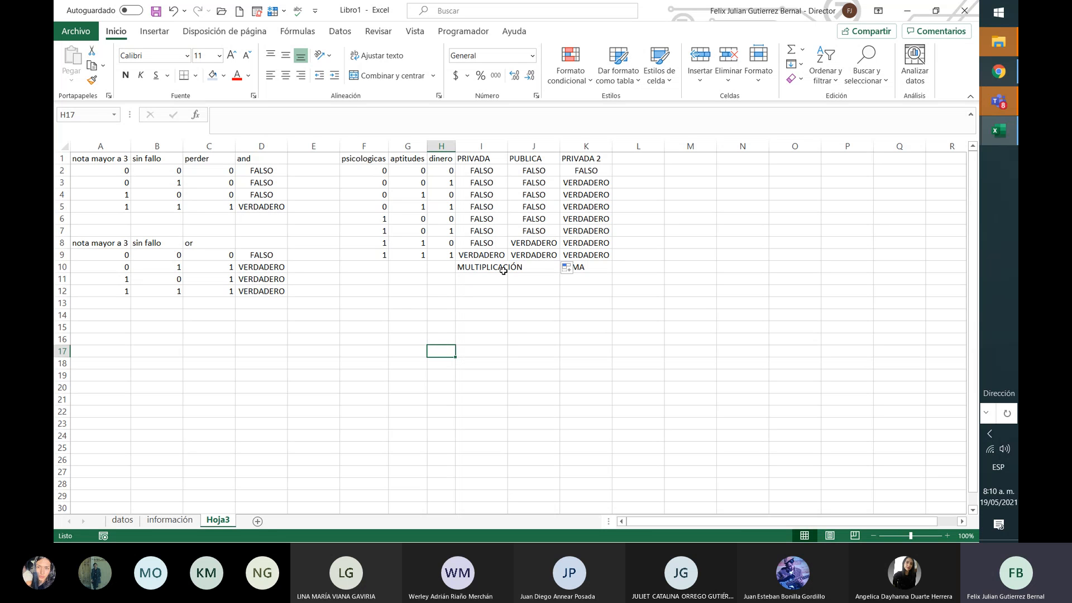
# Step: Delete the labels in I10:K10 and return to the PRIVADA formula in I2
pyautogui.moveTo(497, 267); pyautogui.dragTo(605, 267)
pyautogui.press('Delete')
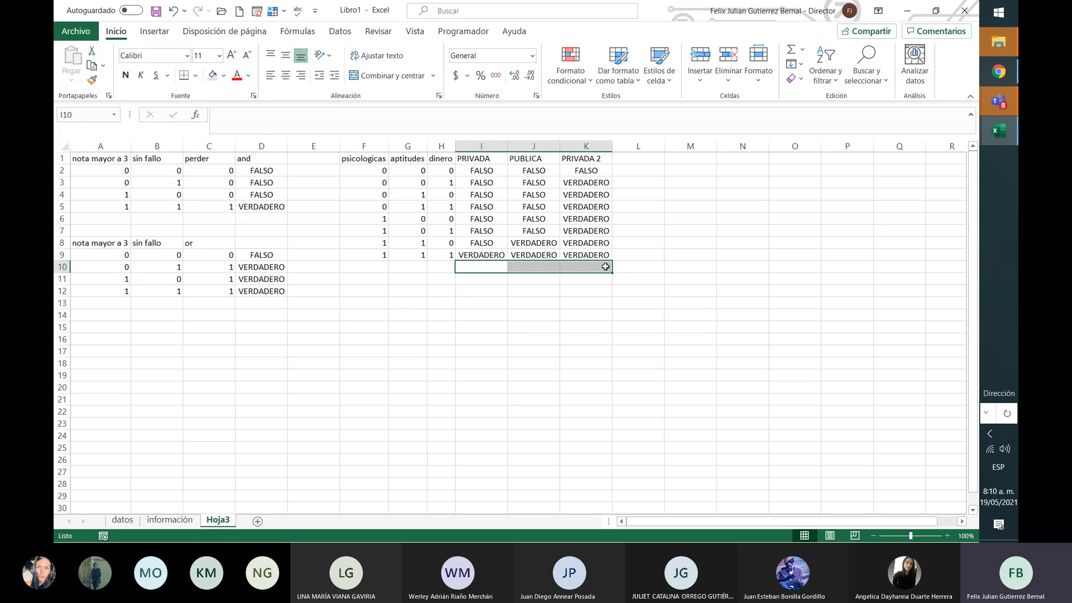
pyautogui.press('Down')
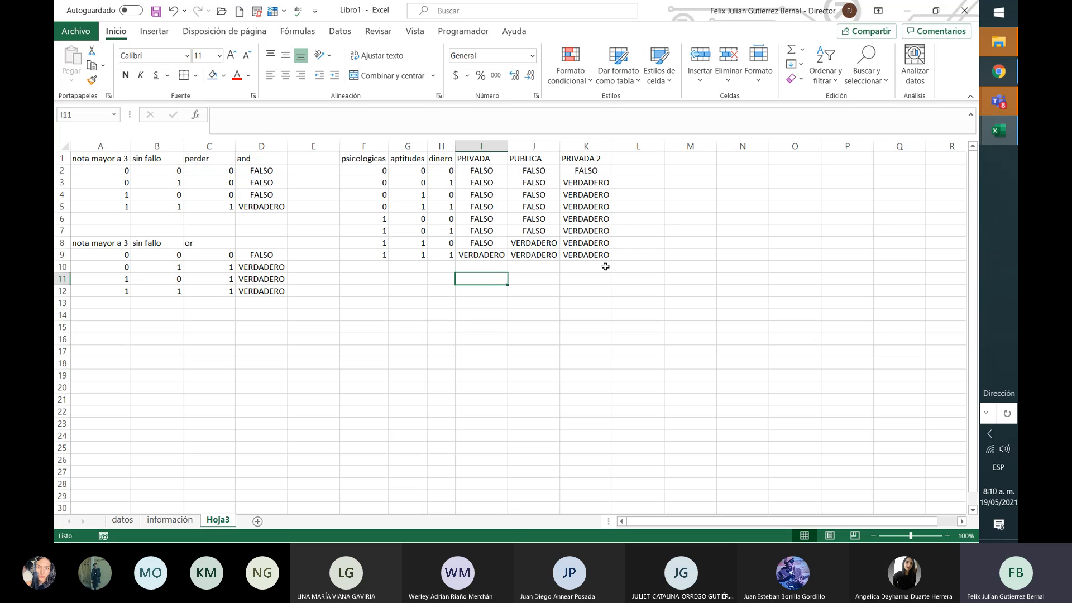
pyautogui.press('Right')
pyautogui.press('Right')
pyautogui.press('Right')
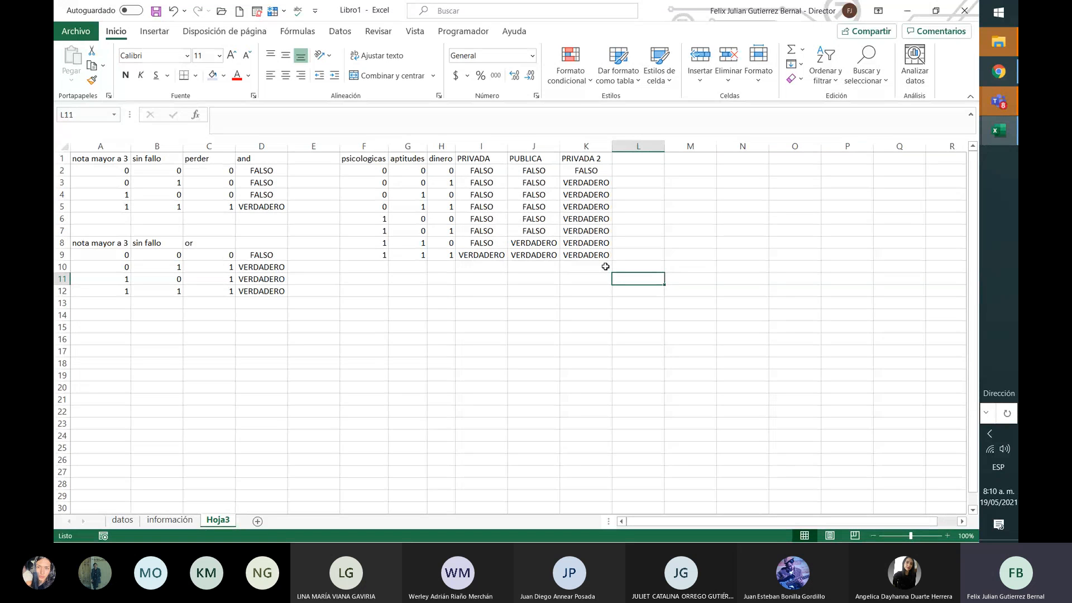
pyautogui.press('Left')
pyautogui.press('Left')
pyautogui.press('Up')
pyautogui.press('Left')
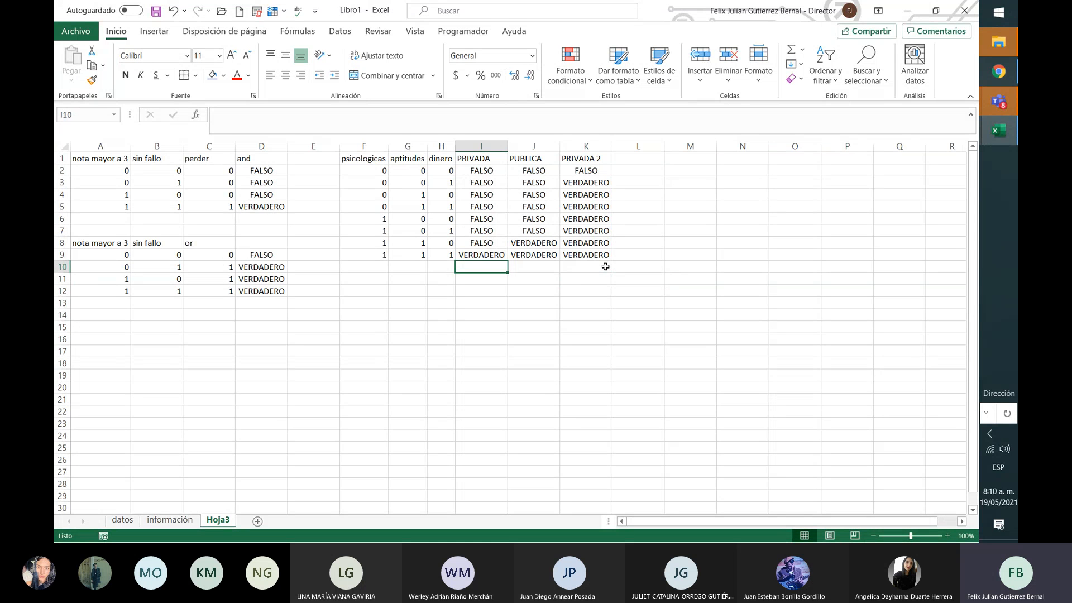
pyautogui.press('Up')
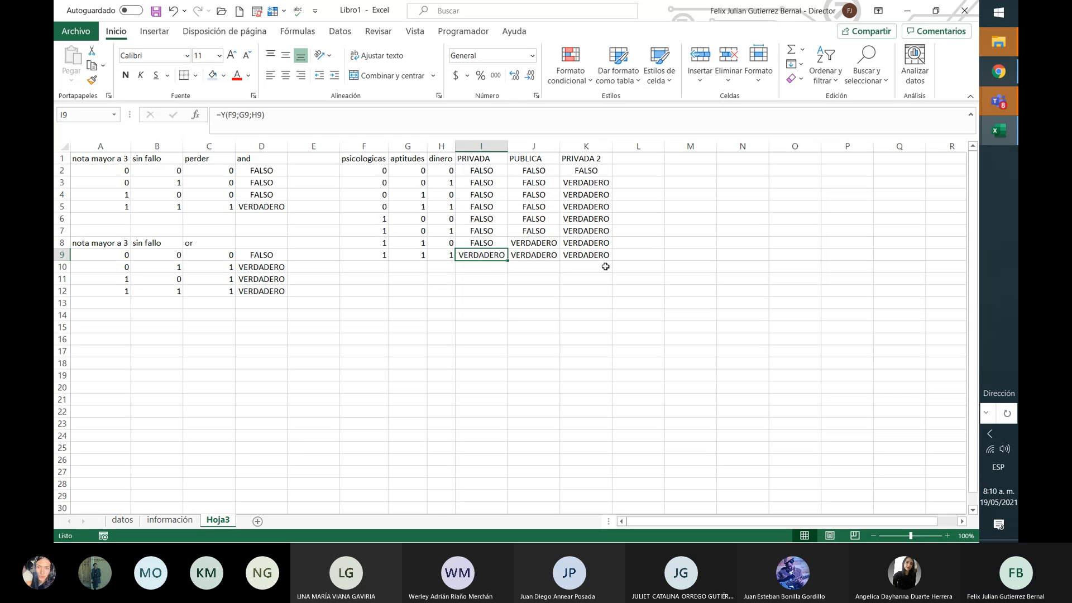
pyautogui.press('Right')
pyautogui.press('Right')
pyautogui.press('Right')
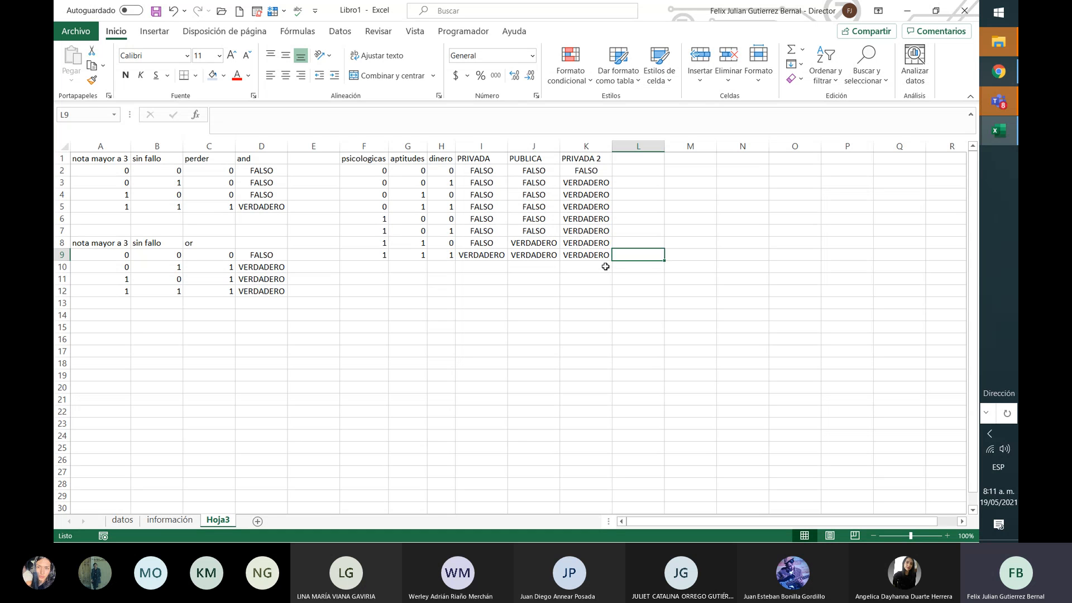
pyautogui.press('Left')
pyautogui.press('Left')
pyautogui.press('Left')
pyautogui.press('Up')
pyautogui.press('Up')
pyautogui.press('Up')
pyautogui.press('Up')
pyautogui.press('Up')
pyautogui.press('Up')
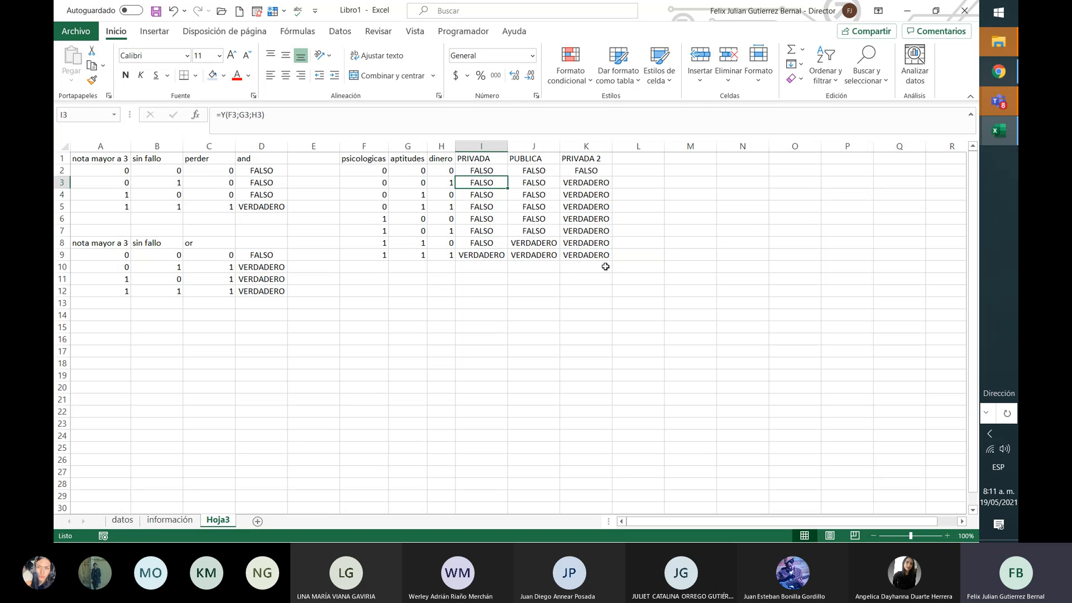
pyautogui.press('Up')
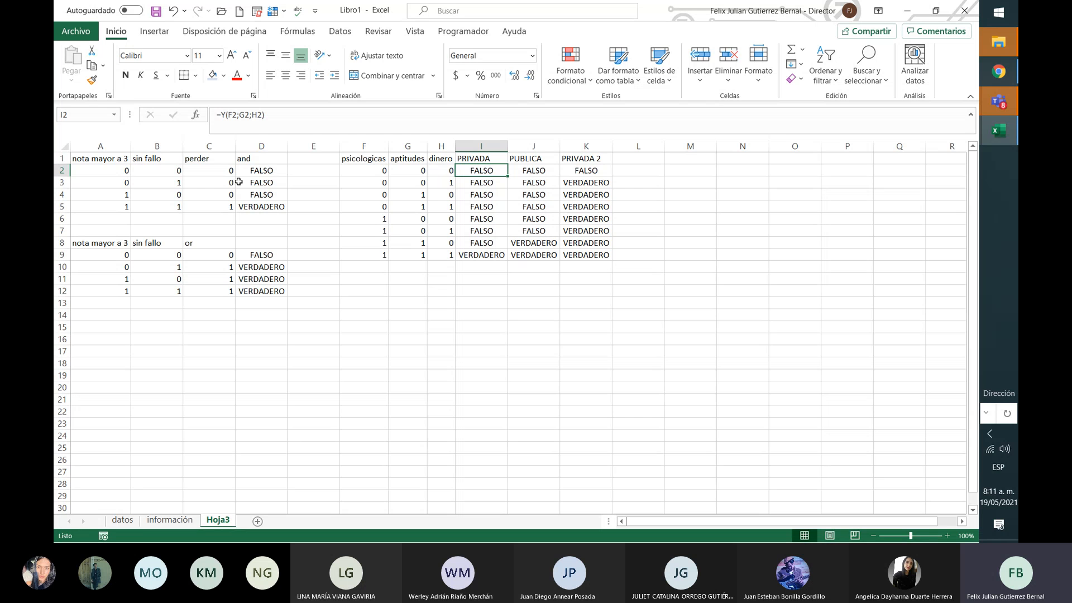
# Step: Change I2 to =SI(Y(F2;G2;H2)="VERDADERO";"ADMITIDO";"NOADMITIDO") and accept Excel's correction
pyautogui.click(222, 118)
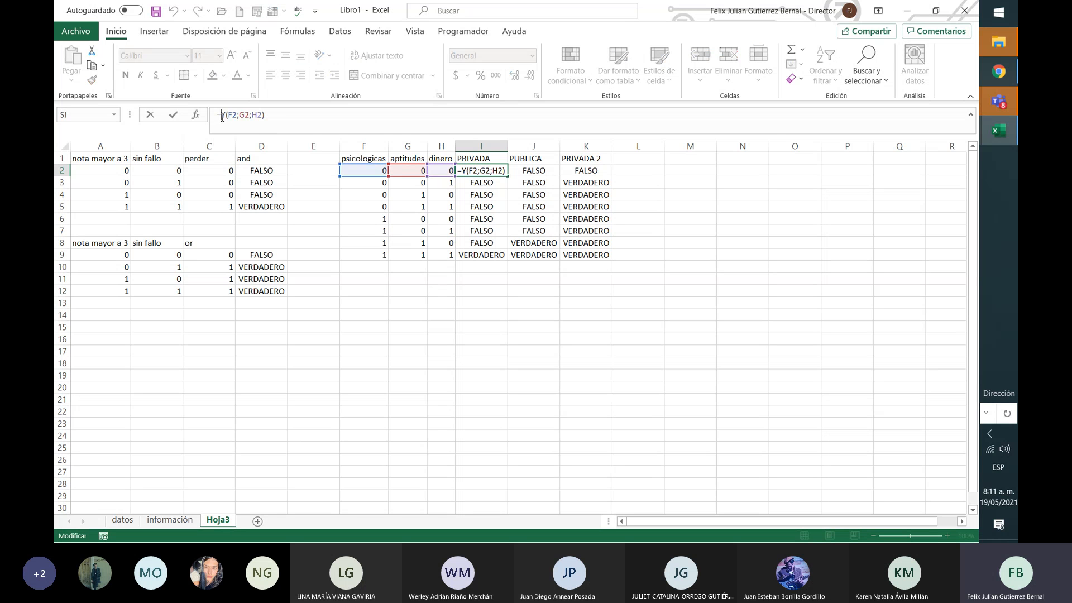
pyautogui.write('SI(')
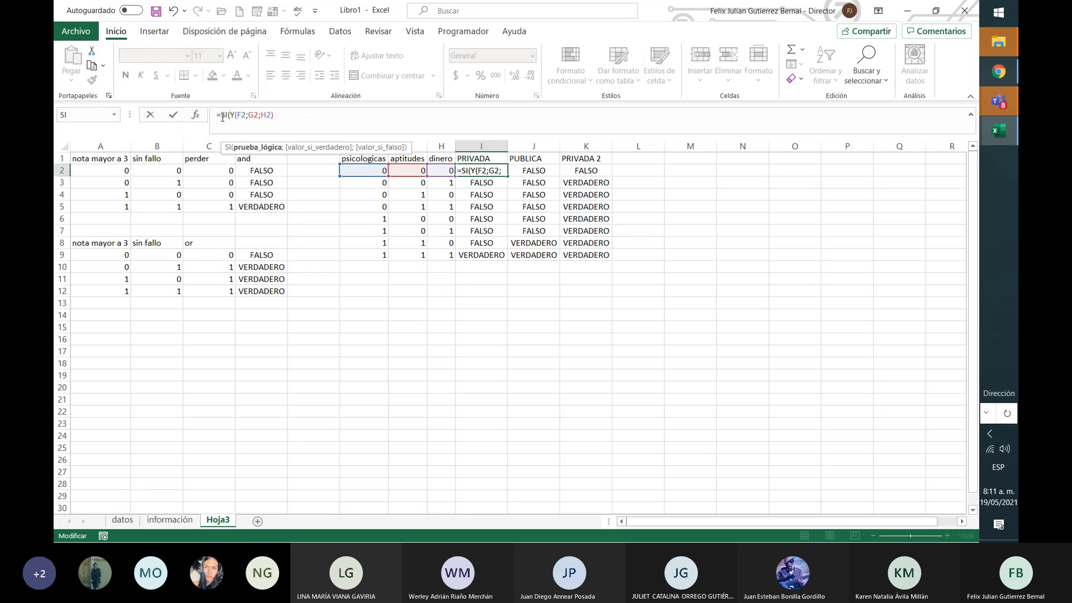
pyautogui.click(304, 115)
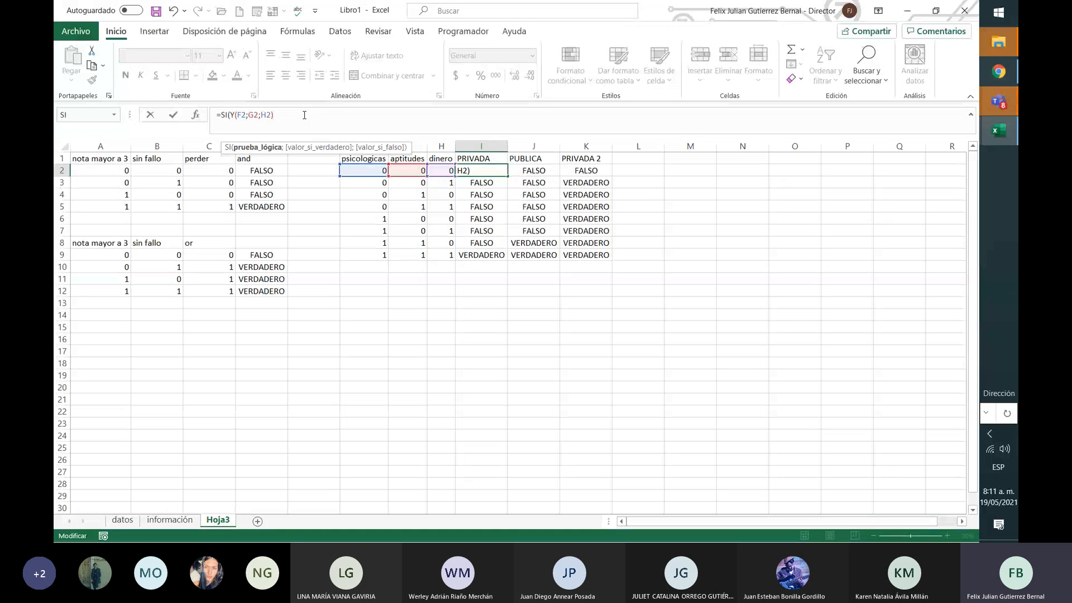
pyautogui.write('="VERDADERO"')
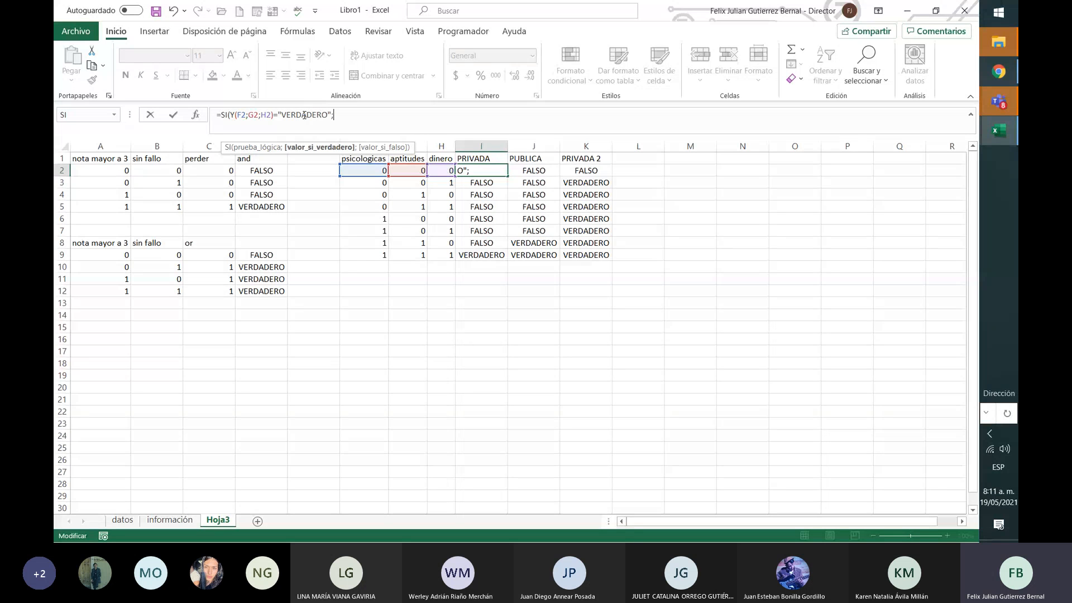
pyautogui.write(';"ADMITIDO";')
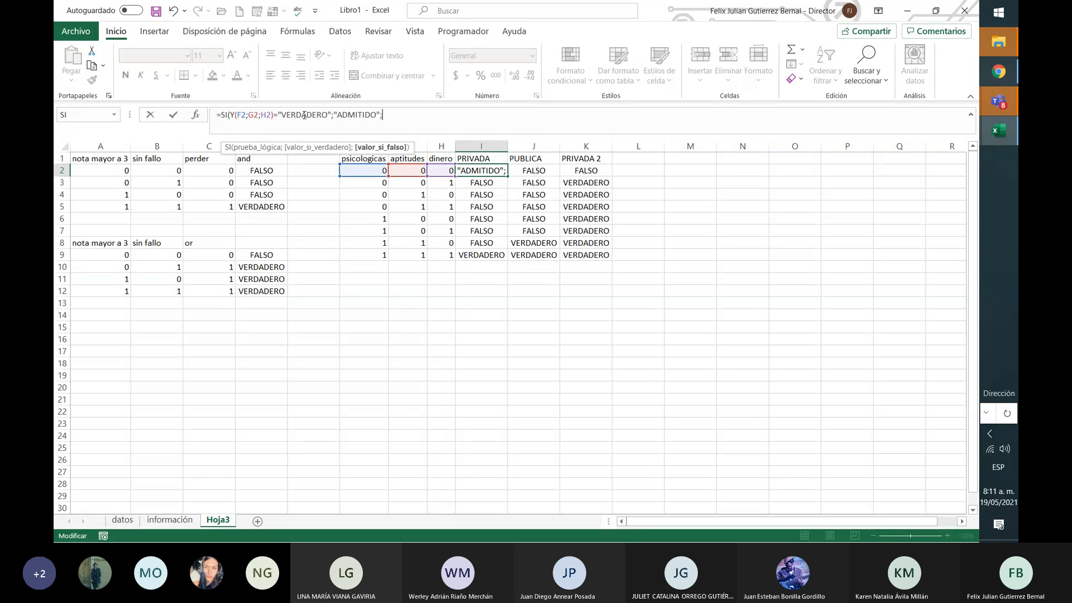
pyautogui.write('NO ')
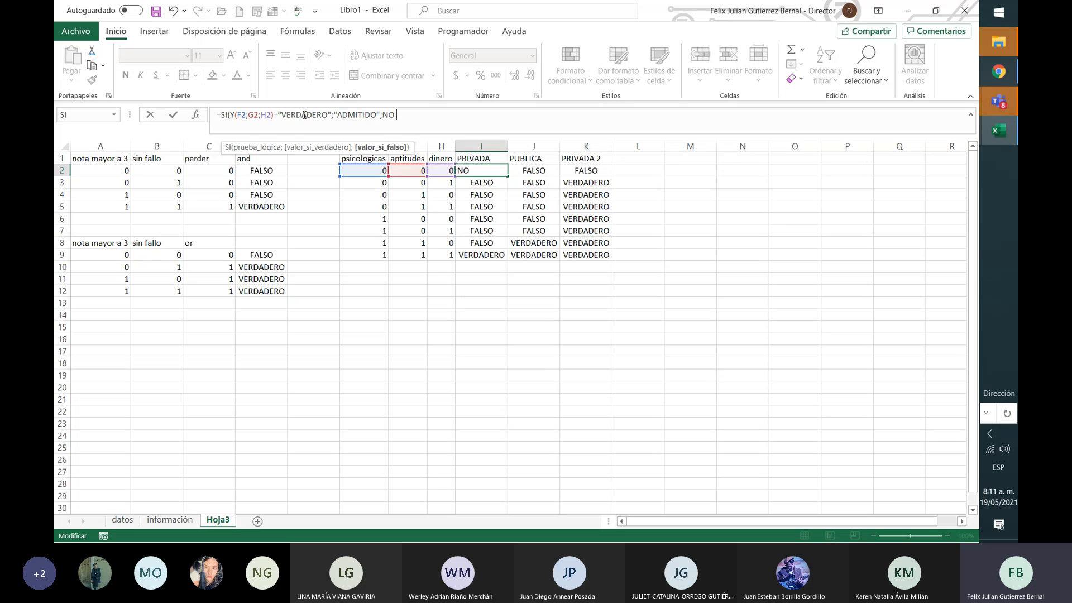
pyautogui.write('ADMINITDO')
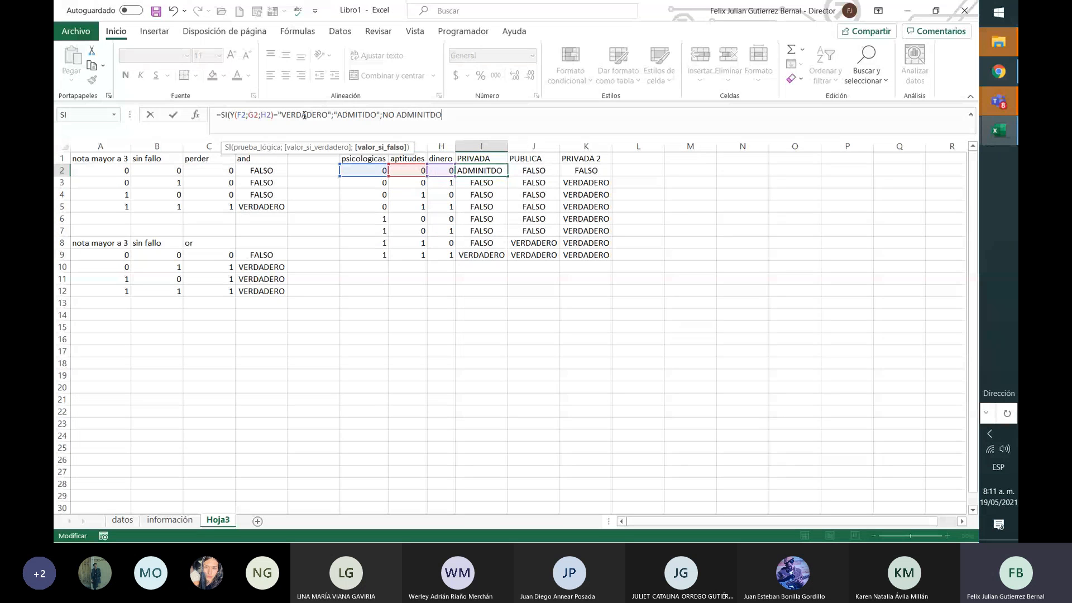
pyautogui.press('BackSpace')
pyautogui.press('BackSpace')
pyautogui.press('BackSpace')
pyautogui.press('BackSpace')
pyautogui.press('BackSpace')
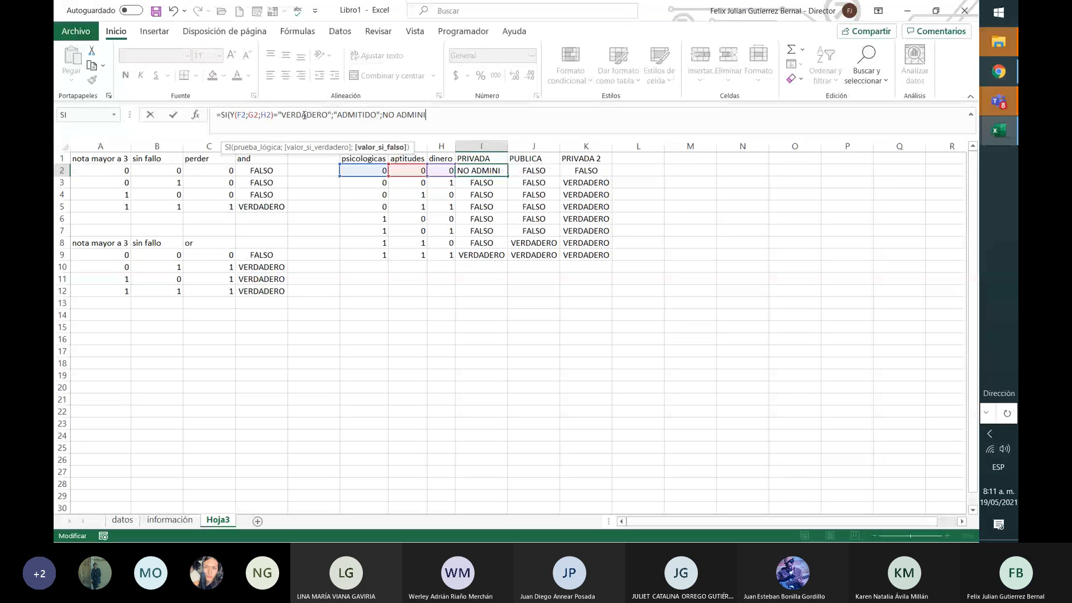
pyautogui.write('TIDO"')
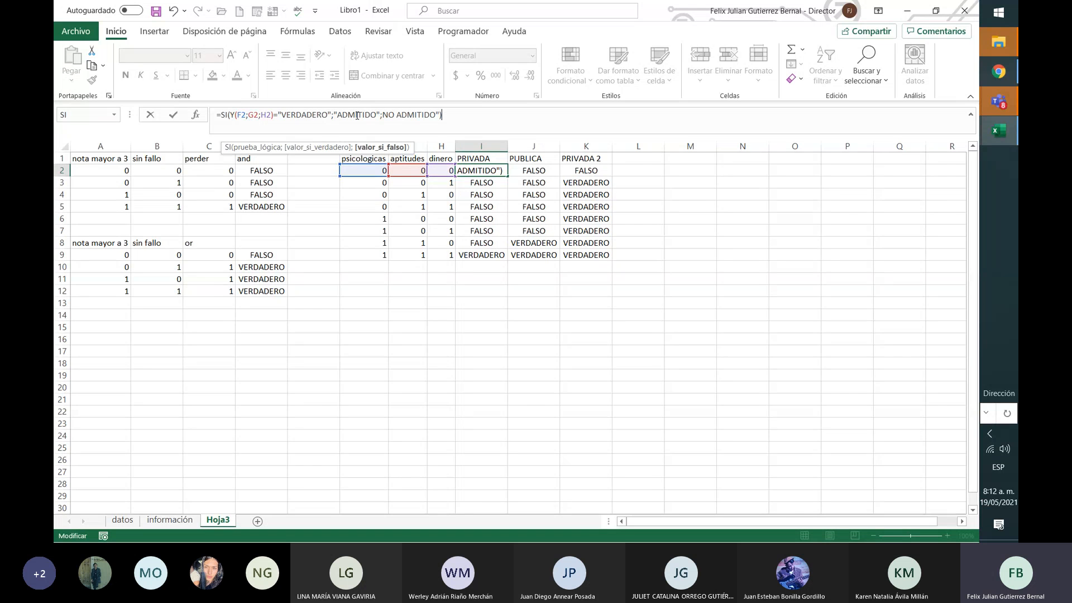
pyautogui.press('Return')
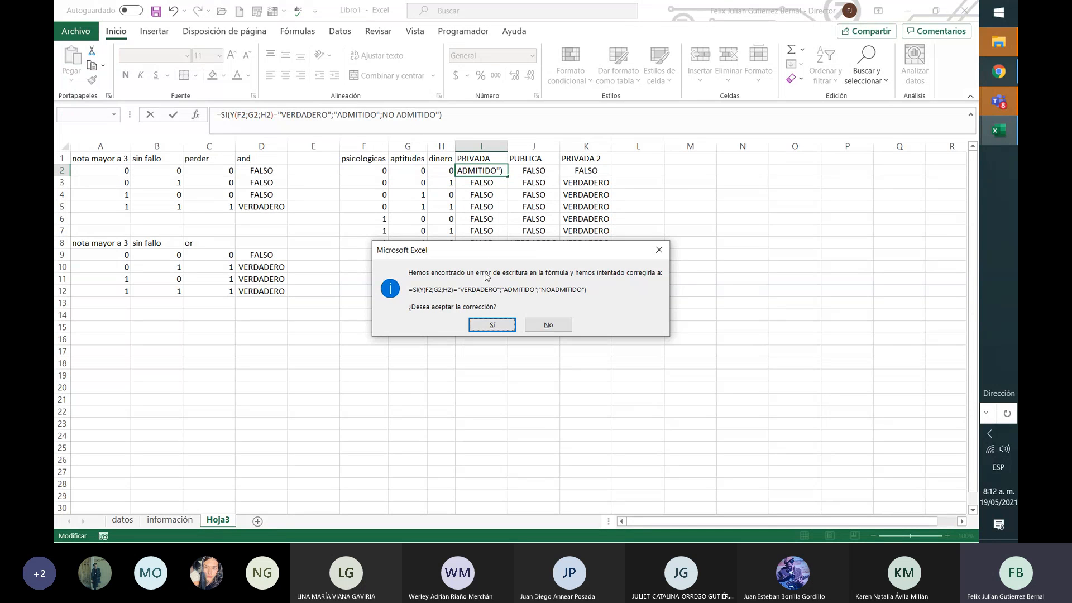
pyautogui.click(491, 324)
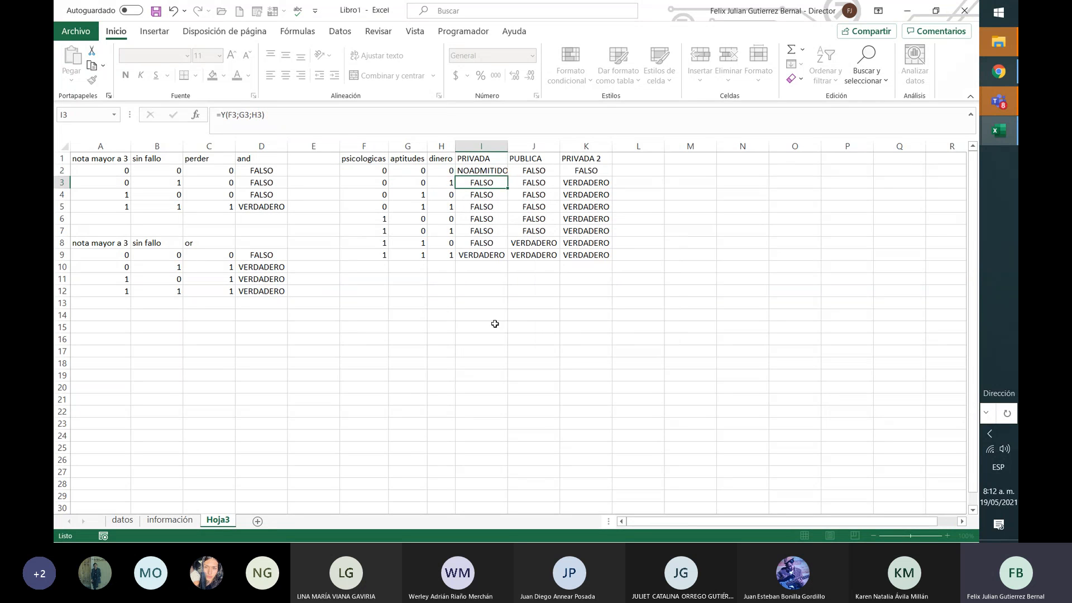
# Step: Insert a space so the I2 result reads NO ADMITIDO
pyautogui.click(483, 171)
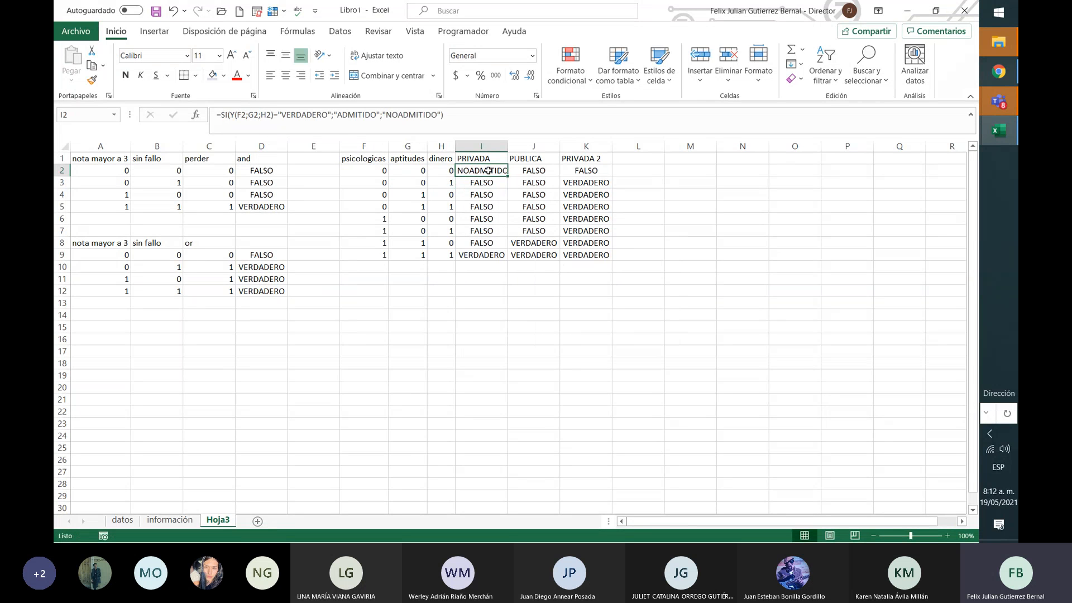
pyautogui.click(400, 114)
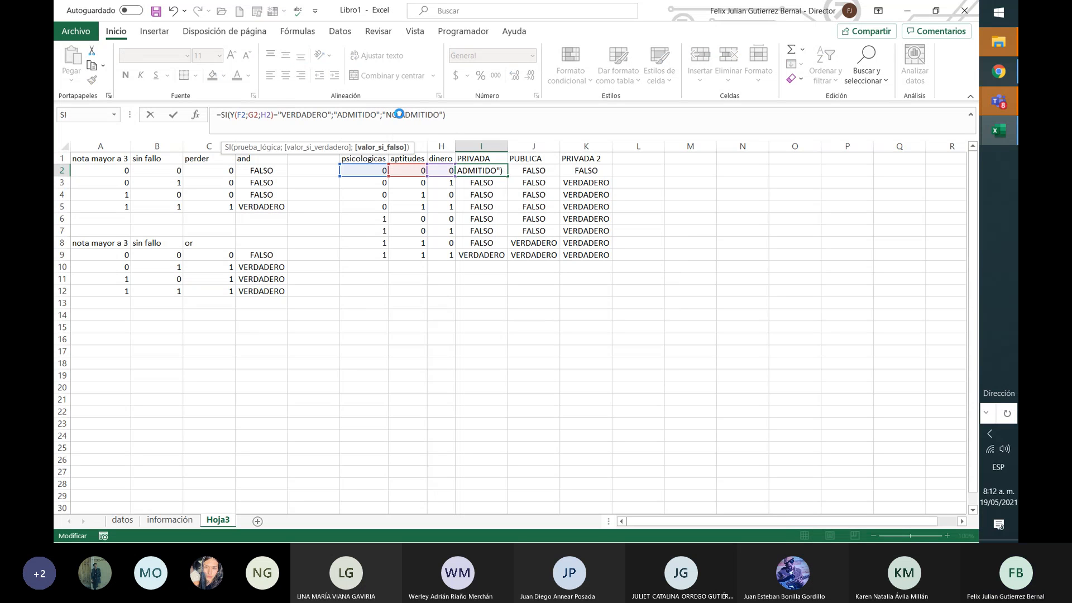
pyautogui.press('Return')
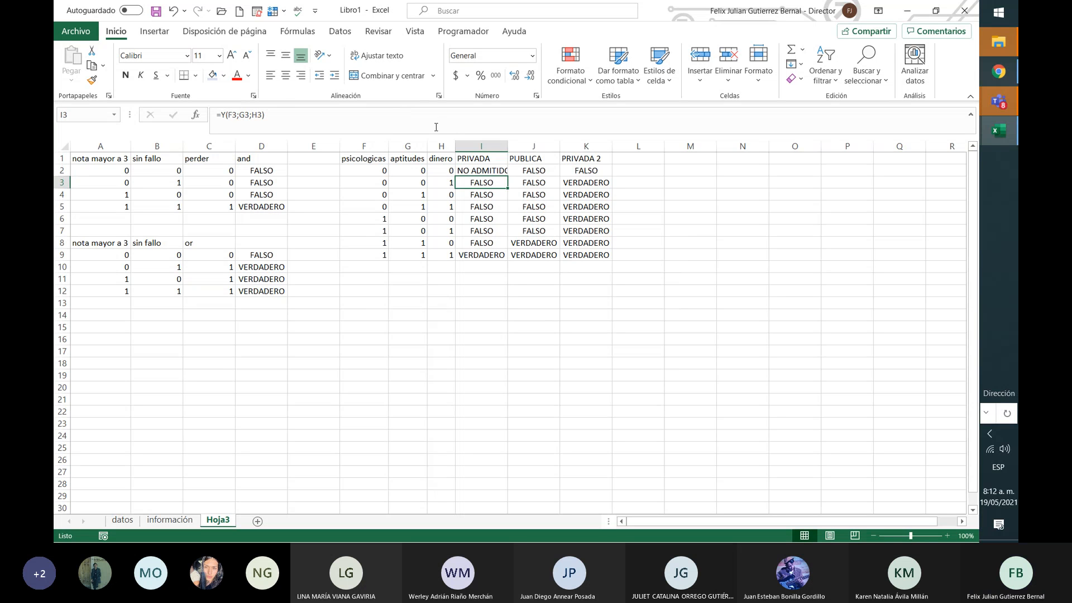
# Step: Fill the I2 formula down to I9, then undo the fill
pyautogui.click(482, 170)
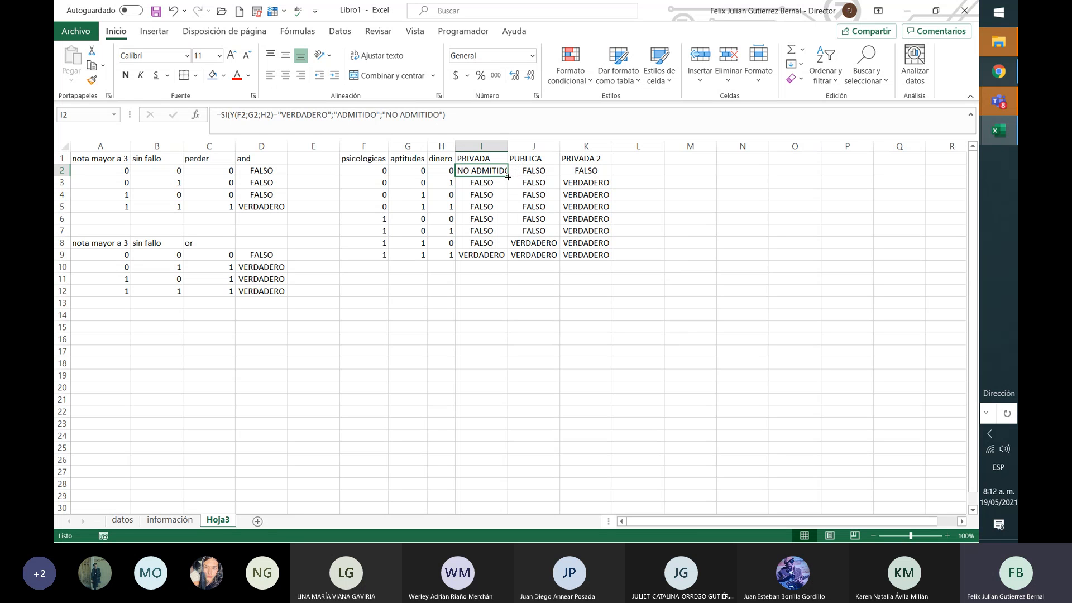
pyautogui.moveTo(508, 175); pyautogui.dragTo(504, 256)
pyautogui.click(504, 255)
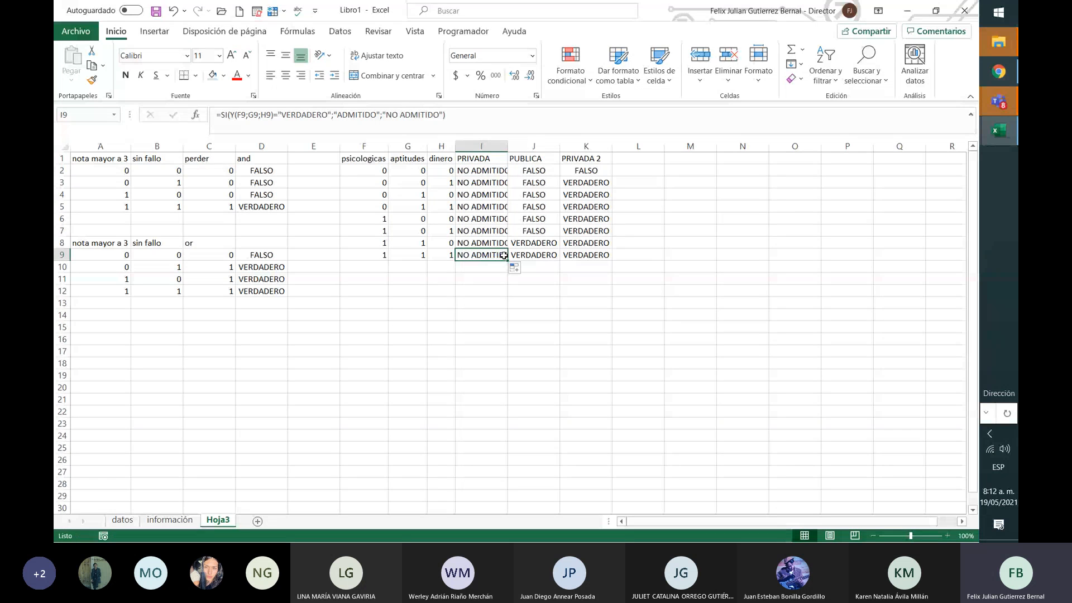
pyautogui.hotkey('ctrl', 'z')
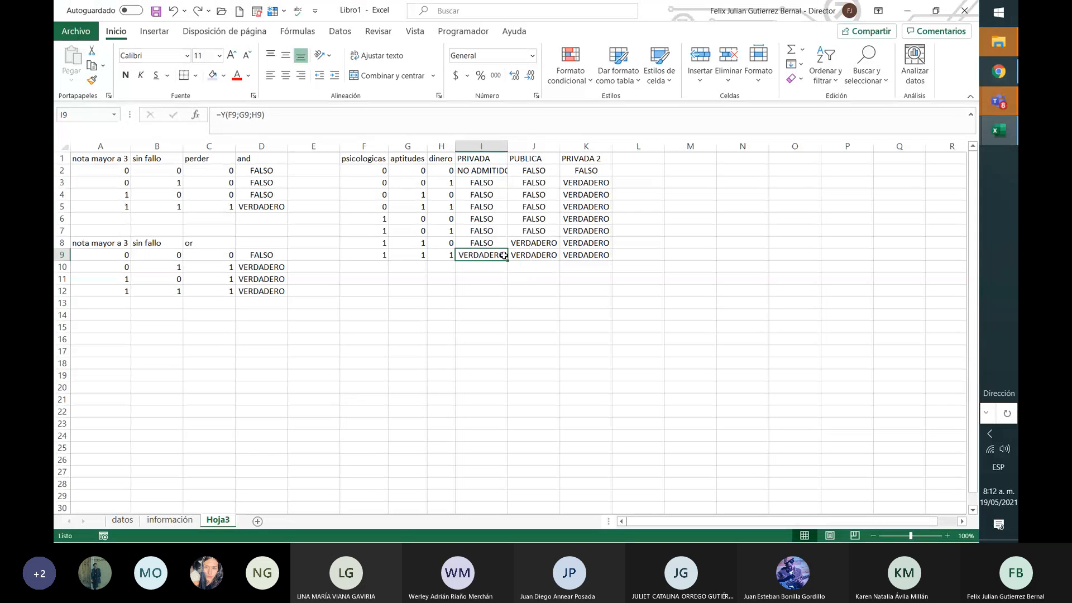
pyautogui.click(492, 169)
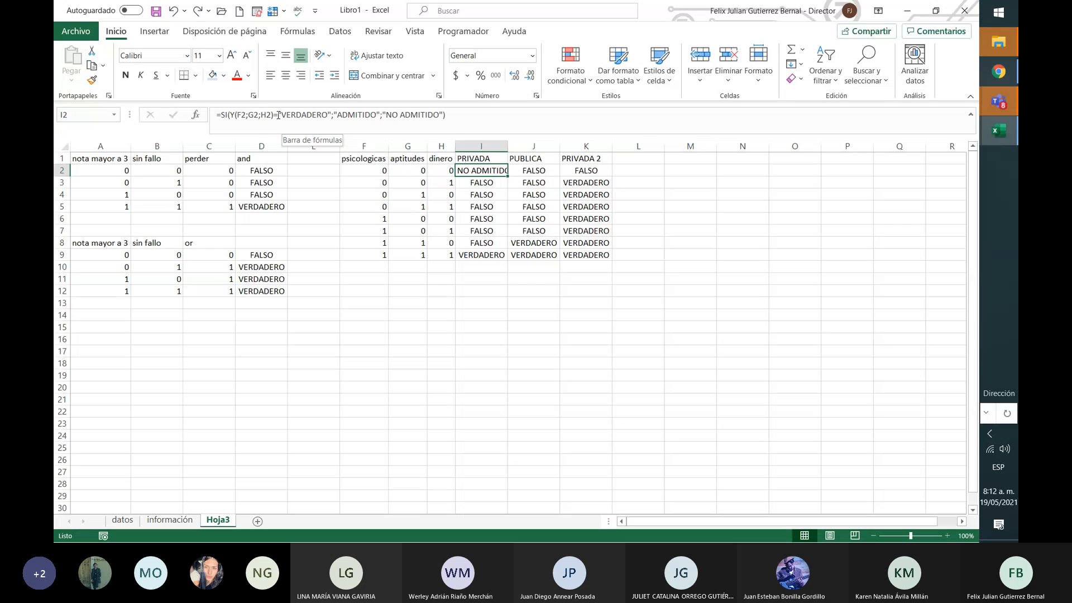
# Step: Change I2's comparison value to 1 and fill the formula down to I9
pyautogui.moveTo(278, 114); pyautogui.dragTo(330, 116)
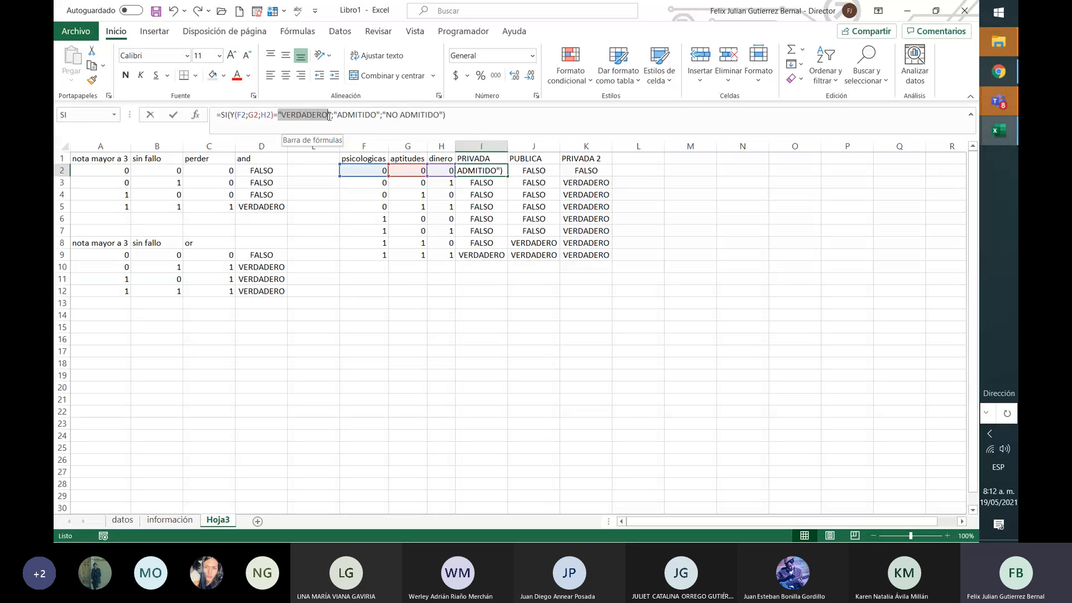
pyautogui.write('1')
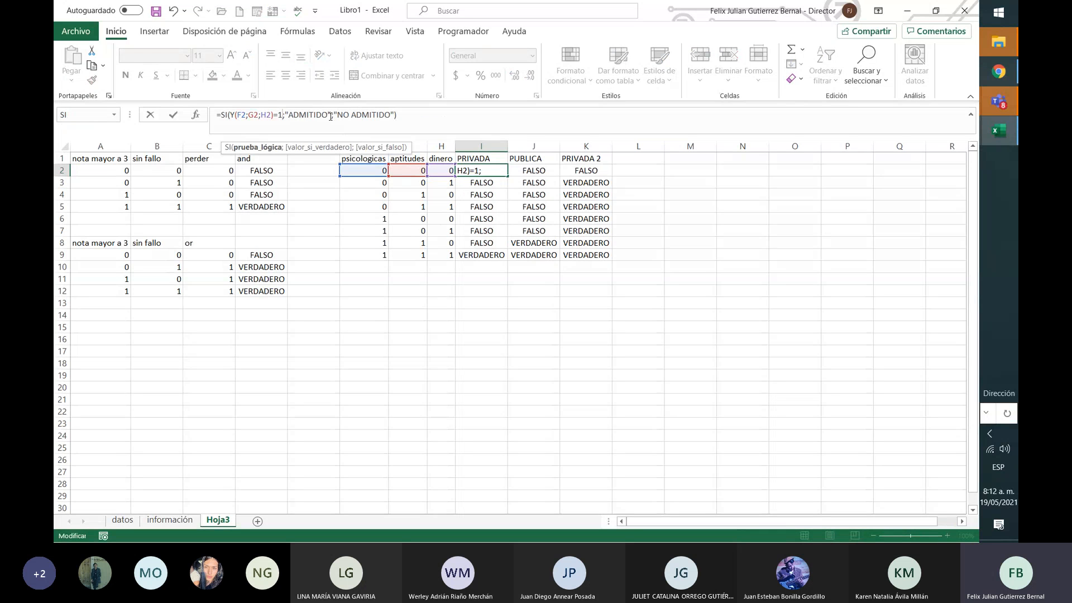
pyautogui.press('Return')
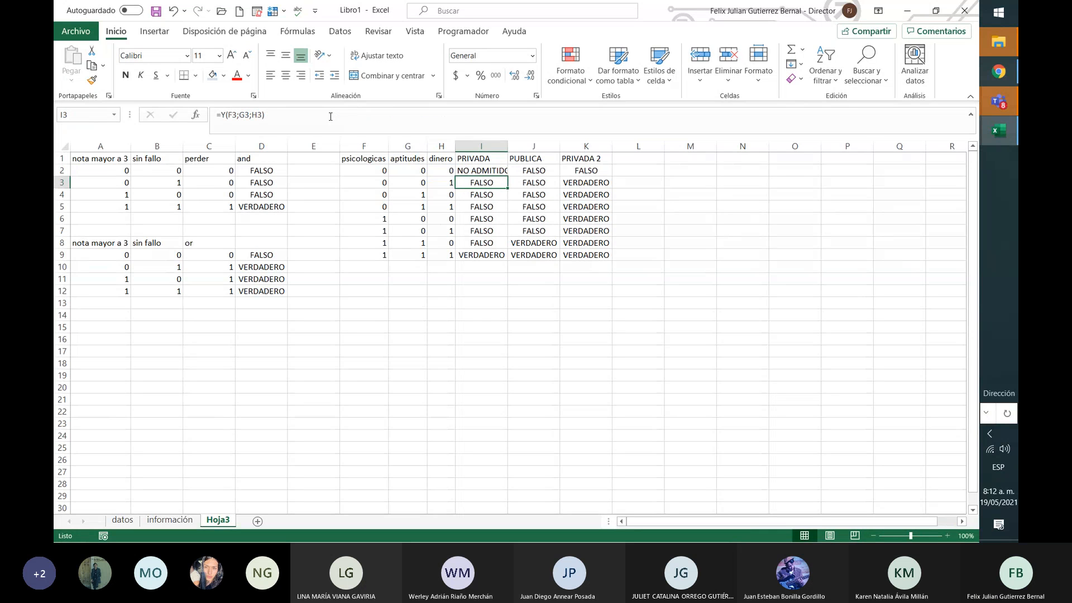
pyautogui.click(494, 167)
pyautogui.moveTo(508, 178); pyautogui.dragTo(507, 263)
# Step: Make I9 compare against VERDADERO without quotes so it shows ADMITIDO
pyautogui.click(497, 254)
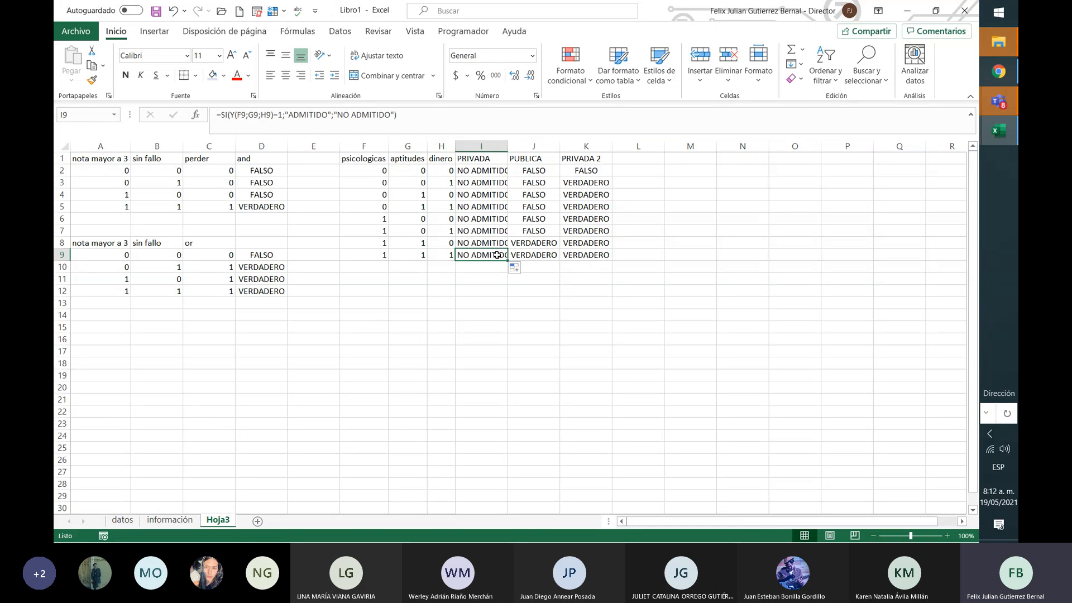
pyautogui.click(283, 115)
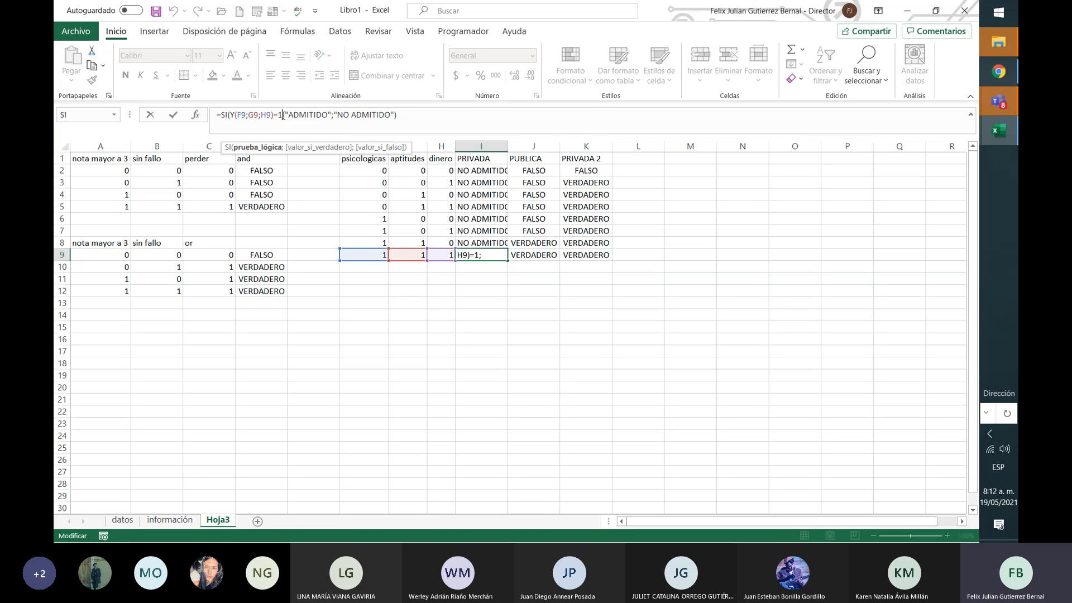
pyautogui.press('BackSpace')
pyautogui.write('""')
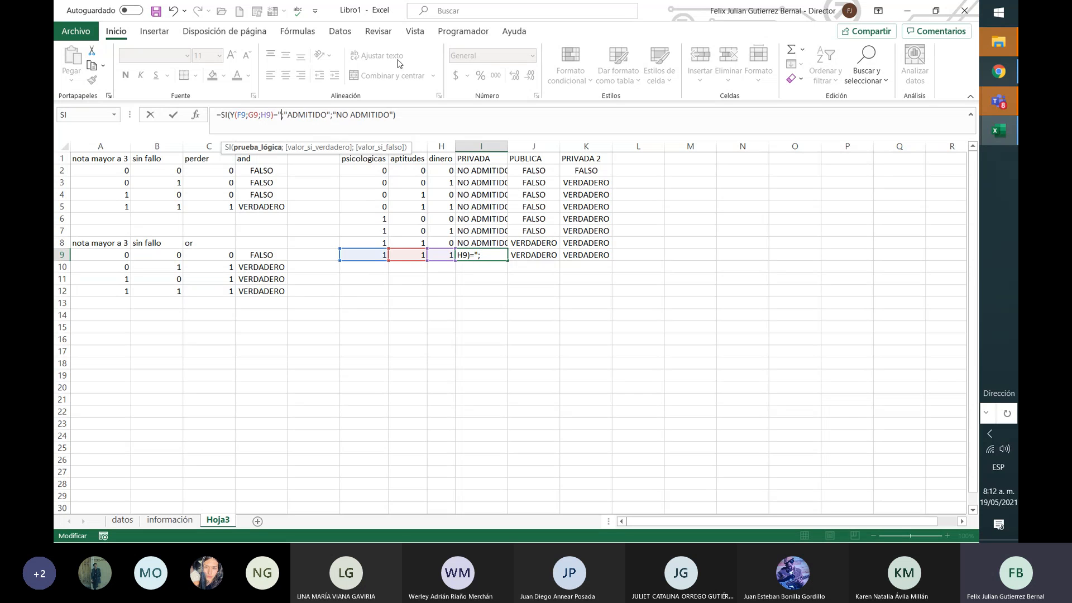
pyautogui.write('VERDADERO"')
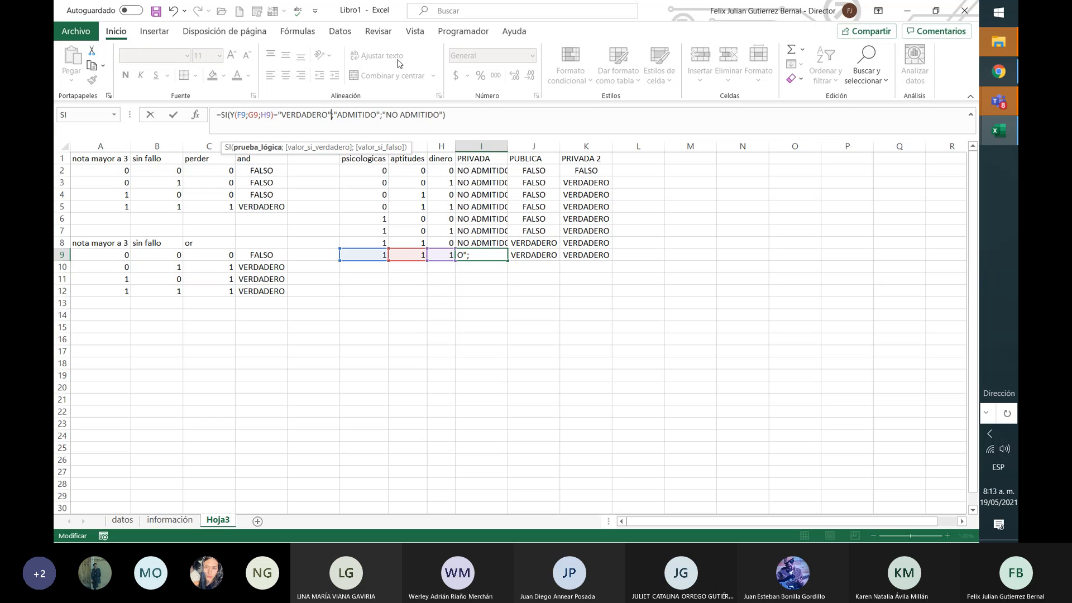
pyautogui.press('Return')
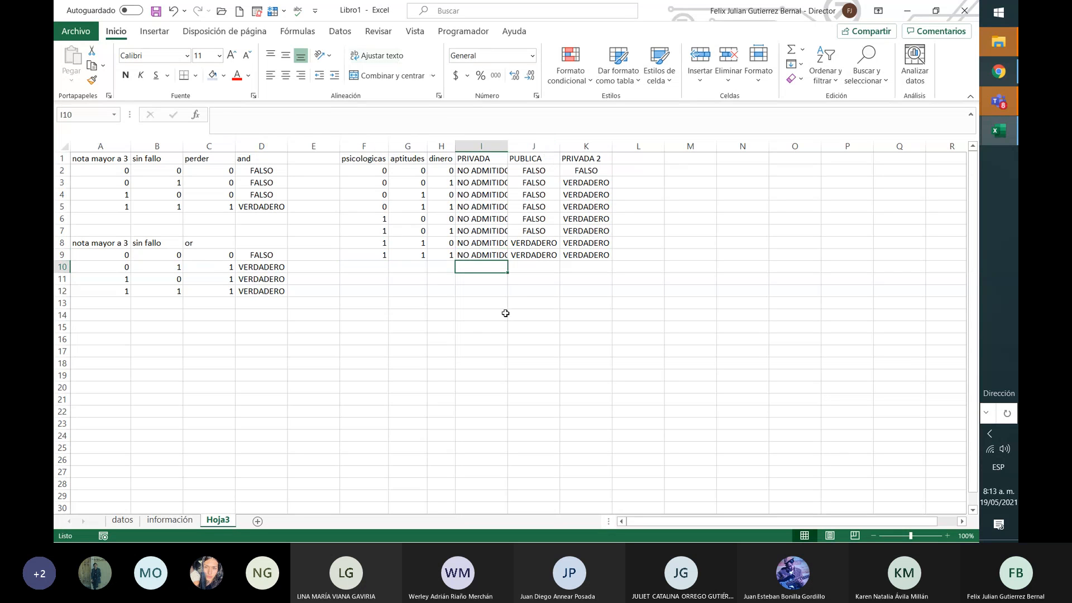
pyautogui.click(485, 257)
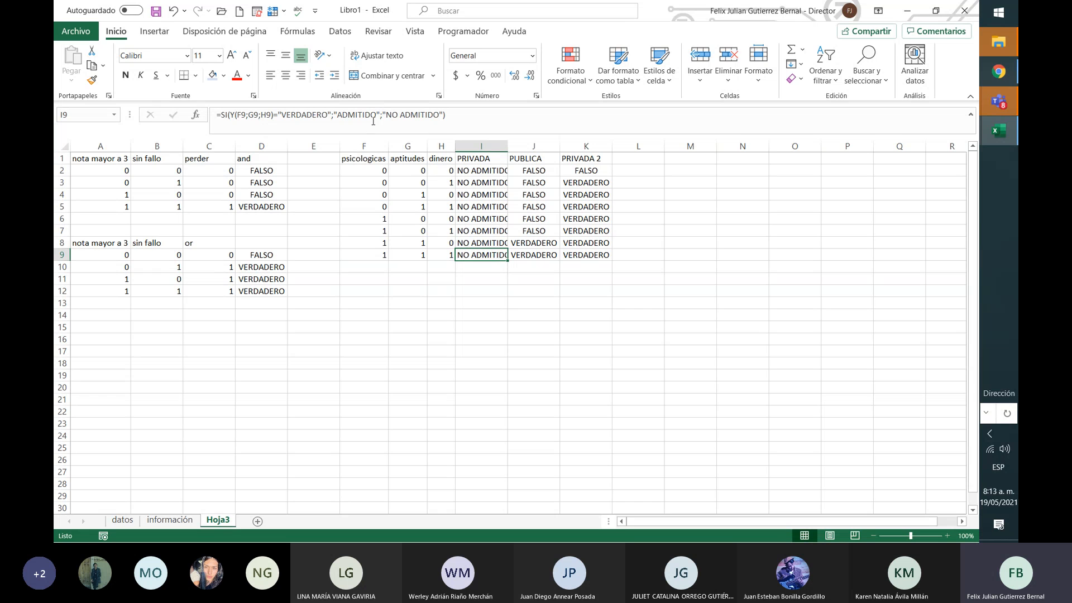
pyautogui.click(343, 116)
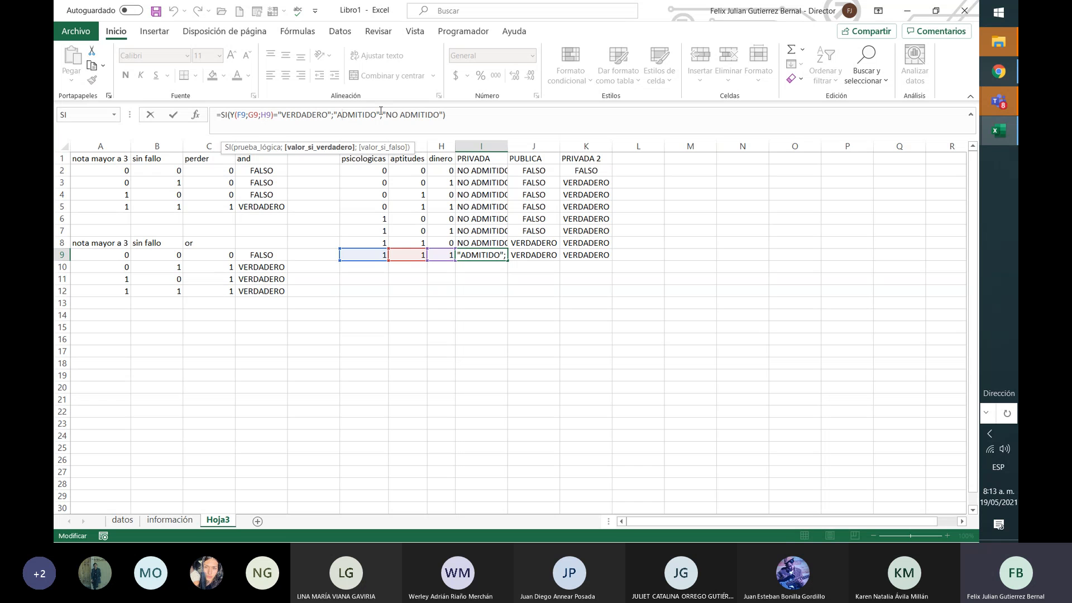
pyautogui.click(333, 115)
pyautogui.press('BackSpace')
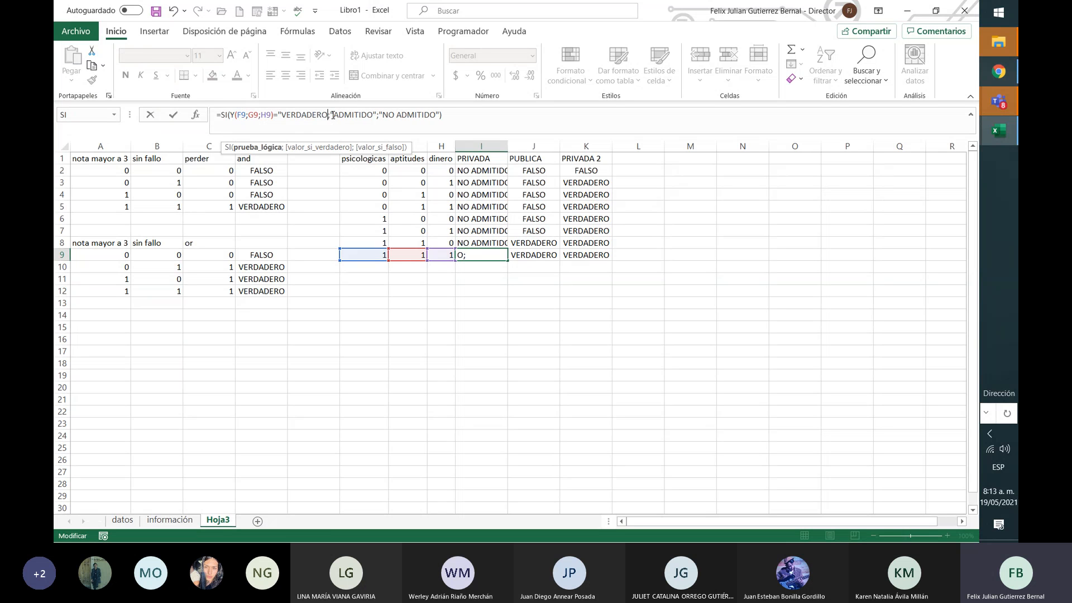
pyautogui.press('Left')
pyautogui.press('Left')
pyautogui.press('Left')
pyautogui.press('Left')
pyautogui.press('Left')
pyautogui.press('Left')
pyautogui.press('Left')
pyautogui.press('Left')
pyautogui.press('Left')
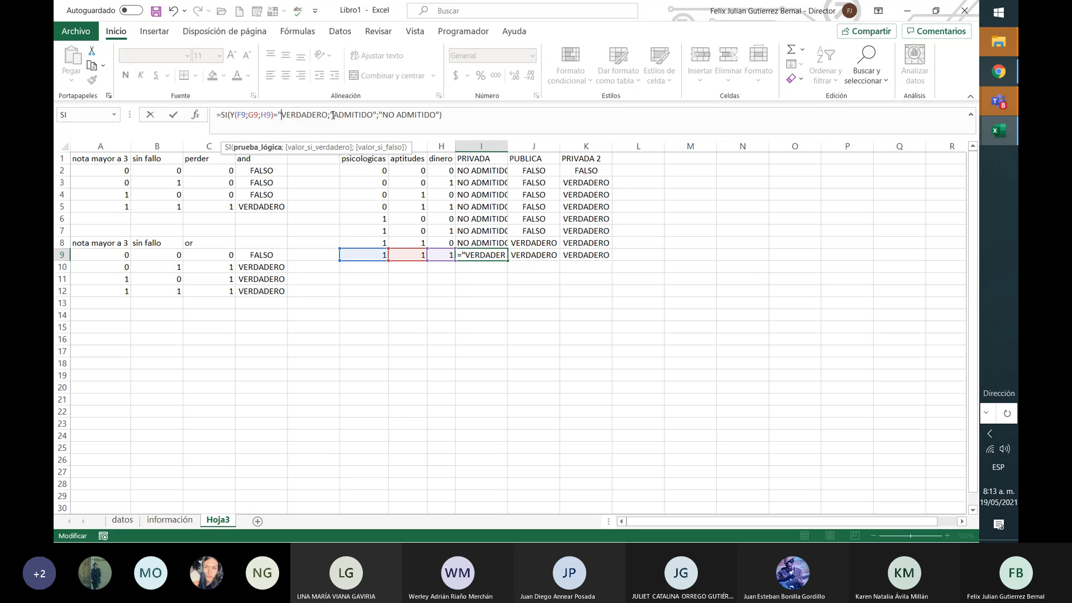
pyautogui.press('BackSpace')
pyautogui.press('Return')
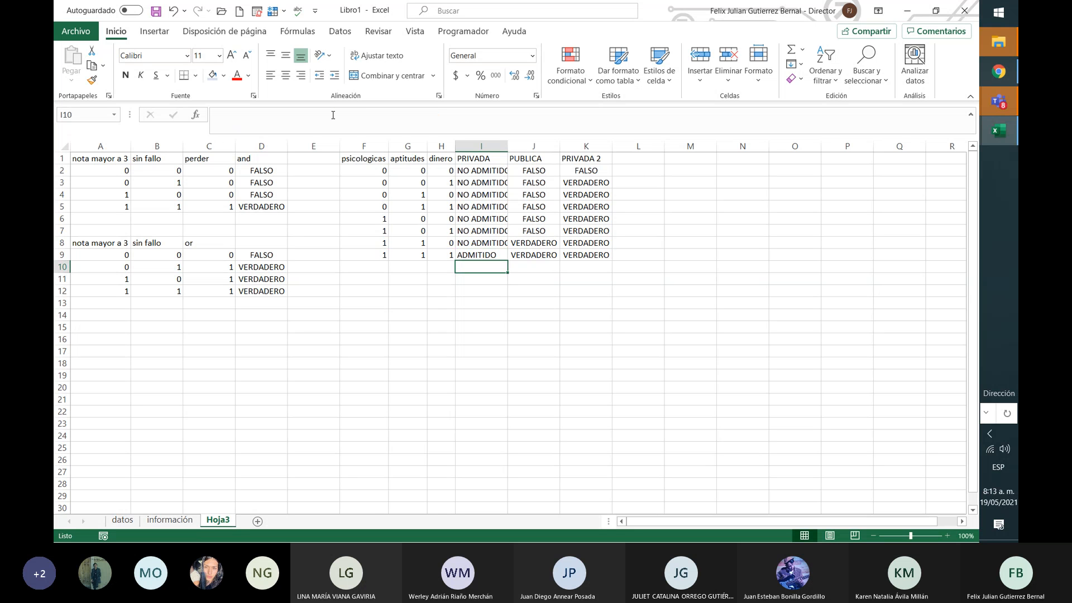
pyautogui.press('Up')
# Step: Set I2's comparison to =VERDADERO and fill the formula down through I9
pyautogui.press('Up')
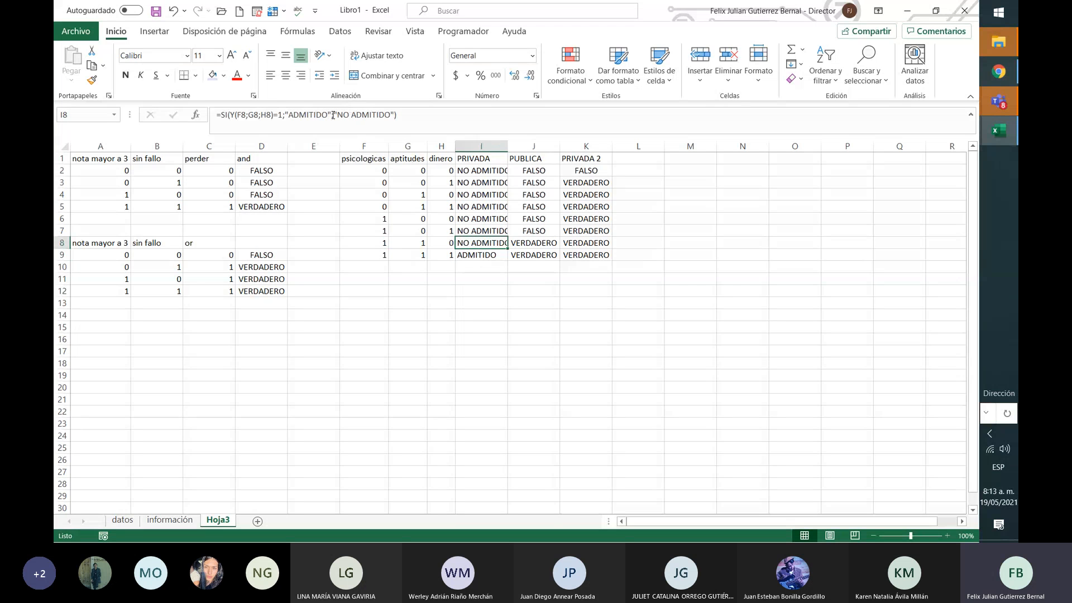
pyautogui.press('Up')
pyautogui.press('Up')
pyautogui.press('Up')
pyautogui.press('Up')
pyautogui.press('Up')
pyautogui.press('Up')
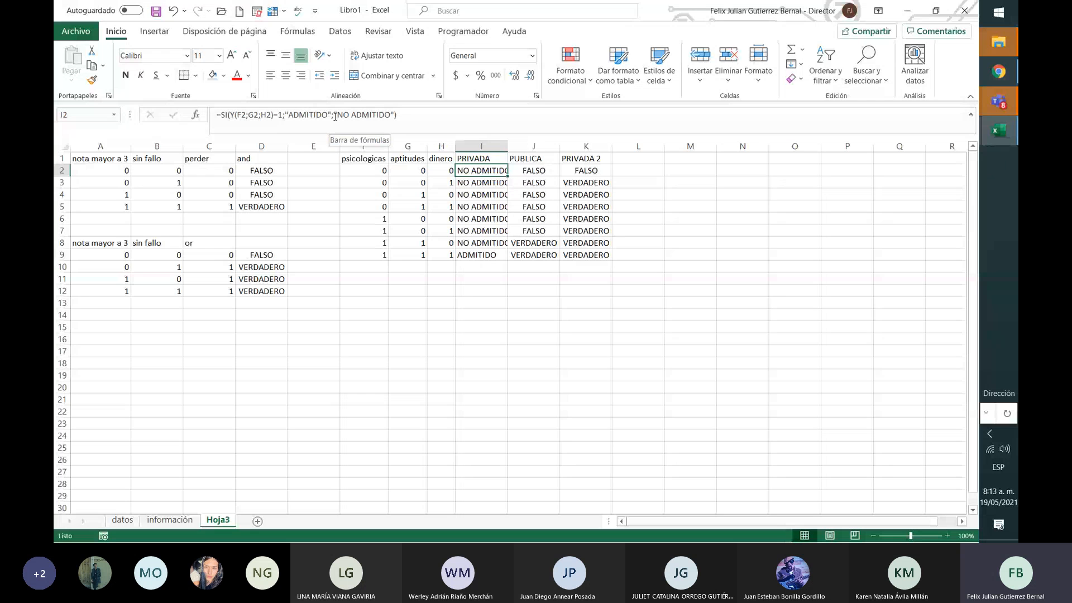
pyautogui.click(284, 115)
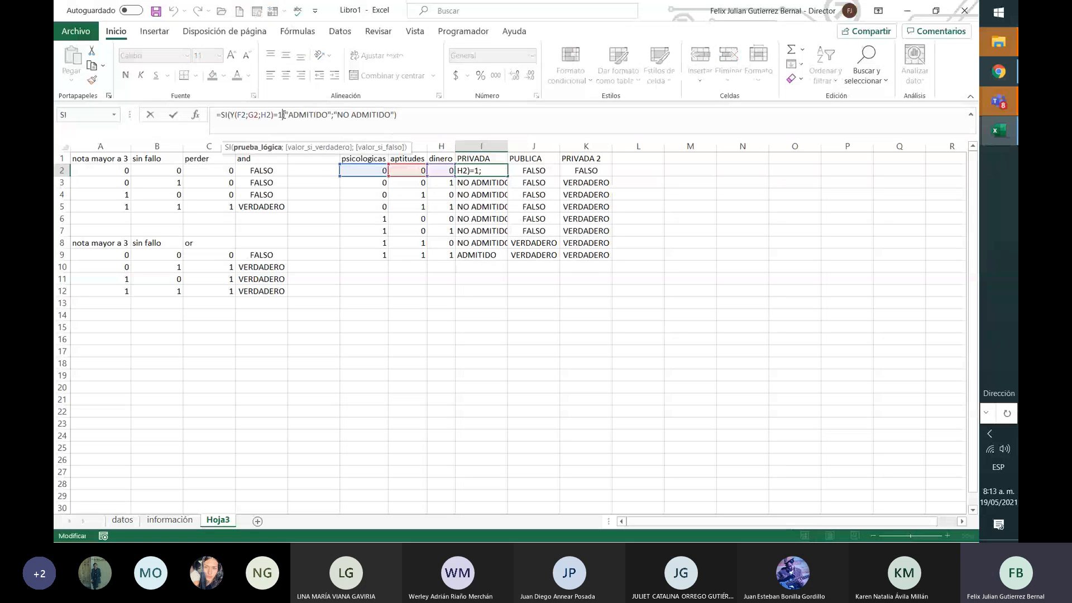
pyautogui.press('BackSpace')
pyautogui.write('VERDADERO')
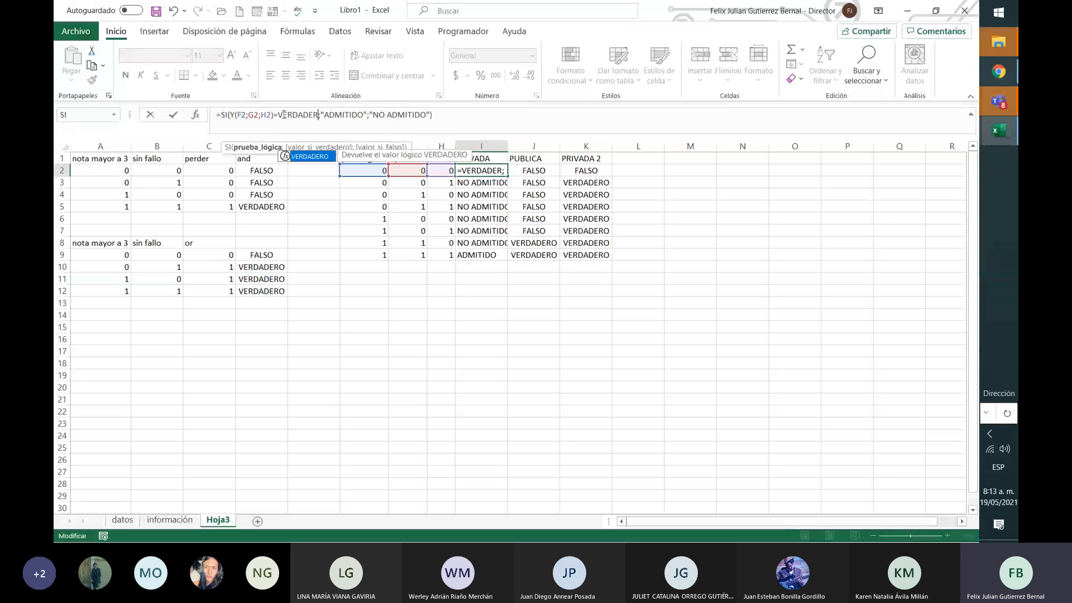
pyautogui.press('Return')
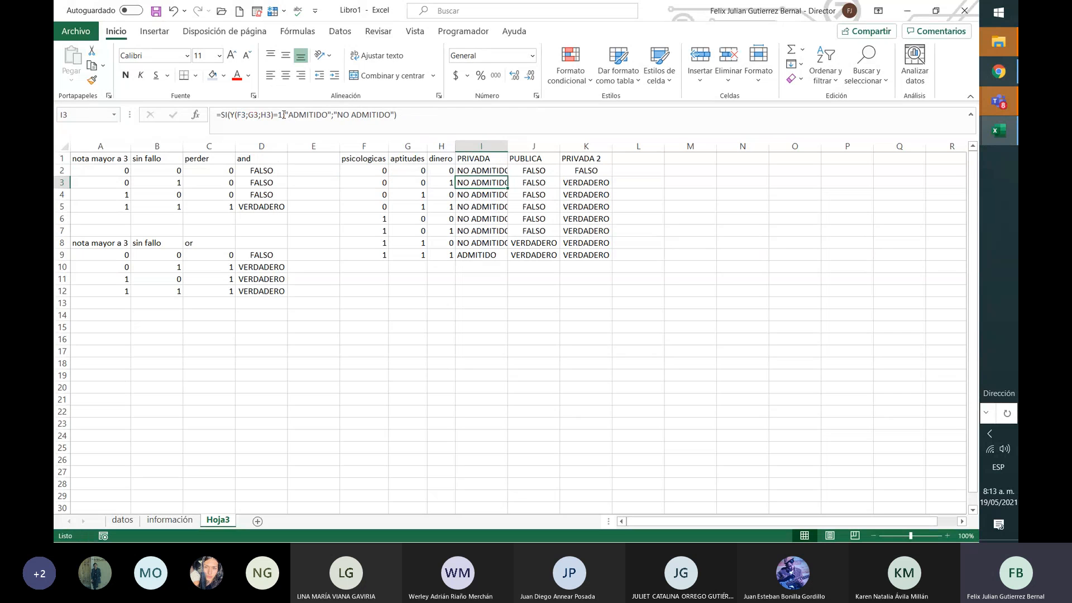
pyautogui.press('Up')
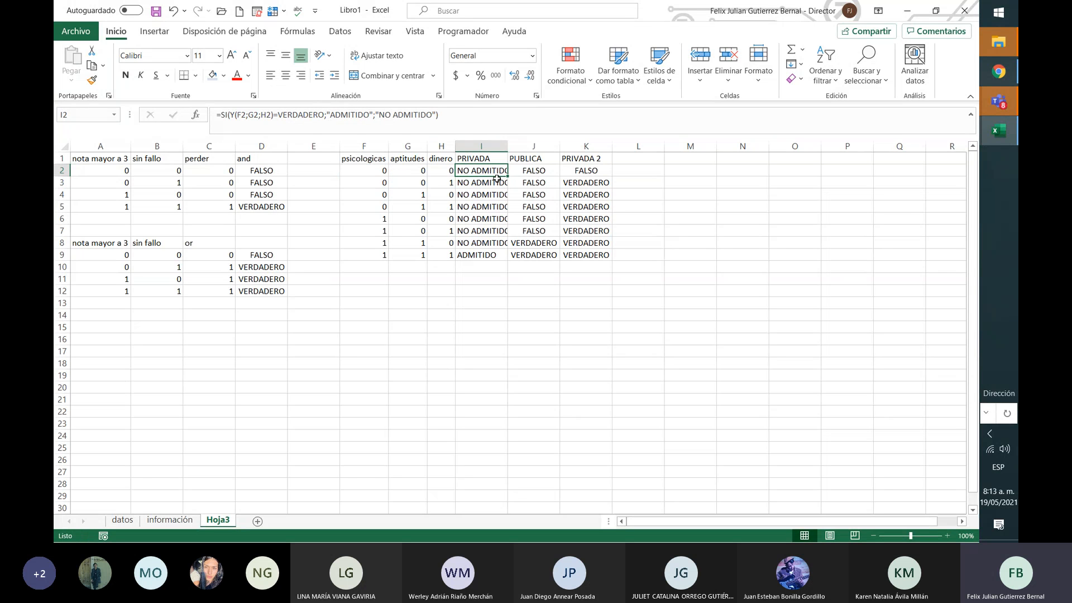
pyautogui.moveTo(507, 177); pyautogui.dragTo(511, 267)
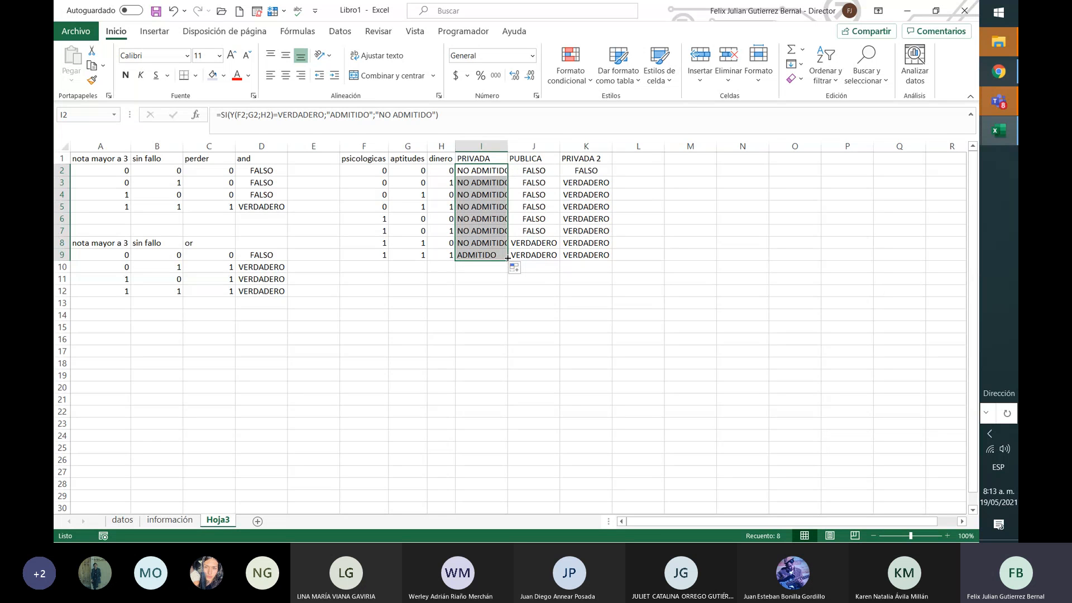
# Step: Try copying the column I formulas across into J and K, then undo it
pyautogui.moveTo(507, 258); pyautogui.dragTo(583, 260)
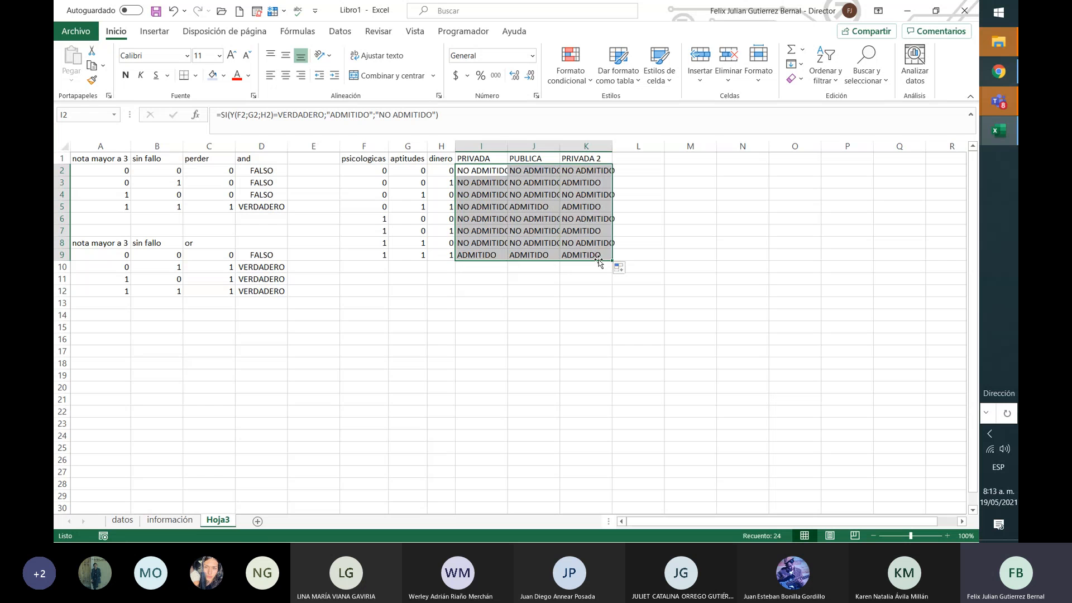
pyautogui.click(529, 241)
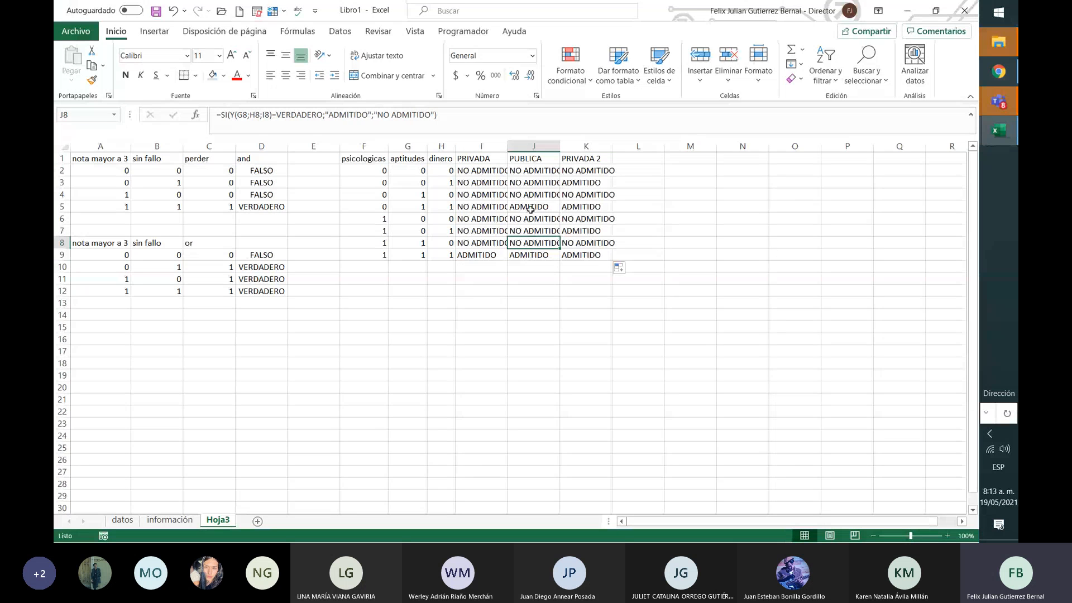
pyautogui.hotkey('ctrl', 'z')
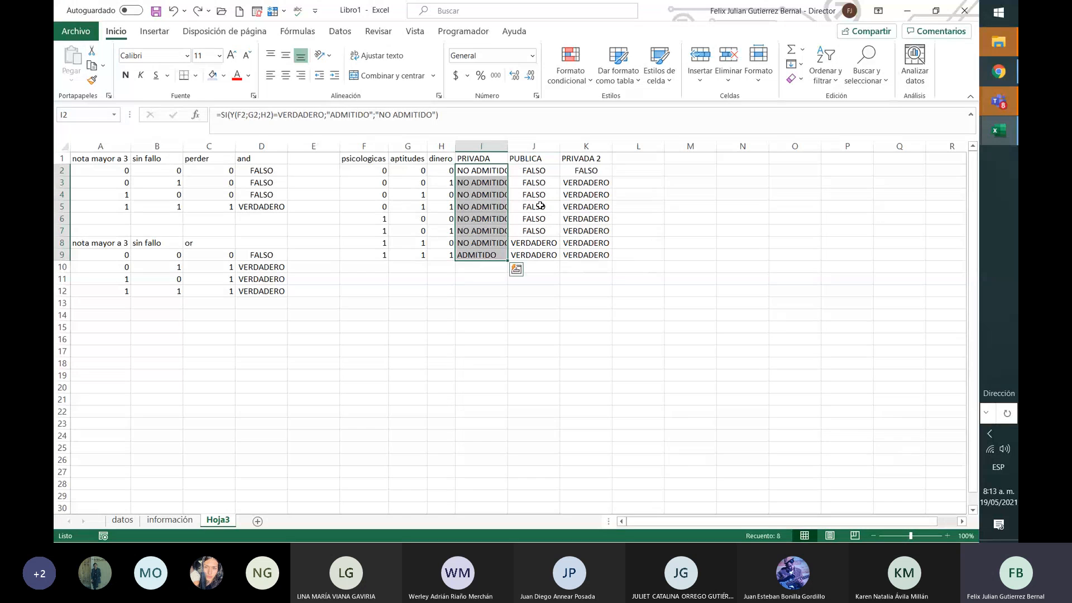
# Step: Change I2's formula to absolute references $F$2;$G$2;$H$2
pyautogui.click(501, 166)
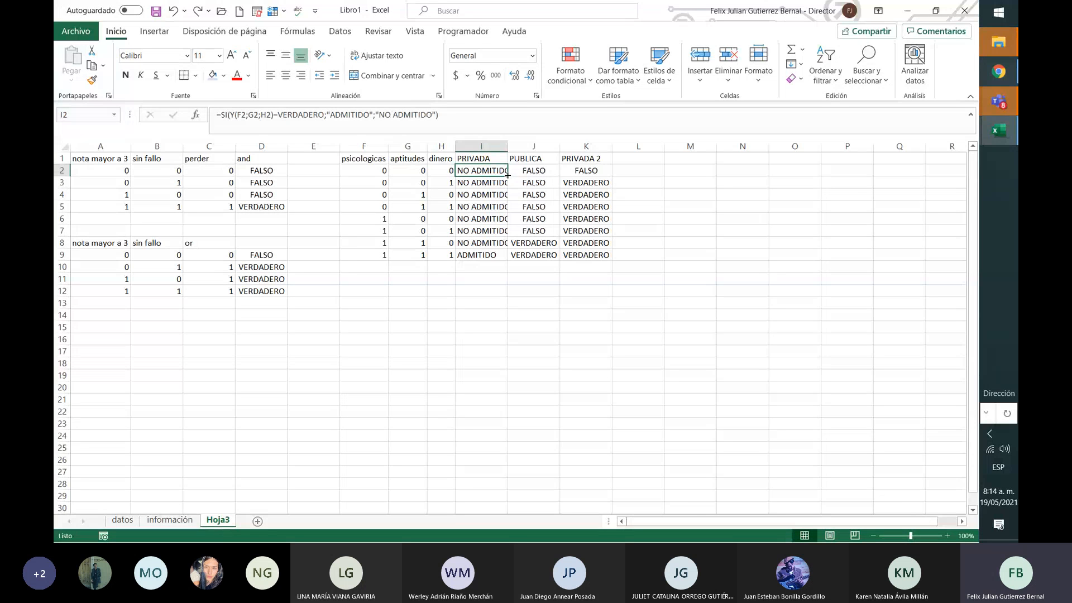
pyautogui.click(243, 113)
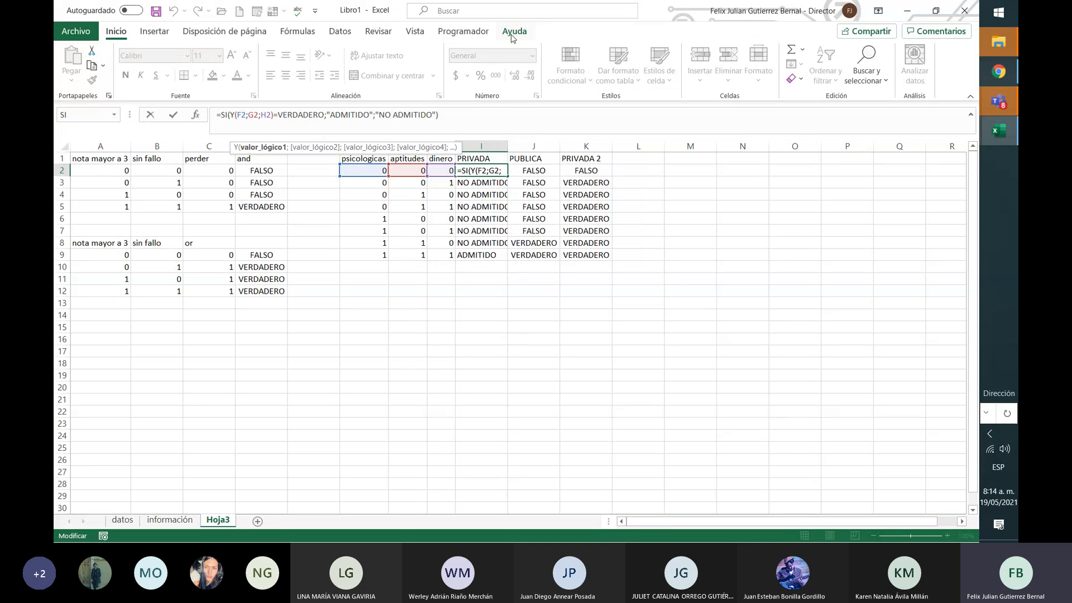
pyautogui.write('$')
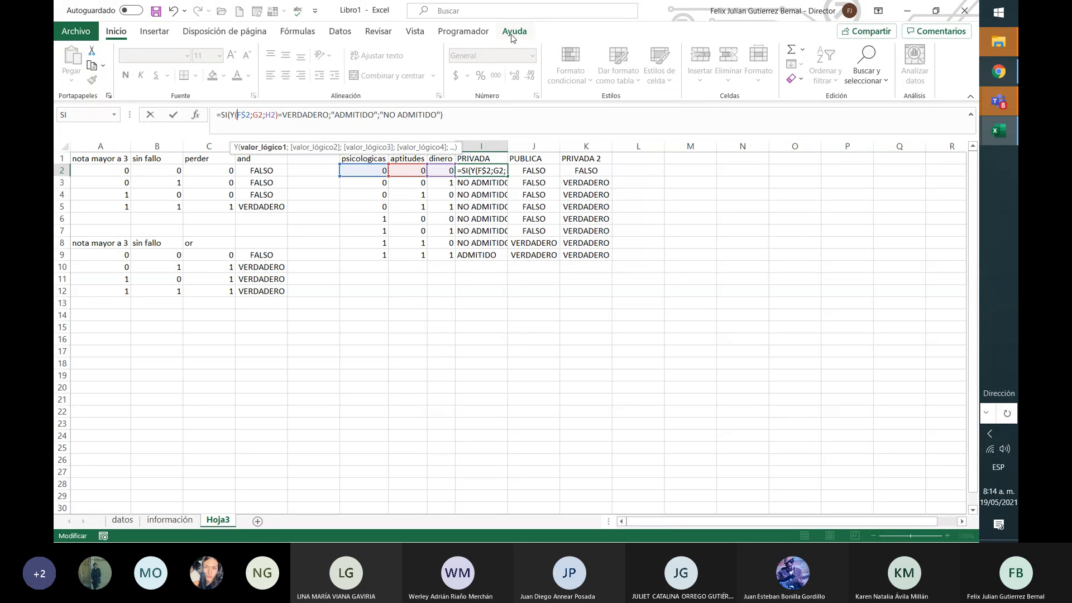
pyautogui.press('Left')
pyautogui.press('Left')
pyautogui.write('$')
pyautogui.press('Right')
pyautogui.press('Right')
pyautogui.press('Right')
pyautogui.press('Right')
pyautogui.write('$F')
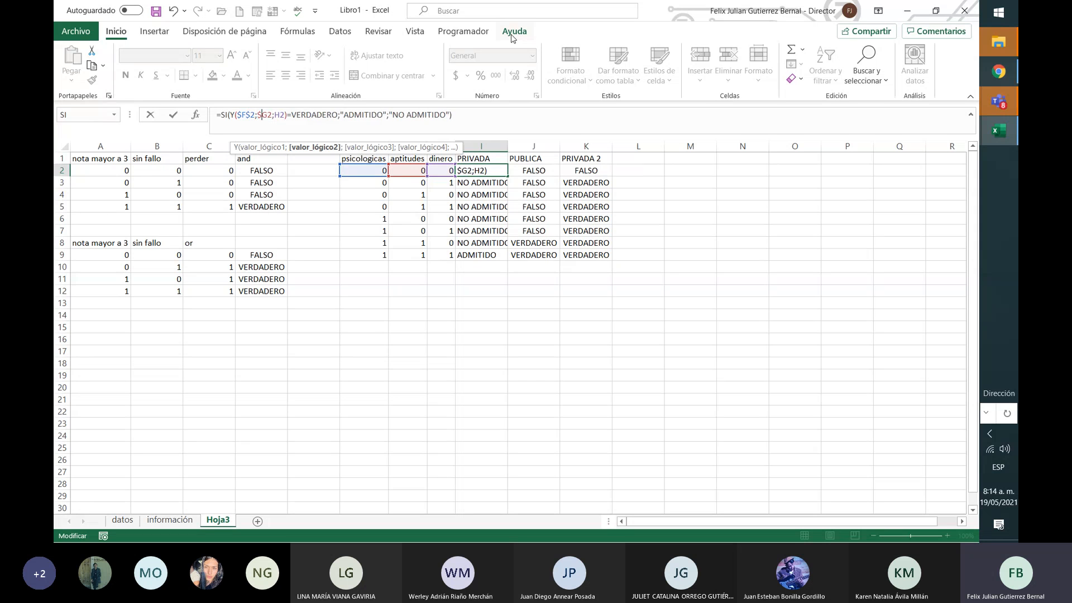
pyautogui.write('$')
pyautogui.press('Right')
pyautogui.press('Right')
pyautogui.write('$F')
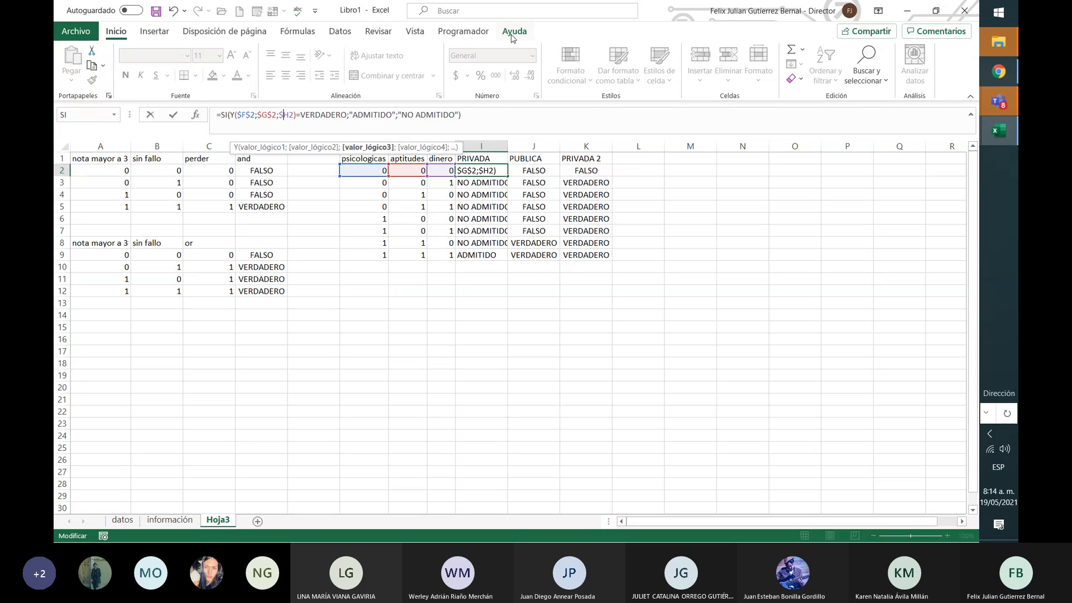
pyautogui.write('$')
pyautogui.press('Right')
pyautogui.press('Right')
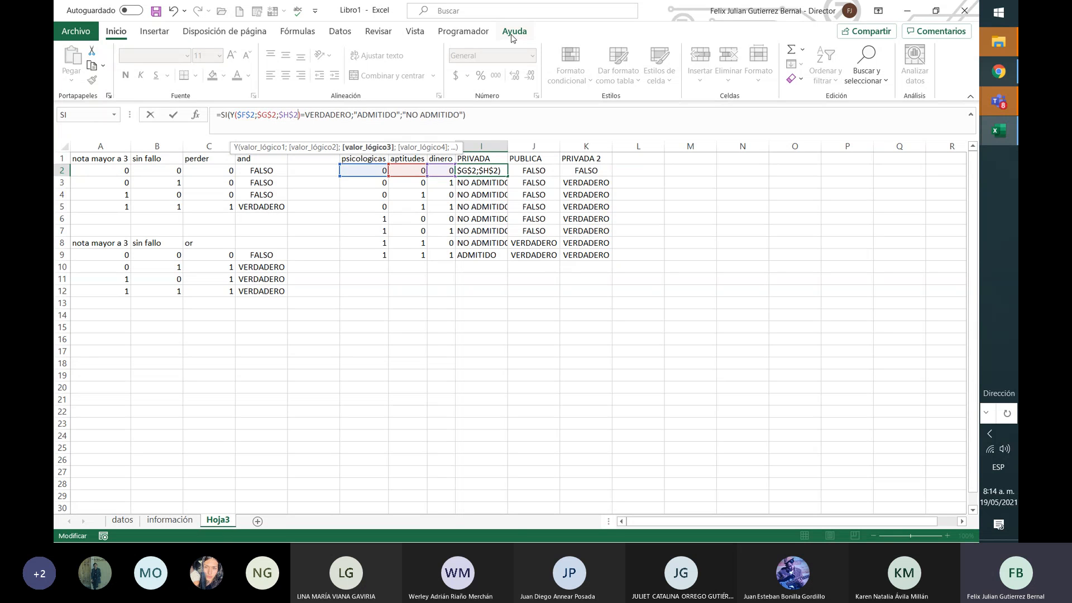
pyautogui.press('Return')
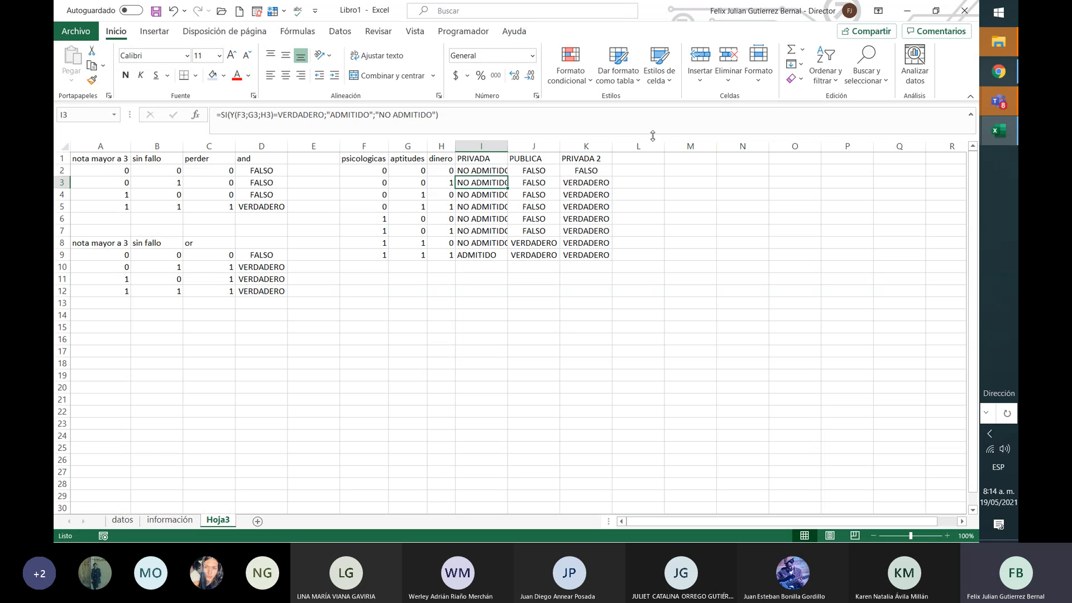
# Step: Test filling I2 down column I, then undo the fill
pyautogui.click(494, 170)
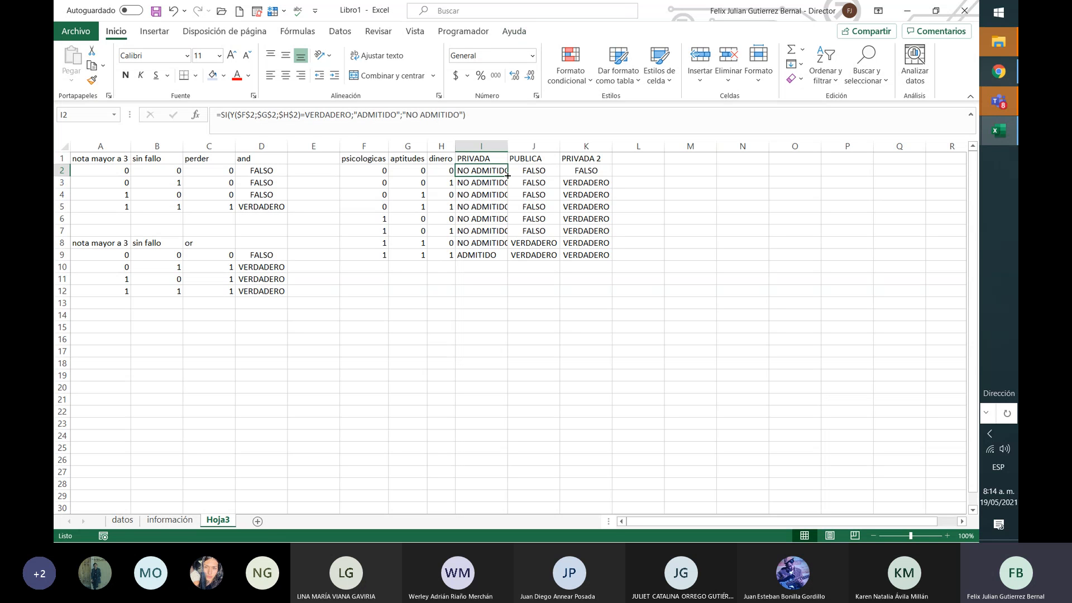
pyautogui.moveTo(508, 176); pyautogui.dragTo(508, 259)
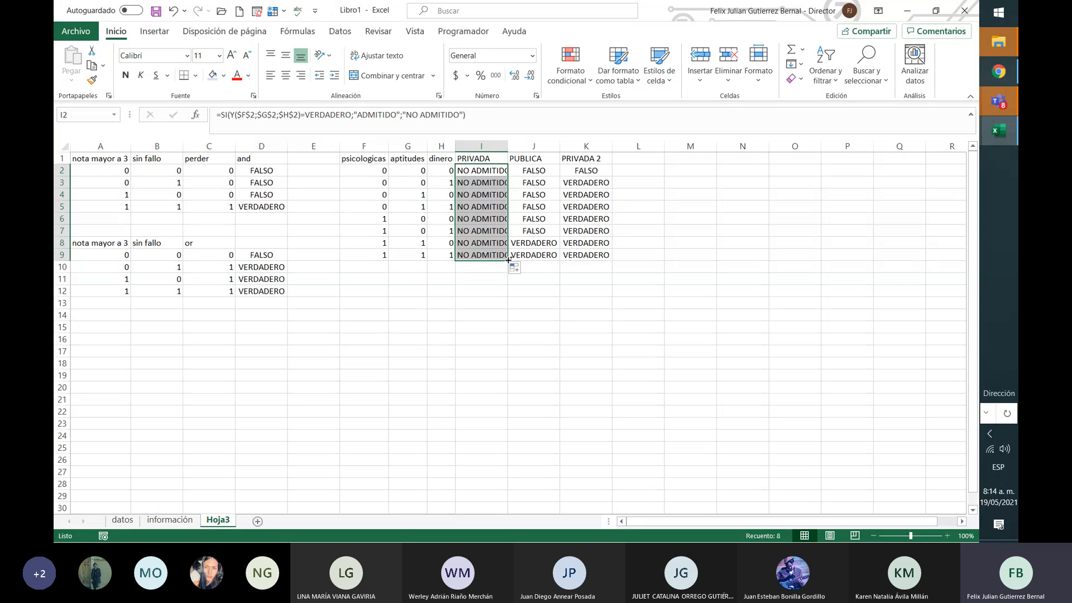
pyautogui.hotkey('ctrl', 'z')
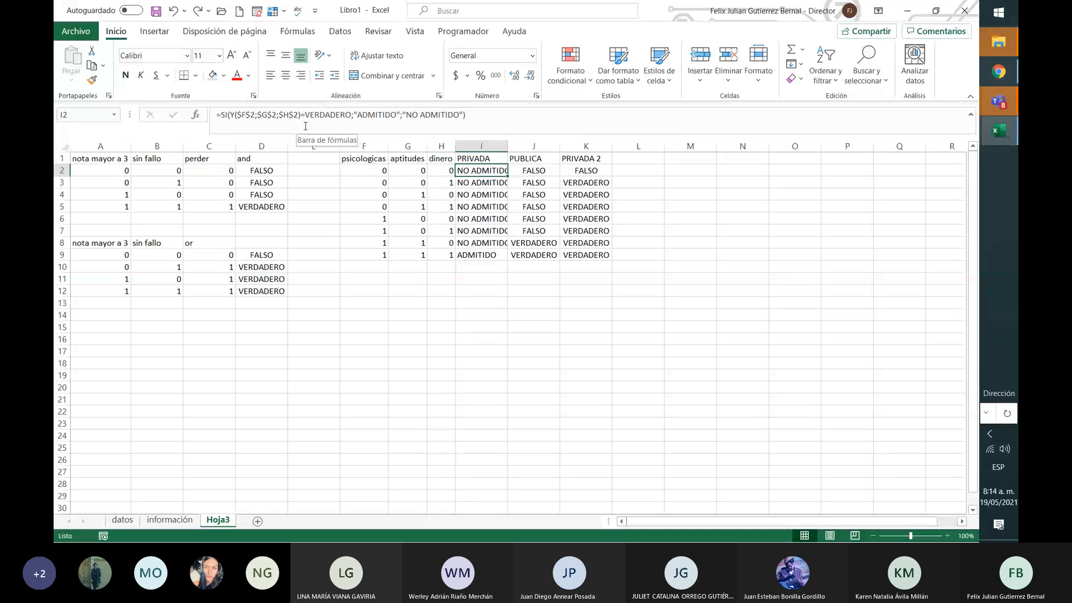
# Step: Copy the I2 formula across to J2 and K2
pyautogui.press('Down')
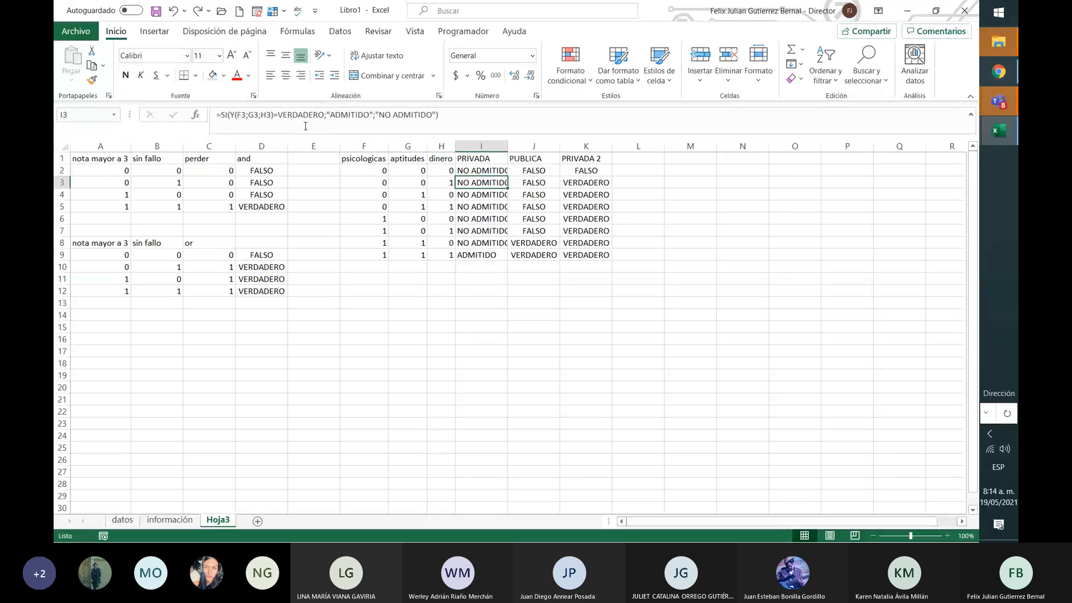
pyautogui.press('Up')
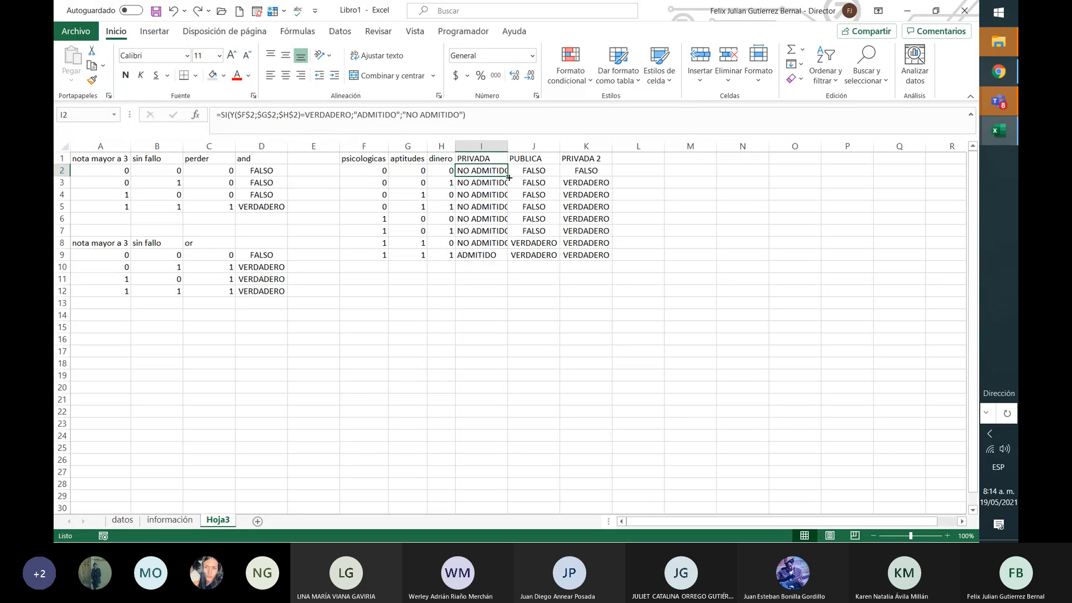
pyautogui.moveTo(508, 177); pyautogui.dragTo(598, 176)
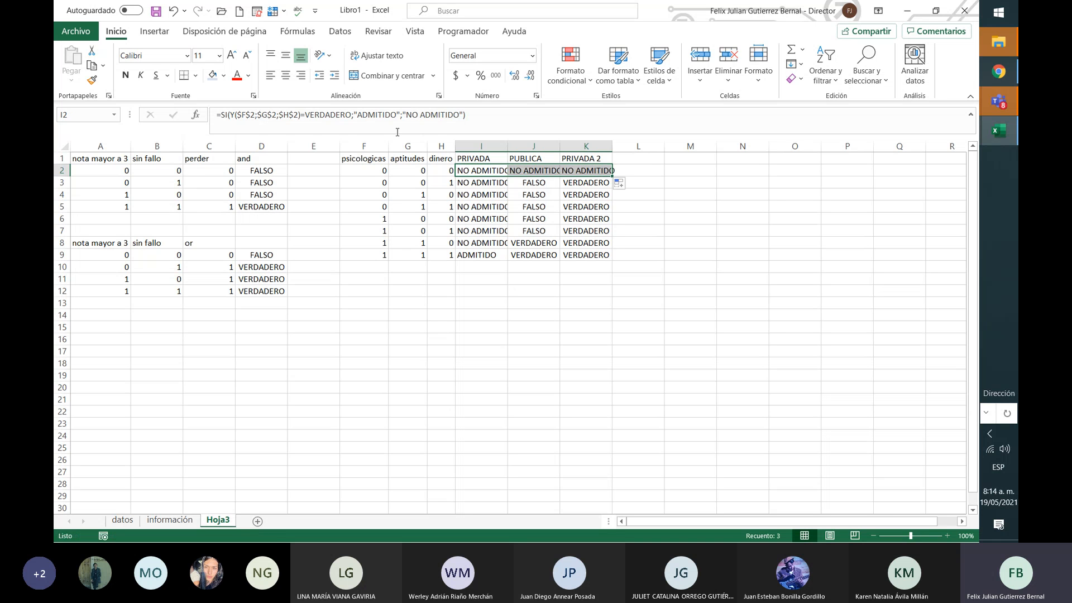
# Step: Unlock the rows in I2's F2 and G2 references, test a fill into row 3, then undo it
pyautogui.click(253, 117)
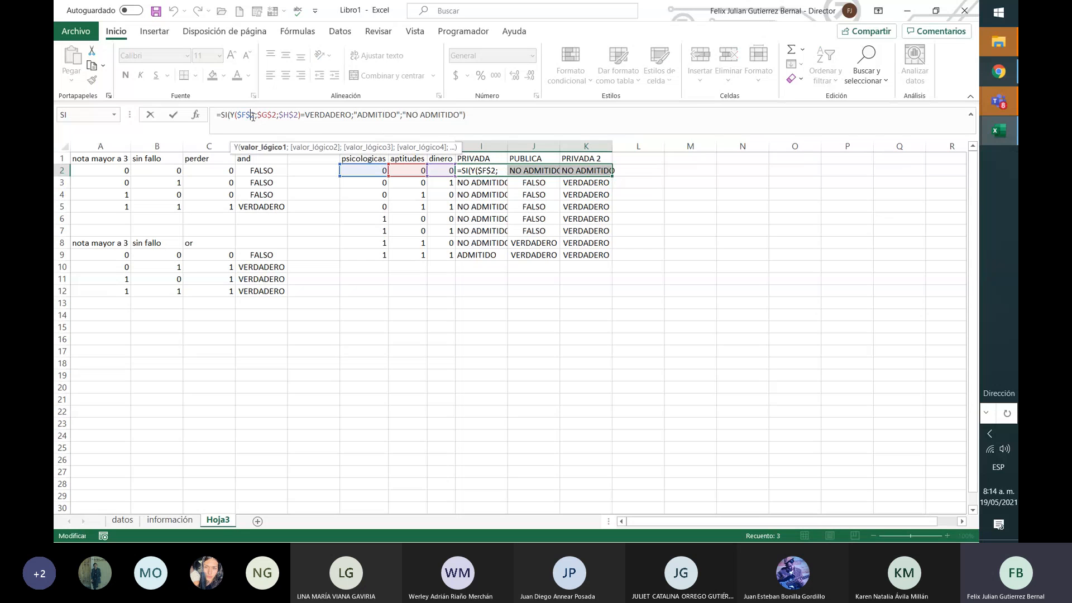
pyautogui.press('BackSpace')
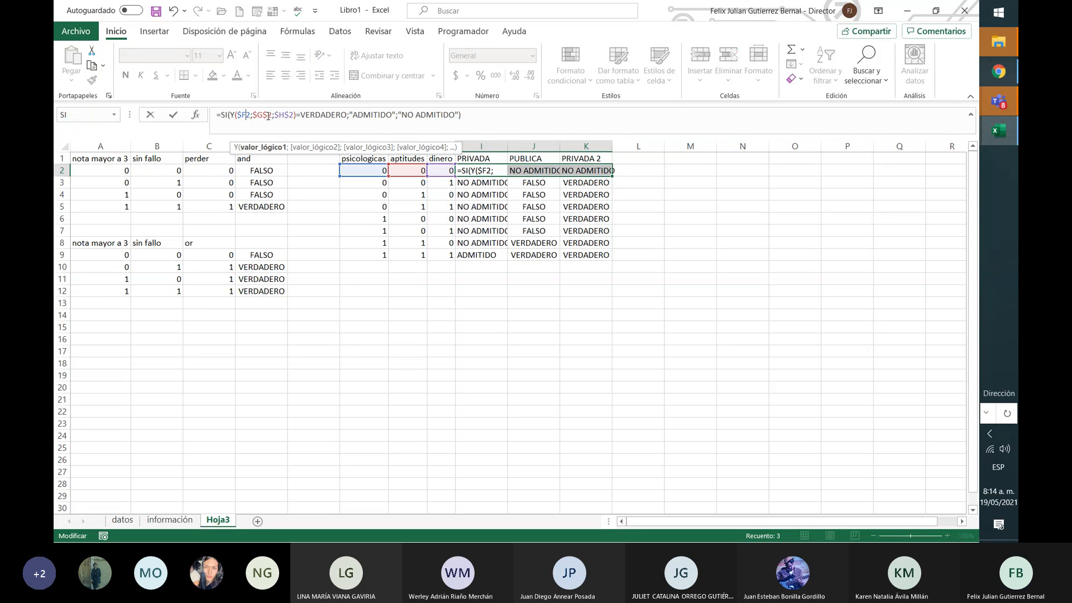
pyautogui.click(268, 116)
pyautogui.press('BackSpace')
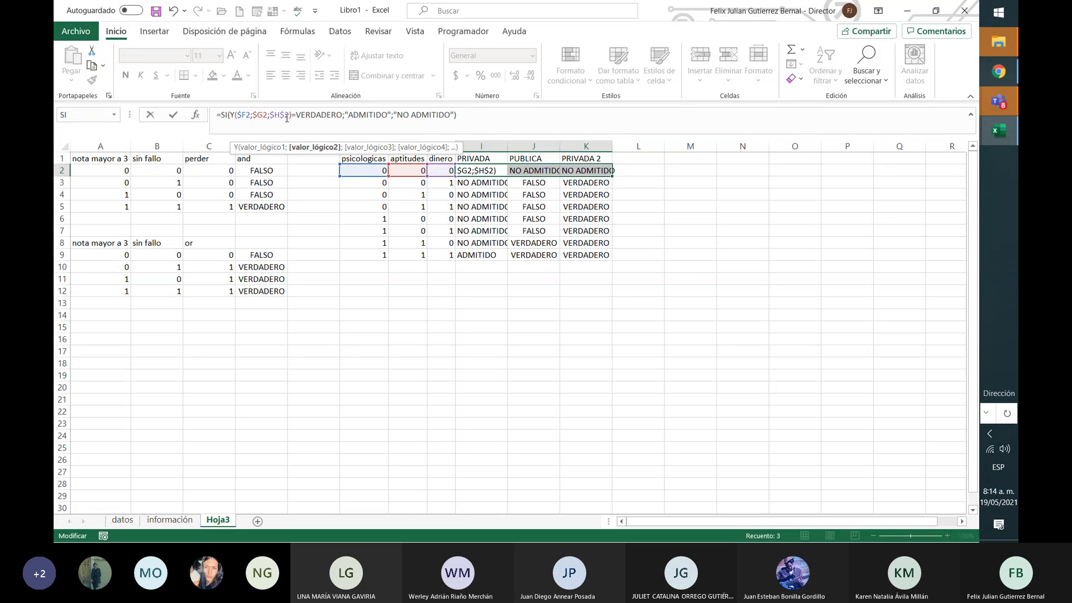
pyautogui.press('Return')
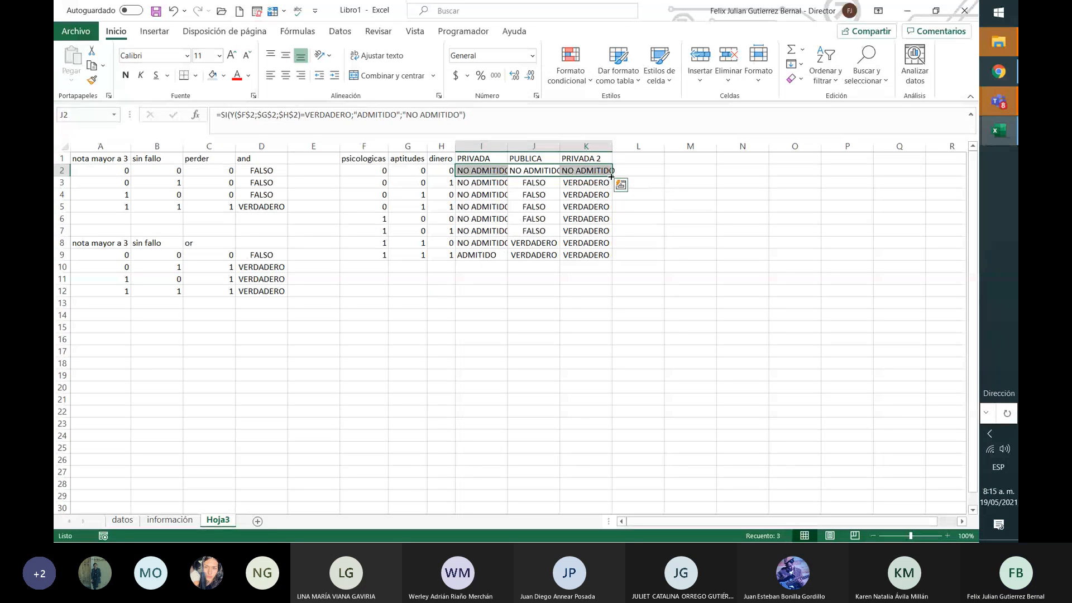
pyautogui.moveTo(611, 176)
pyautogui.mouseDown()
pyautogui.moveTo(611, 200)
pyautogui.moveTo(611, 188)
pyautogui.mouseUp()
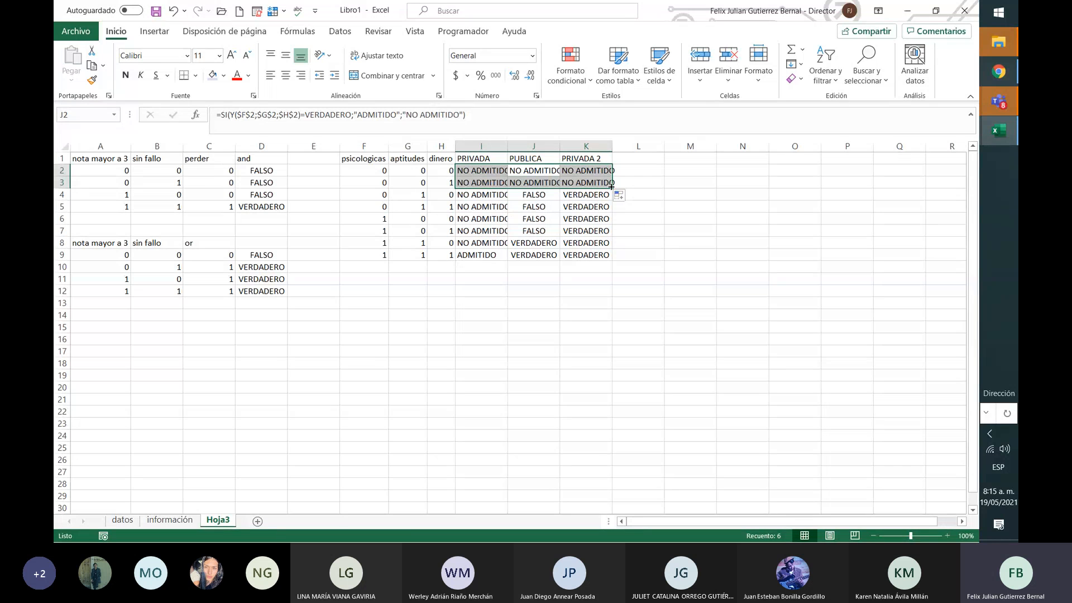
pyautogui.hotkey('ctrl', 'z')
# Step: Remove the $ locks so I2 uses relative F2;G2;H2 references
pyautogui.click(586, 183)
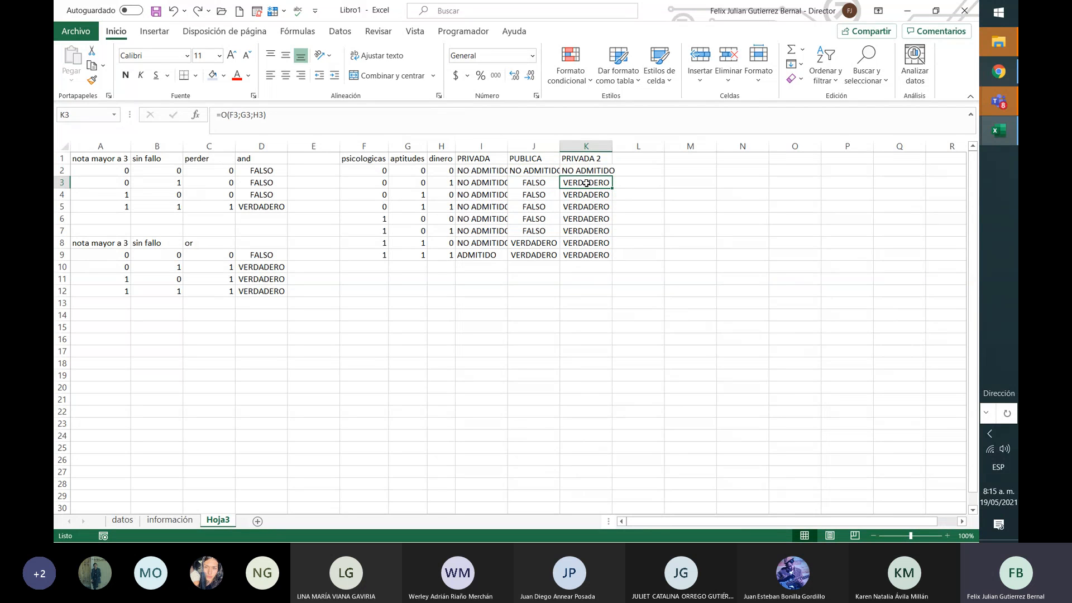
pyautogui.click(515, 174)
pyautogui.click(490, 172)
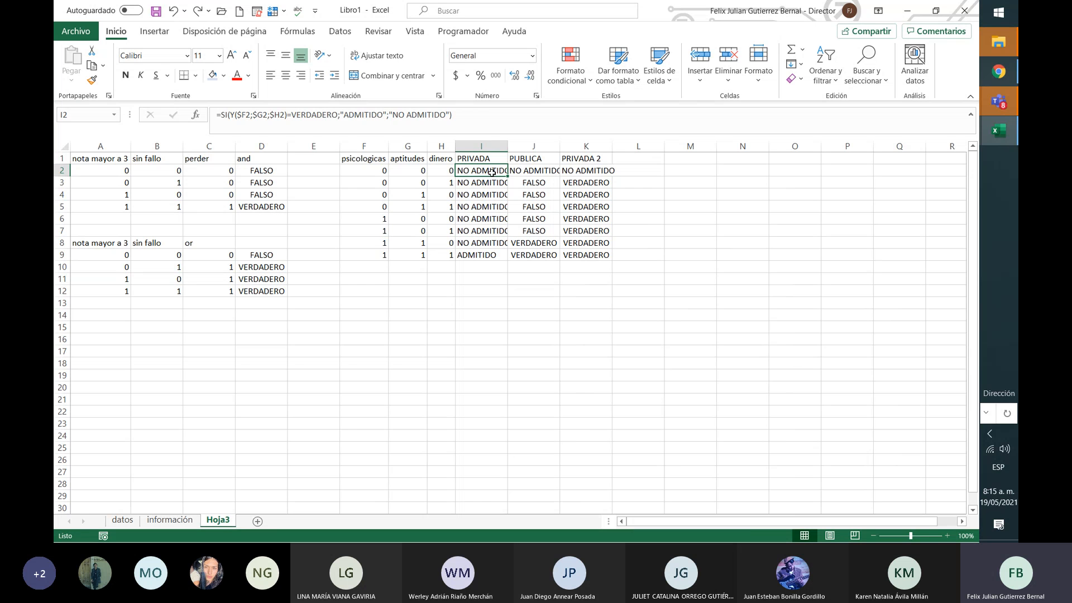
pyautogui.moveTo(497, 172); pyautogui.dragTo(586, 172)
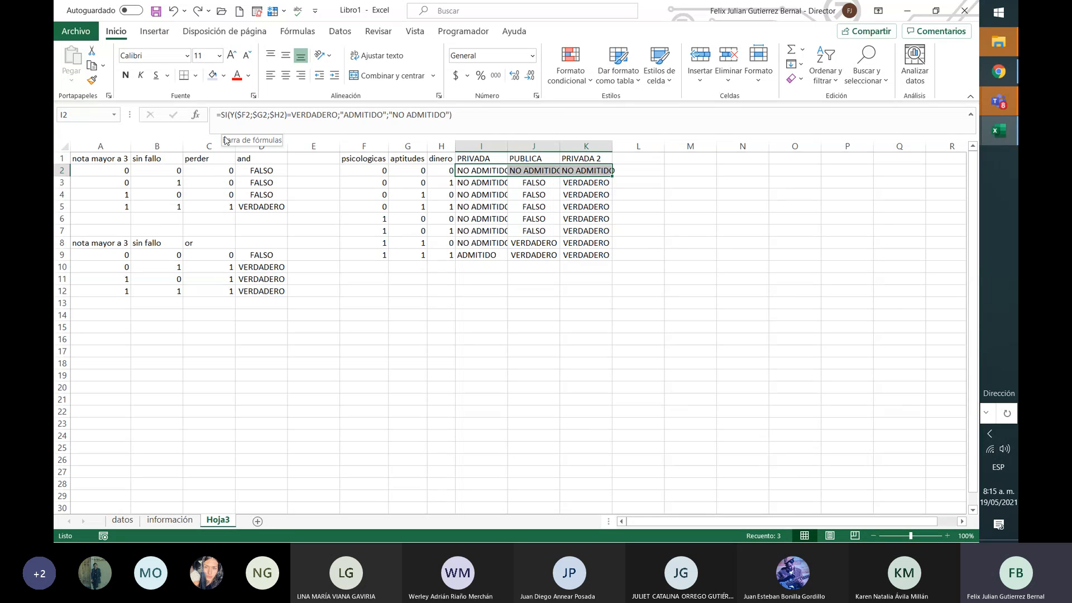
pyautogui.click(273, 114)
pyautogui.press('BackSpace')
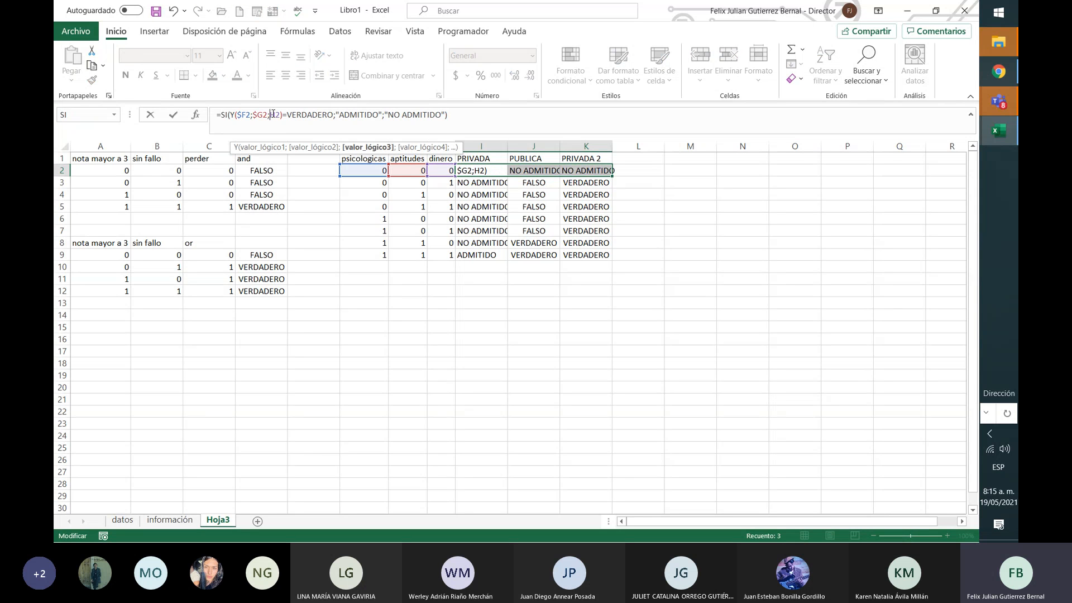
pyautogui.click(257, 115)
pyautogui.press('BackSpace')
pyautogui.click(241, 114)
pyautogui.press('BackSpace')
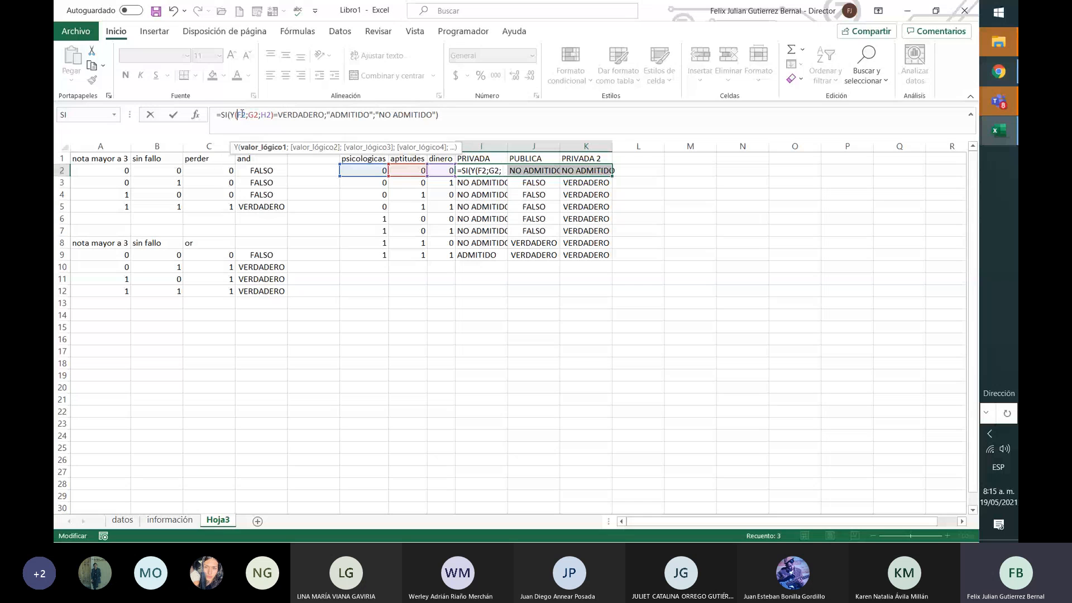
pyautogui.press('Return')
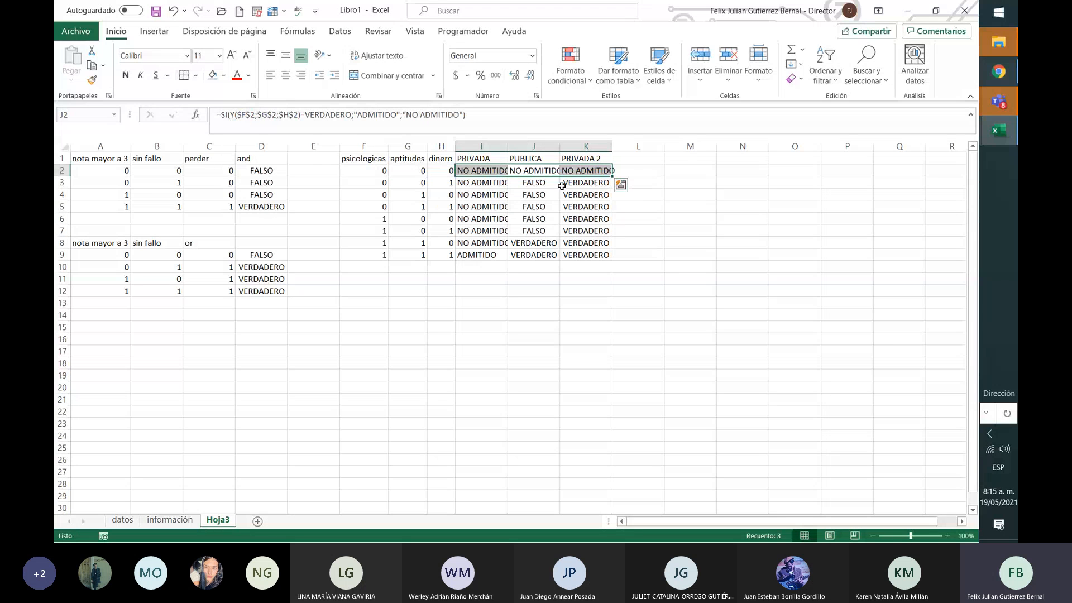
# Step: Fill the I2 formula down through I9, leaving ADMITIDO only in row 9
pyautogui.click(591, 171)
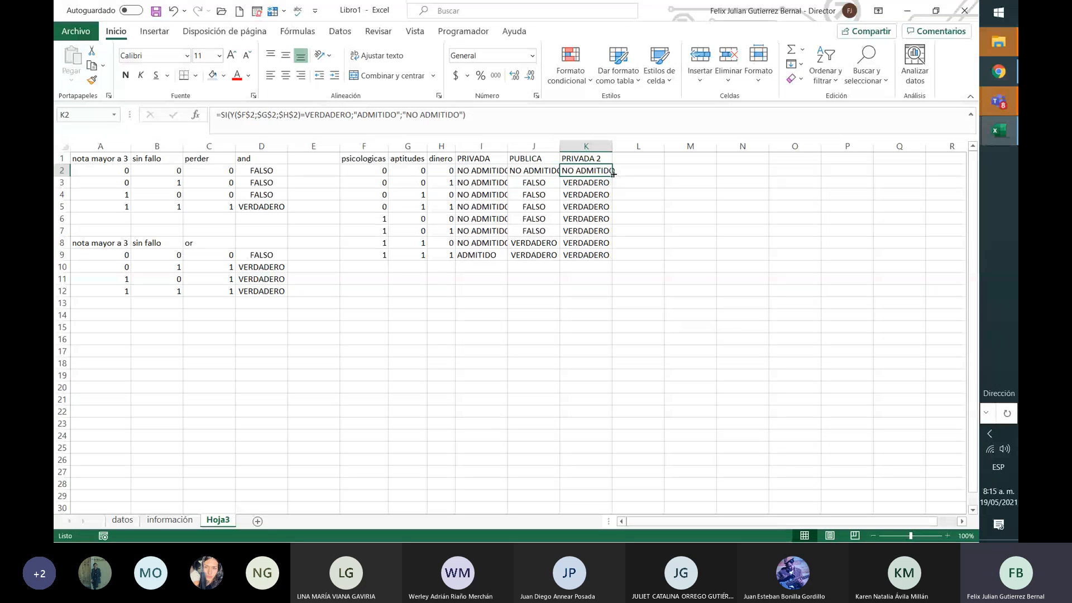
pyautogui.moveTo(614, 174)
pyautogui.mouseDown()
pyautogui.moveTo(608, 261)
pyautogui.moveTo(603, 171)
pyautogui.mouseUp()
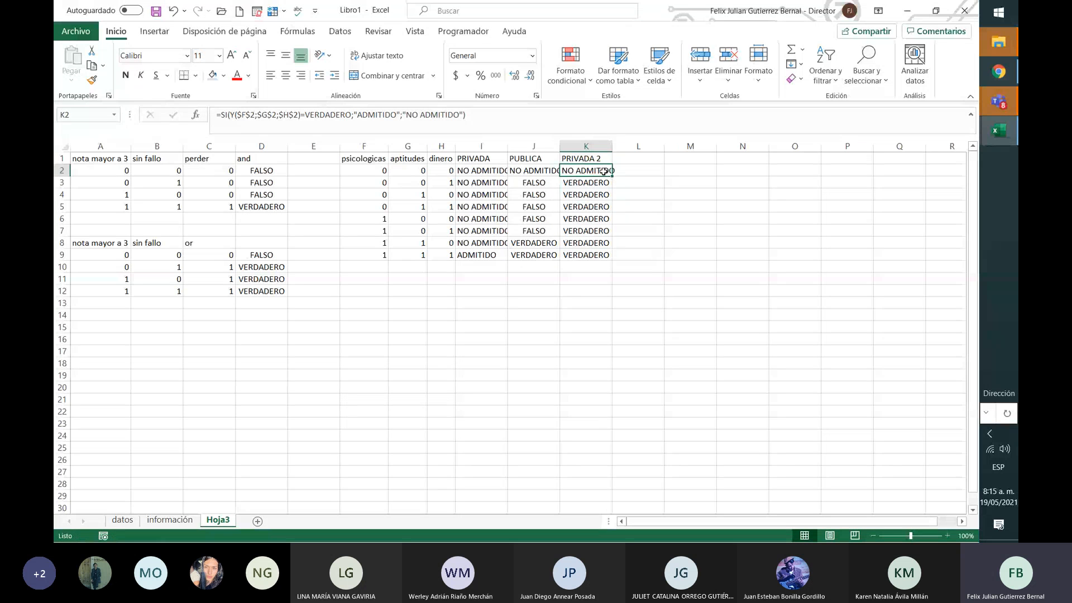
pyautogui.click(476, 170)
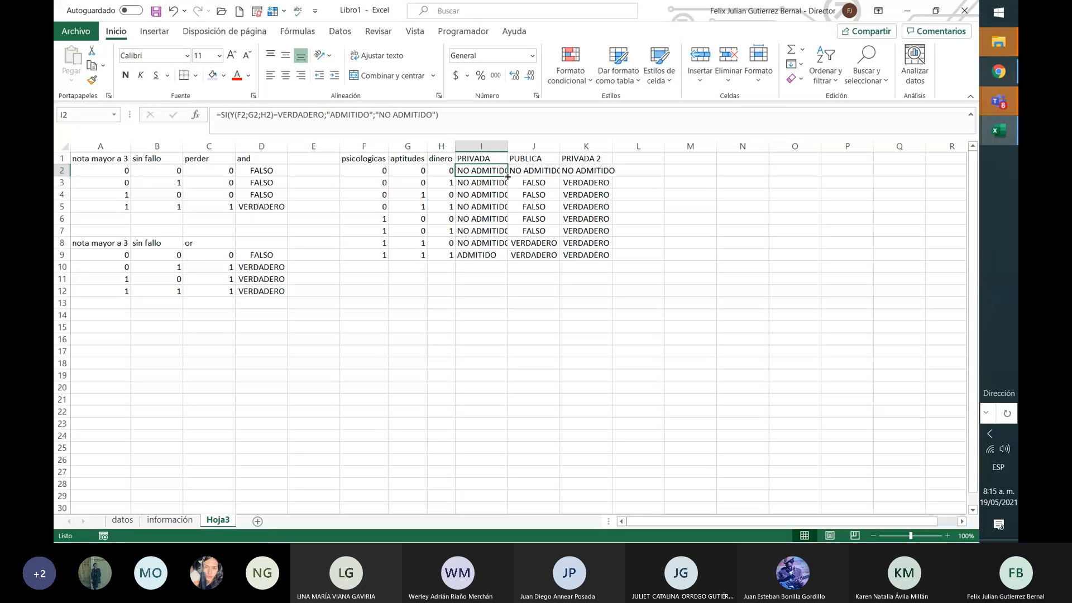
pyautogui.moveTo(506, 175); pyautogui.dragTo(497, 257)
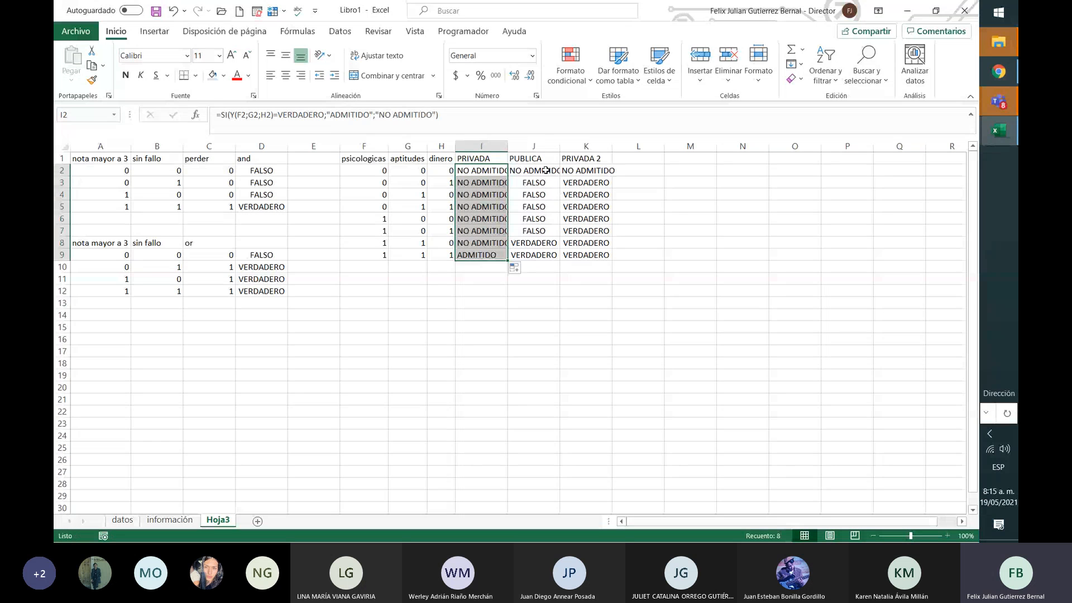
pyautogui.click(539, 170)
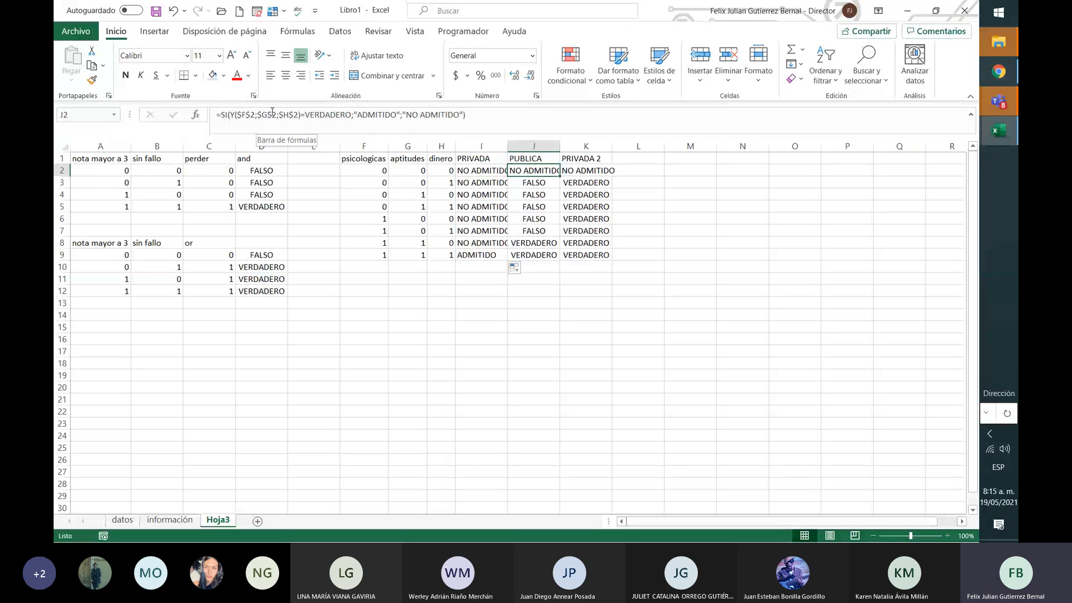
# Step: Try toggling J2's references to relative with F4, then cancel the edit
pyautogui.click(293, 115)
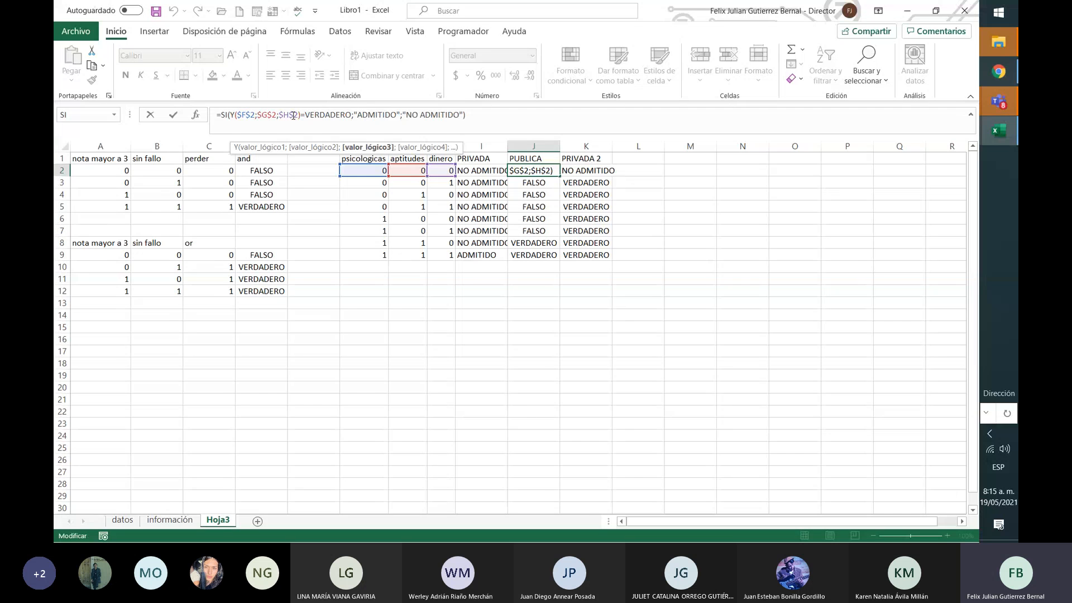
pyautogui.press('F4')
pyautogui.press('F4')
pyautogui.press('F4')
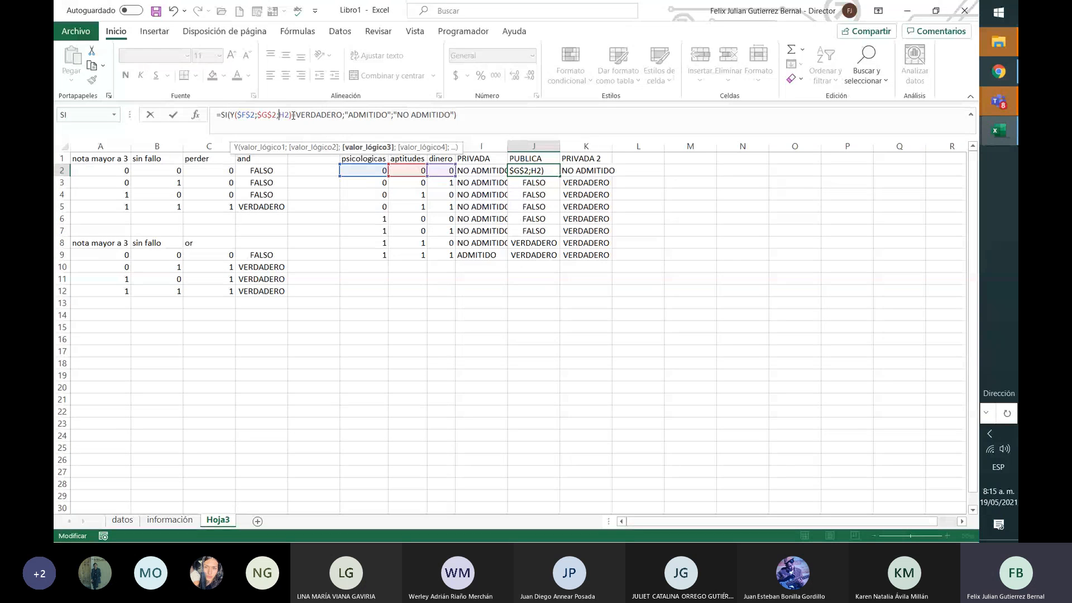
pyautogui.press('Left')
pyautogui.press('Left')
pyautogui.press('F4')
pyautogui.press('F4')
pyautogui.press('F4')
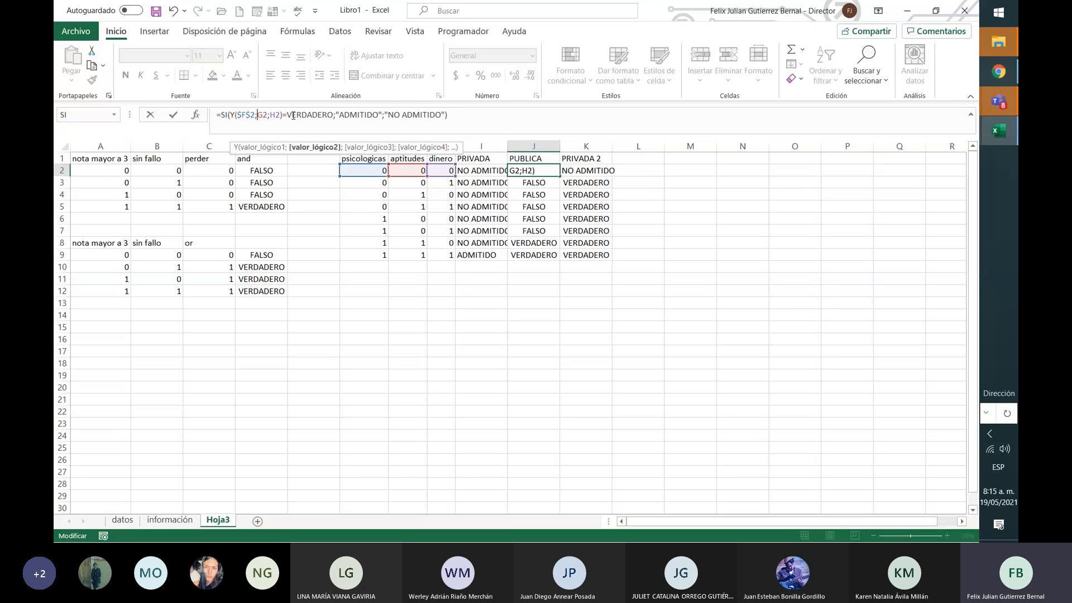
pyautogui.press('Left')
pyautogui.press('Left')
pyautogui.press('F4')
pyautogui.press('F4')
pyautogui.press('BackSpace')
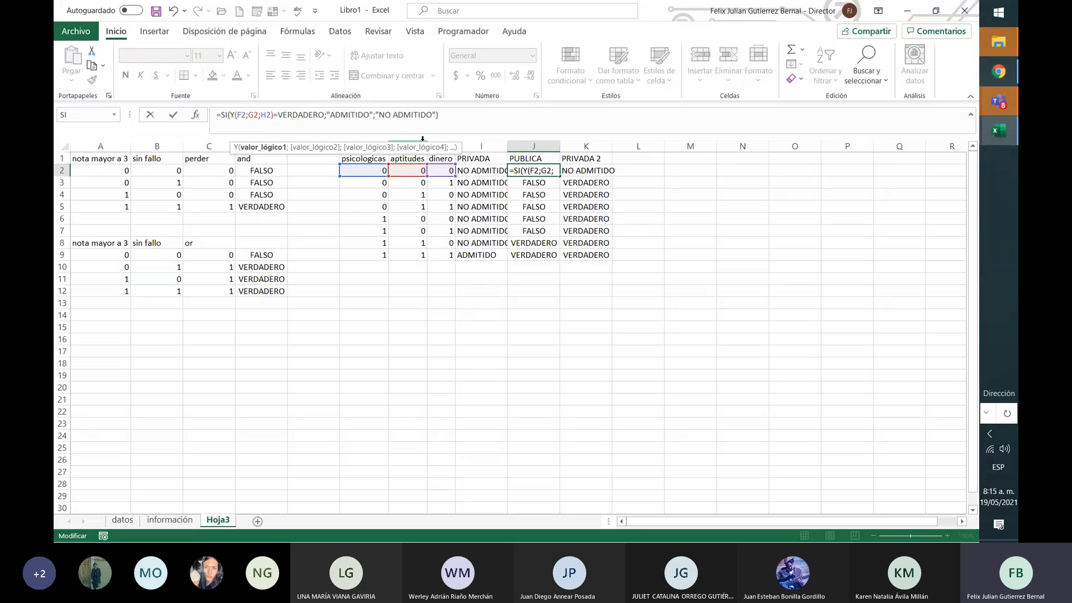
pyautogui.click(561, 181)
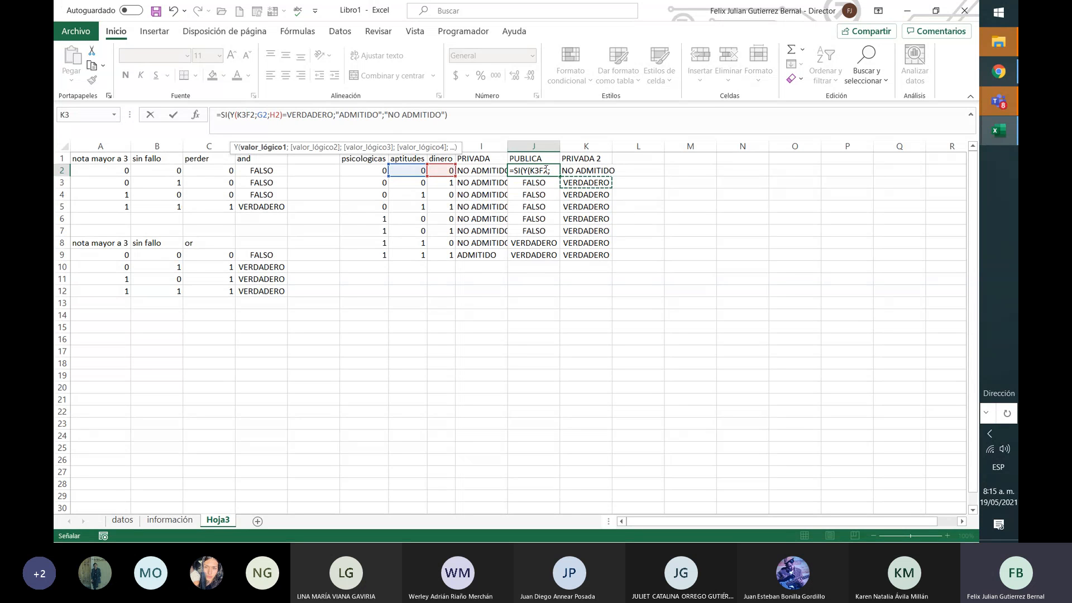
pyautogui.press('Escape')
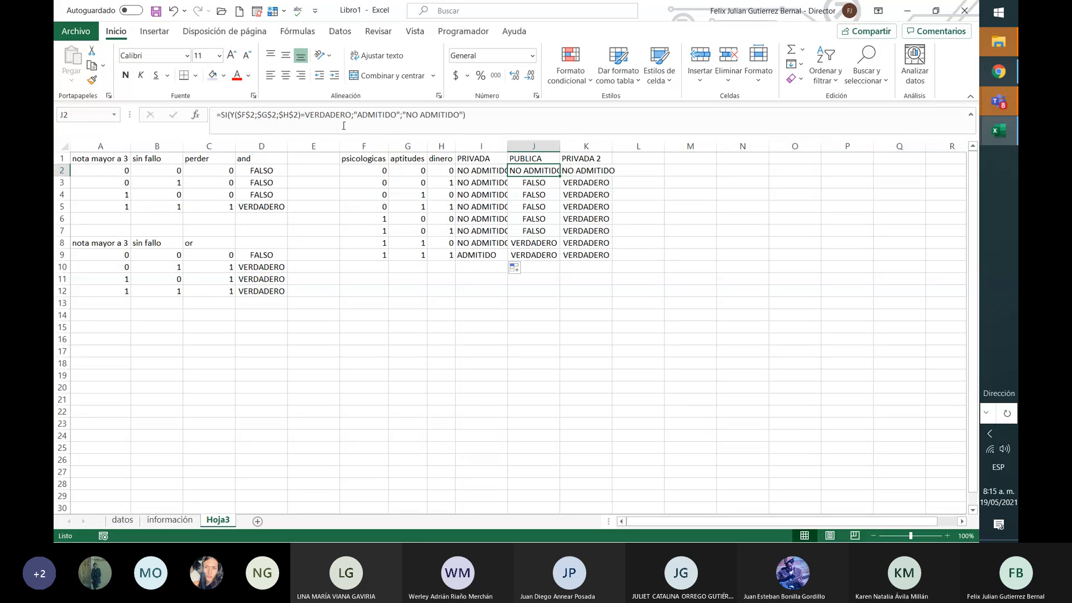
# Step: Delete the $ signs so J2's formula uses relative references
pyautogui.click(294, 116)
pyautogui.press('BackSpace')
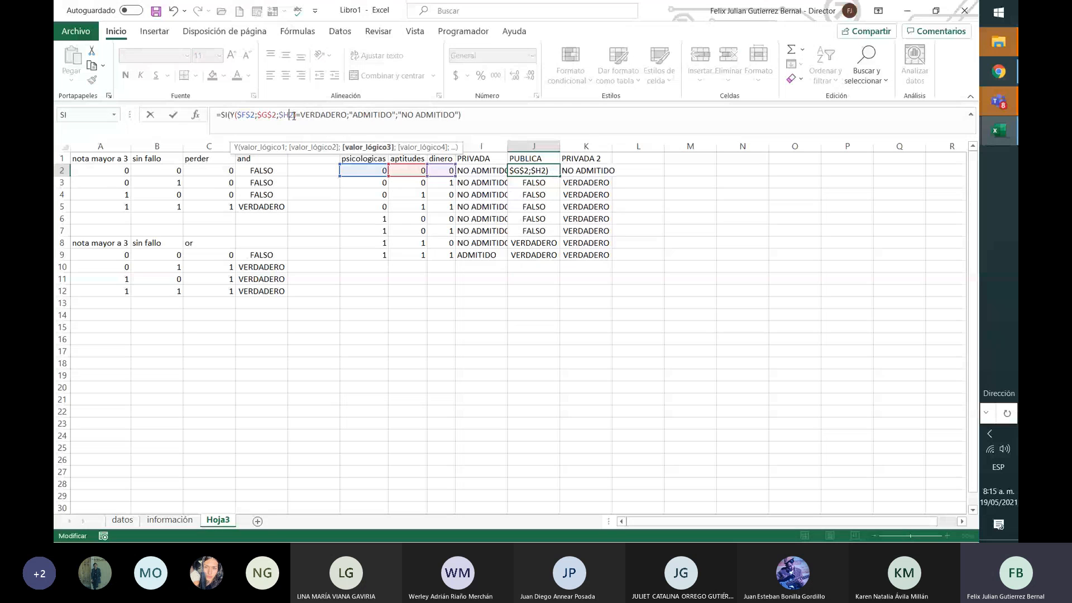
pyautogui.press('Left')
pyautogui.press('BackSpace')
pyautogui.press('Left')
pyautogui.press('Left')
pyautogui.press('BackSpace')
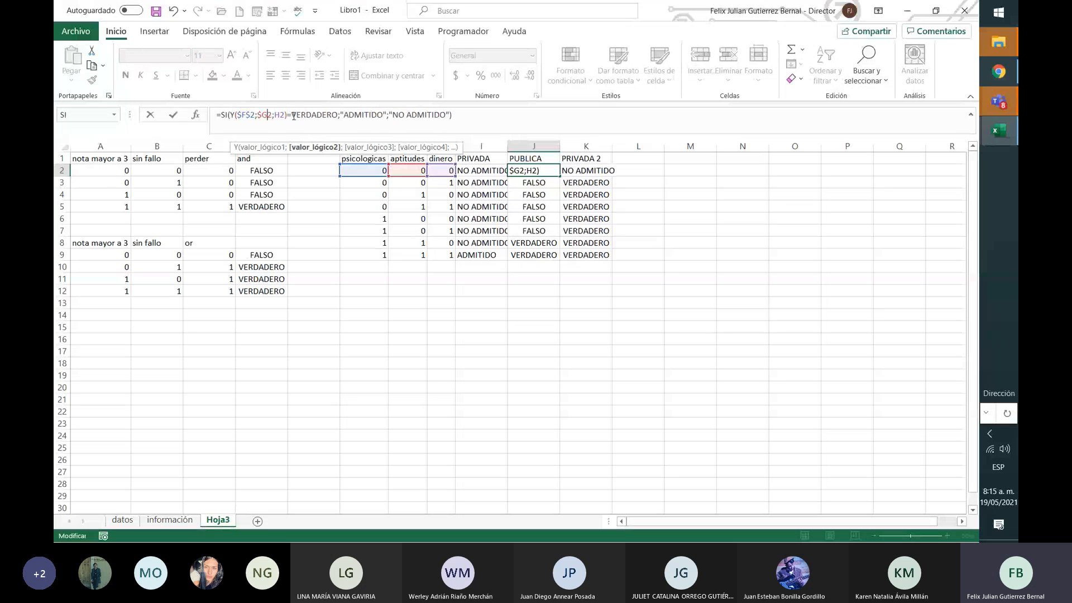
pyautogui.press('BackSpace')
pyautogui.press('Left')
pyautogui.press('Left')
pyautogui.press('BackSpace')
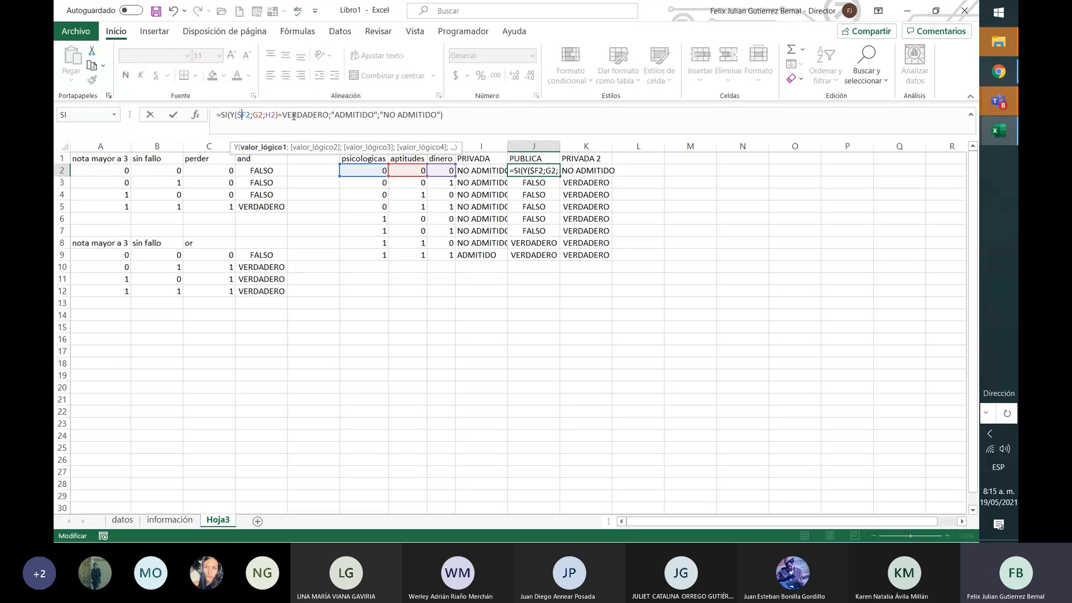
pyautogui.press('BackSpace')
pyautogui.press('Return')
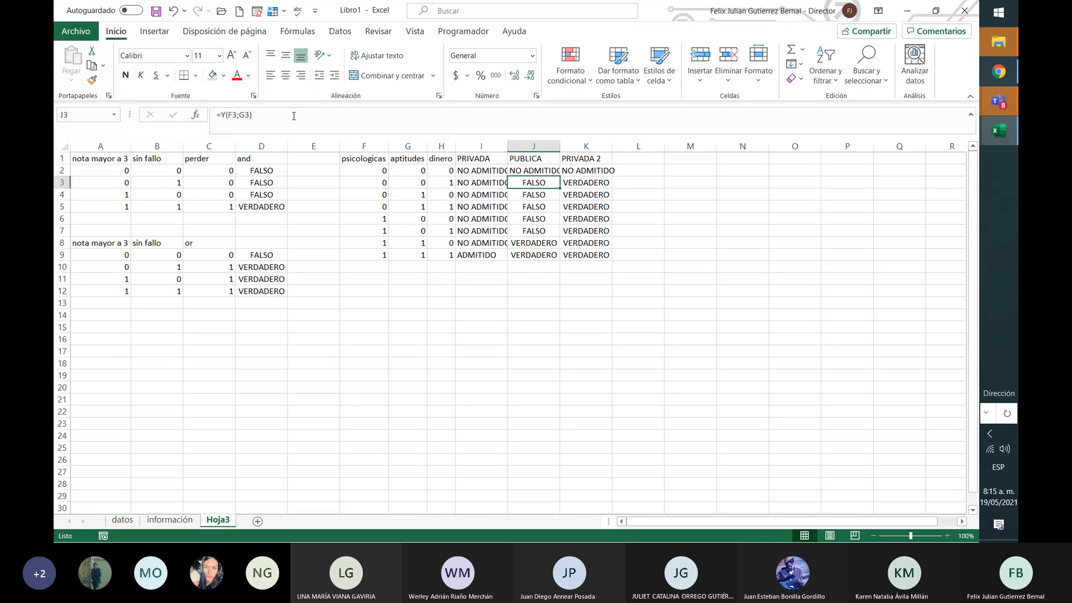
# Step: Fill J2's formula down through J9, showing ADMITIDO only in rows 8–9
pyautogui.click(556, 171)
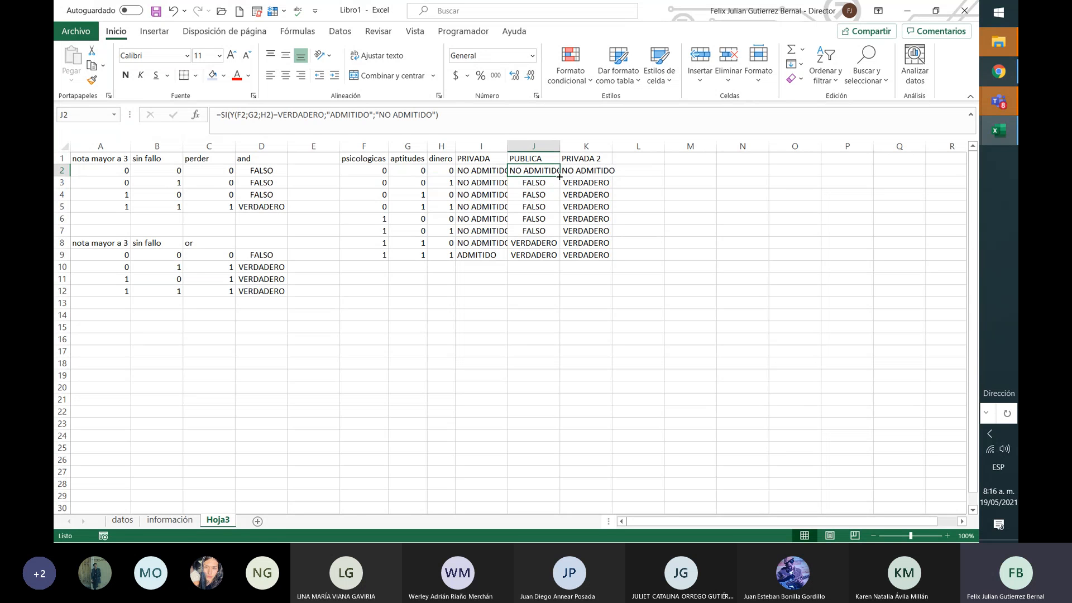
pyautogui.moveTo(559, 176); pyautogui.dragTo(559, 259)
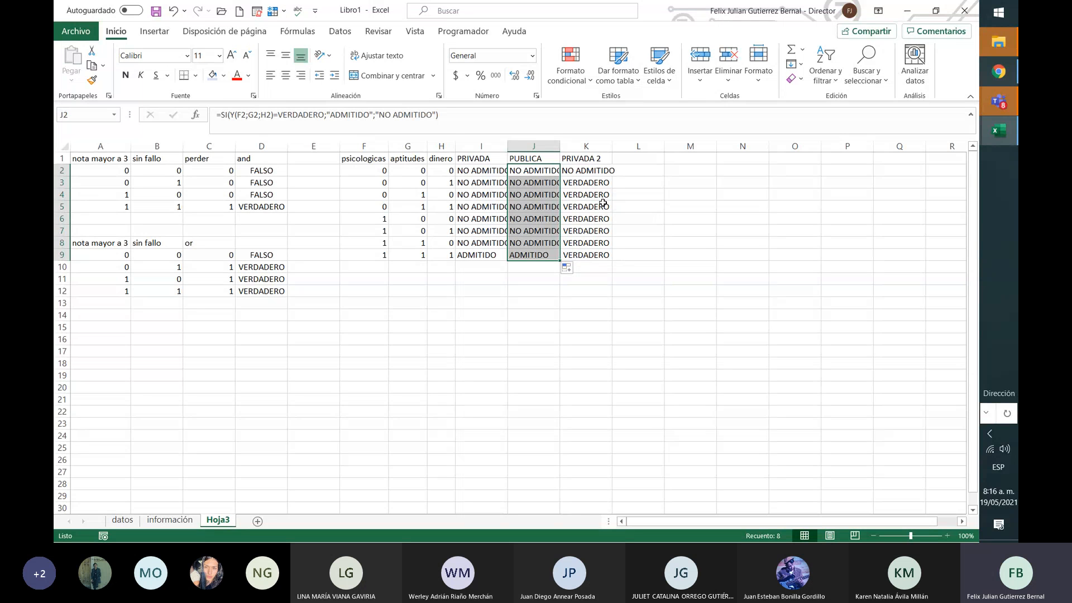
pyautogui.hotkey('ctrl', 'z')
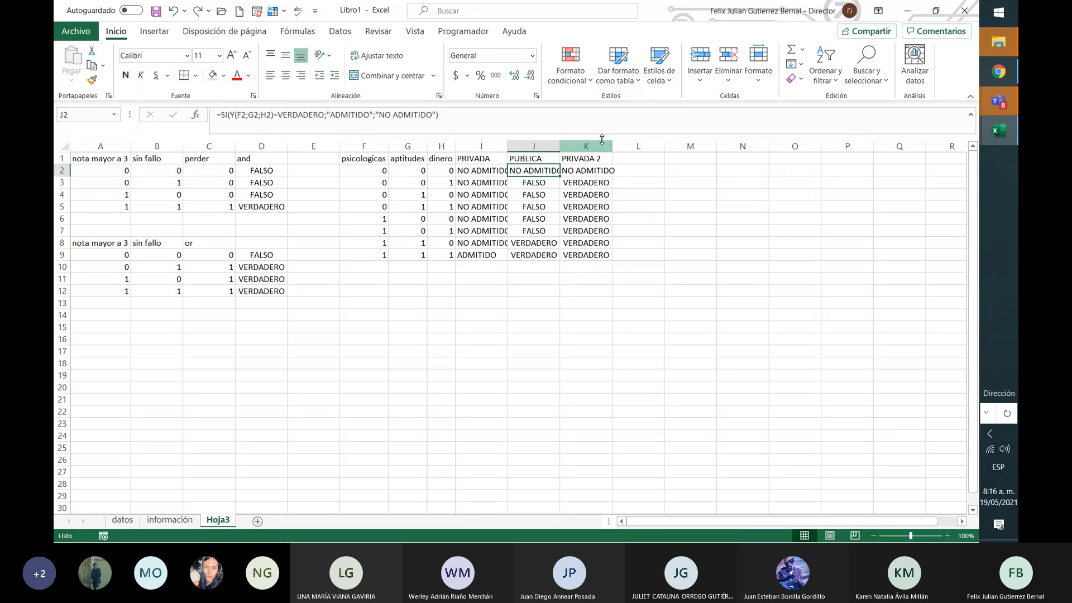
pyautogui.click(547, 186)
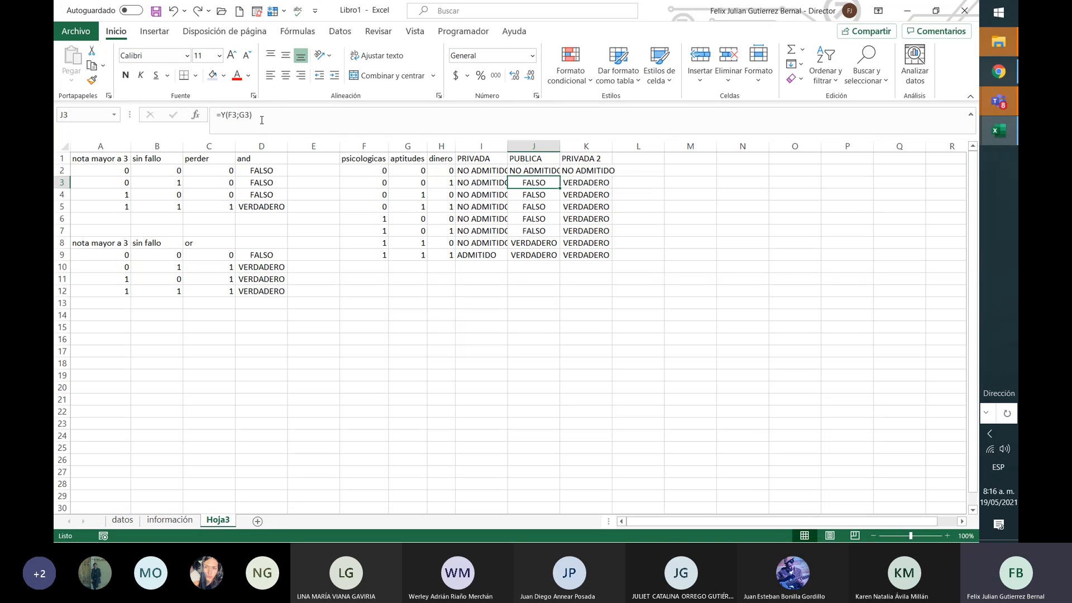
pyautogui.click(548, 171)
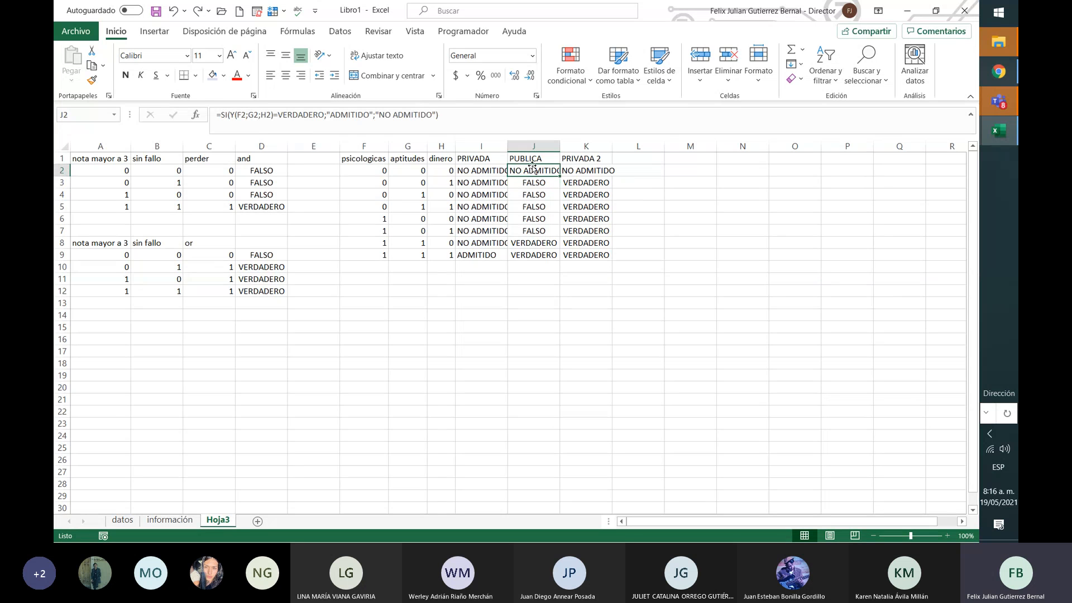
pyautogui.click(271, 114)
pyautogui.press('Return')
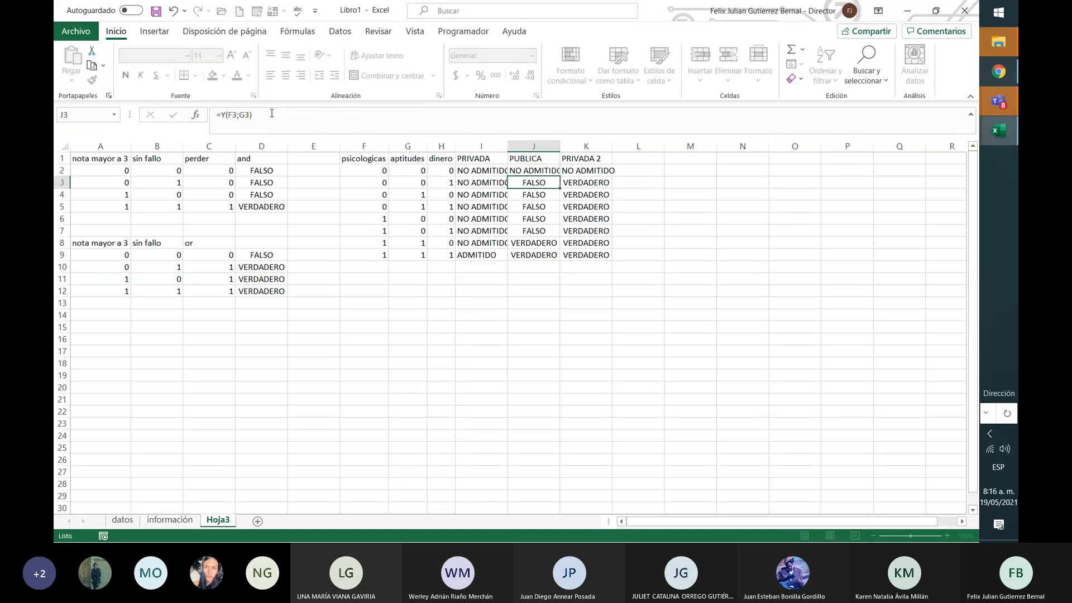
pyautogui.click(551, 170)
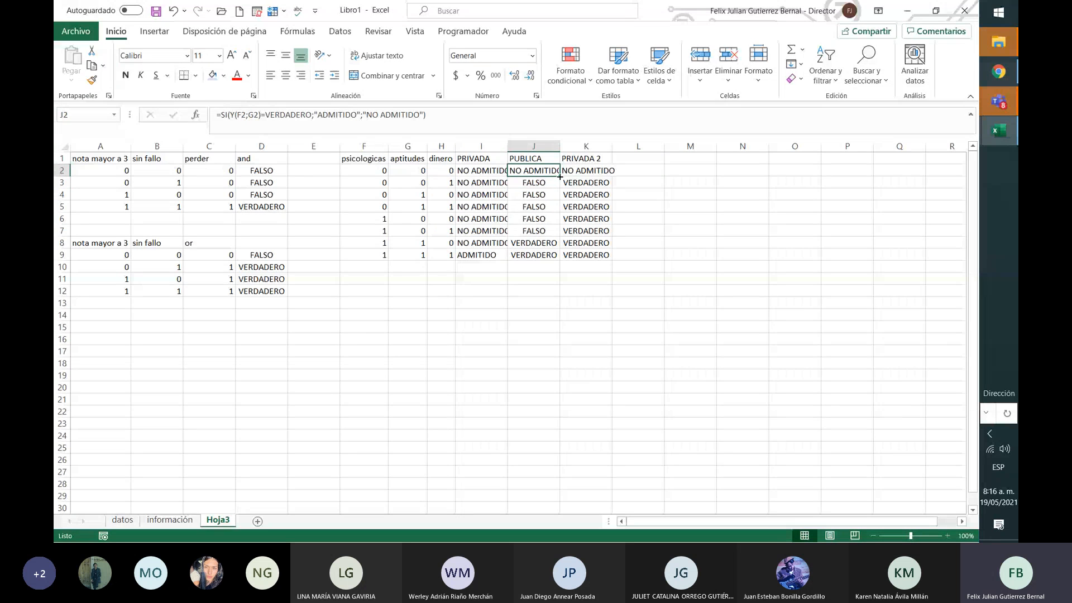
pyautogui.doubleClick(559, 176)
# Step: Replace the Y function with O in K2's formula
pyautogui.click(600, 169)
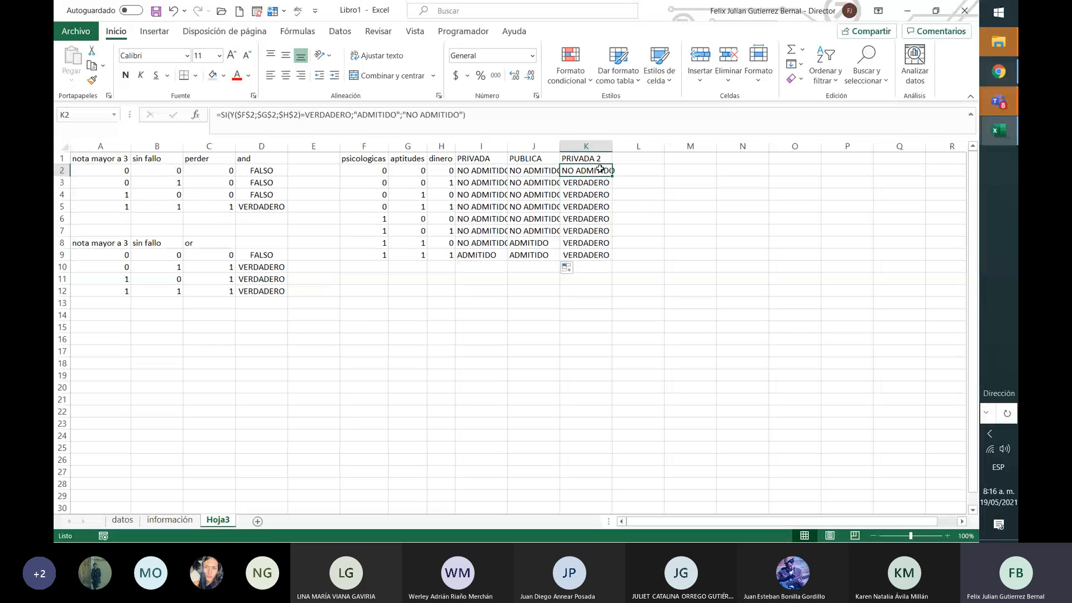
pyautogui.click(596, 183)
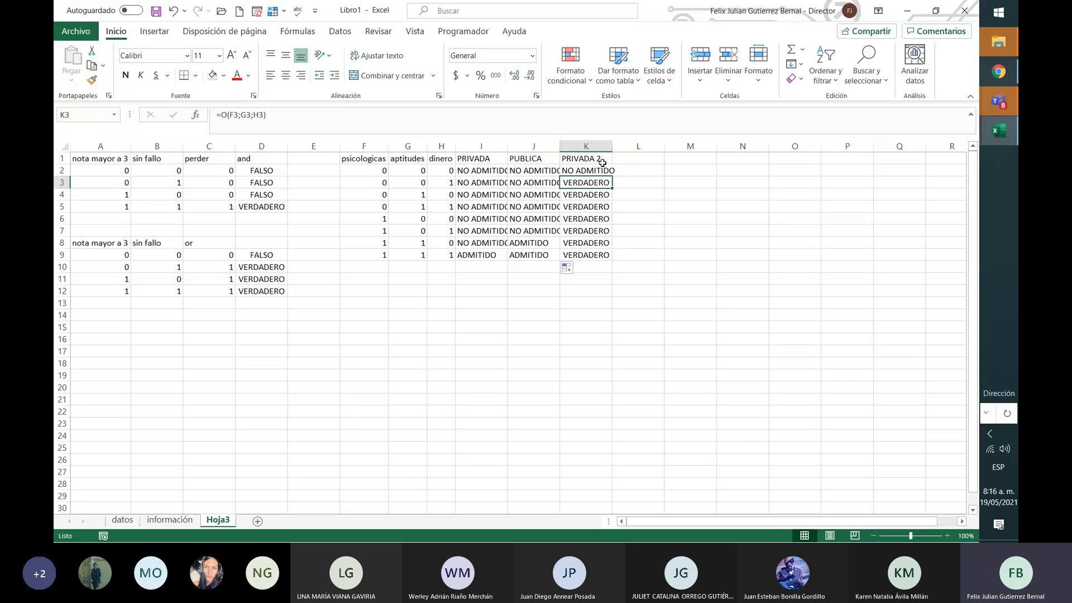
pyautogui.click(607, 172)
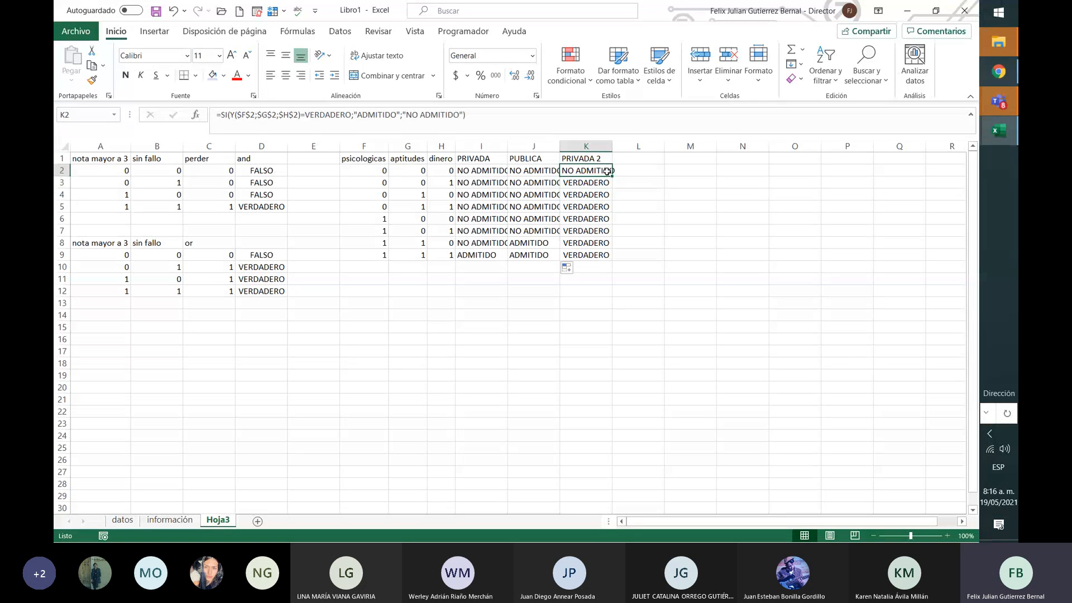
pyautogui.click(235, 114)
pyautogui.press('BackSpace')
pyautogui.write('O')
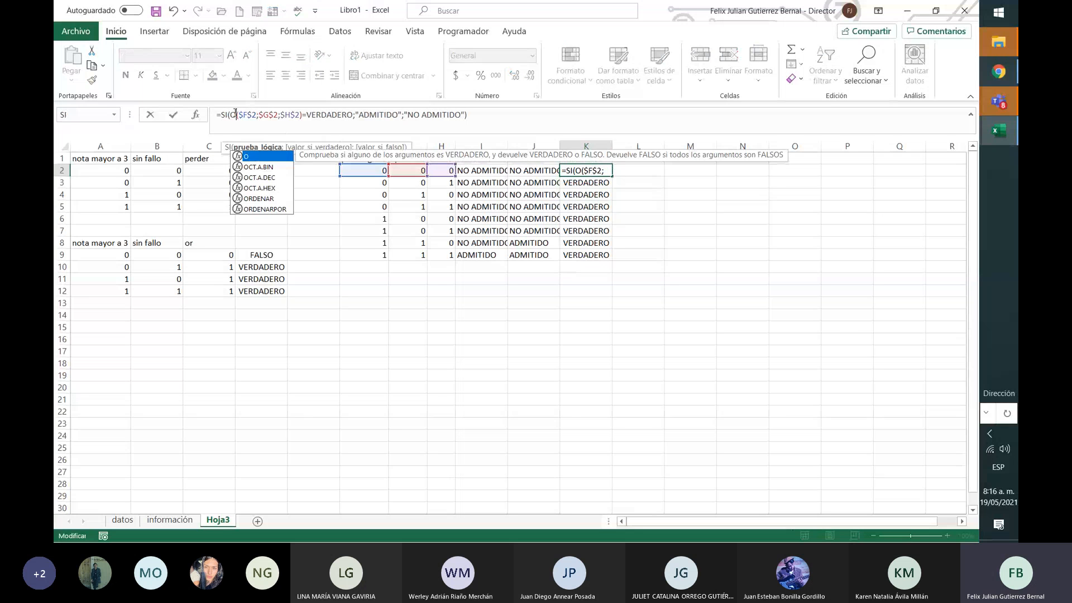
pyautogui.click(252, 114)
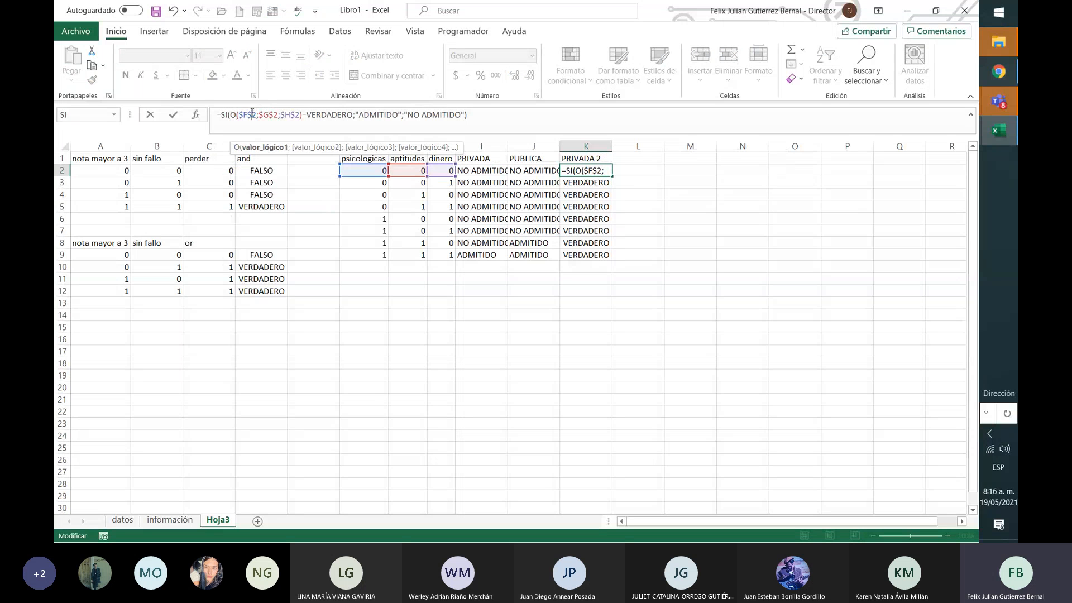
# Step: Remove the $ signs so K2 uses relative F2;G2;H2 references
pyautogui.press('BackSpace')
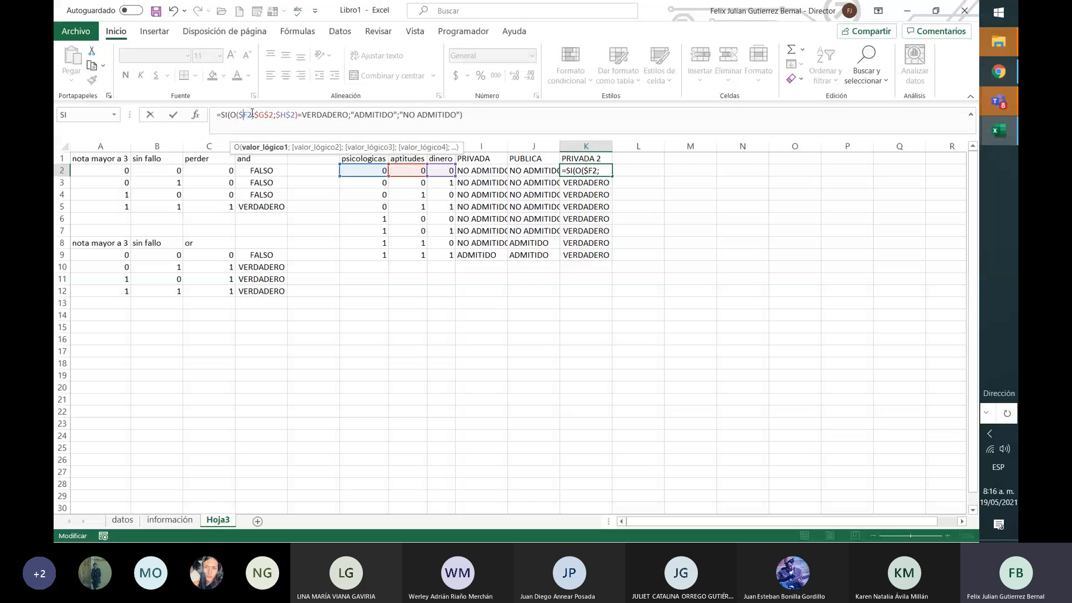
pyautogui.press('BackSpace')
pyautogui.click(252, 113)
pyautogui.press('BackSpace')
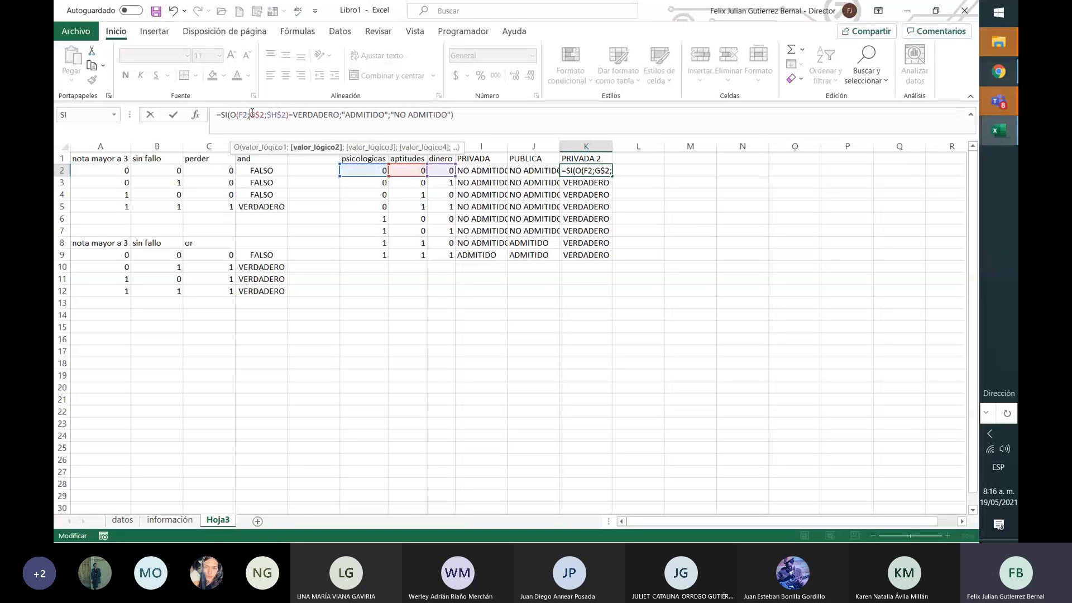
pyautogui.press('BackSpace')
pyautogui.press('Right')
pyautogui.press('Right')
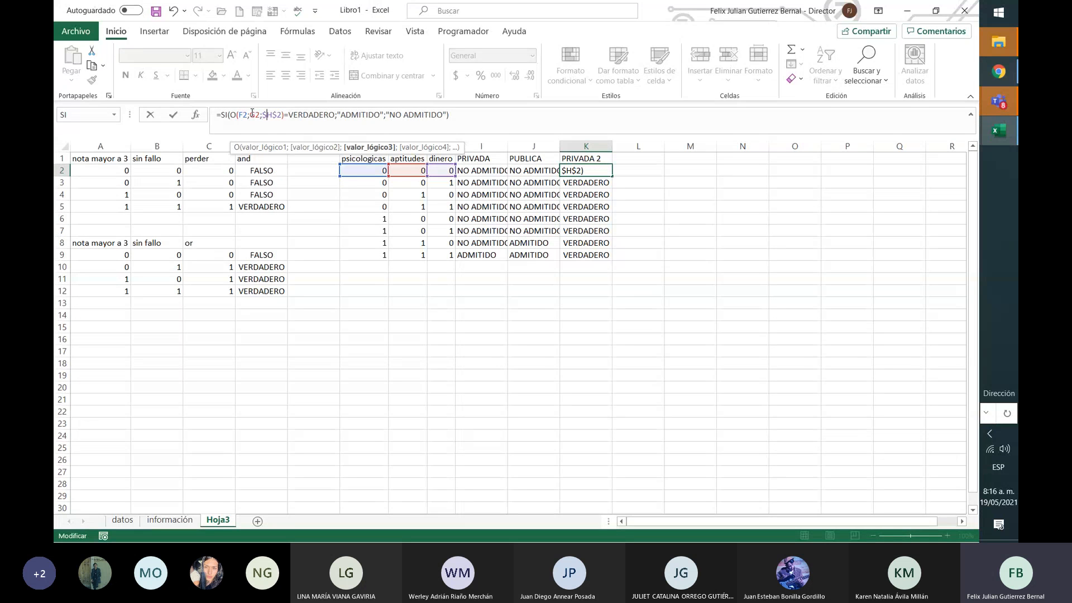
pyautogui.press('BackSpace')
pyautogui.press('Right')
pyautogui.press('Right')
pyautogui.press('BackSpace')
pyautogui.press('Return')
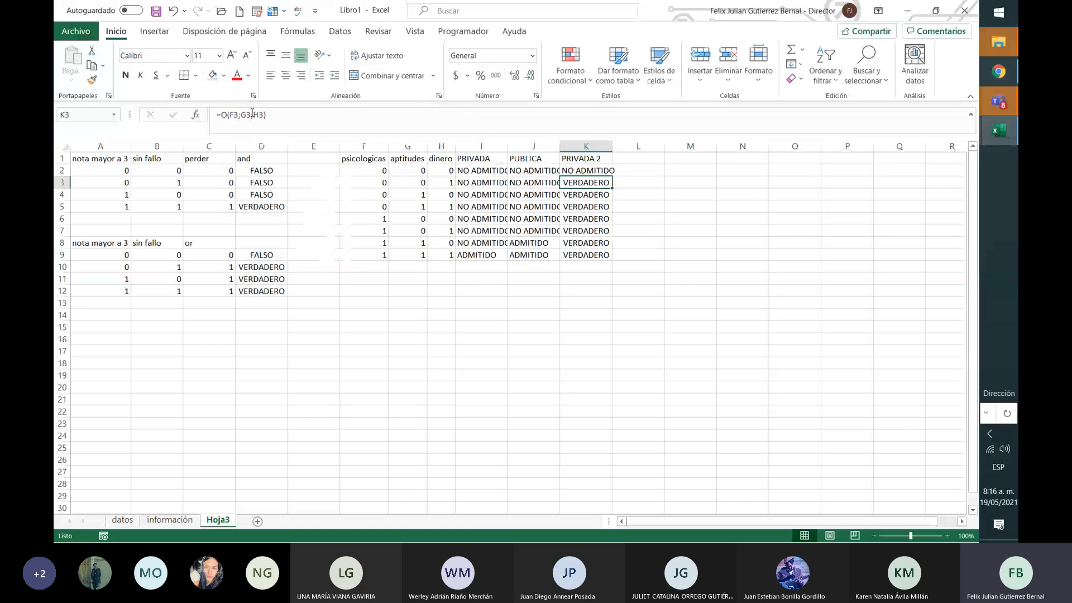
# Step: Fill K2's formula down to K9 and autofit columns I, J and K
pyautogui.click(597, 169)
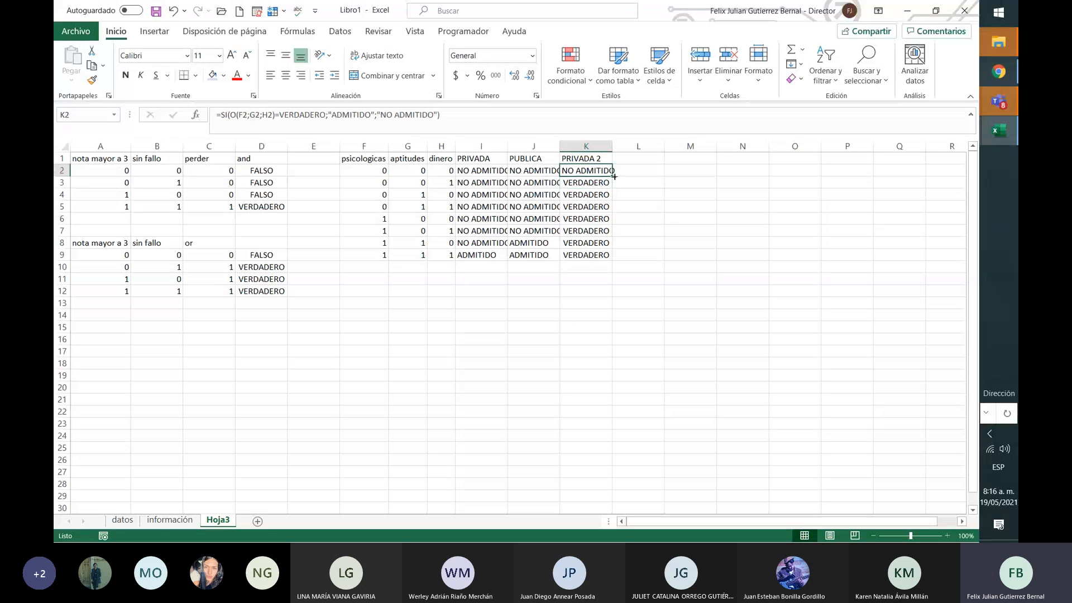
pyautogui.moveTo(614, 176); pyautogui.dragTo(614, 256)
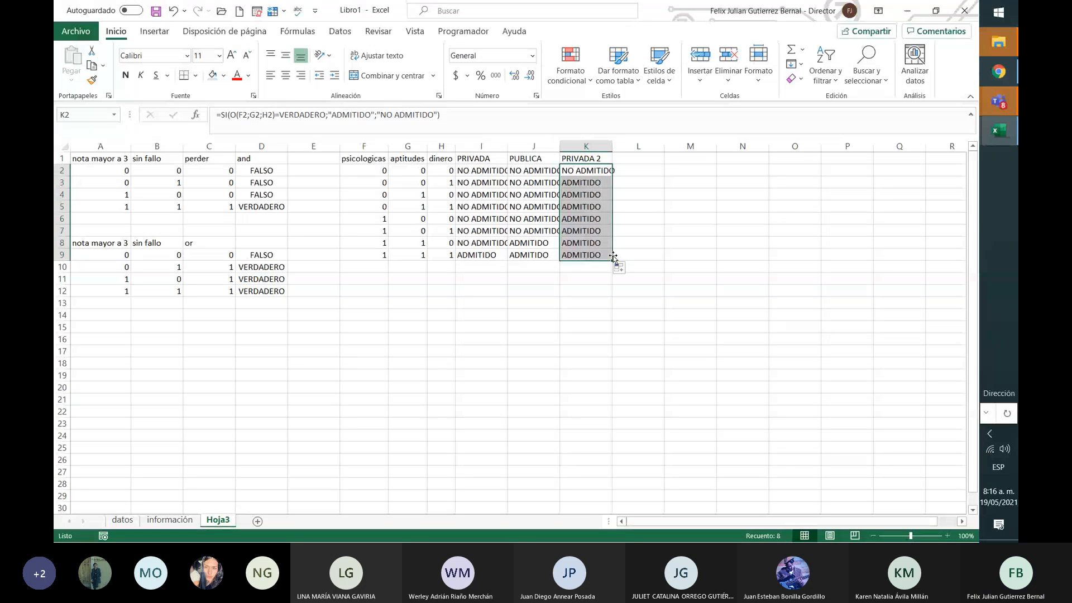
pyautogui.doubleClick(509, 147)
pyautogui.doubleClick(562, 146)
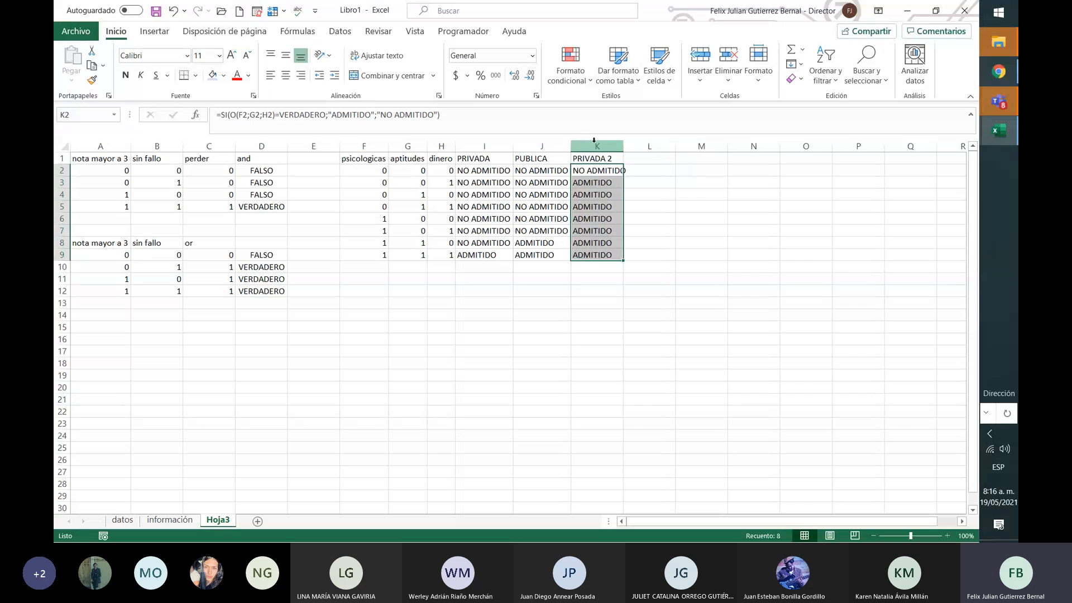
pyautogui.doubleClick(617, 144)
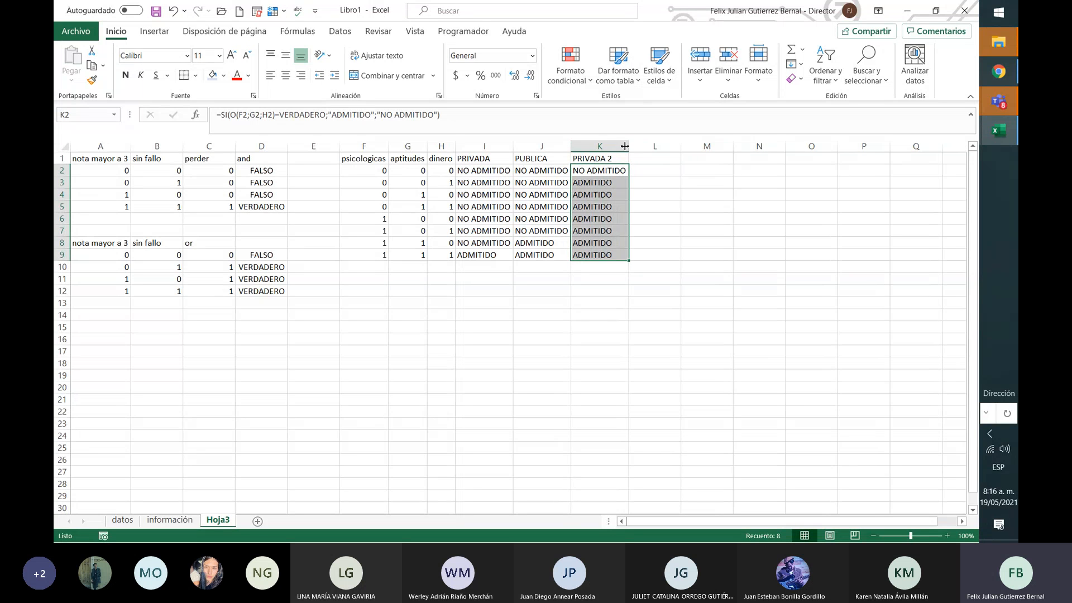
# Step: Switch to the Teams meeting window and open Más acciones to stop recording
pyautogui.click(478, 229)
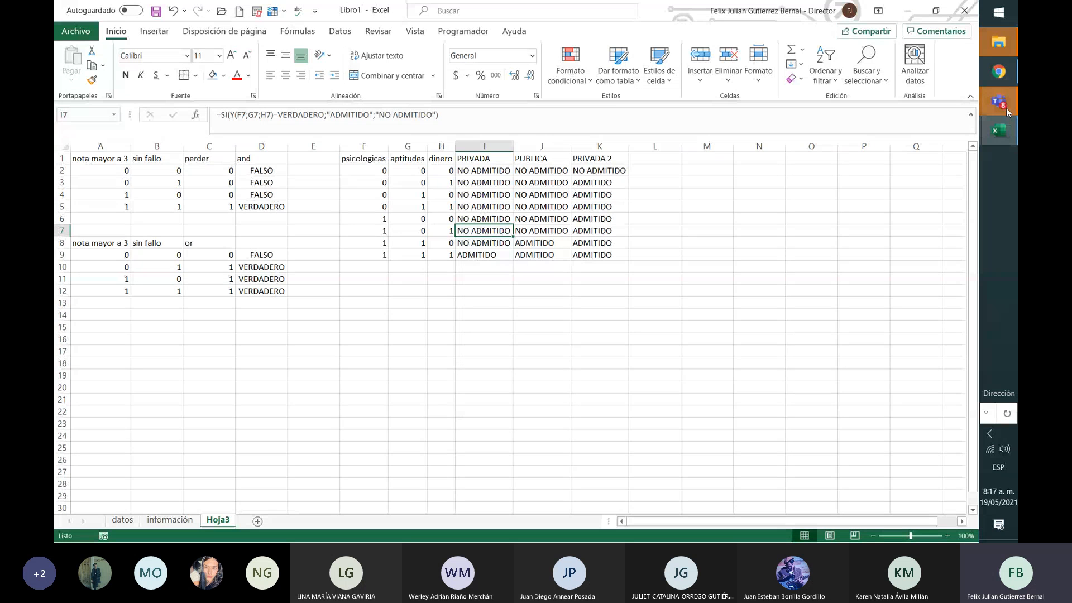
pyautogui.moveTo(1006, 109)
pyautogui.click(928, 176)
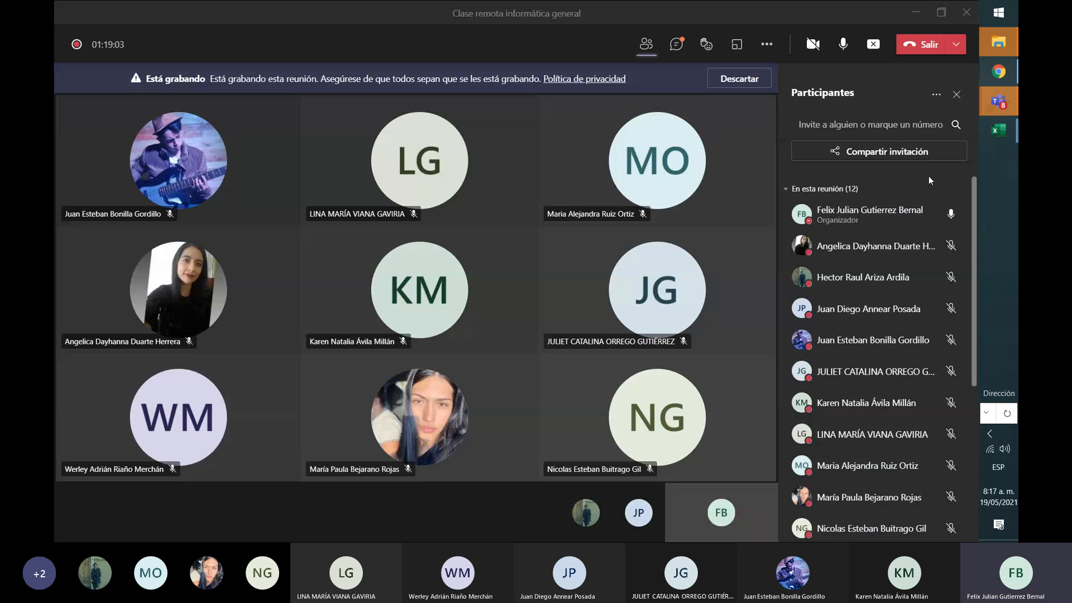
pyautogui.click(767, 44)
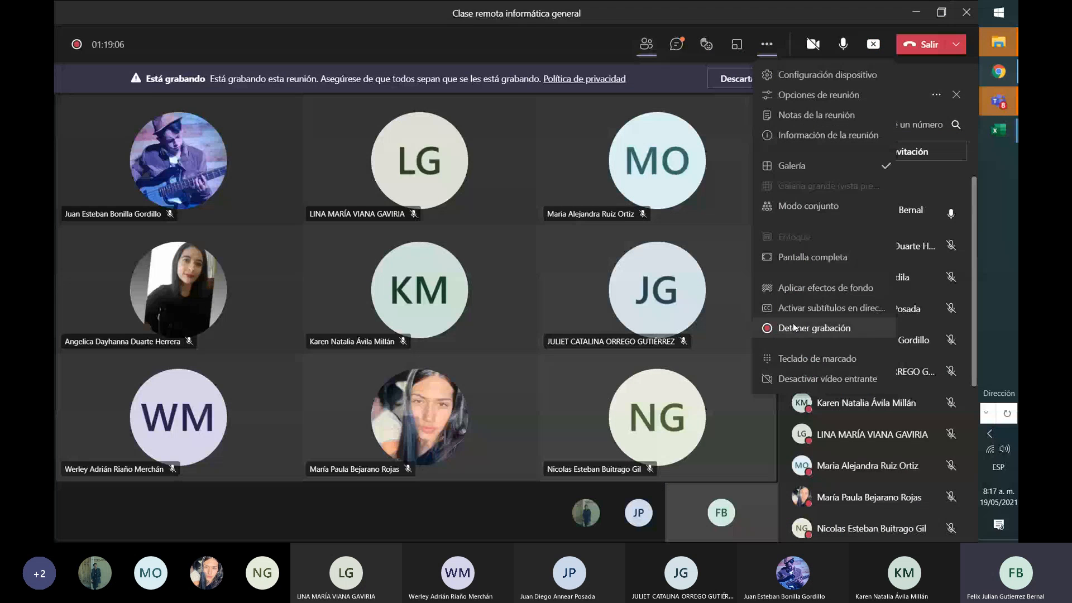